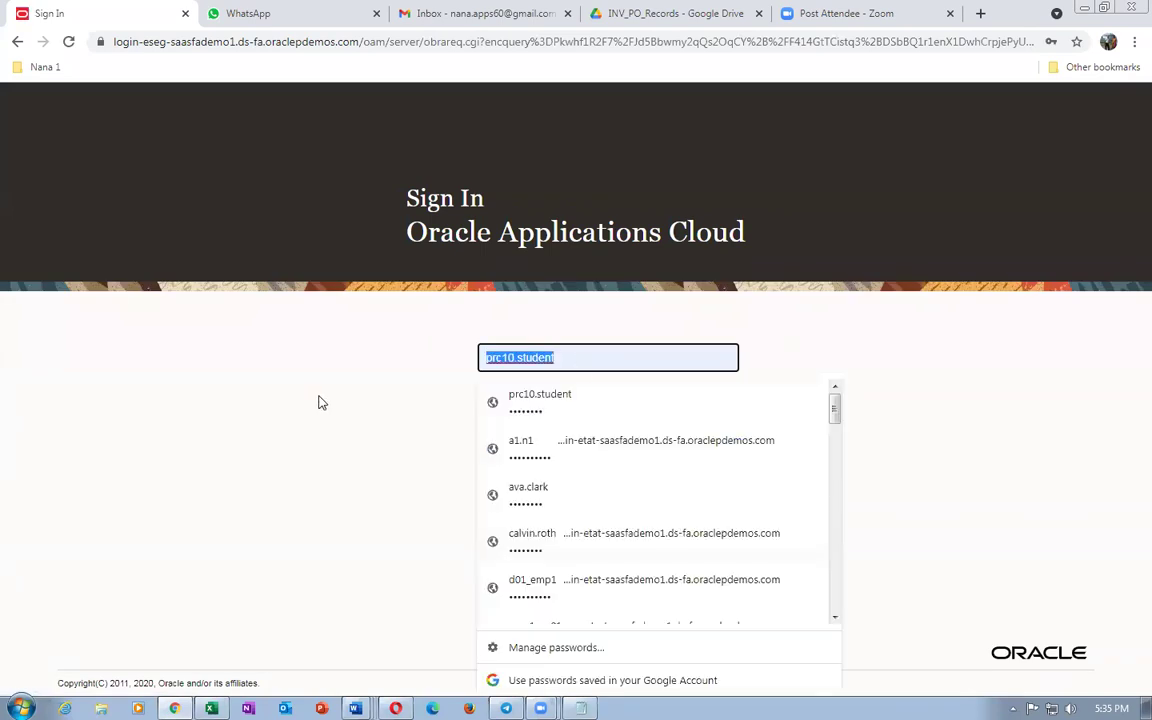
Step: Sign in with the saved employee login and expand the Contract Management group
type("j10_emp1")
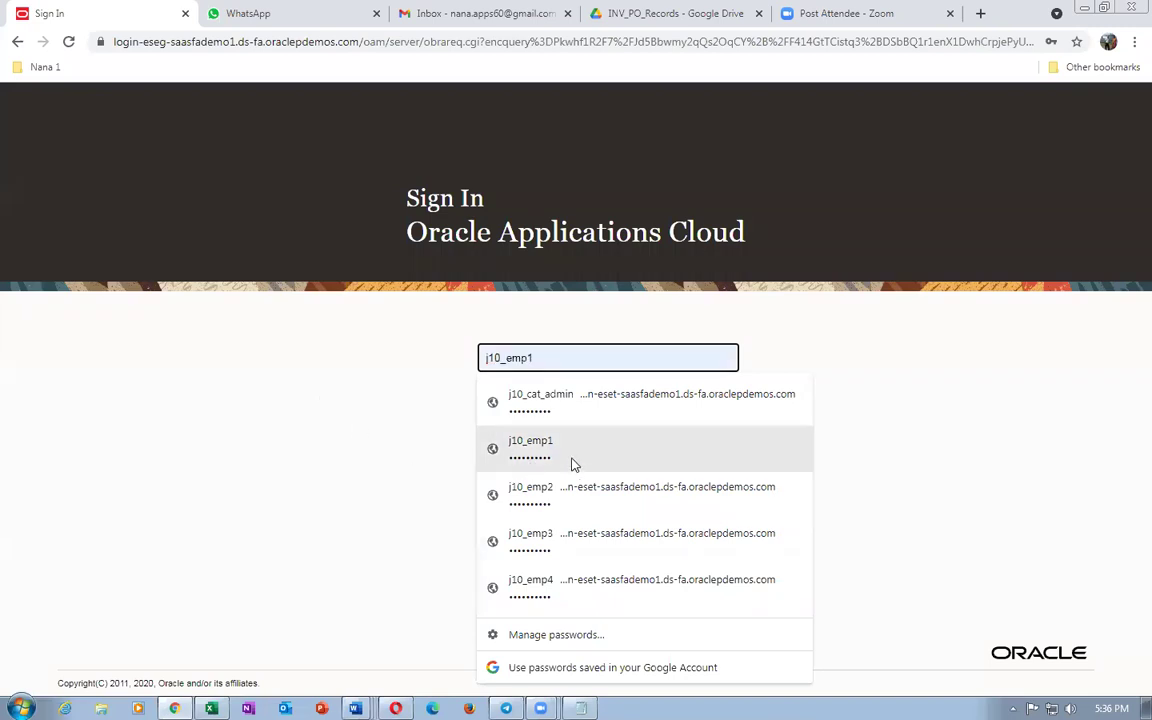
left_click(571, 462)
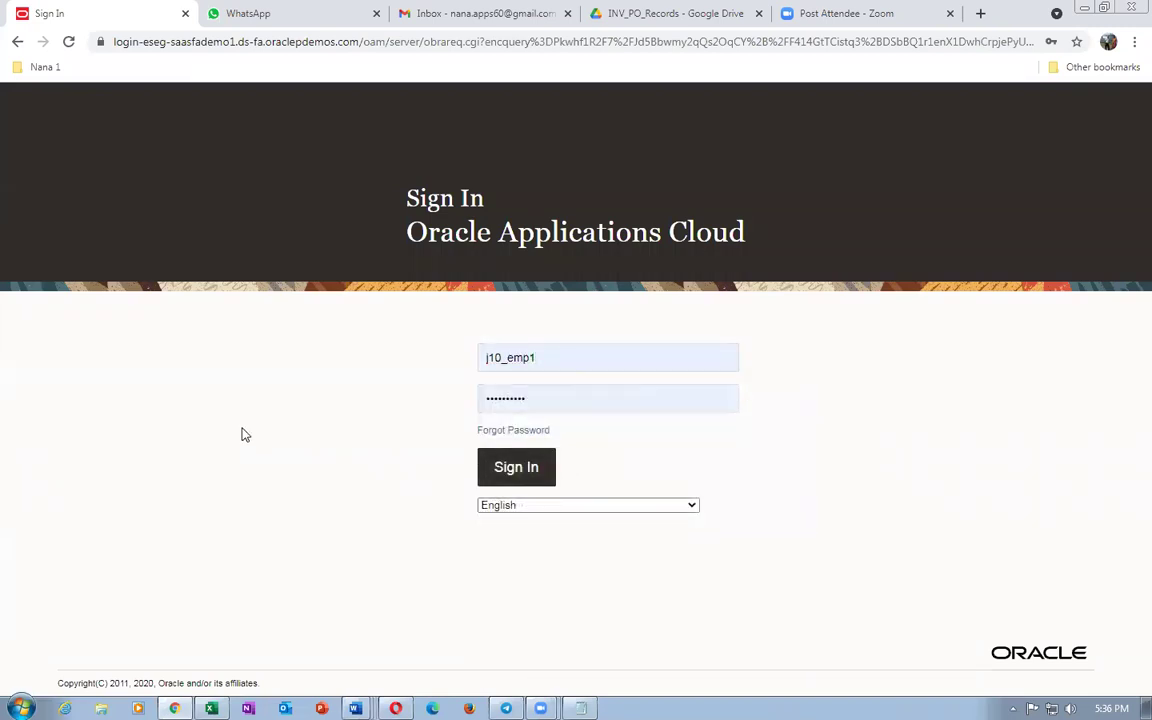
key("Return")
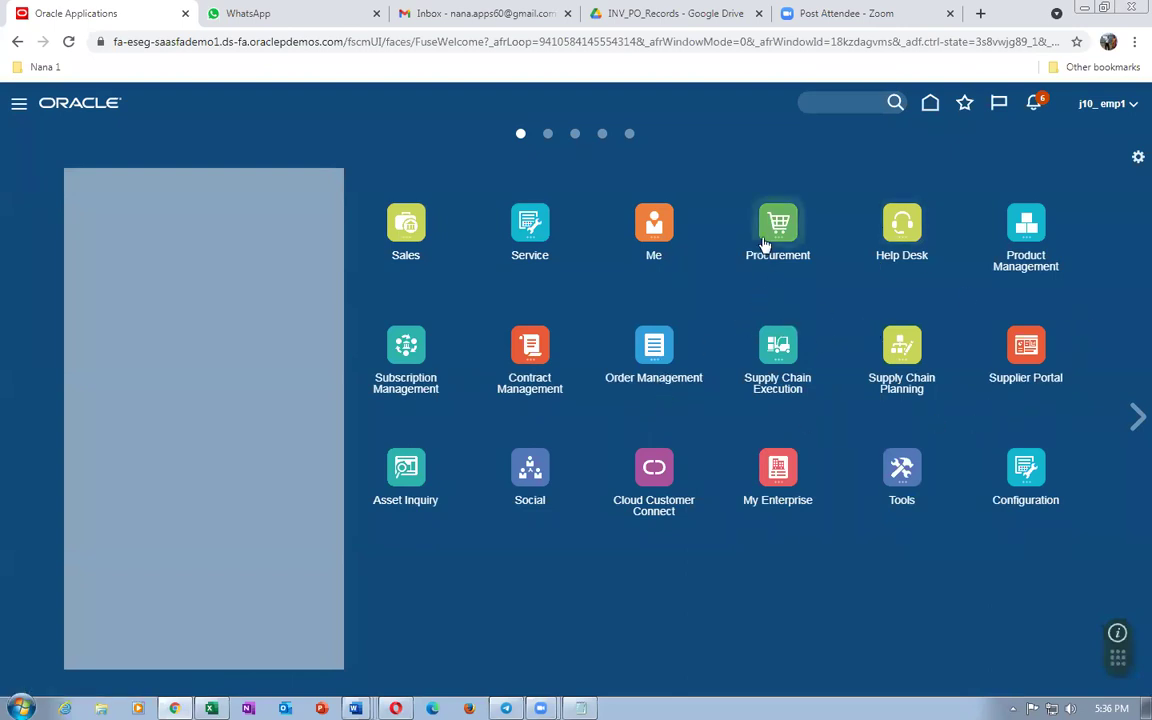
left_click(530, 347)
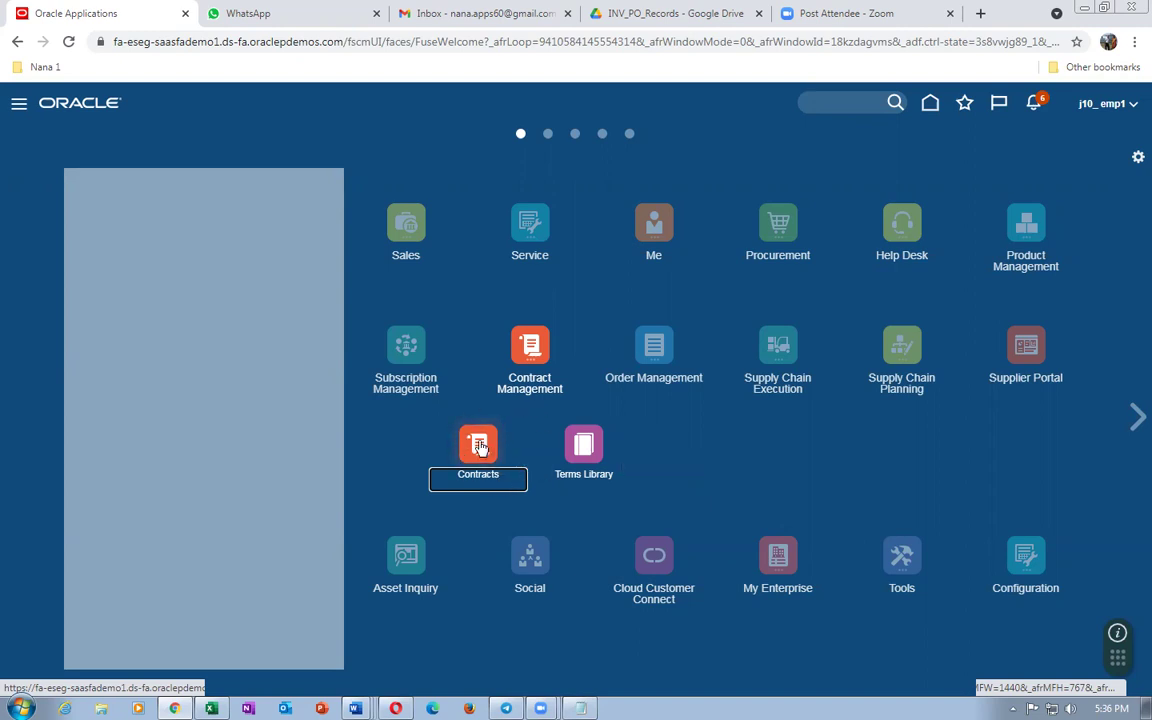
Step: Open the Terms Library, then bring up the procurement worksheet at the Manage Approval Groups task
left_click(537, 400)
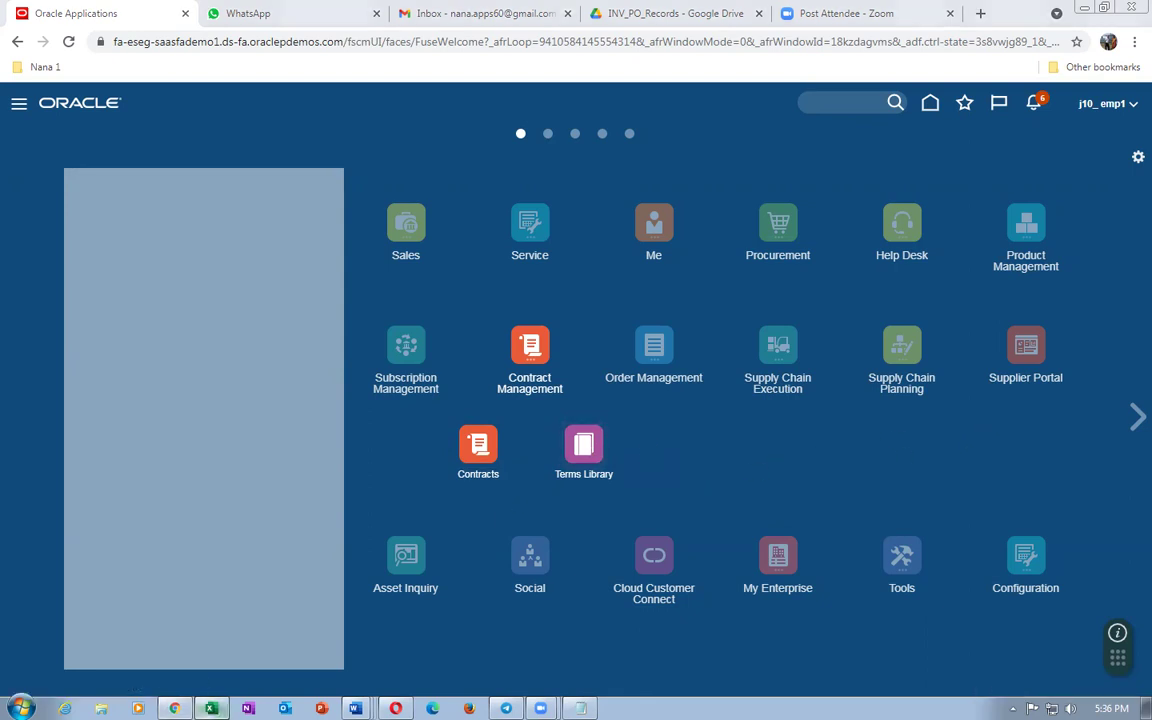
left_click(211, 708)
left_click(650, 468)
scroll(679, 455, "up", 5)
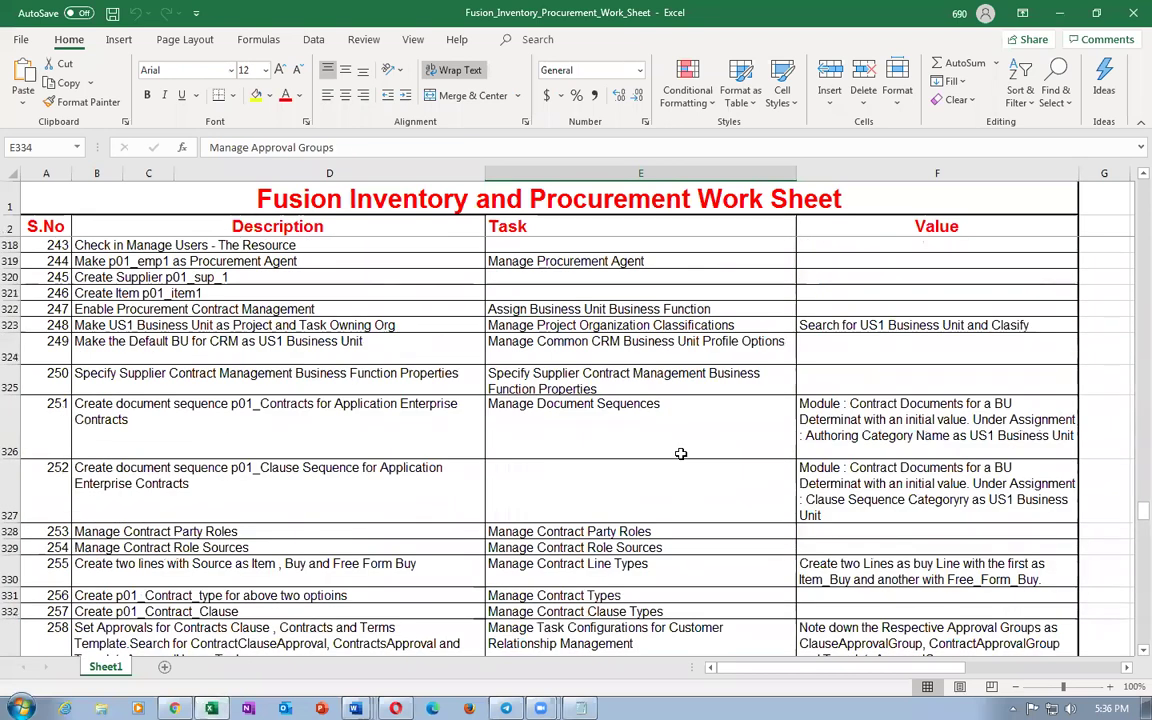
Step: Select the roles in F306:F308, Supplier Contract Administrator to Business Practices Director, then return to Terms Library
scroll(680, 454, "up", 4)
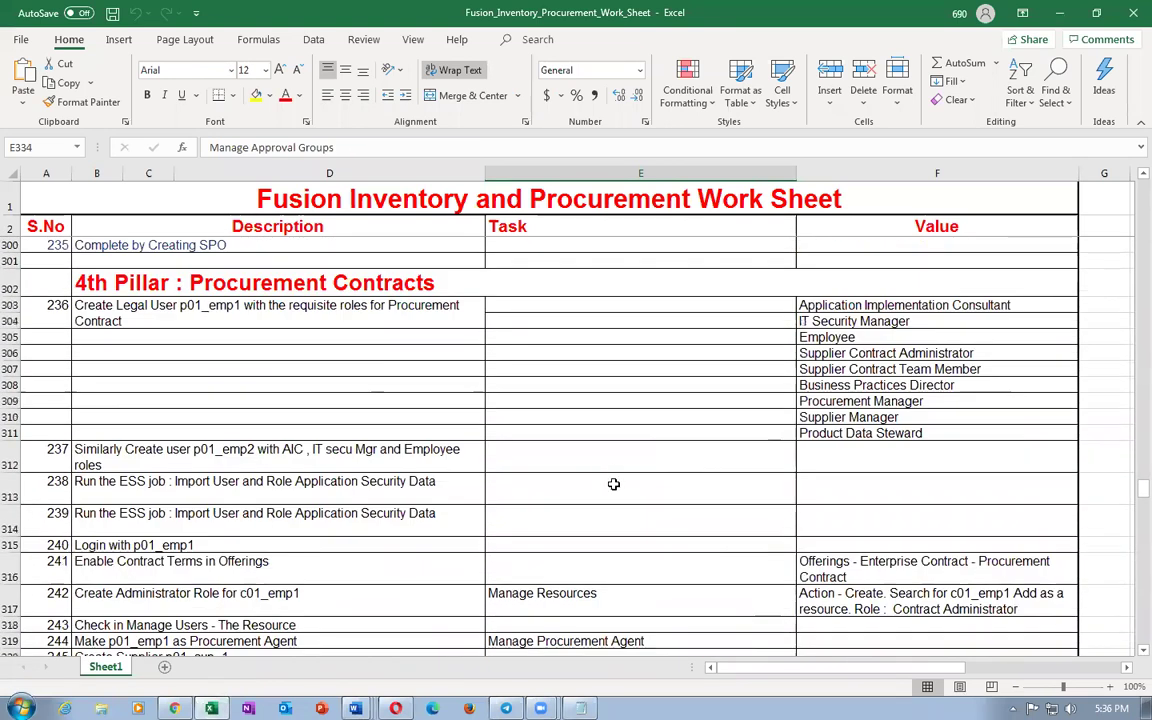
left_click(888, 385)
left_click(880, 355)
left_click(874, 370)
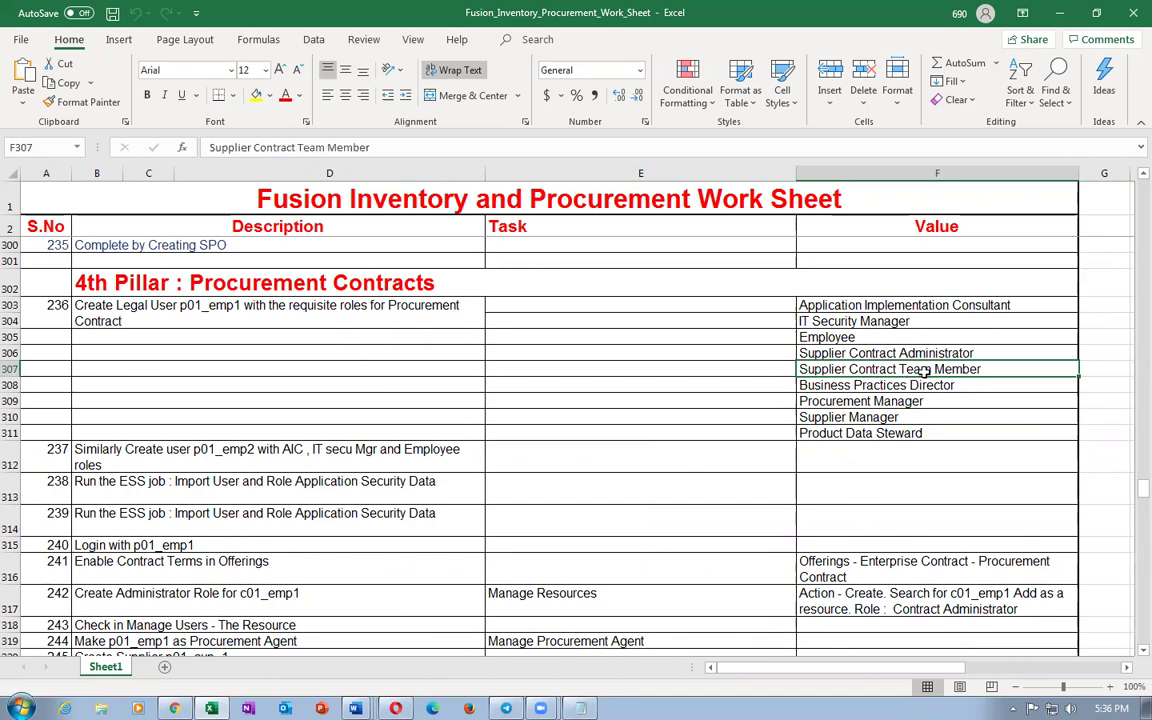
left_click(916, 384)
left_click(914, 372)
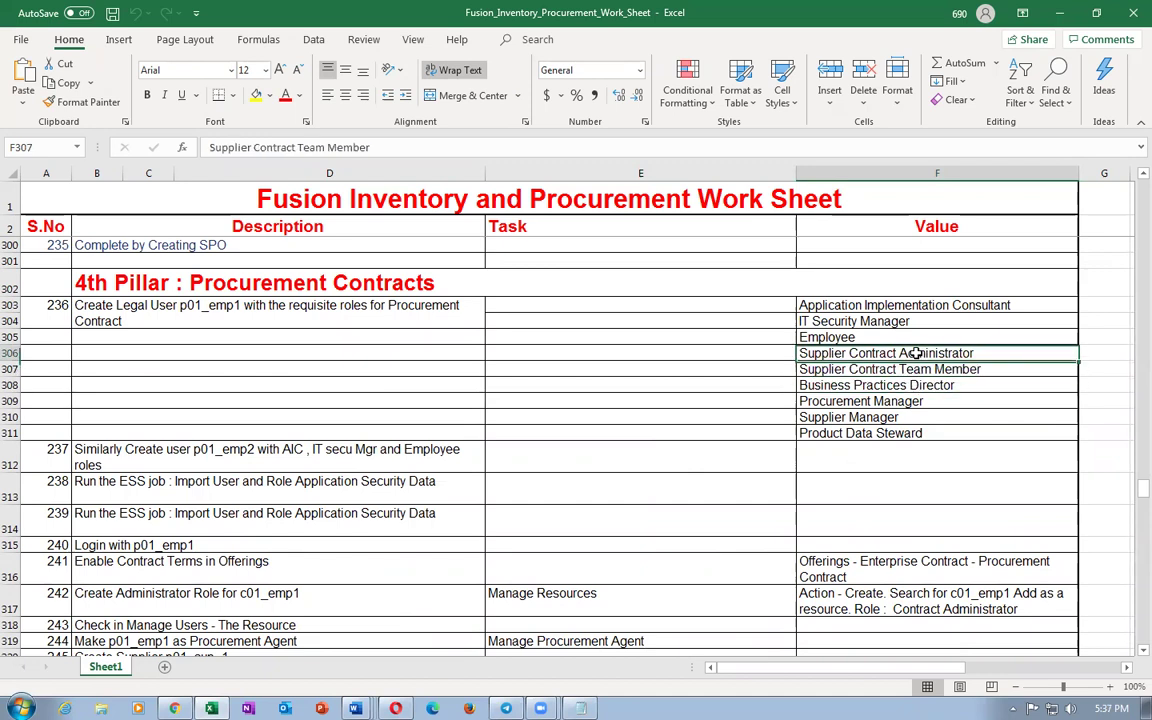
left_click(926, 355)
left_click_drag(928, 357, 930, 382)
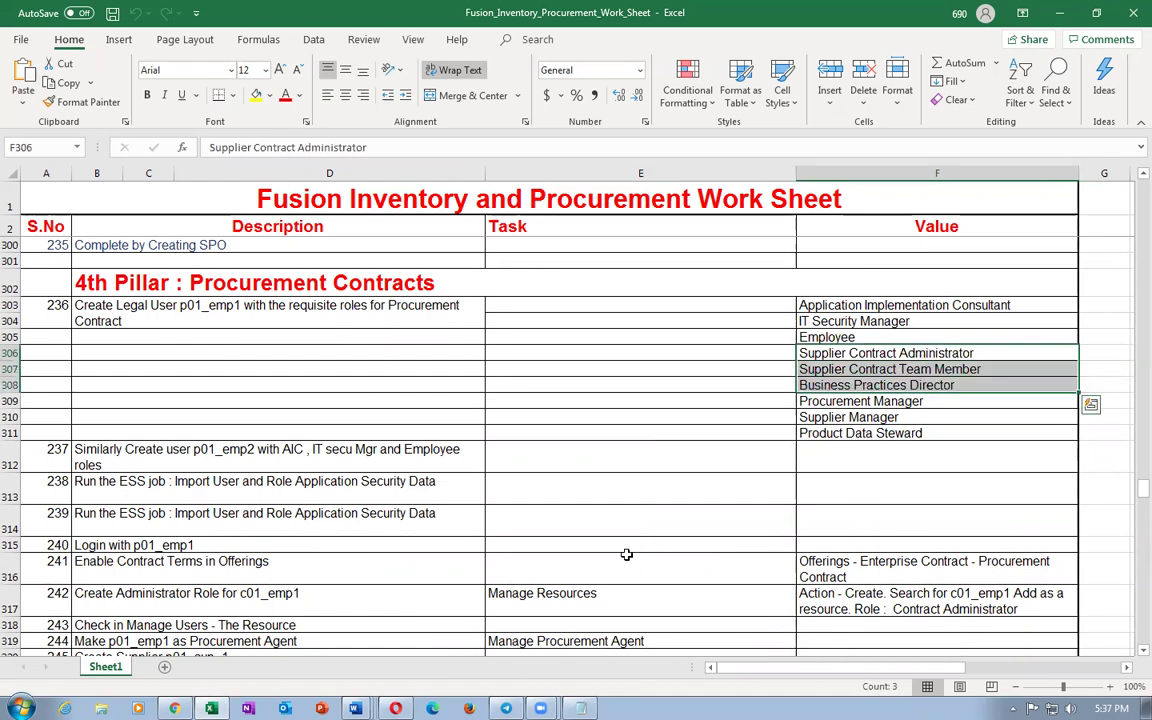
key("alt+Tab")
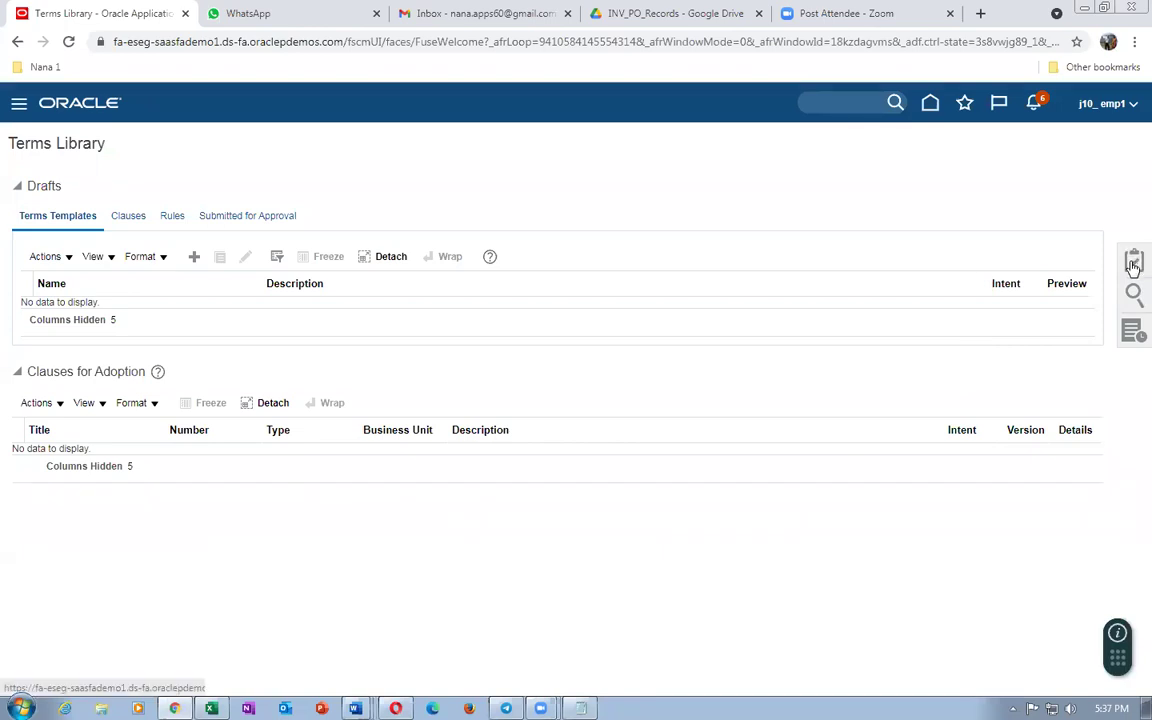
Step: Search the Terms Library clauses for number 200
left_click(1133, 260)
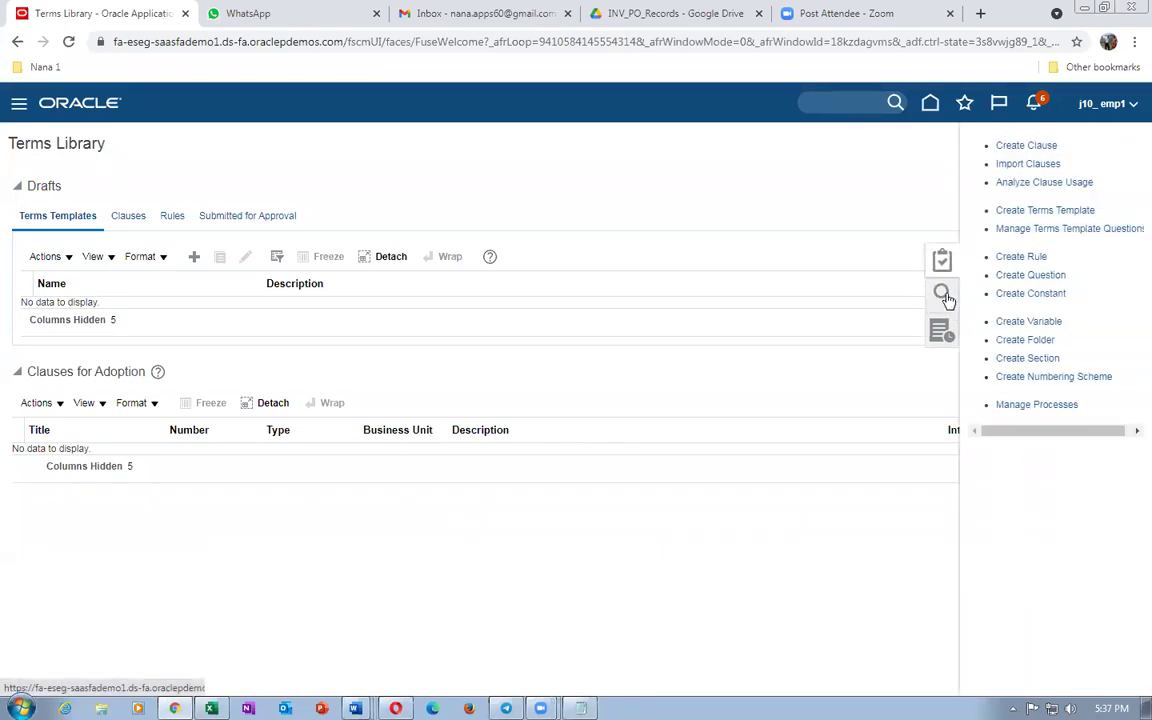
left_click(944, 298)
left_click(1037, 228)
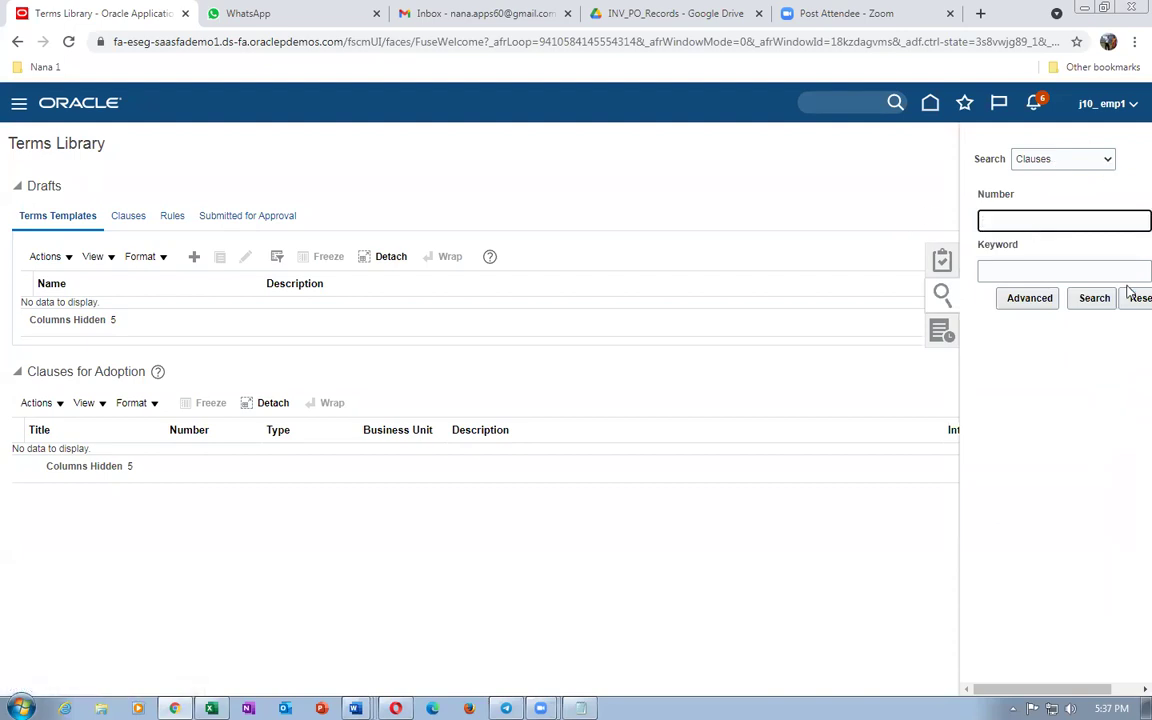
type("200")
left_click(1092, 300)
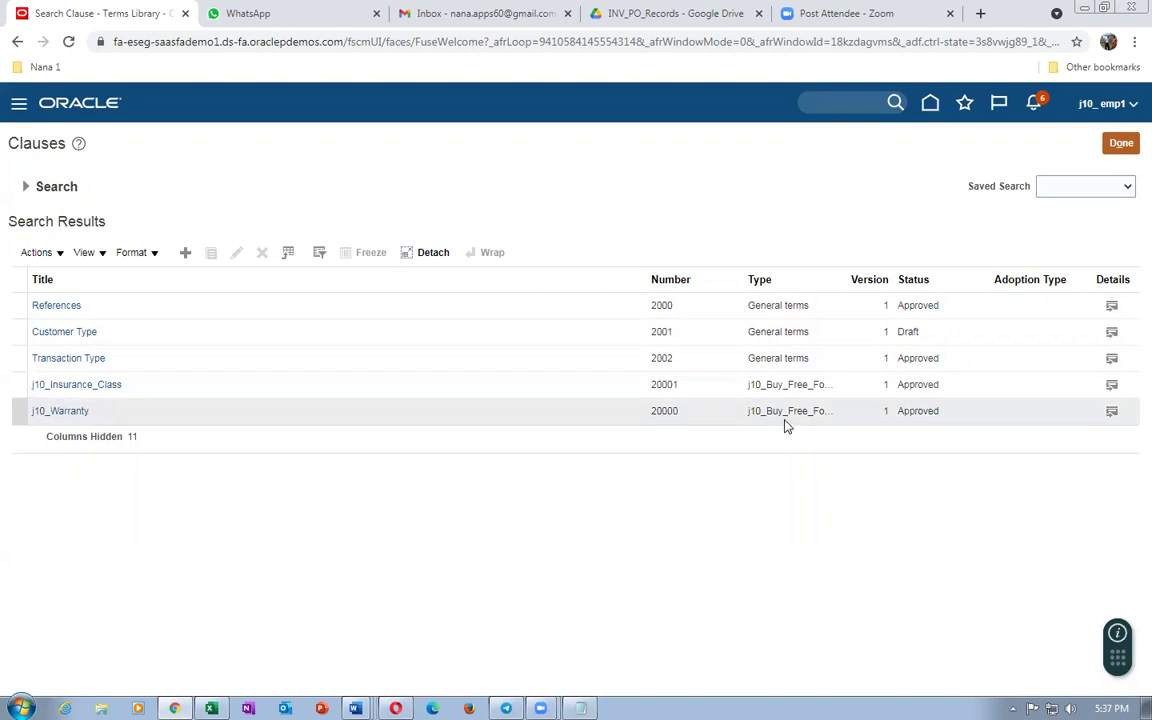
Step: Widen the Type column, review the j10_Insurance_Class and j10_Warranty clauses, then exit the search
left_click(846, 280)
left_click_drag(843, 279, 893, 280)
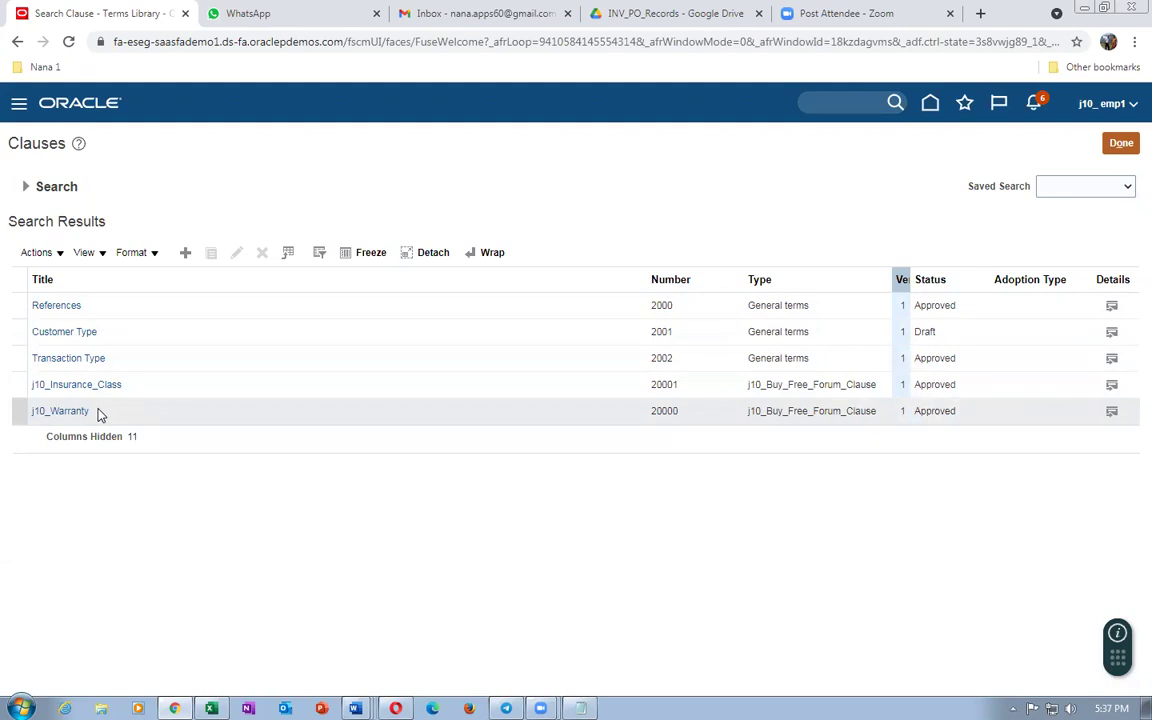
left_click(178, 390)
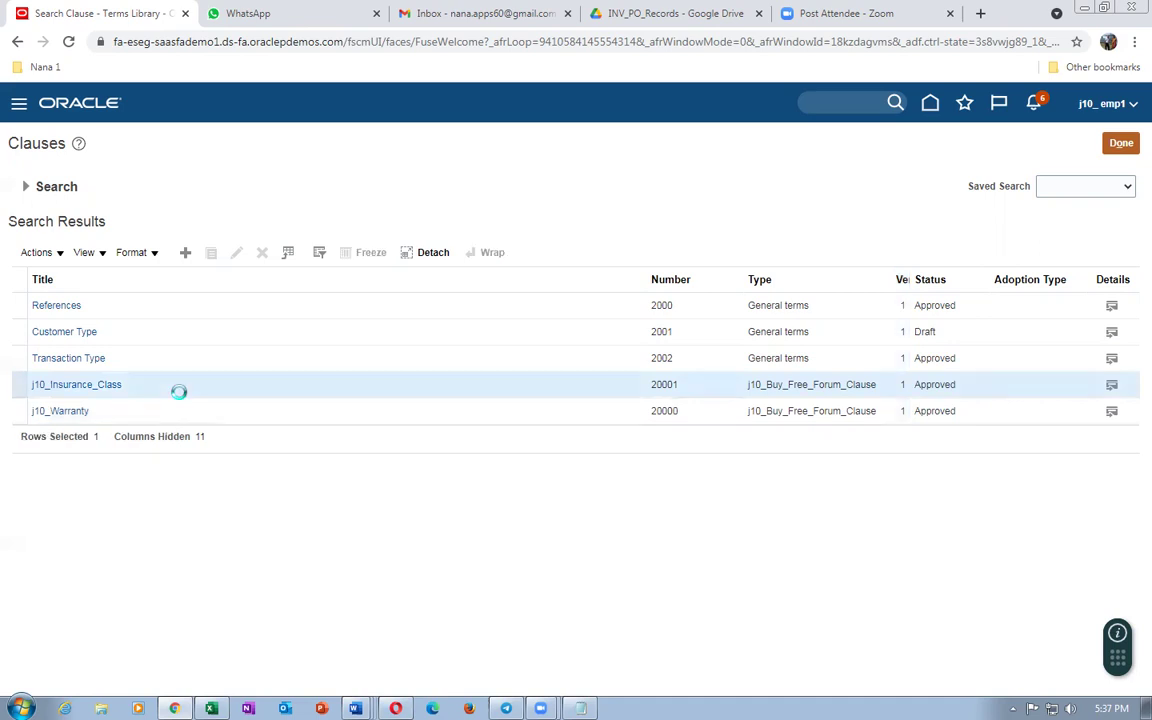
left_click(190, 411)
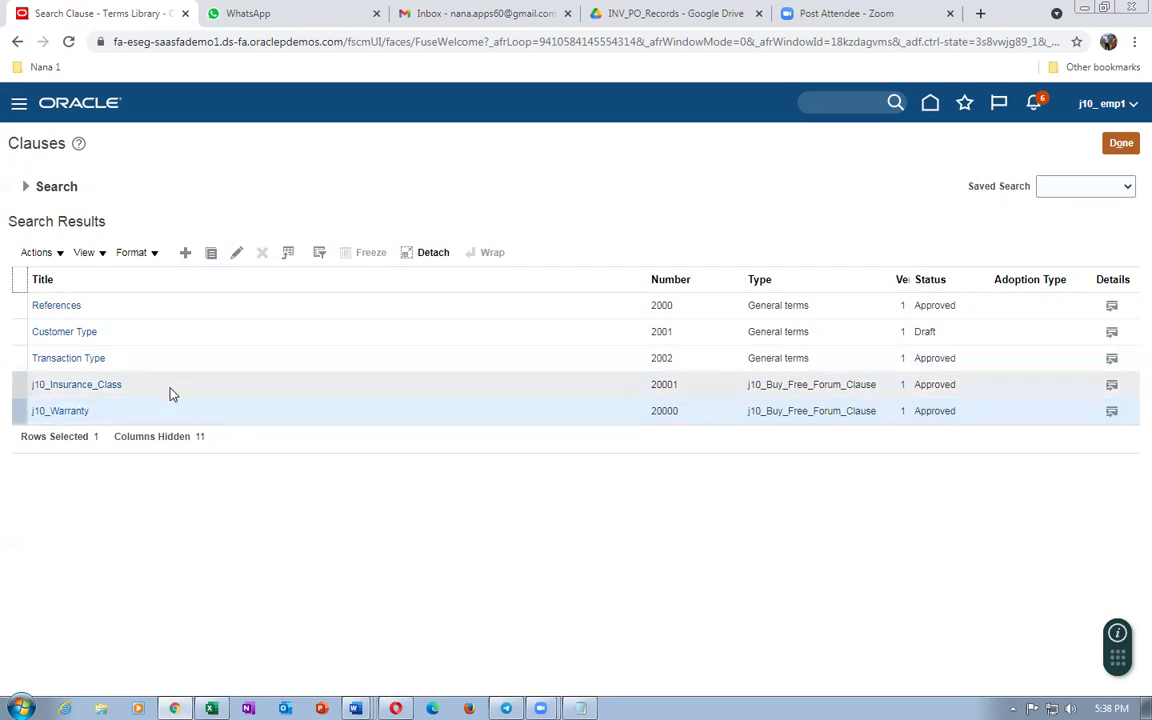
left_click(168, 391)
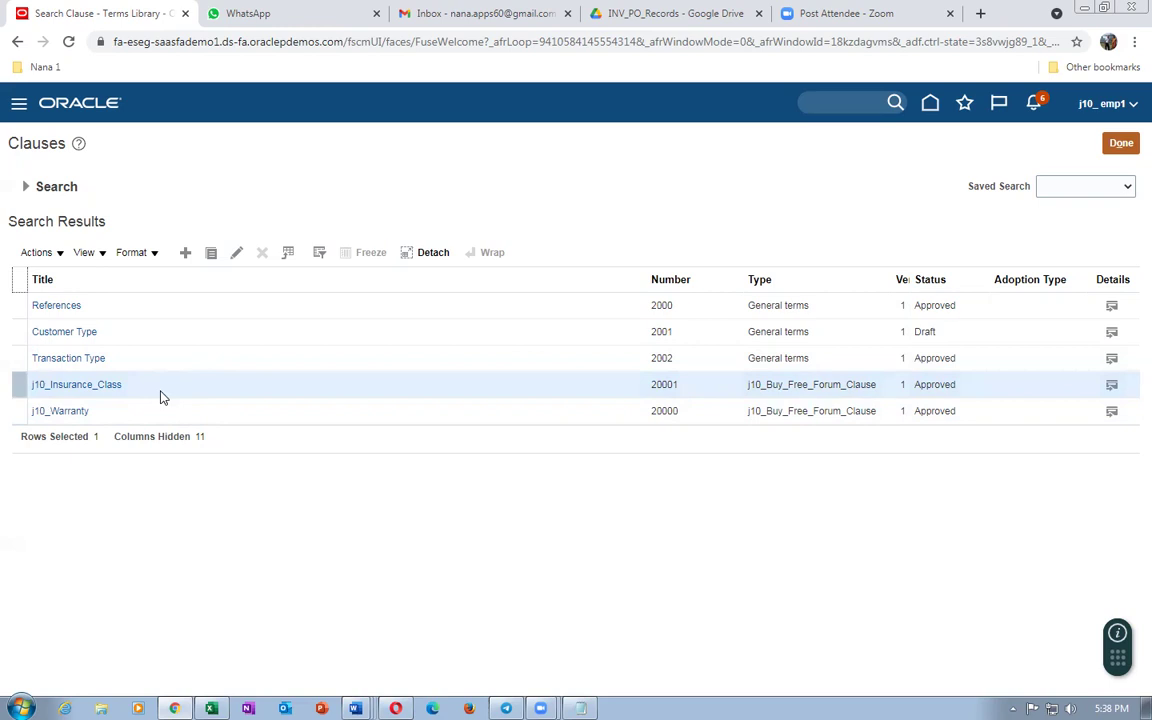
left_click(155, 413)
left_click(178, 389)
left_click(170, 421)
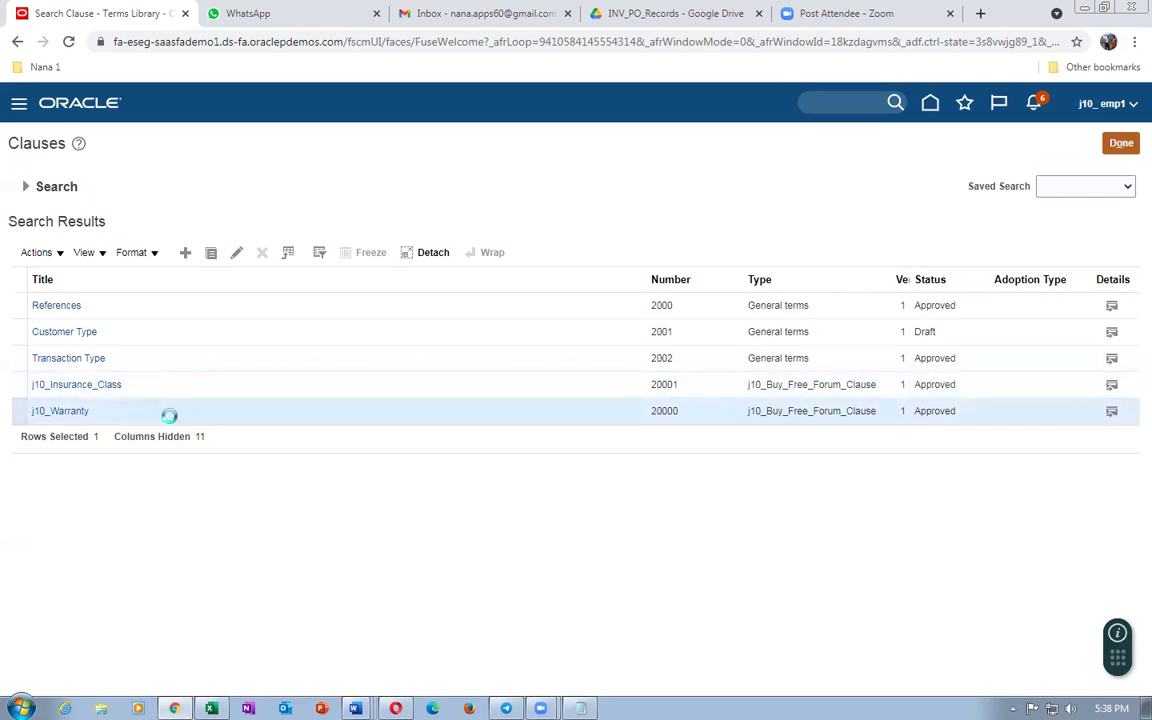
left_click(175, 393)
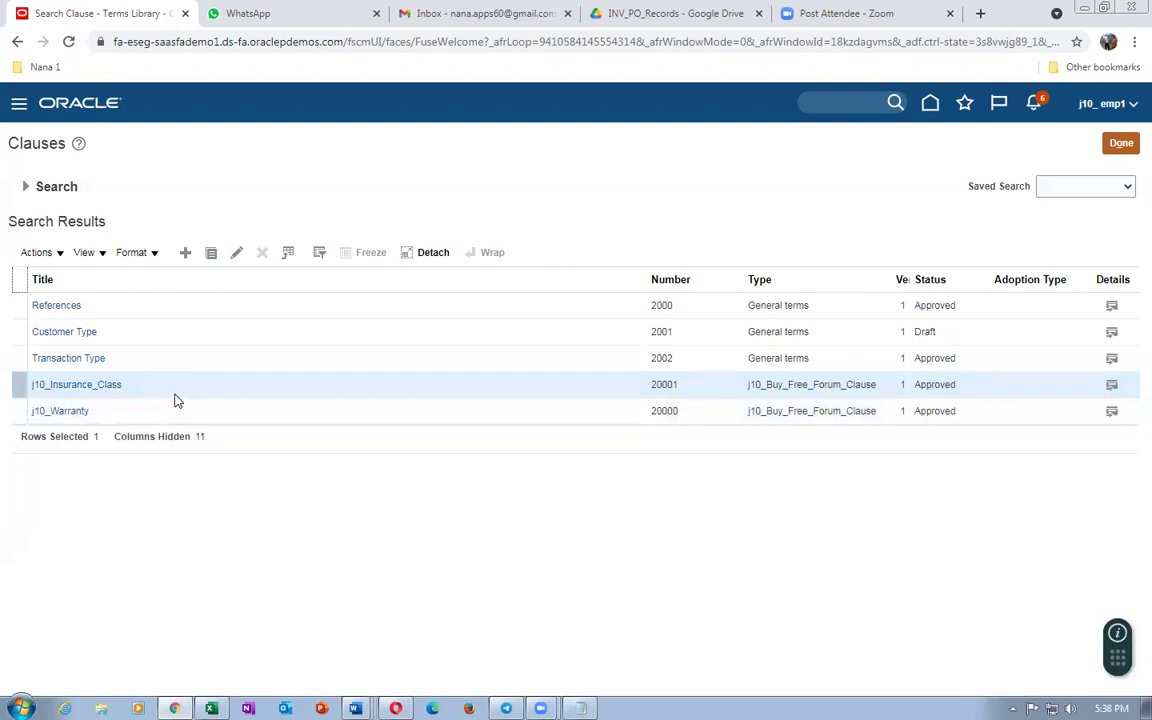
left_click(185, 414)
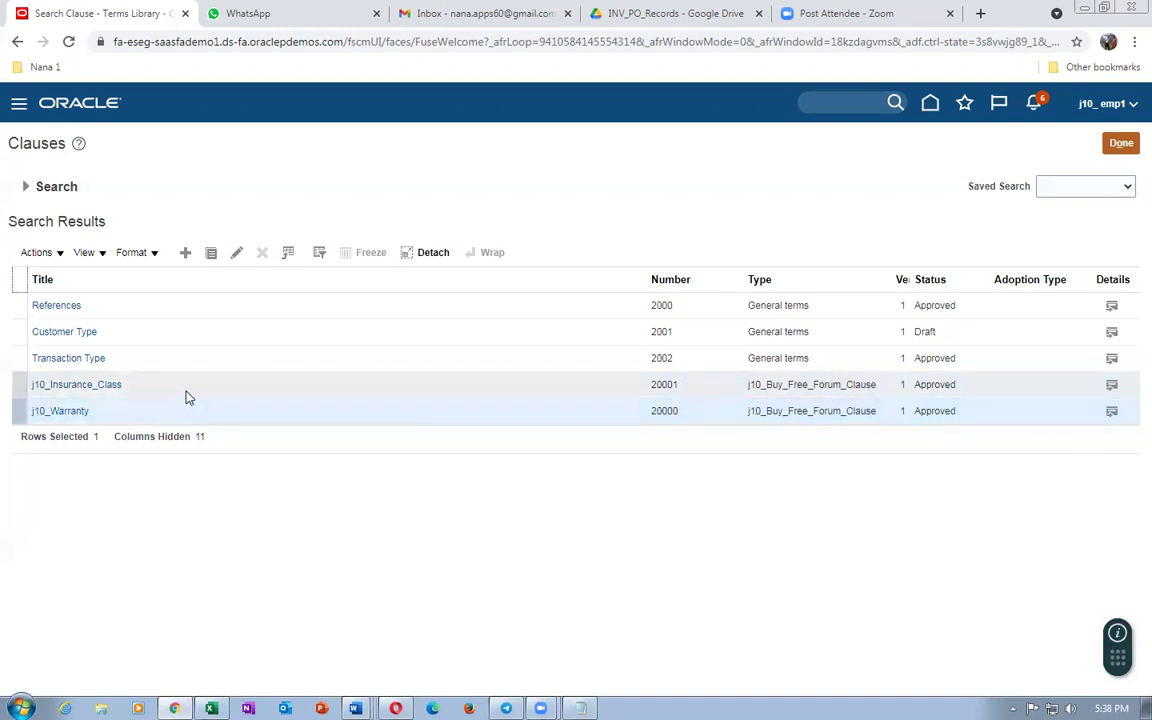
left_click(185, 389)
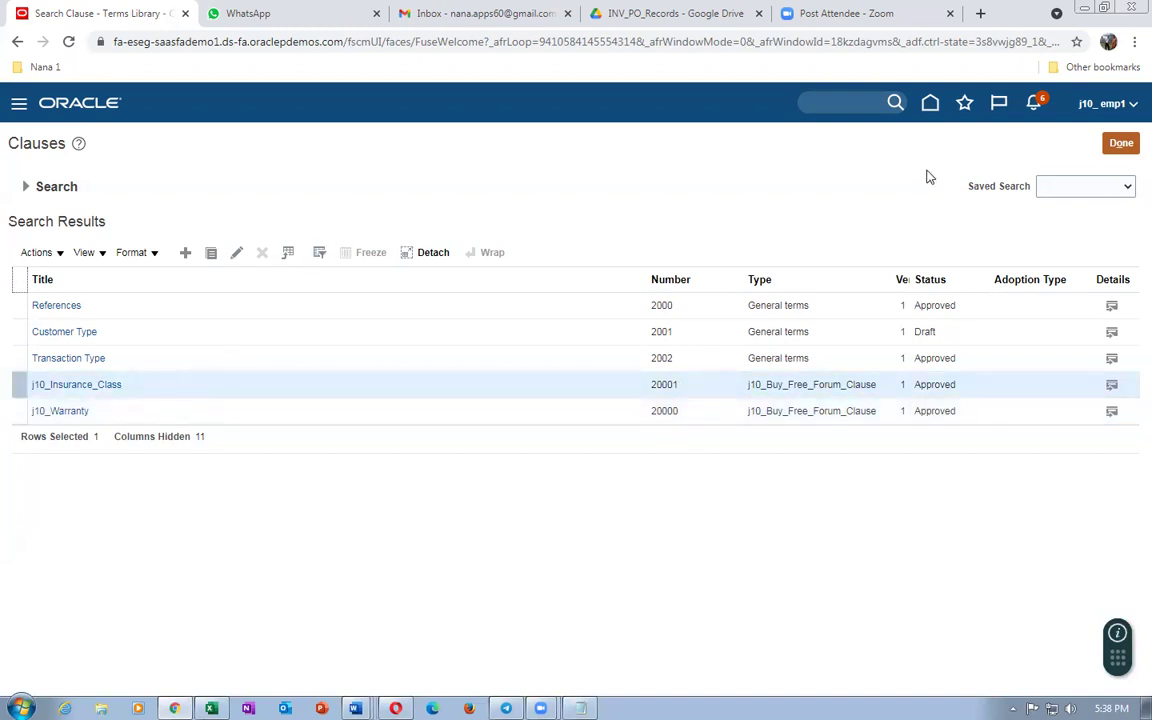
left_click(1121, 143)
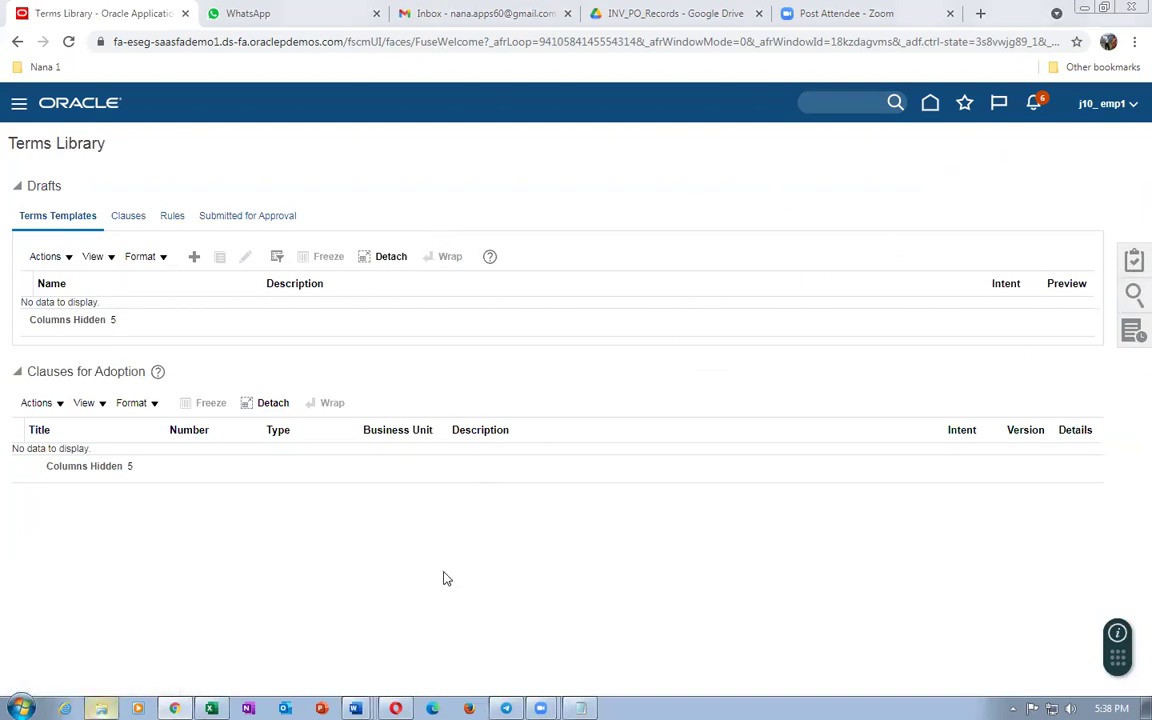
Step: Open File Explorer and browse to the Main (J:) drive
key("super+e")
left_click_drag(231, 419, 239, 455)
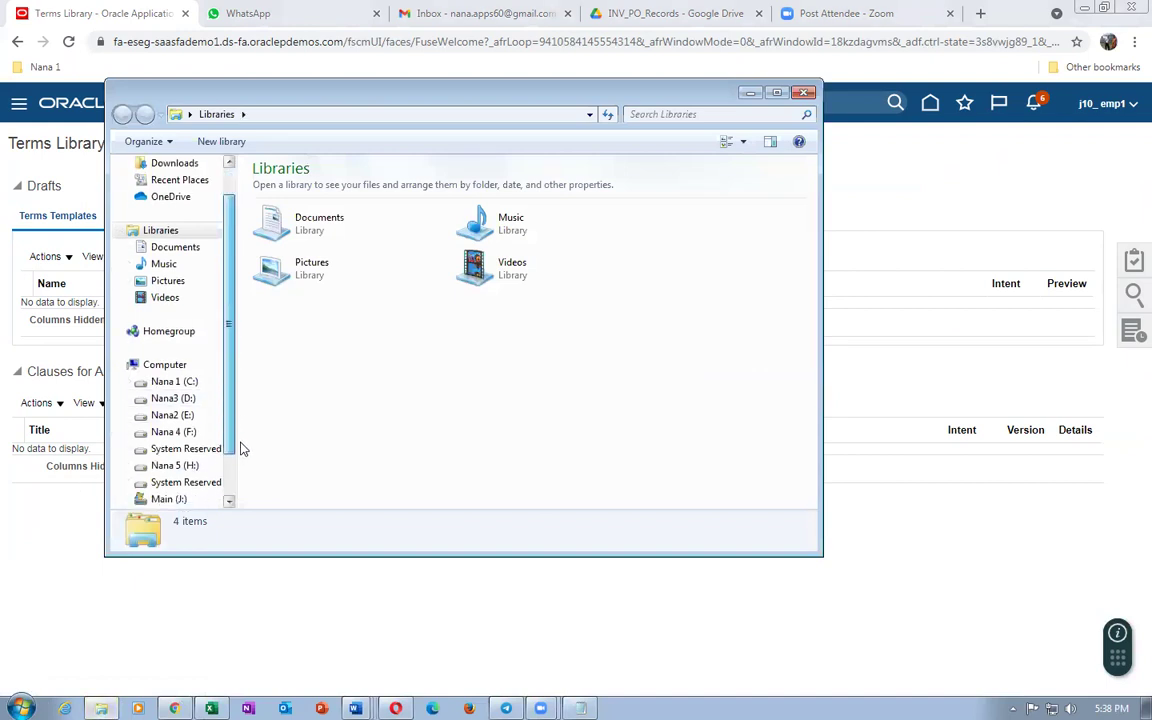
left_click(175, 432)
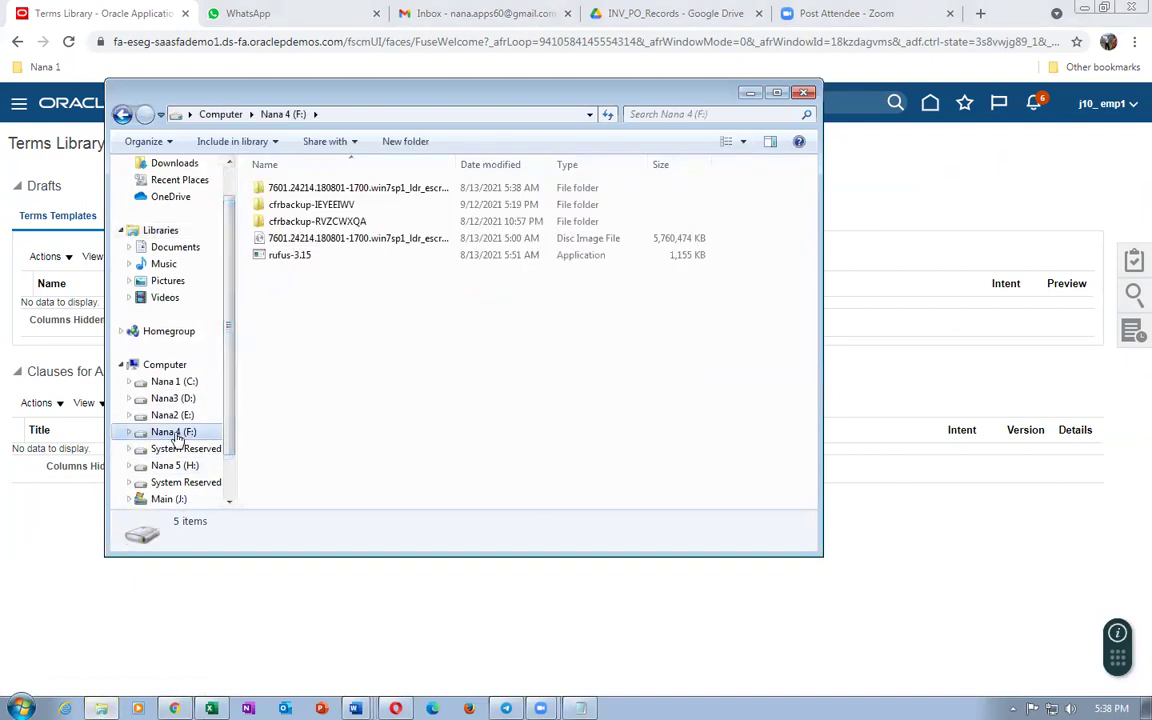
left_click(160, 498)
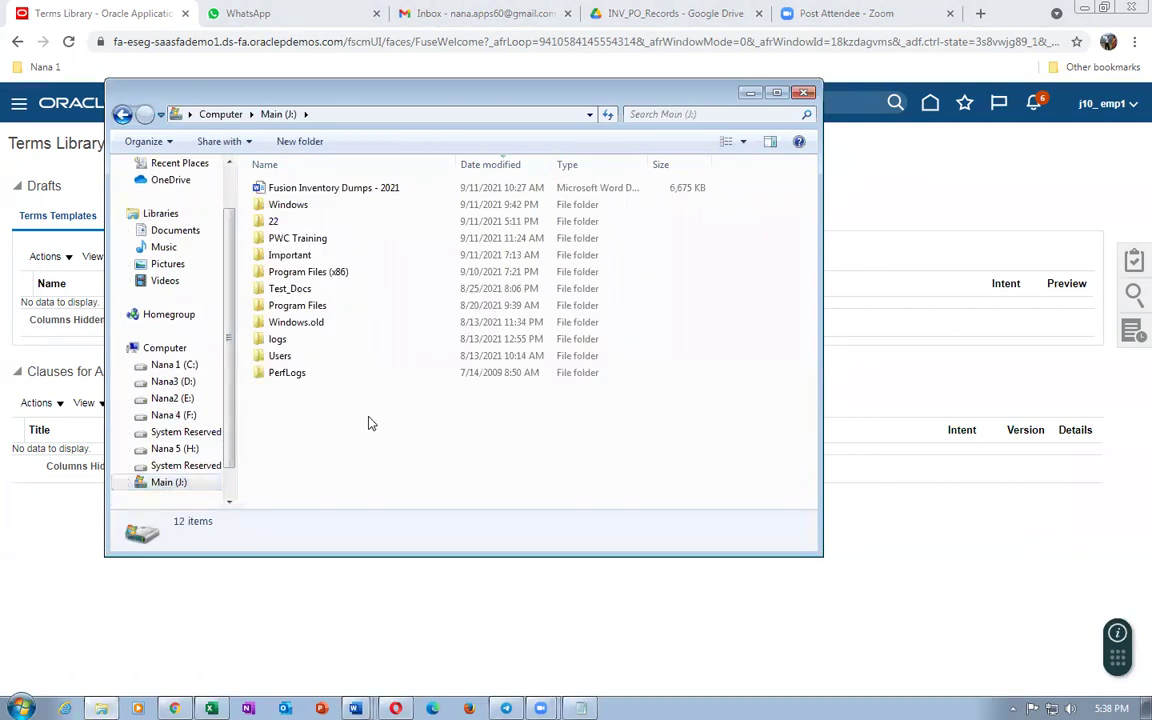
Step: Open 22 > Additional_Docs_Records_4 and open the 70_Contracts - Auto Approval workbook
left_click(277, 225)
double_click(277, 225)
left_click(300, 238)
double_click(300, 238)
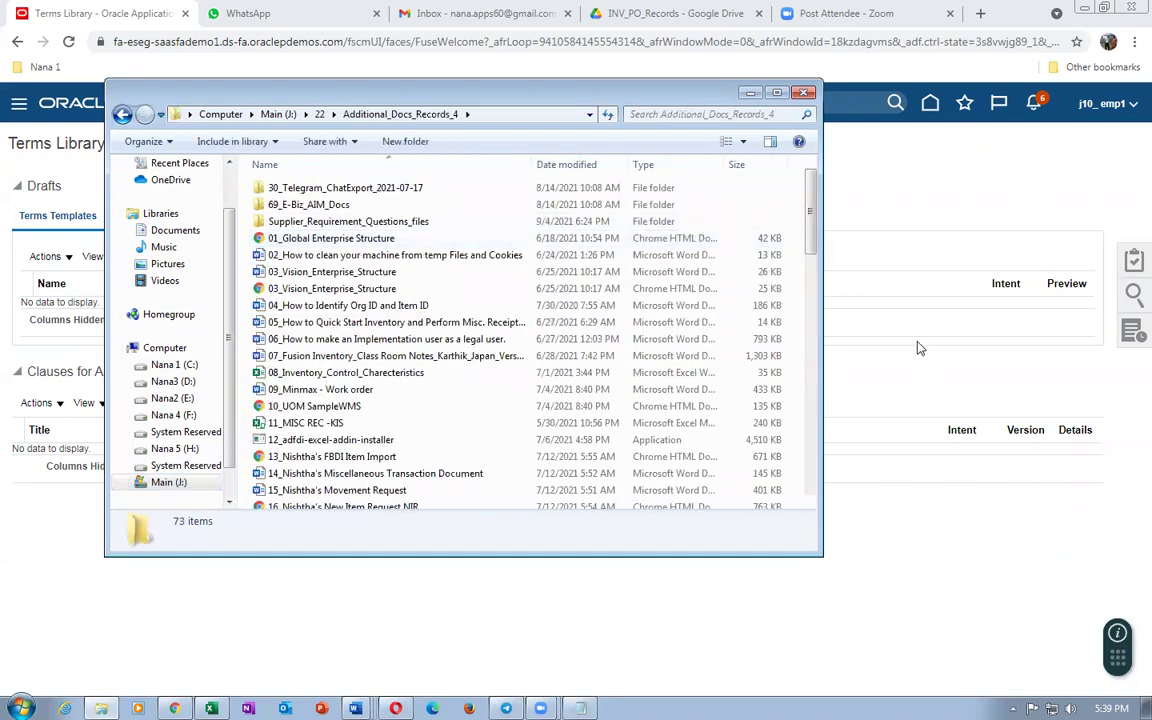
left_click_drag(812, 235, 859, 453)
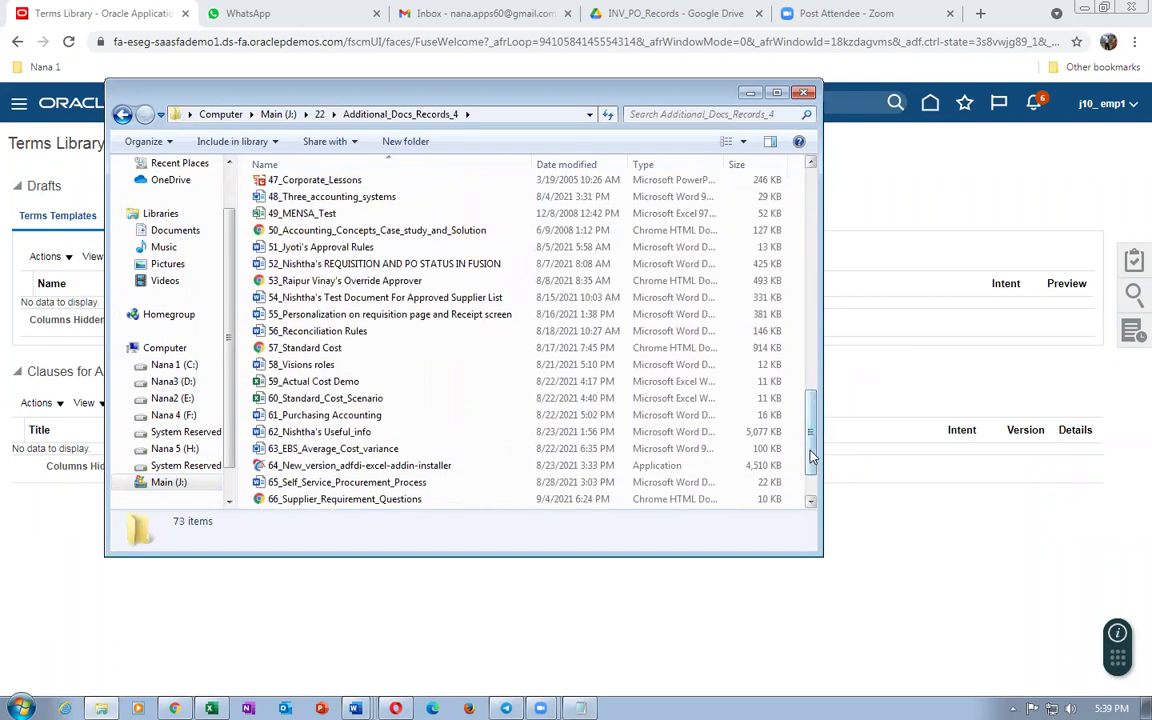
scroll(813, 455, "down", 2)
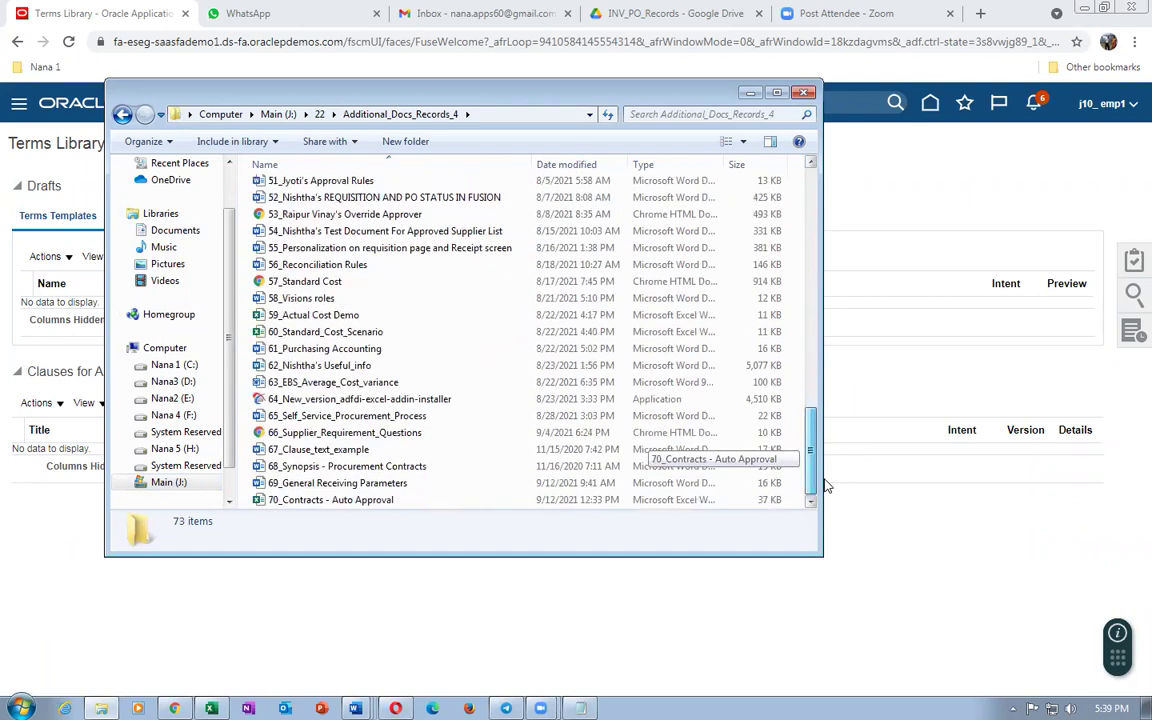
left_click(378, 503)
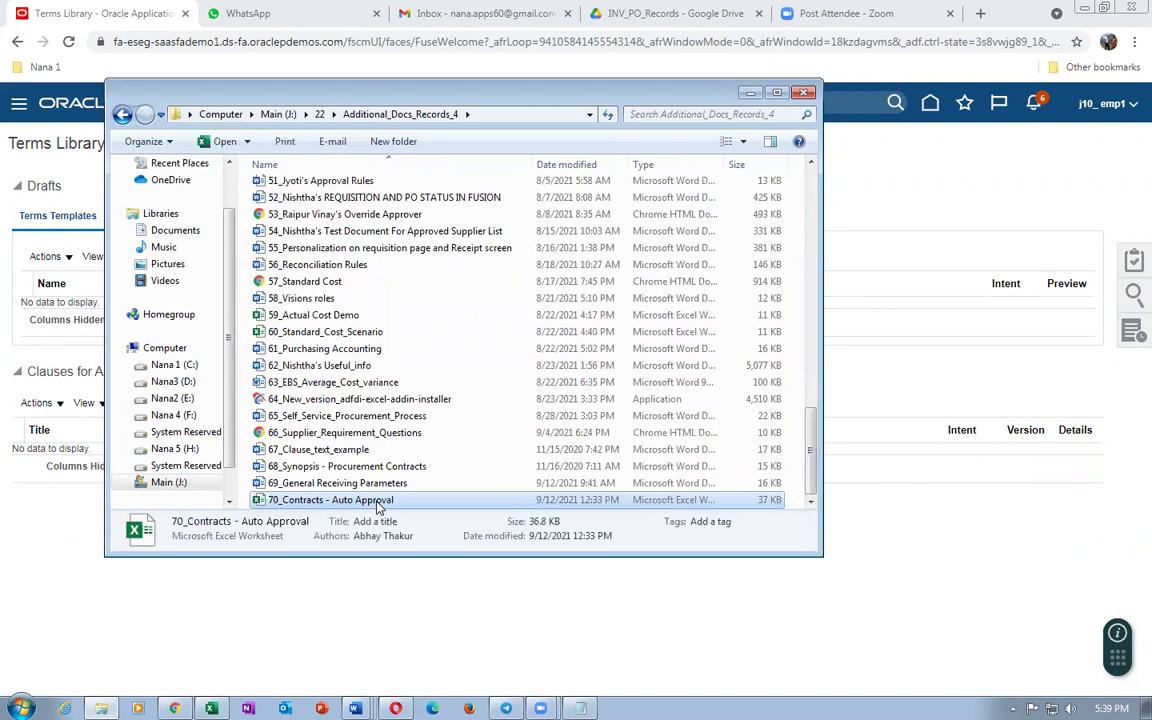
key("alt+Tab")
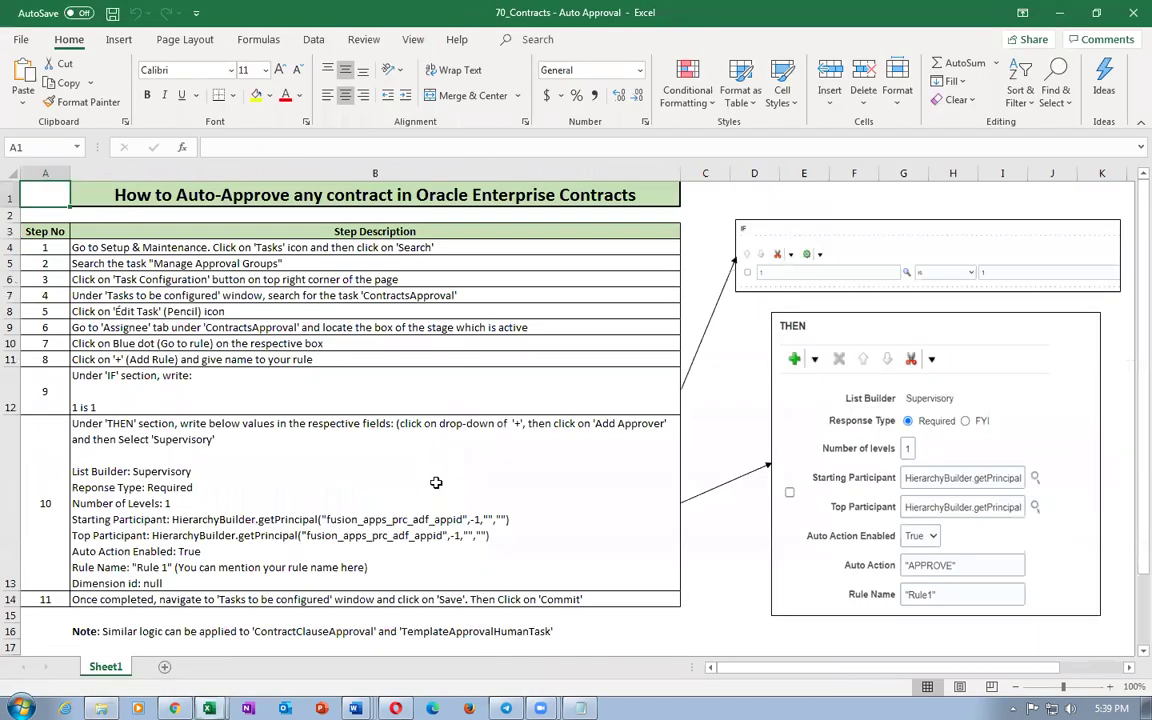
Step: Read the step 10 approver settings and step 2 instructions in the auto-approval workbook
left_click(128, 466)
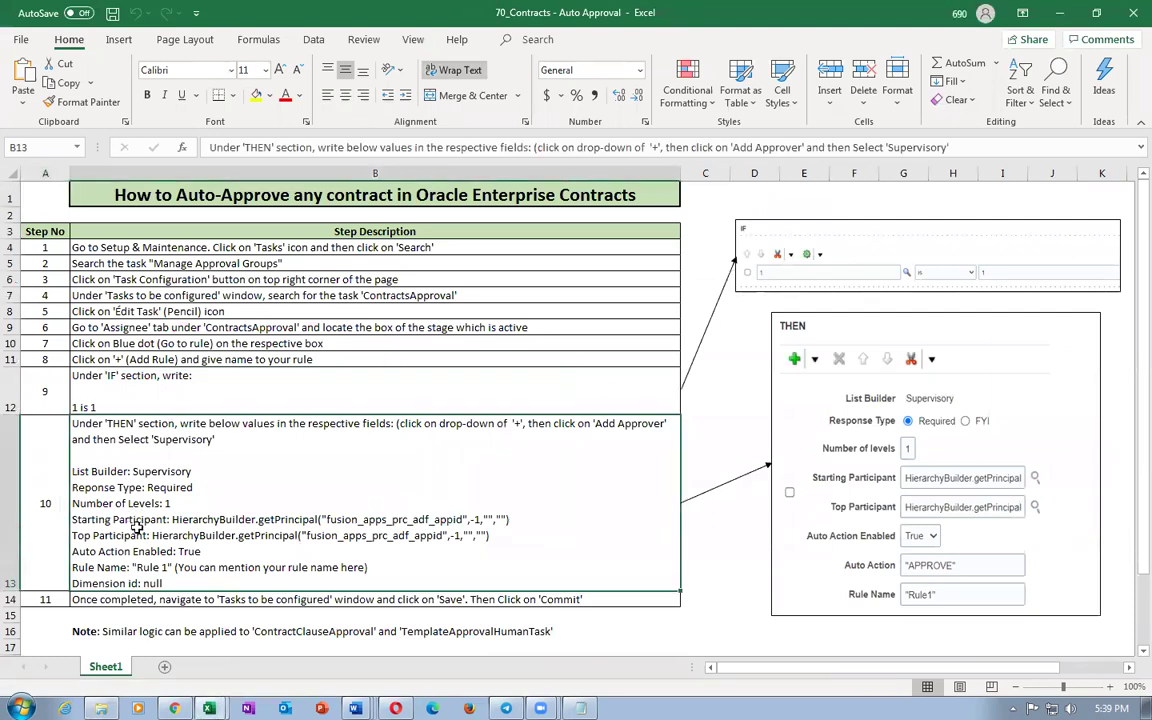
scroll(126, 475, "down", 1)
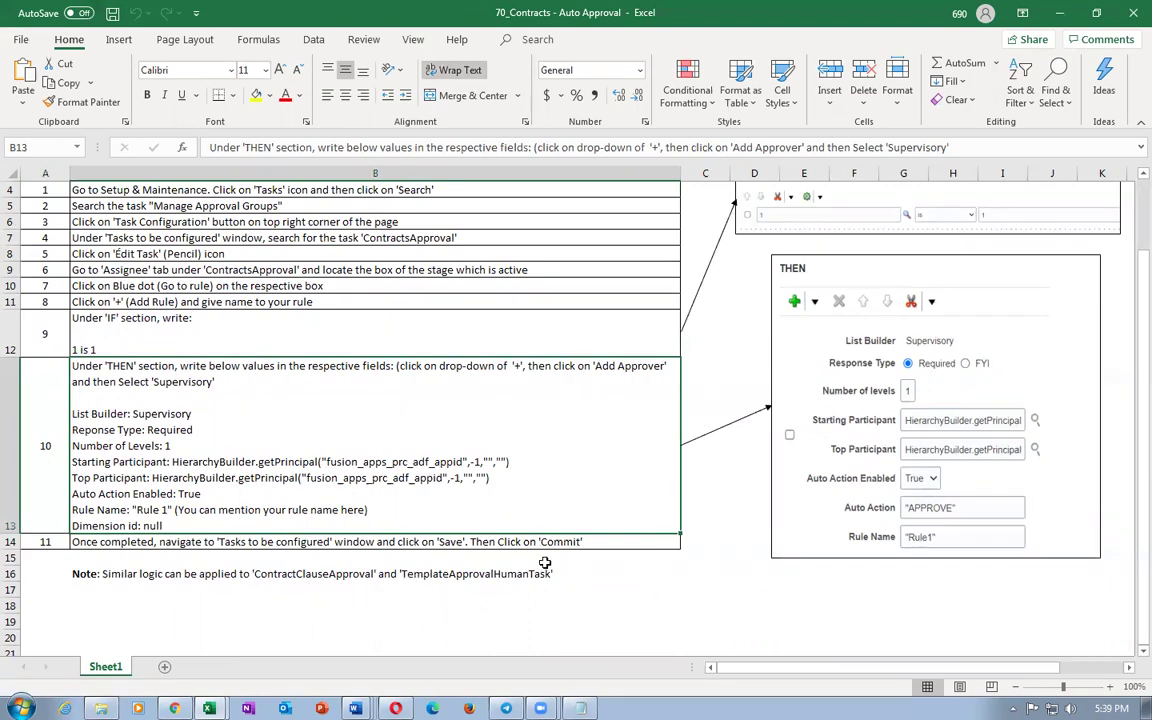
left_click(200, 206)
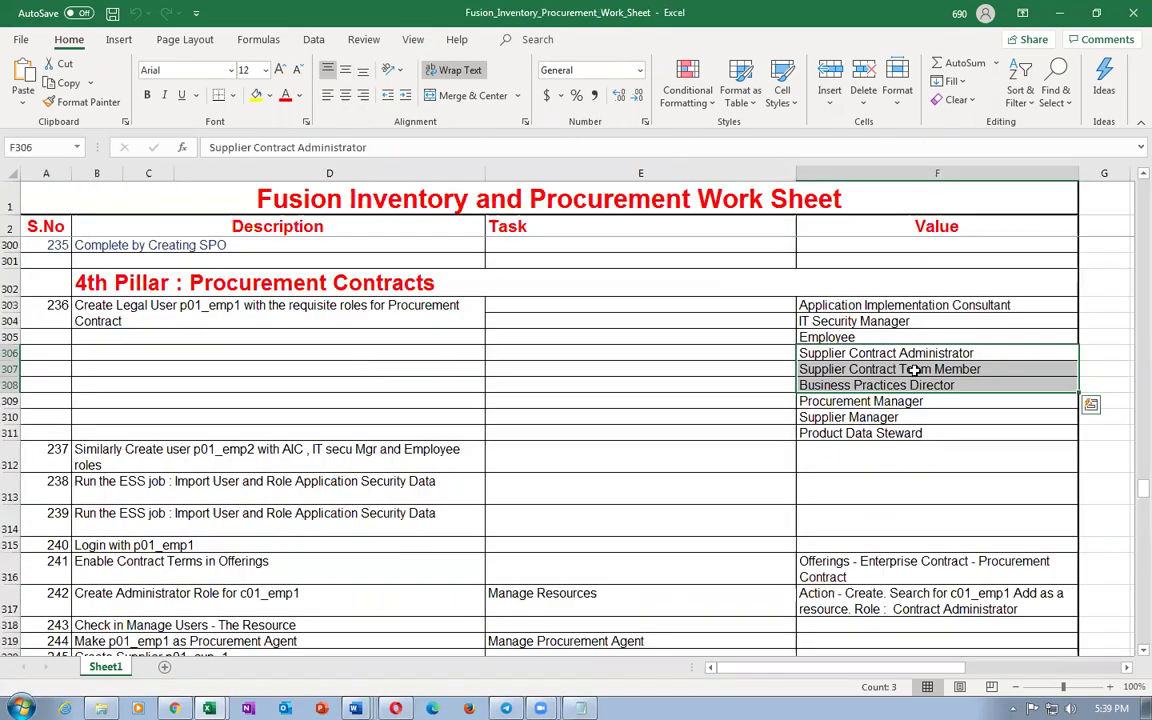
Step: Copy the Manage Task Configurations for Customer Relationship Management task name, then return to Oracle
left_click(766, 336)
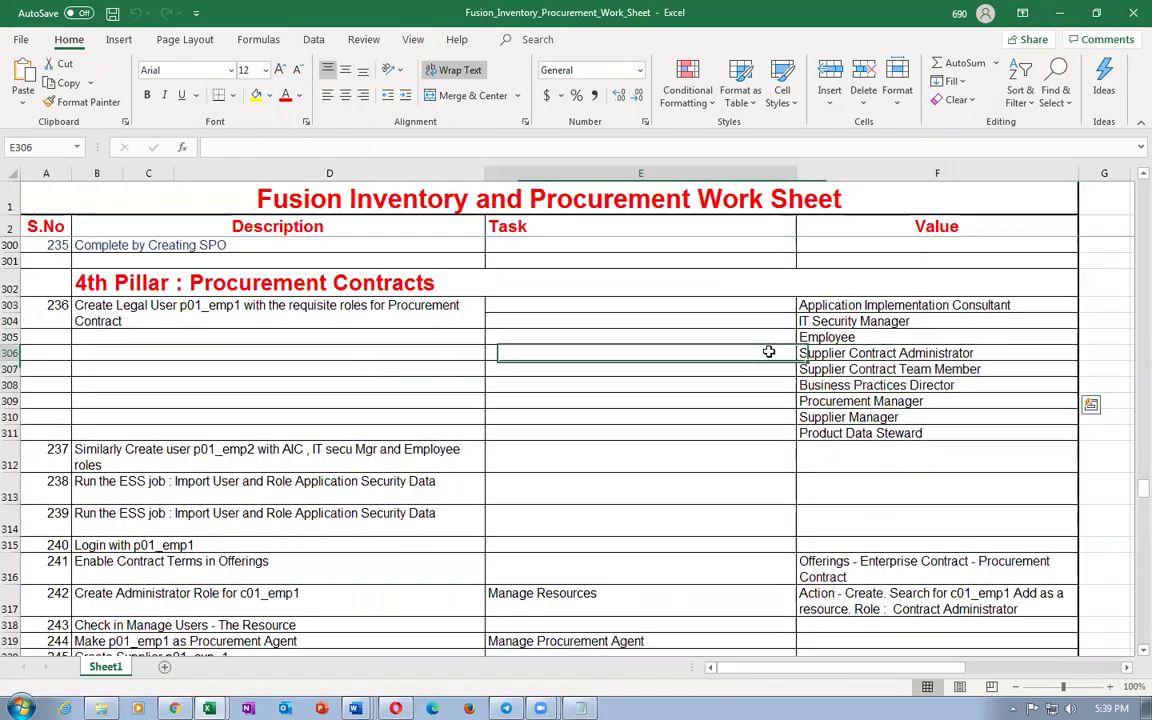
scroll(712, 436, "down", 4)
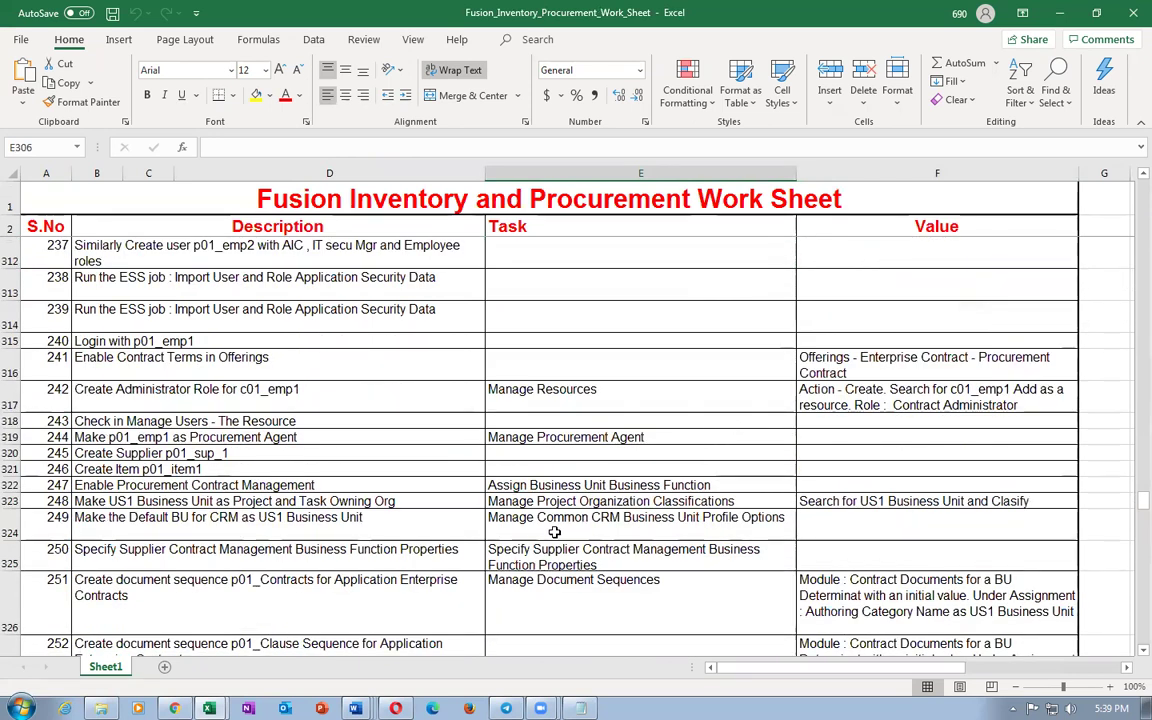
scroll(628, 532, "down", 2)
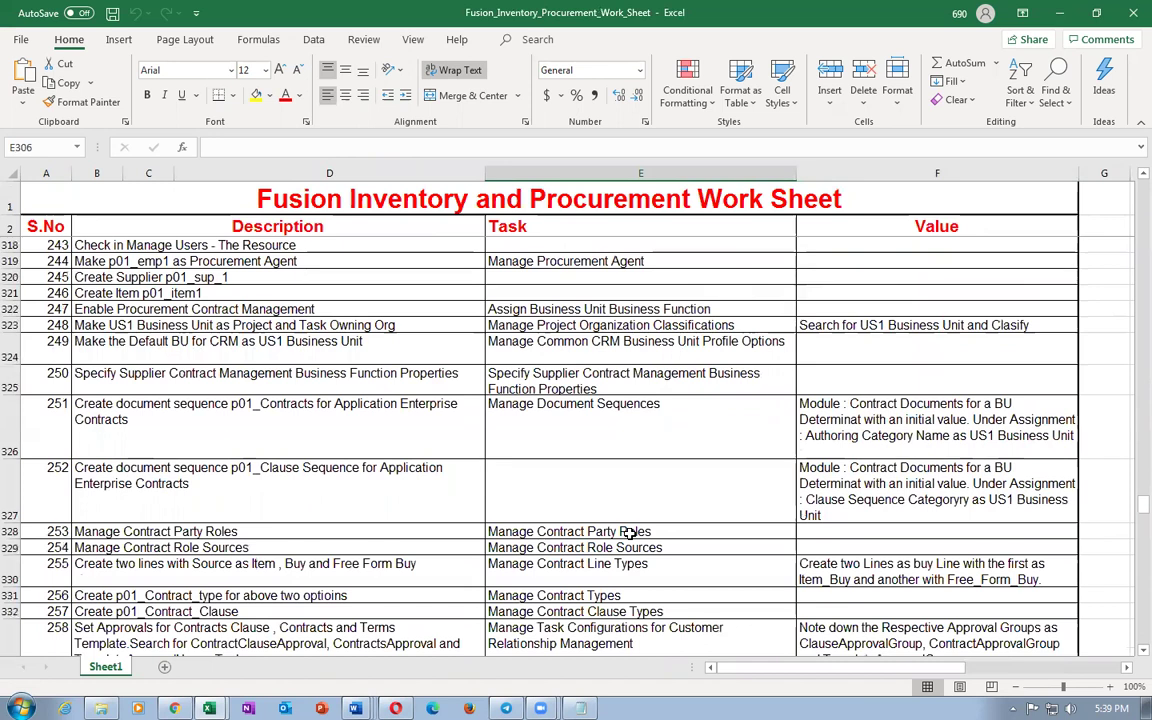
scroll(628, 532, "down", 2)
left_click(594, 549)
key("ctrl+c")
key("alt+Tab")
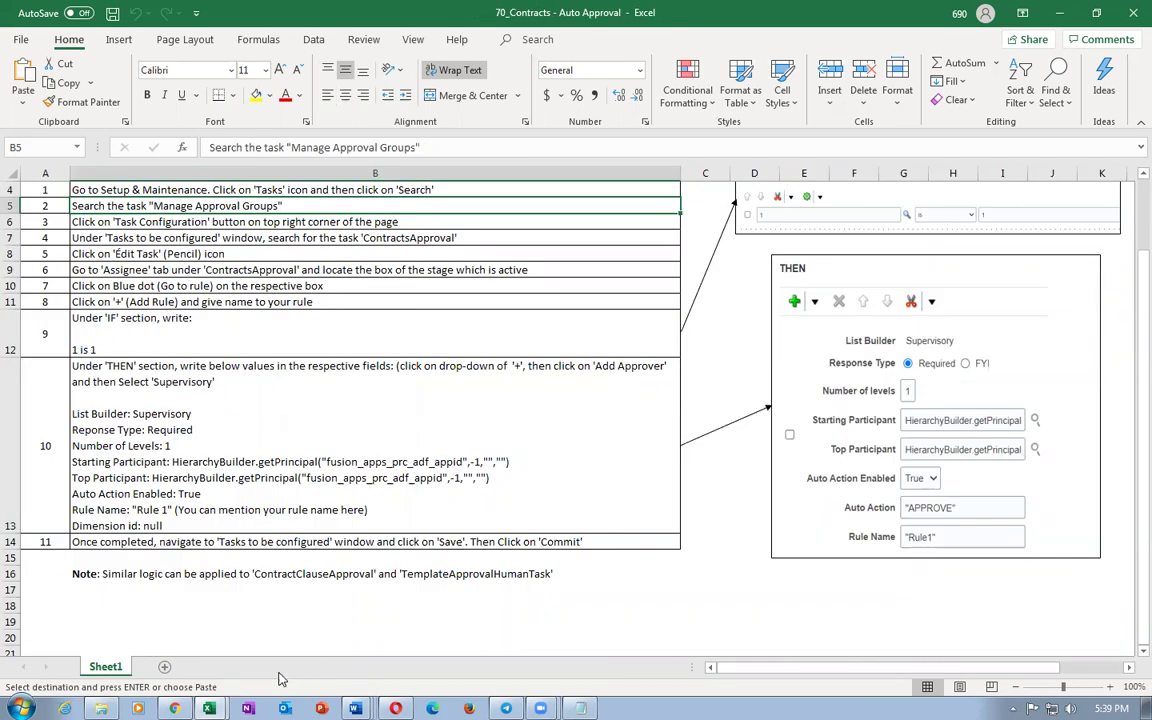
key("alt+Tab")
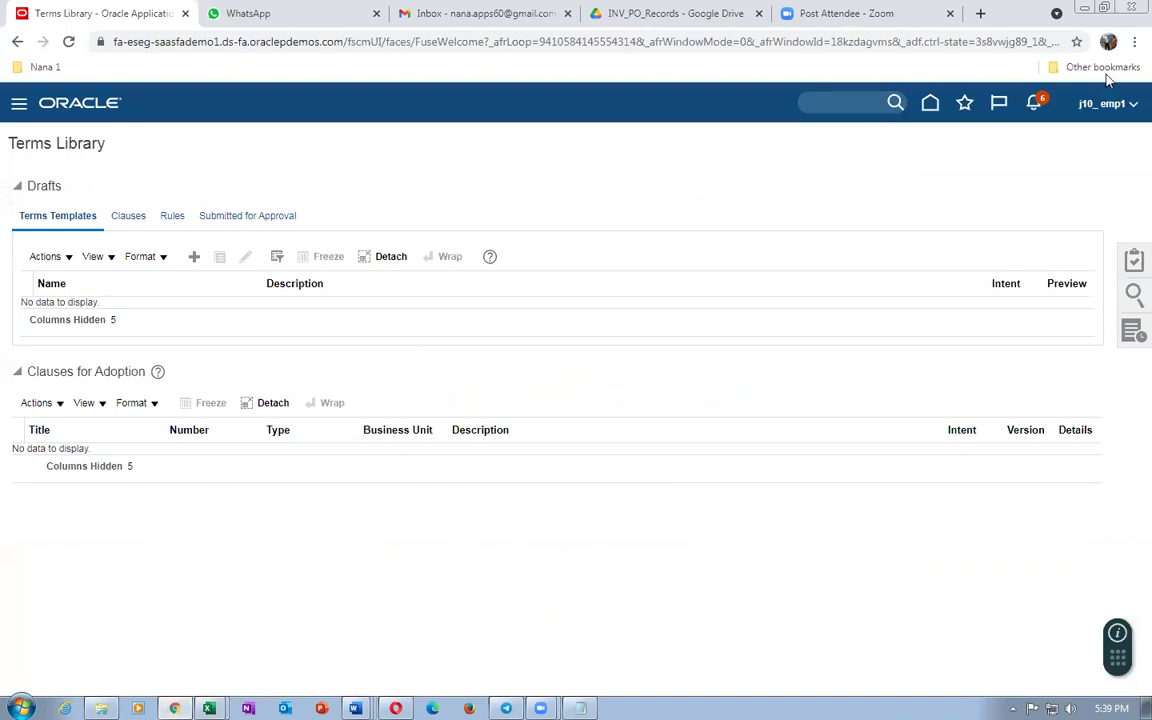
Step: Go to Setup and Maintenance and open the setup task search
left_click(1100, 106)
left_click(862, 338)
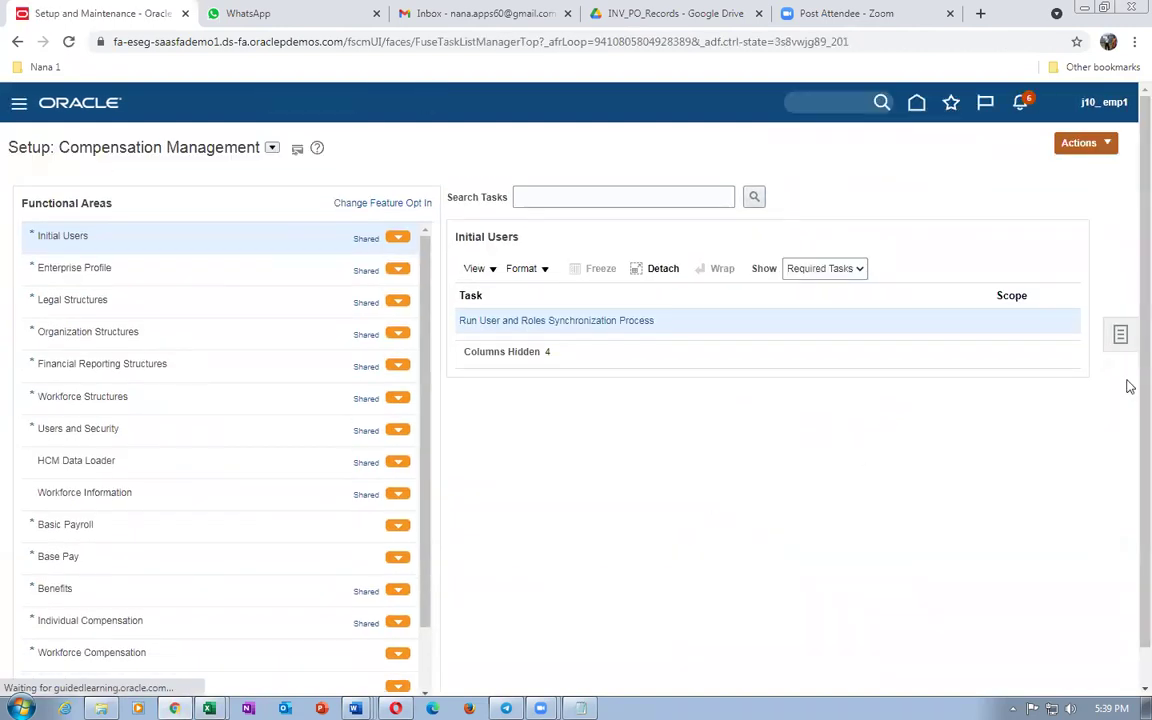
left_click(1118, 330)
left_click(995, 345)
Step: Search for Manage Task Configurations for Customer Relationship Management and open the task
left_click(383, 188)
key("ctrl+v")
key("Return")
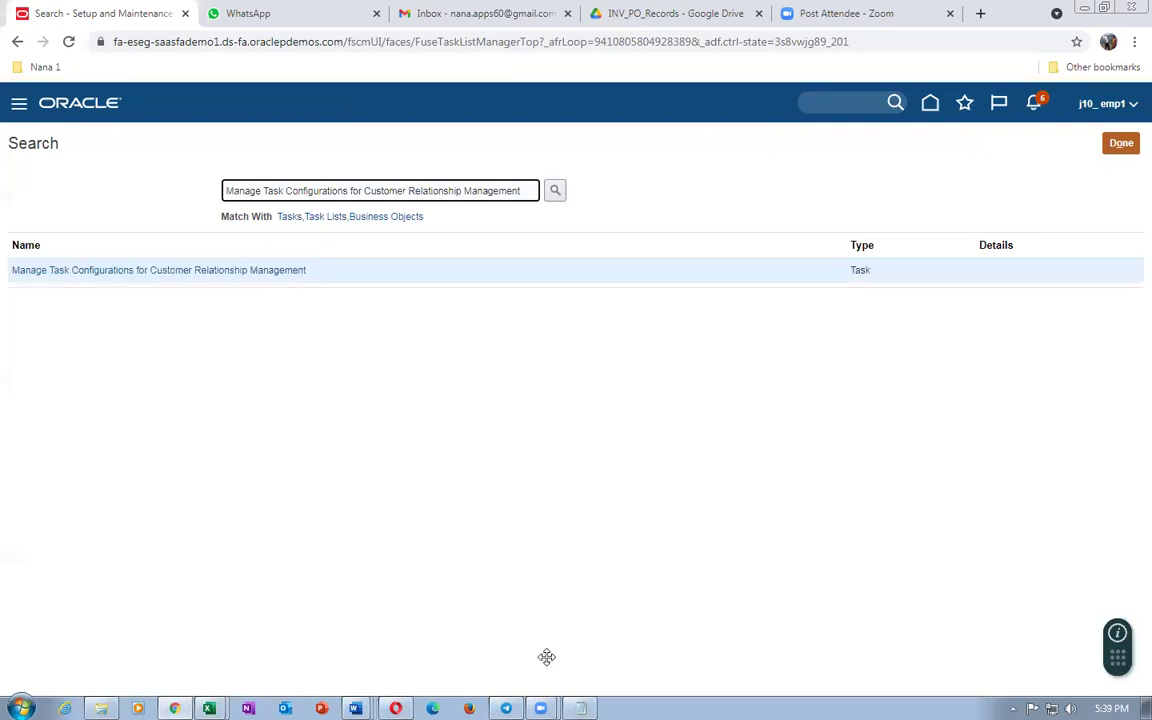
left_click(546, 657)
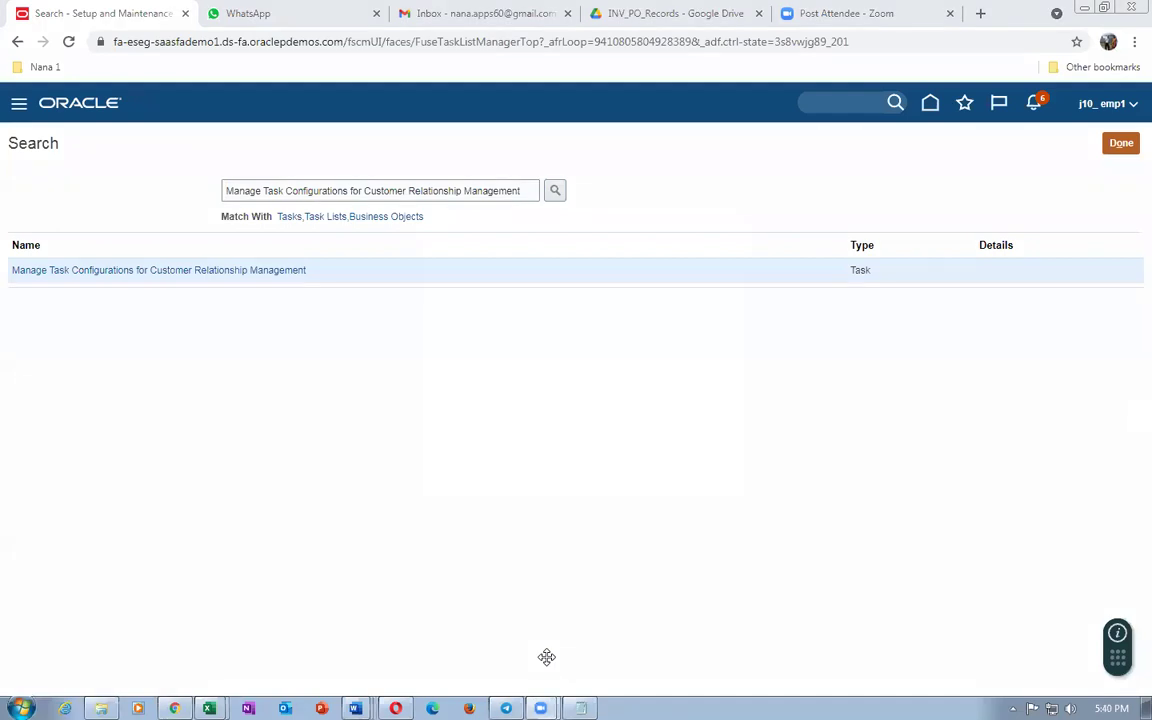
left_click(141, 270)
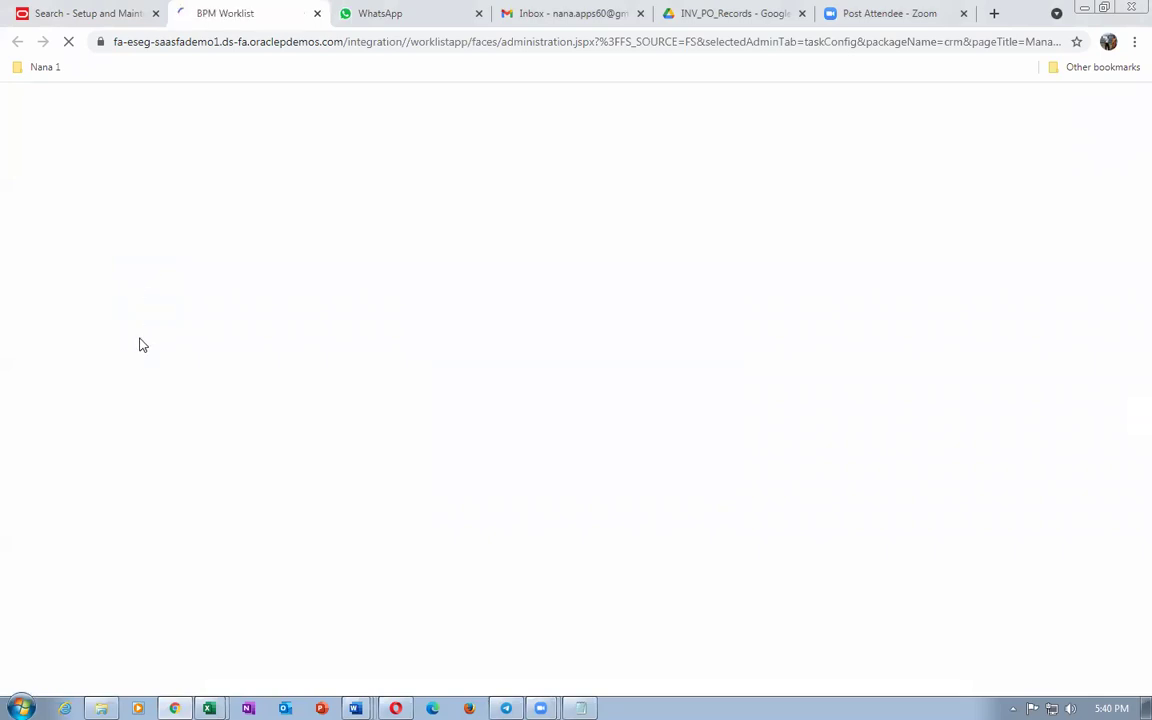
Step: List all configurable tasks with a * search and open ContractsApproval
left_click(86, 188)
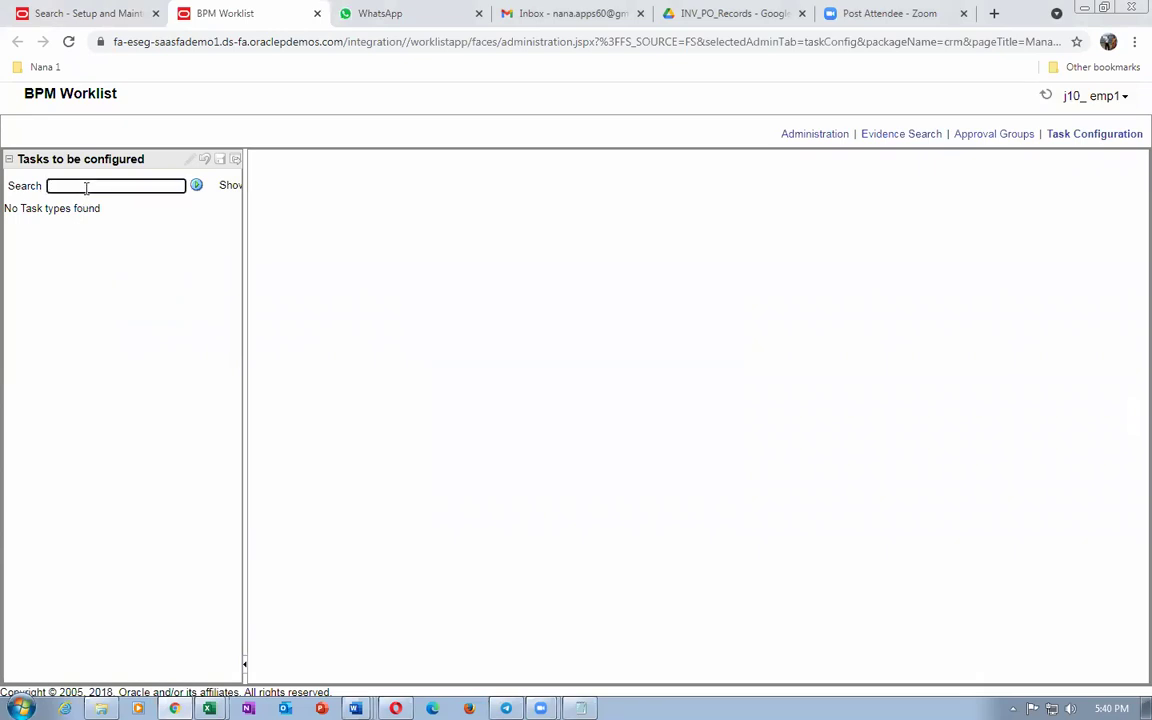
left_click(196, 188)
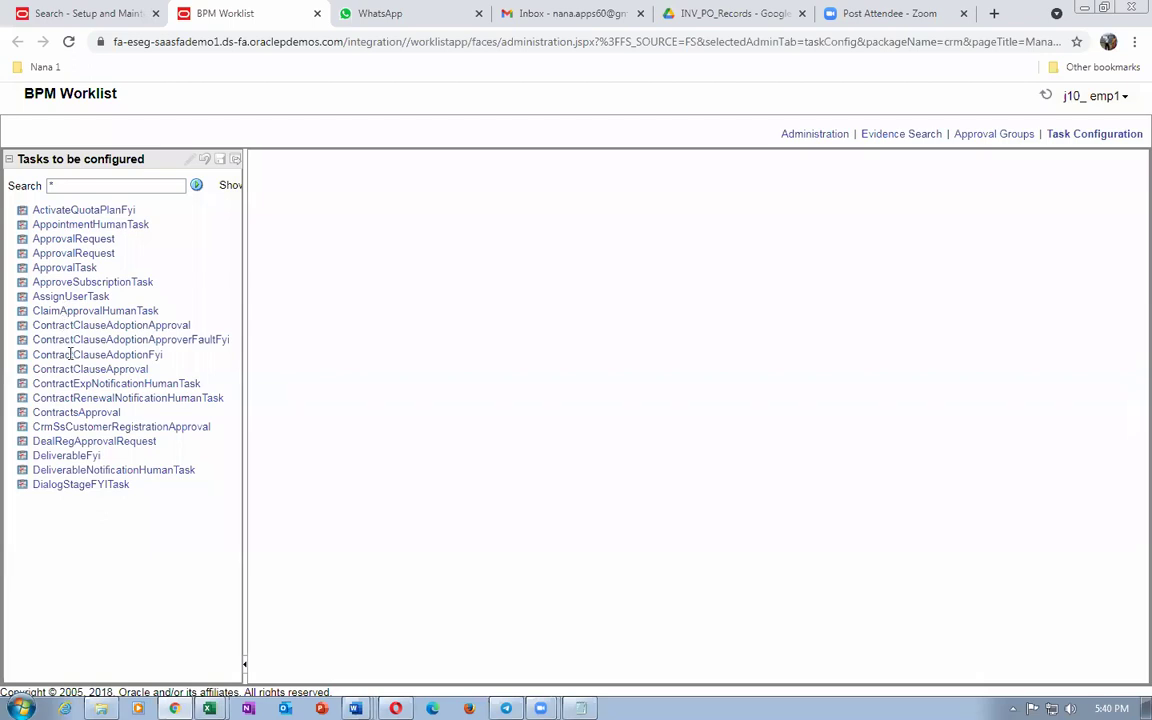
left_click(100, 409)
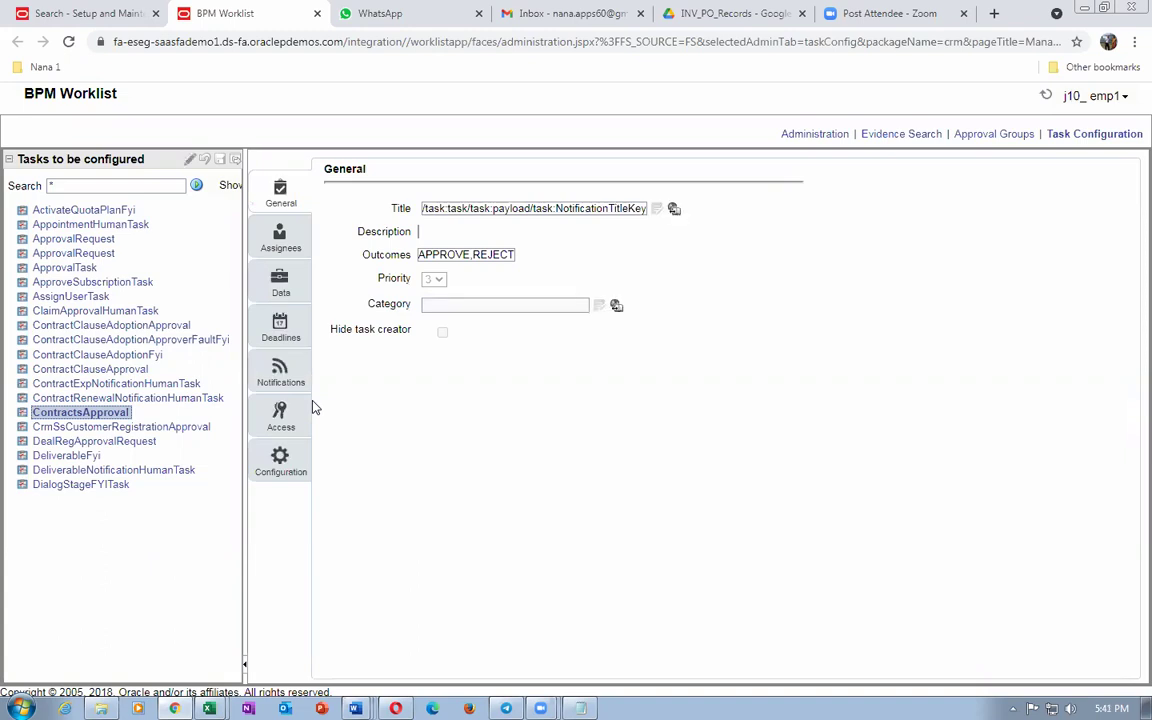
Step: Review the first Contract Approvers stage's ContractsApproval rules, then start editing the task
left_click(263, 250)
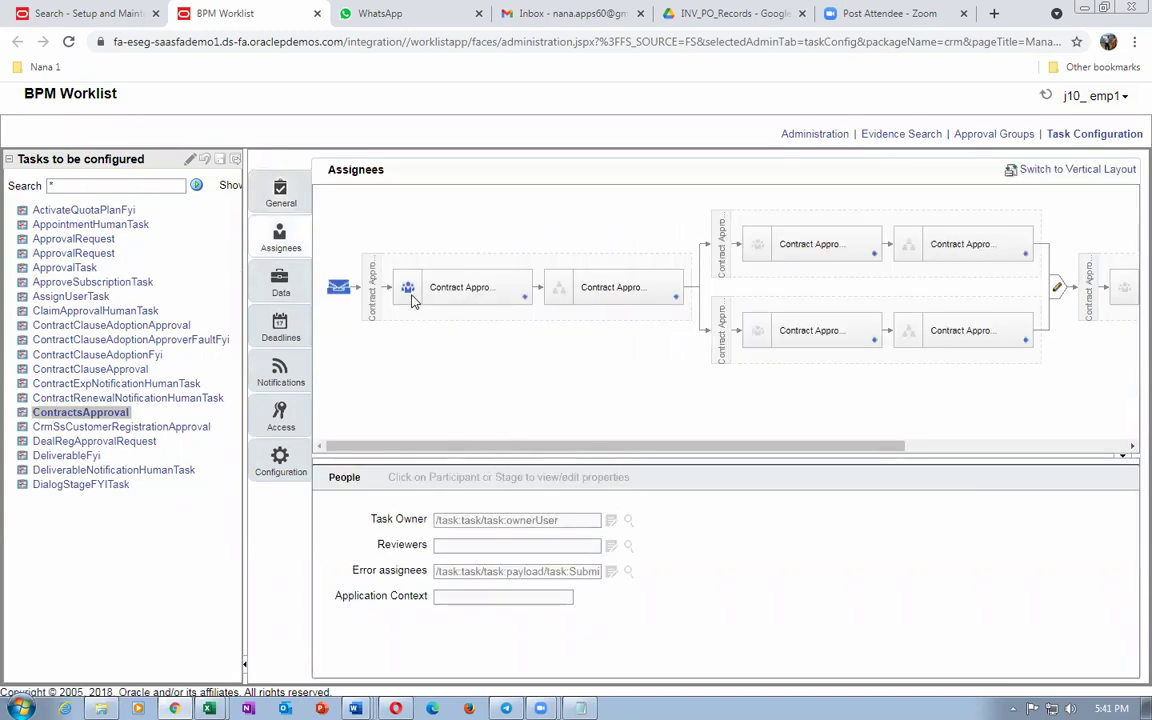
left_click(460, 289)
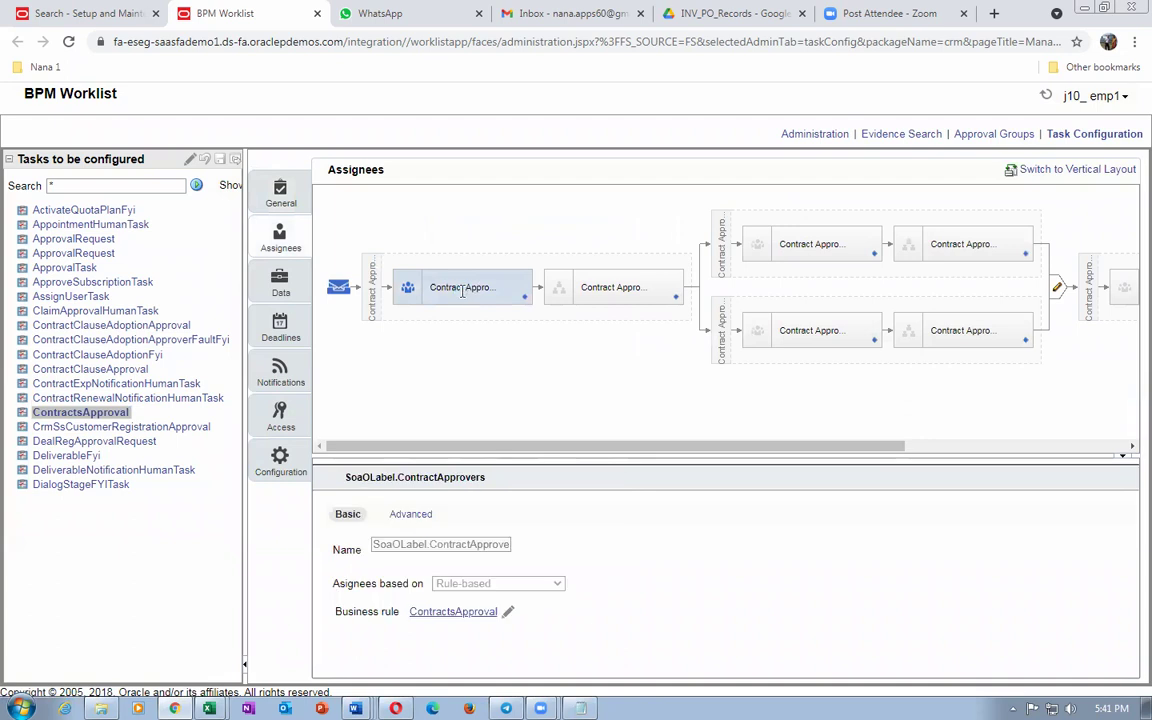
left_click(442, 612)
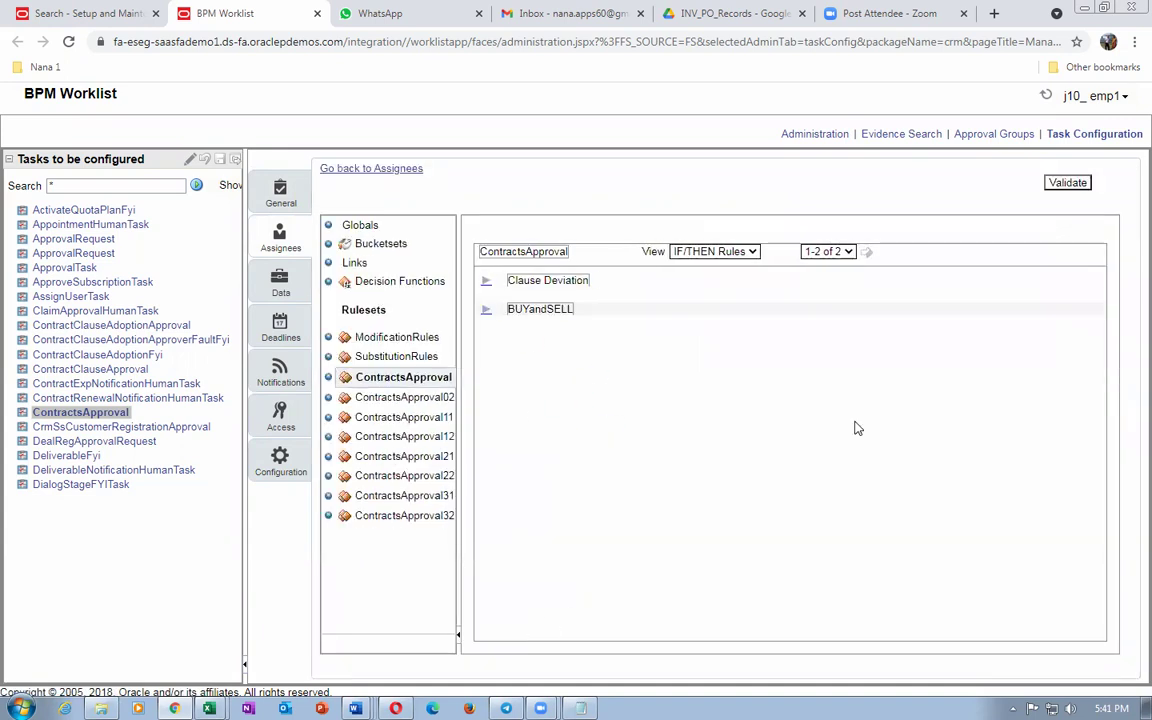
left_click(352, 169)
left_click(507, 614)
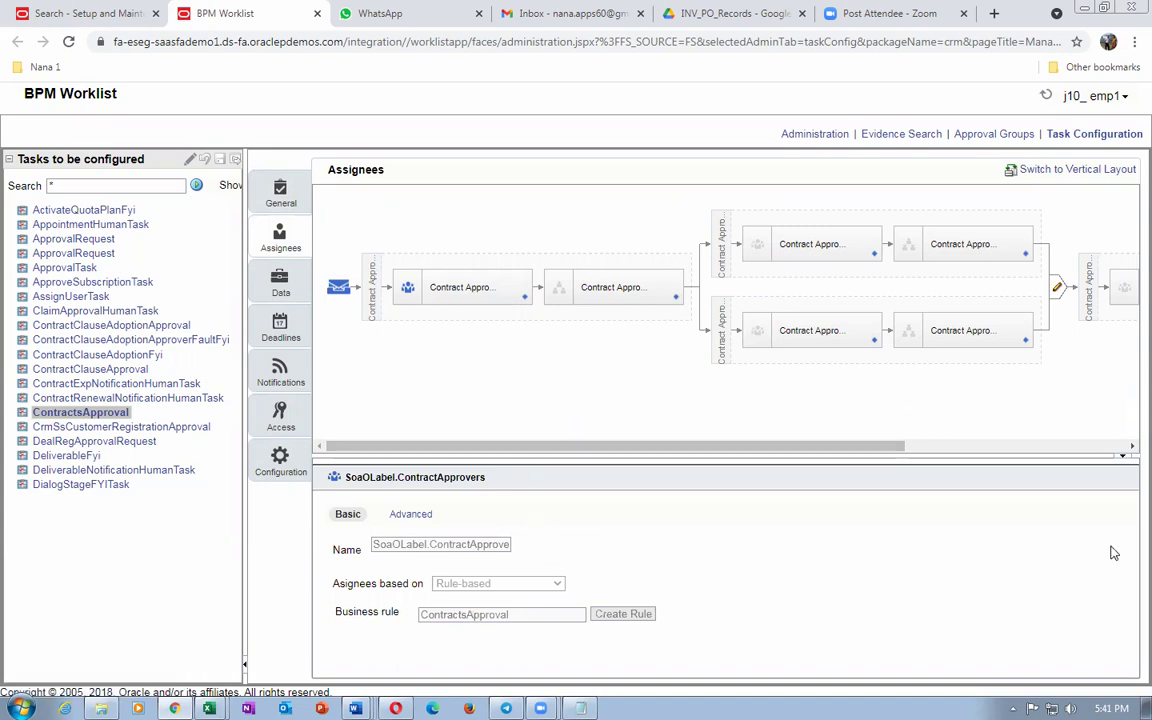
left_click(191, 163)
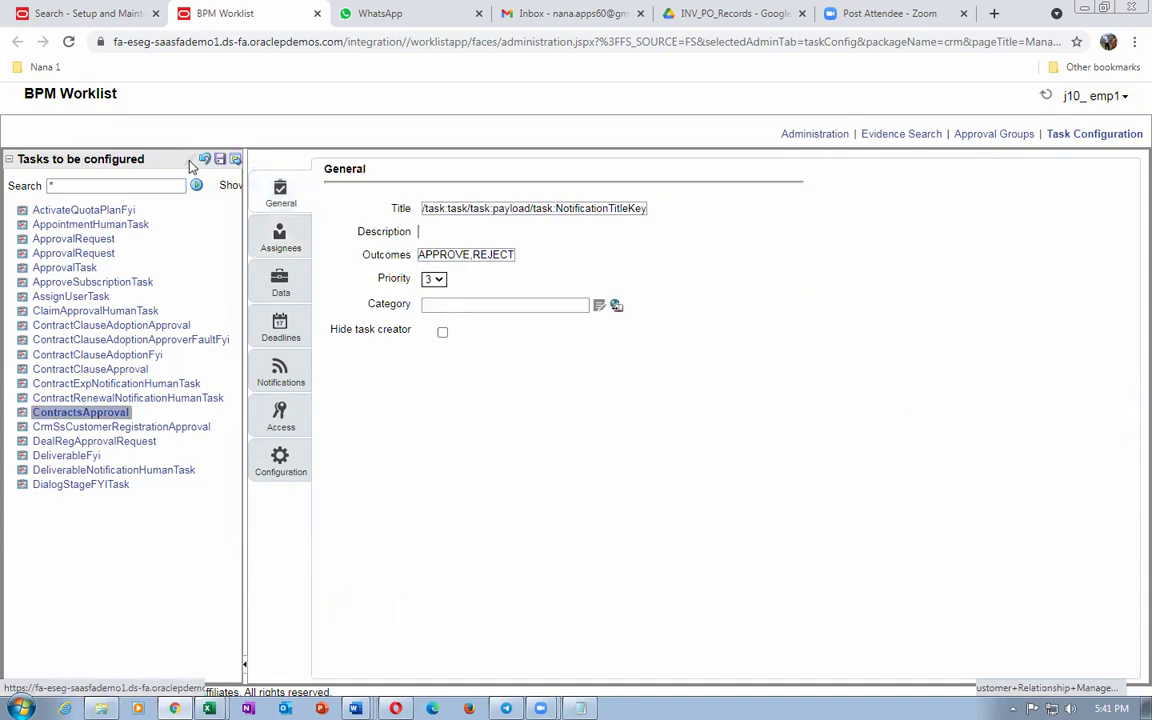
Step: In the ContractsApproval task's Assignees, make the first Contract Approvers stage's business rule editable
left_click(272, 235)
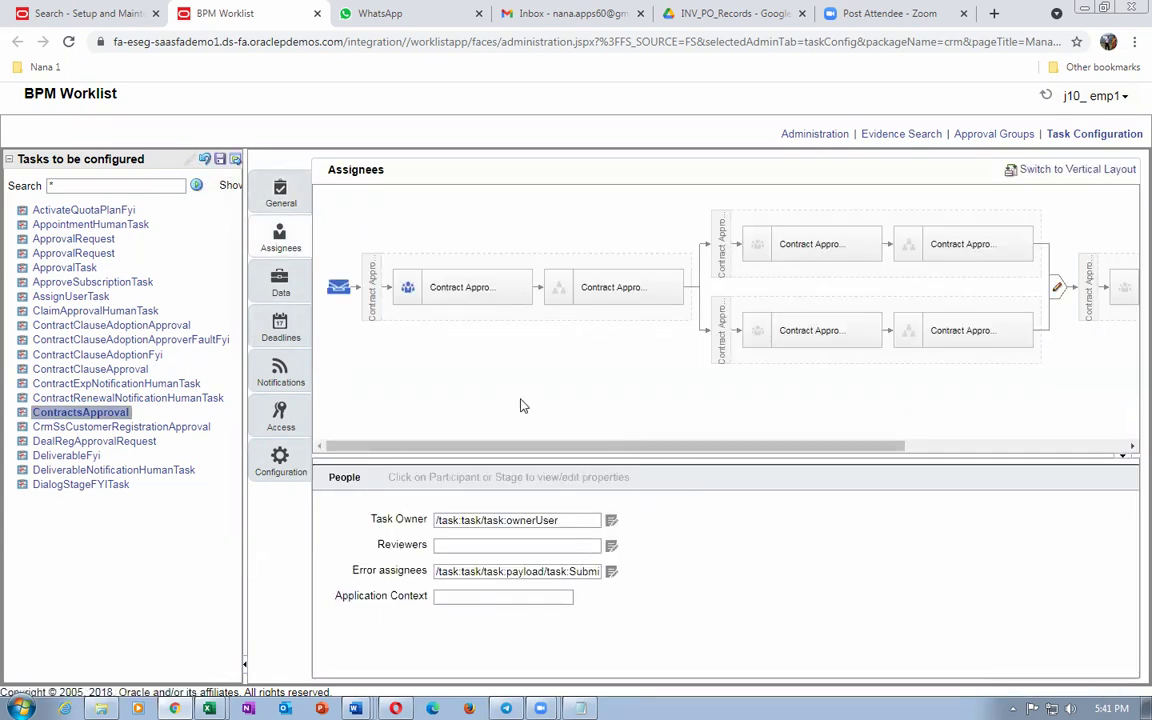
left_click(472, 290)
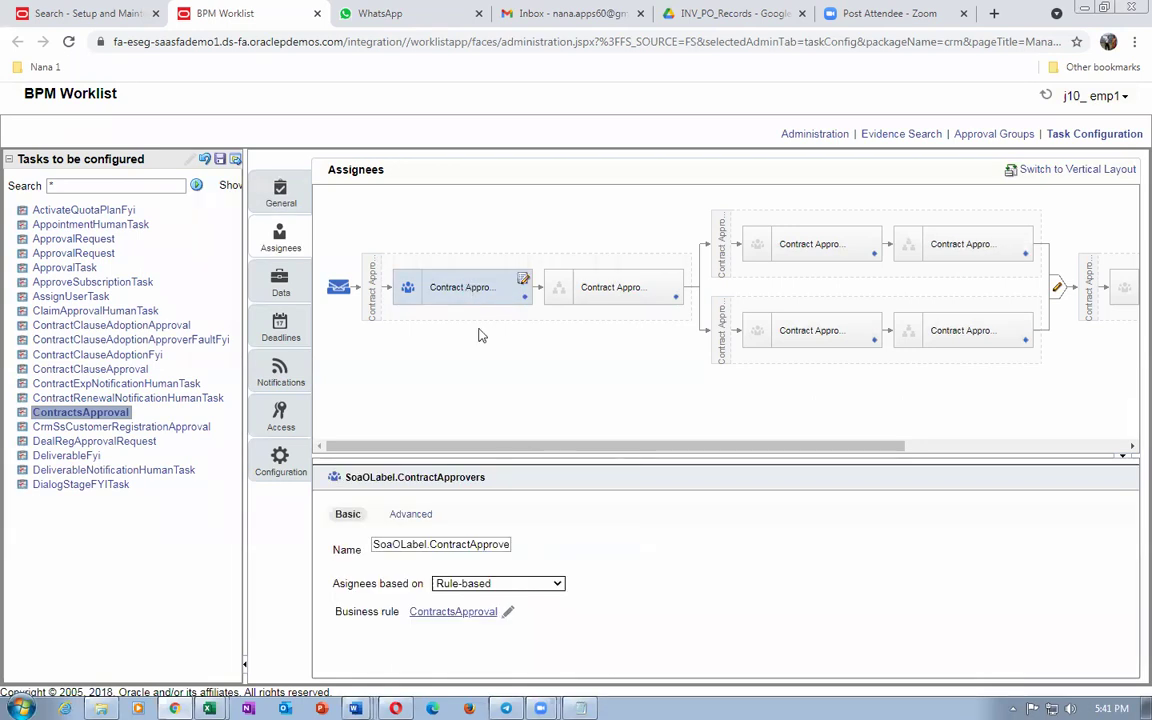
left_click(509, 617)
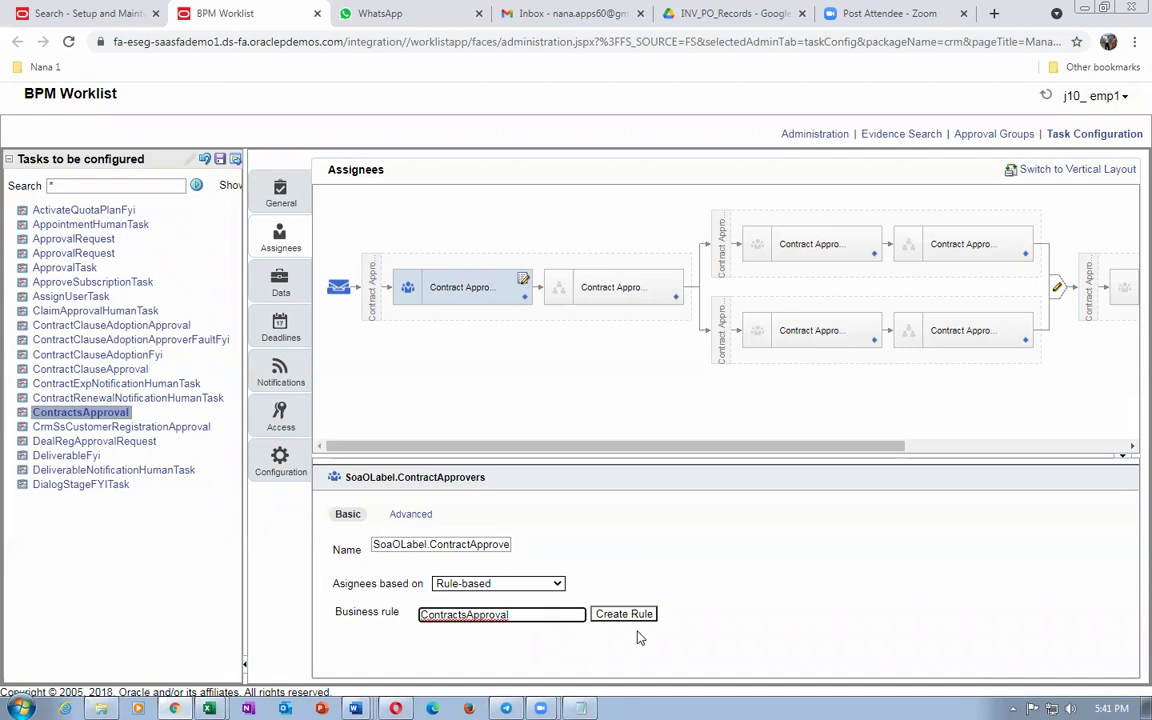
left_click(550, 649)
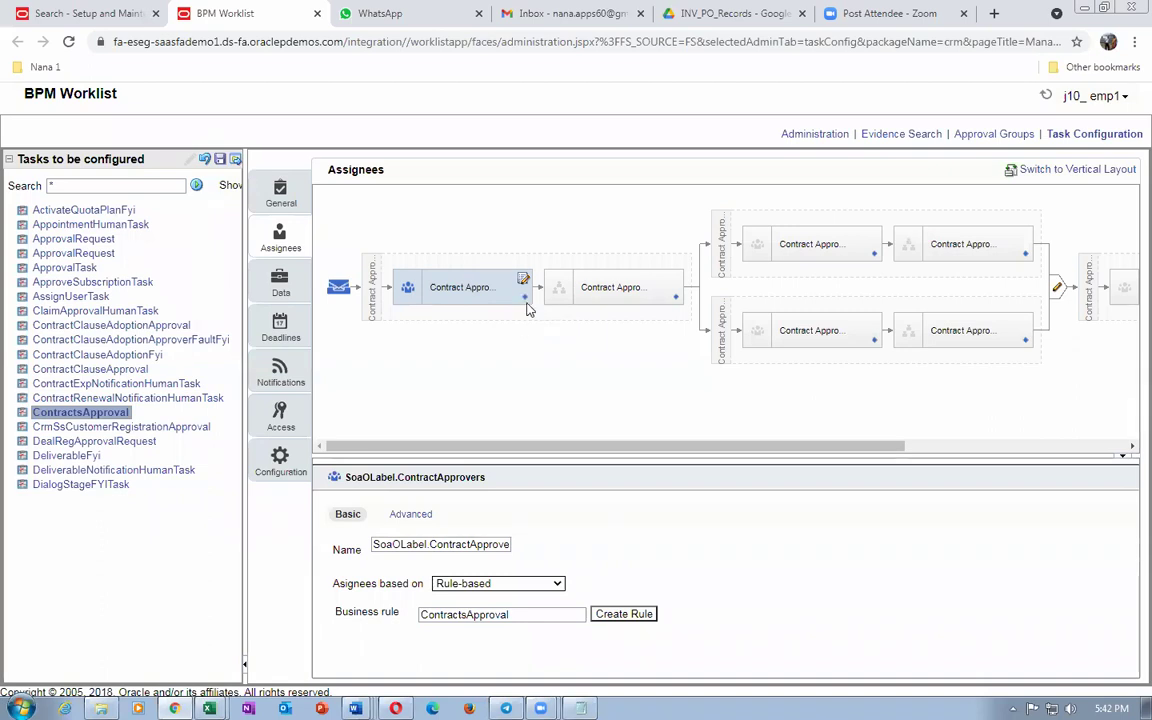
left_click(525, 299)
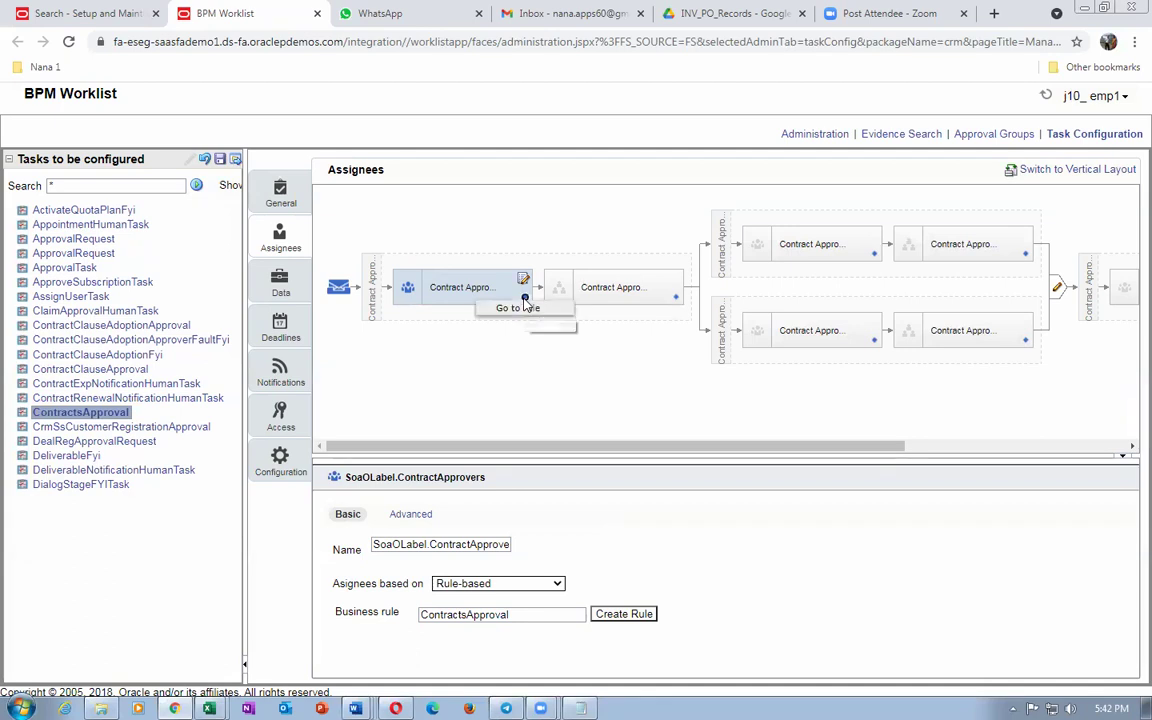
Step: Go to the stage's business rules and expand the BUYandSELL rule
left_click(519, 309)
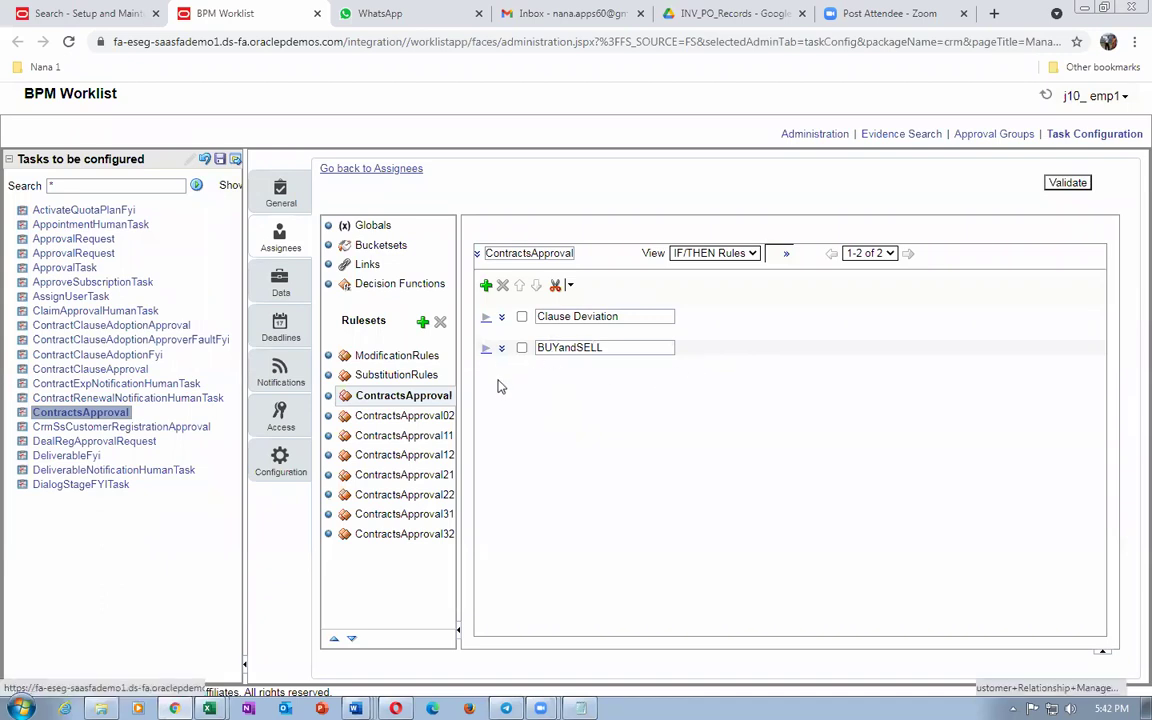
left_click(486, 349)
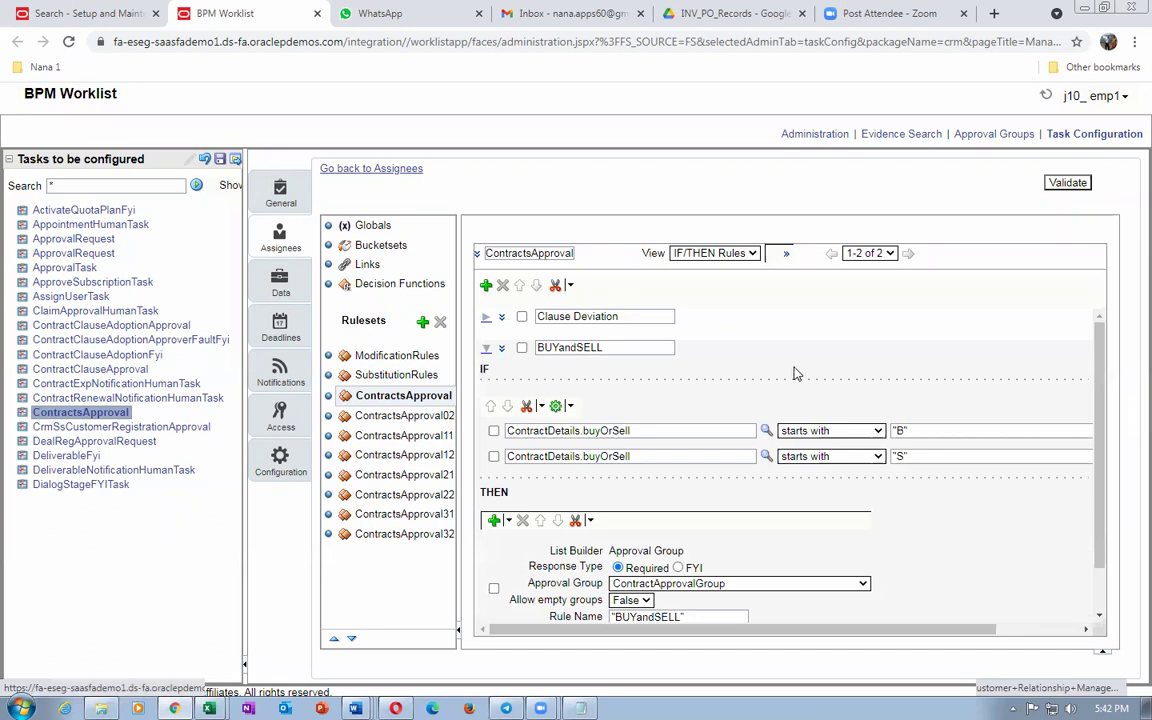
scroll(720, 420, "down", 2)
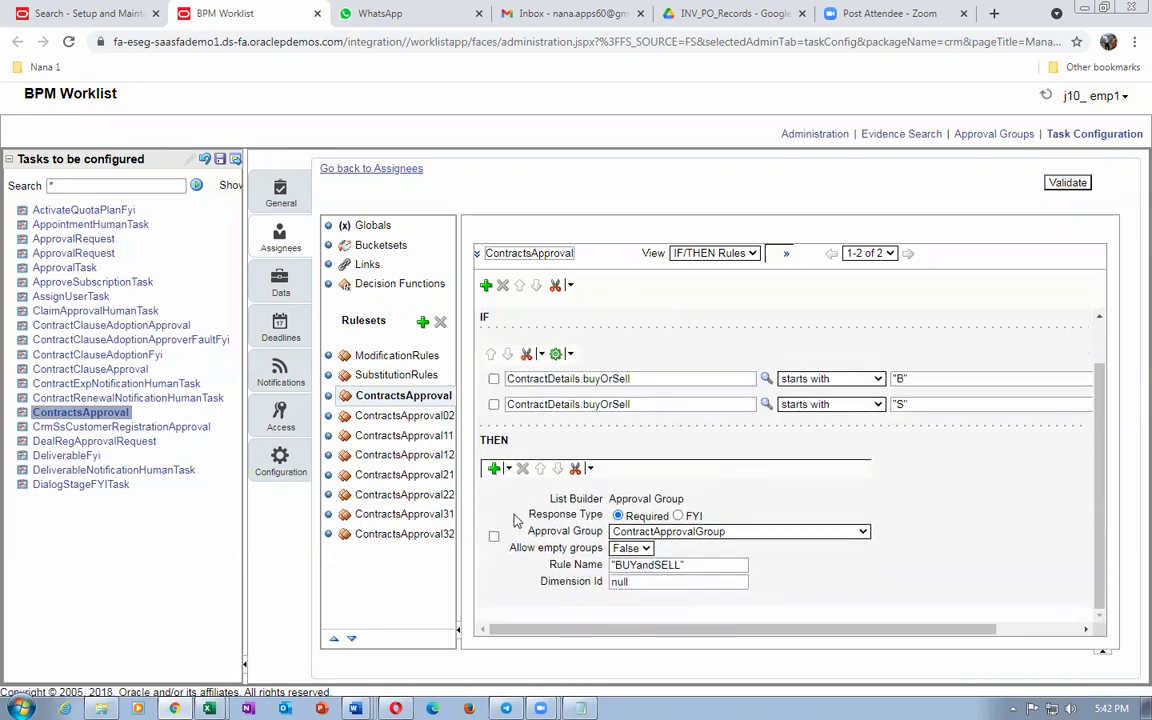
key("alt+Tab")
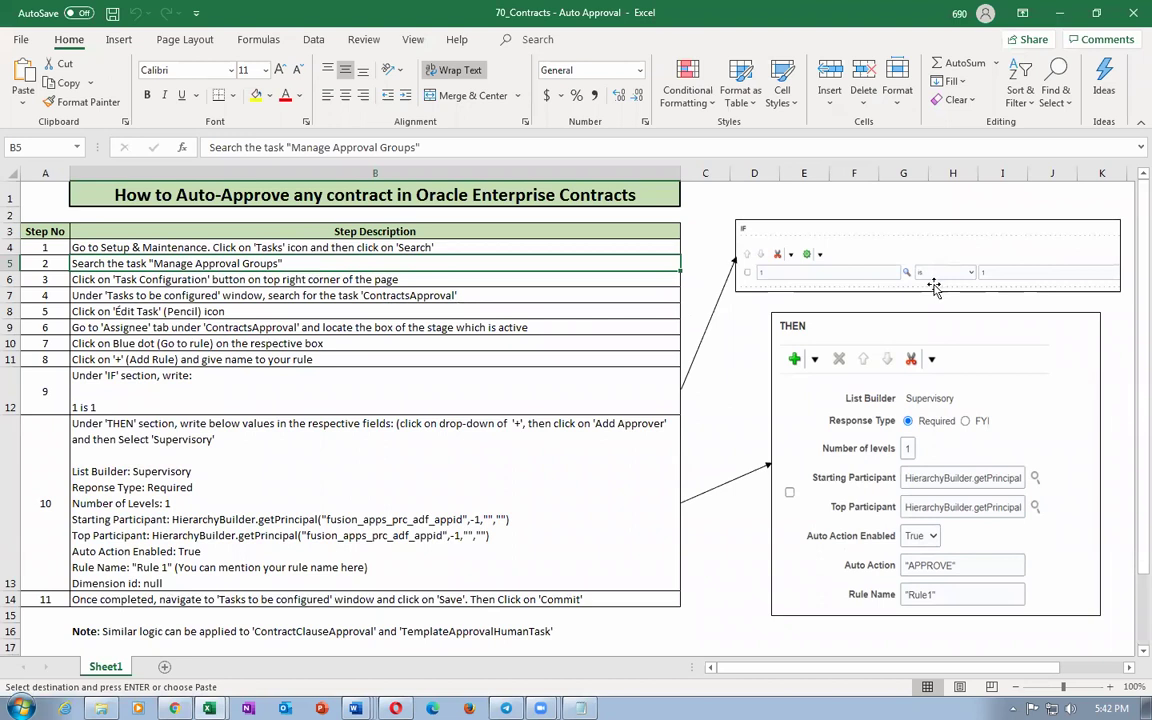
key("alt+Tab")
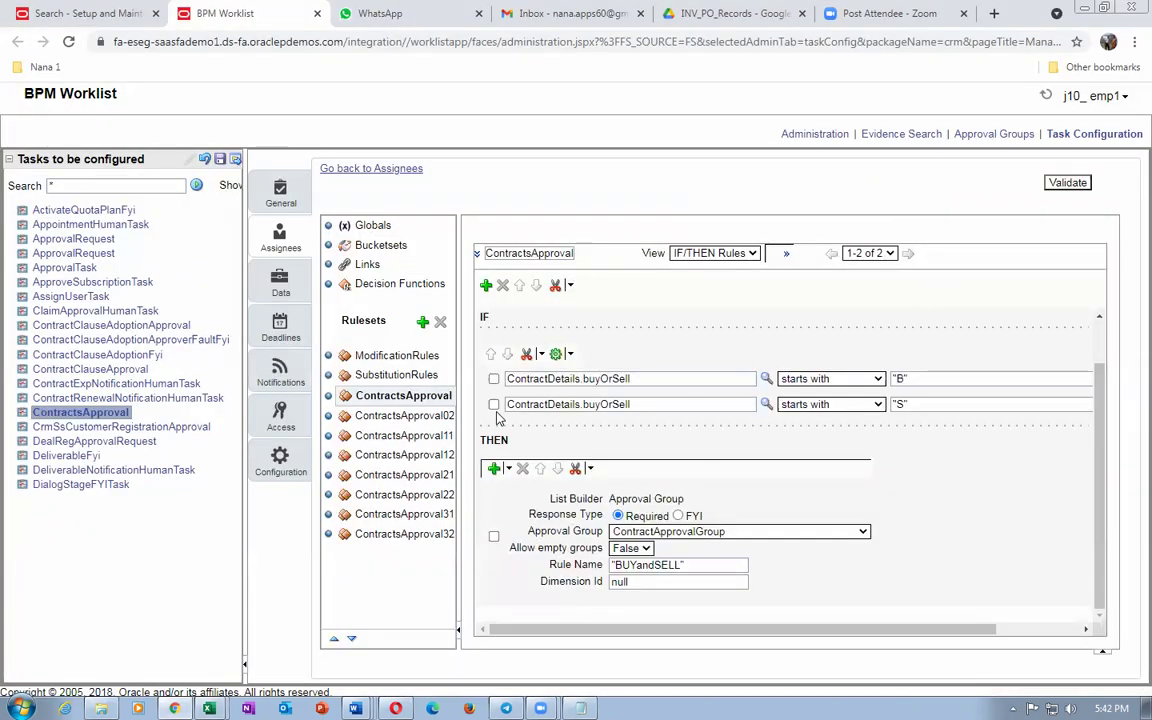
Step: Cut the second buyOrSell "starts with S" condition from the BUYandSELL rule
left_click(494, 405)
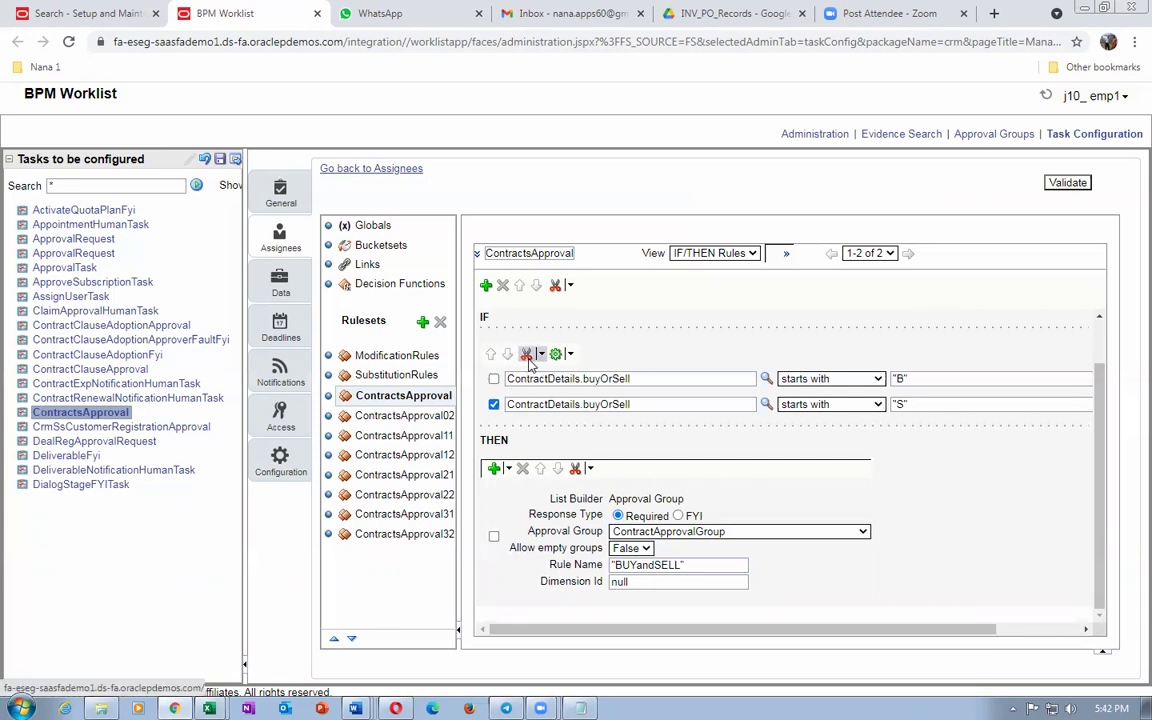
left_click(541, 355)
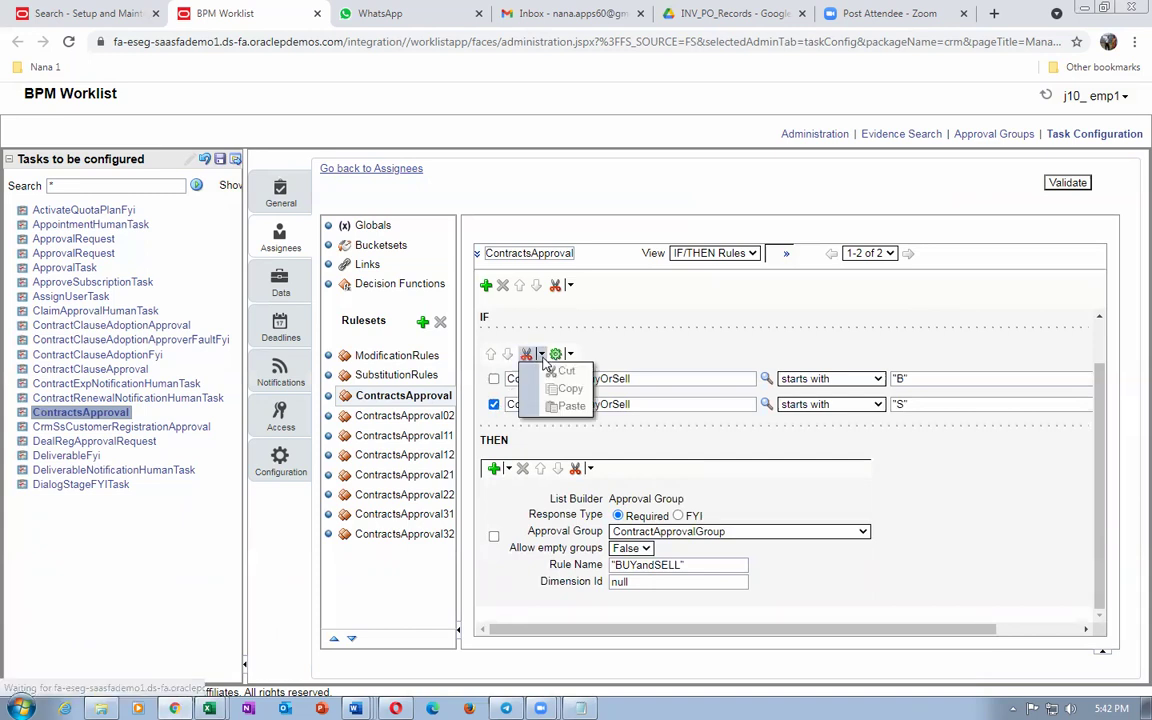
left_click(533, 362)
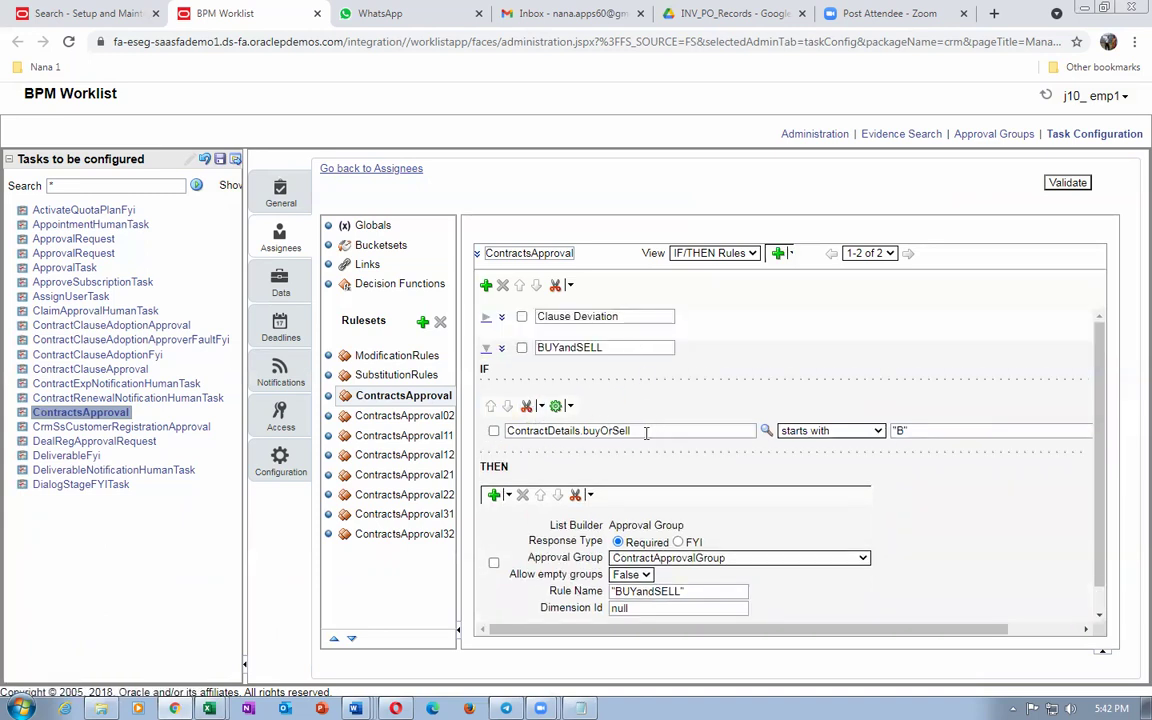
Step: Change the BUYandSELL rule's condition to 1 is 1
left_click_drag(643, 432, 517, 445)
type("1")
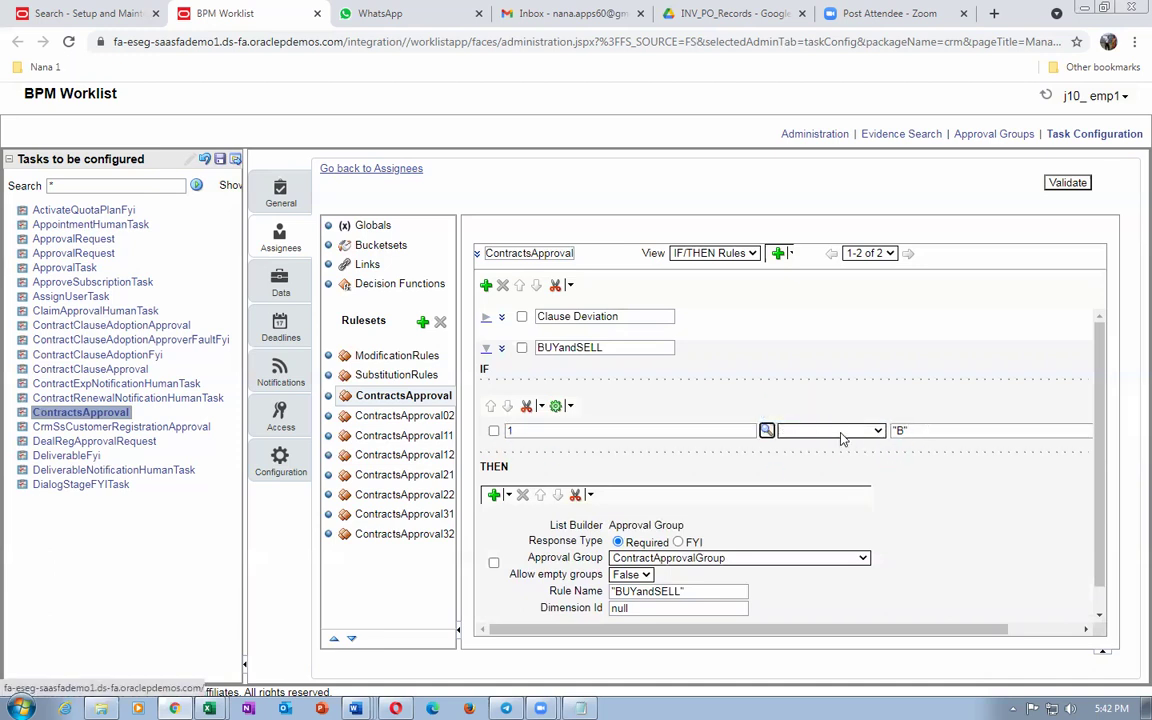
left_click(838, 432)
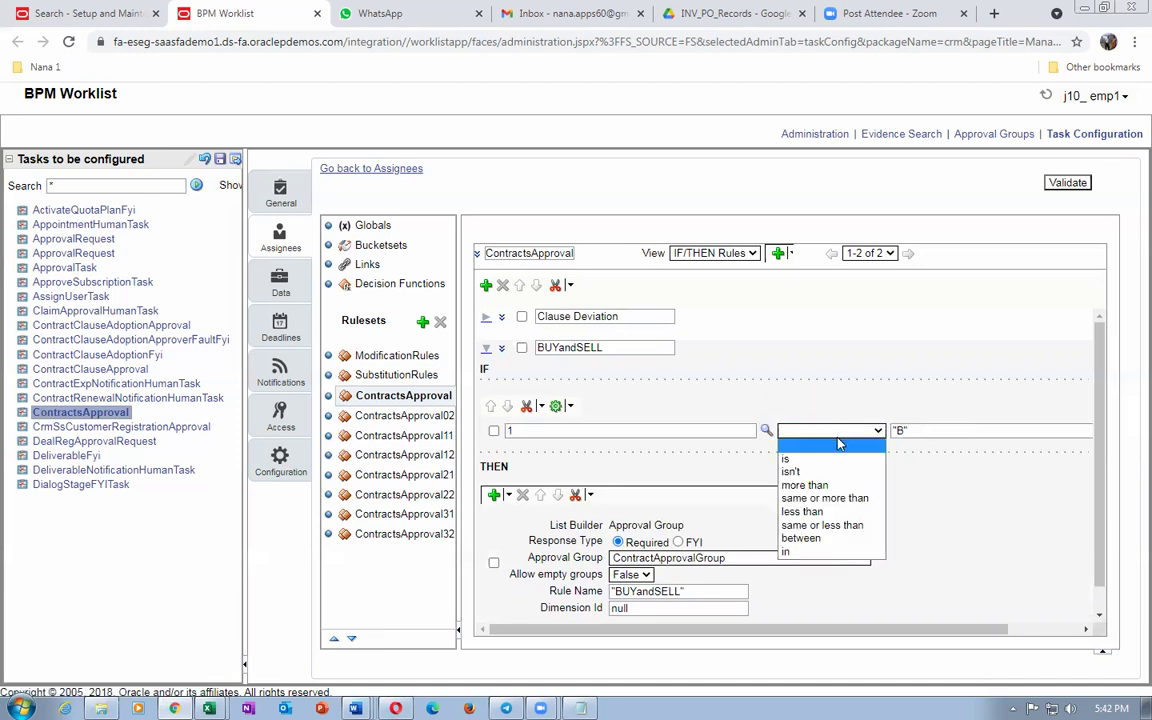
key("alt+Tab")
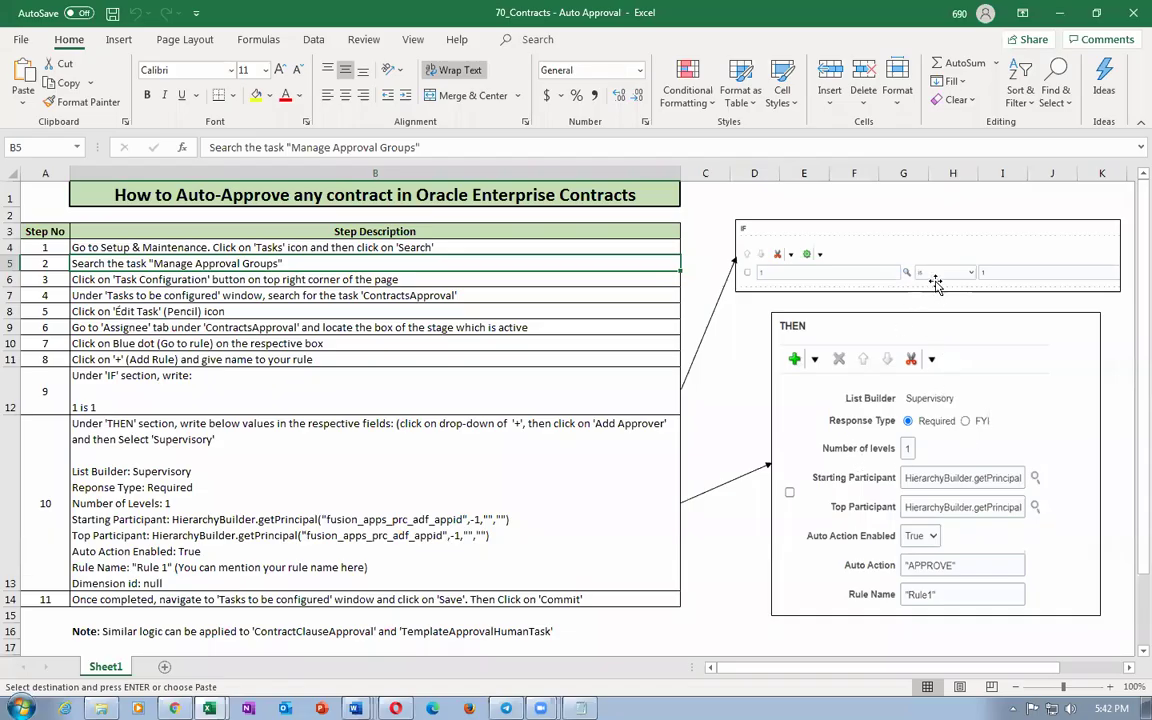
scroll(955, 427, "up", 1, "ctrl")
scroll(955, 427, "up", 1, "ctrl")
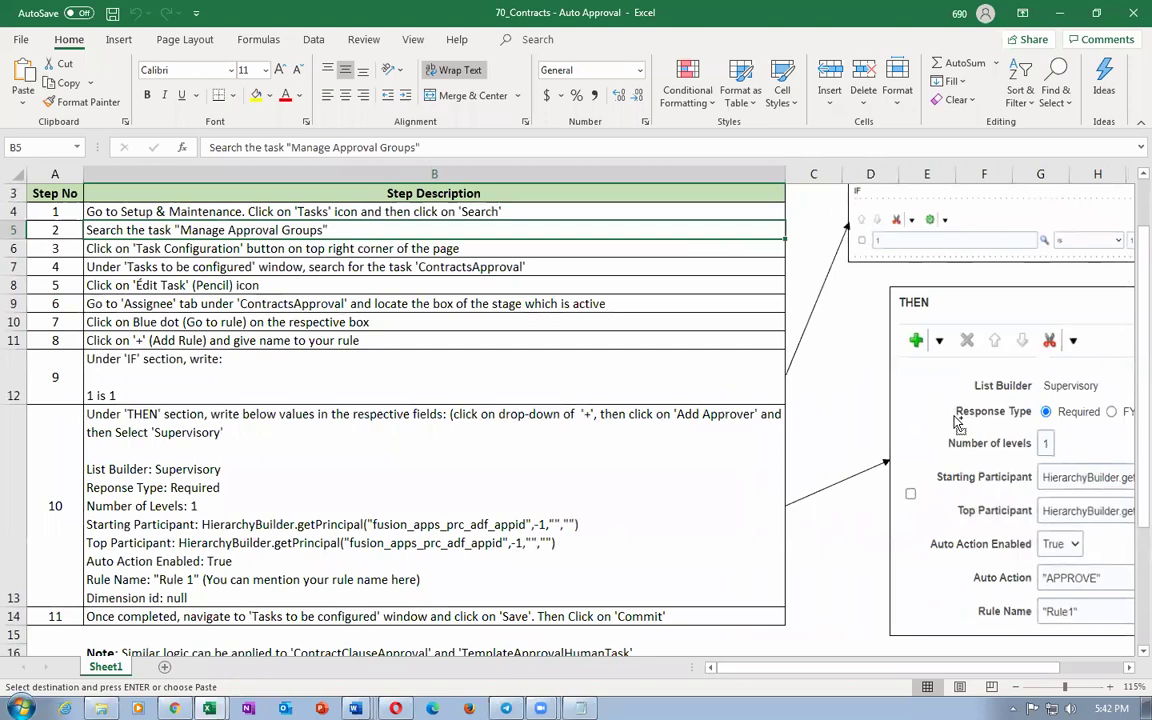
key("alt+Tab")
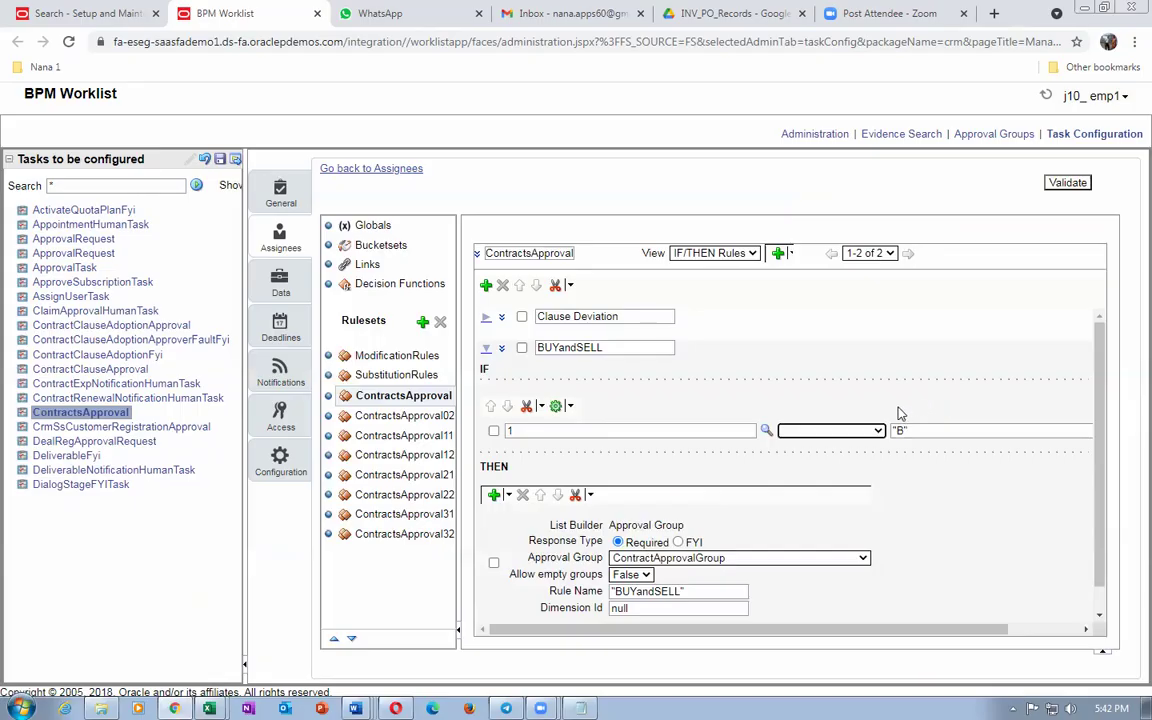
left_click(830, 431)
left_click(878, 449)
left_click(951, 431)
type("1")
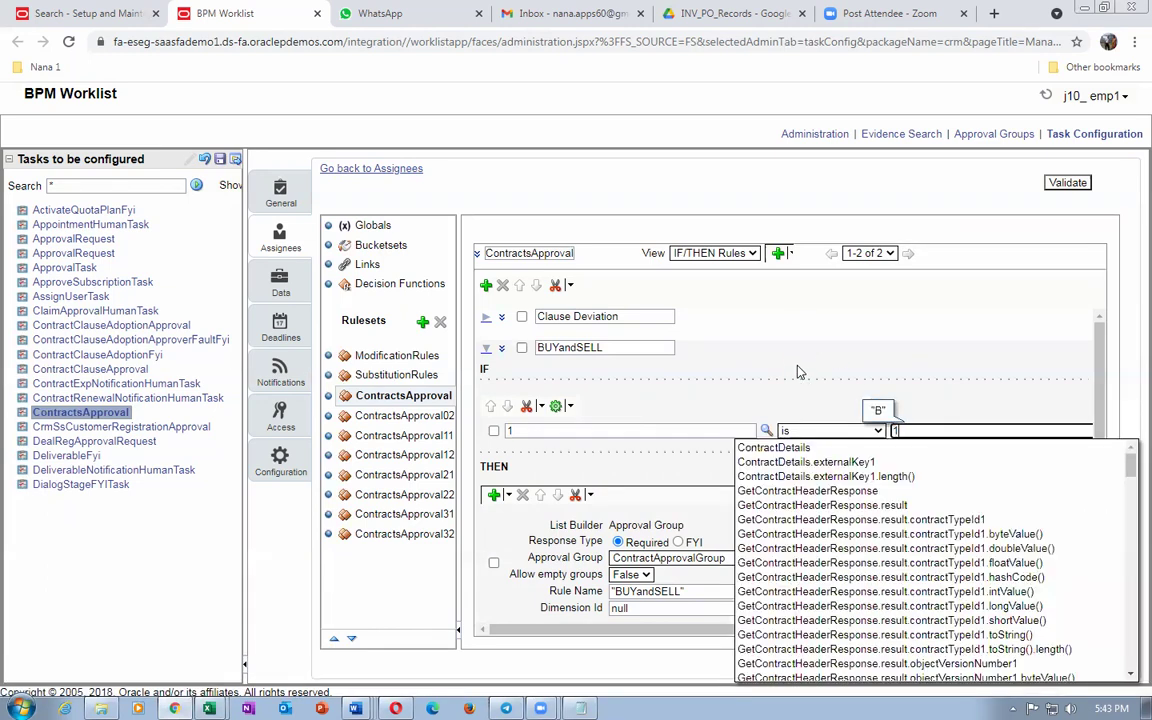
left_click(798, 372)
key("alt+Tab")
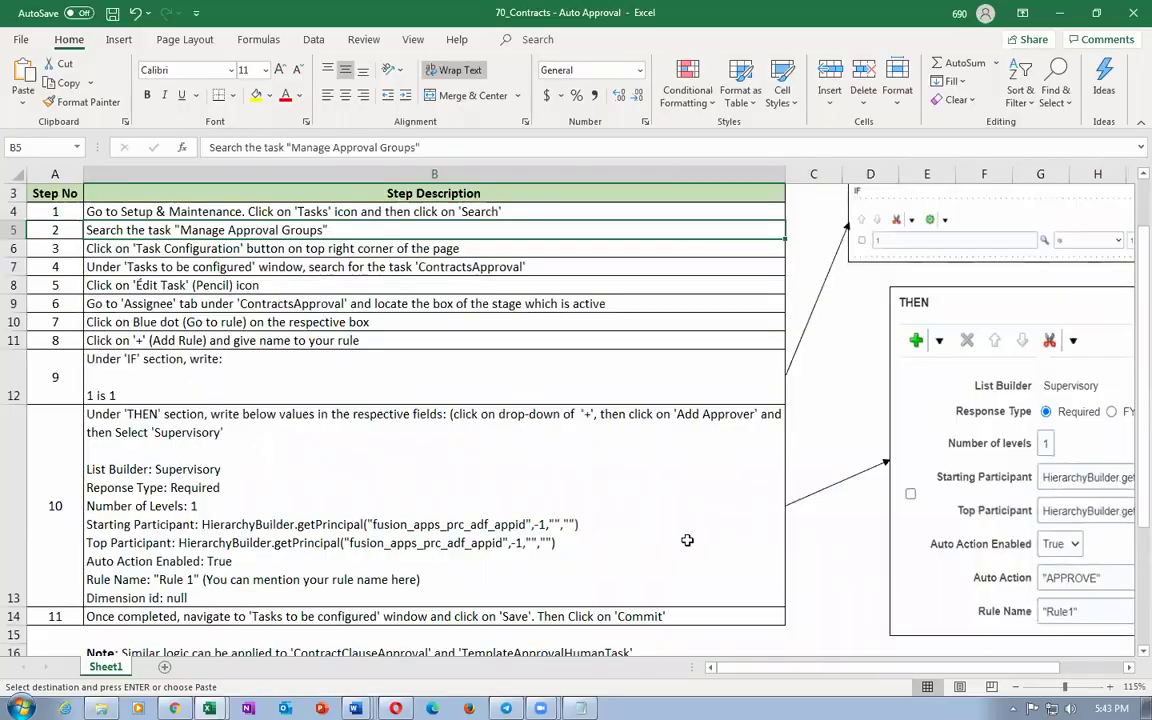
left_click_drag(725, 673, 838, 676)
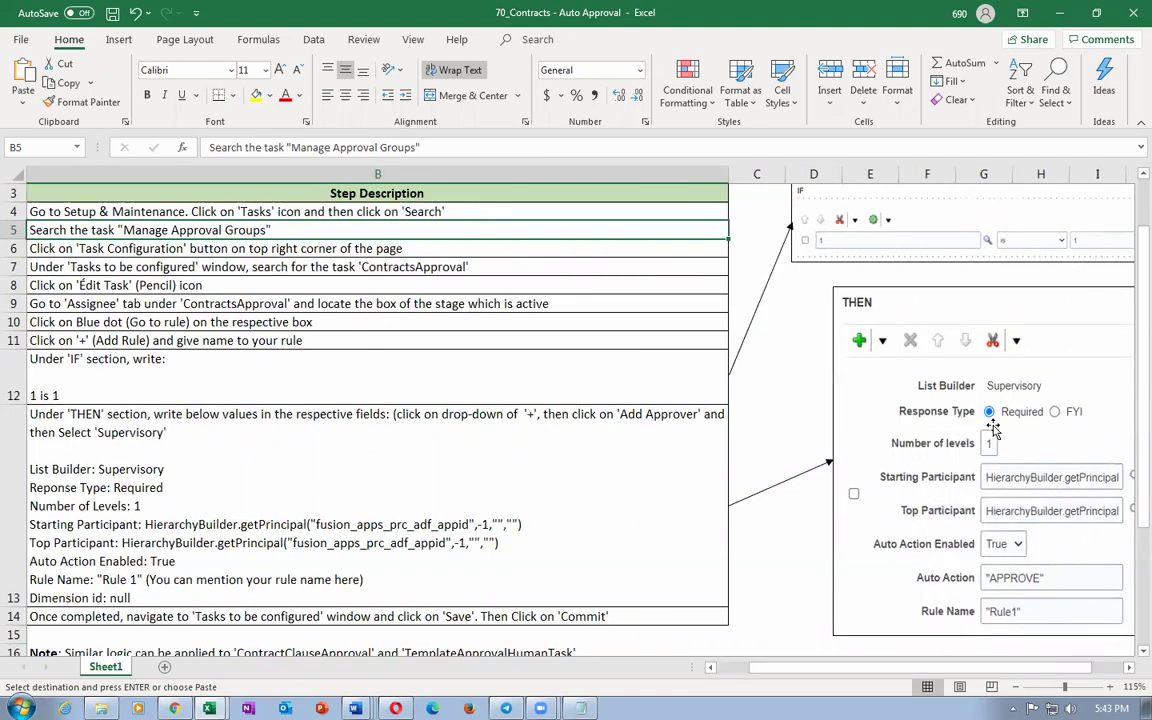
key("alt+Tab")
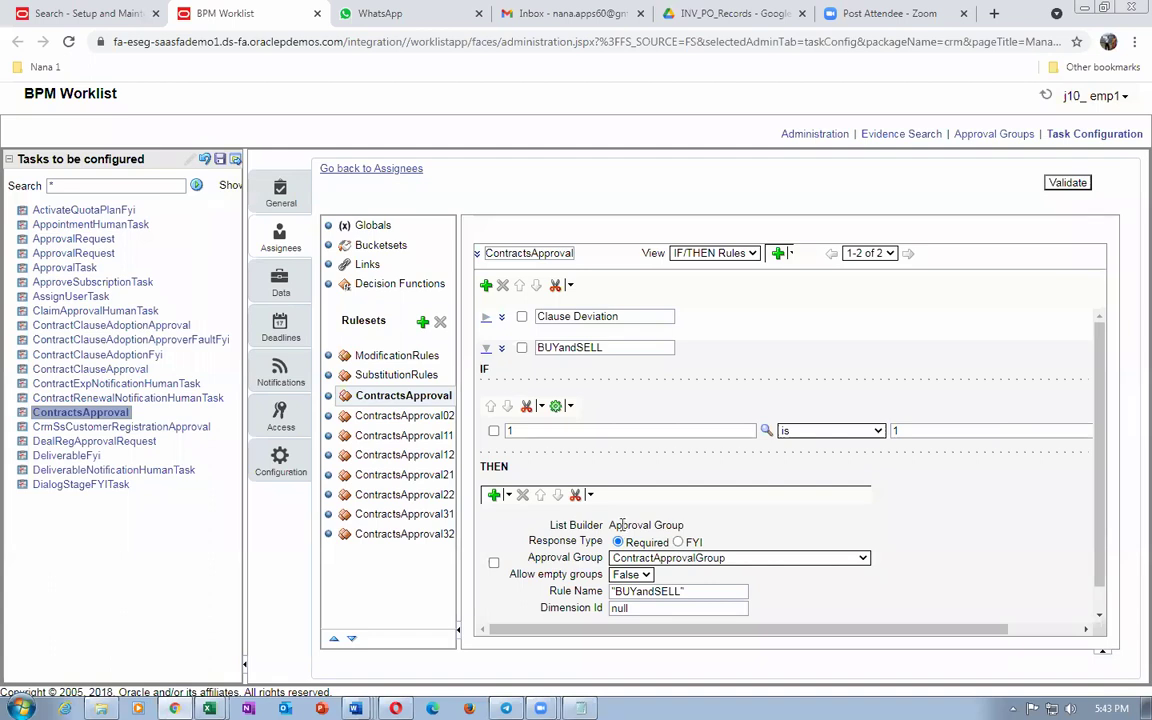
Step: Delete the ContractApprovalGroup approval group action from the rule's THEN section
left_click_drag(613, 524, 698, 527)
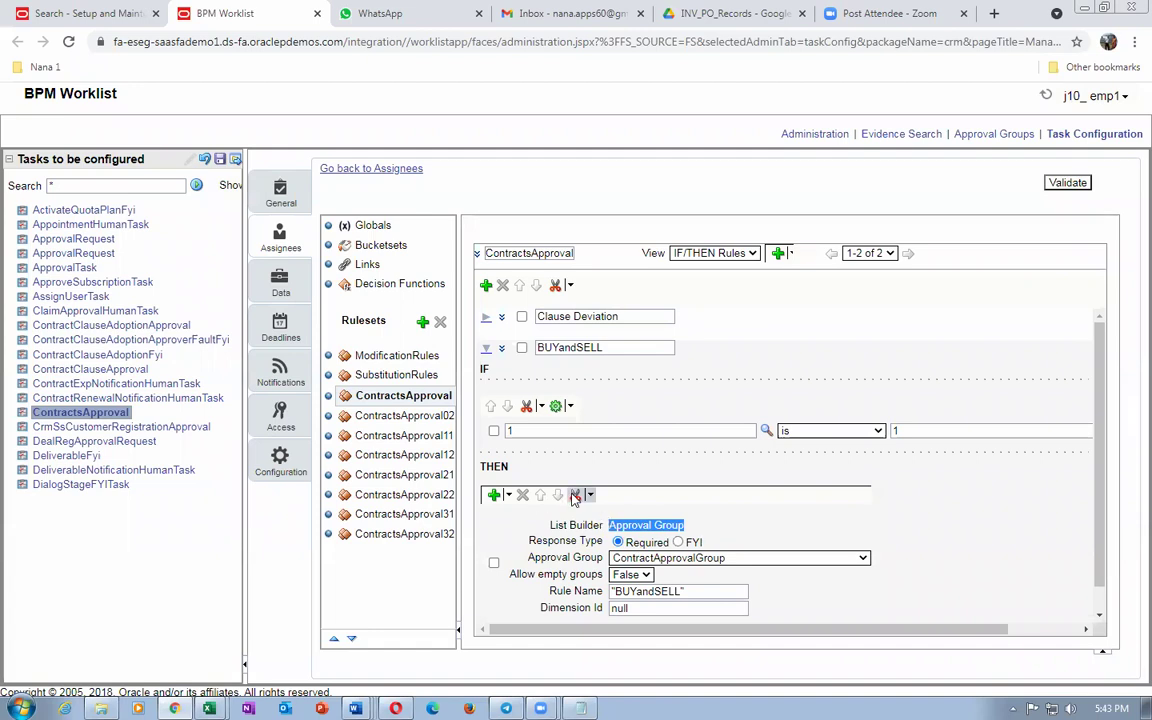
left_click(493, 562)
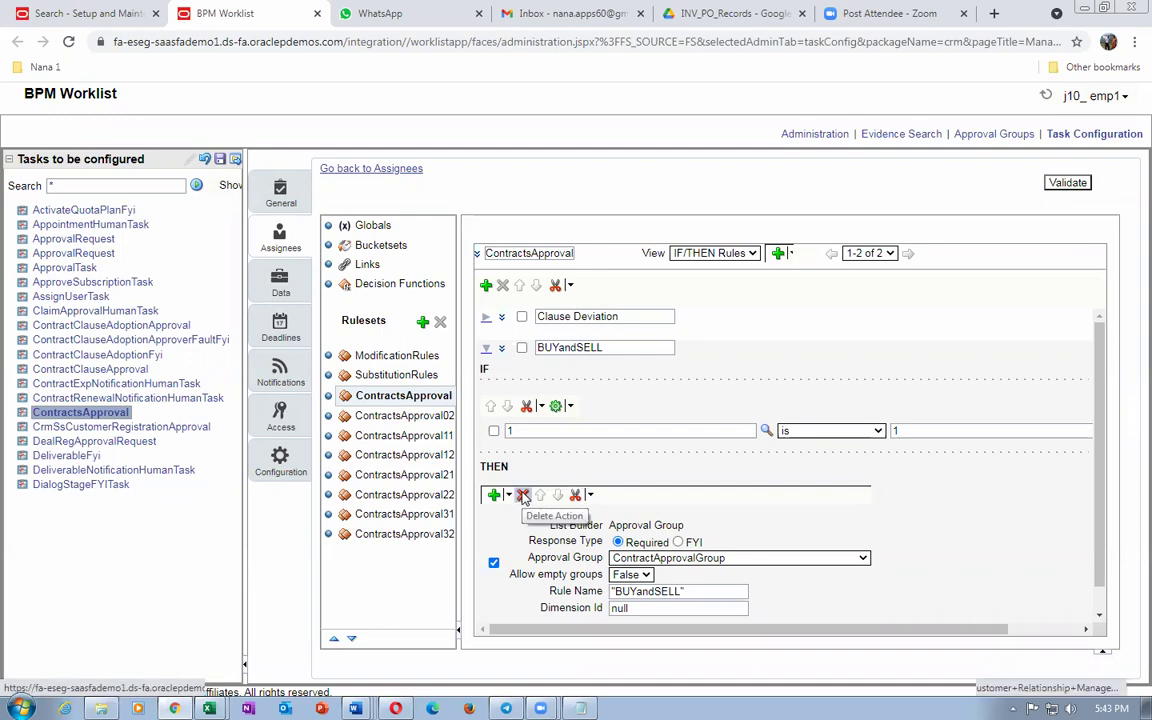
left_click(523, 497)
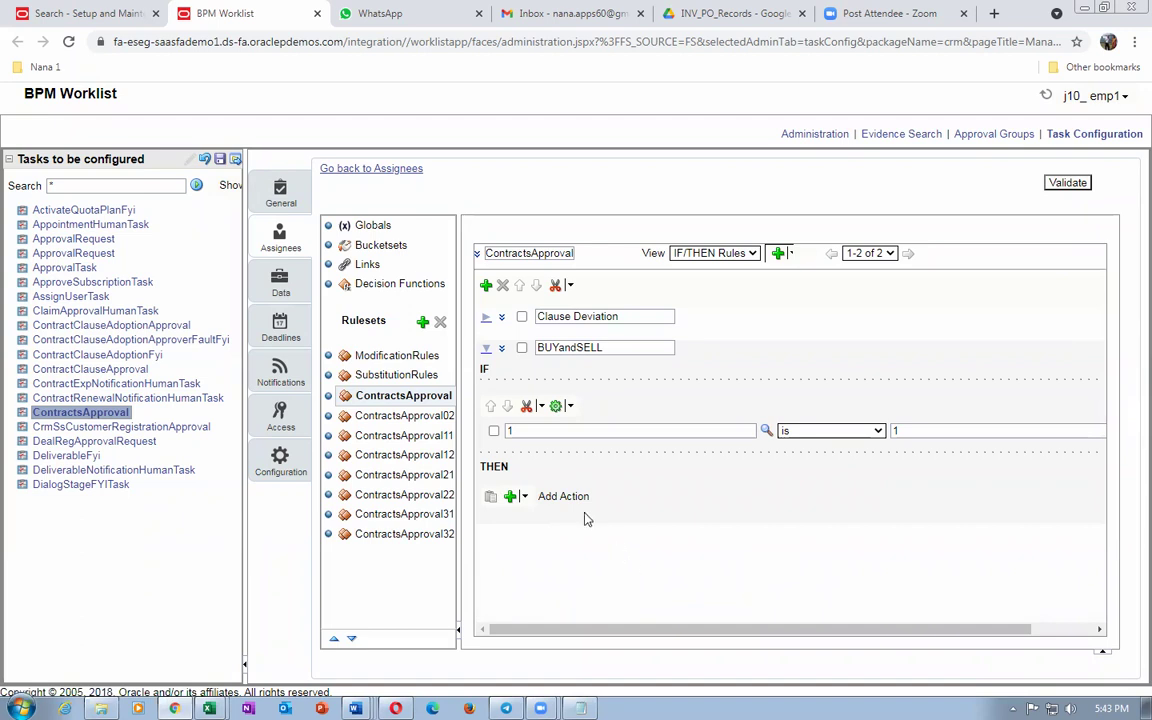
left_click(523, 497)
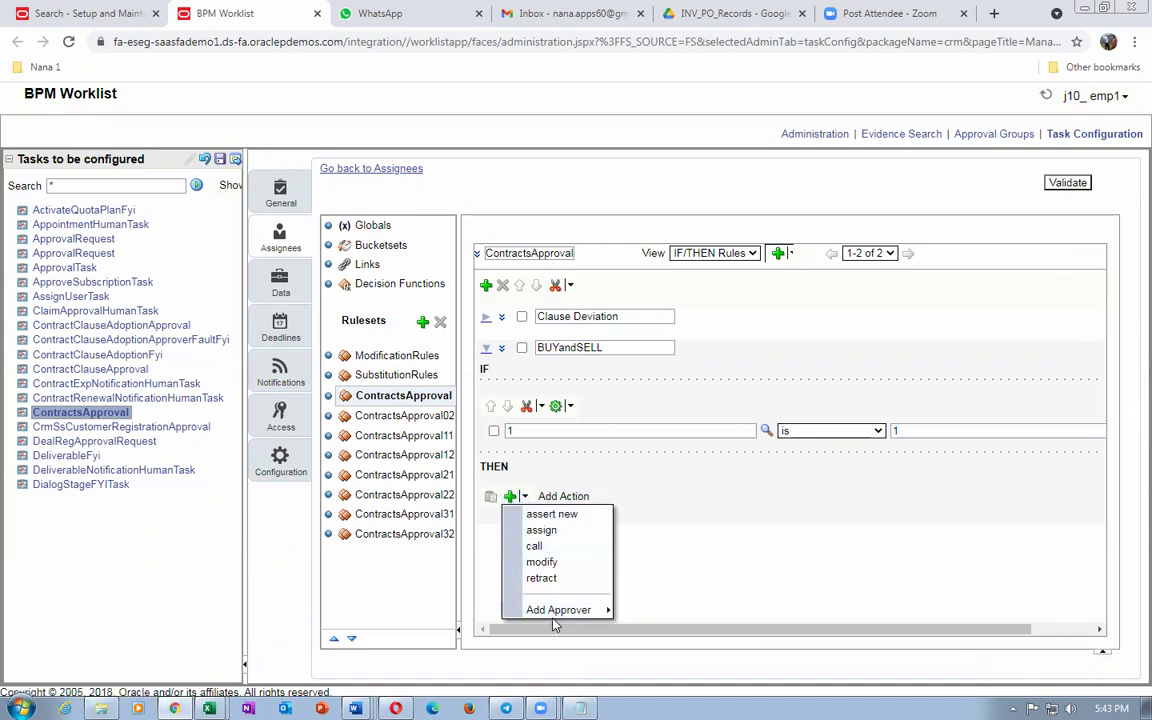
Step: Add a Supervisory approver action to the BUYandSELL rule
mouse_move(555, 619)
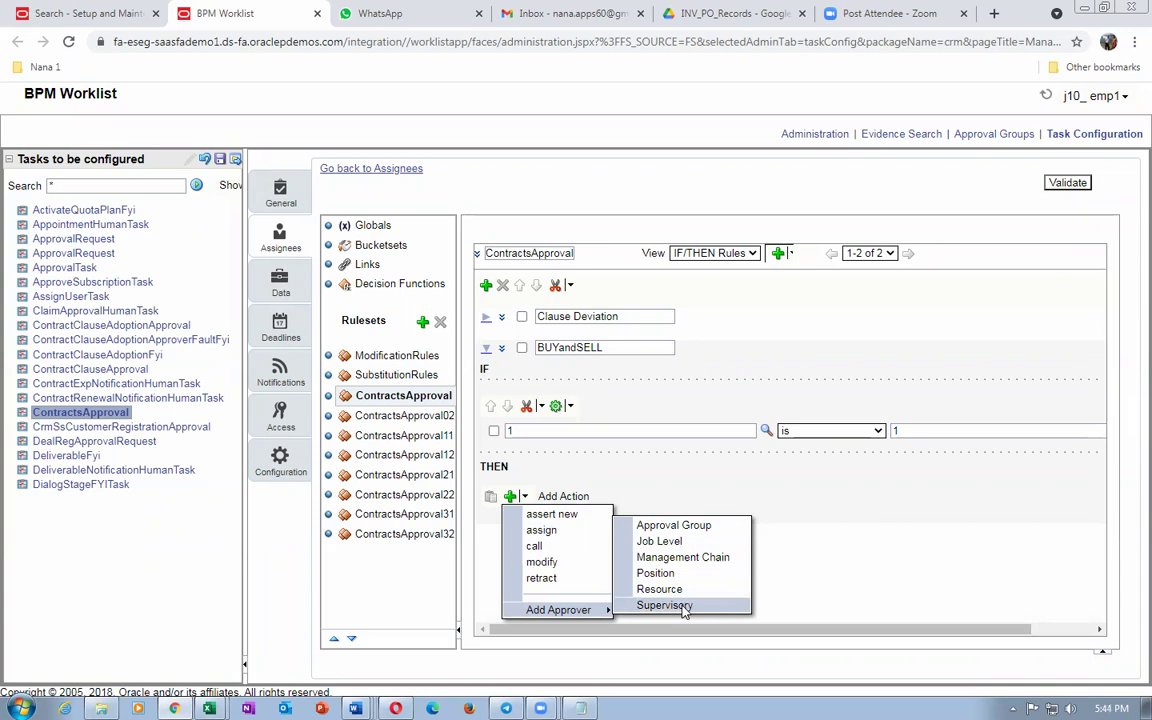
key("alt+Tab")
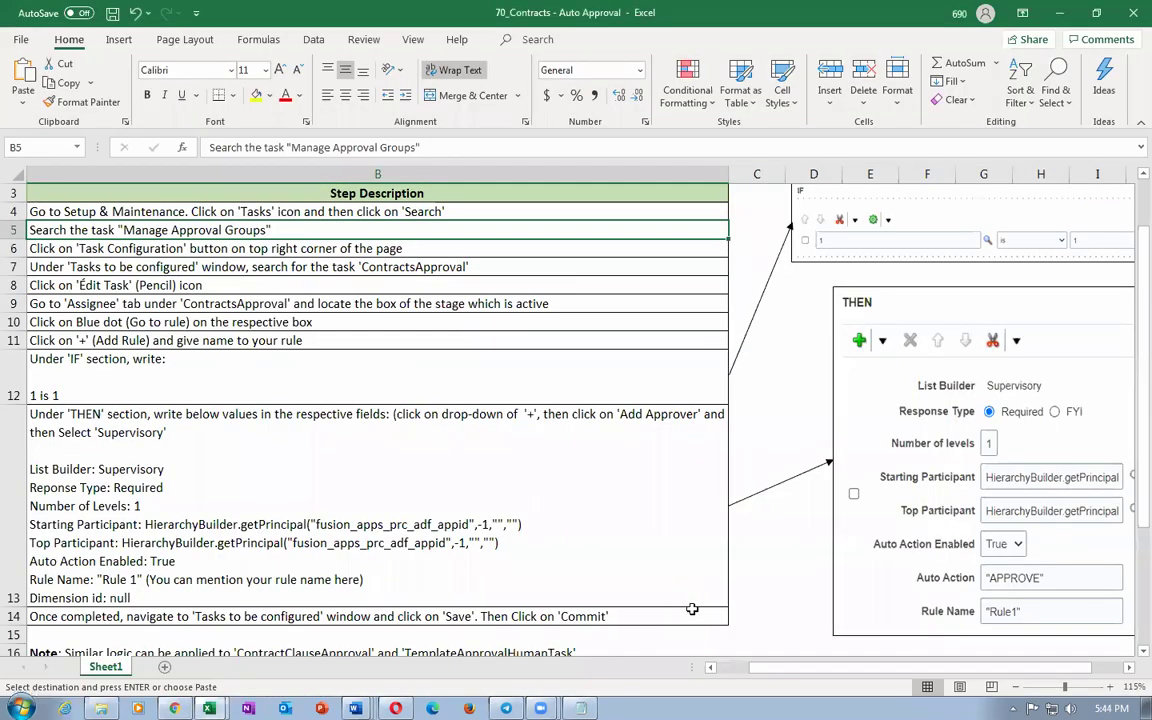
key("alt+Tab")
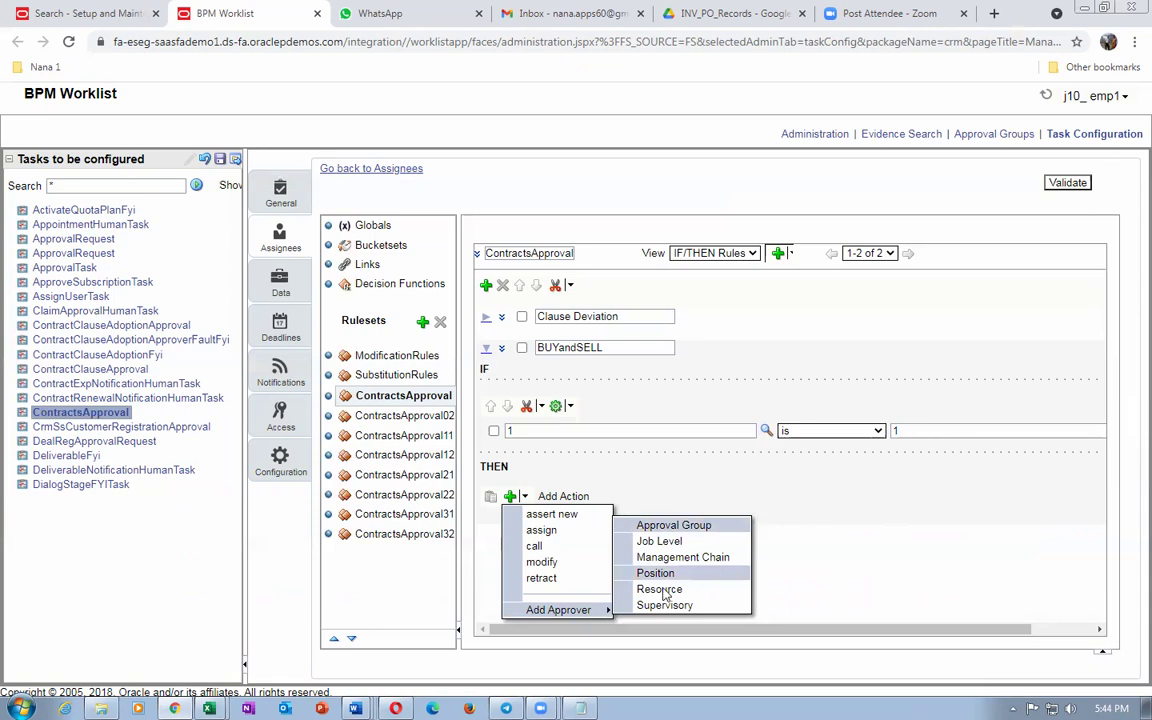
left_click(660, 606)
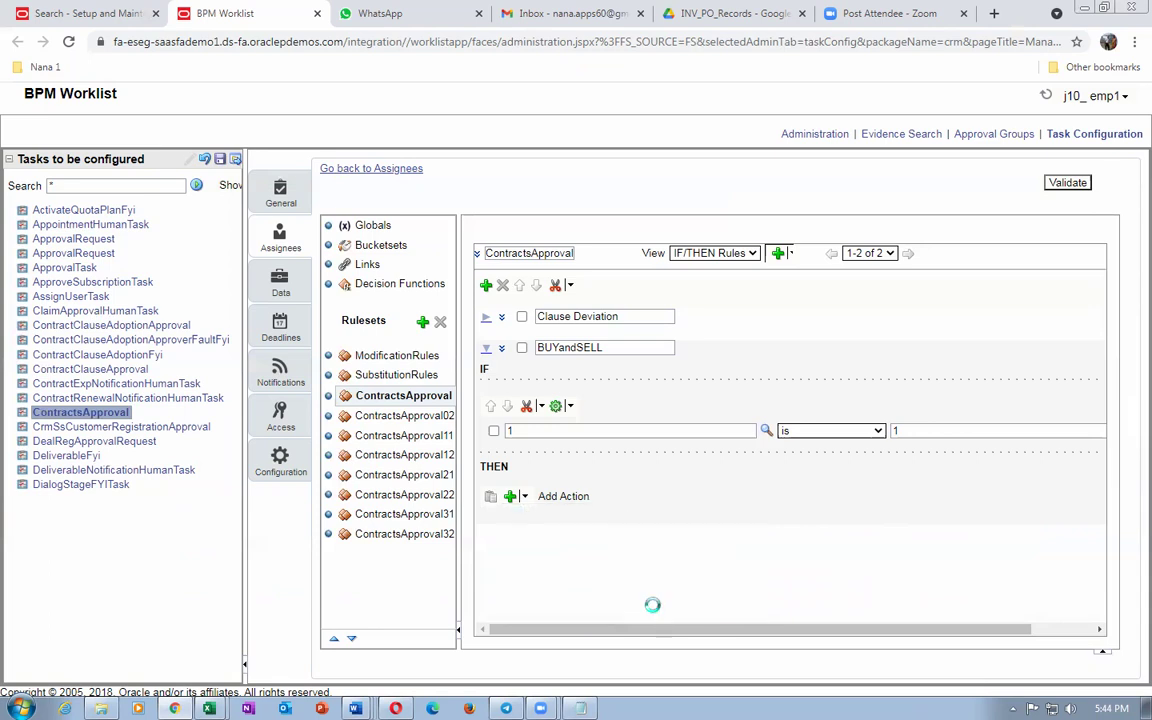
key("alt+Tab")
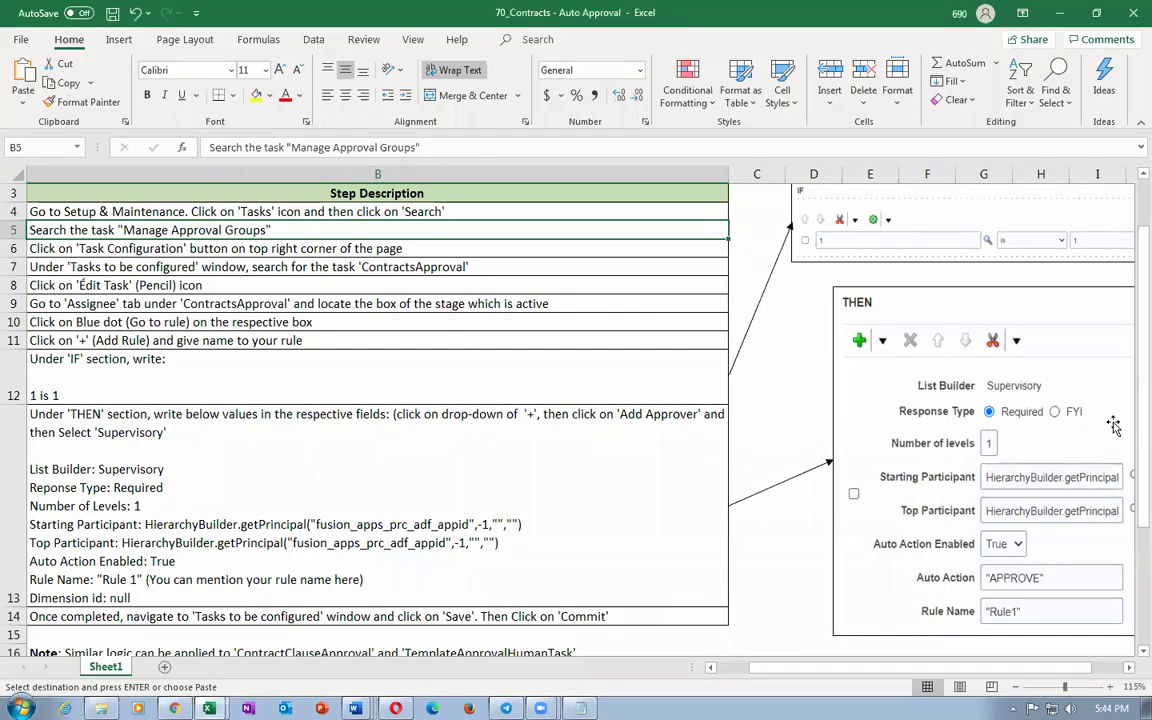
key("alt+Tab")
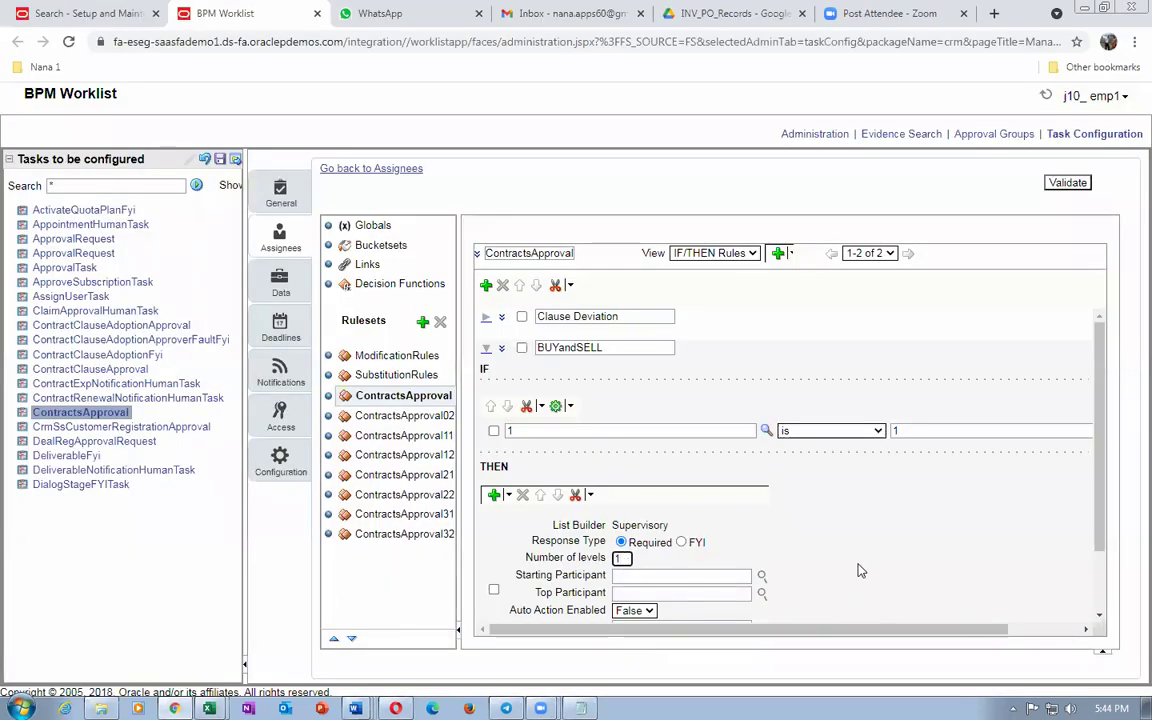
Step: Set Starting Participant to the HierarchyBuilder.getPrincipal expression copied from the Excel instructions
key("alt+Tab")
left_click_drag(861, 667, 800, 635)
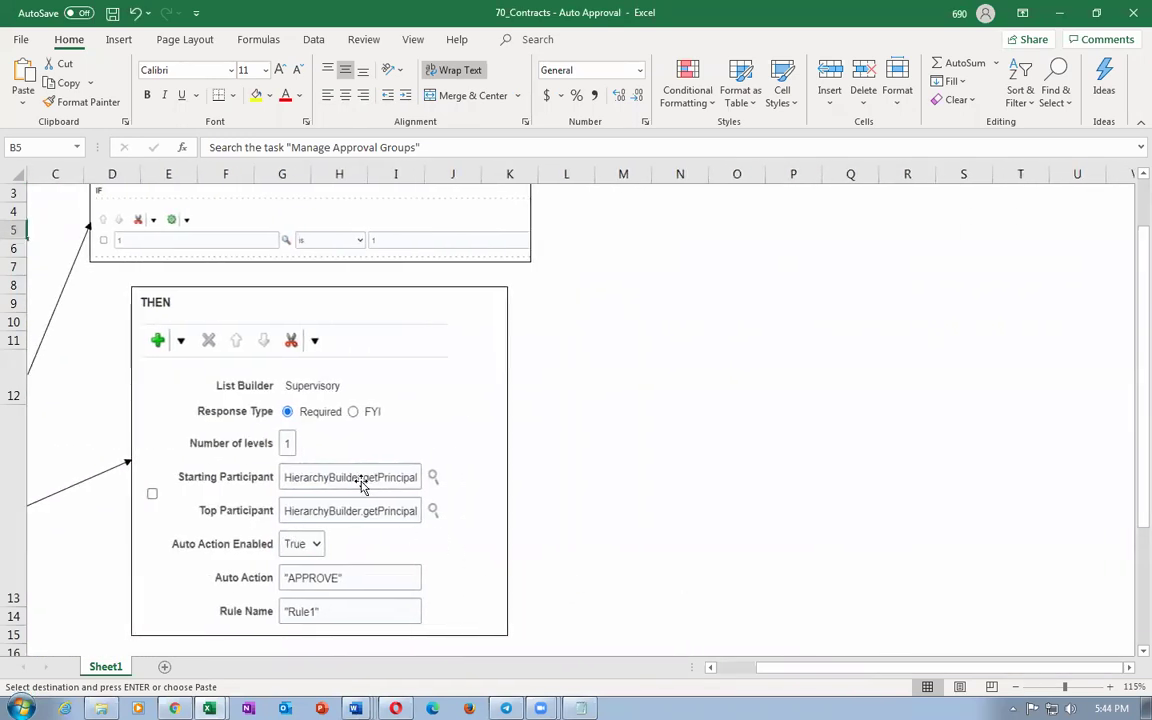
key("alt+Tab")
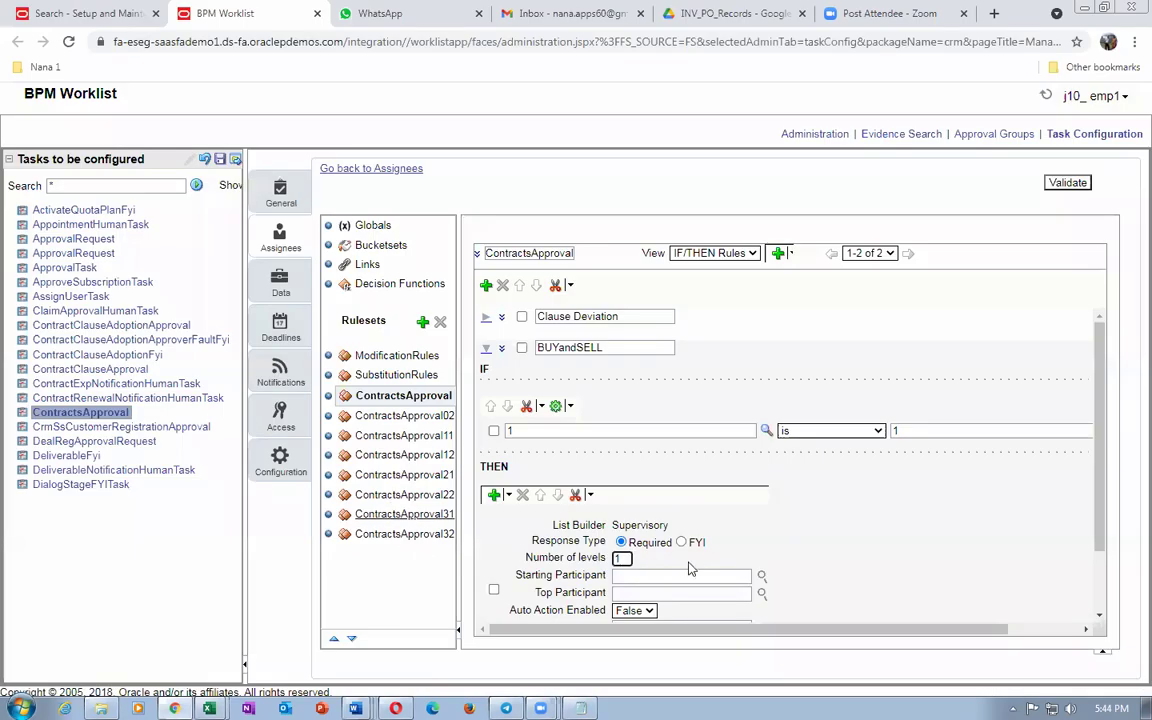
left_click(673, 576)
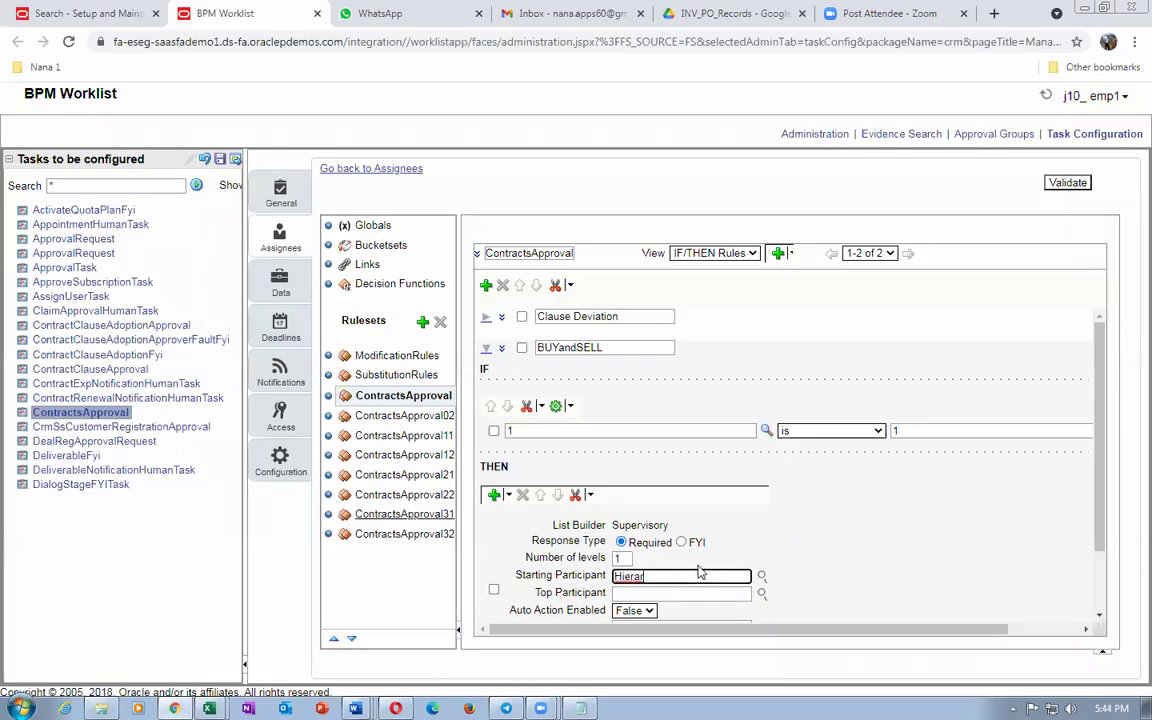
key("Tab")
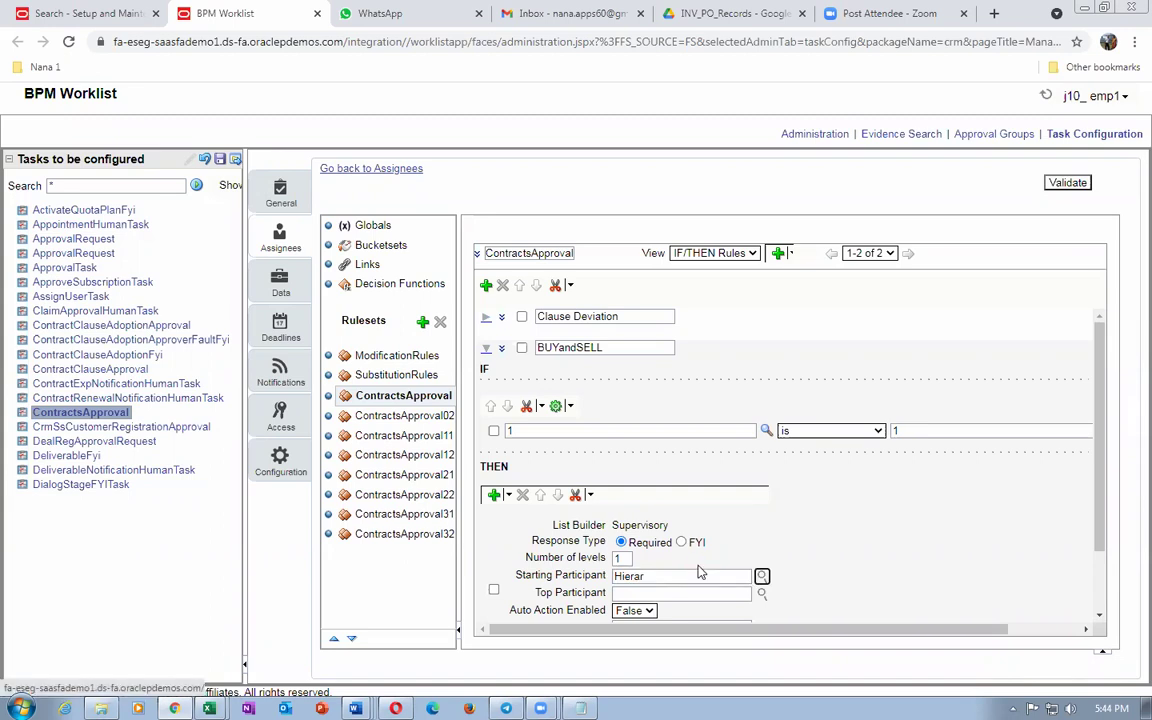
left_click(762, 577)
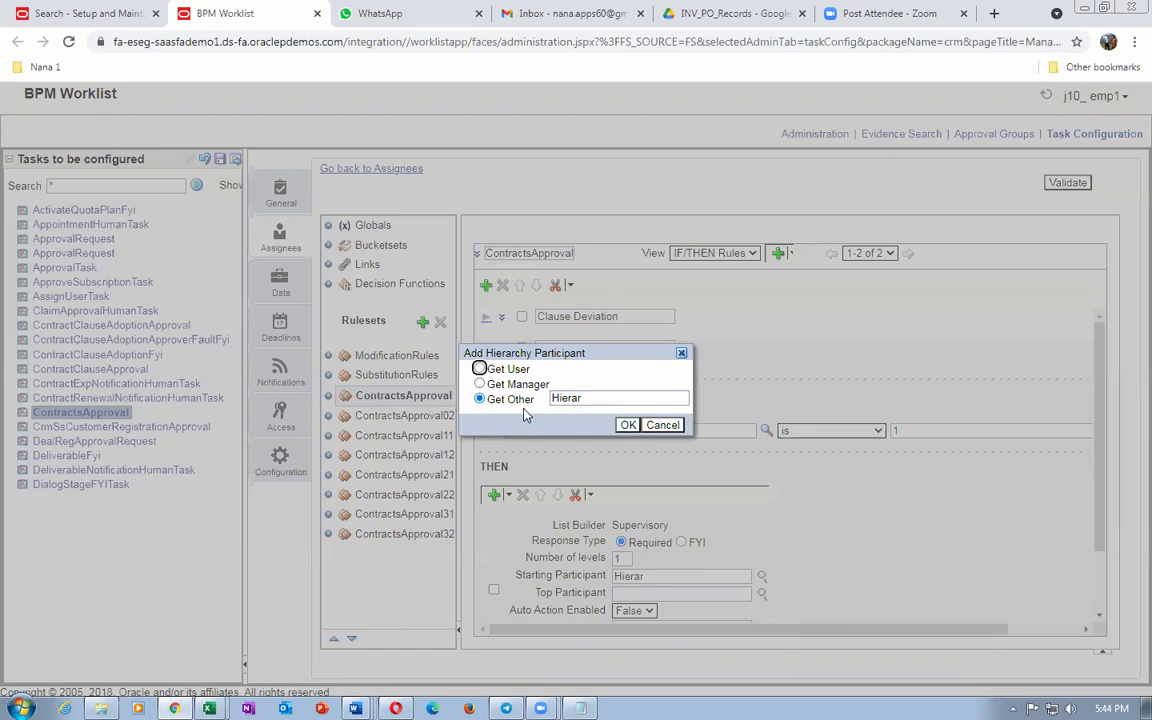
key("alt+Tab")
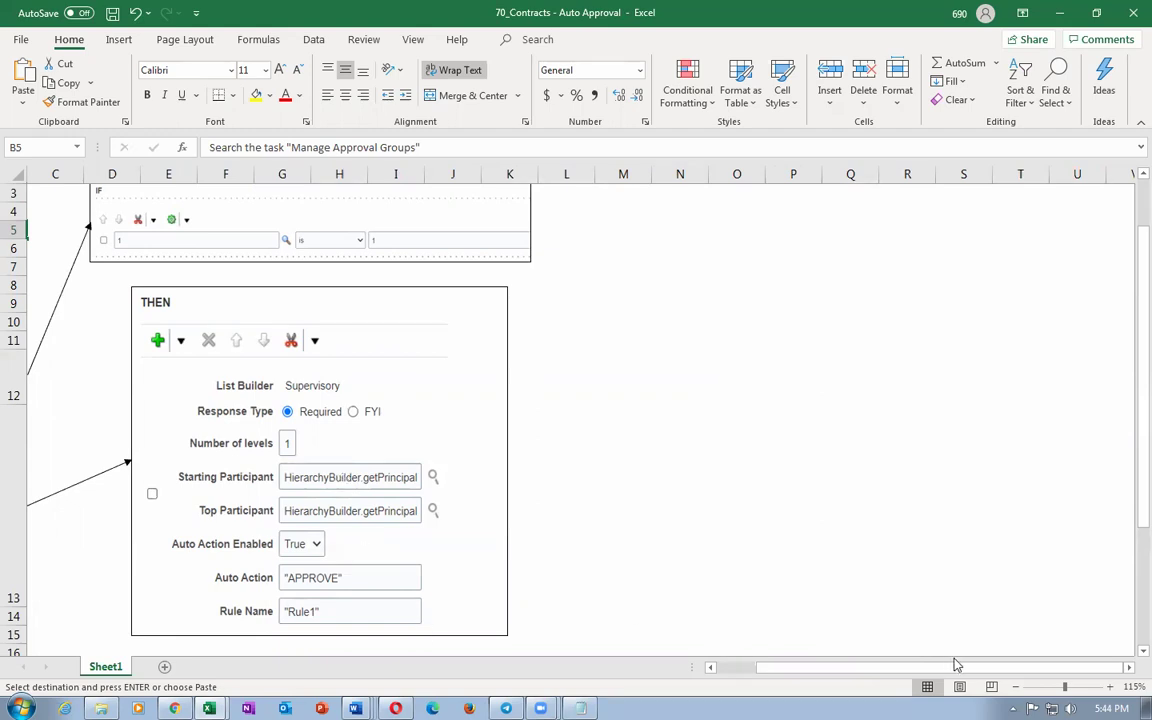
left_click_drag(918, 665, 865, 679)
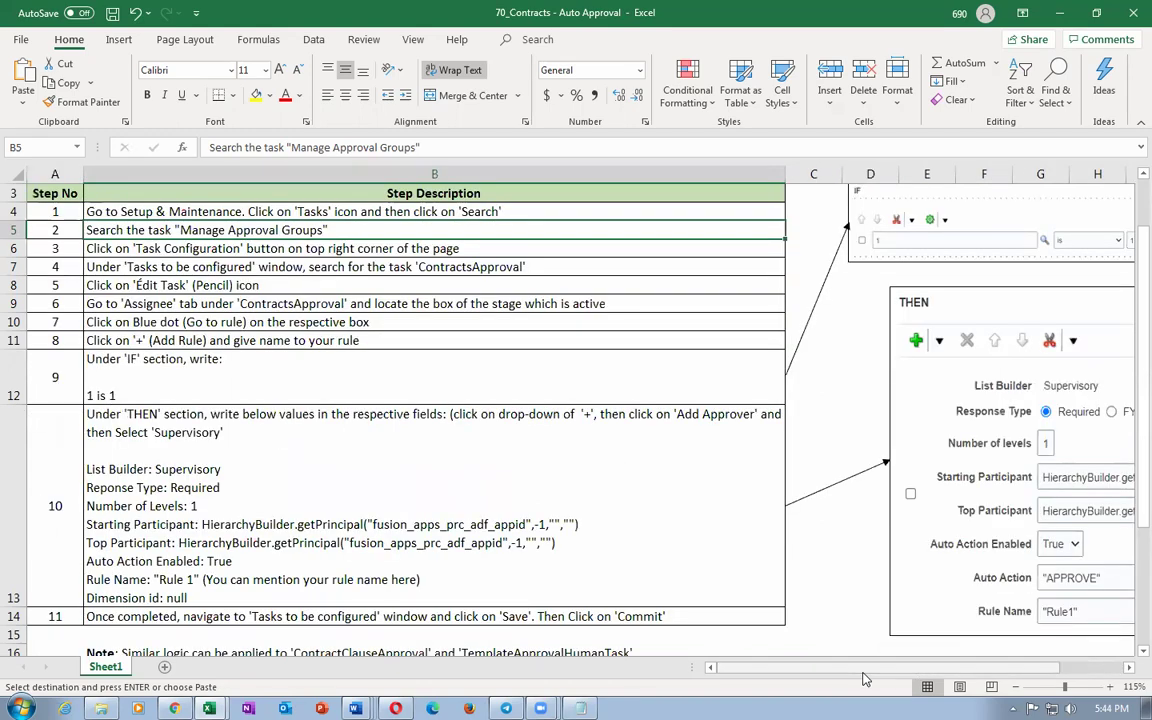
double_click(201, 525)
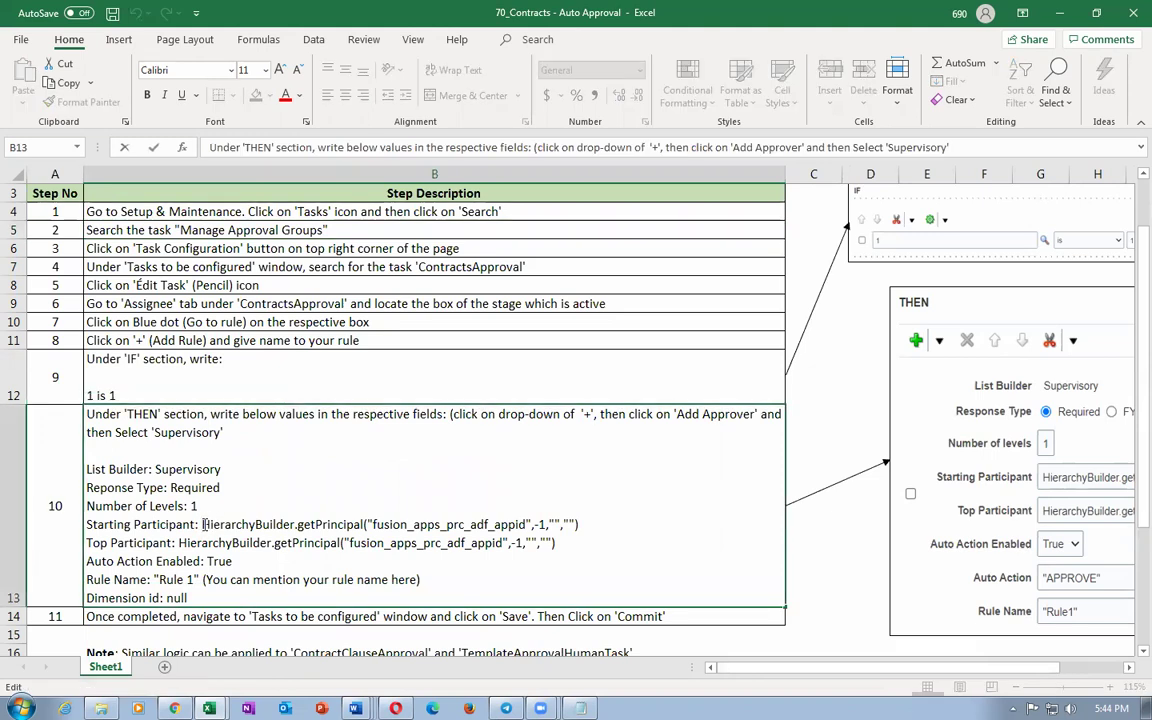
left_click_drag(203, 524, 590, 522)
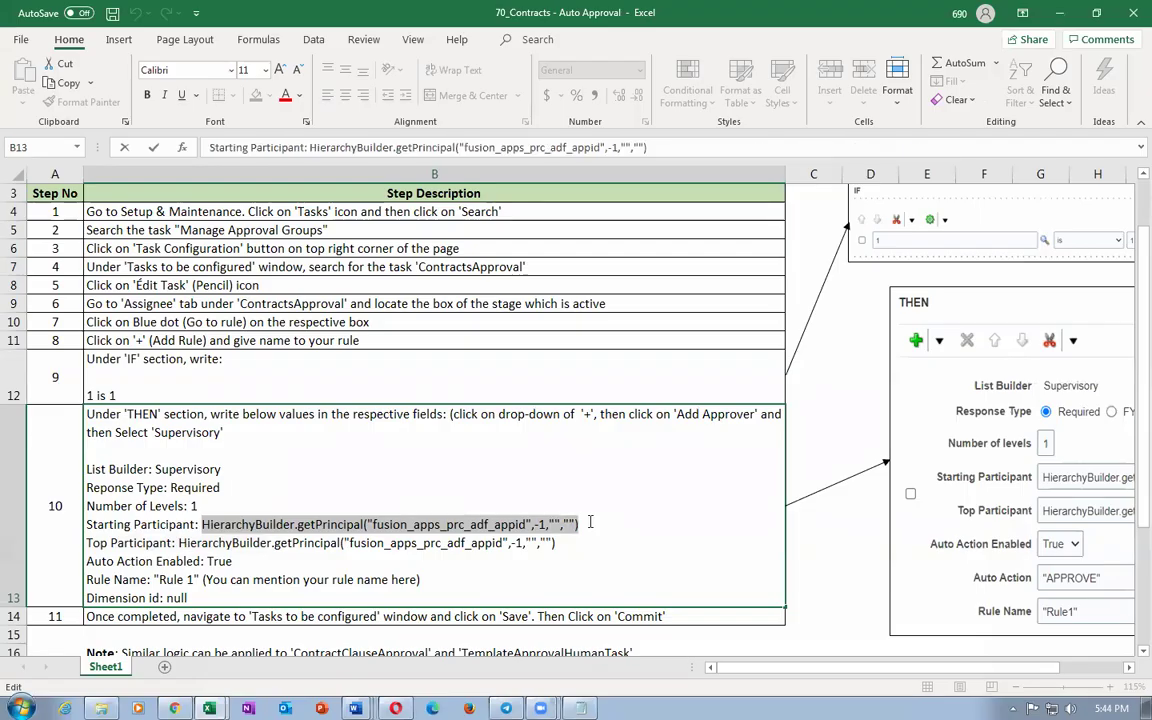
key("alt+Tab")
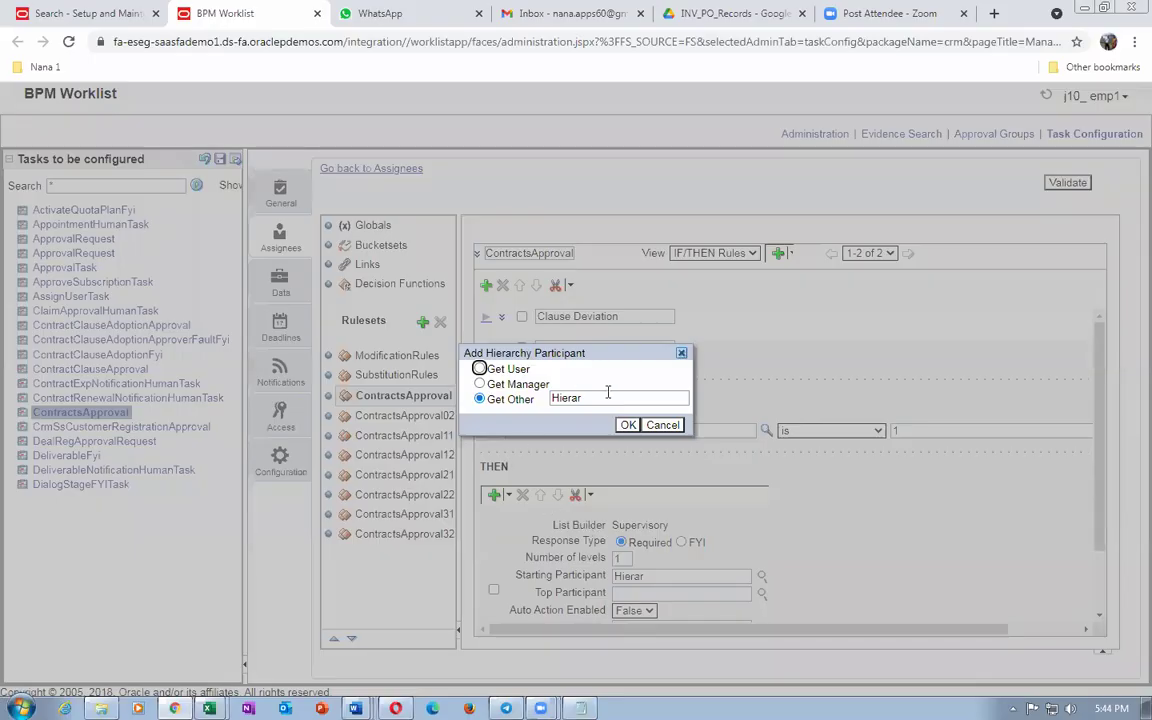
left_click_drag(607, 396, 502, 400)
key("ctrl+v")
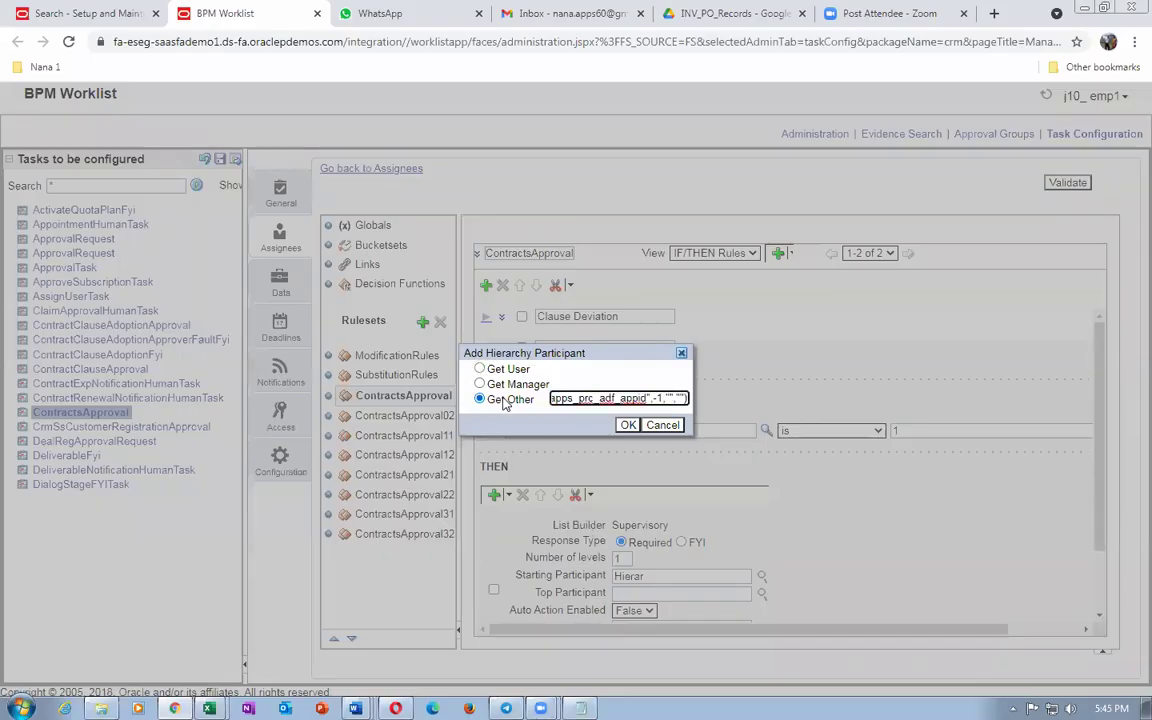
left_click(628, 425)
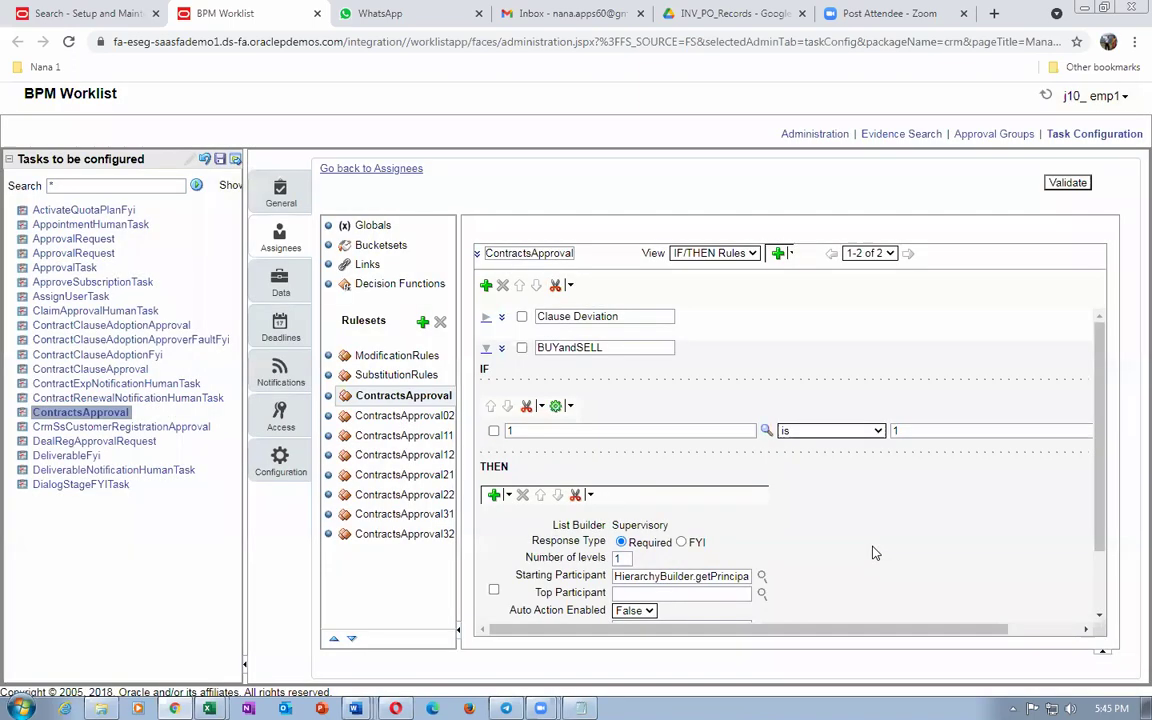
Step: Paste the HierarchyBuilder.getPrincipal expression into Top Participant
key("alt+Tab")
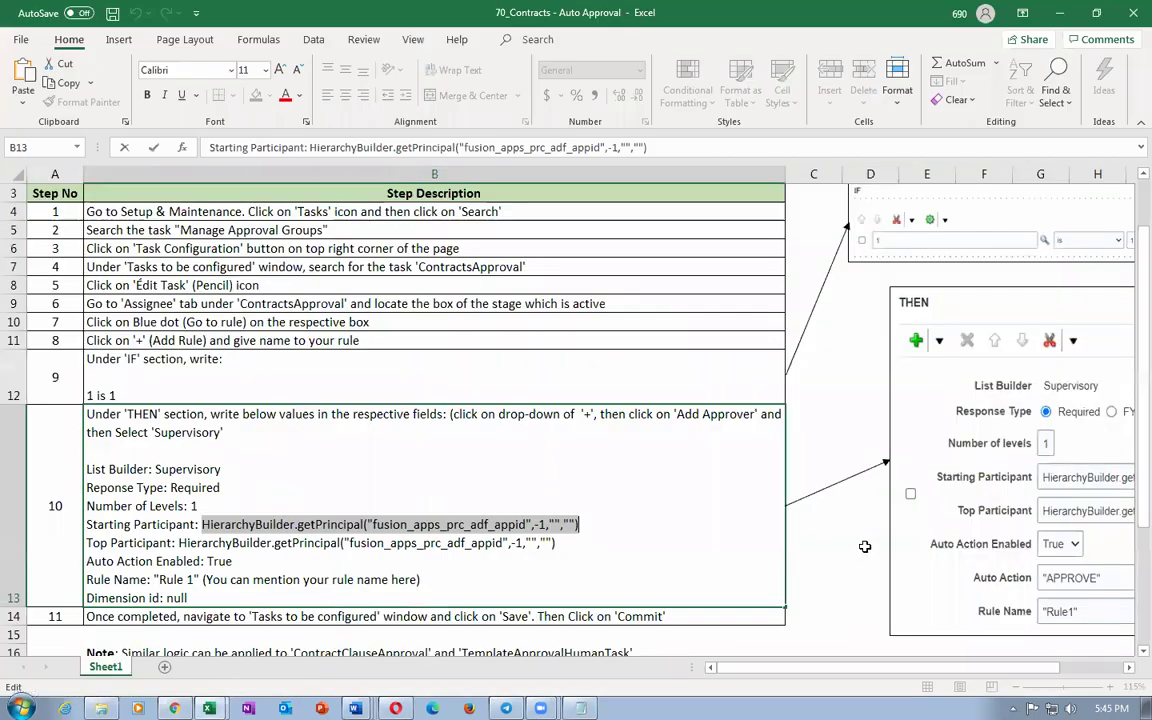
left_click_drag(180, 543, 556, 543)
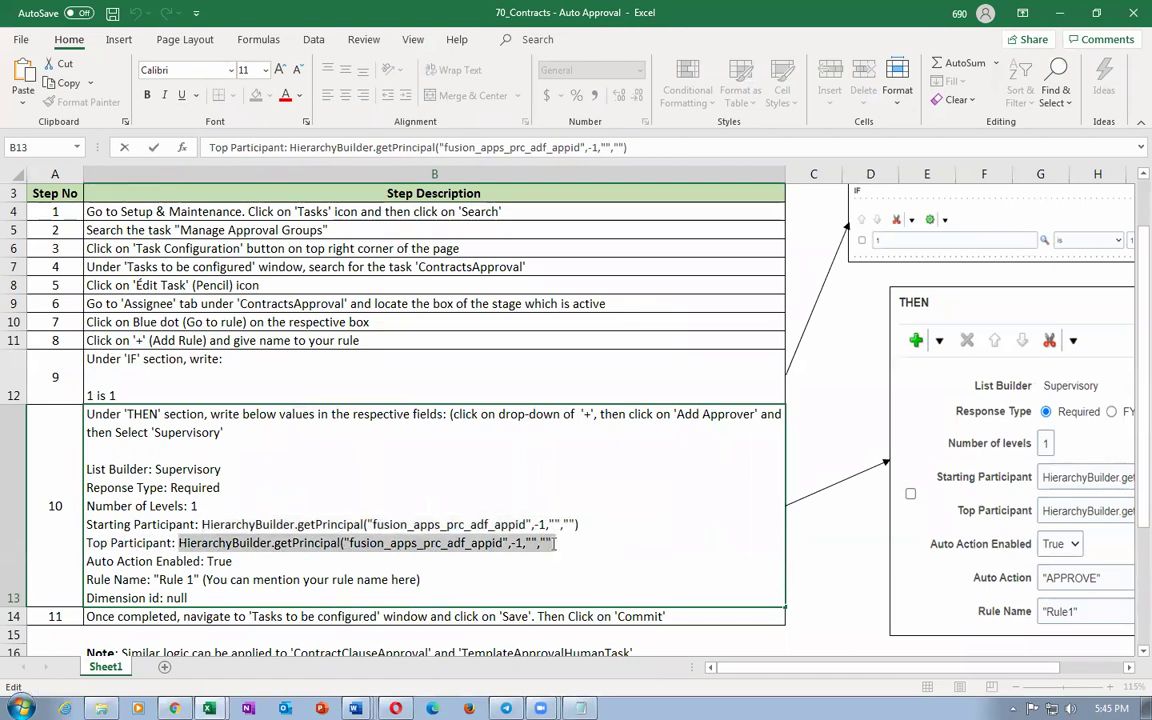
key("alt+Tab")
left_click(638, 593)
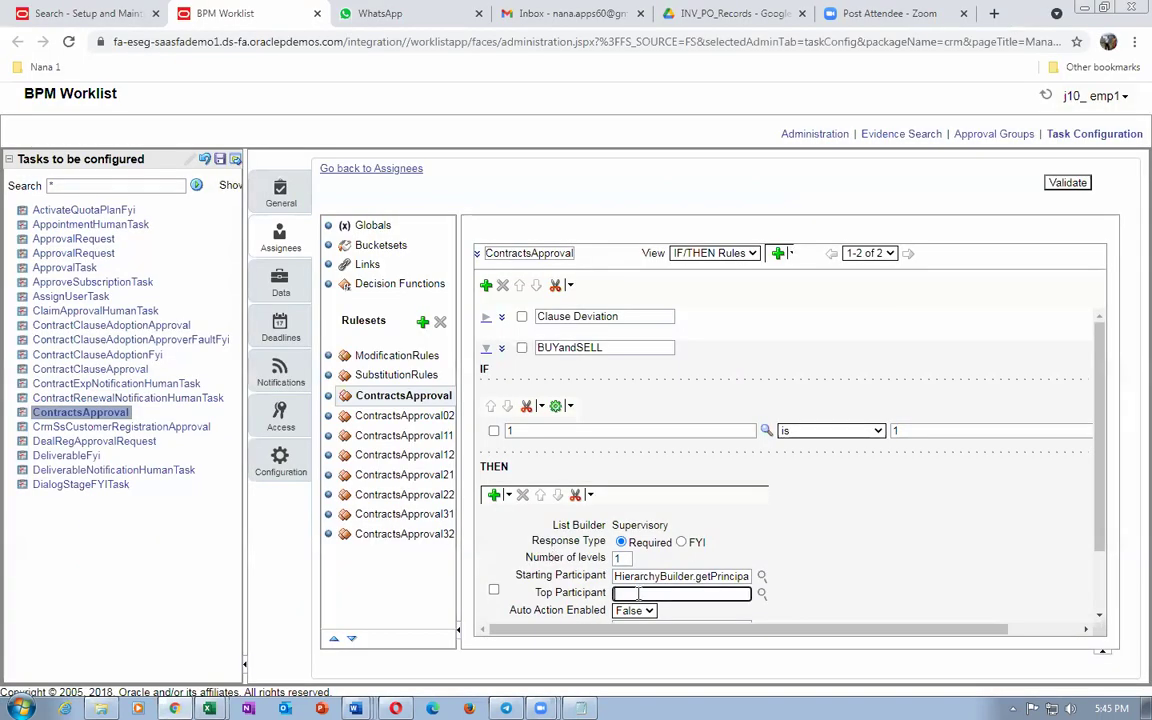
key("ctrl+v")
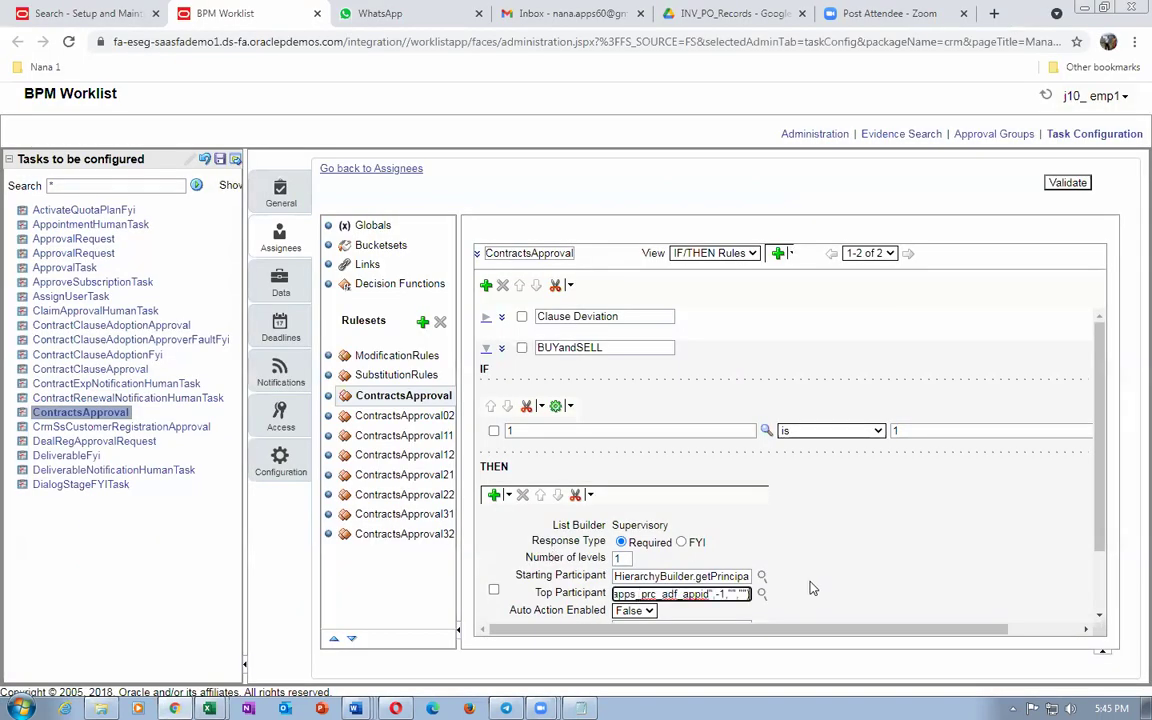
scroll(811, 588, "down", 2)
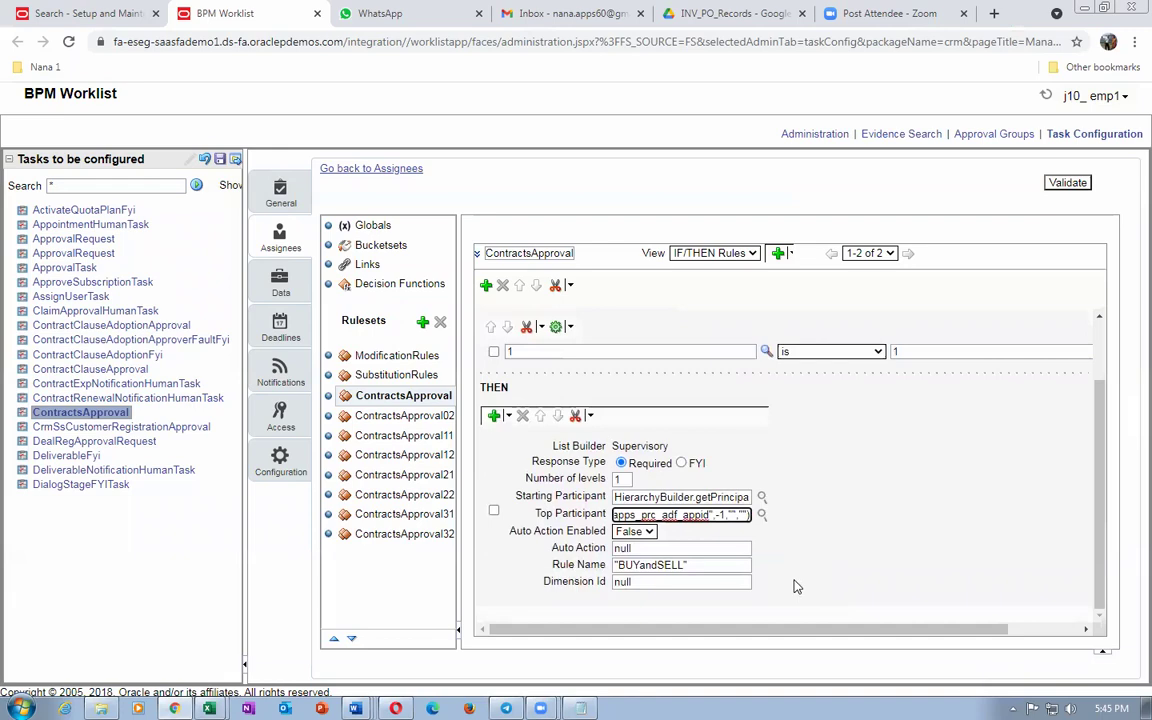
Step: Set Auto Action Enabled to True and Auto Action to "APPROVE" on the BUYandSELL rule
key("alt+Tab")
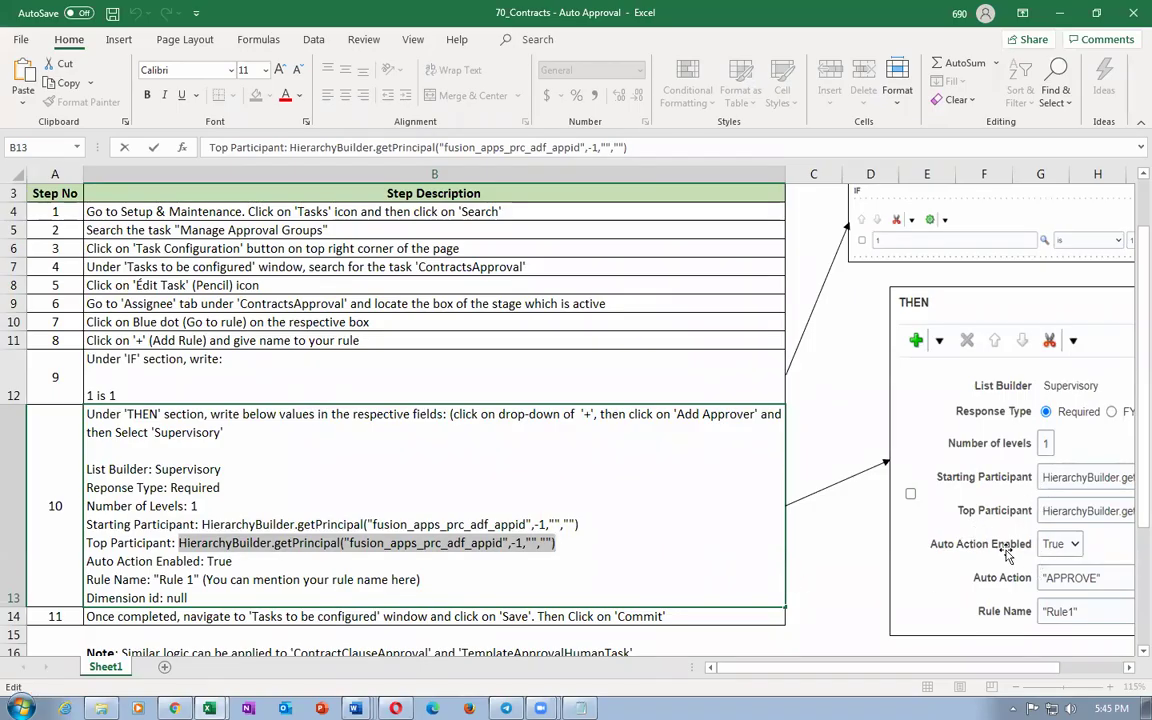
key("alt+Tab")
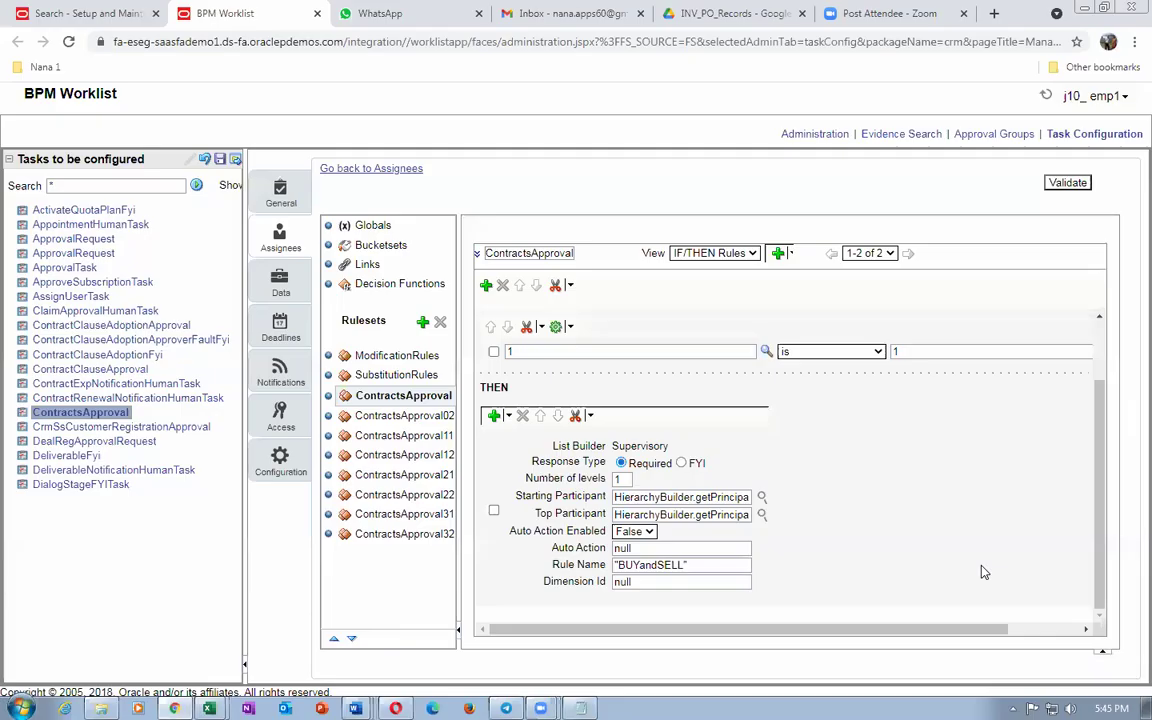
left_click(634, 531)
left_click(628, 558)
key("alt+Tab")
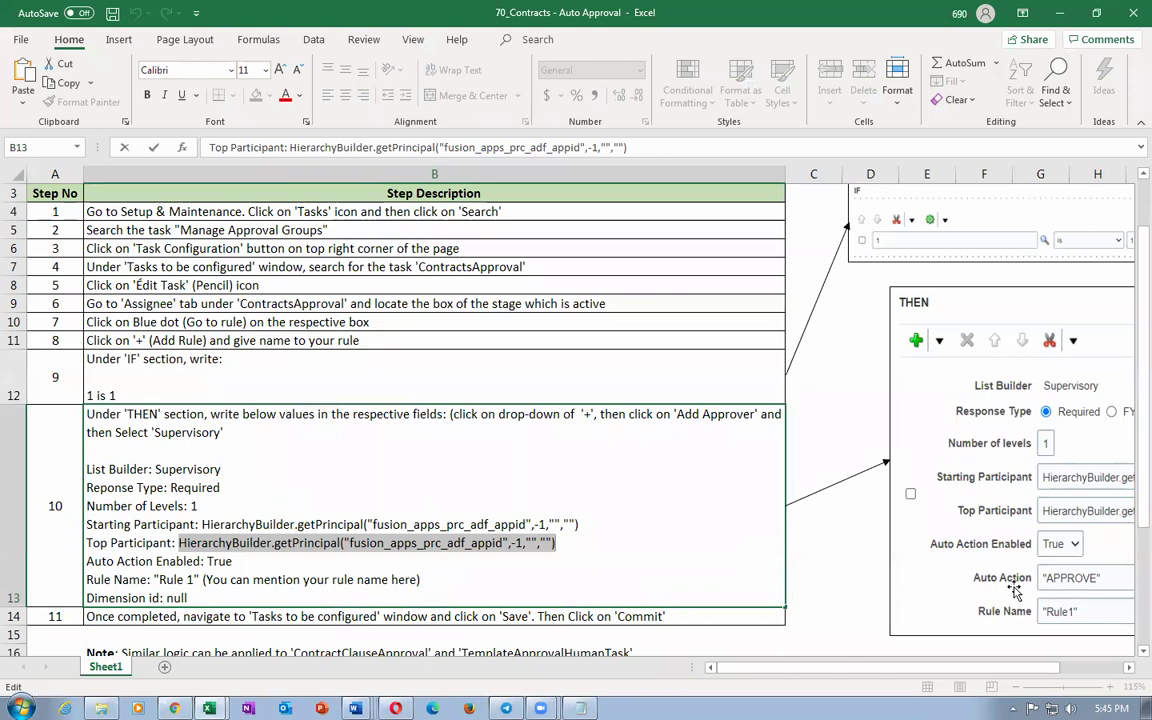
key("alt+Tab")
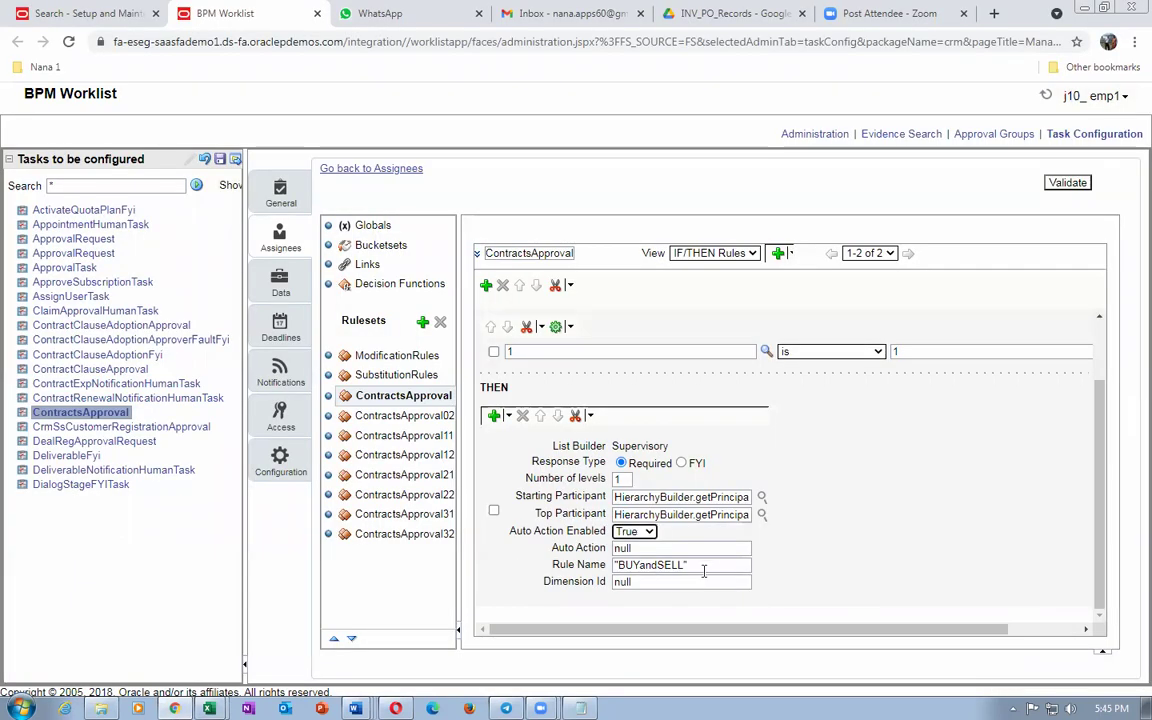
key("alt+Tab")
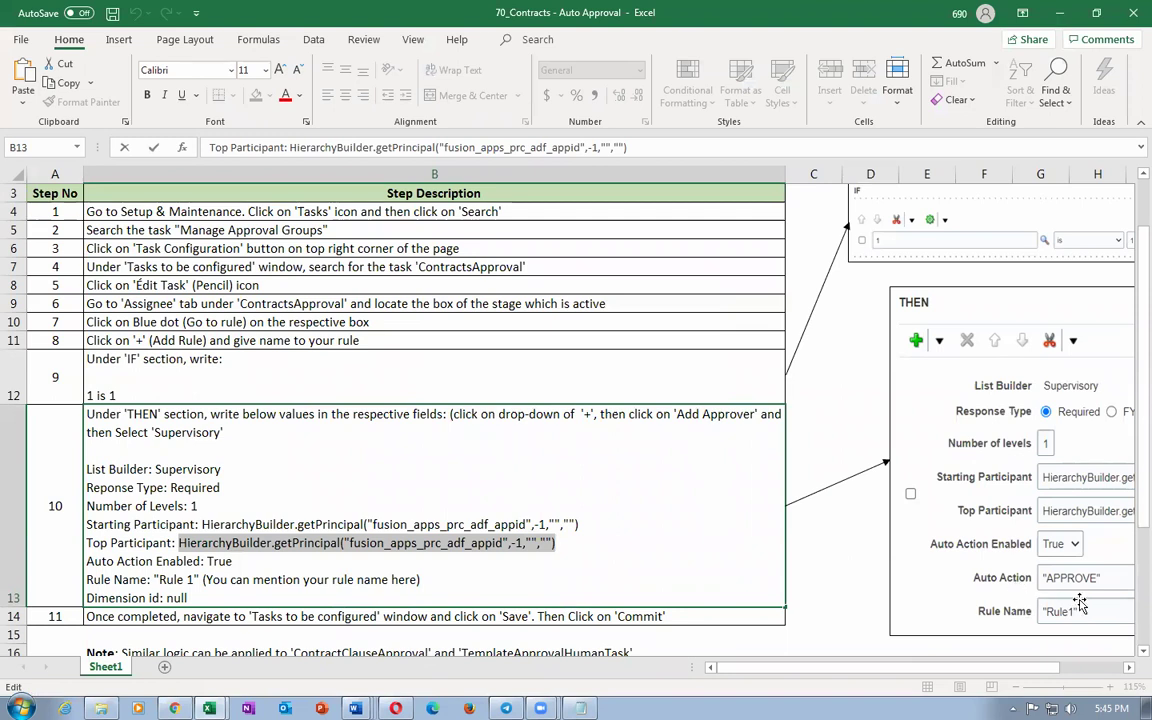
key("alt+Tab")
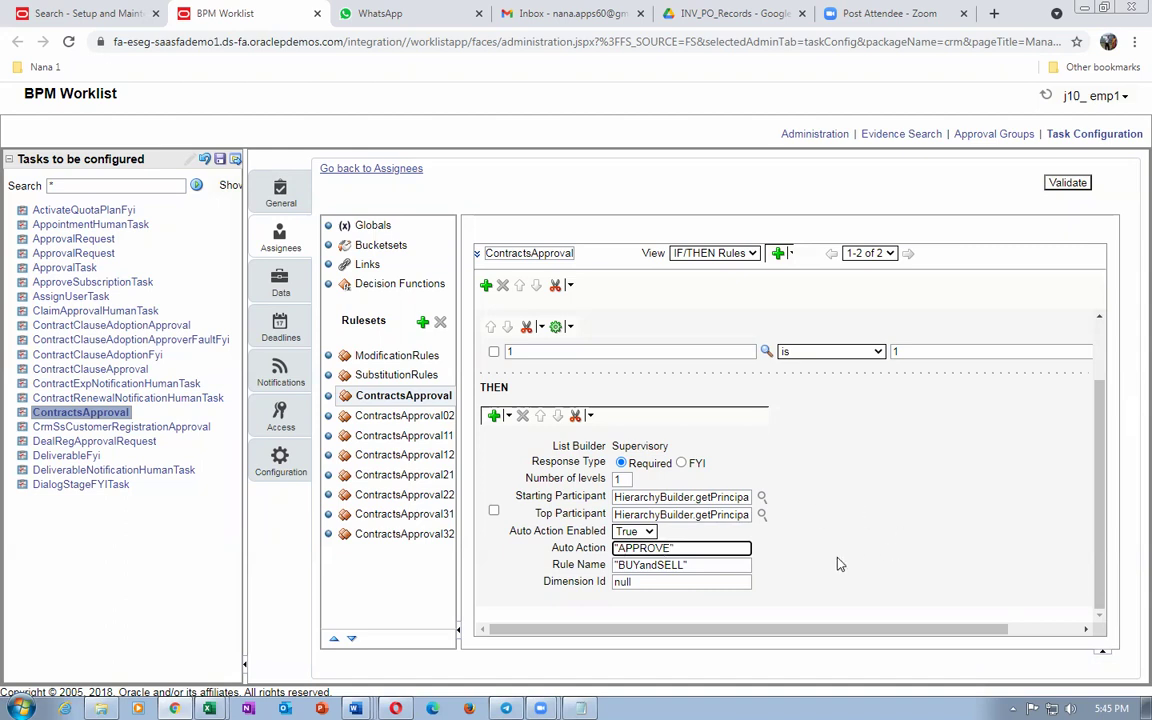
key("alt+Tab")
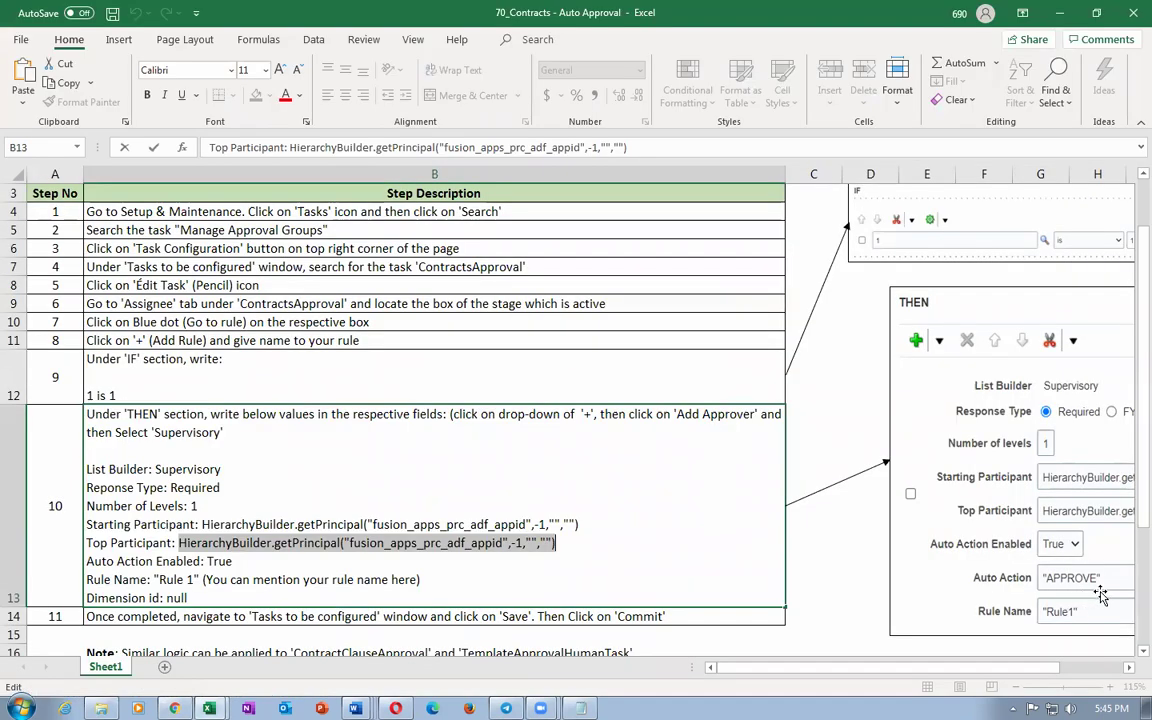
key("alt+Tab")
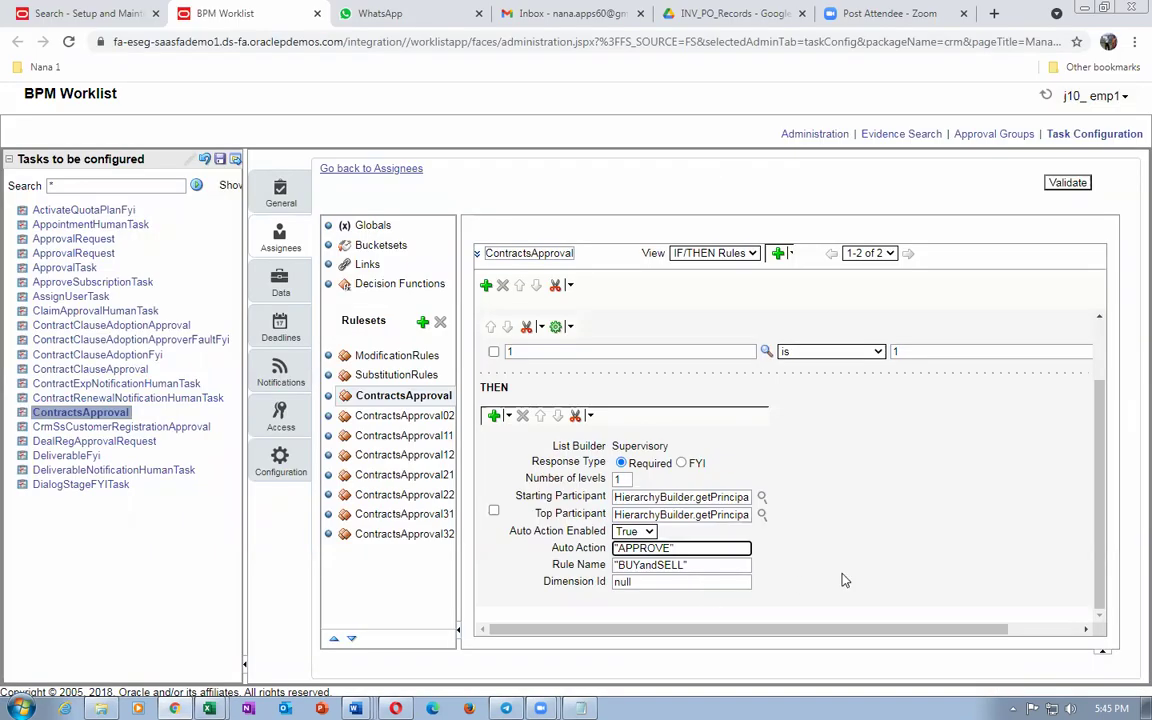
left_click(839, 582)
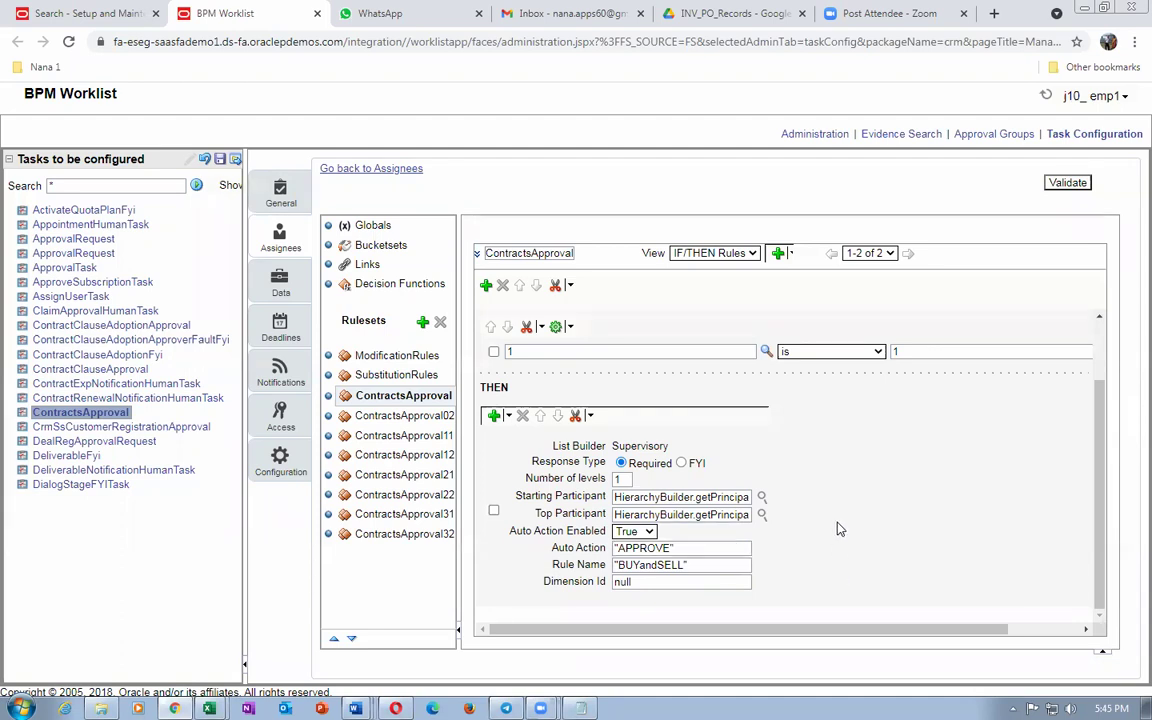
Step: Validate the ContractsApproval rules, getting an empty validation log
key("alt+Tab")
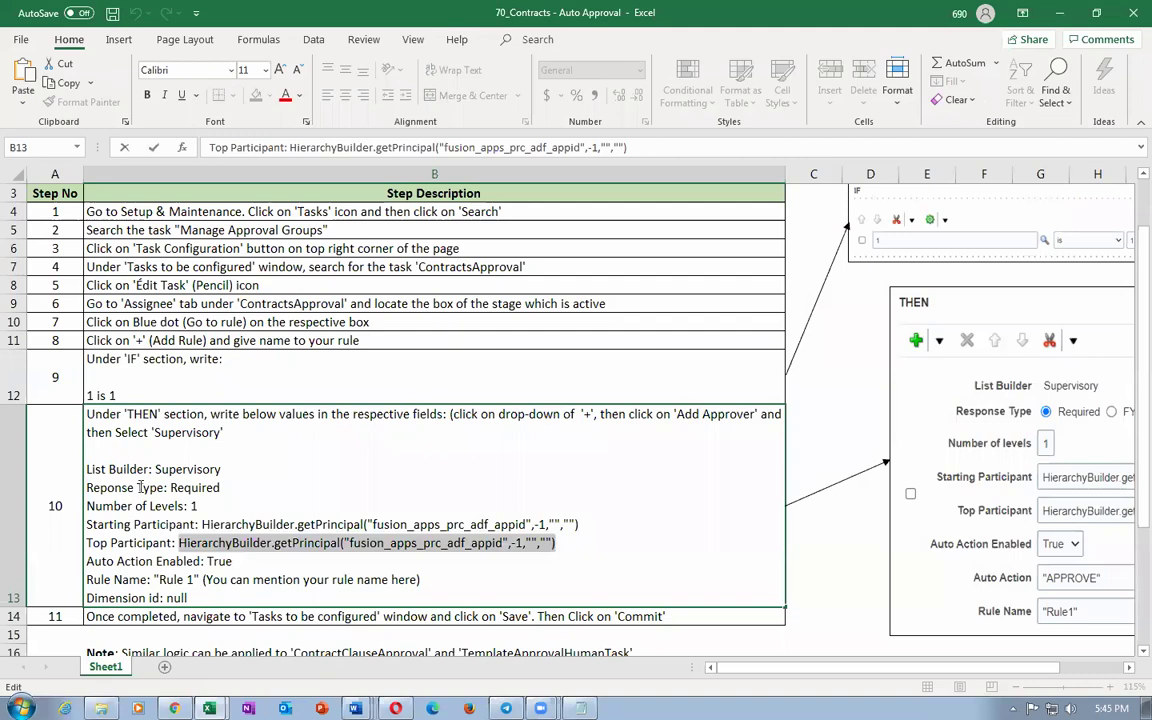
key("alt+Tab")
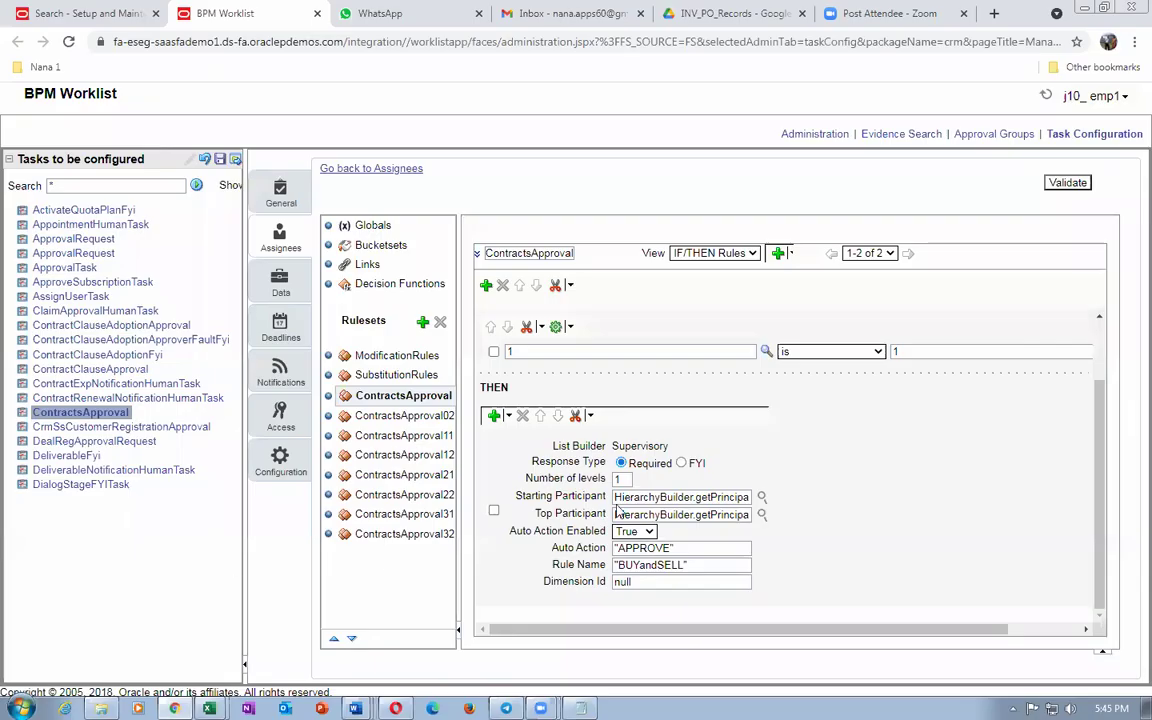
left_click(1066, 183)
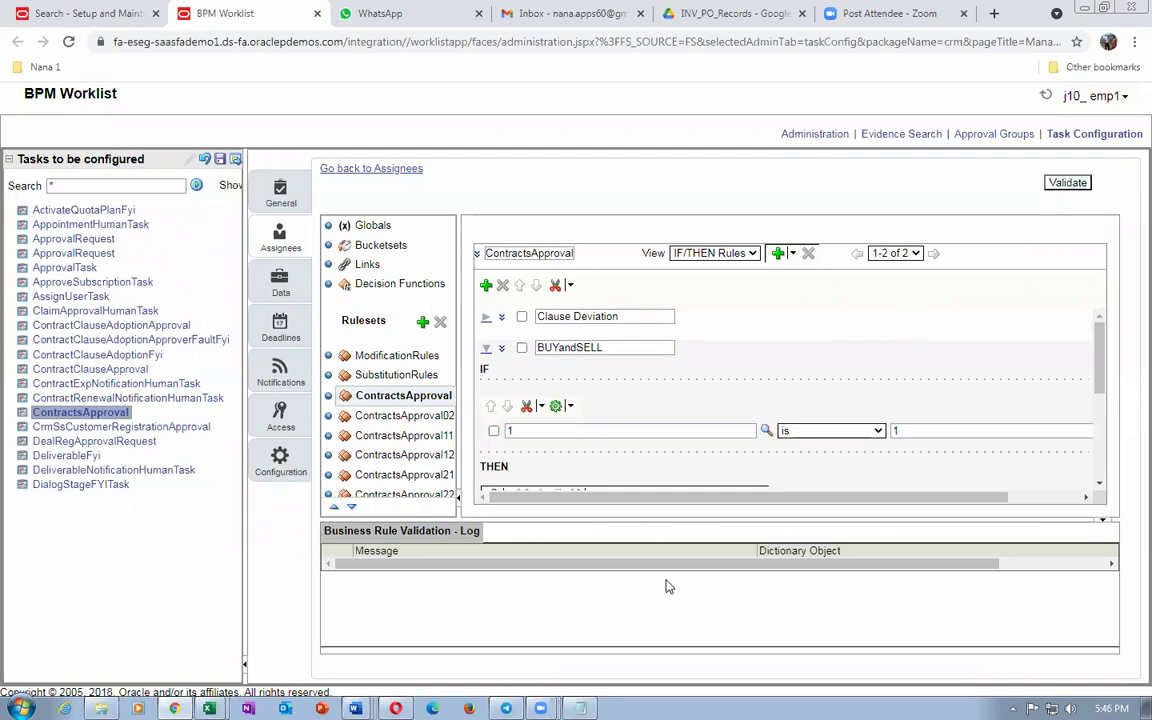
Step: Save the ContractsApproval task configuration with the comment TEST
left_click_drag(669, 570, 408, 518)
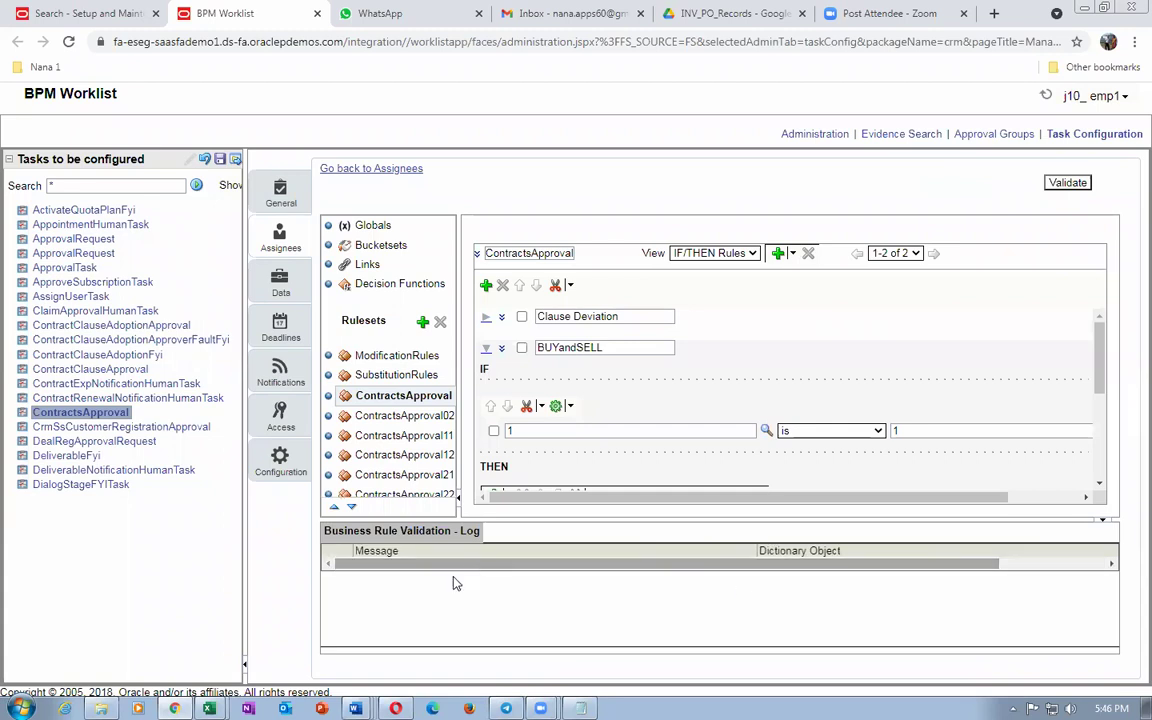
left_click(220, 159)
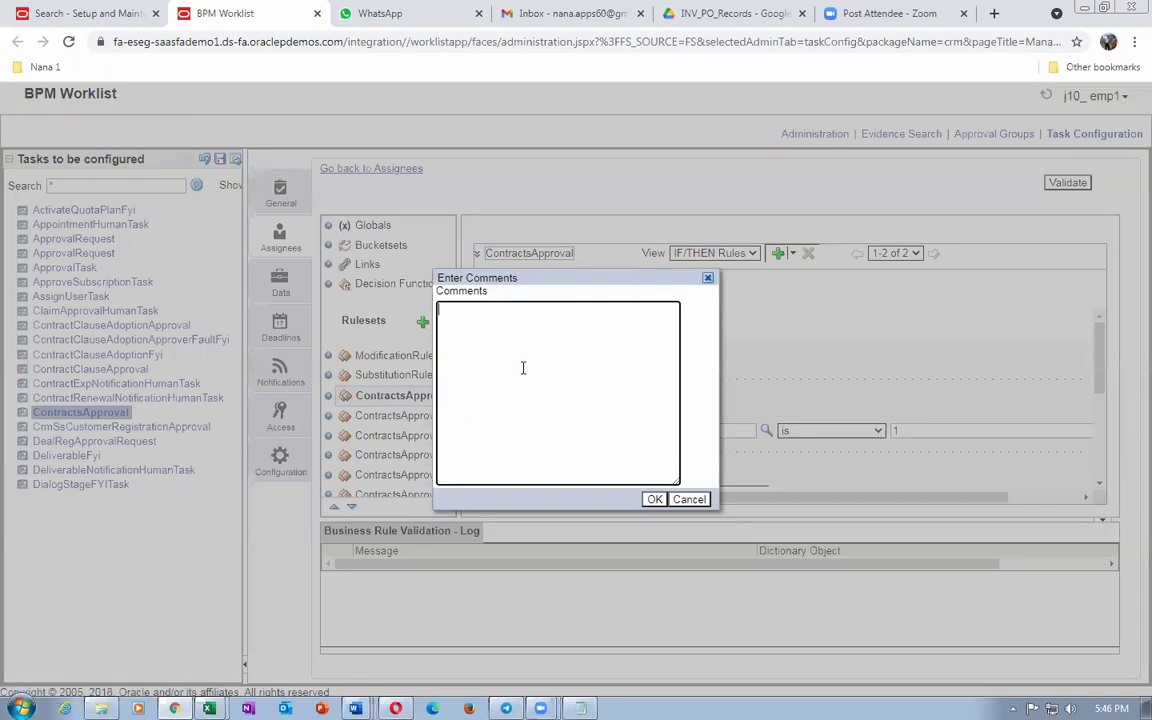
type("TEST")
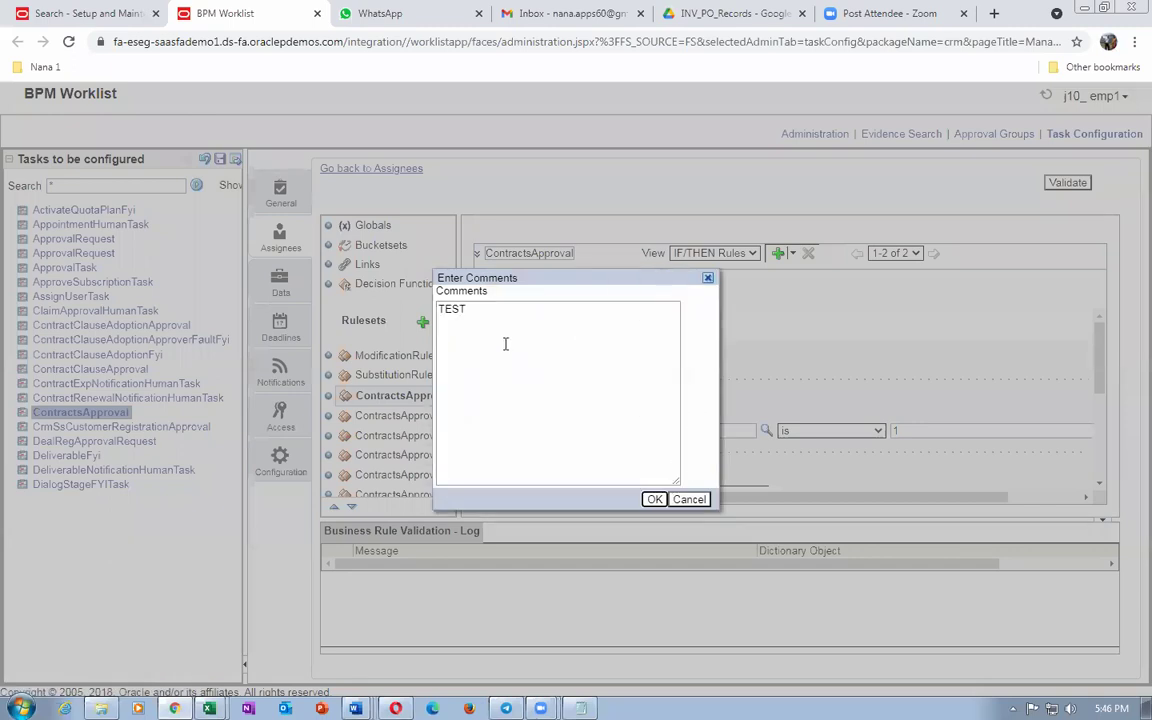
left_click(654, 499)
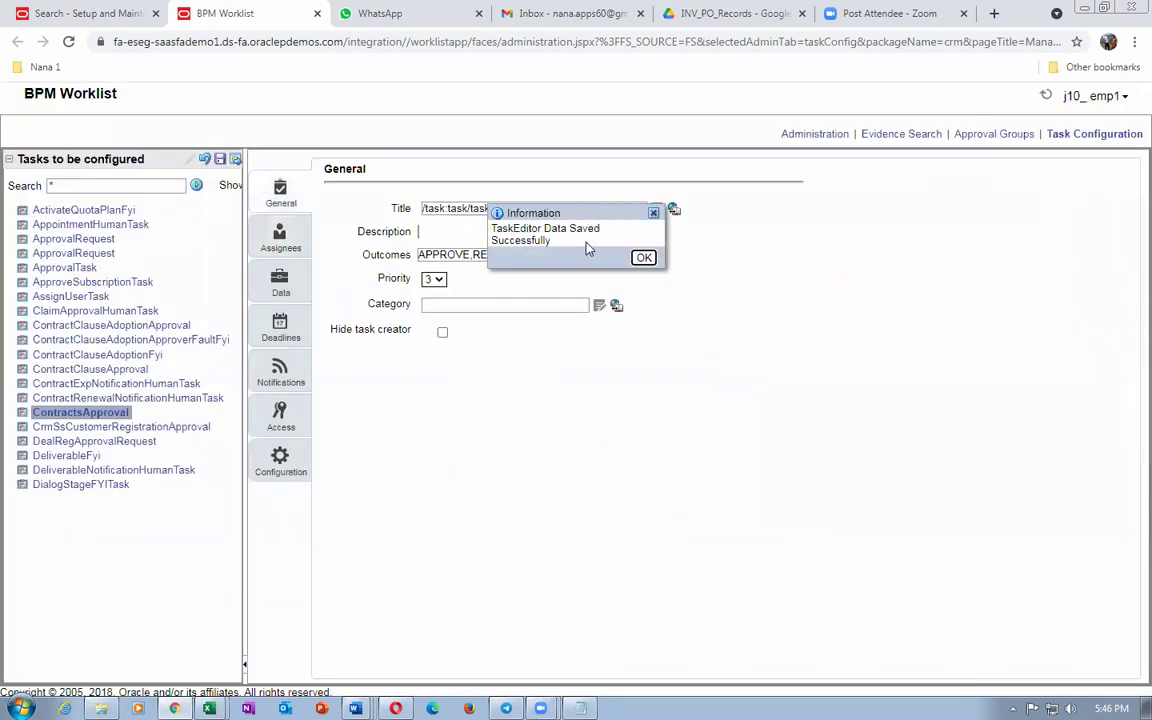
left_click(643, 258)
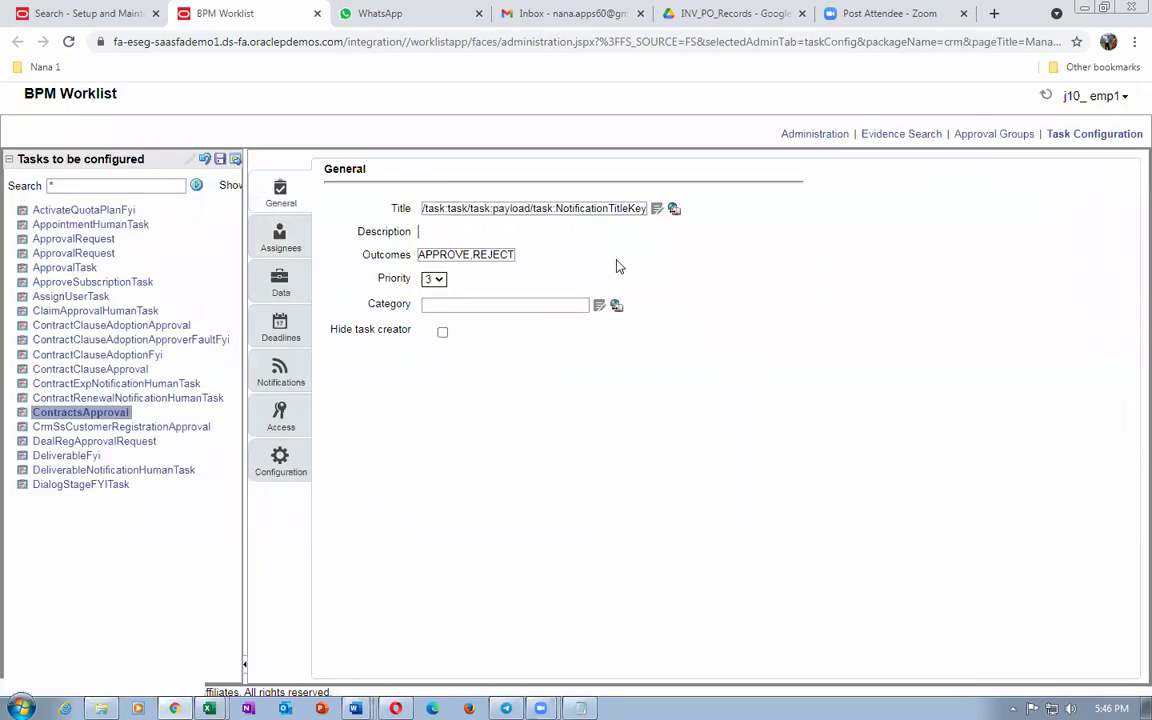
Step: Commit the saved task configuration and confirm it succeeded
left_click(236, 160)
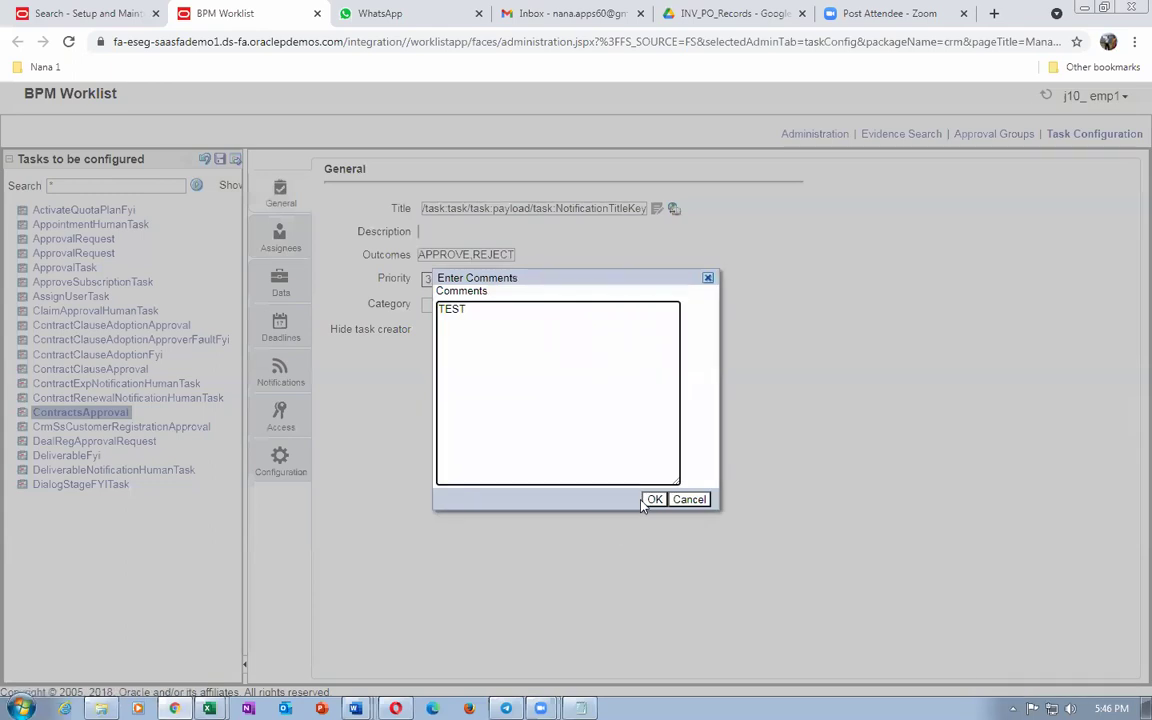
left_click(653, 499)
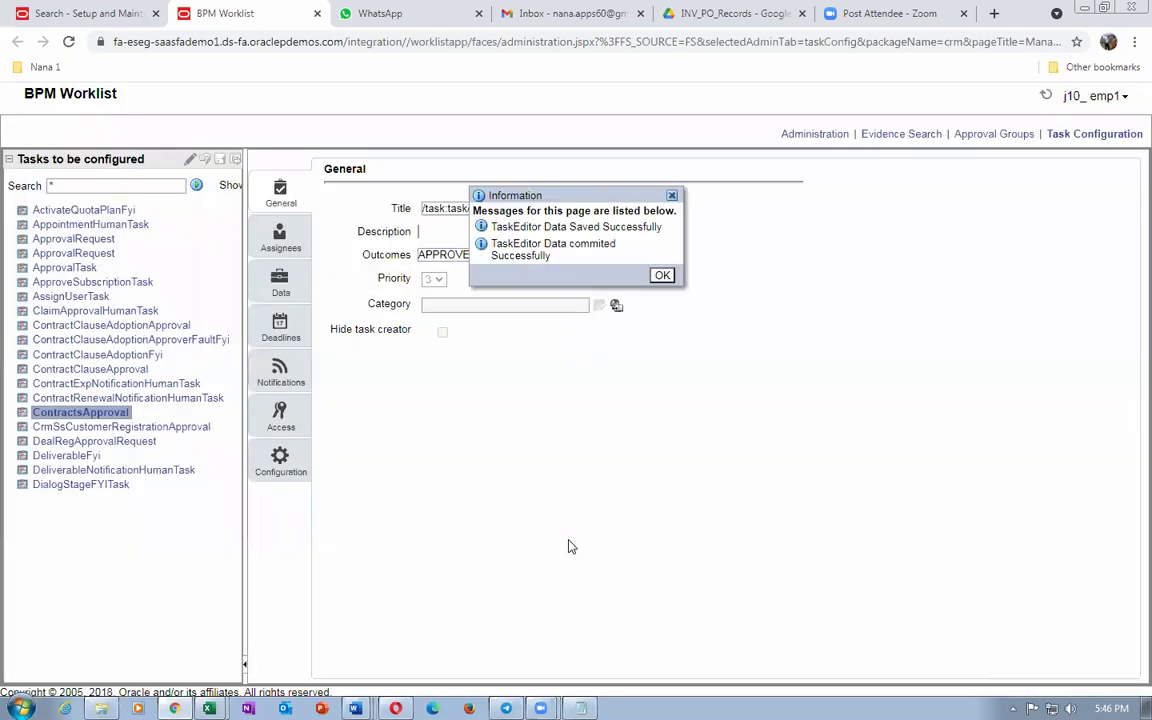
left_click(662, 276)
Step: Go to the Contract Approvers participant's rule and expand BUYandSELL to review it
left_click(272, 238)
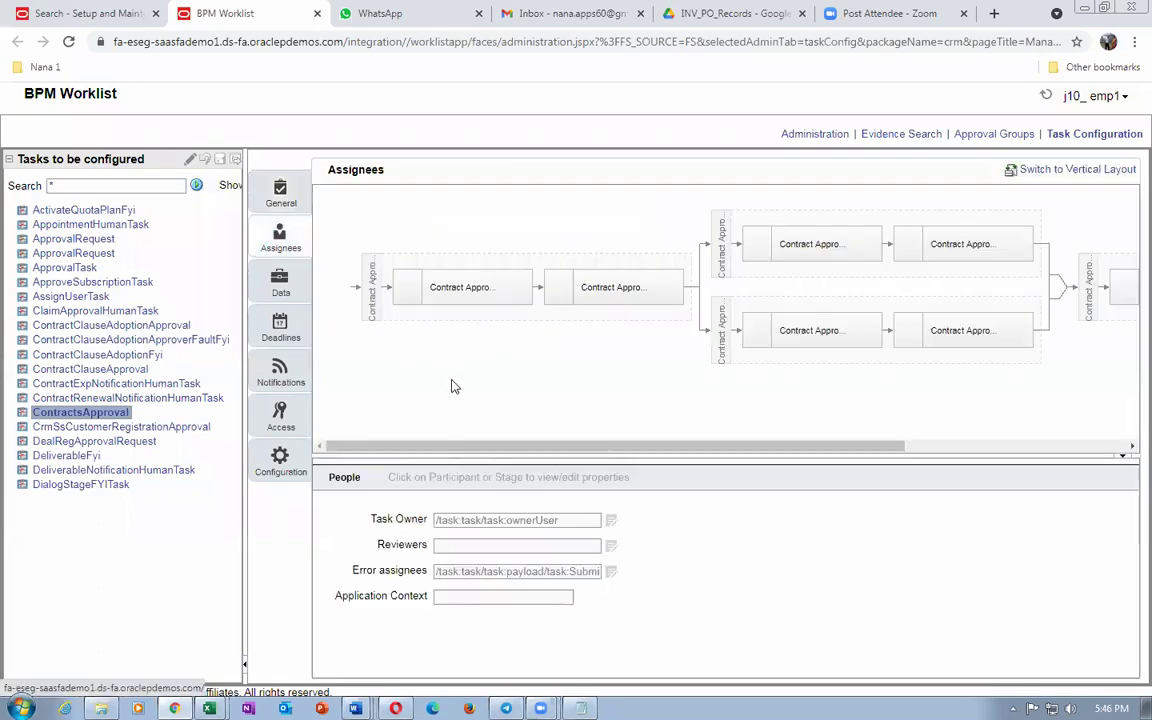
left_click(420, 288)
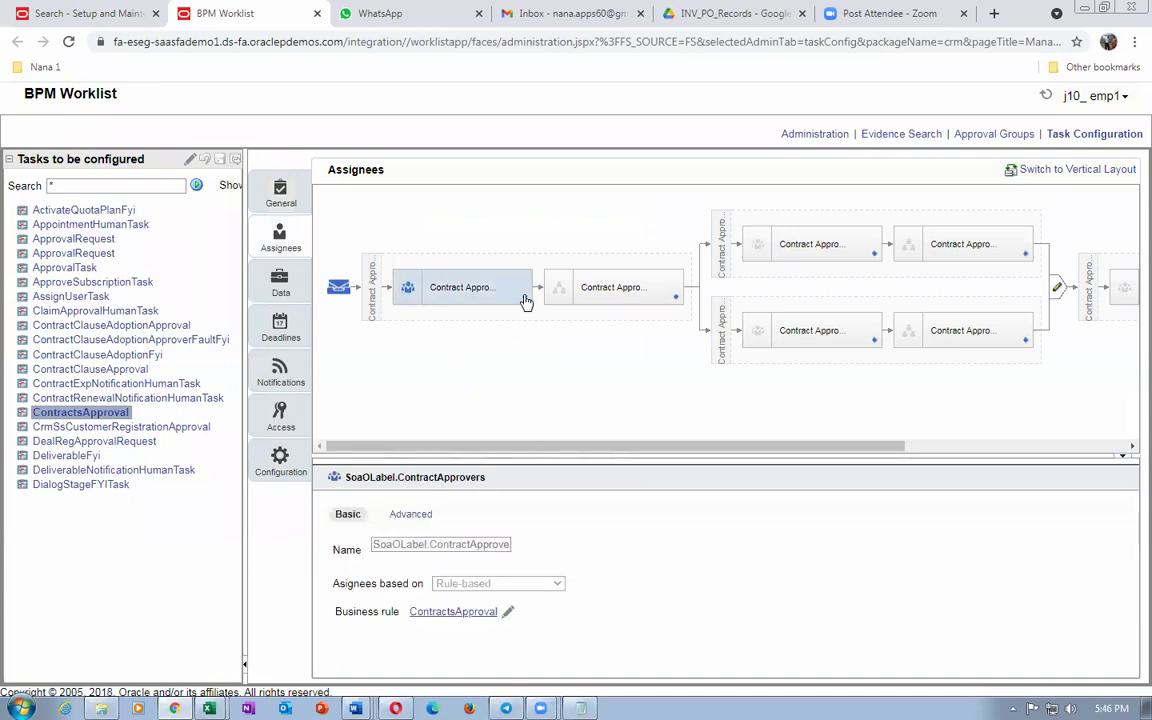
left_click(525, 300)
left_click(527, 311)
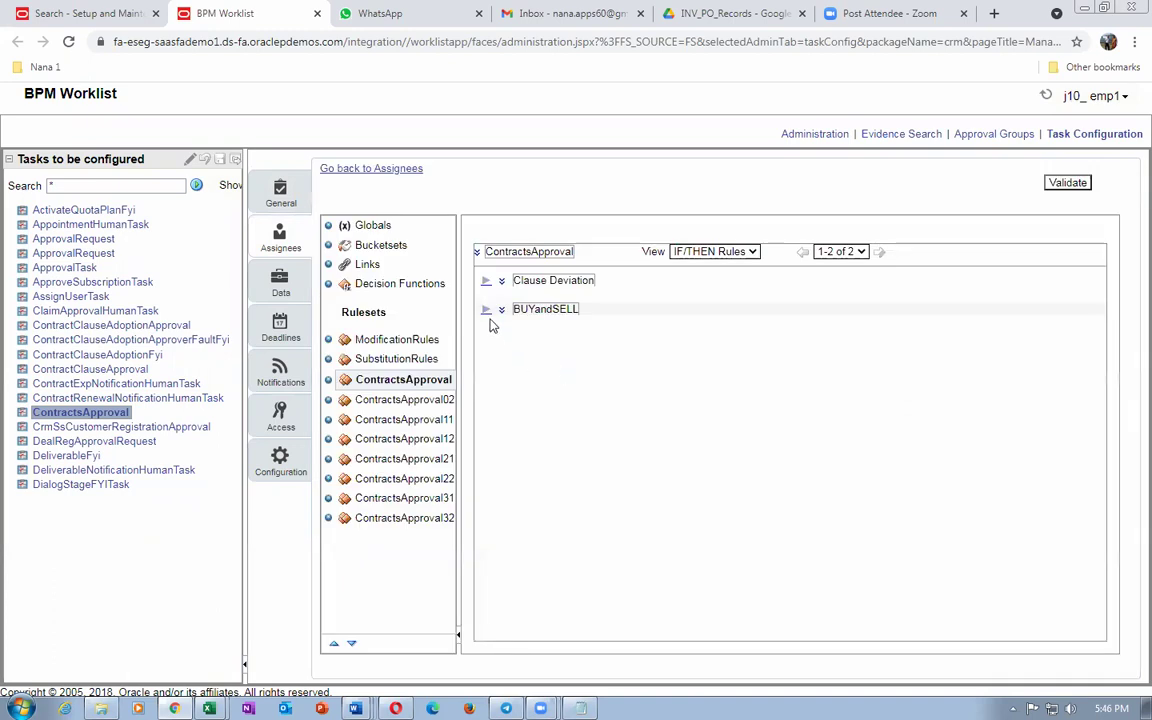
left_click(486, 310)
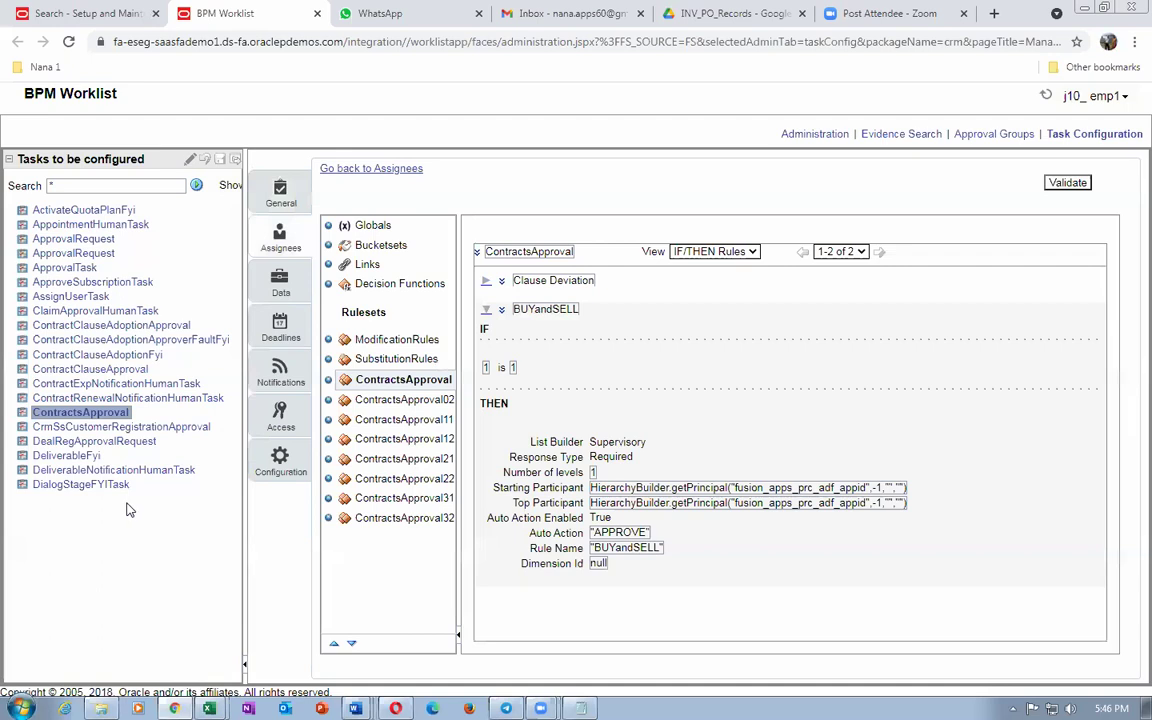
double_click(67, 188)
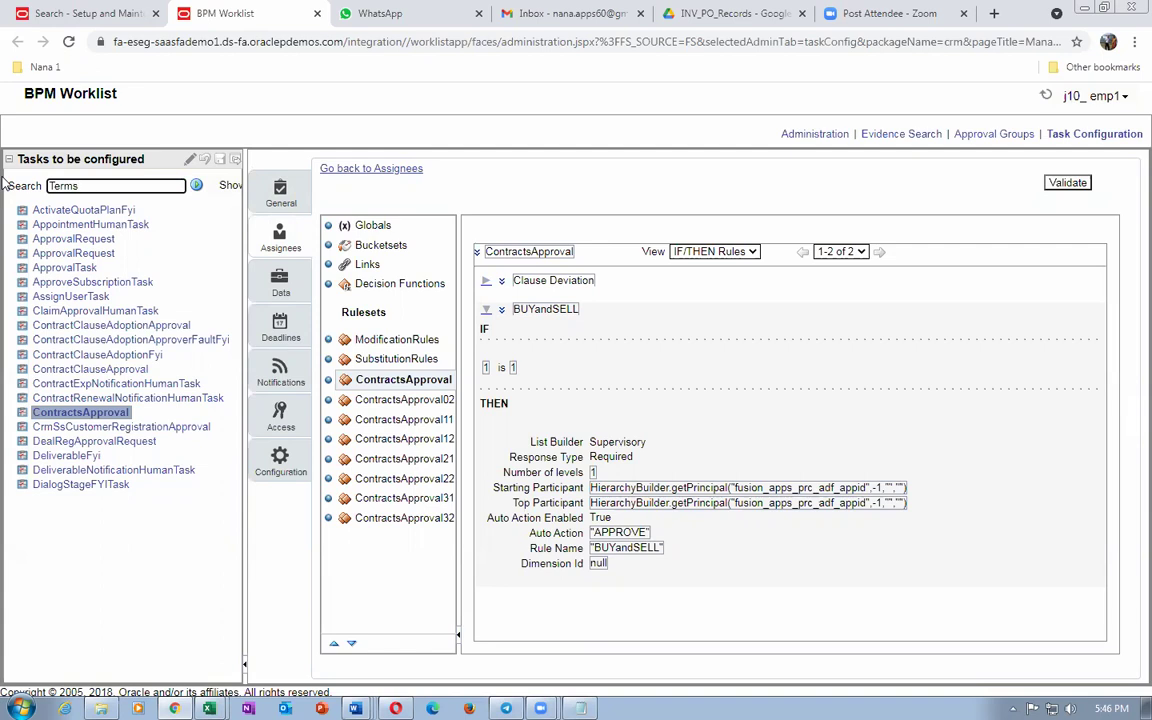
Step: Search 'Terms*', open TemplateApprovalHumanTask, and go to its Terms Template participant's rulesets
left_click(197, 185)
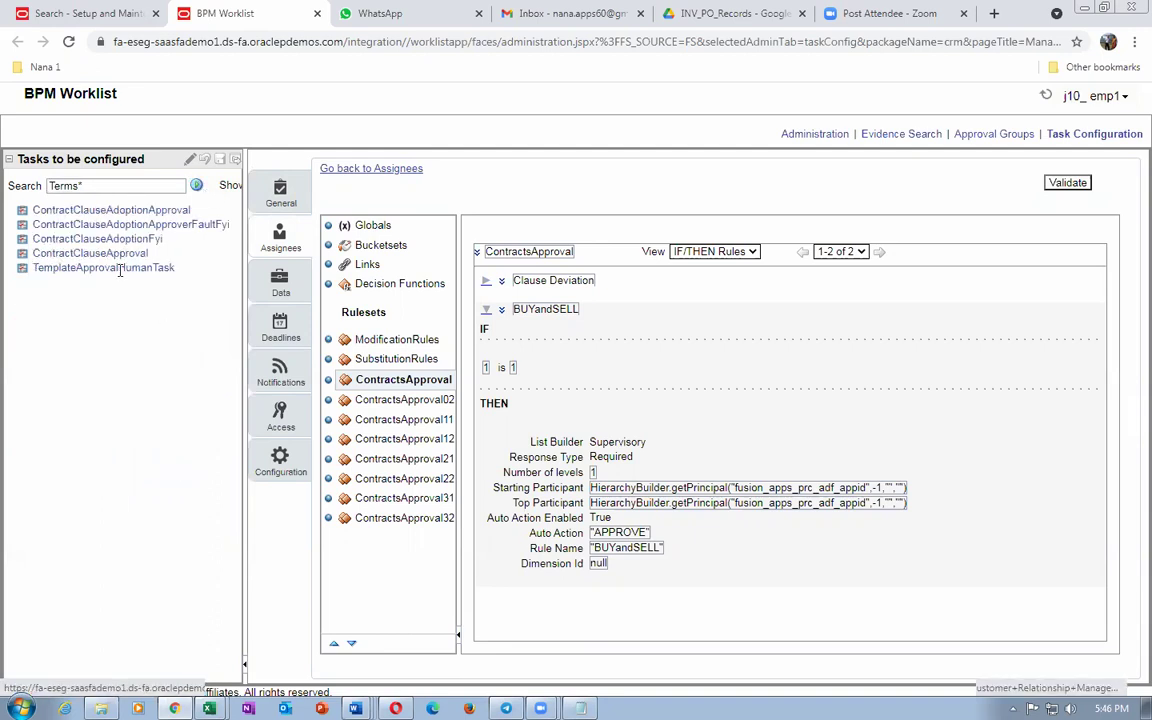
left_click(108, 267)
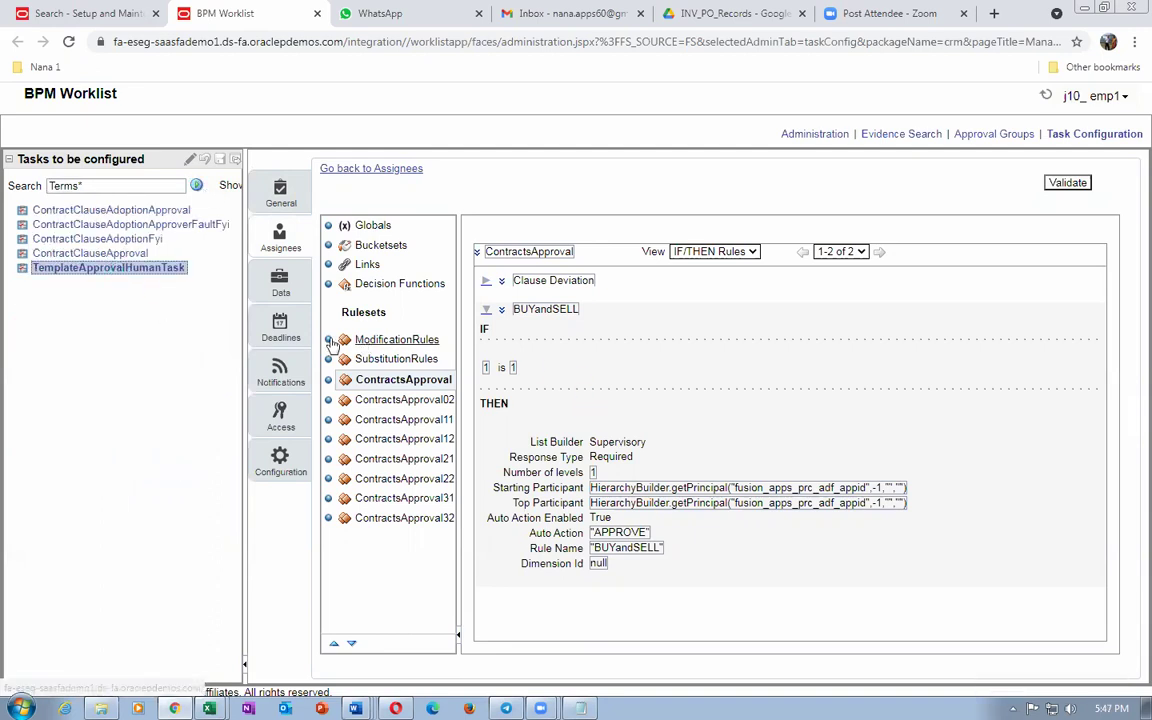
left_click(281, 238)
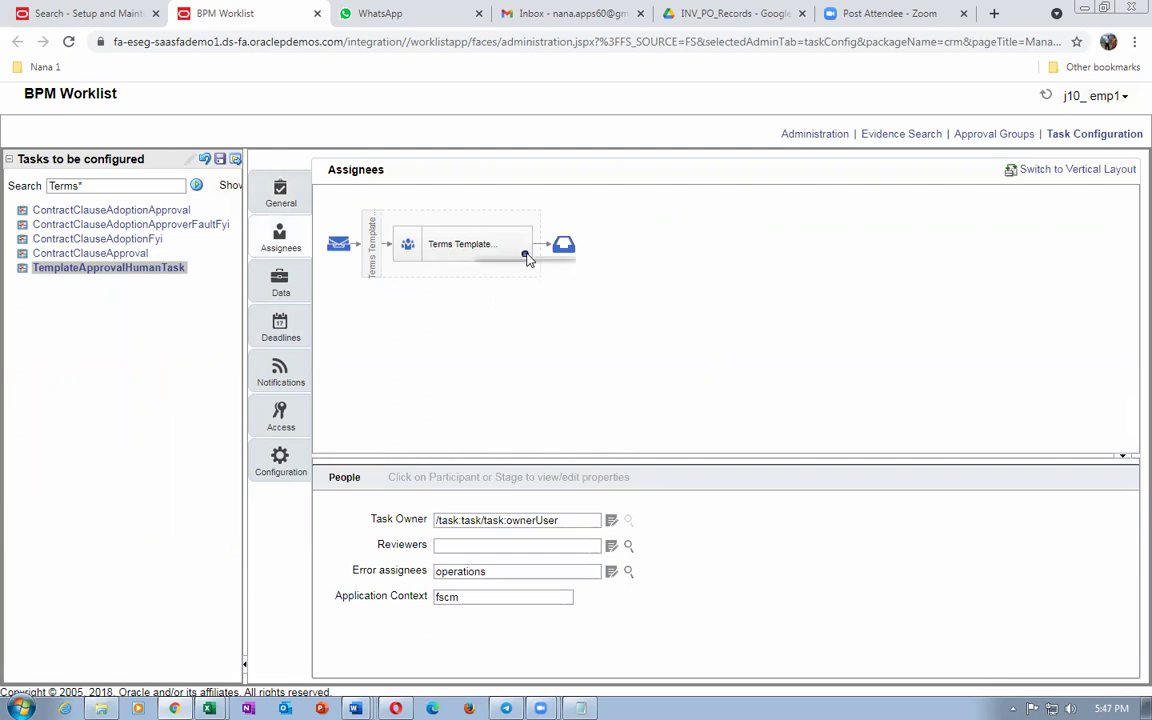
left_click(525, 256)
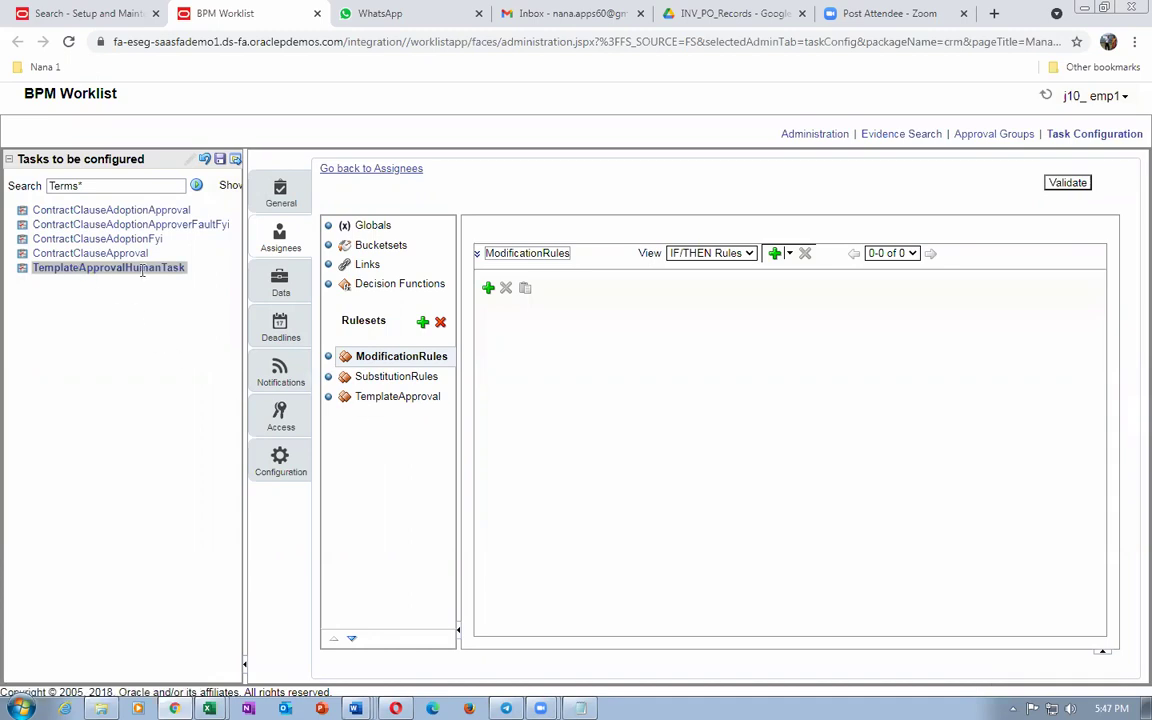
Step: Open the TemplateApproval ruleset, expand Buy_Rule1, and delete its TemplateApprovalGroup action
left_click(411, 397)
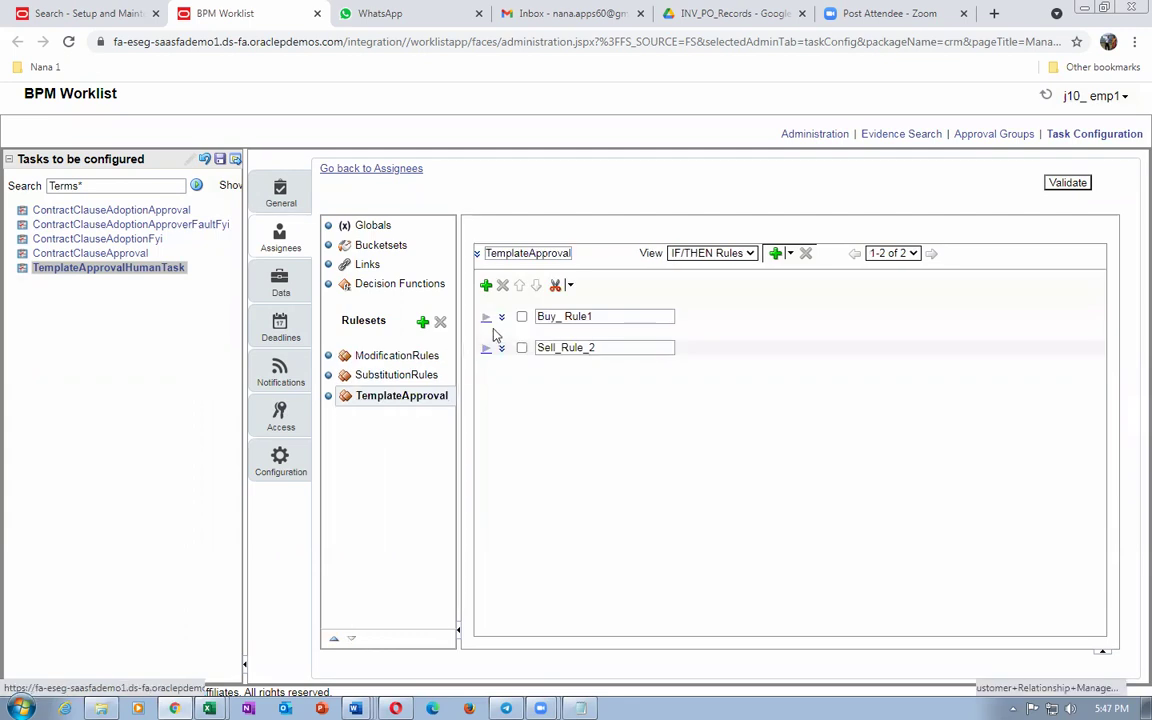
left_click(486, 318)
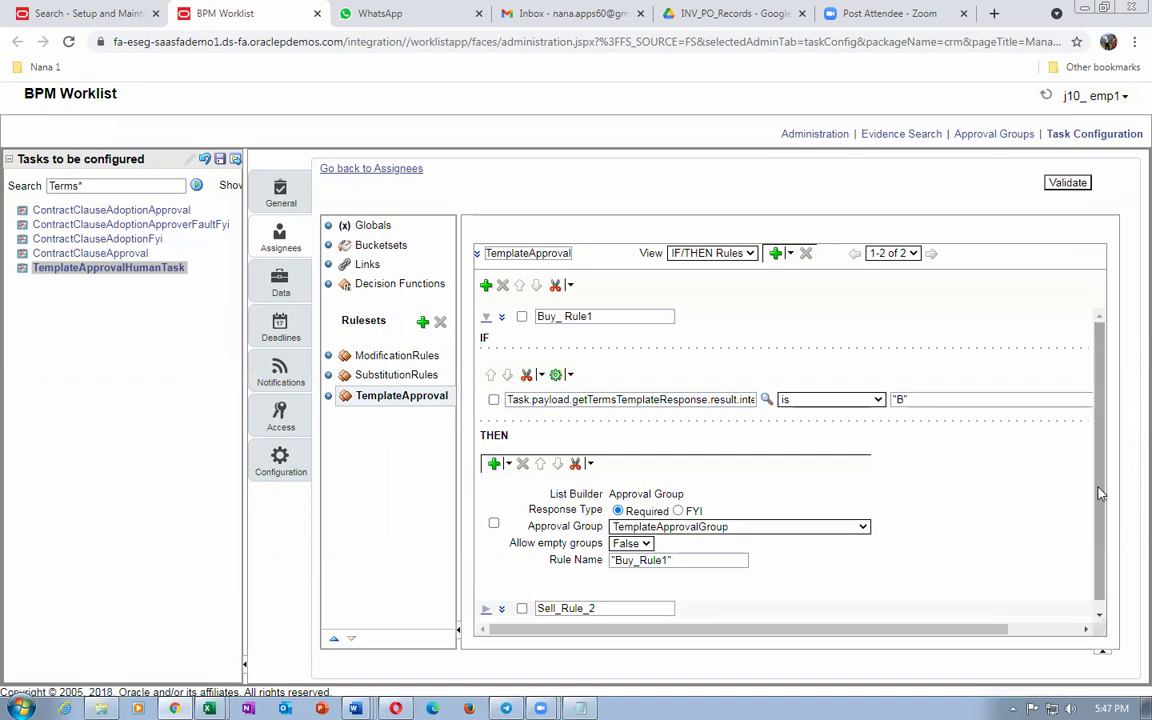
scroll(1105, 527, "down", 1)
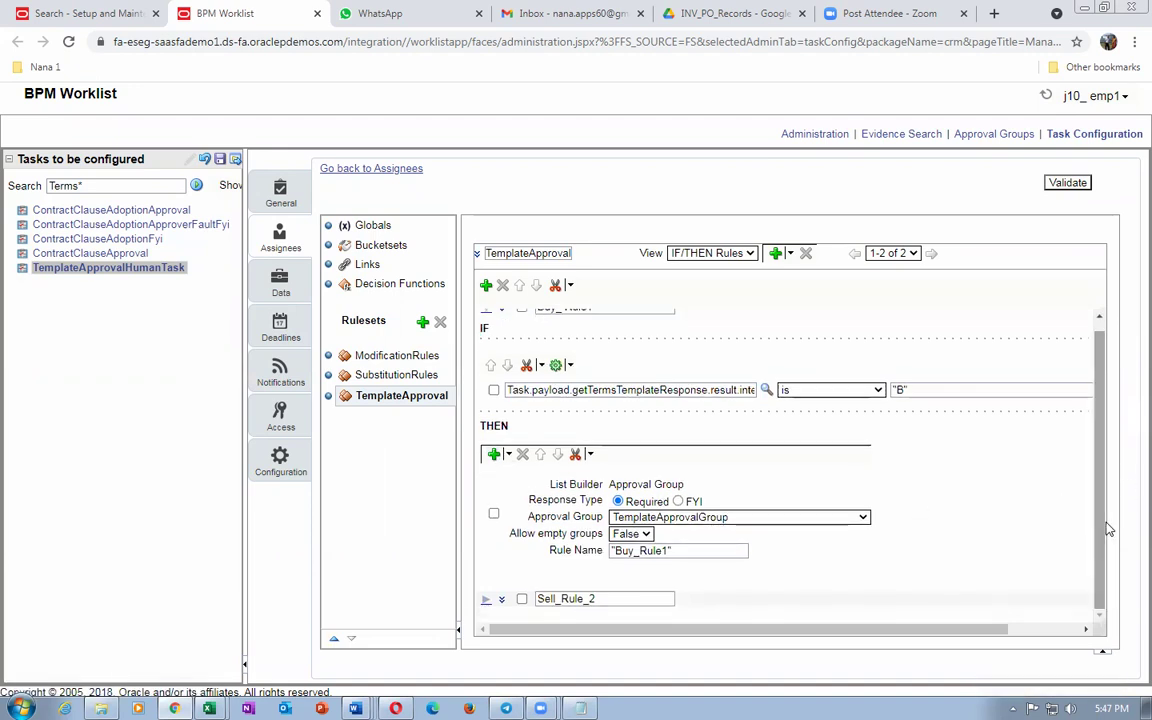
key("alt+Tab")
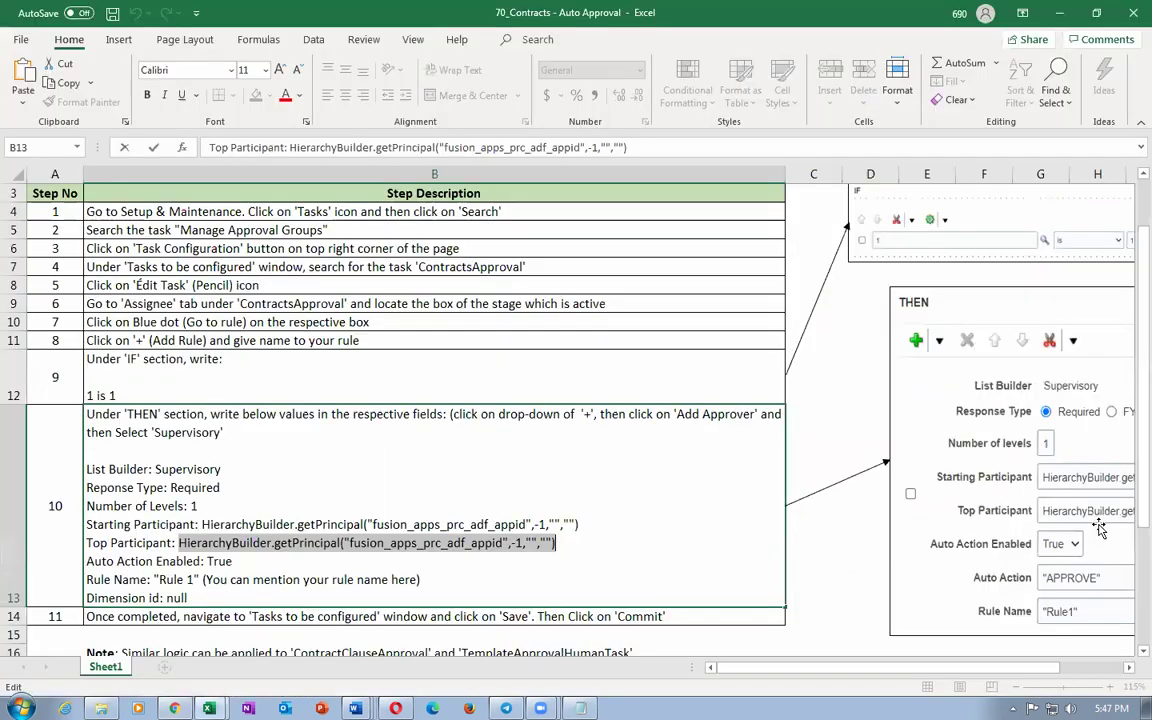
left_click(240, 524)
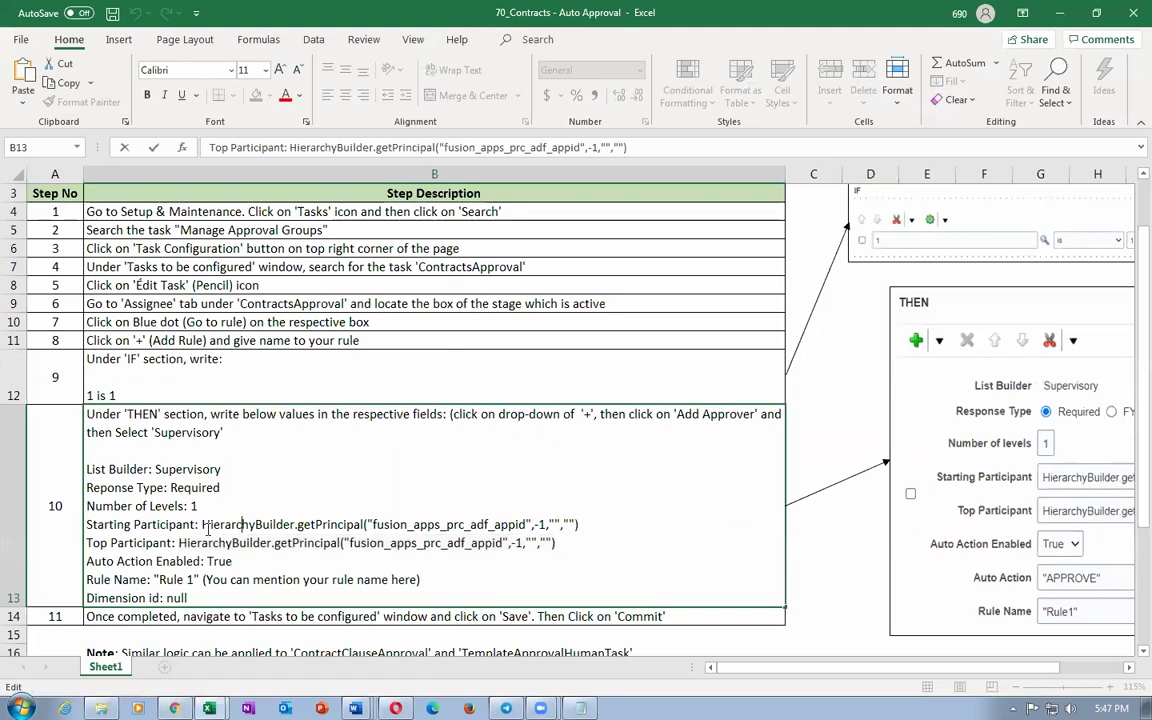
key("alt+Tab")
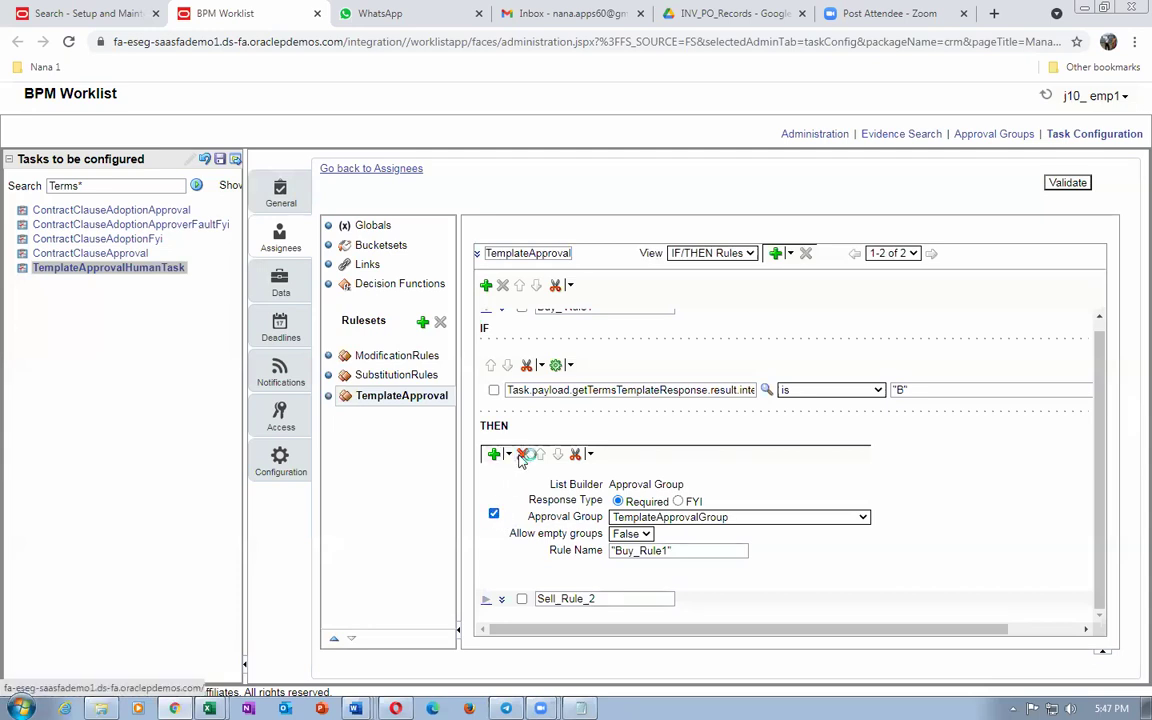
left_click(521, 455)
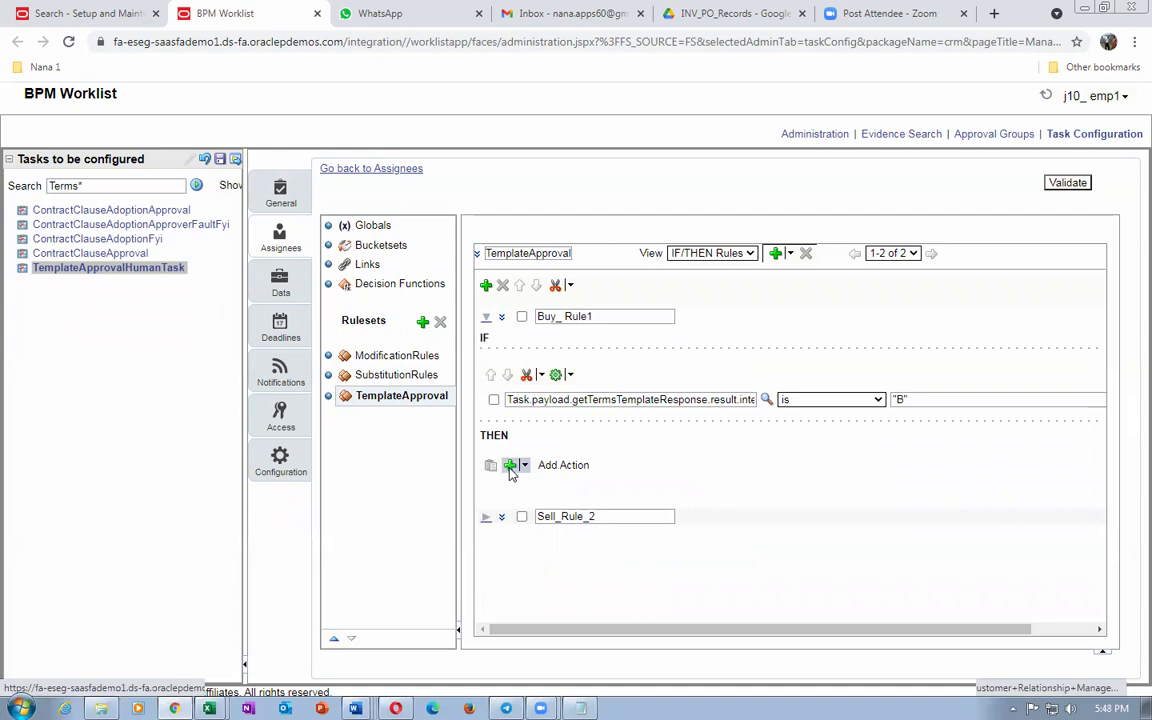
Step: Add a Supervisory approver action to Buy_Rule1
left_click(510, 468)
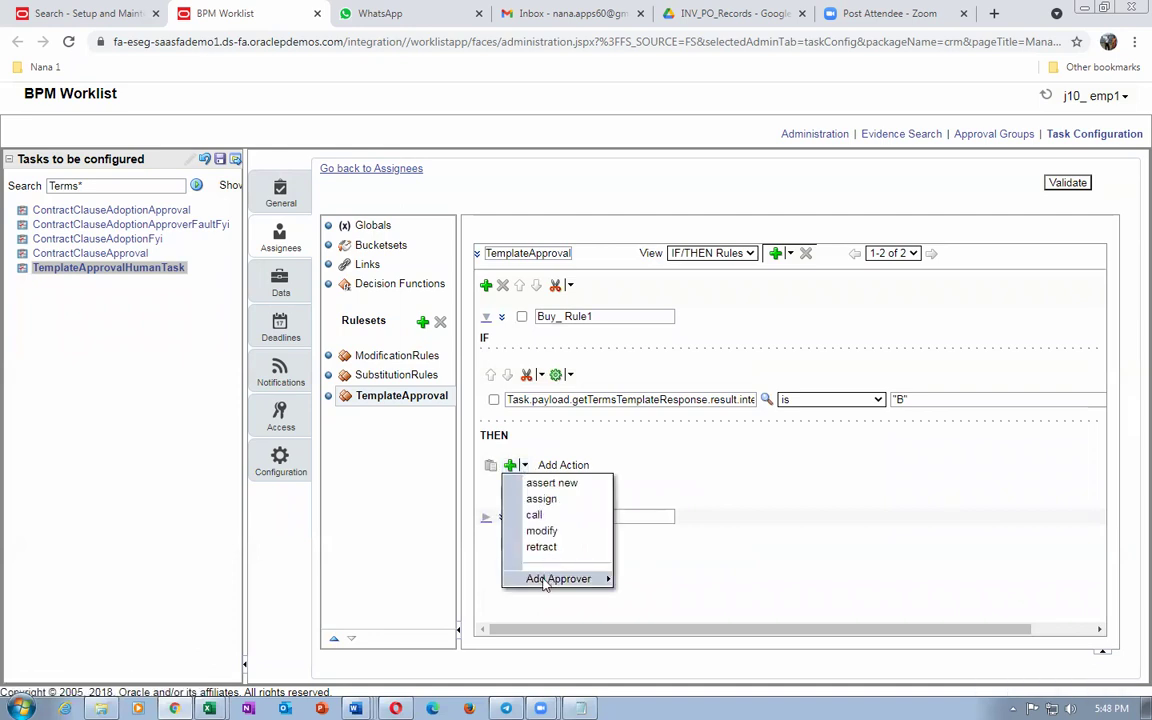
mouse_move(545, 580)
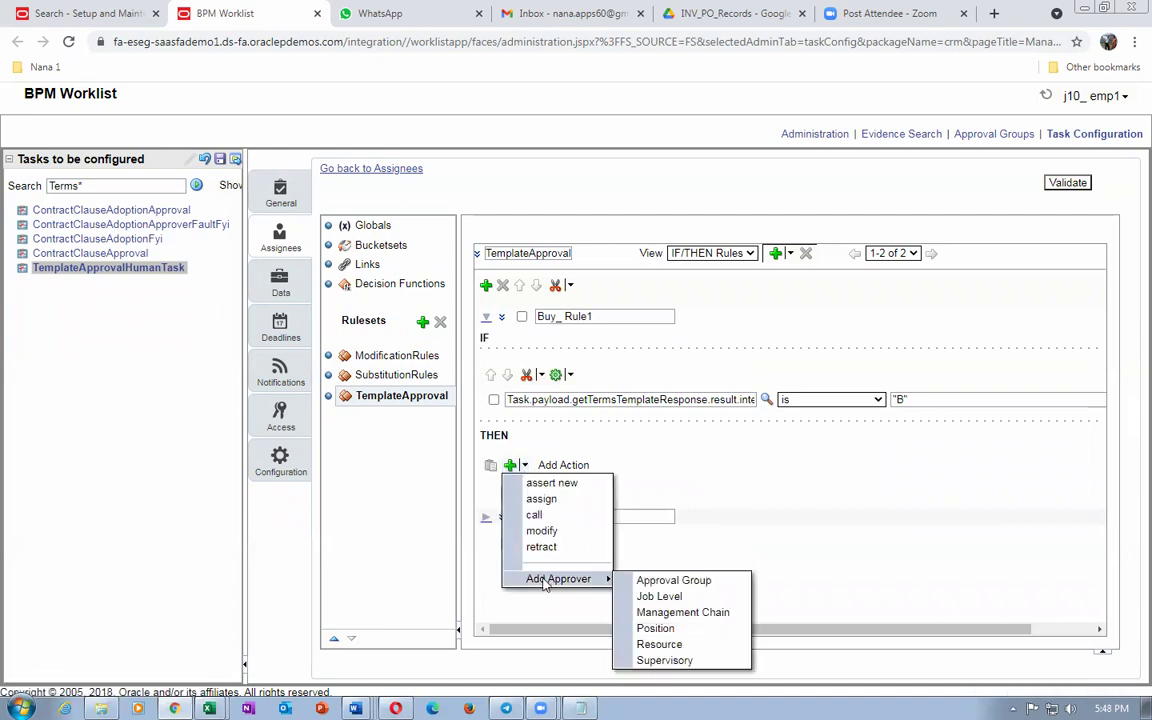
left_click(682, 665)
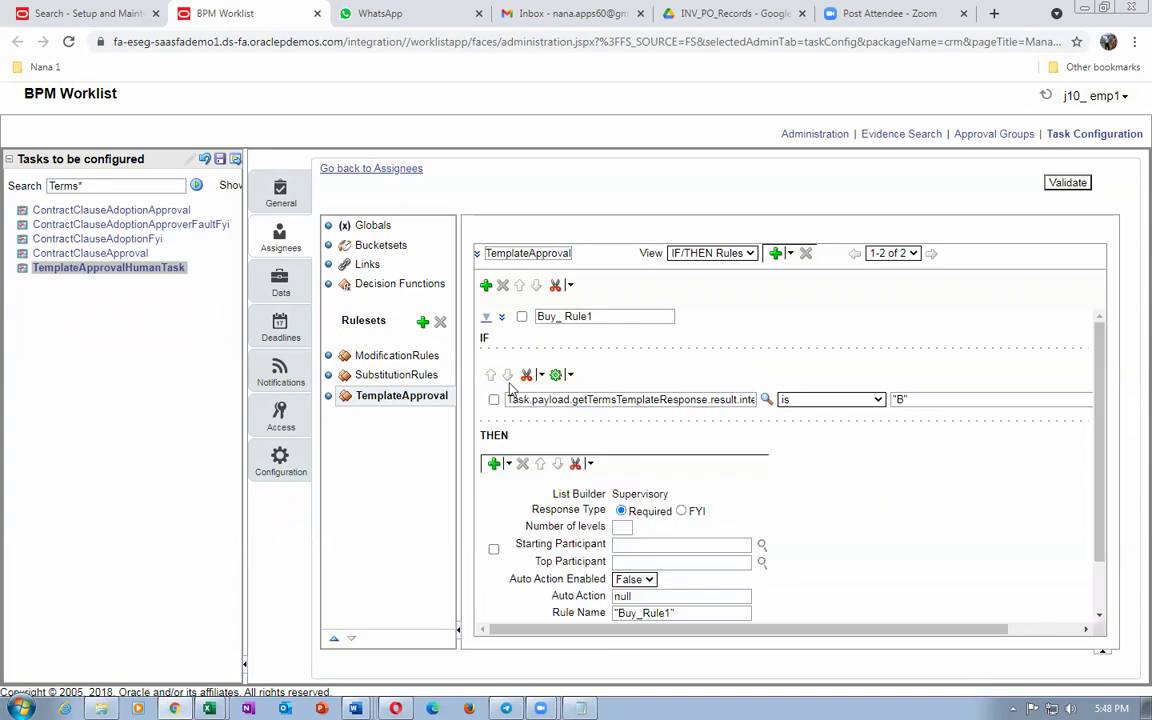
Step: Change Buy_Rule1's condition to 1 is 1 and set Number of levels to 1
left_click_drag(508, 397, 770, 415)
key("BackSpace")
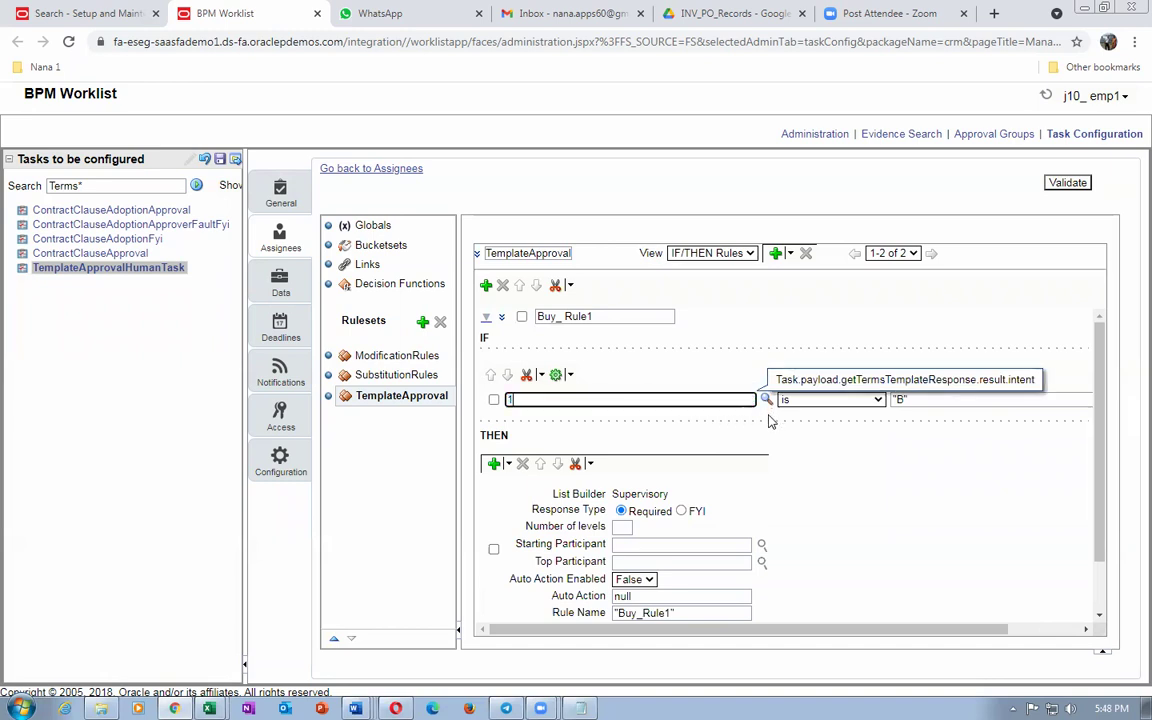
type("1")
left_click(945, 400)
type("1")
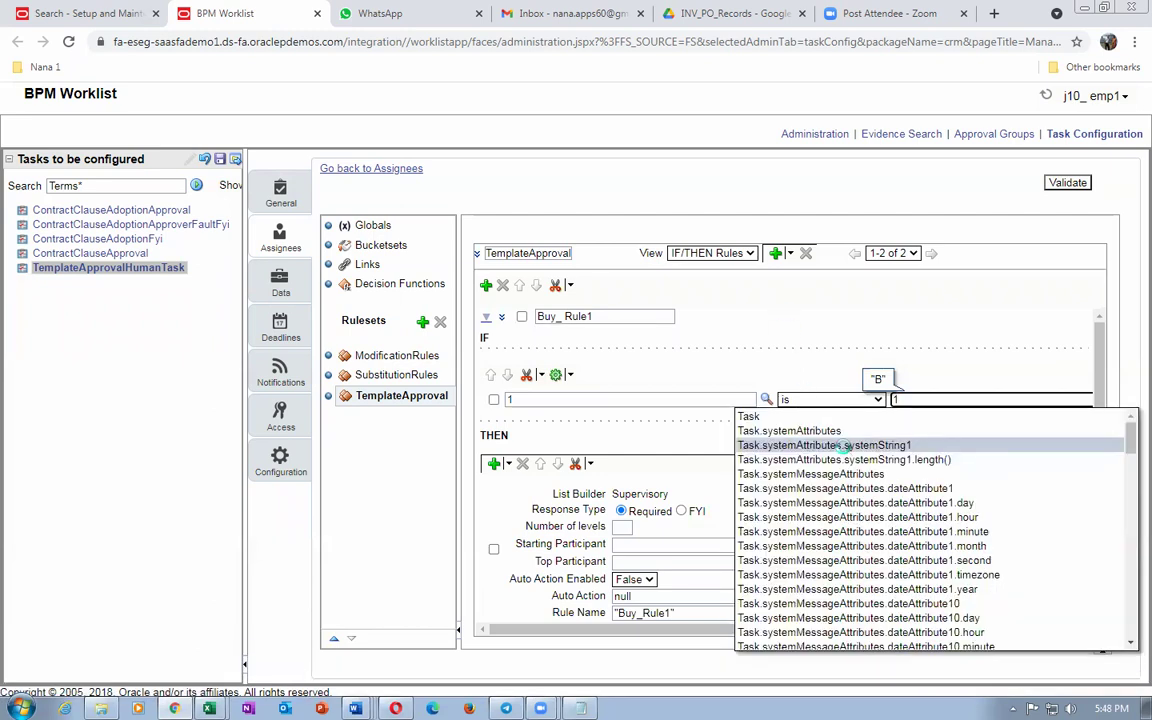
key("Return")
left_click(925, 400)
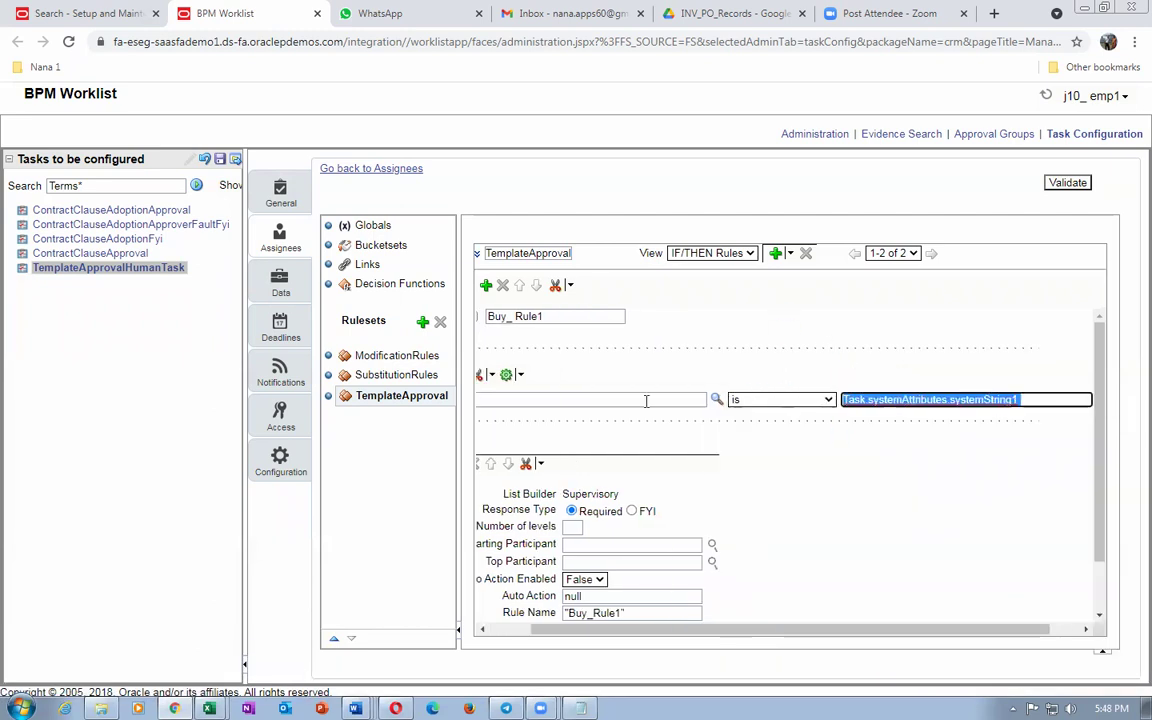
type("1")
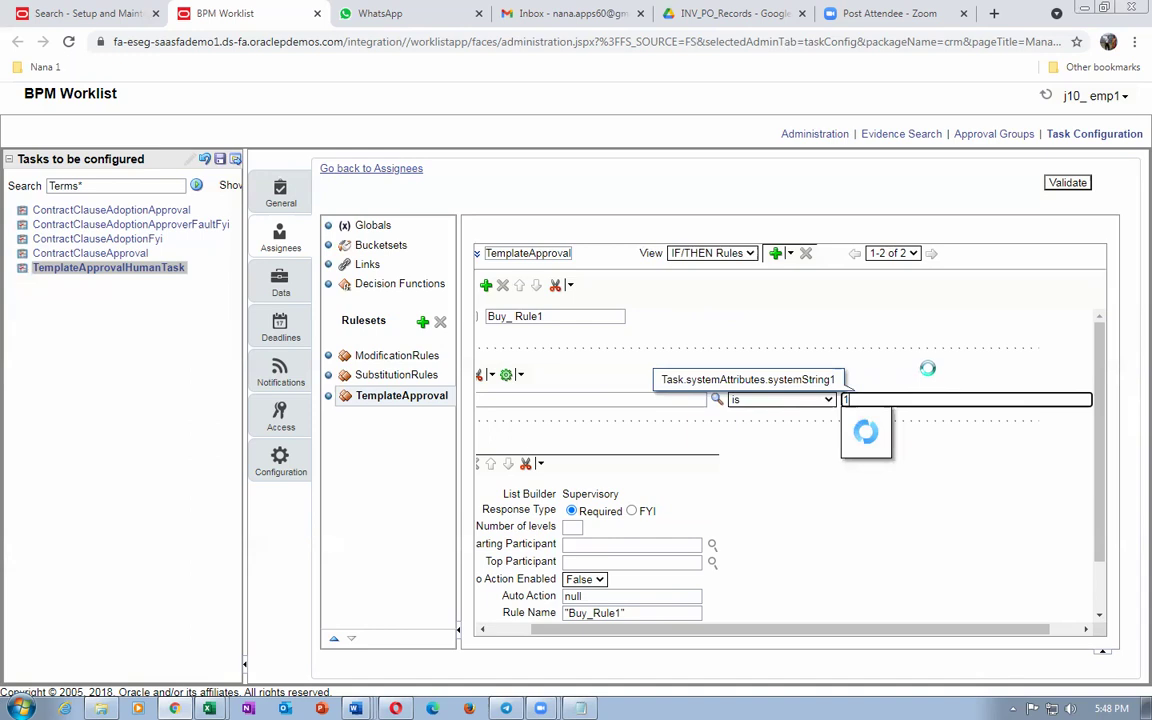
left_click(928, 372)
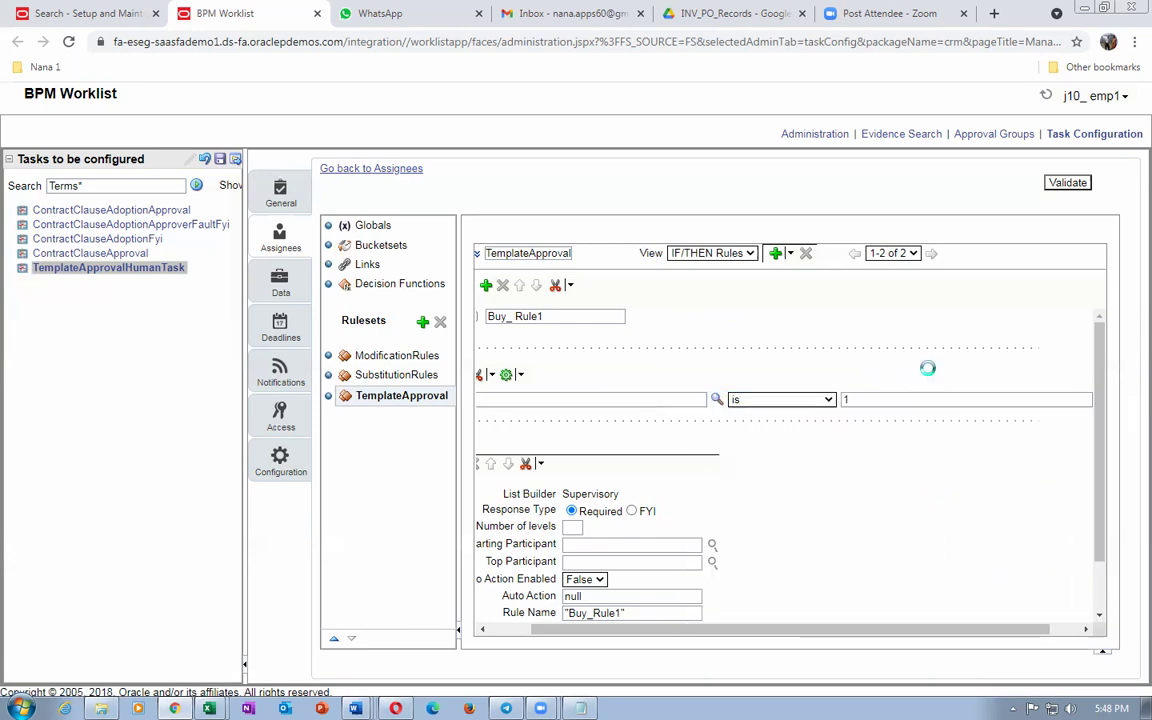
left_click_drag(658, 632, 548, 643)
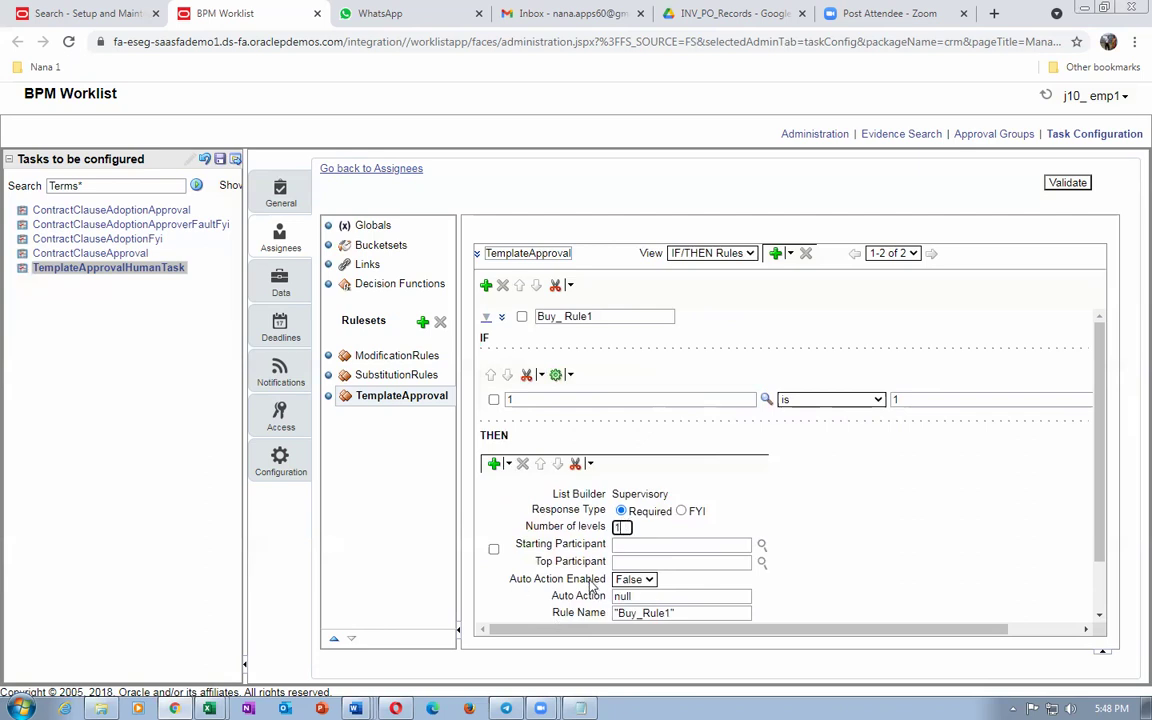
key("alt+Tab")
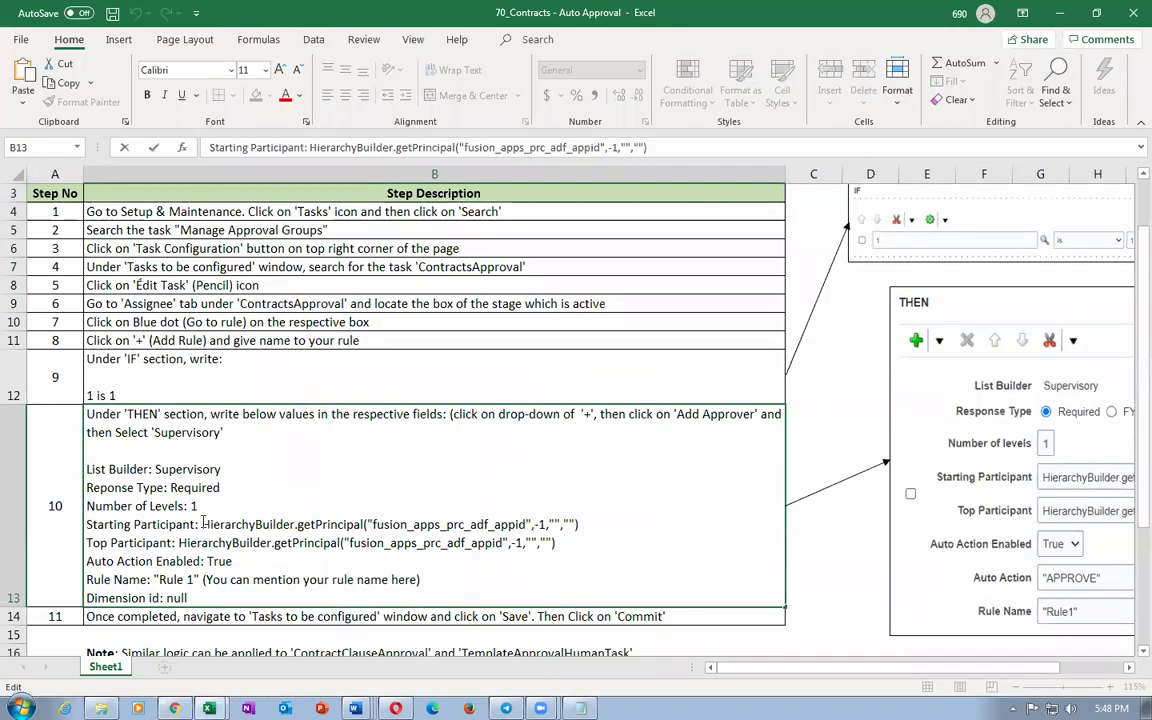
Step: Paste the HierarchyBuilder.getPrincipal expression from Excel cell B13 into Buy_Rule1's Starting Participant
left_click_drag(201, 524, 583, 526)
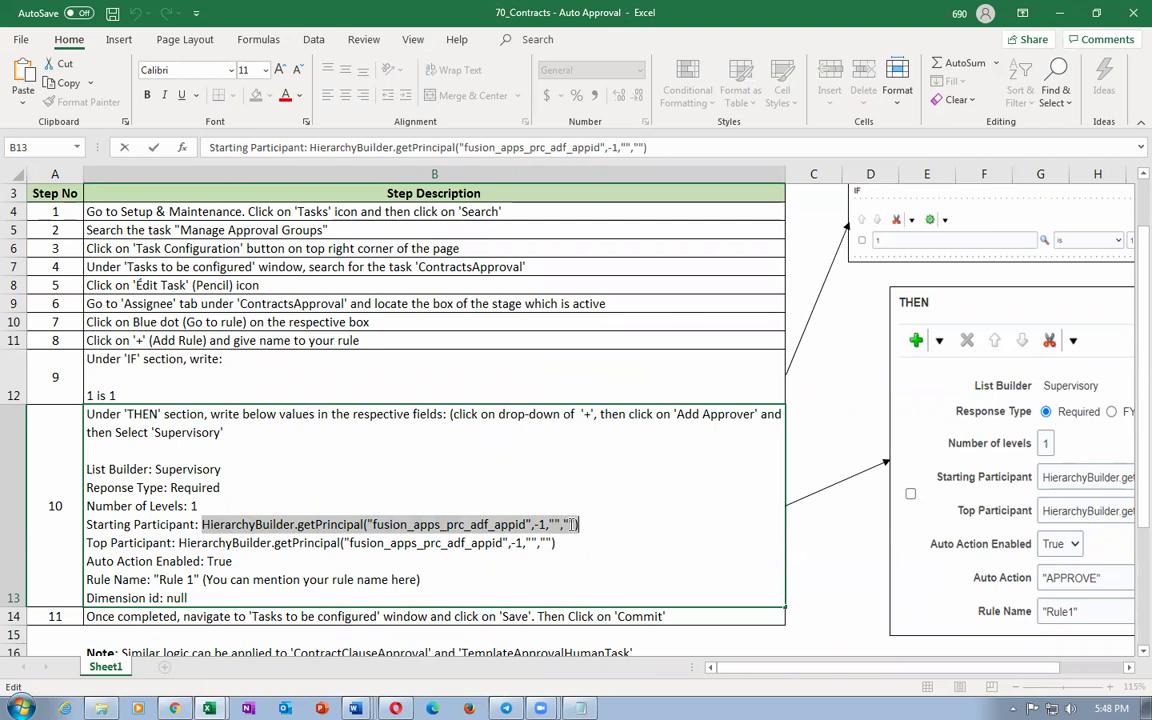
key("alt+Tab")
left_click(634, 543)
key("ctrl+v")
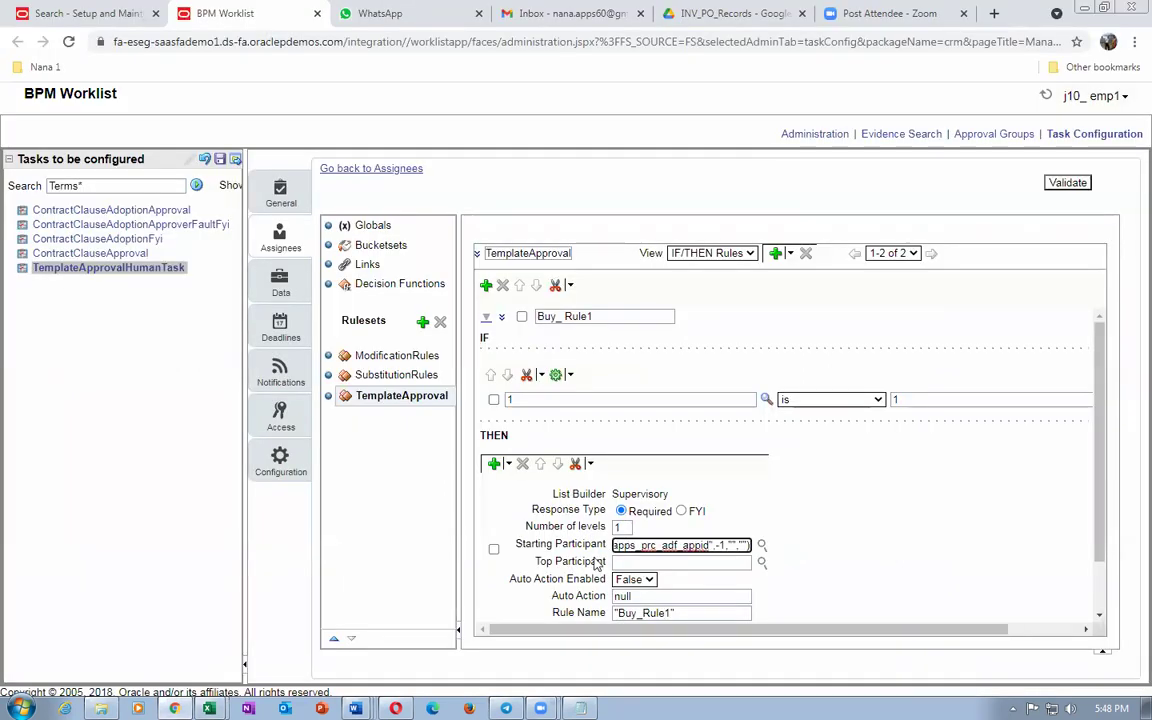
Step: Copy the Top Participant expression from cell B13 in the Excel notes
left_click(617, 562)
key("alt+Tab")
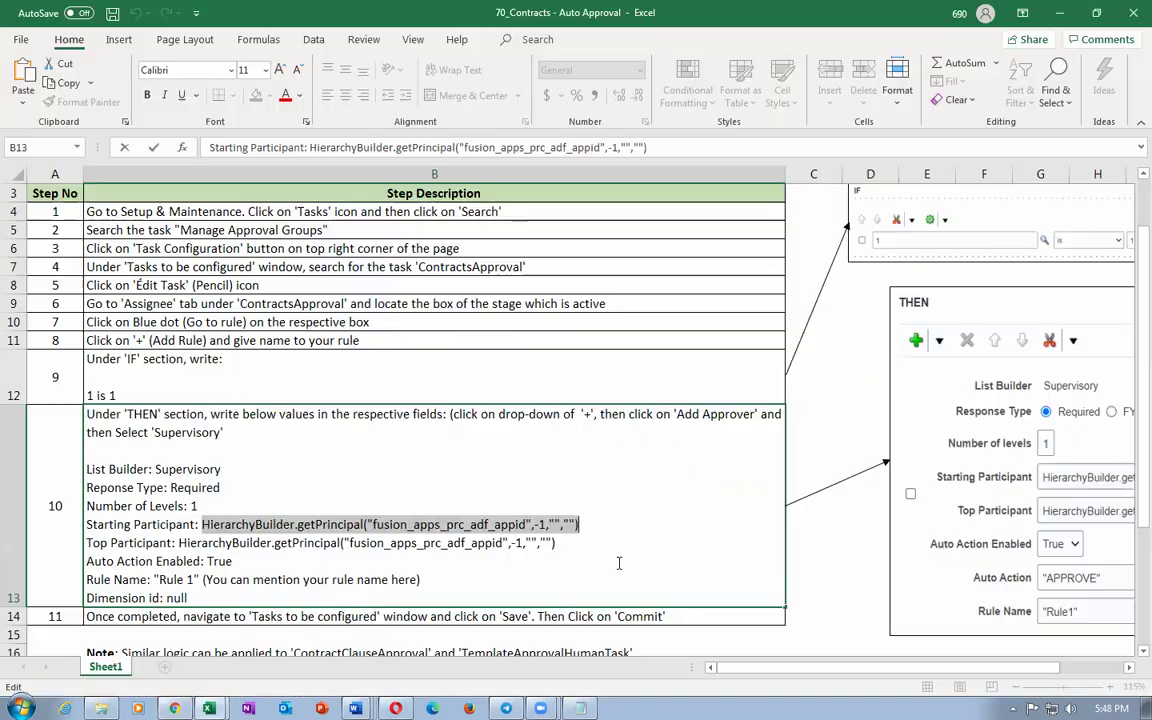
left_click_drag(179, 543, 553, 546)
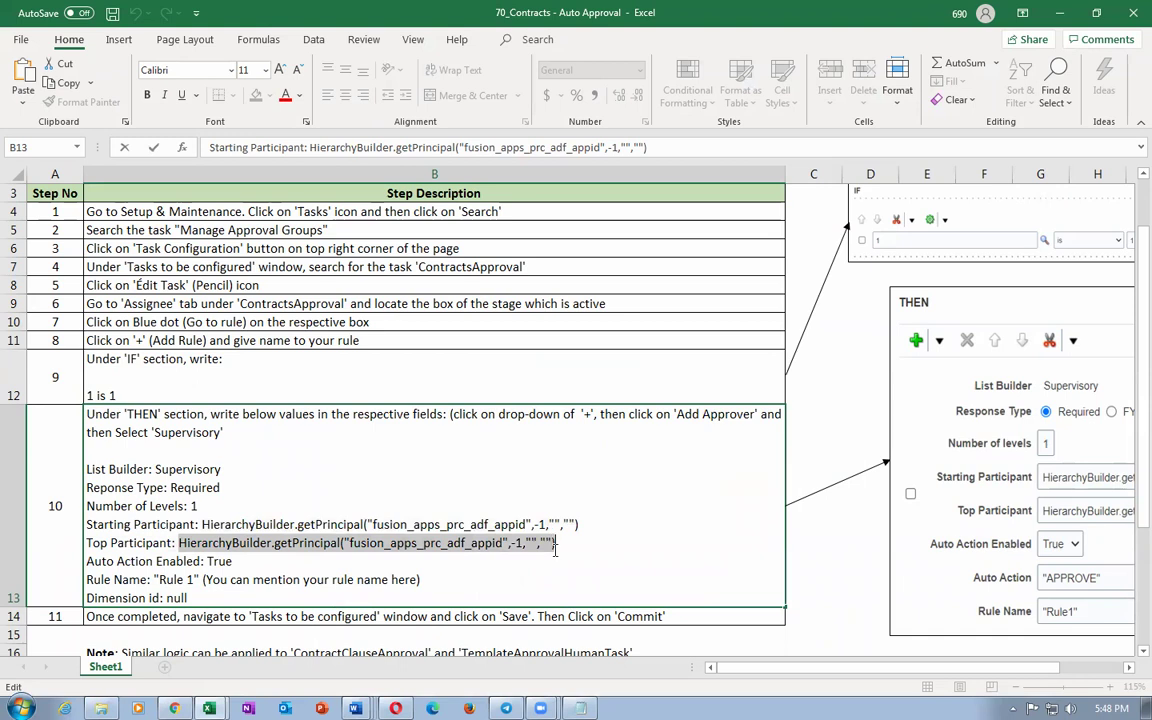
key("ctrl+c")
key("alt+Tab")
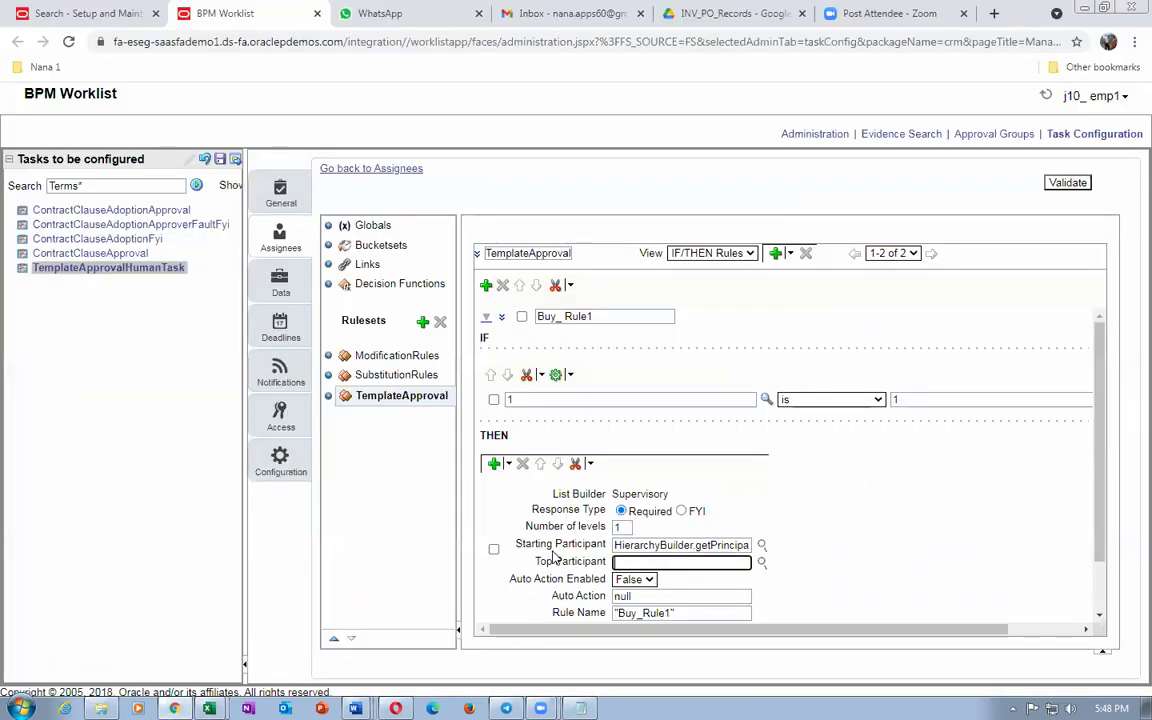
Step: Fill Top Participant with the copied expression, set Auto Action Enabled to True and Auto Action to APPROVE
key("ctrl+v")
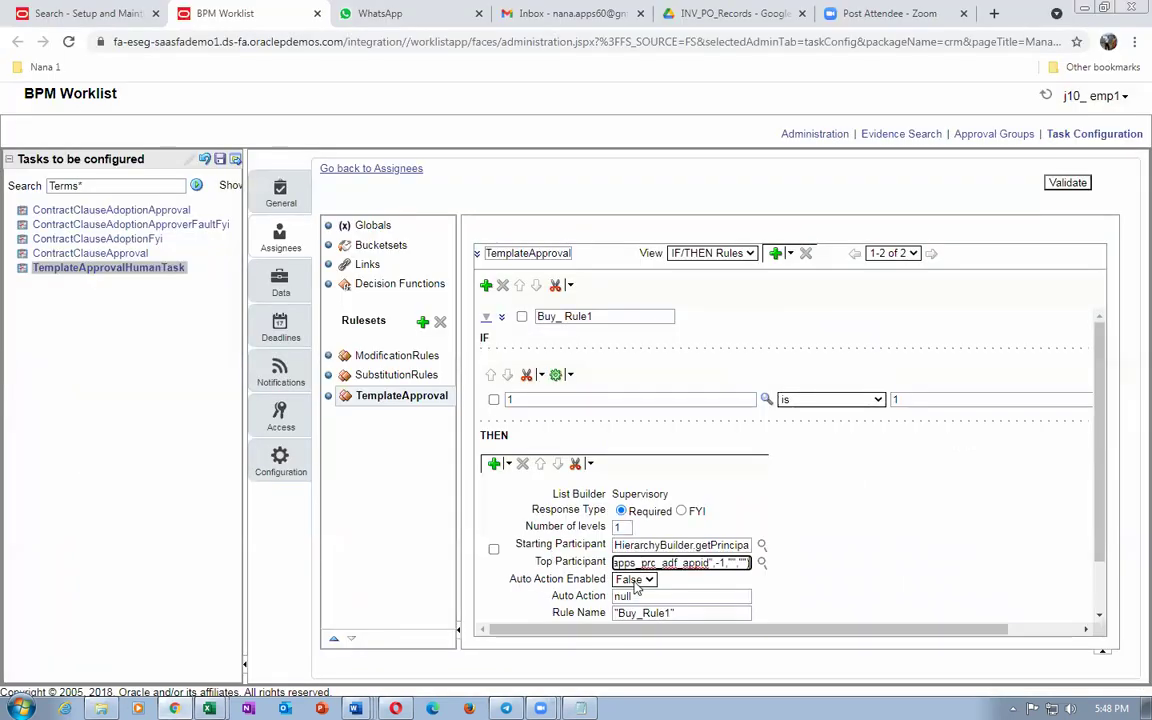
left_click(634, 581)
left_click(627, 595)
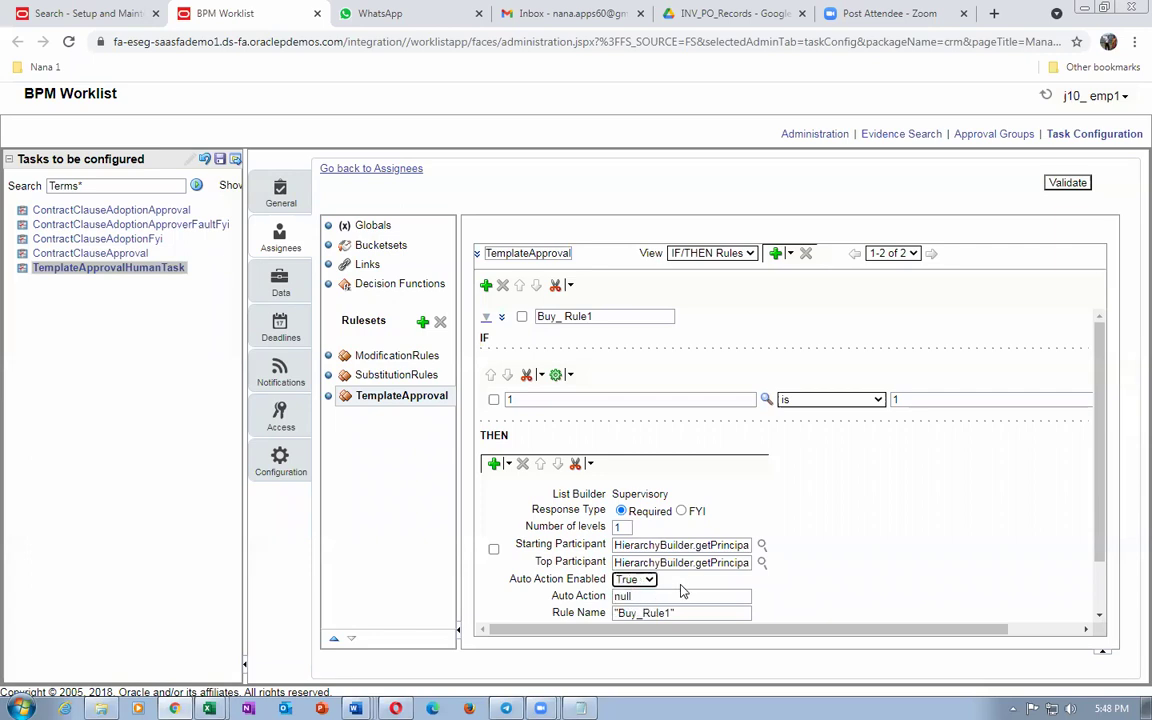
scroll(682, 591, "down", 2)
left_click(650, 537)
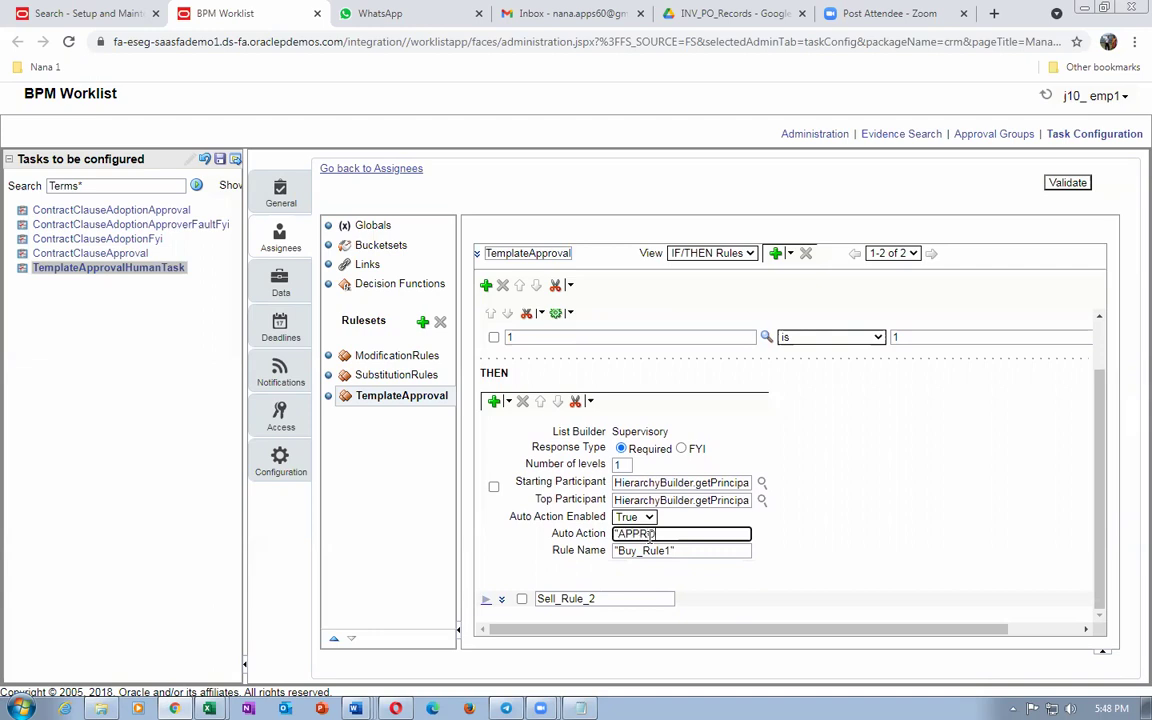
left_click(514, 571)
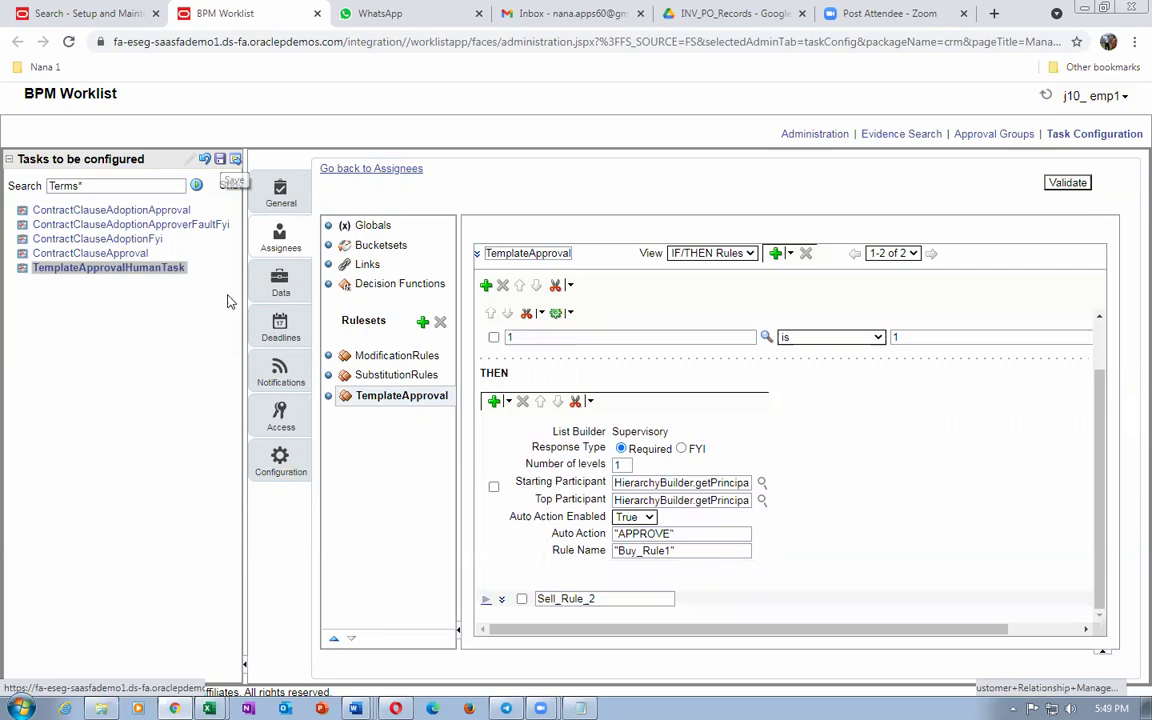
left_click(204, 158)
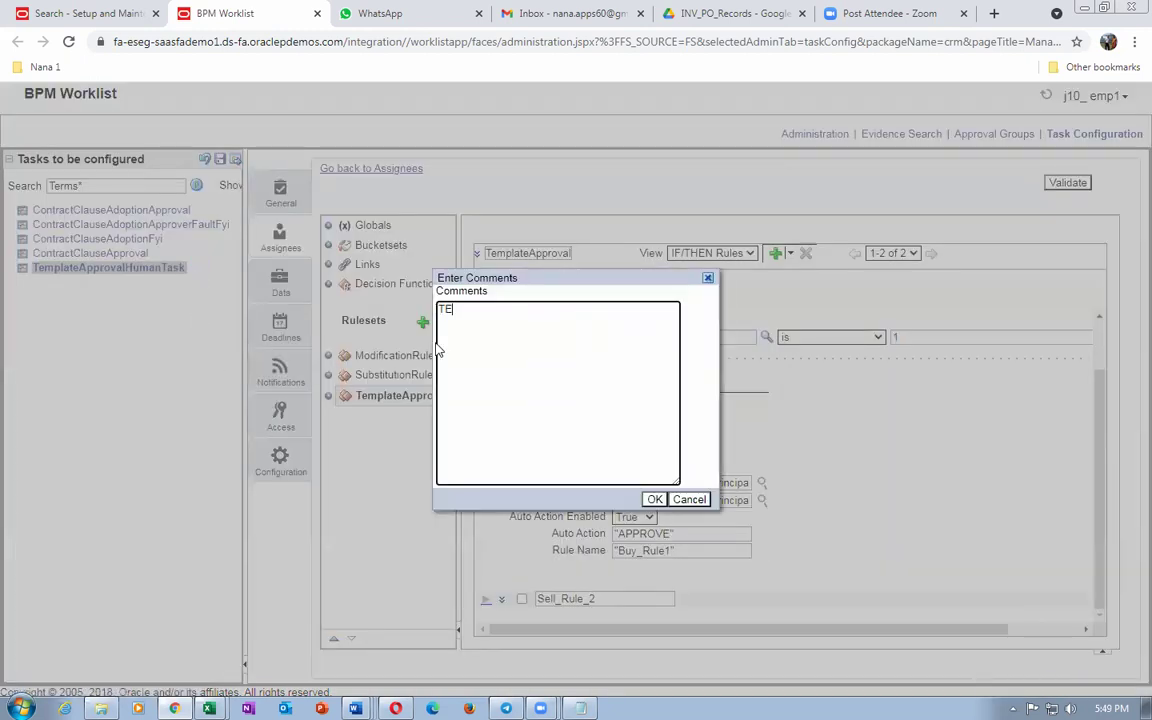
Step: Save the task configuration with the comment TEST
type("TEST")
left_click(655, 500)
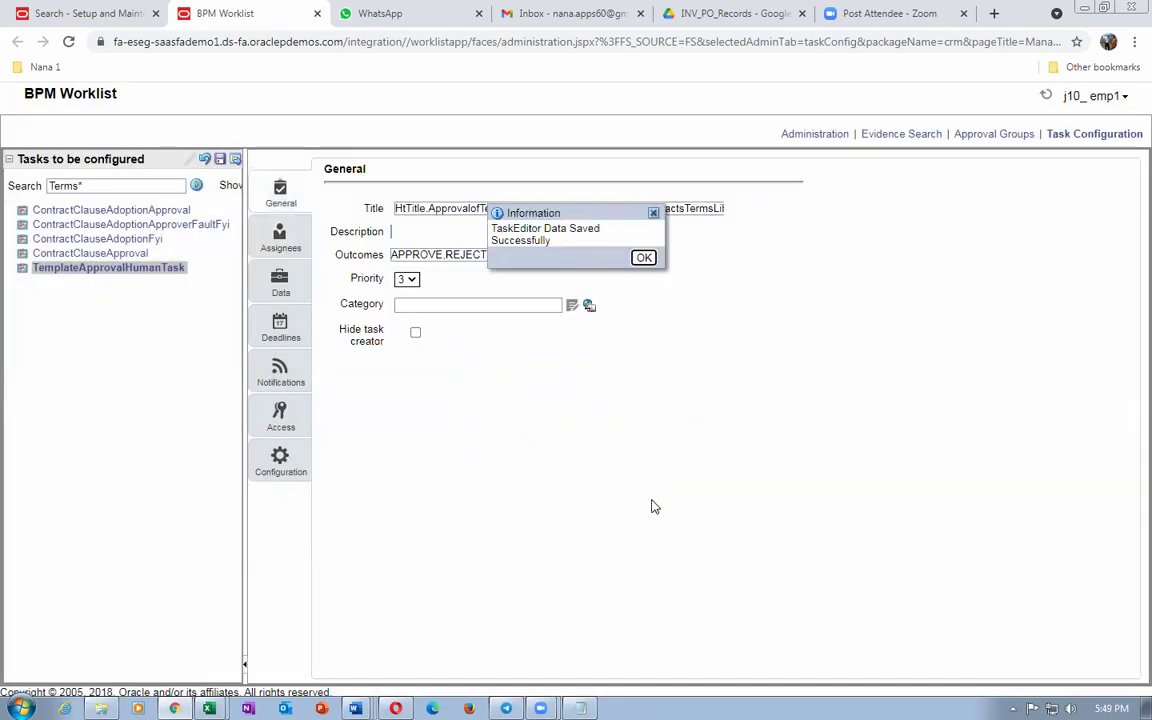
key("Return")
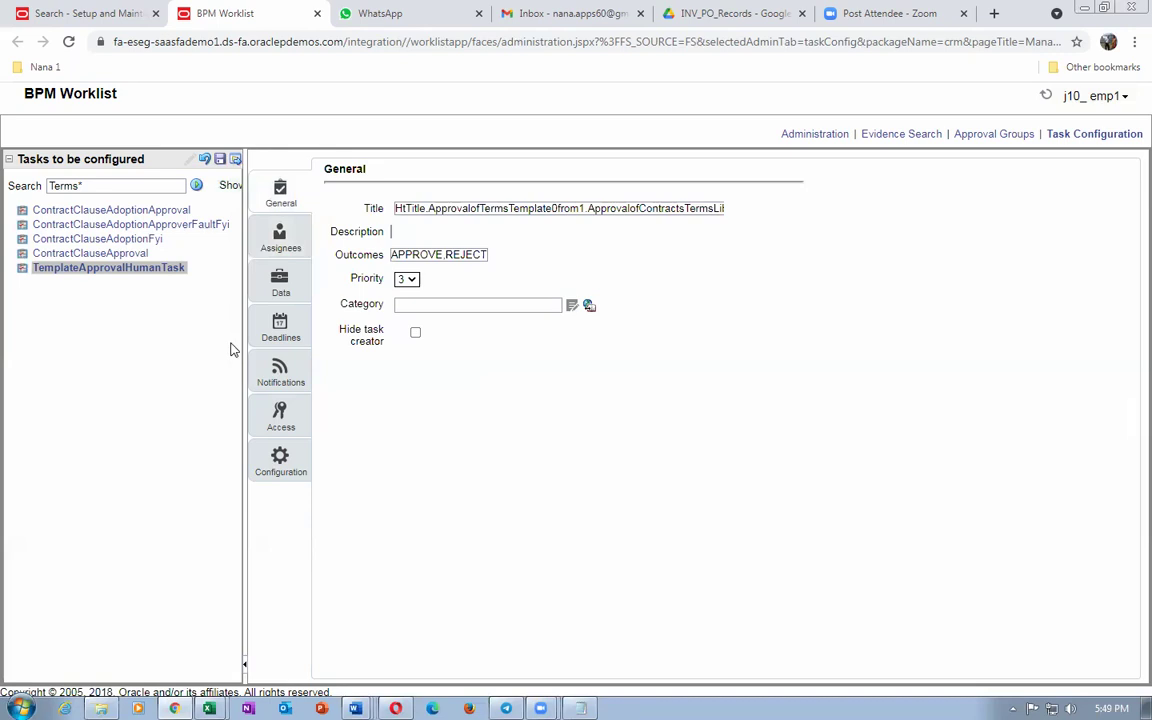
Step: Commit the TemplateApprovalHumanTask changes and reopen the approval stage's rules from the Assignees view
left_click(236, 159)
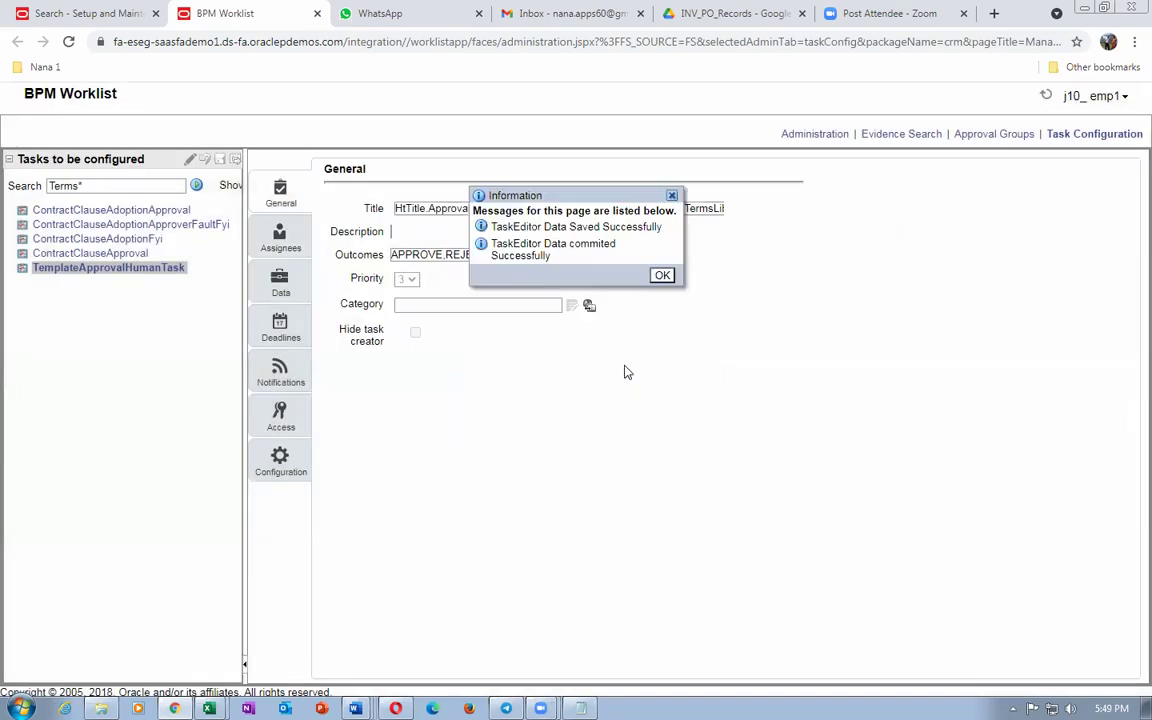
left_click(662, 276)
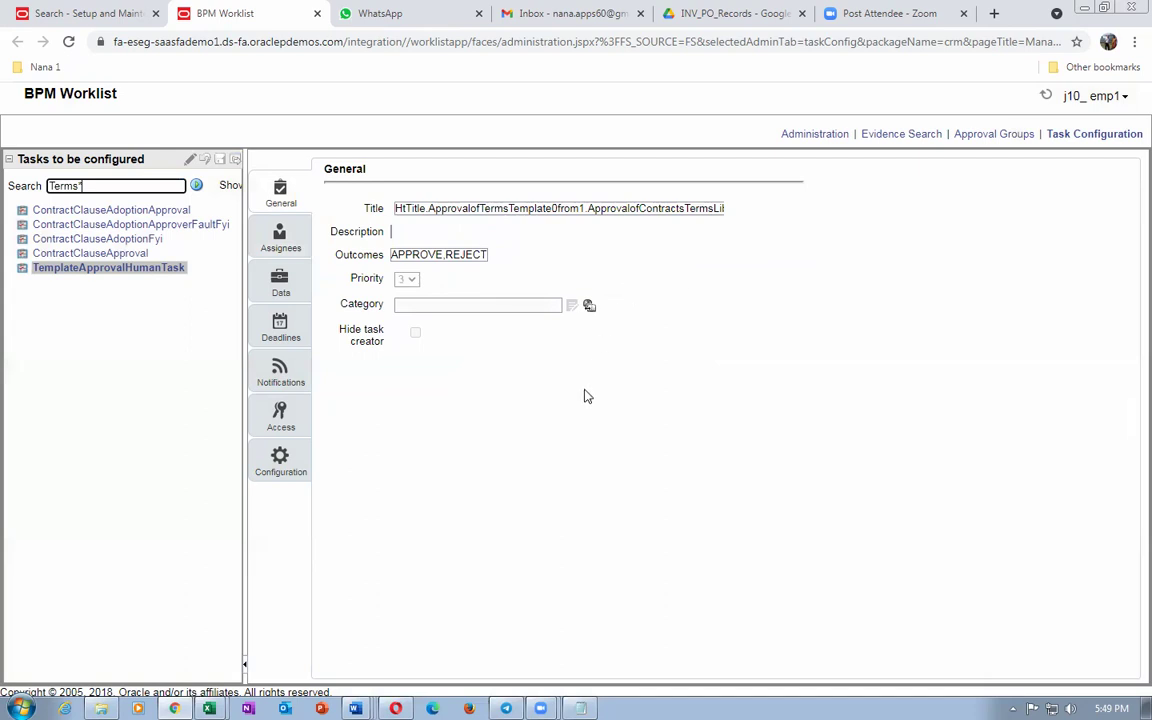
left_click(272, 233)
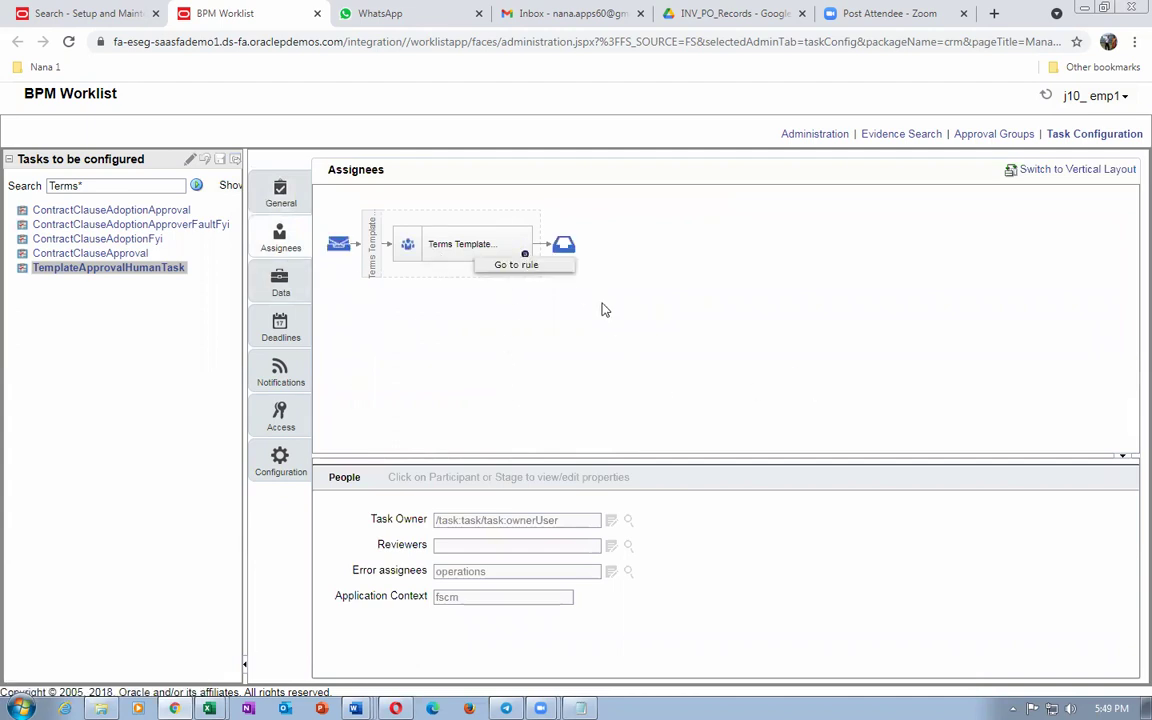
left_click(527, 266)
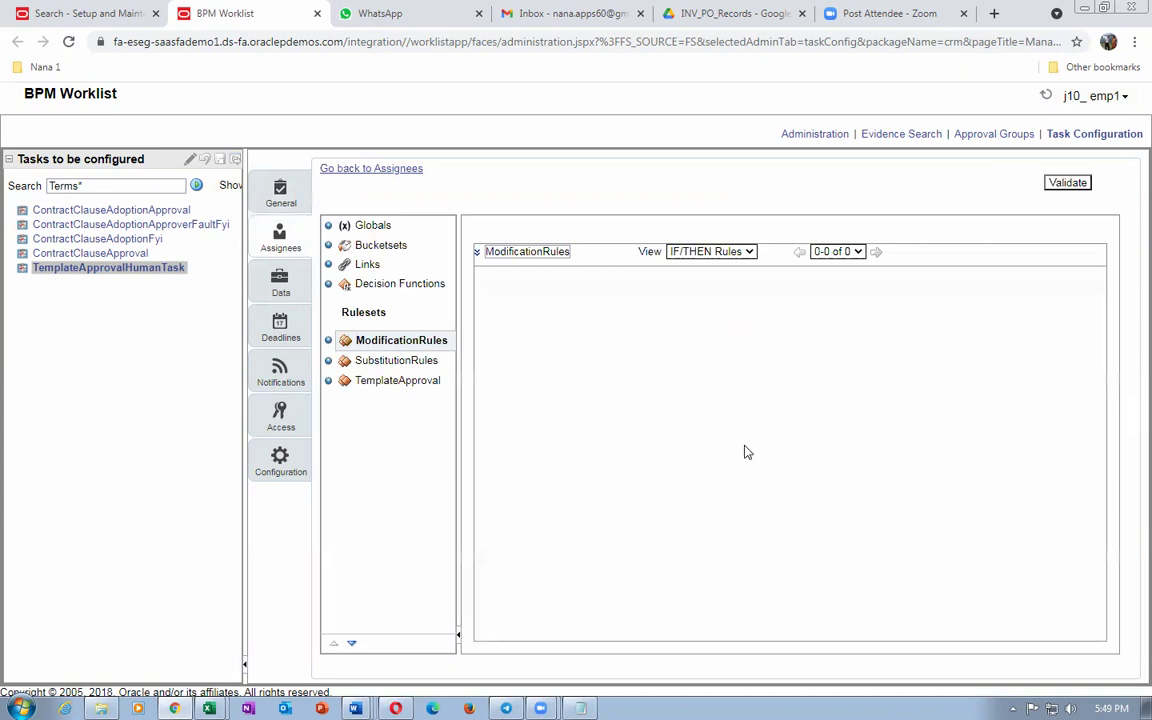
Step: Validate the TemplateApproval ruleset with Buy_Rule1 expanded, then go back to the Setup and Maintenance tab
left_click(392, 380)
left_click(484, 281)
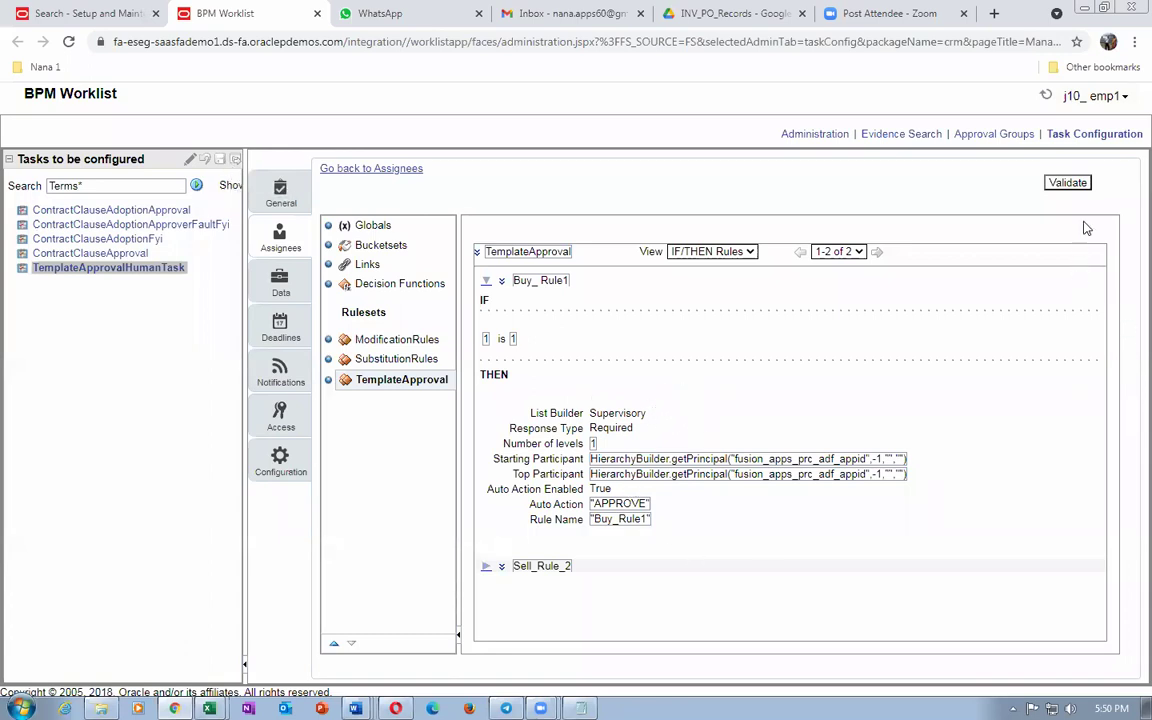
left_click(1067, 182)
left_click(1066, 182)
left_click(104, 322)
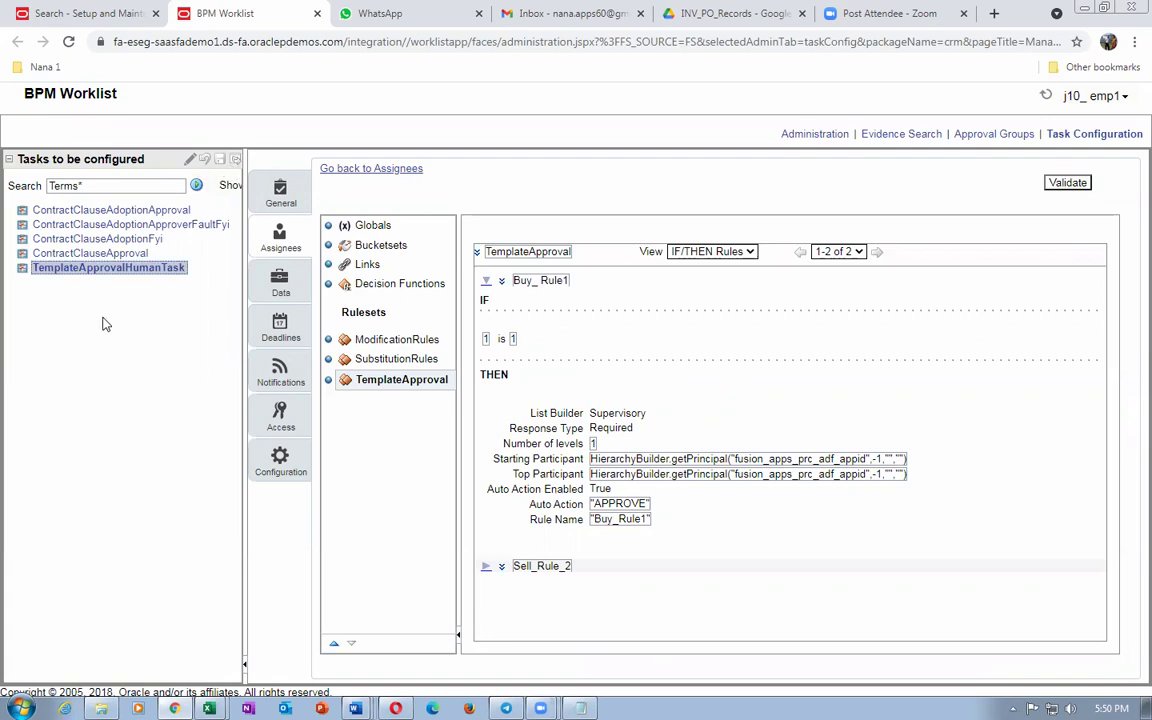
left_click(70, 15)
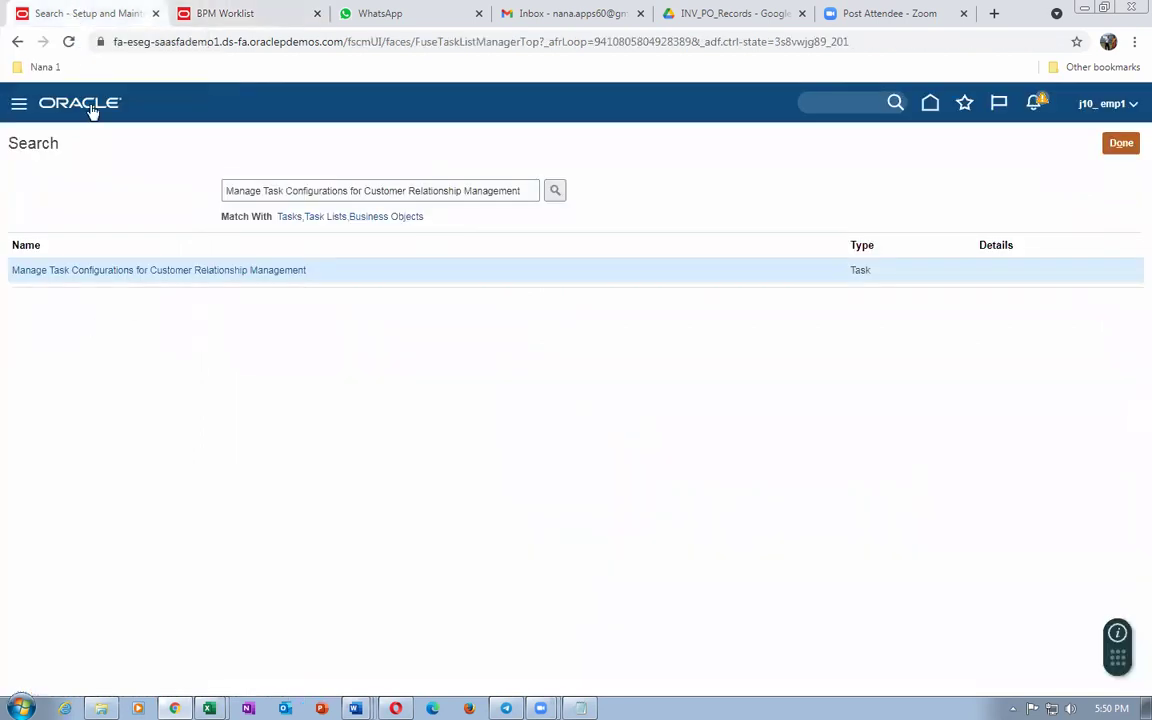
Step: Go to Contract Management's Terms Library from the home page
left_click(1121, 143)
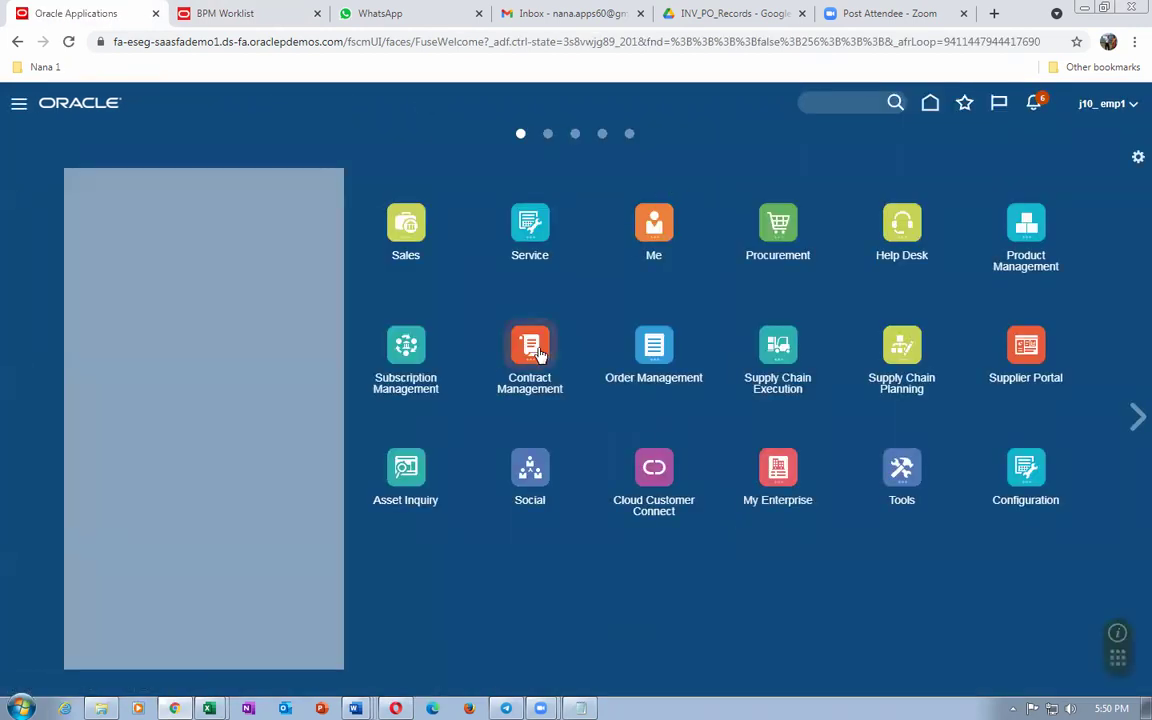
left_click(530, 345)
left_click(586, 446)
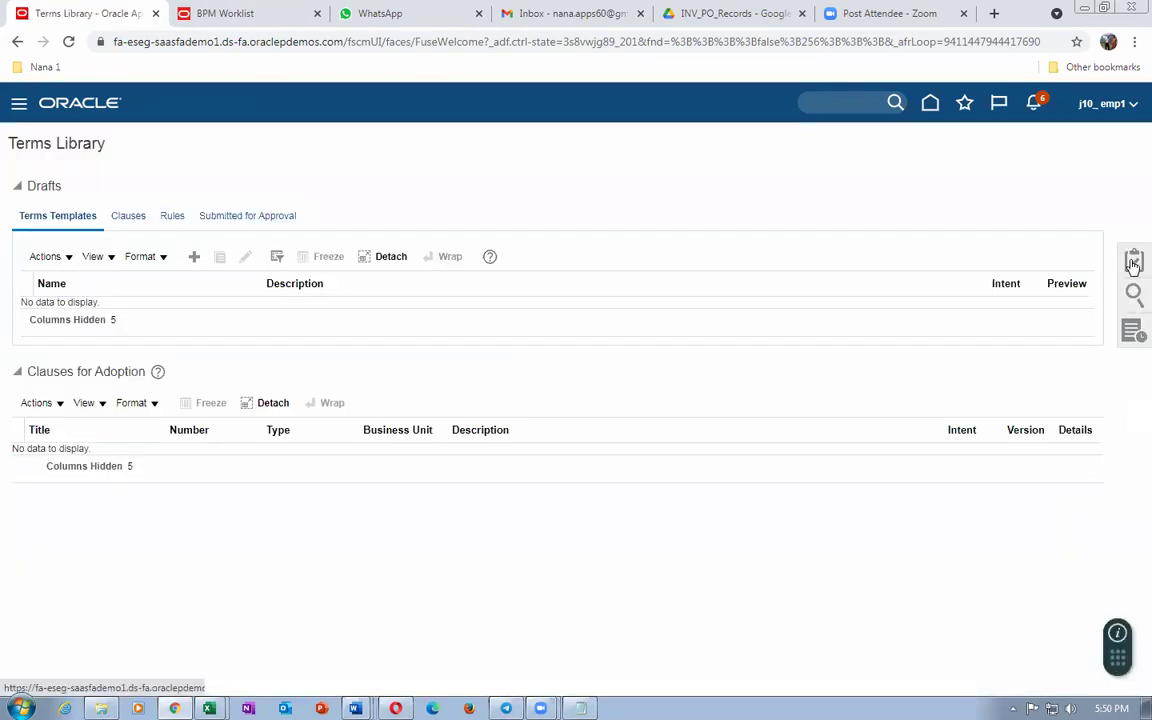
Step: Start a new question named j10, then cancel it without saving
left_click(1133, 263)
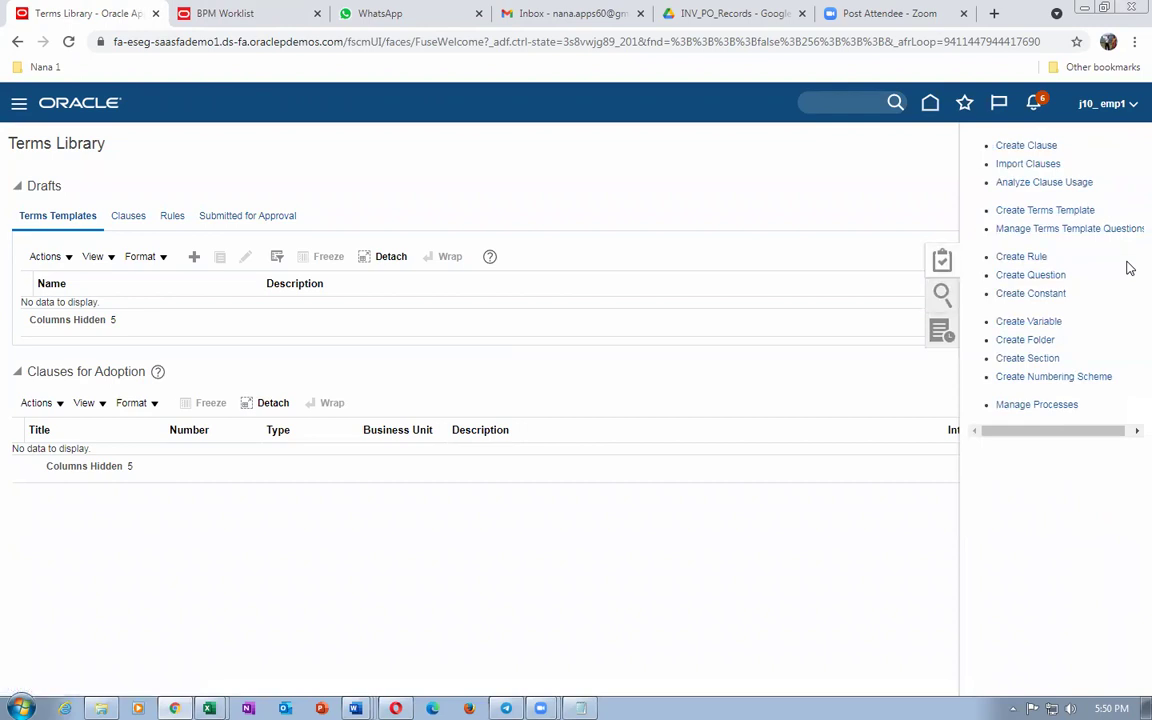
left_click(1034, 278)
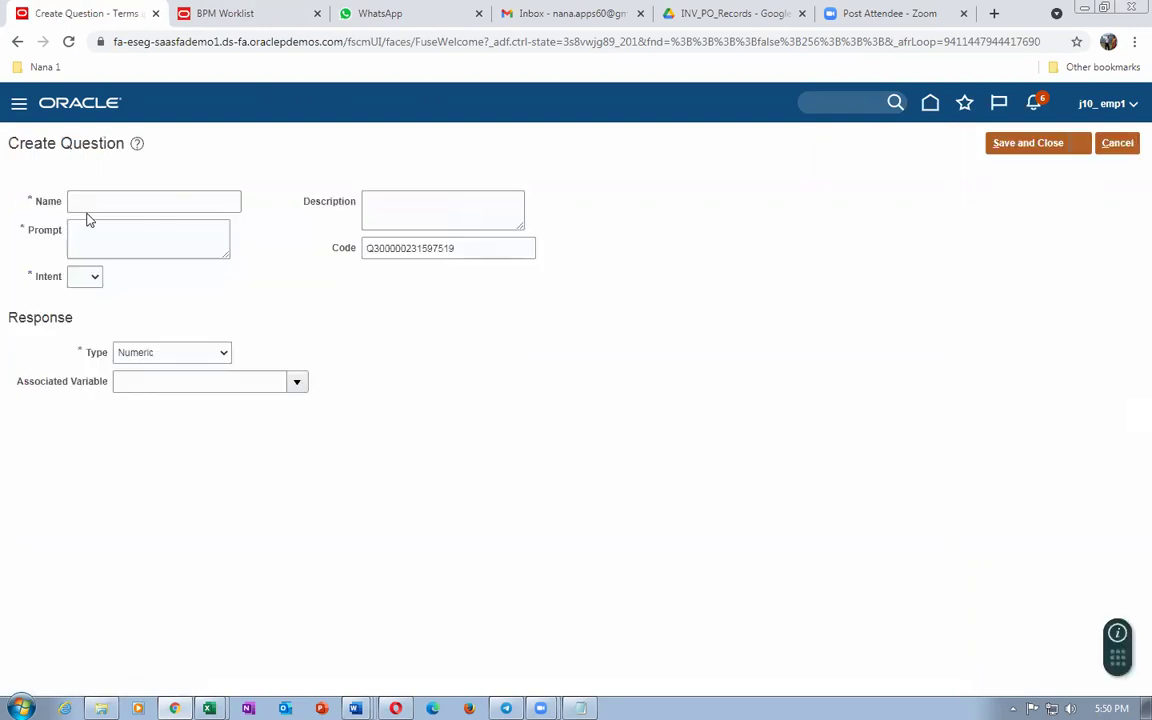
left_click(86, 199)
type("j10")
key("Tab")
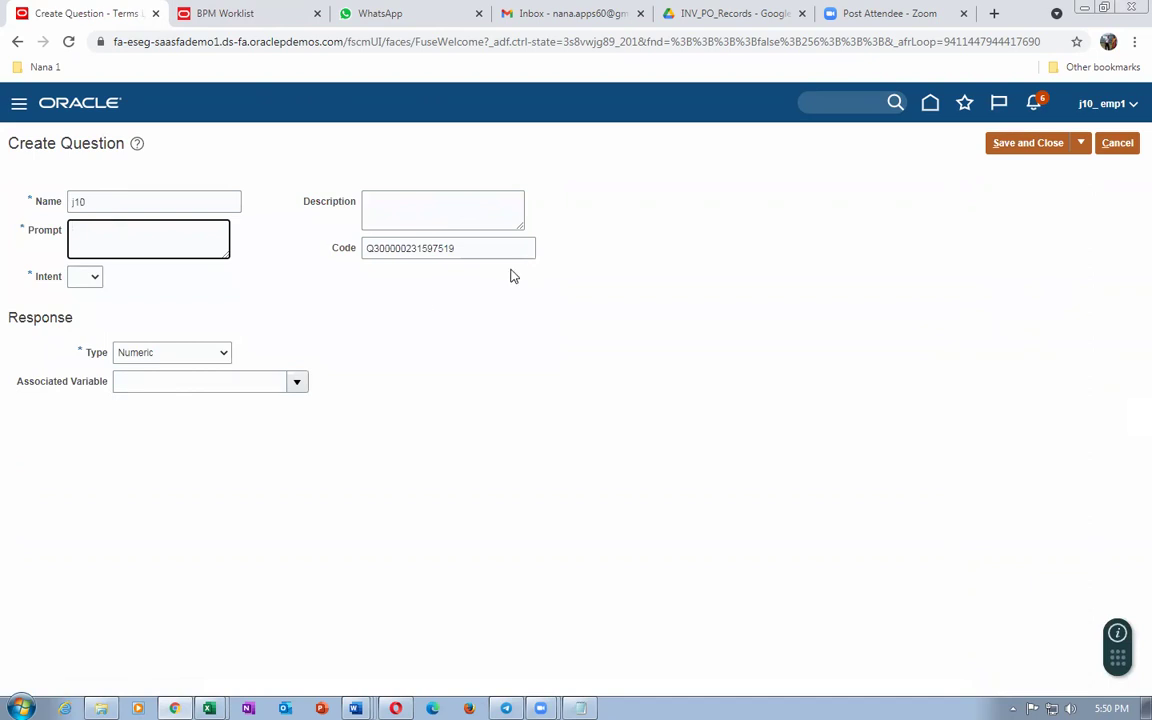
left_click(1117, 143)
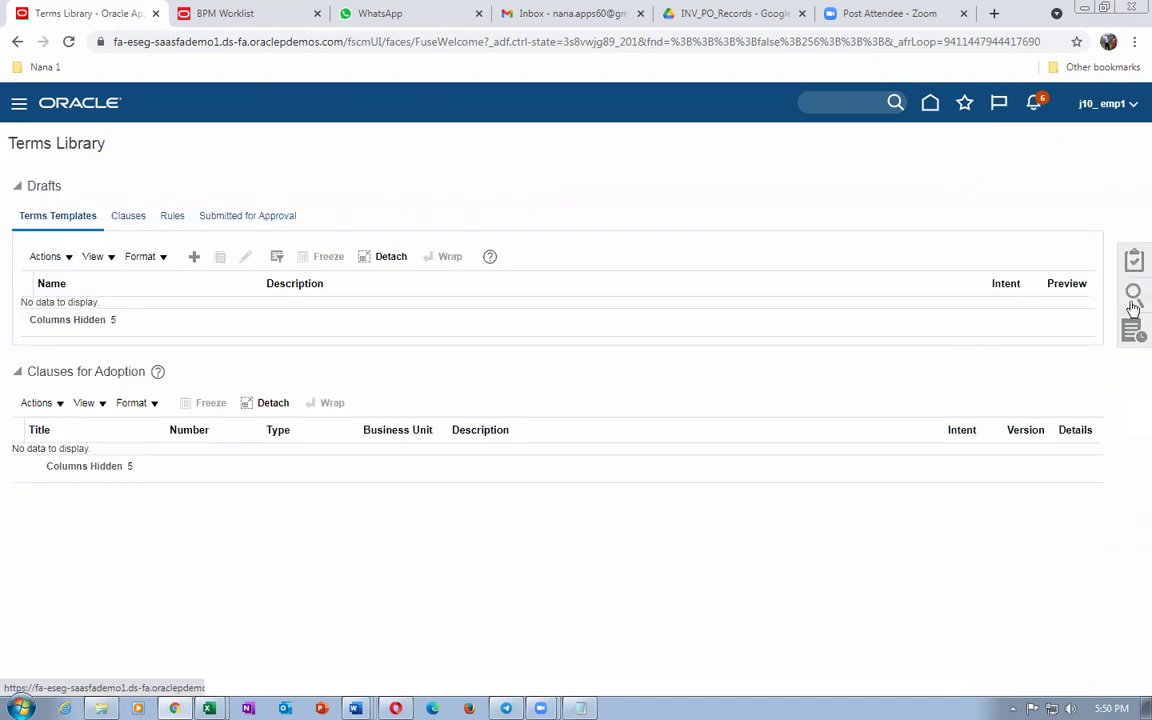
left_click(1133, 298)
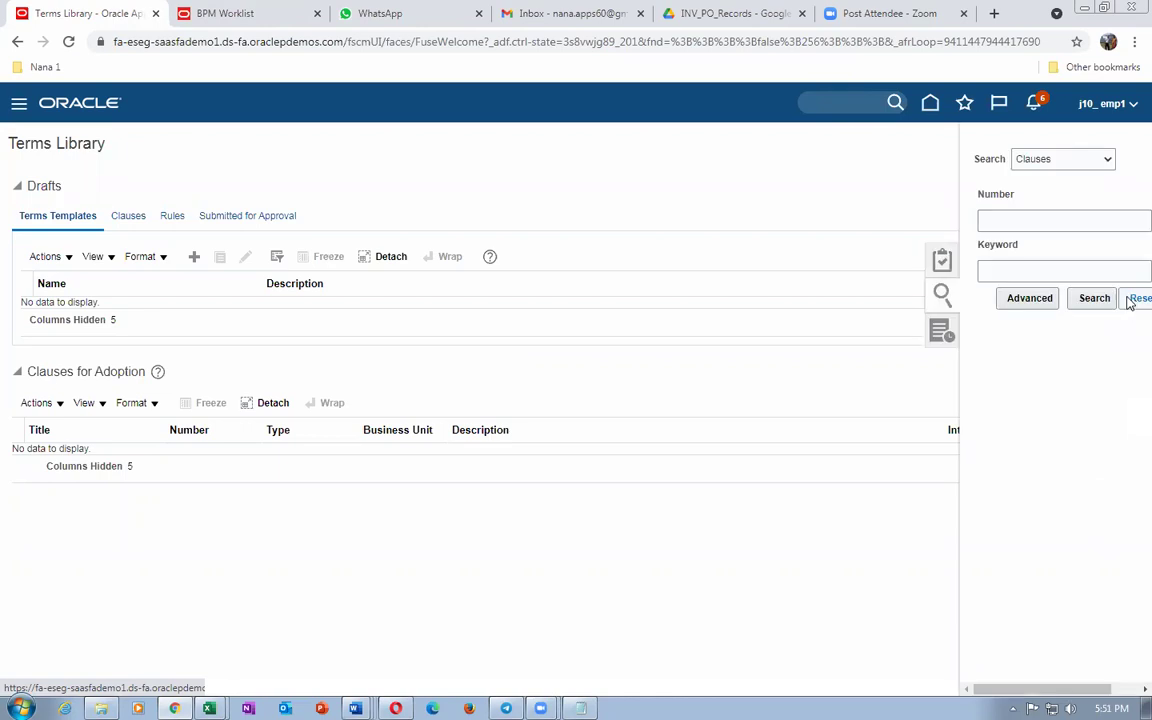
left_click(1048, 162)
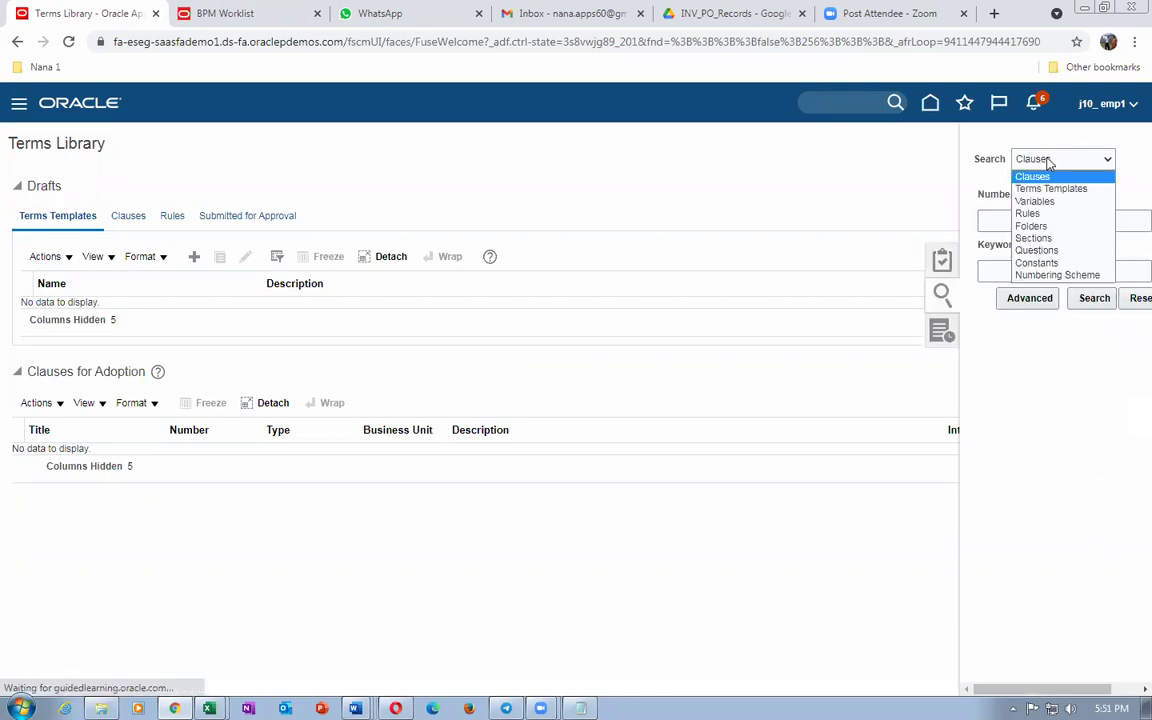
left_click(1048, 224)
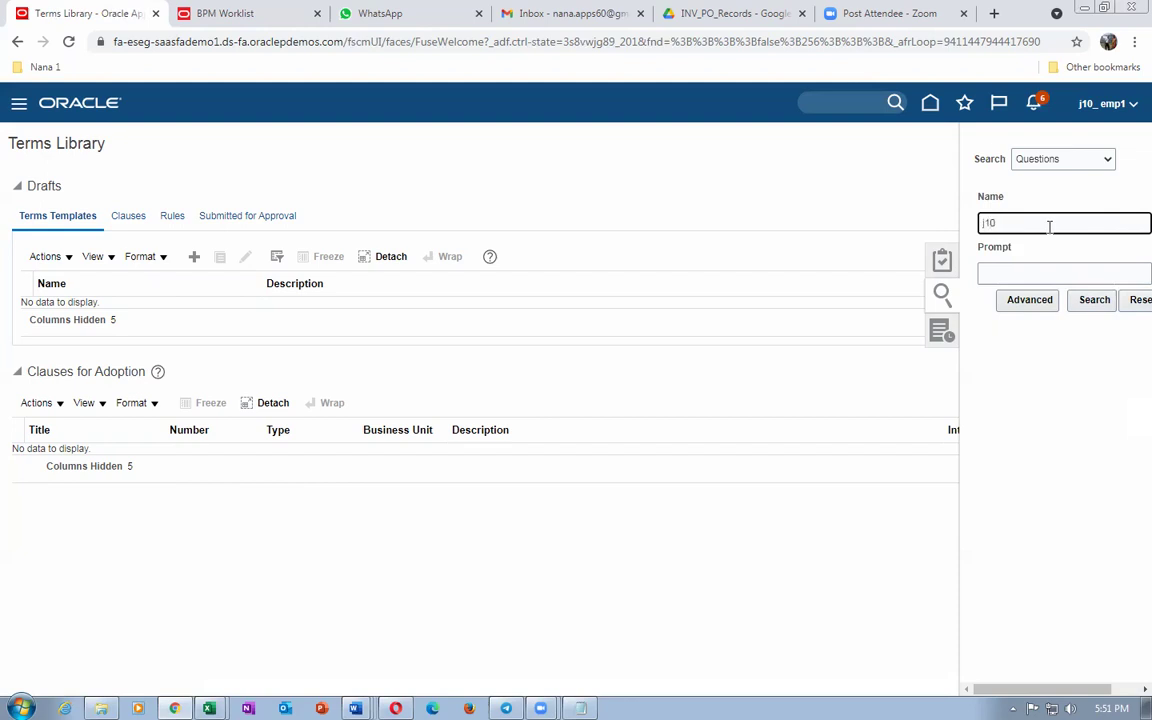
type("j10")
left_click(1080, 300)
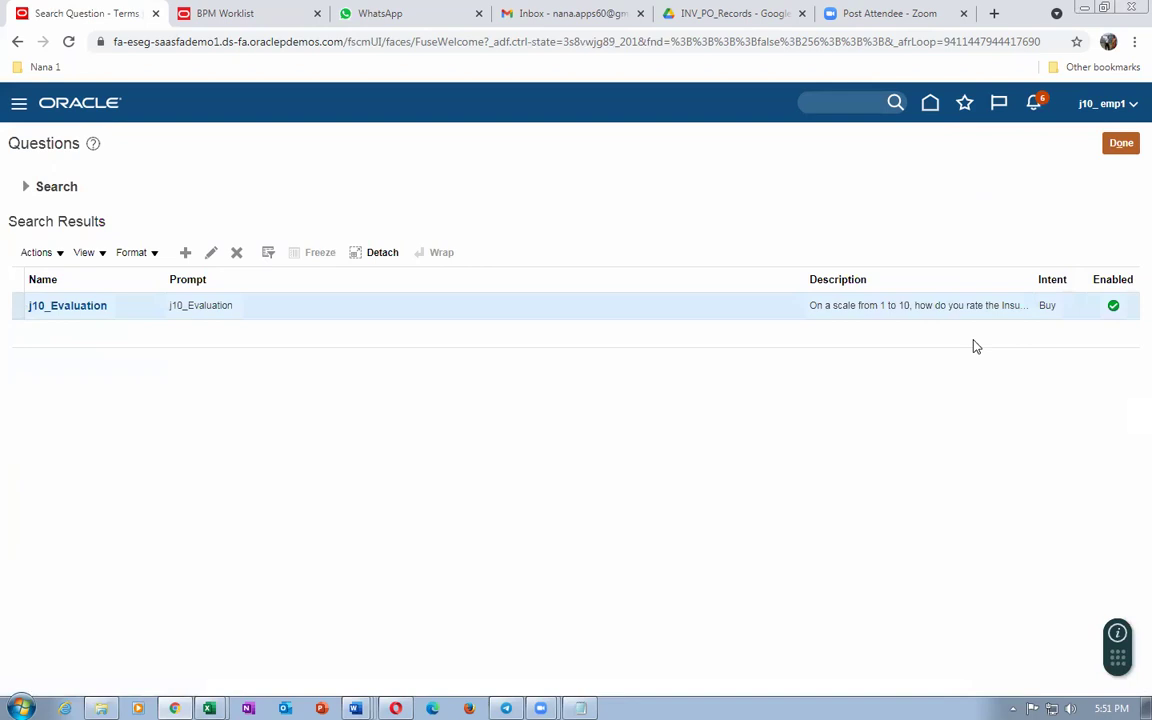
left_click(211, 252)
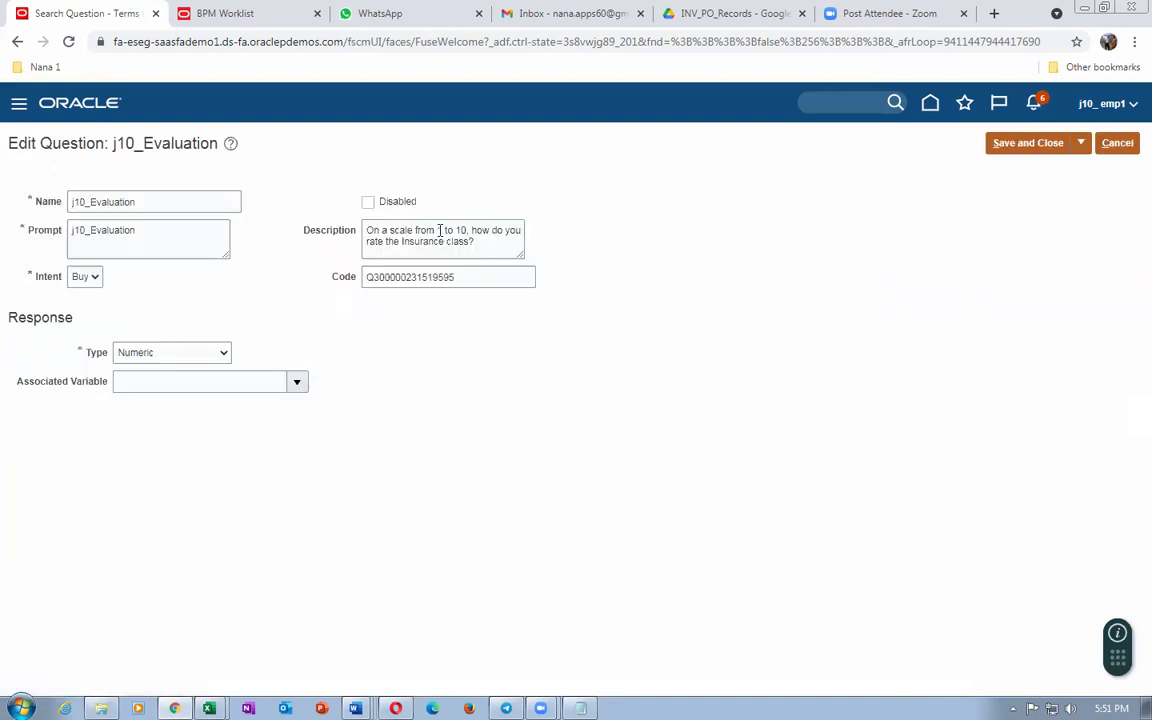
left_click_drag(476, 246, 358, 230)
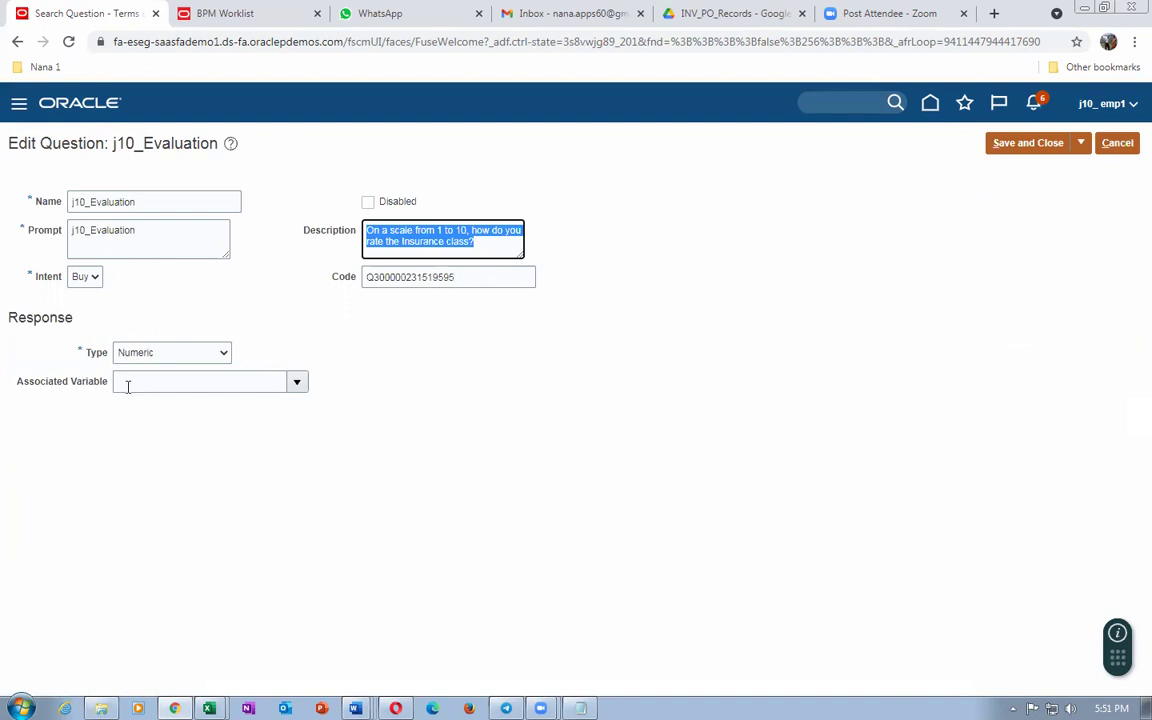
left_click(223, 317)
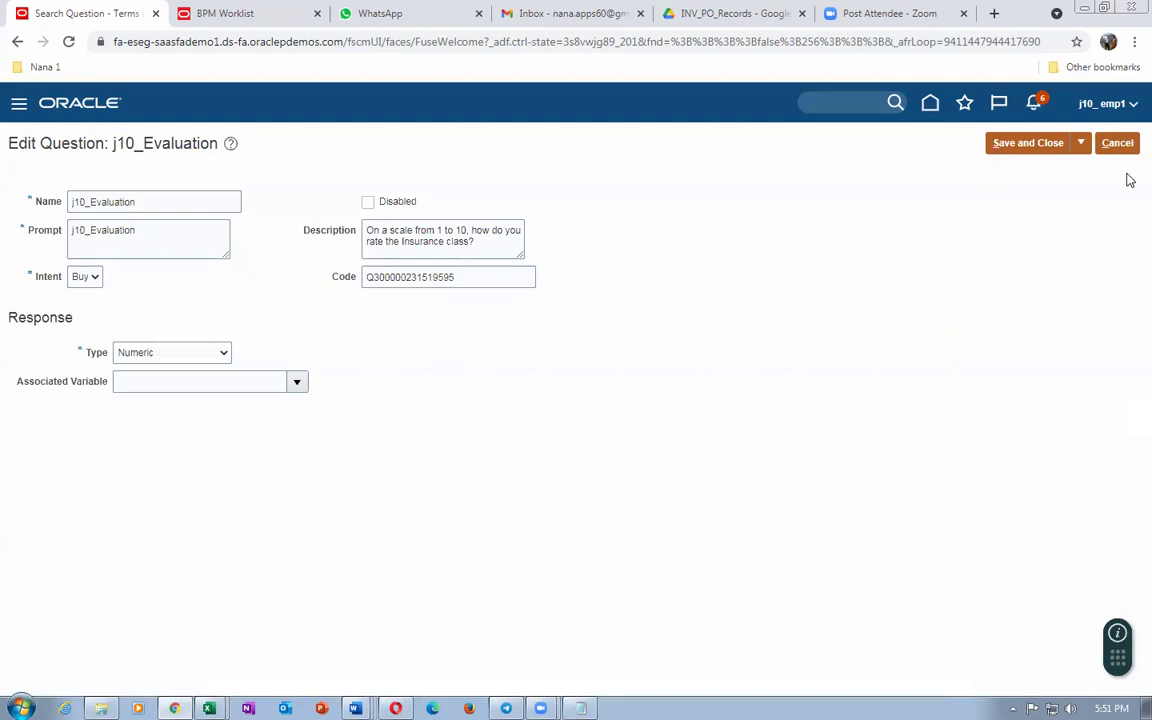
left_click(1117, 143)
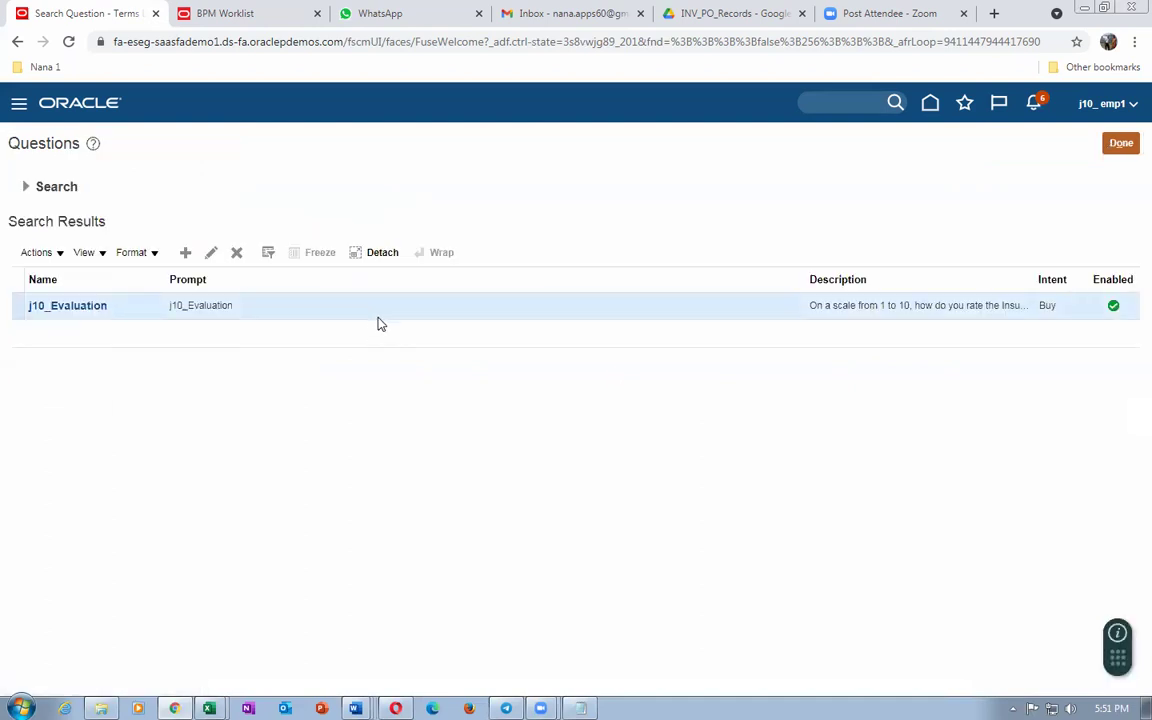
left_click(1121, 144)
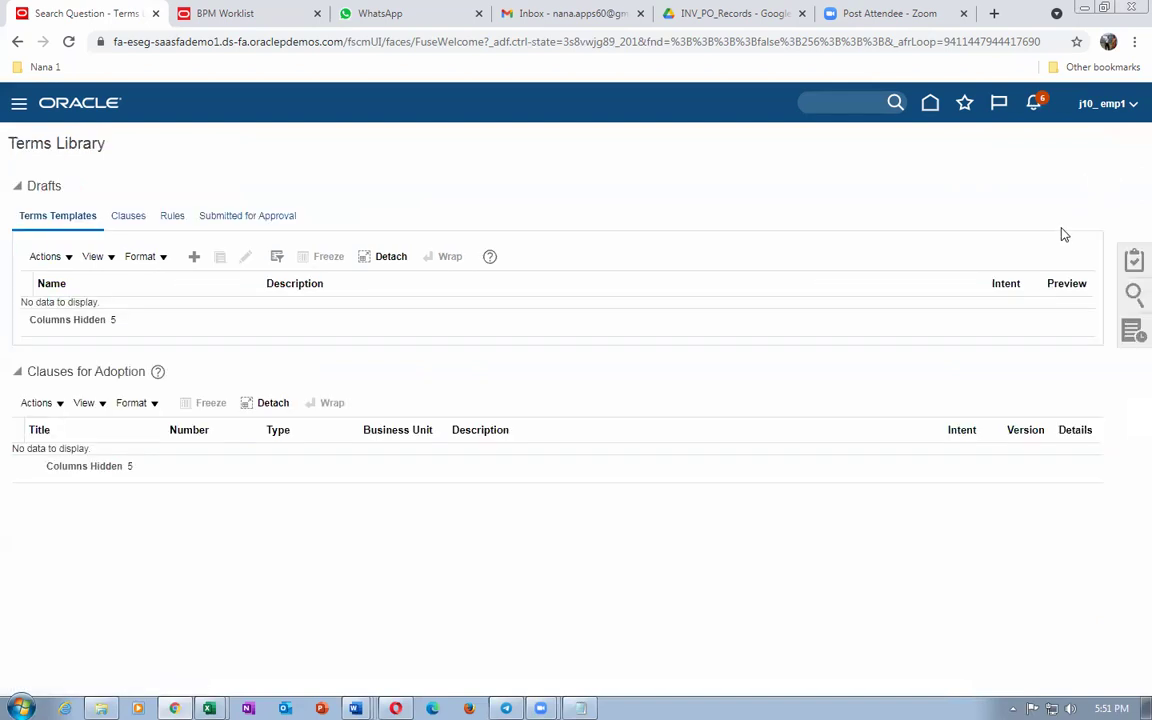
left_click(1133, 262)
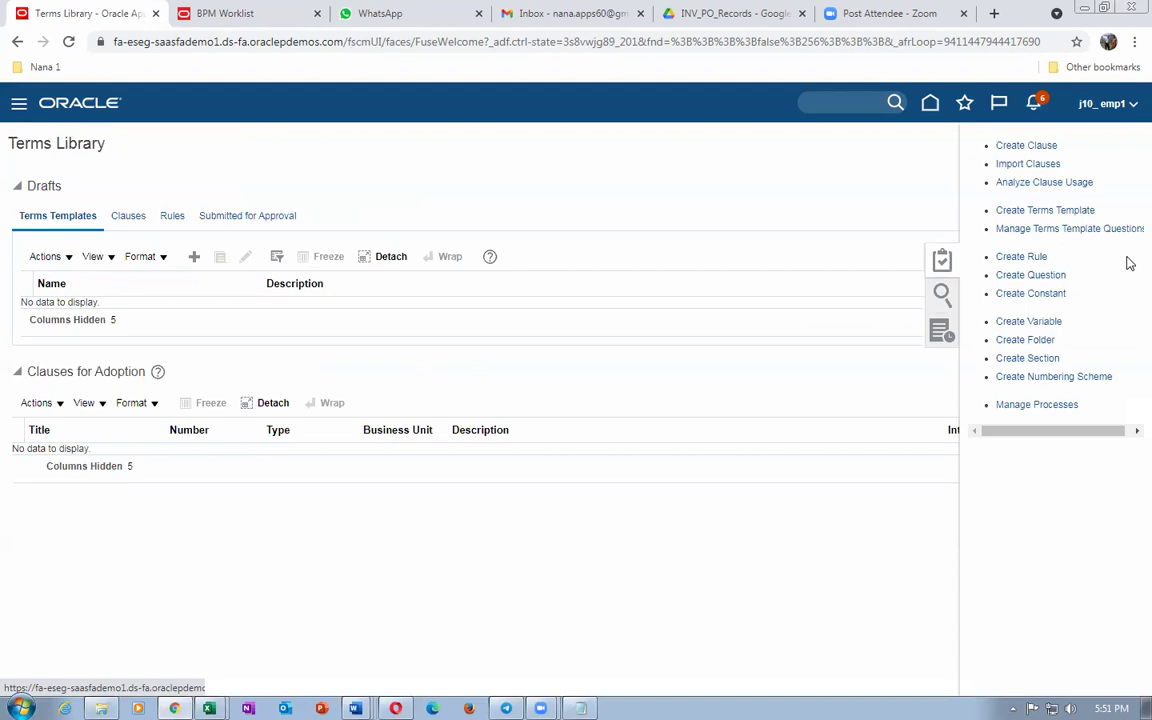
left_click(1050, 294)
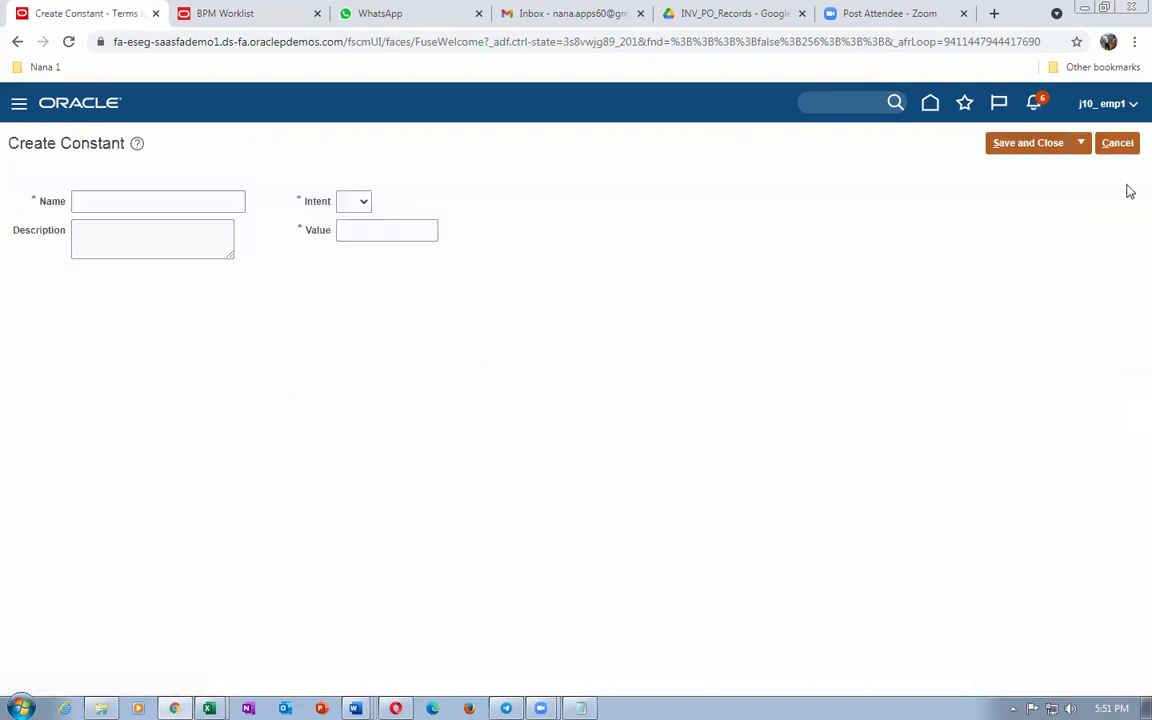
left_click(1128, 144)
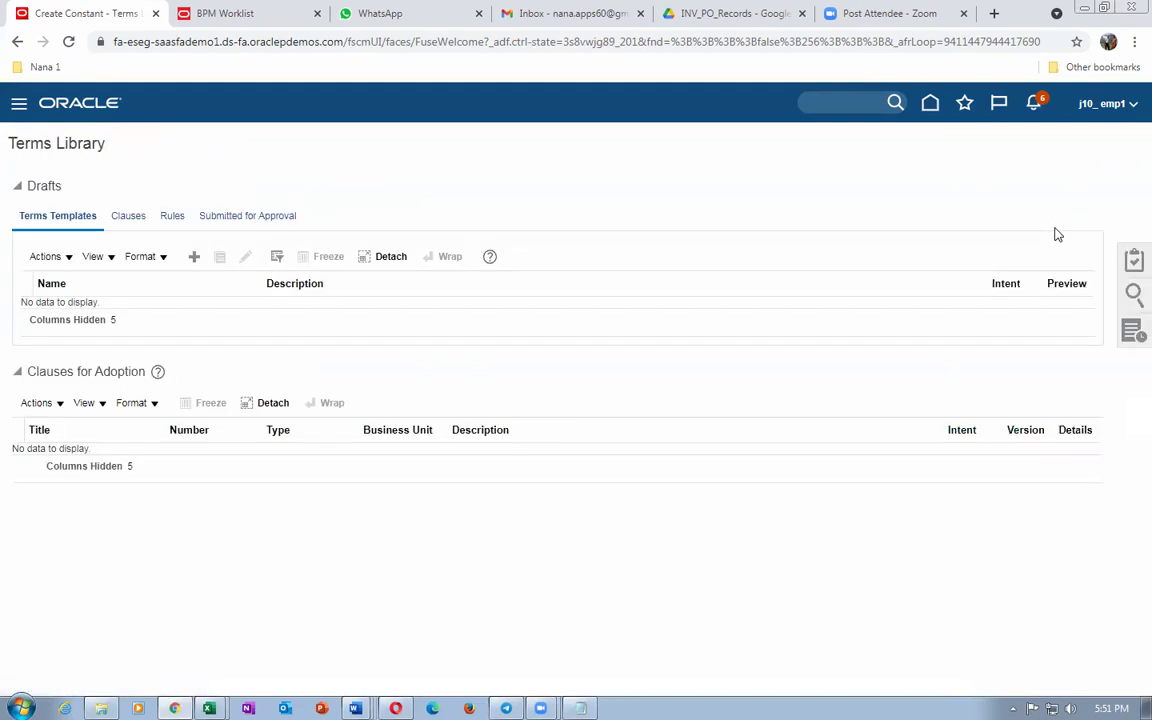
left_click(1133, 262)
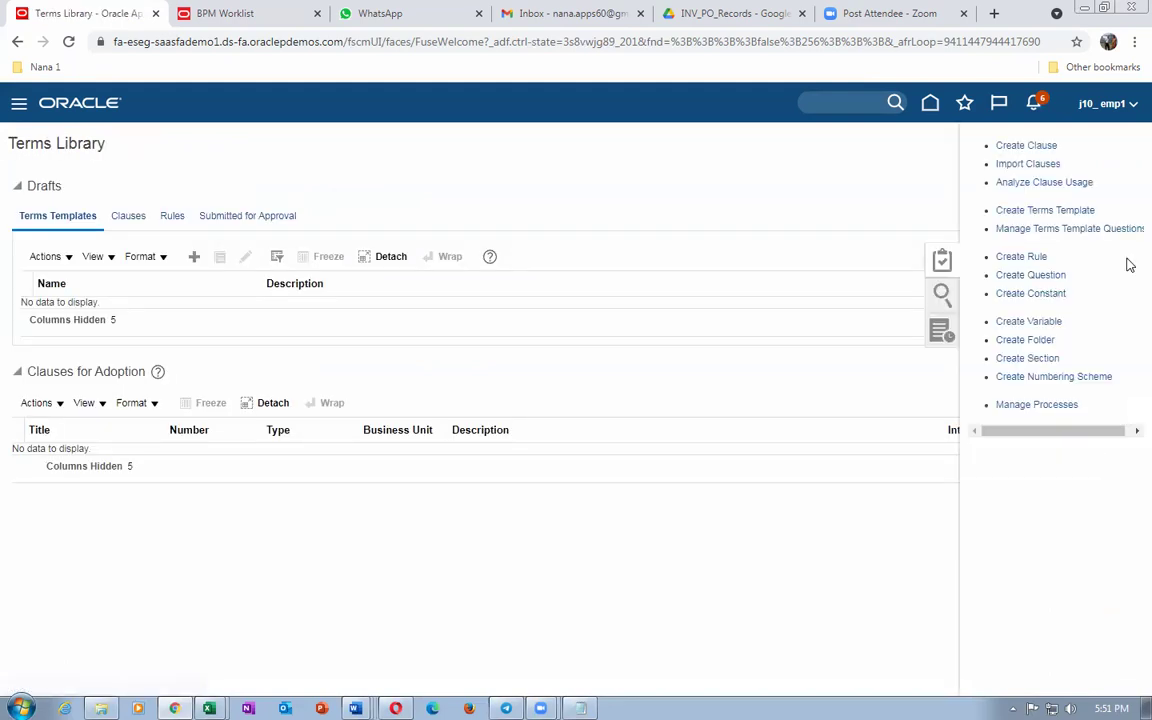
left_click(945, 293)
left_click(1056, 166)
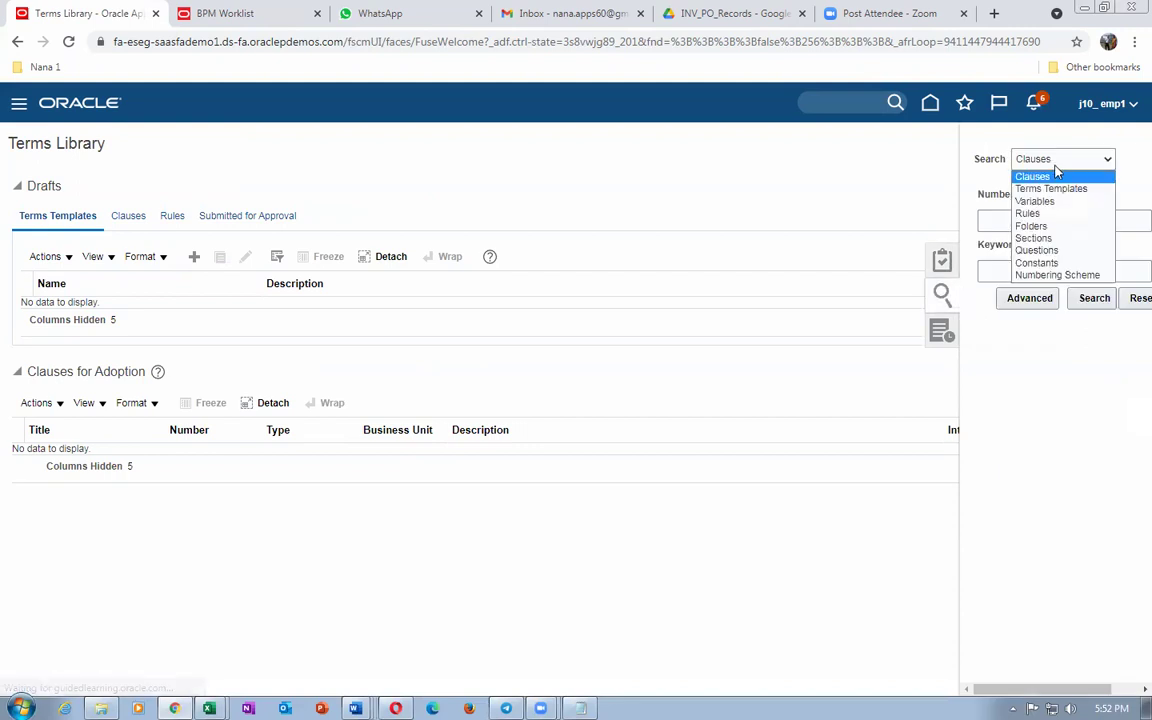
left_click(1052, 164)
left_click(1058, 179)
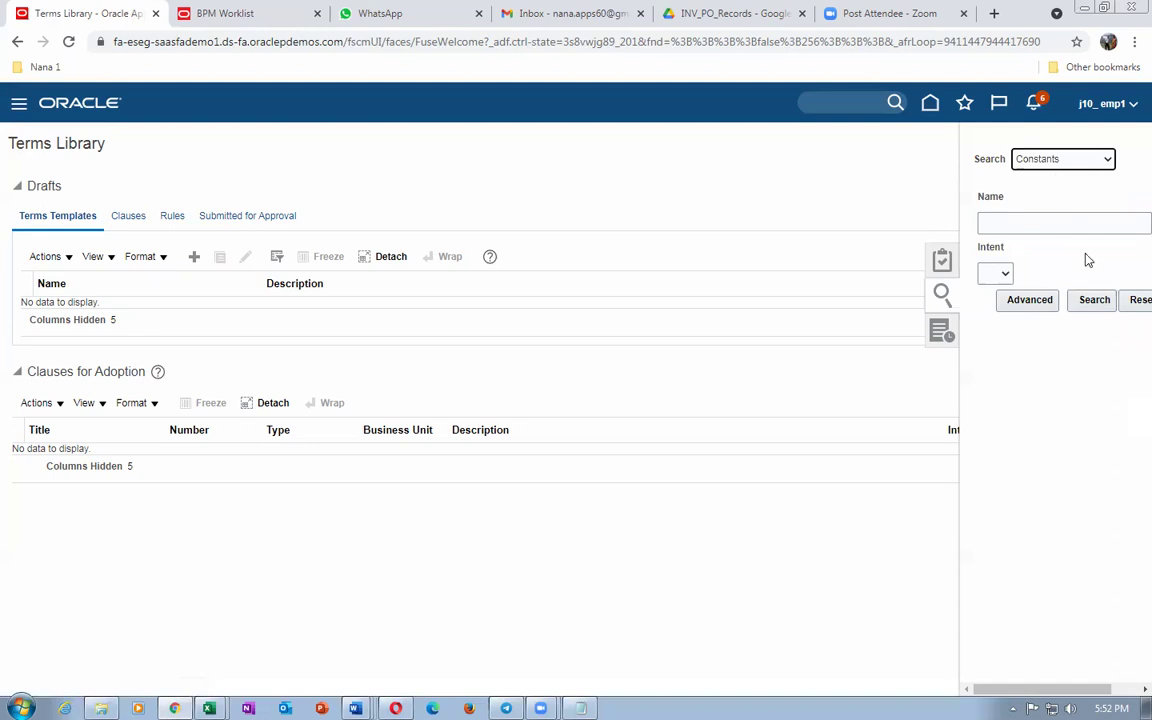
left_click(1096, 300)
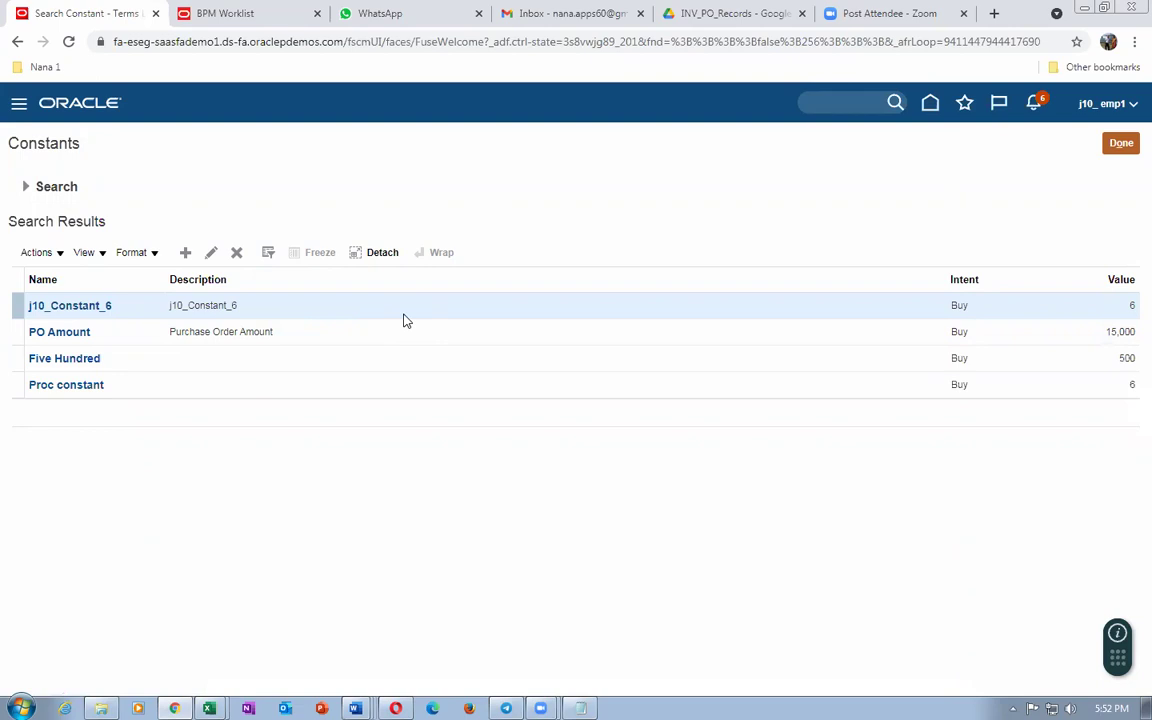
left_click(1121, 144)
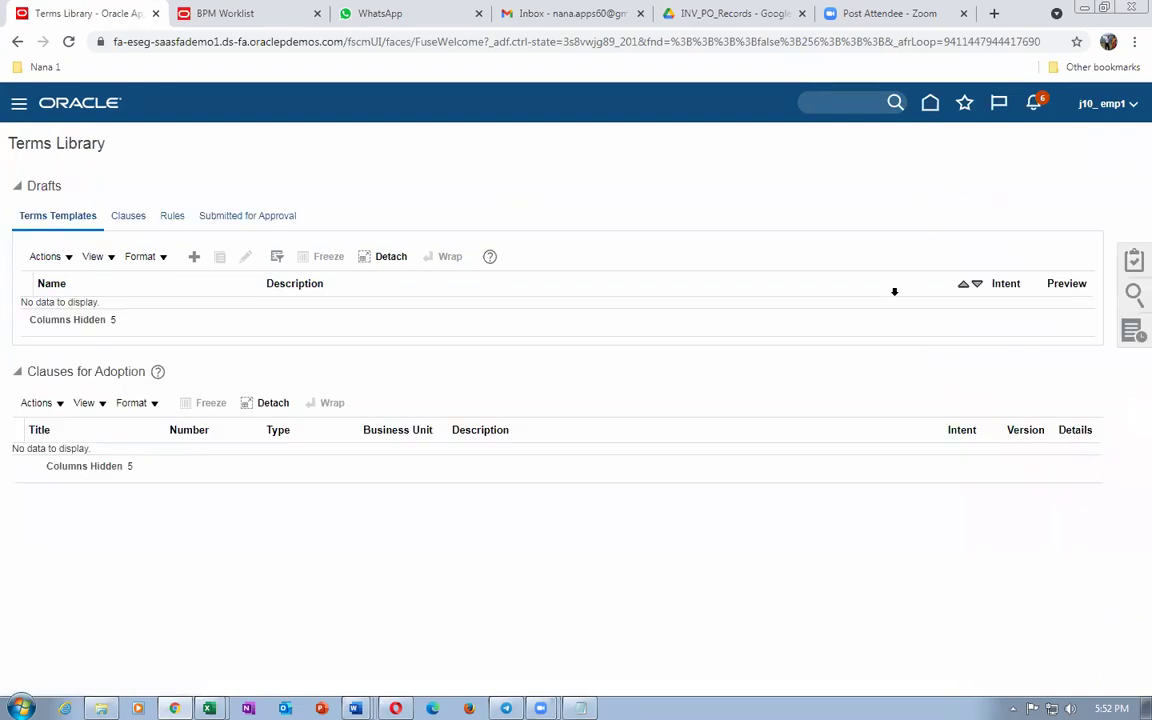
left_click(1133, 263)
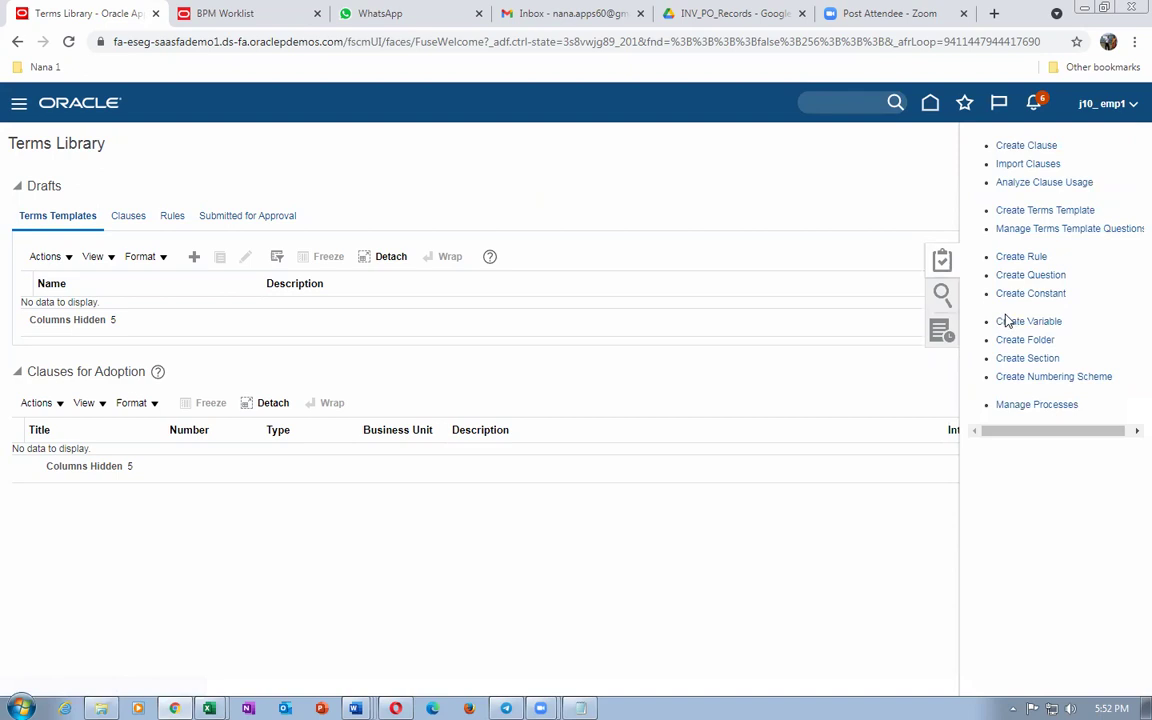
Step: Create a Clause selection rule for US1 Business Unit named 'j10 Insurance clause insetion'
left_click(1018, 258)
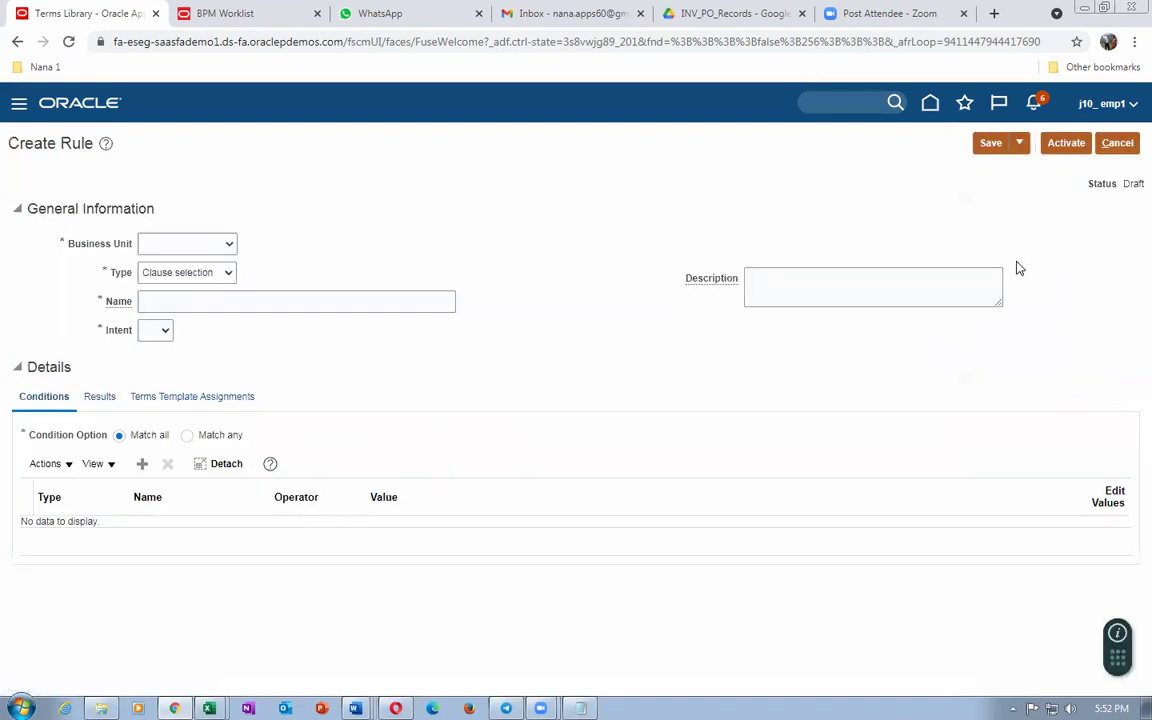
left_click(170, 249)
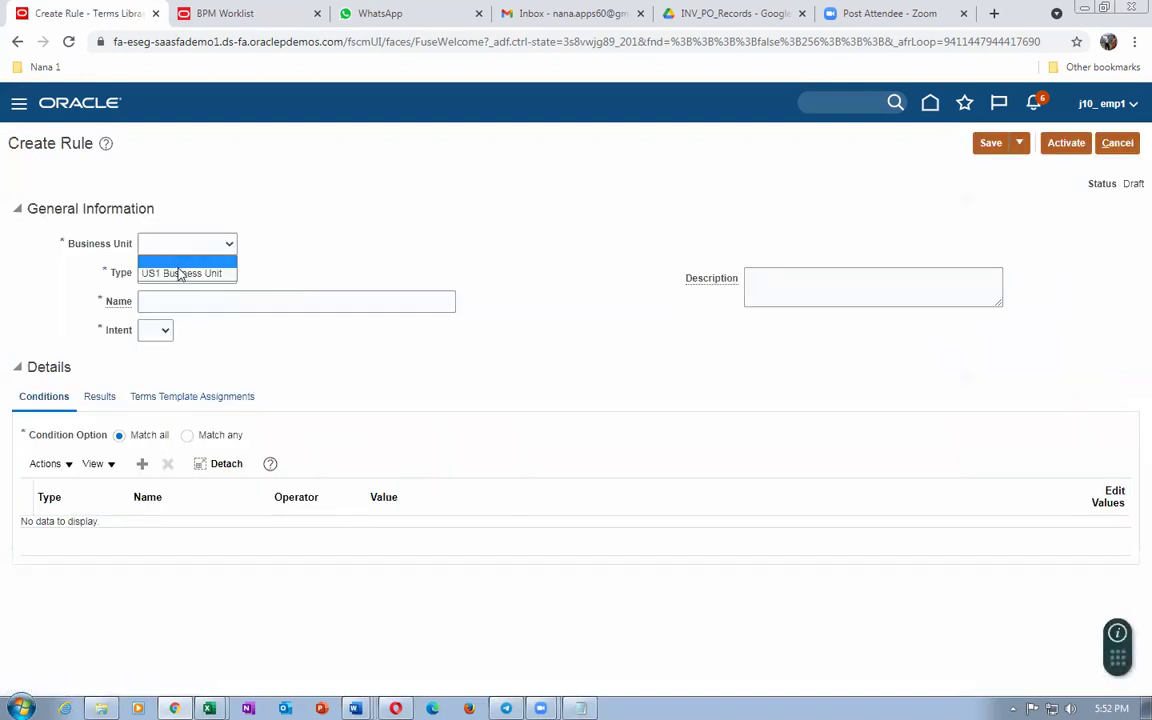
left_click(182, 272)
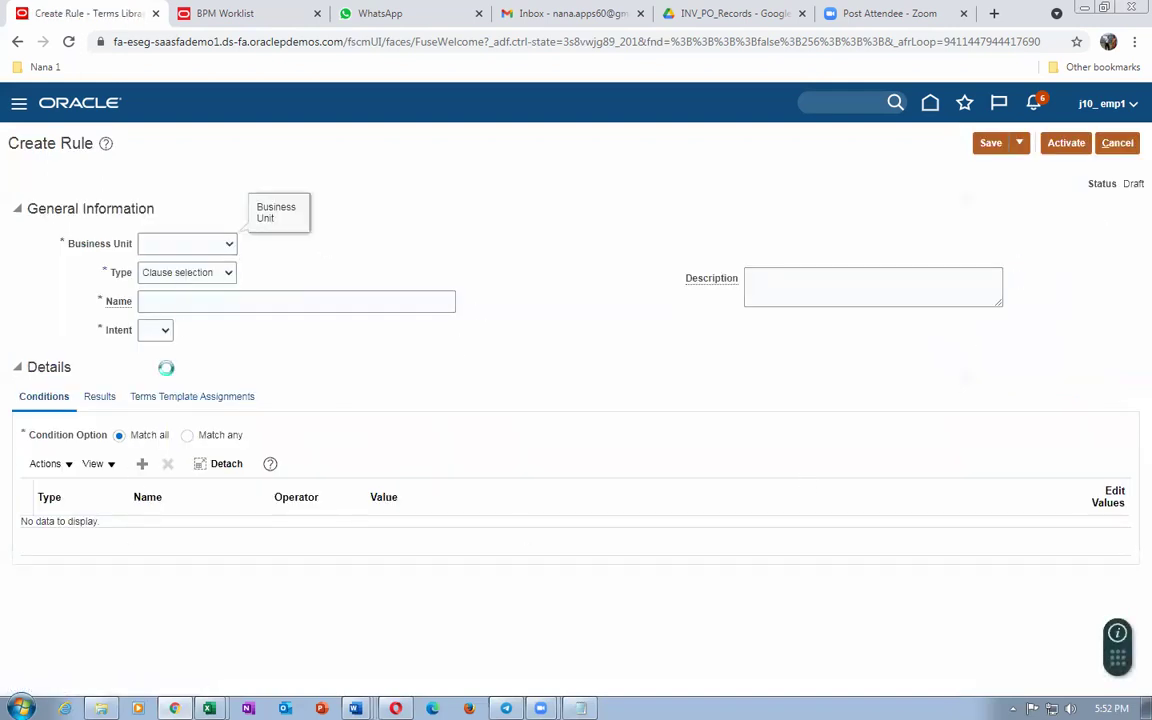
left_click(188, 280)
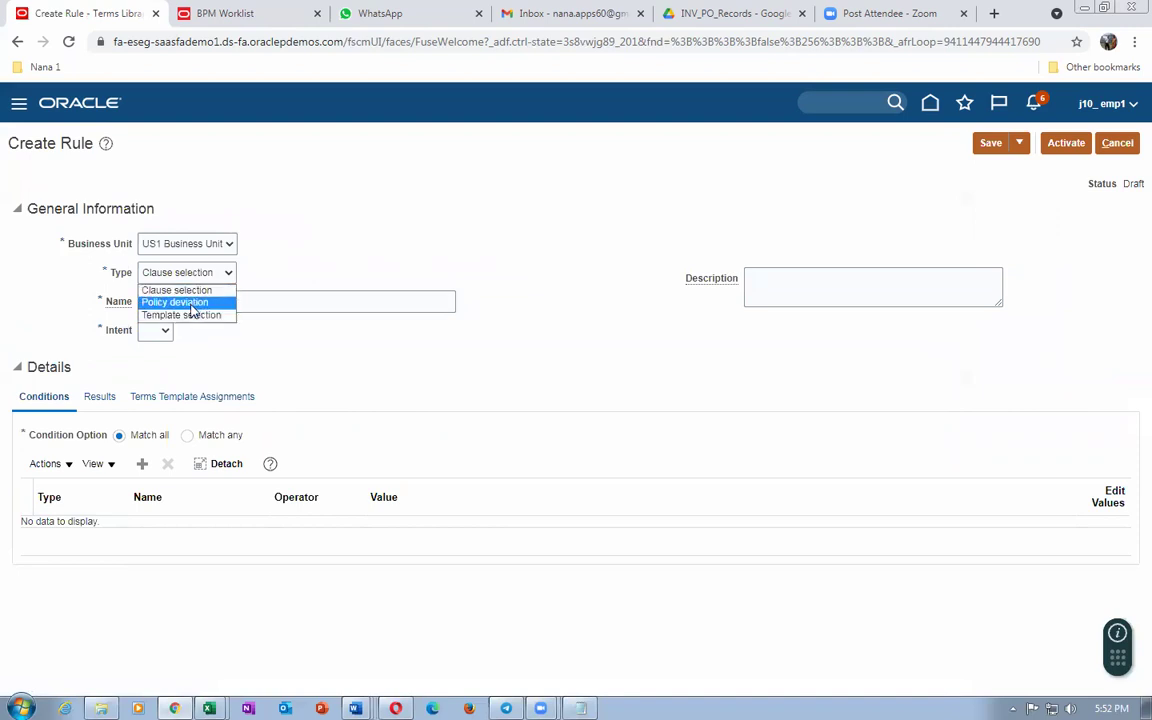
left_click(190, 290)
left_click(278, 302)
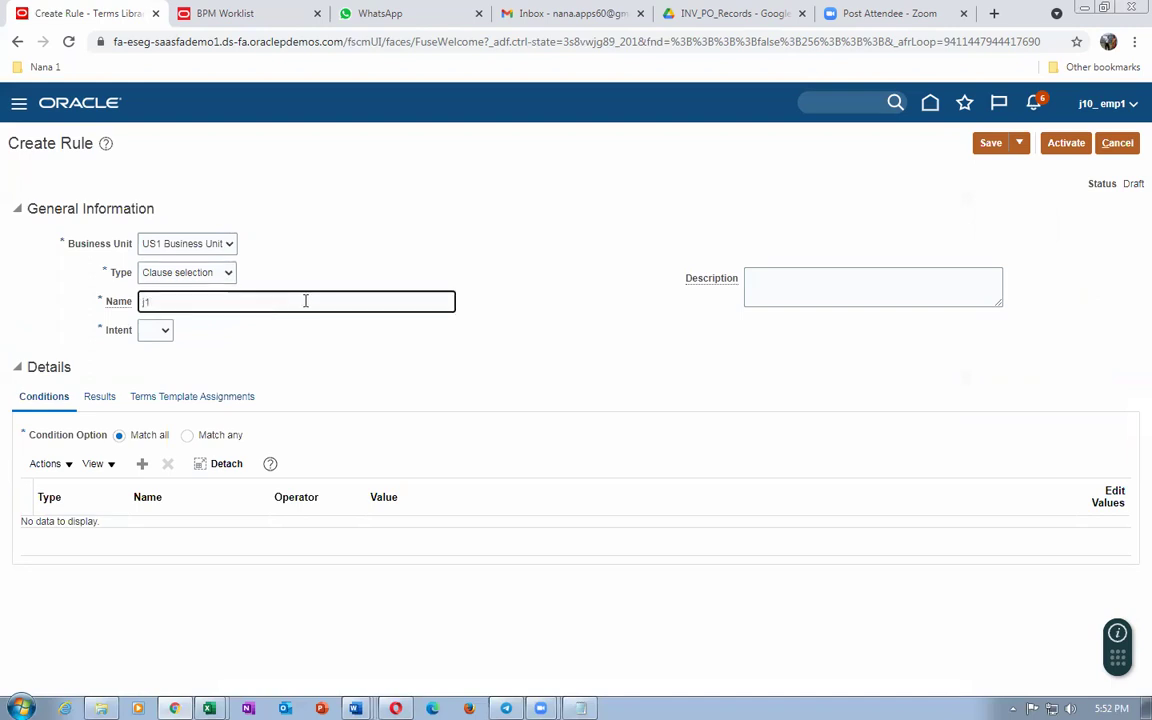
type("j10 Insurance clause ")
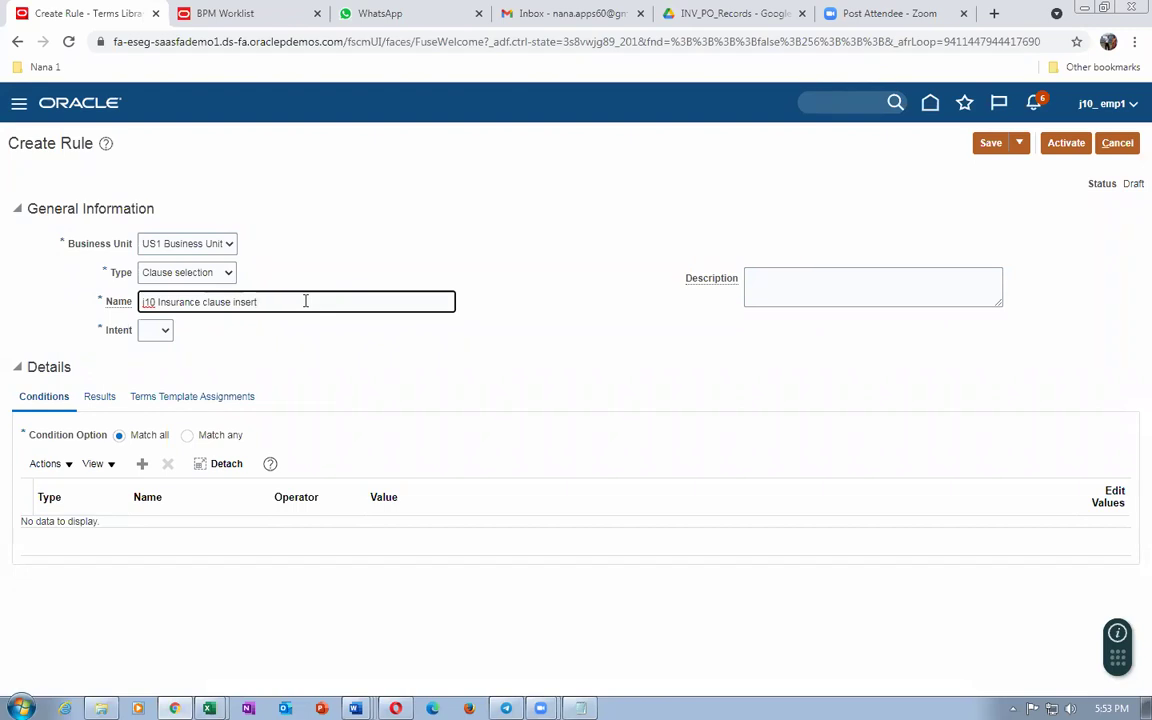
type("insetio")
Step: Set the rule intent to Buy, copy the name into Description, and add a condition row
left_click(152, 330)
left_click(151, 360)
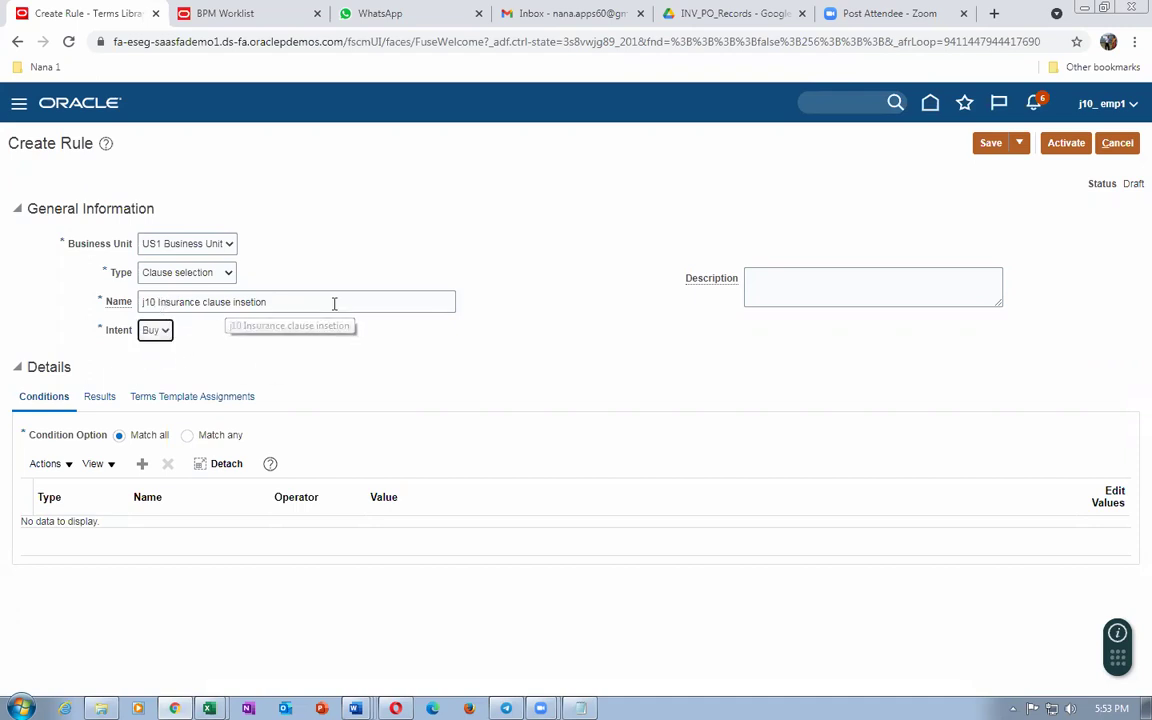
left_click_drag(334, 303, 44, 303)
left_click(753, 295)
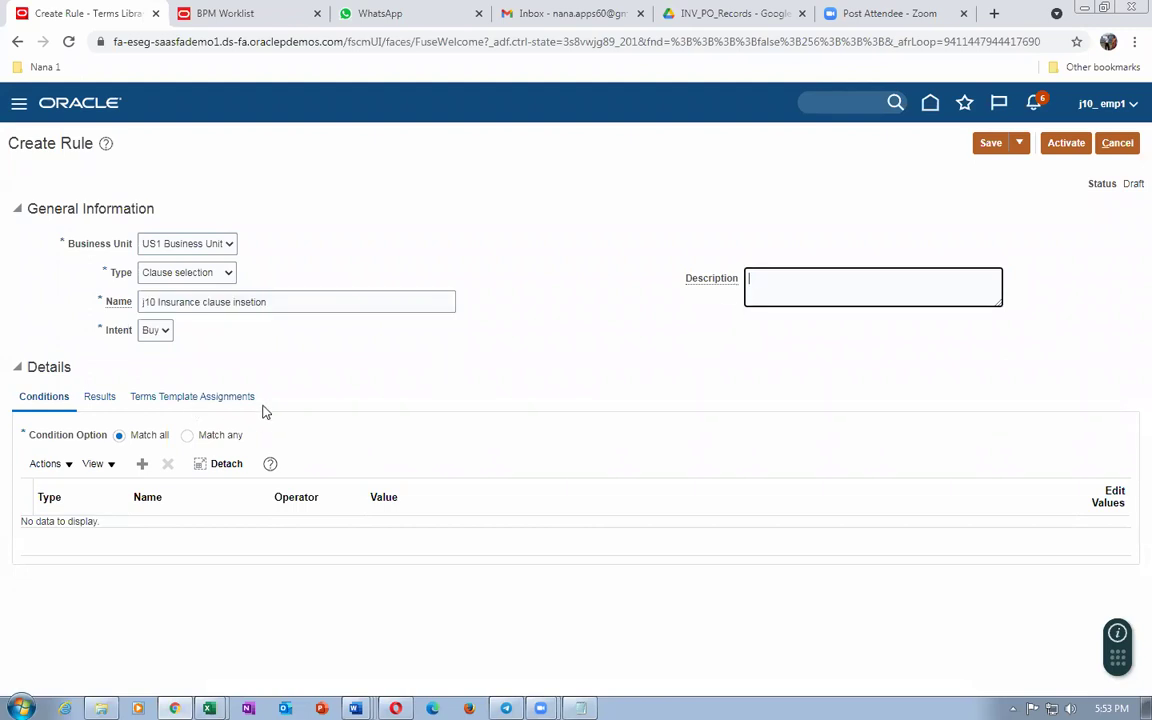
key("ctrl+v")
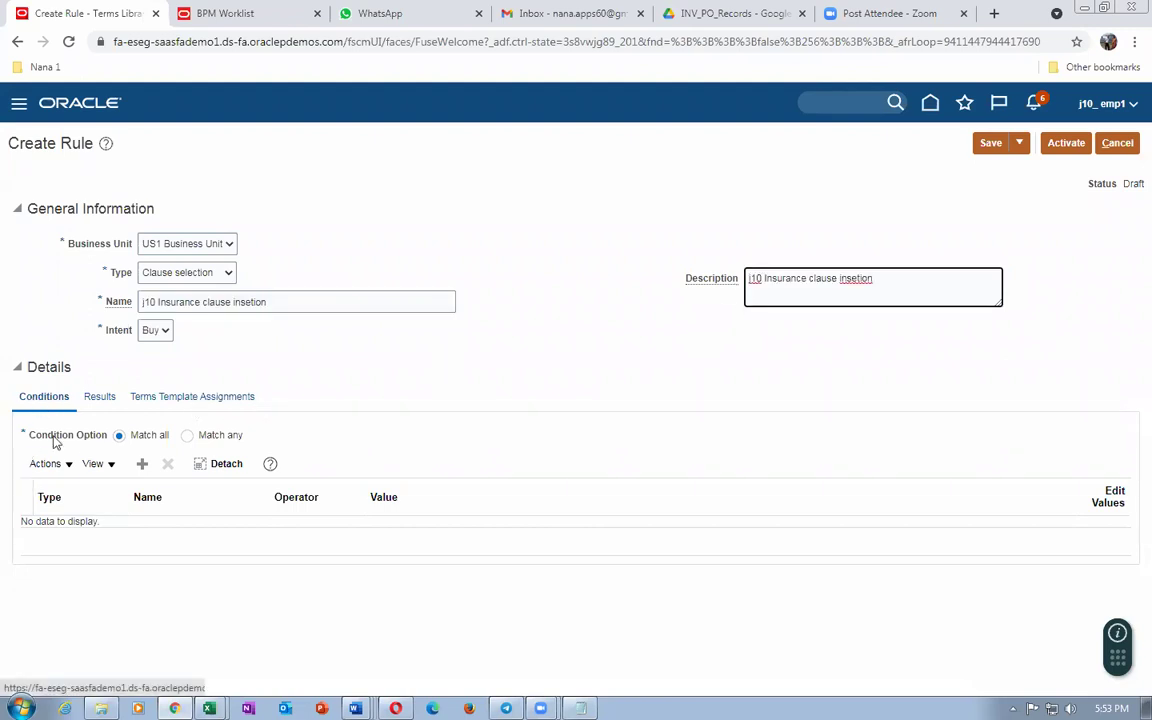
left_click(141, 466)
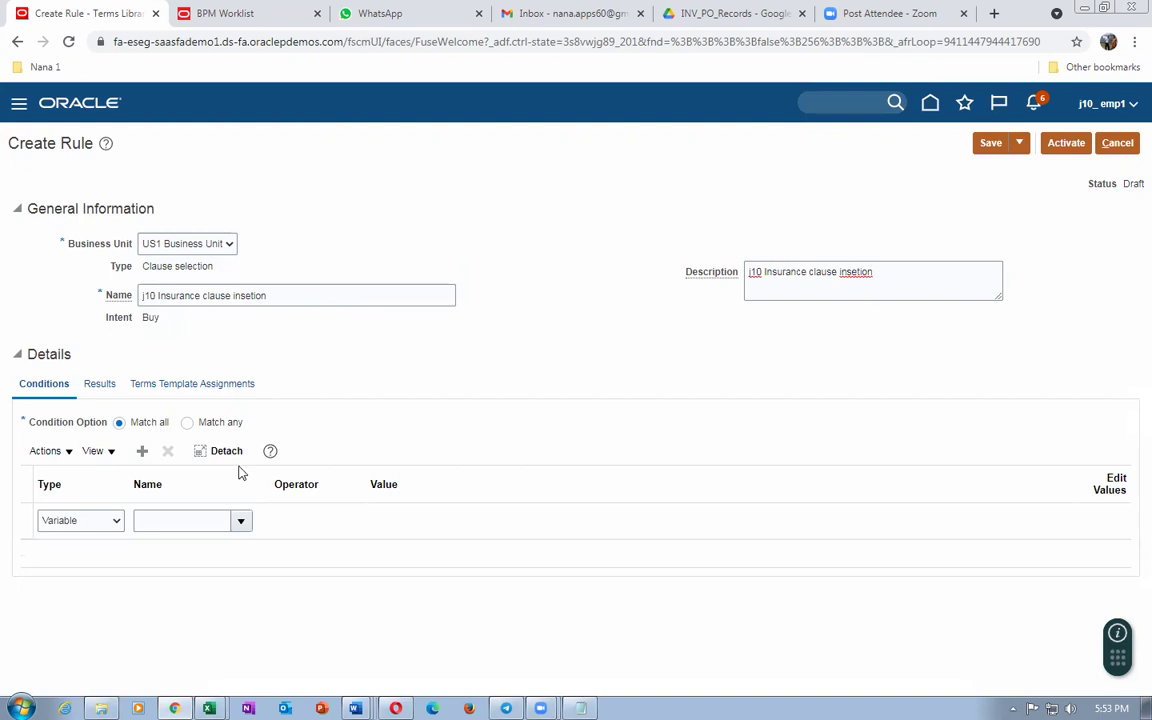
Step: Make the condition a Question on j10_Evaluation with the > operator
left_click(79, 525)
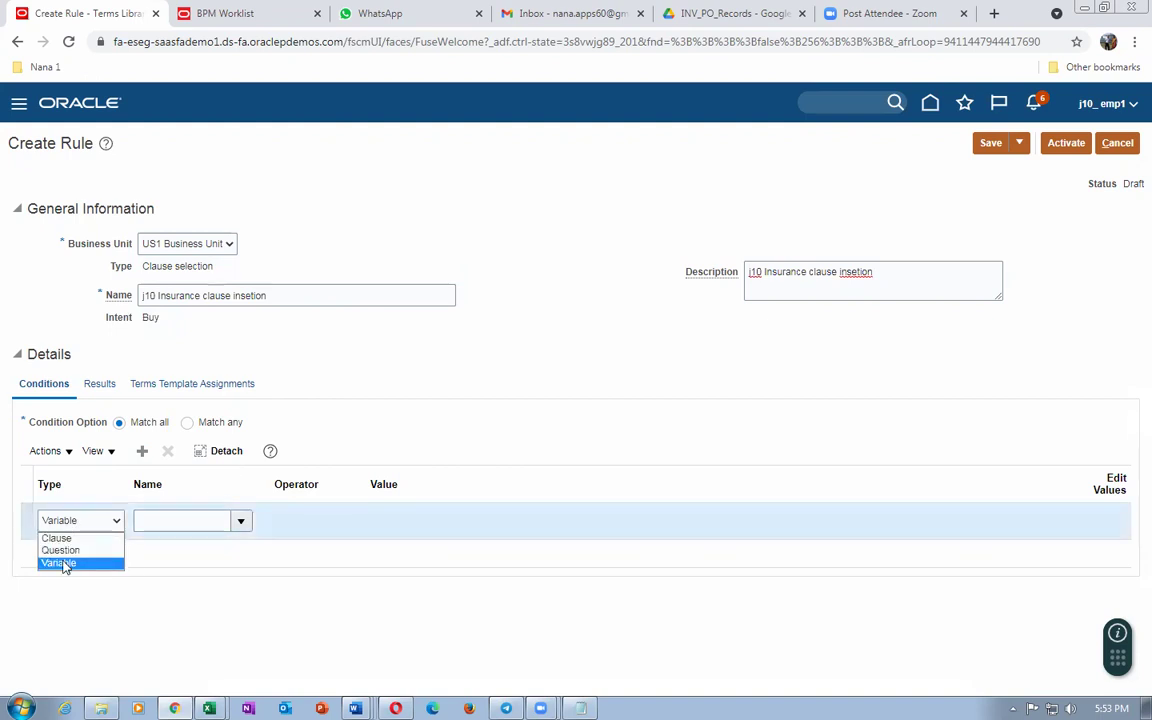
left_click(66, 552)
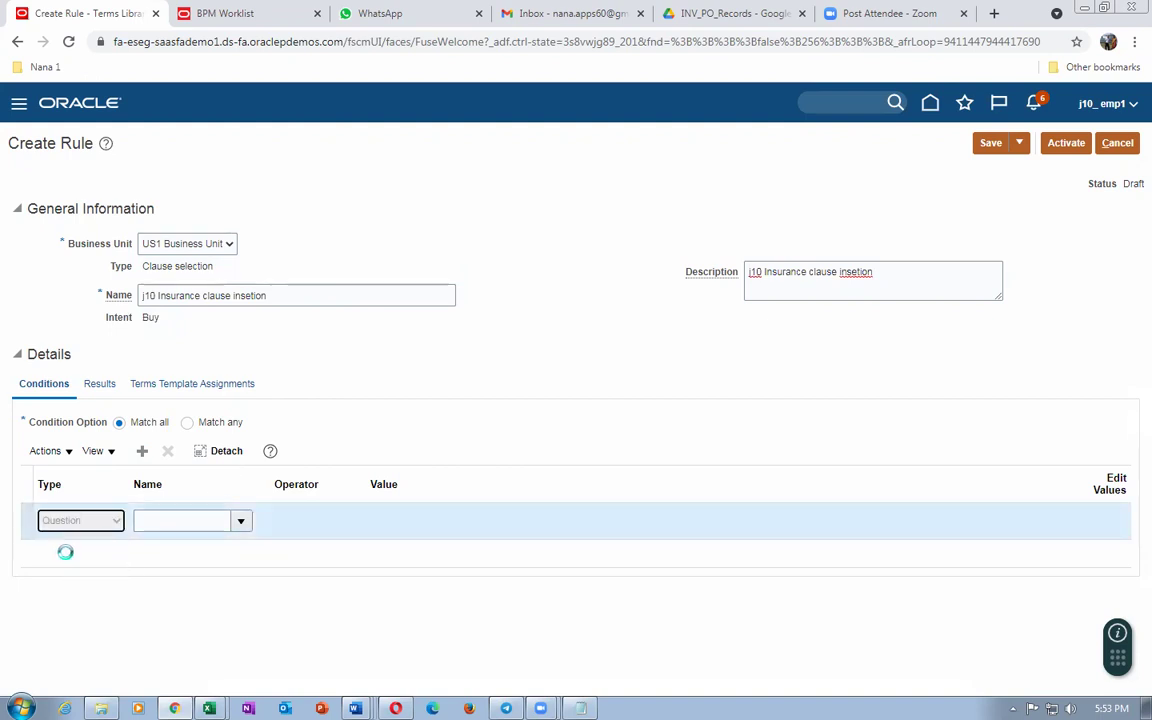
left_click(206, 520)
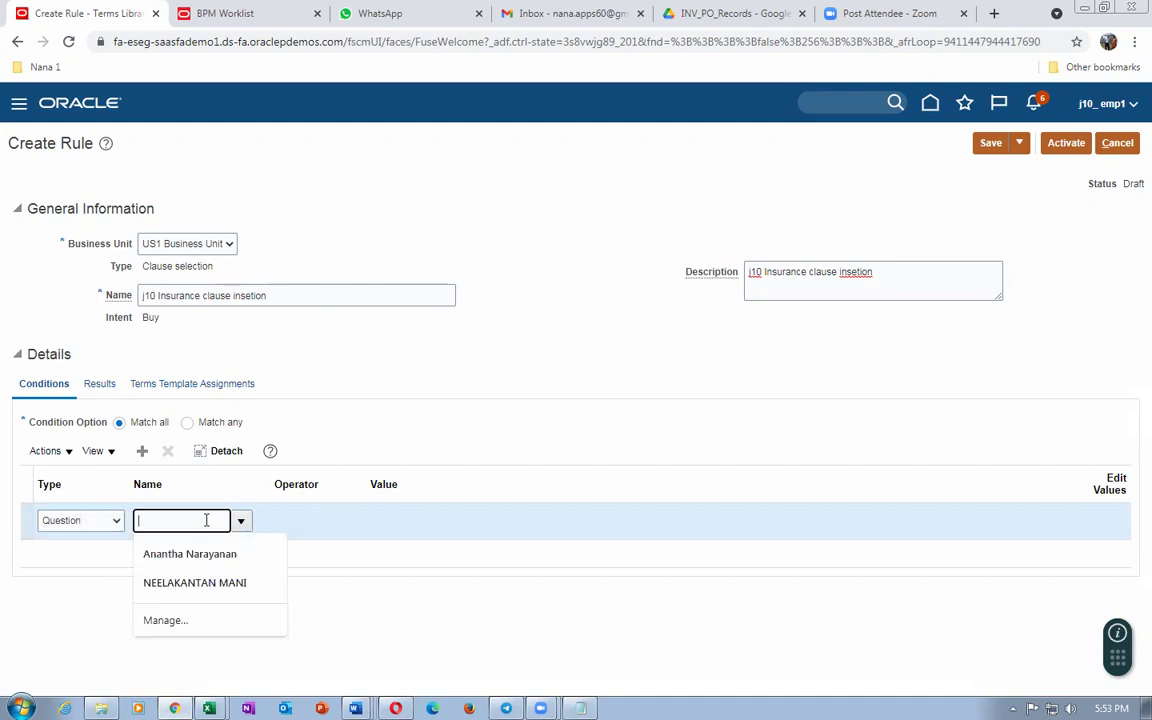
type("j10")
key("Tab")
left_click(320, 525)
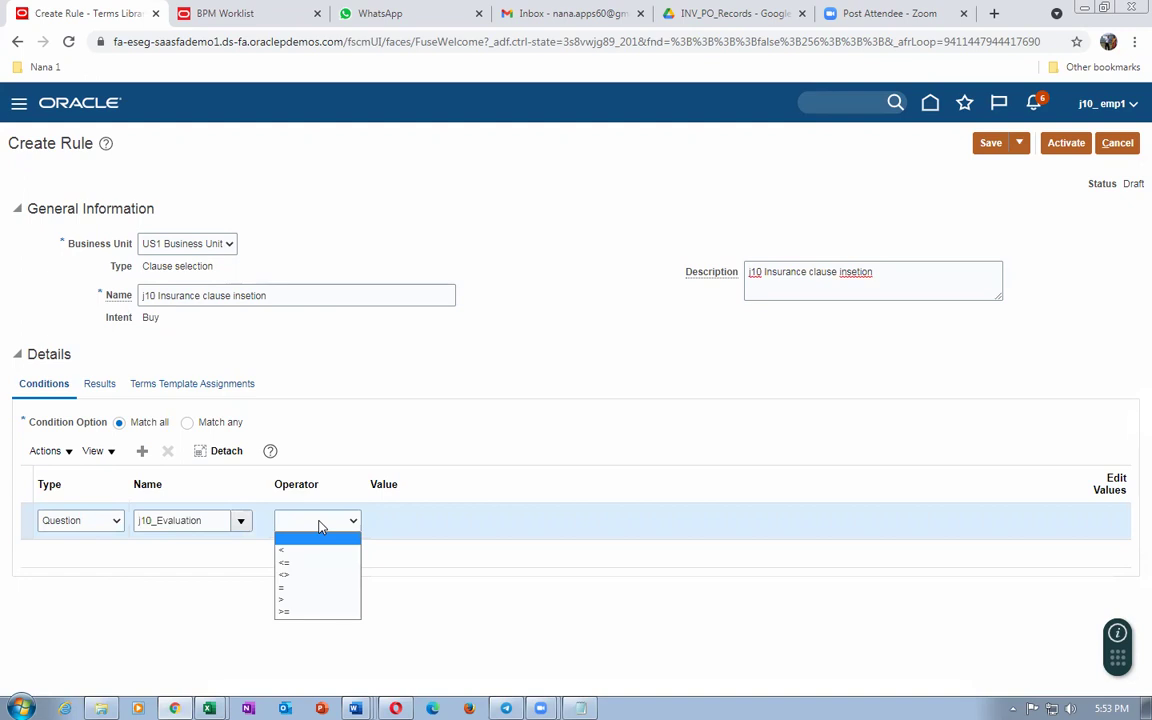
left_click(313, 603)
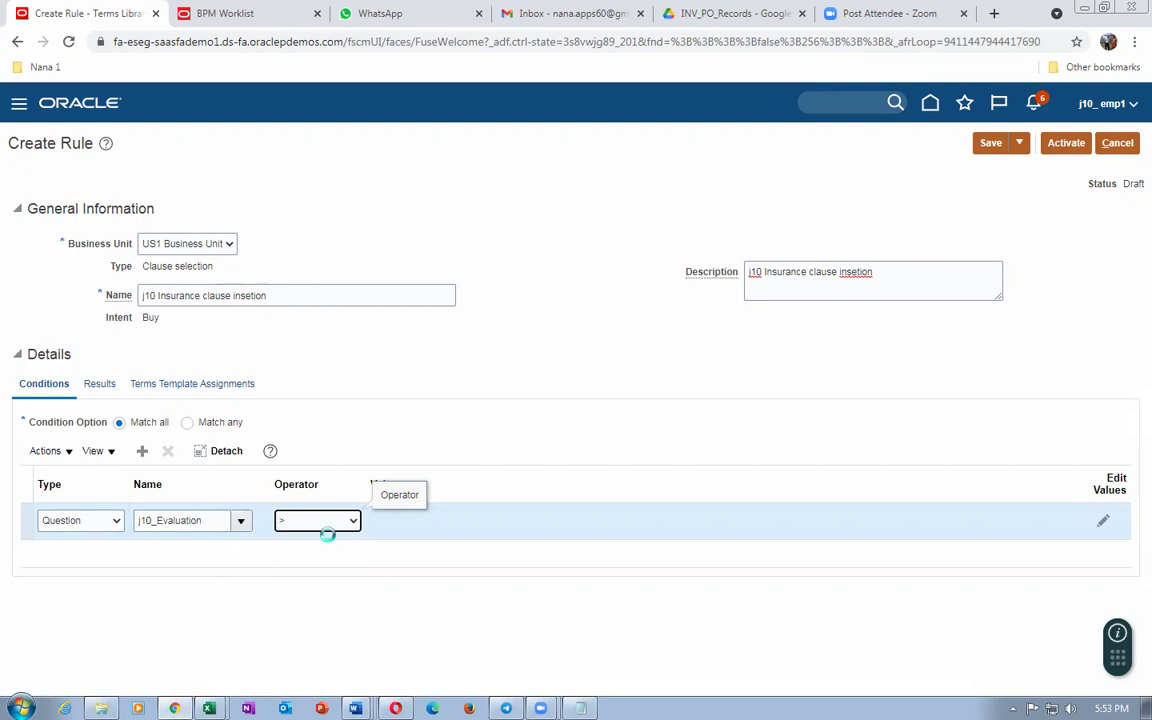
Step: Set the condition's comparison value to the constant j10_Constant_6
left_click(1106, 528)
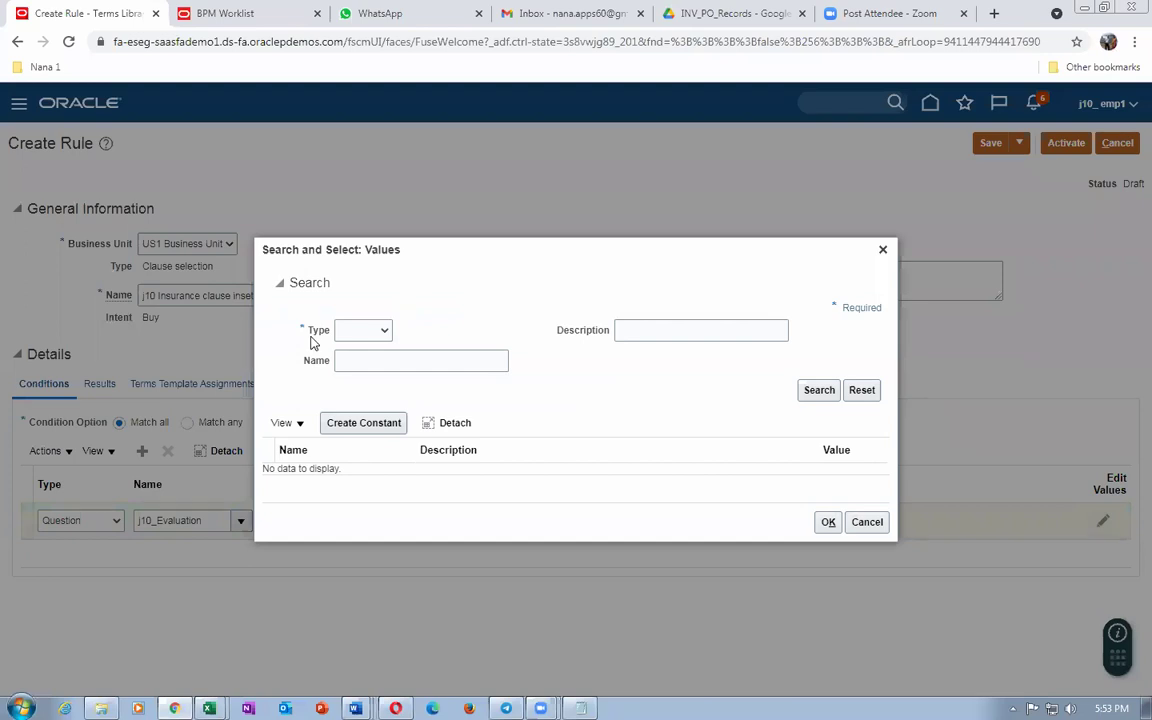
left_click(366, 330)
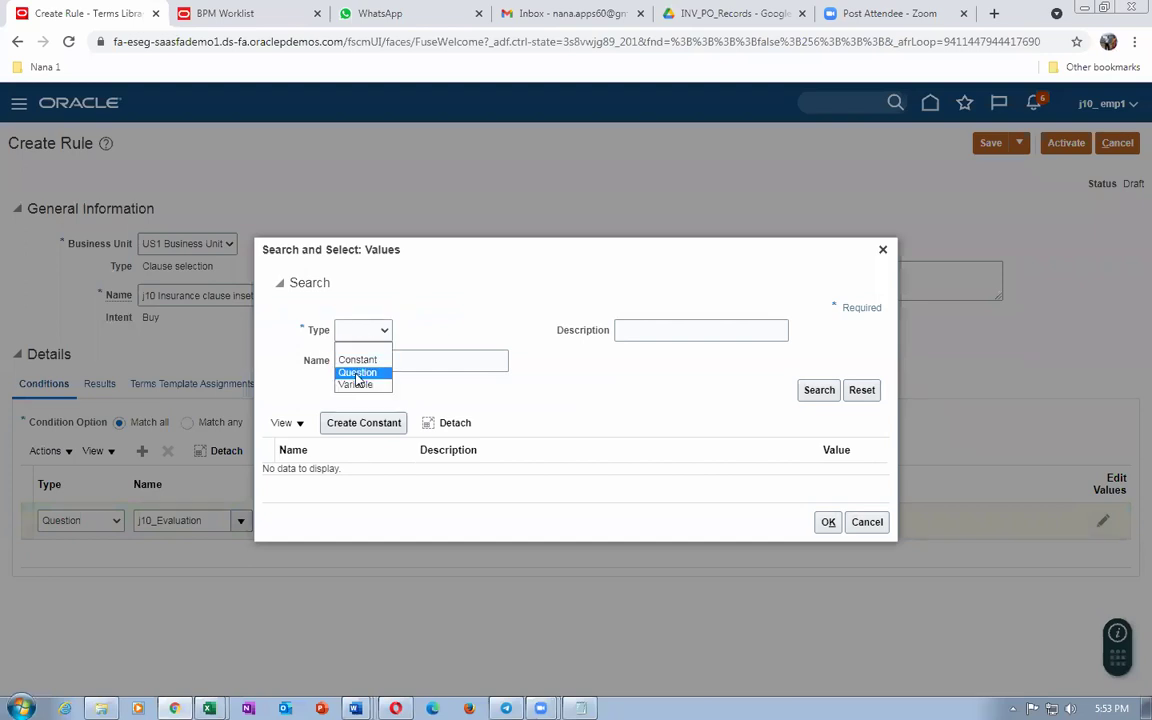
left_click(358, 359)
left_click(363, 360)
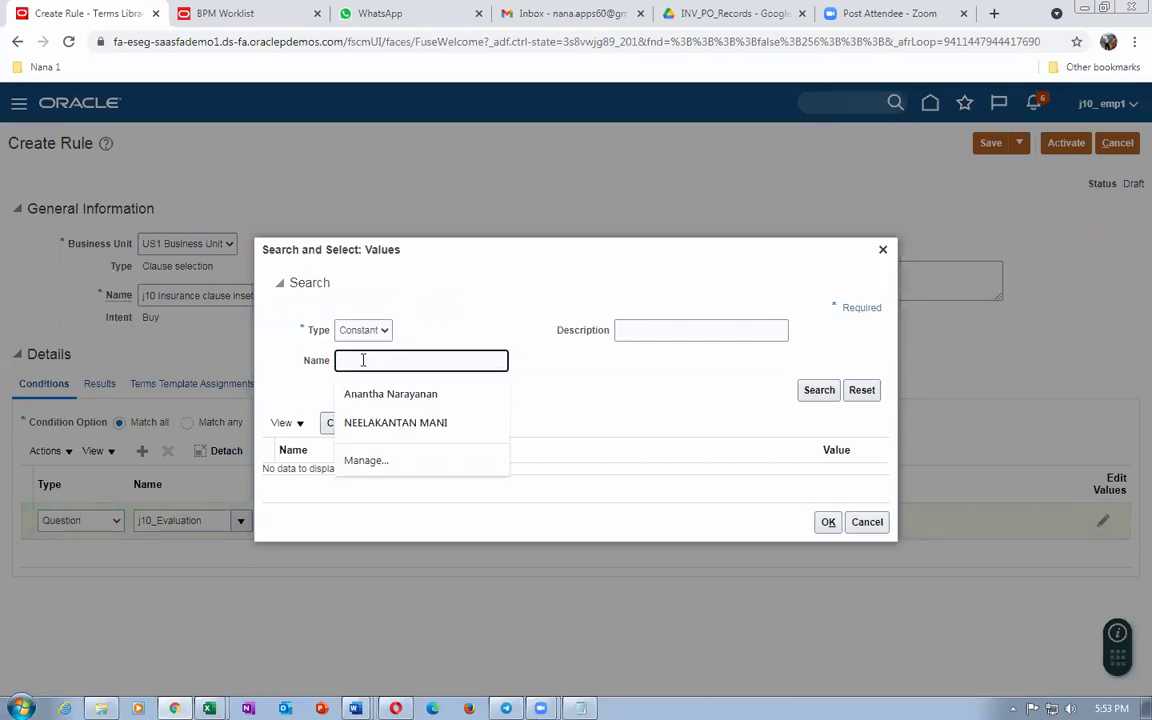
type("j10")
key("Tab")
left_click(819, 390)
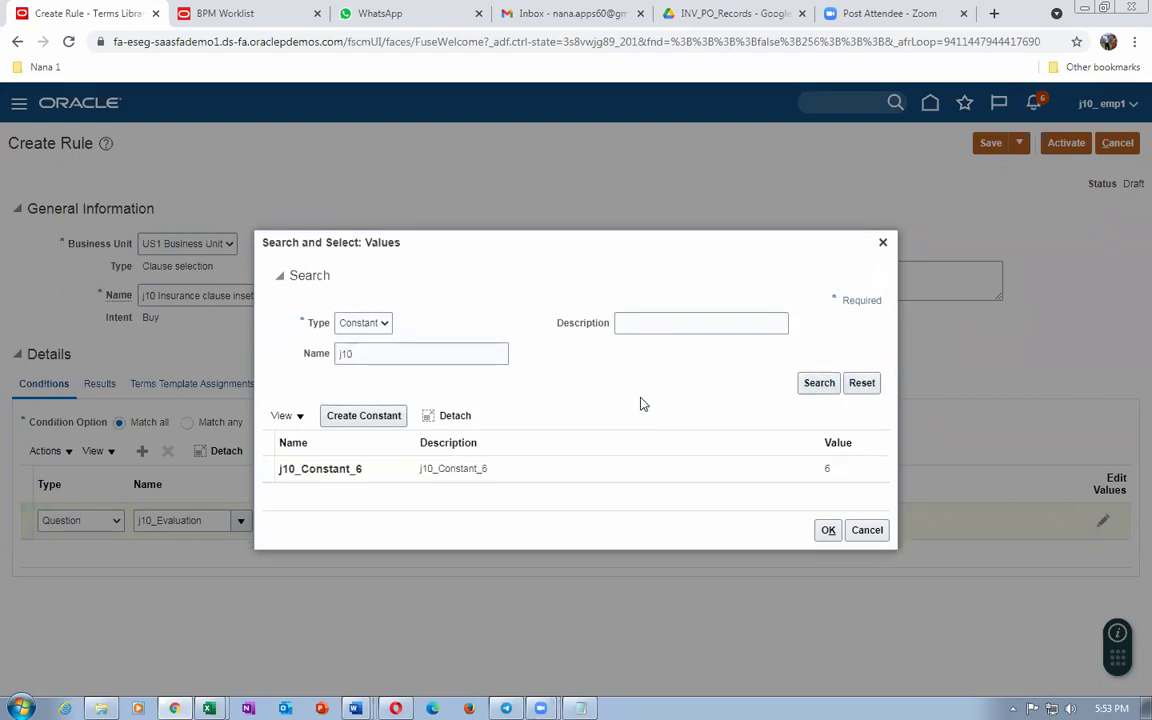
left_click(594, 472)
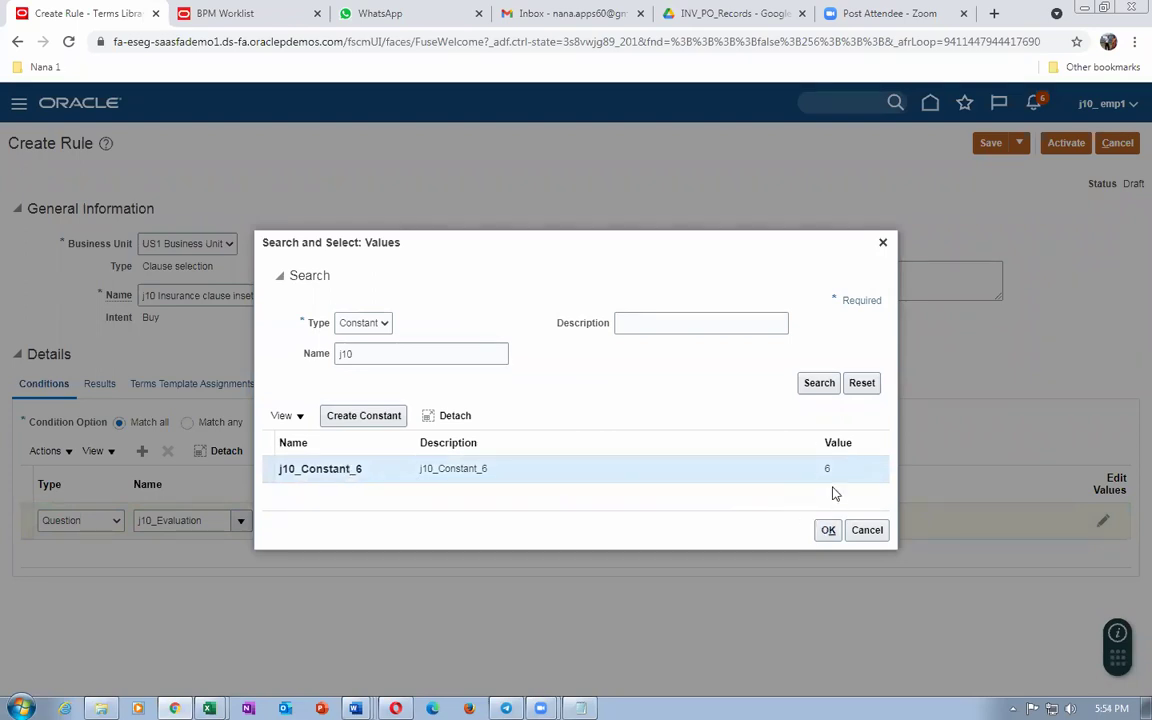
left_click(828, 531)
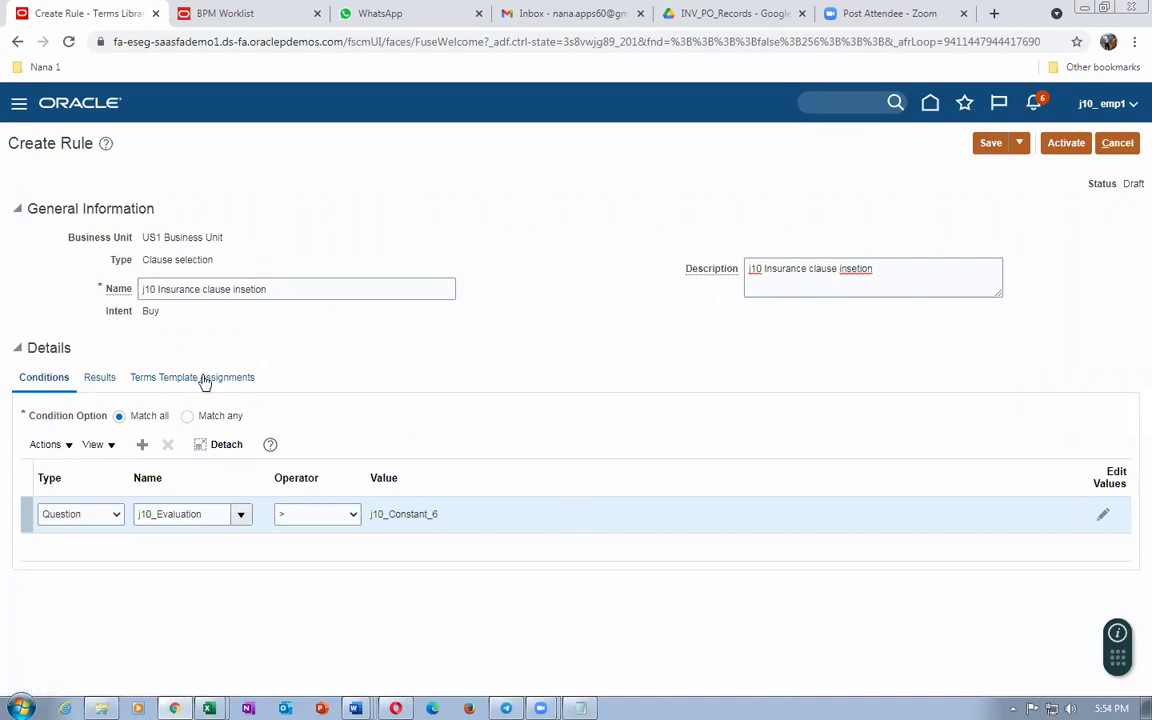
Step: Try saving the draft rule and dismiss the clause selection rule error
left_click(990, 143)
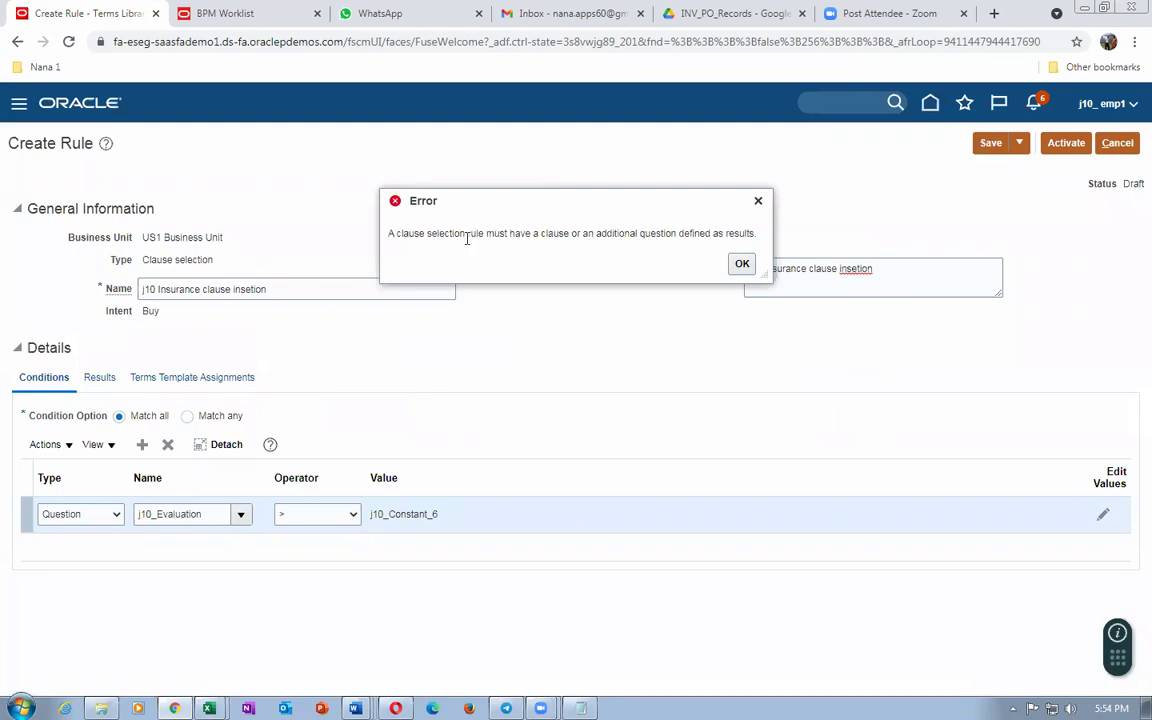
left_click_drag(419, 232, 656, 236)
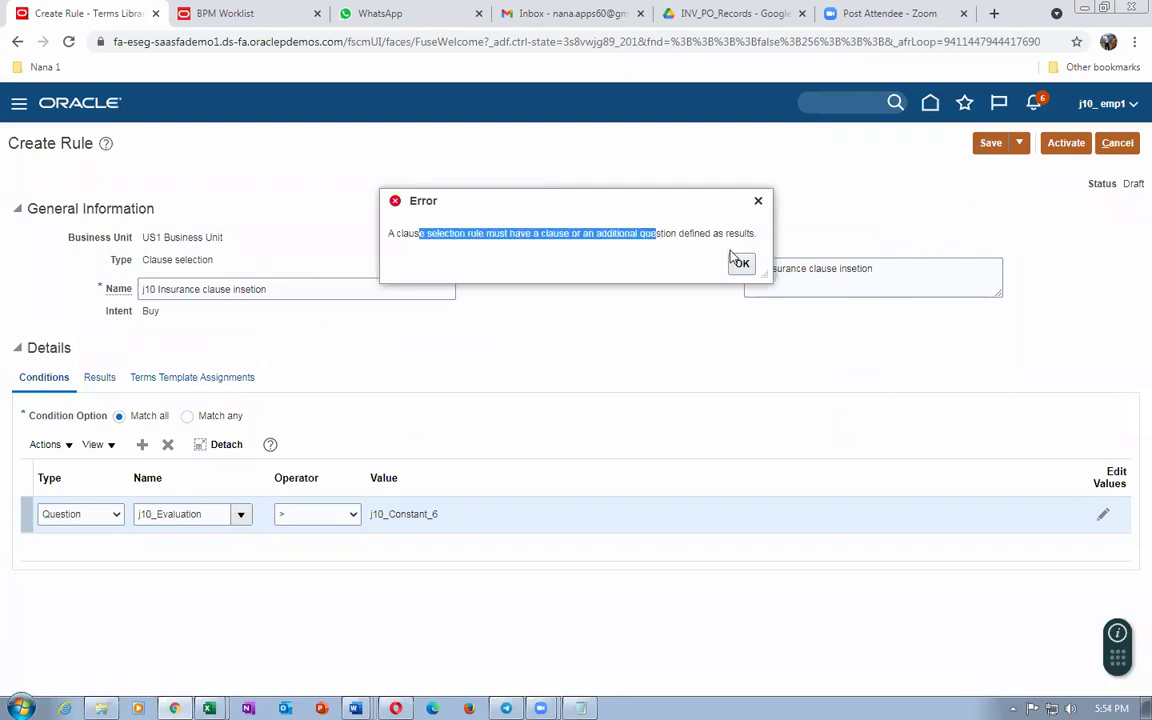
left_click(740, 263)
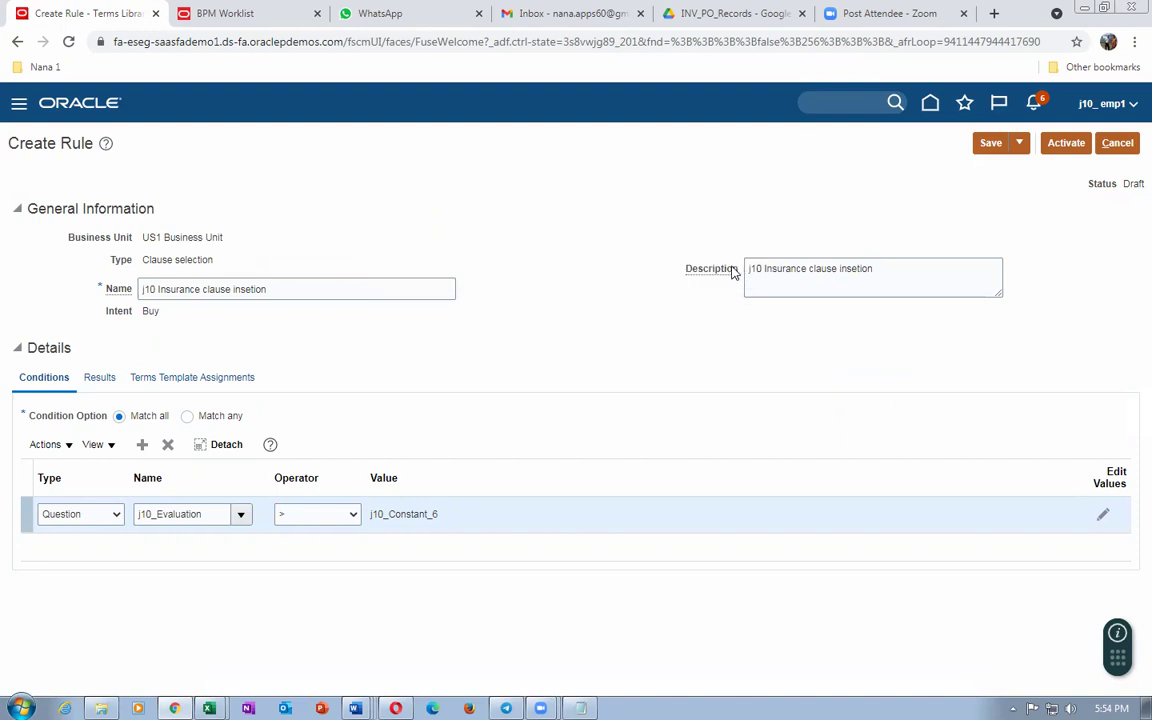
Step: Add clause j10_Insurance_Class to the rule's Results
left_click(101, 386)
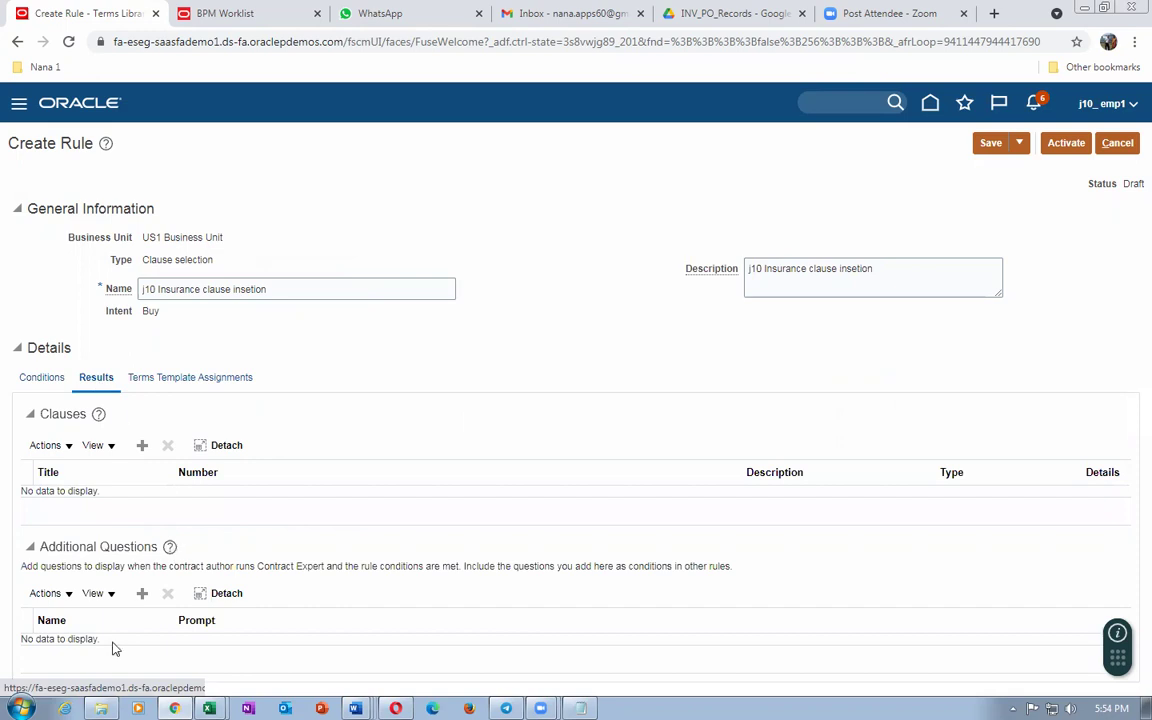
left_click(142, 445)
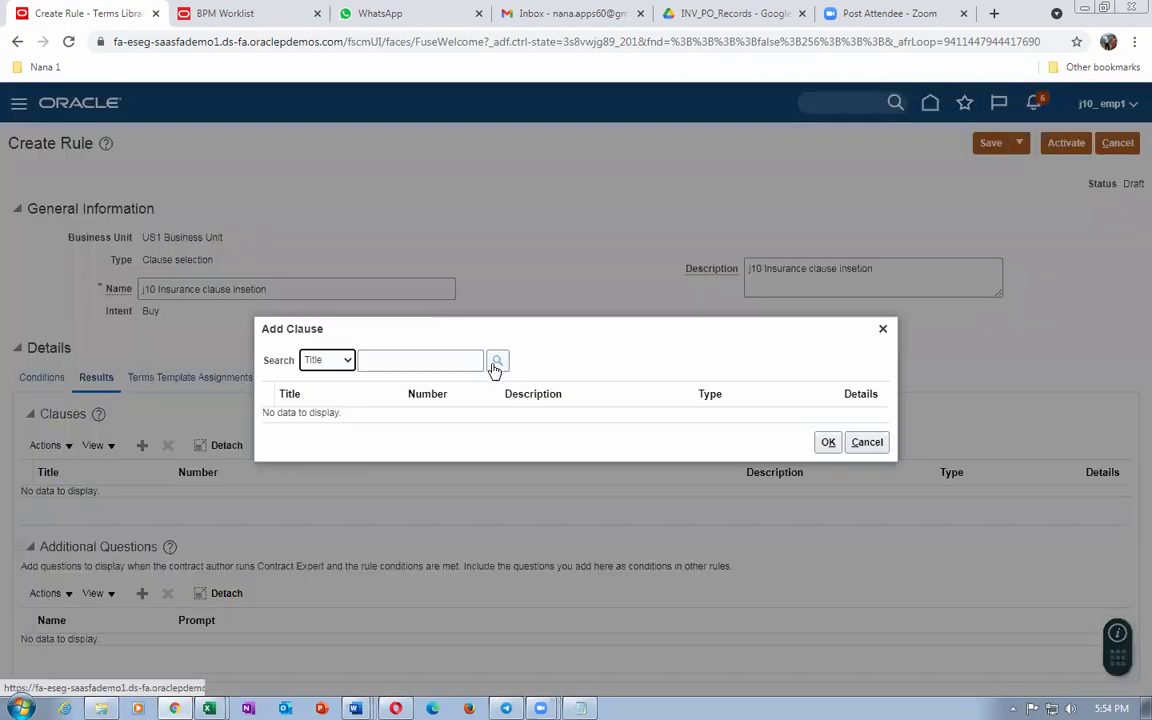
left_click(457, 358)
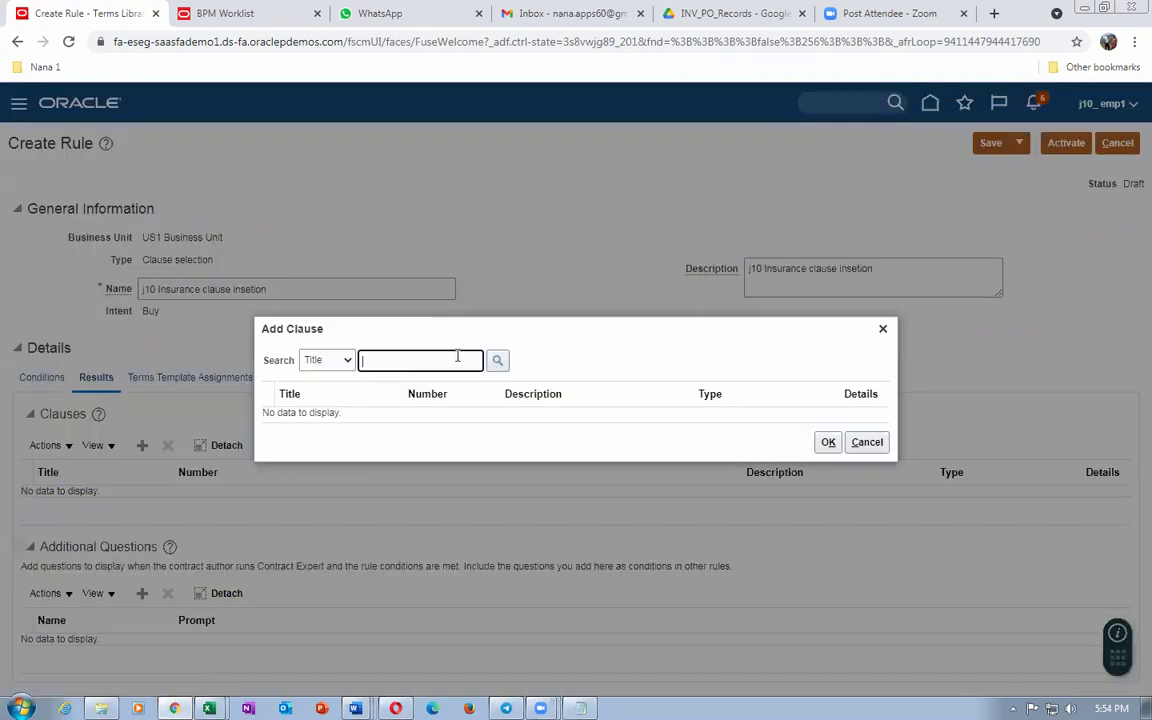
type("j1")
key("ctrl+a")
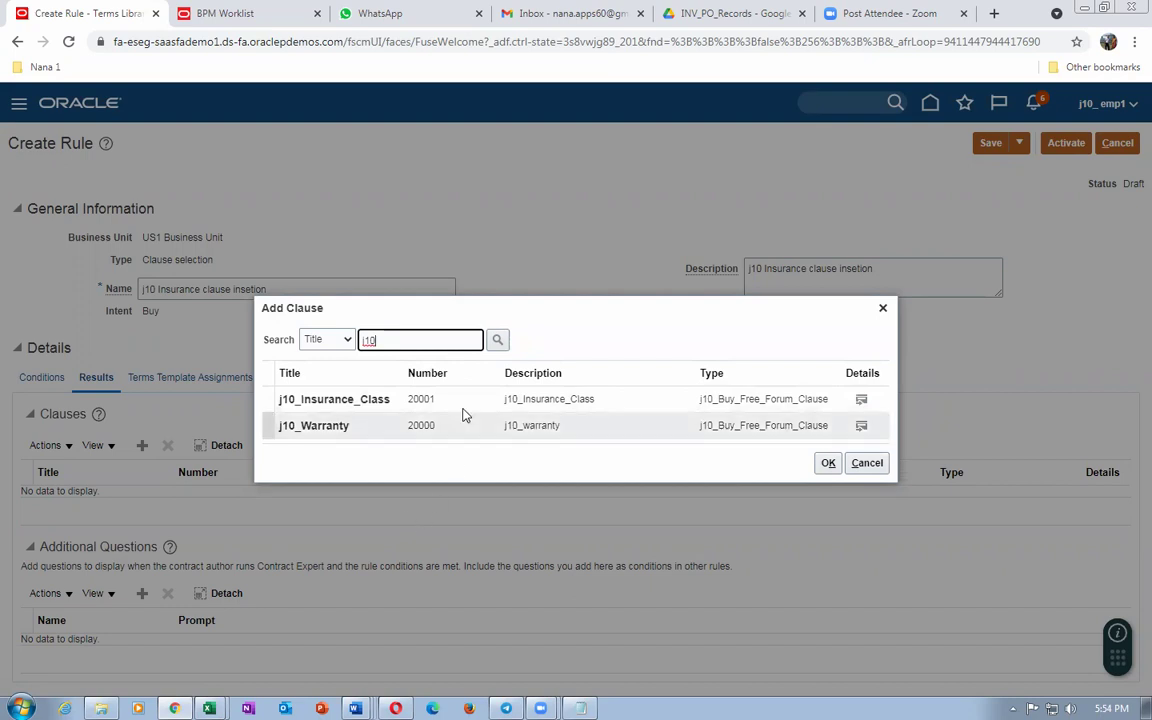
left_click(267, 399)
left_click(820, 465)
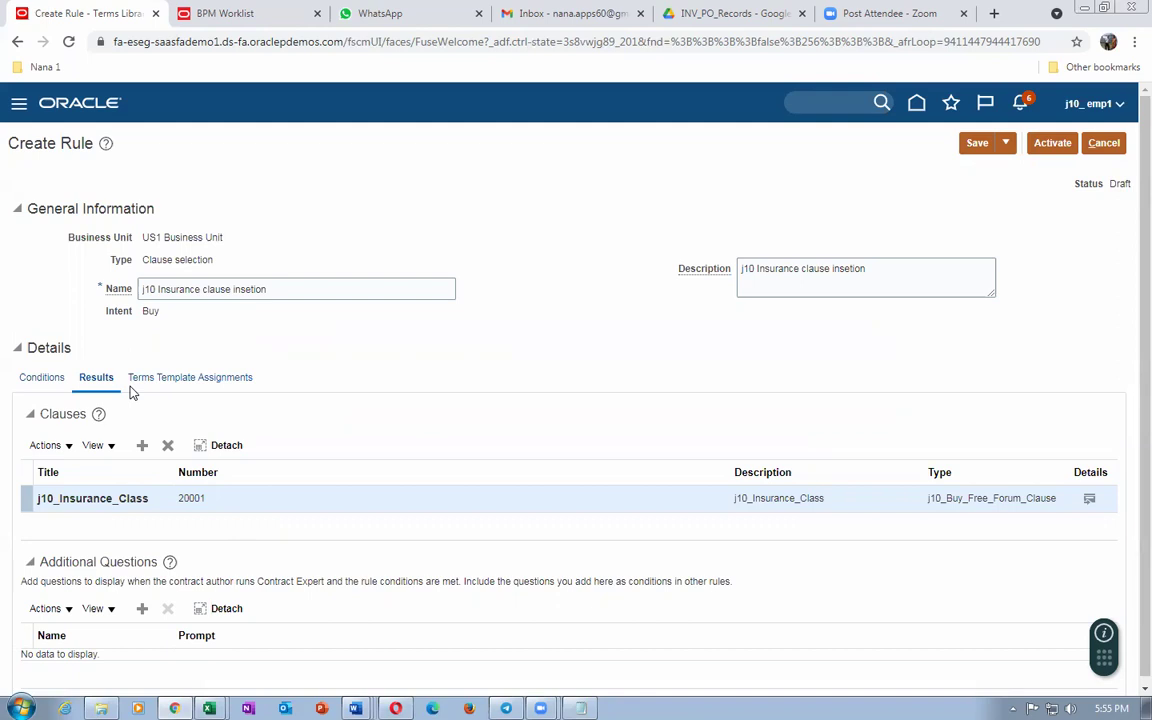
Step: Save the j10 Insurance clause insetion rule, then Save and Close back to the Terms Library
left_click(981, 146)
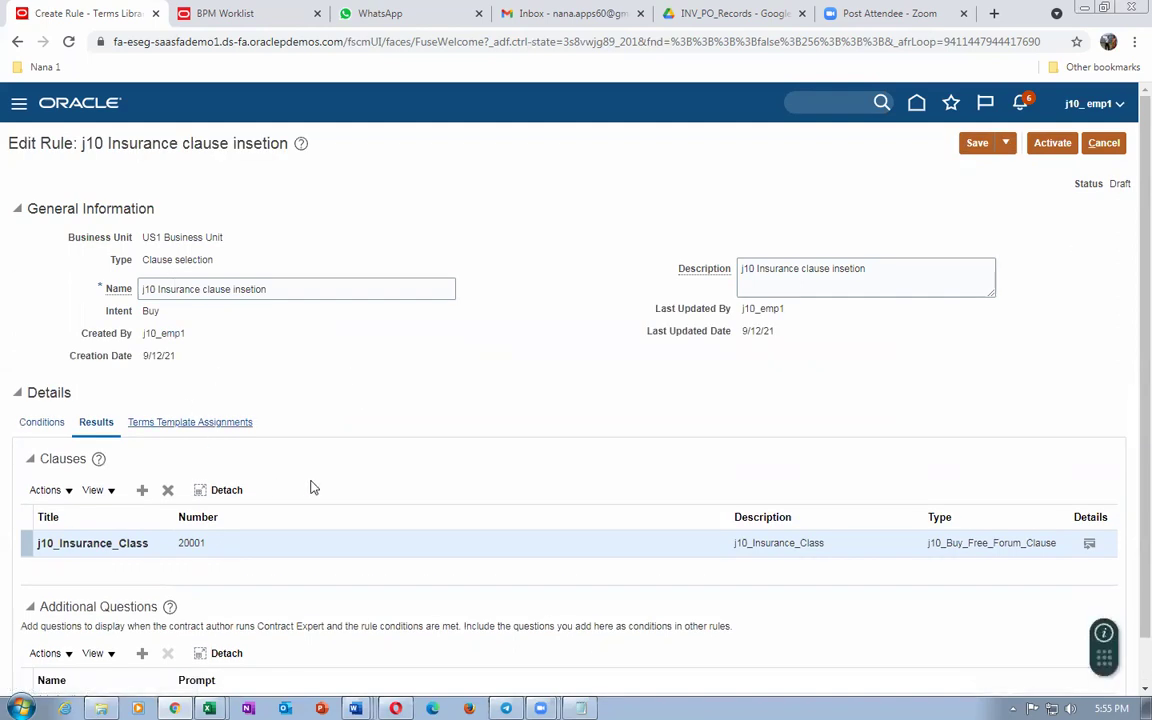
scroll(311, 487, "down", 2)
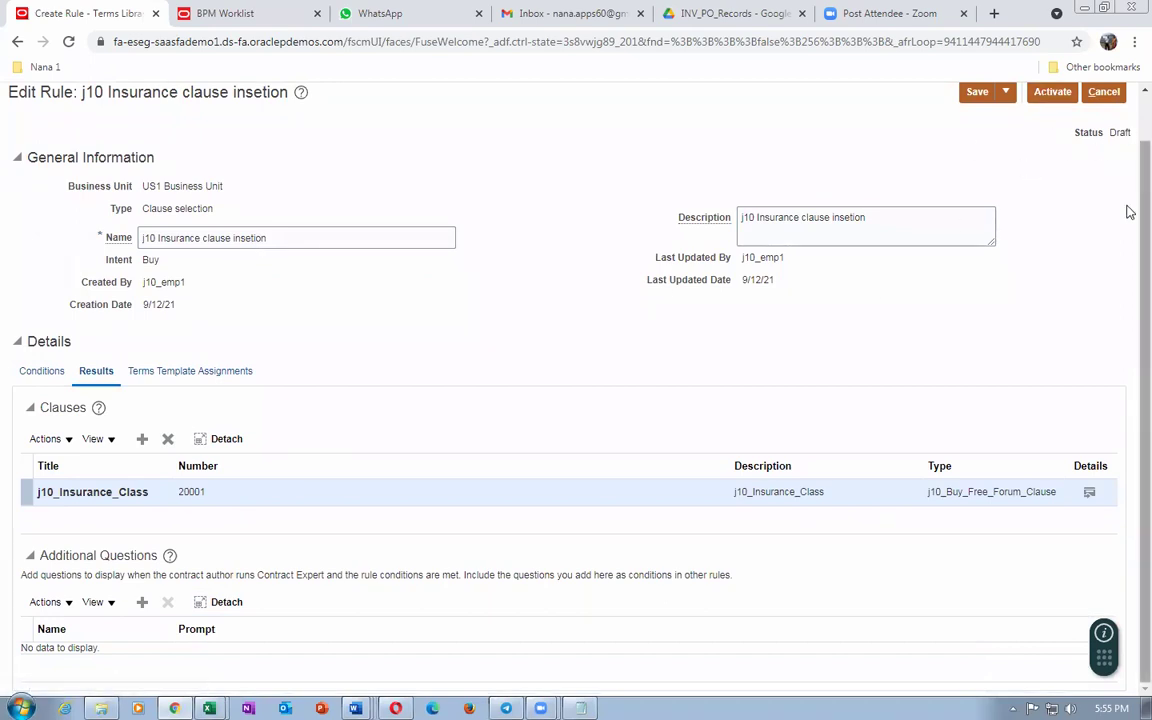
scroll(1129, 217, "up", 1)
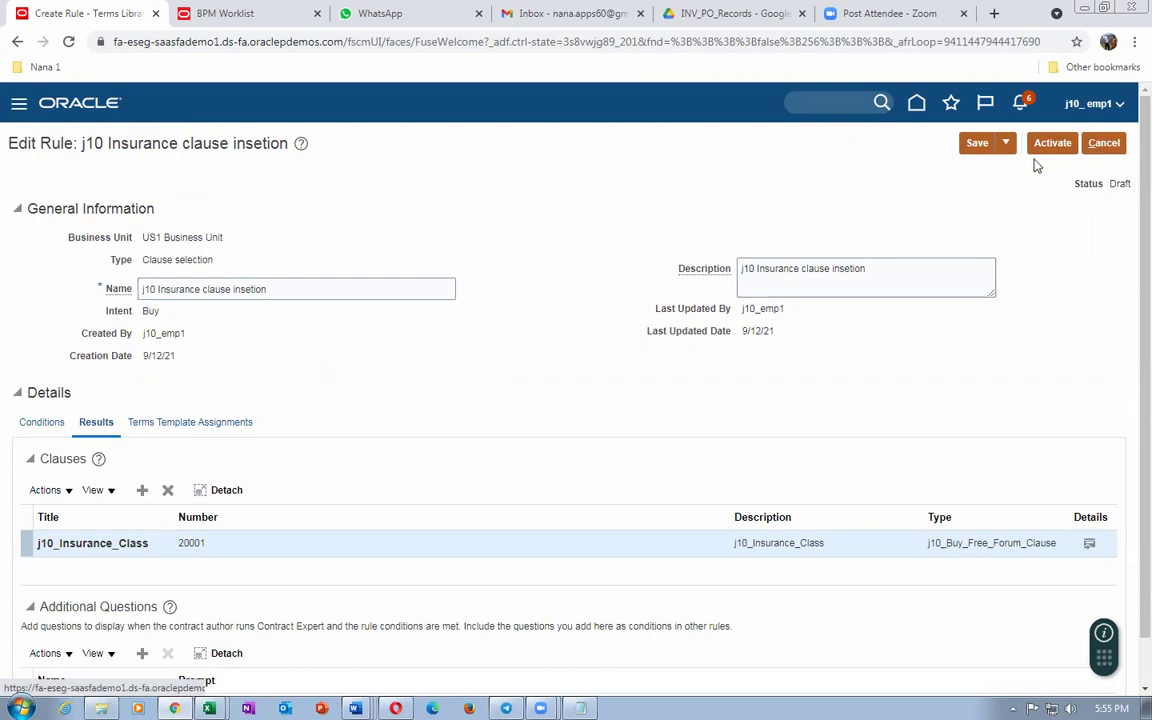
left_click(1007, 145)
left_click(1003, 171)
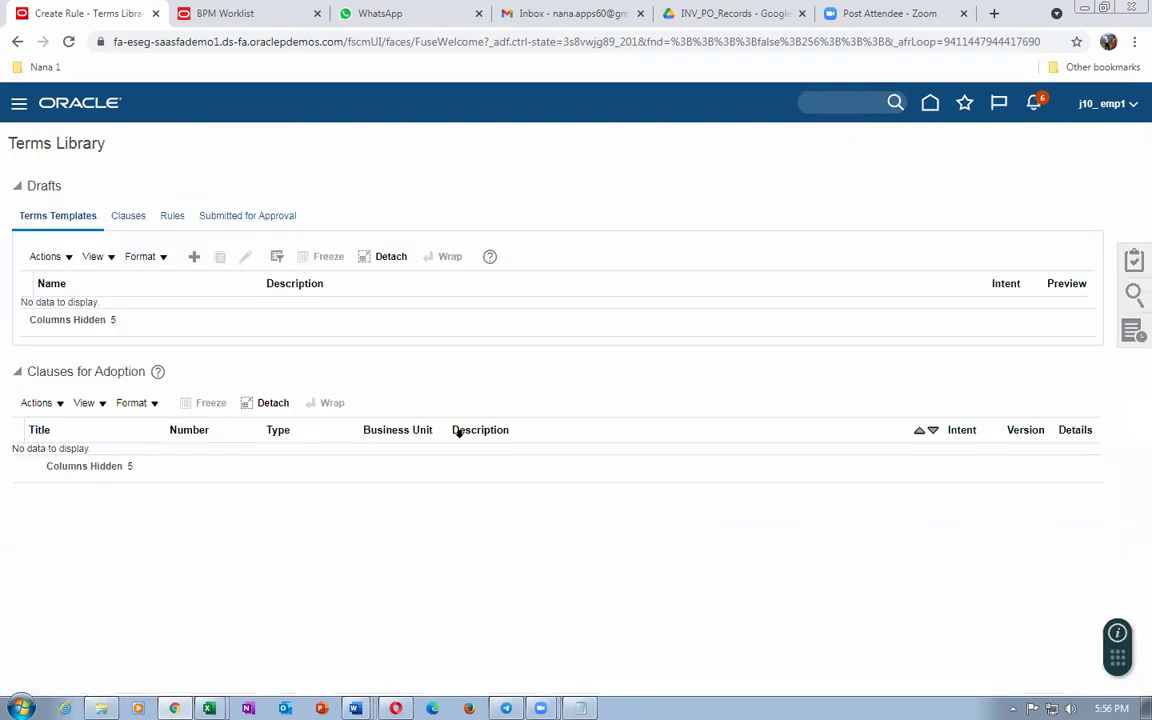
left_click(1133, 263)
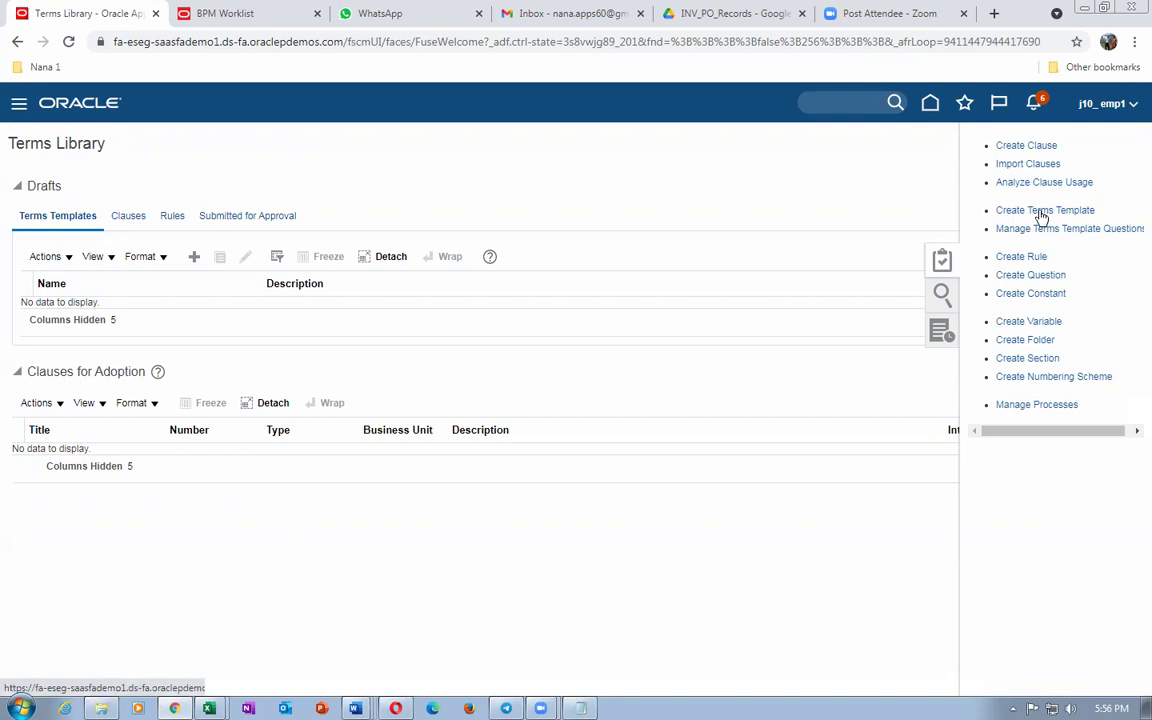
Step: Create a new terms template named 'j10 Terms template'
left_click(1040, 212)
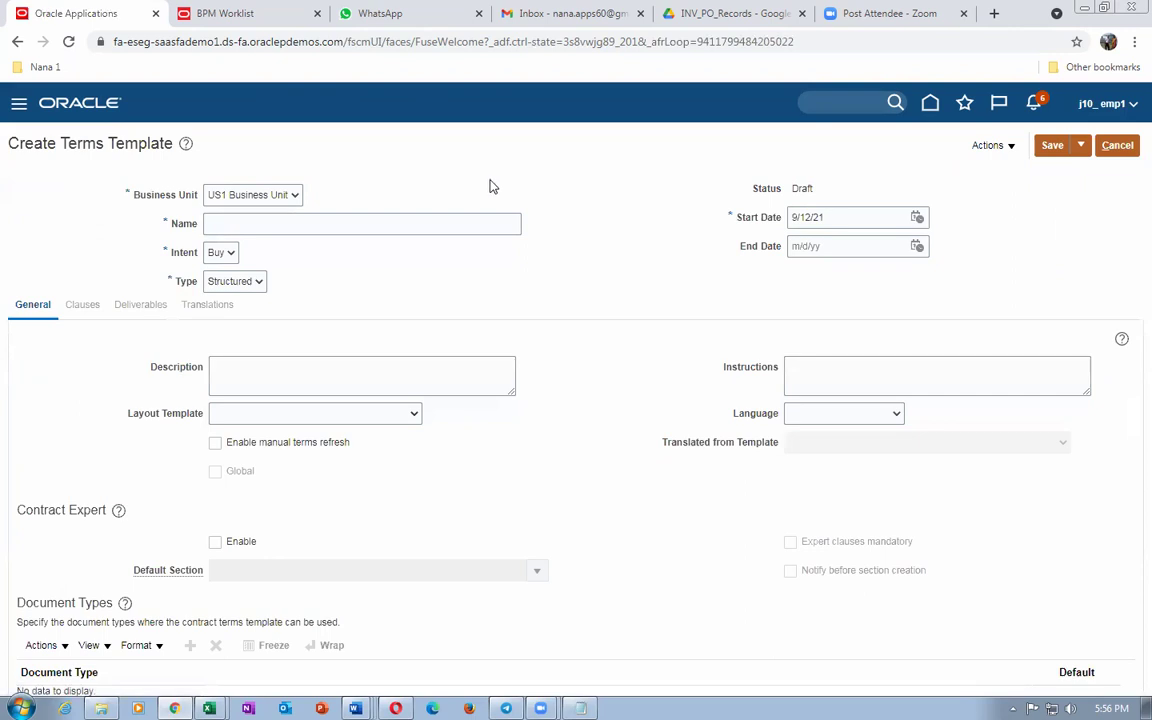
left_click(336, 226)
type("j10 Terms template")
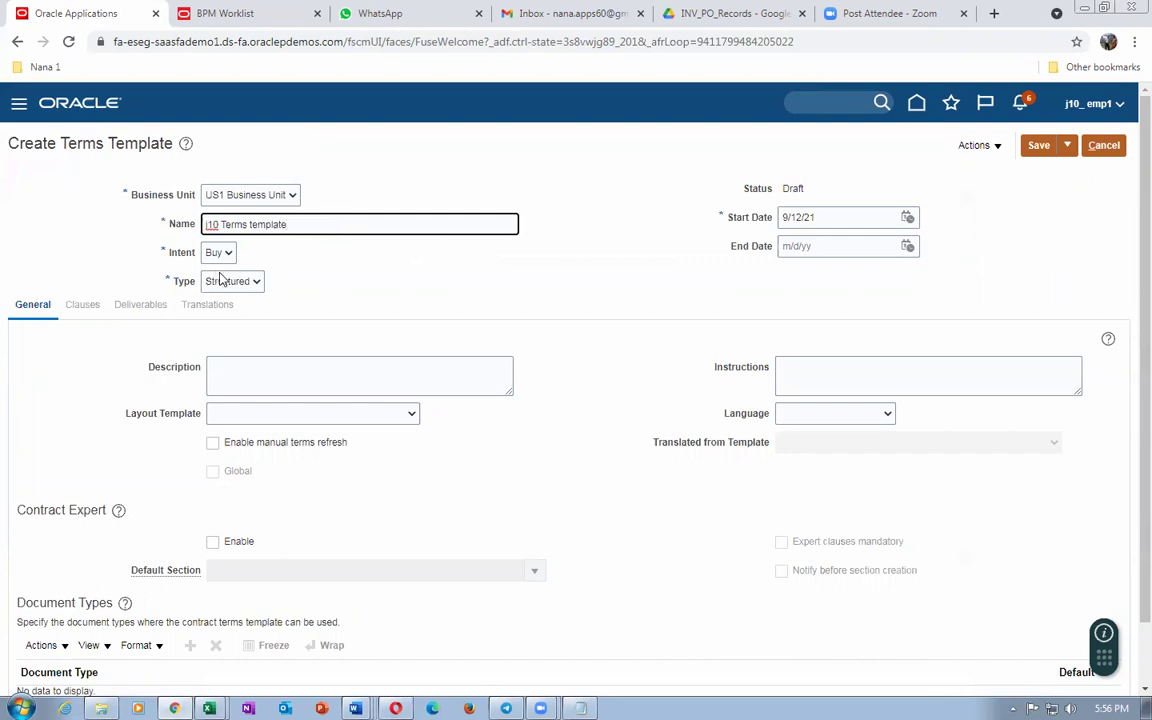
Step: Try the Simplified template type, then set it back to Structured
left_click(252, 286)
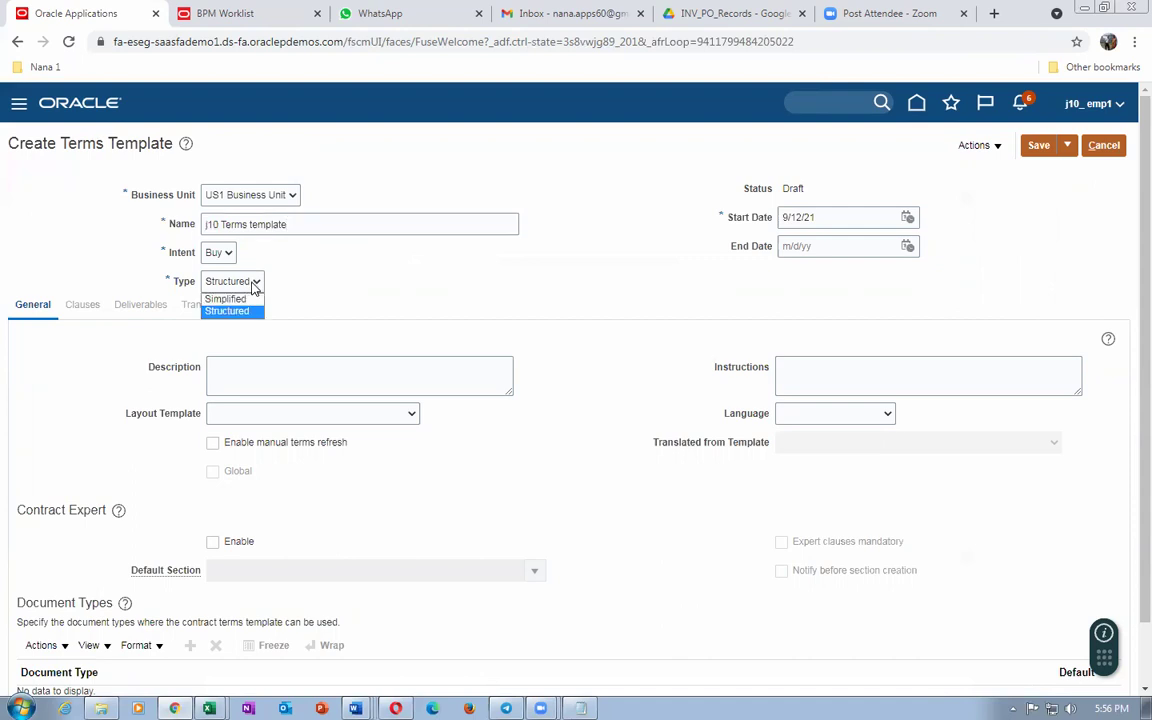
left_click(246, 310)
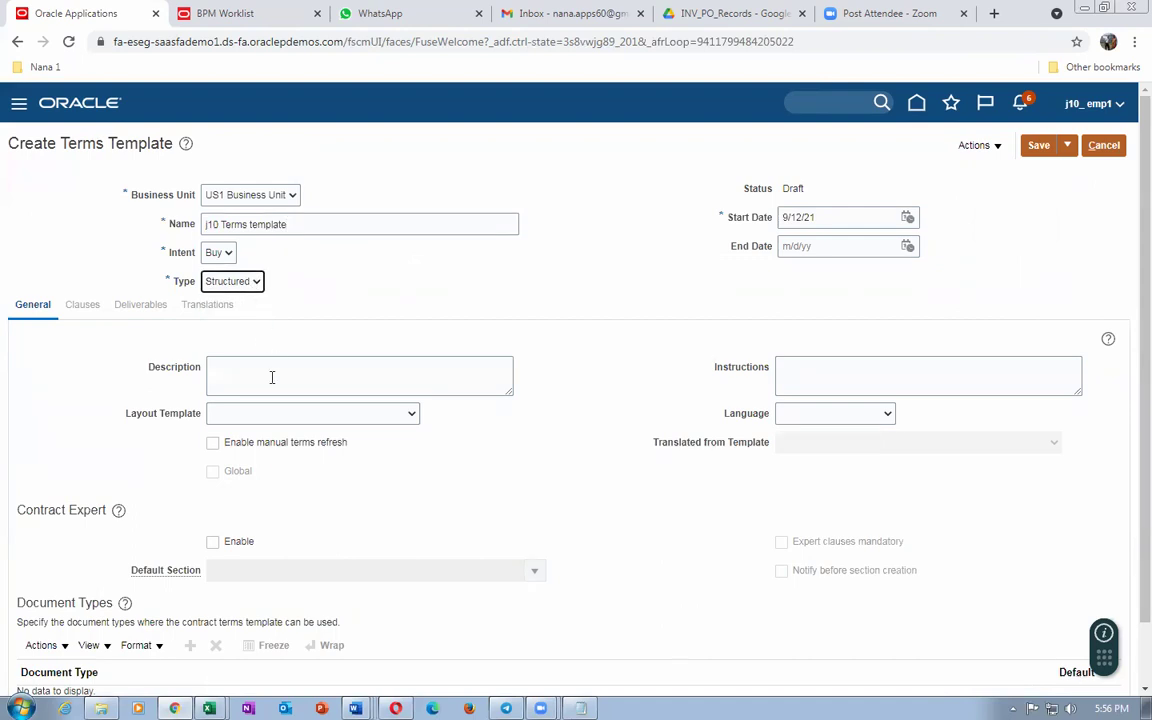
left_click(245, 284)
left_click(240, 300)
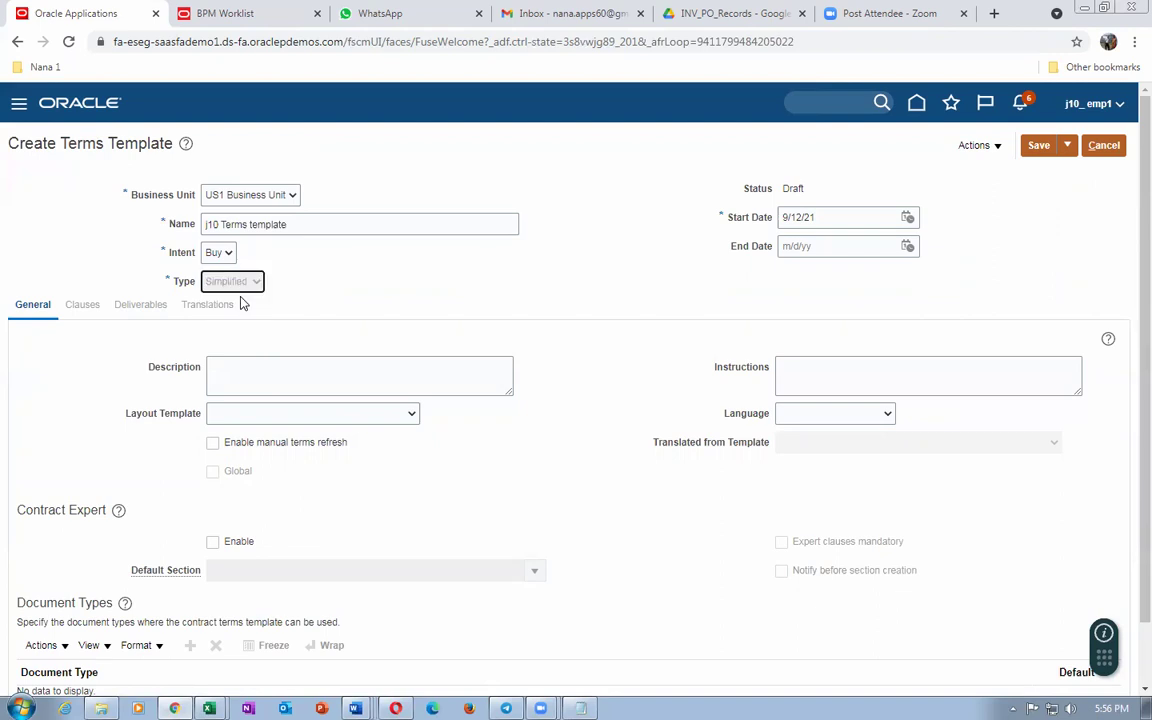
left_click(302, 409)
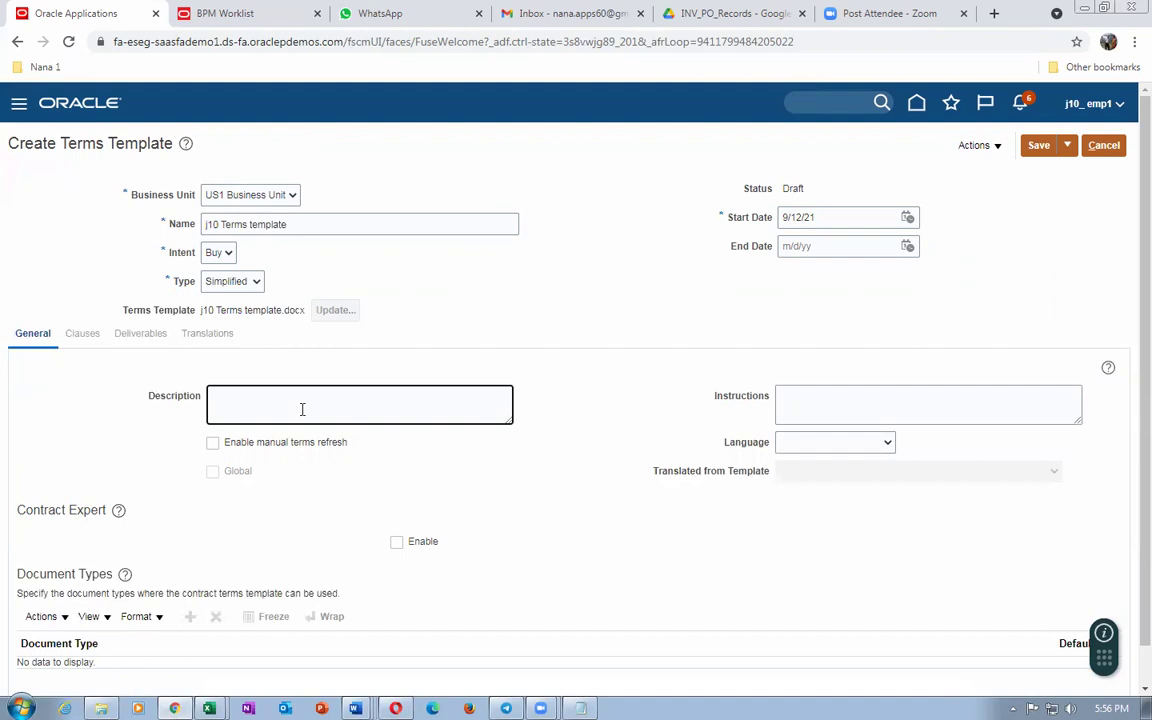
left_click(232, 282)
left_click(239, 314)
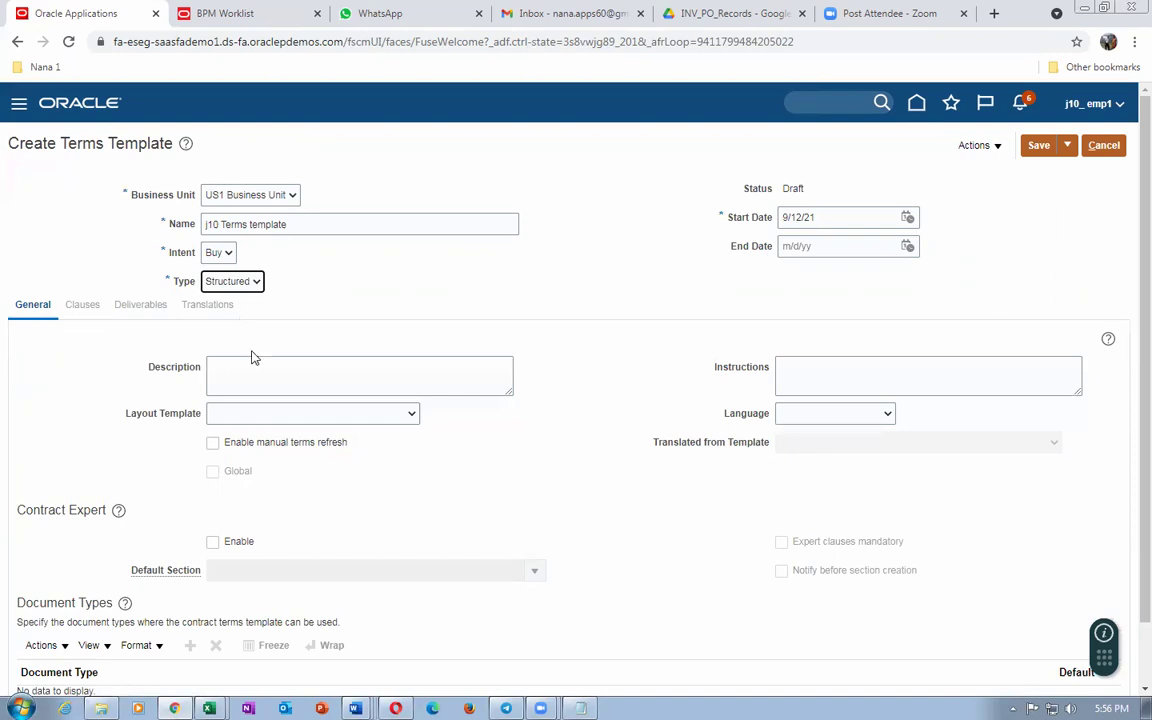
Step: Paste the template name as the description and choose the ContractTermsTemplate layout
left_click_drag(296, 226, 178, 232)
key("ctrl+c")
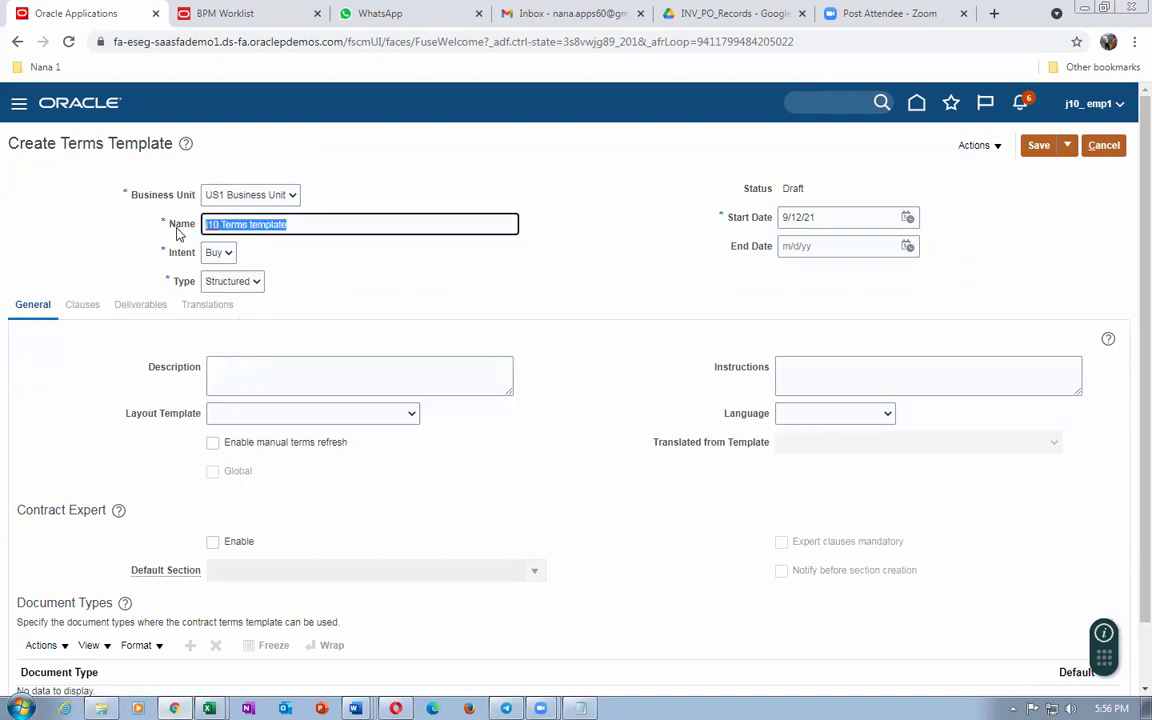
left_click(241, 377)
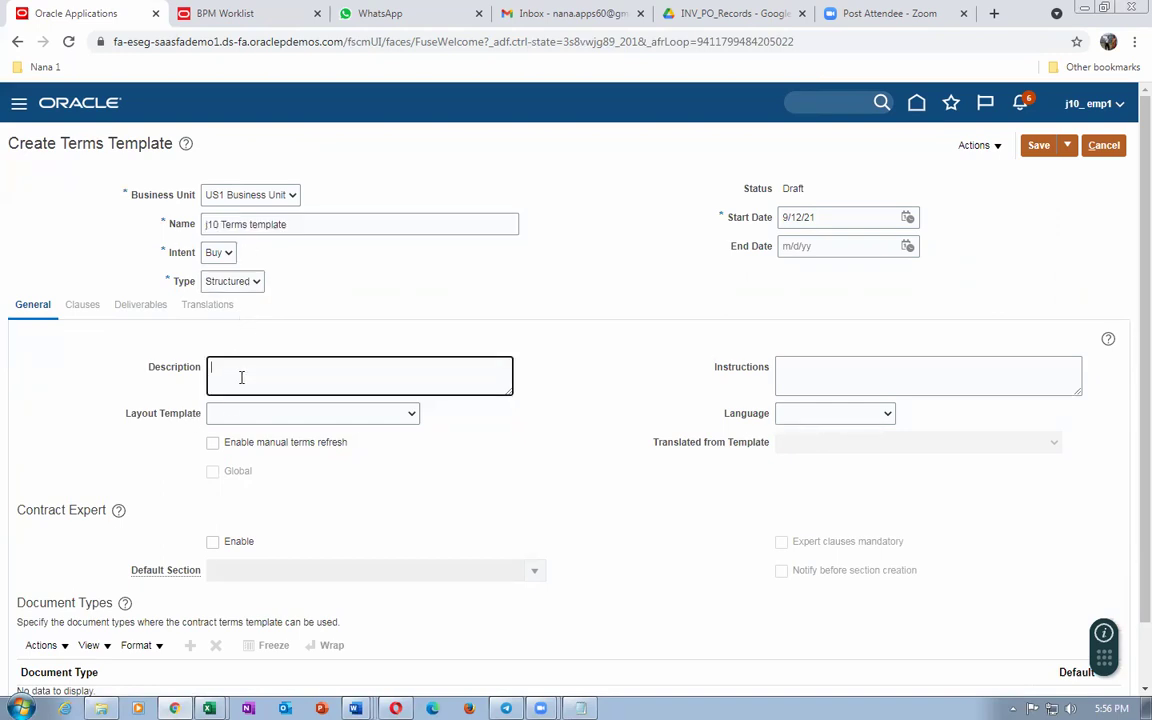
key("ctrl+v")
left_click(283, 419)
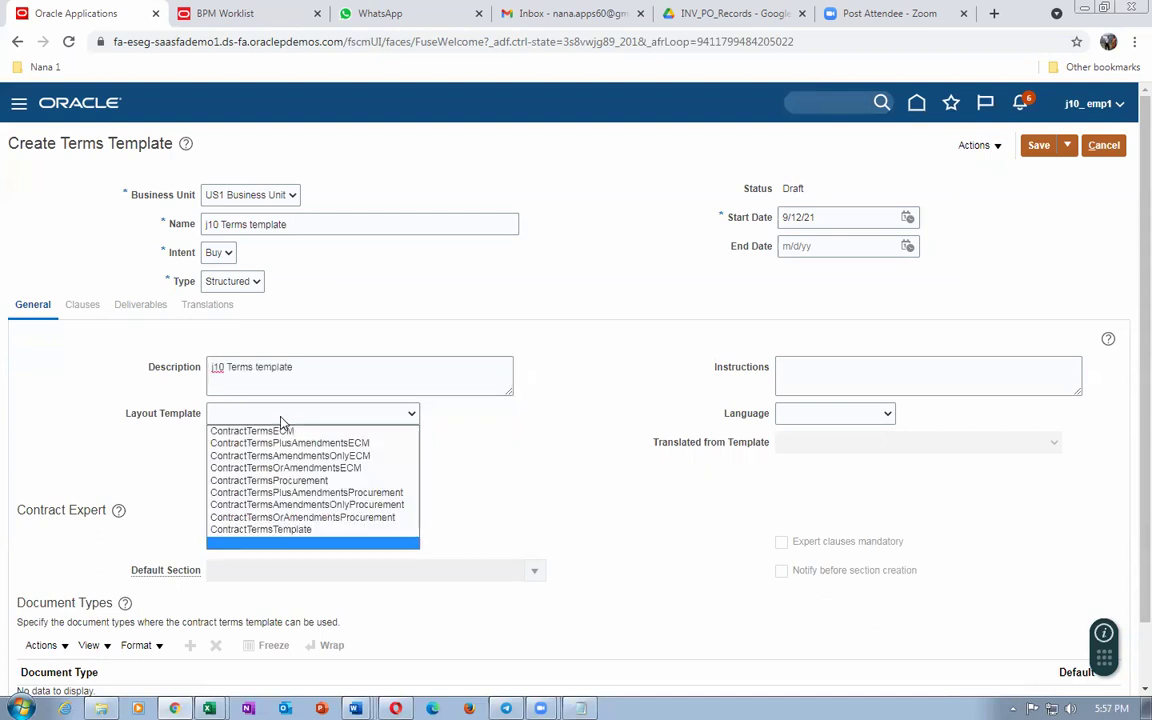
left_click(267, 532)
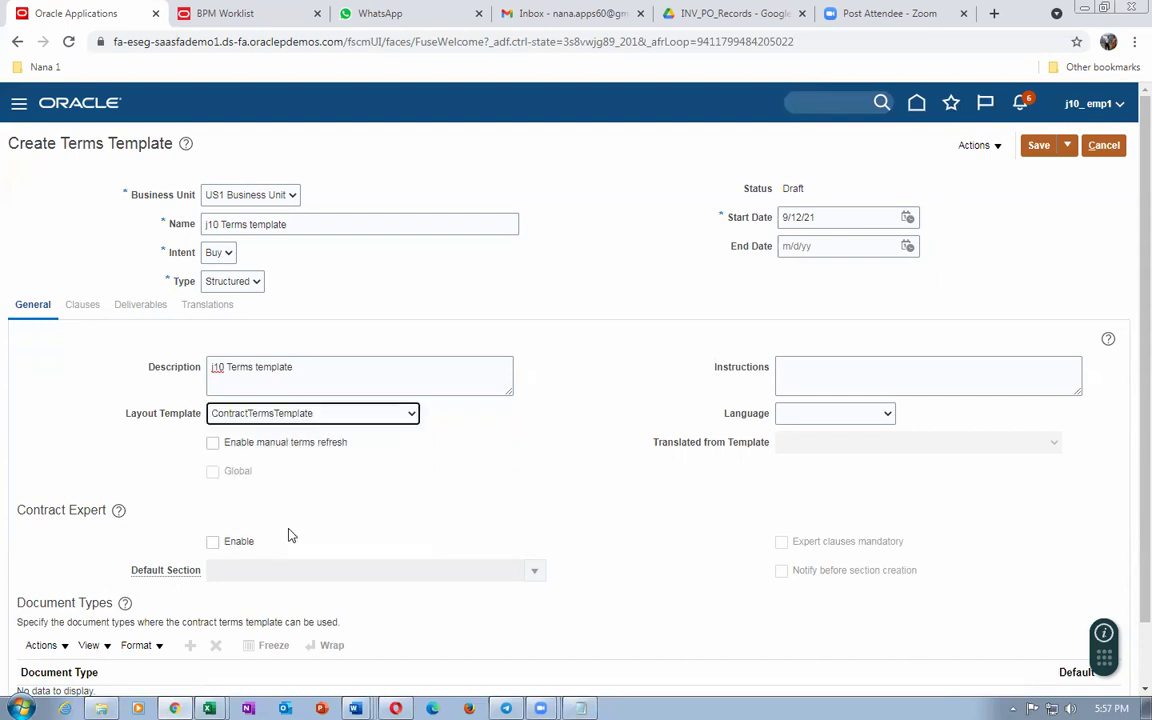
Step: Fill the Instructions field with the template name followed by 'instructions'
left_click_drag(505, 380, 100, 391)
key("ctrl+c")
left_click(831, 380)
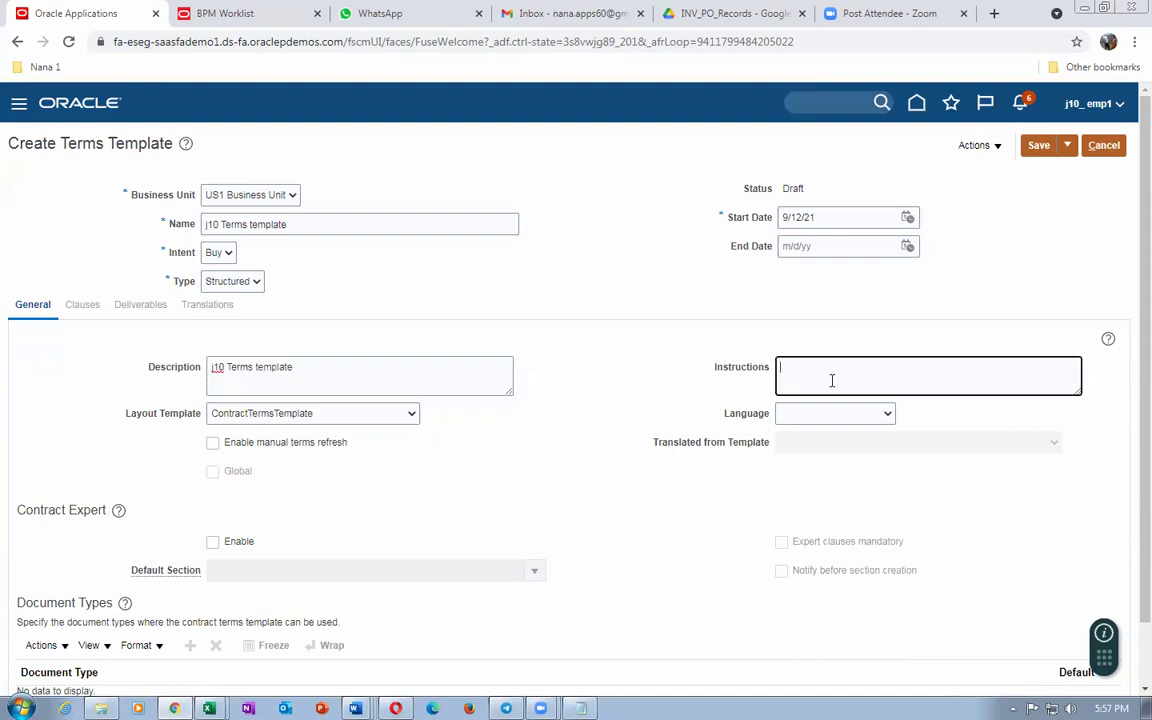
key("ctrl+v")
type("instructions")
Step: Set the language to American English, enable manual terms refresh and Contract Expert
left_click(866, 413)
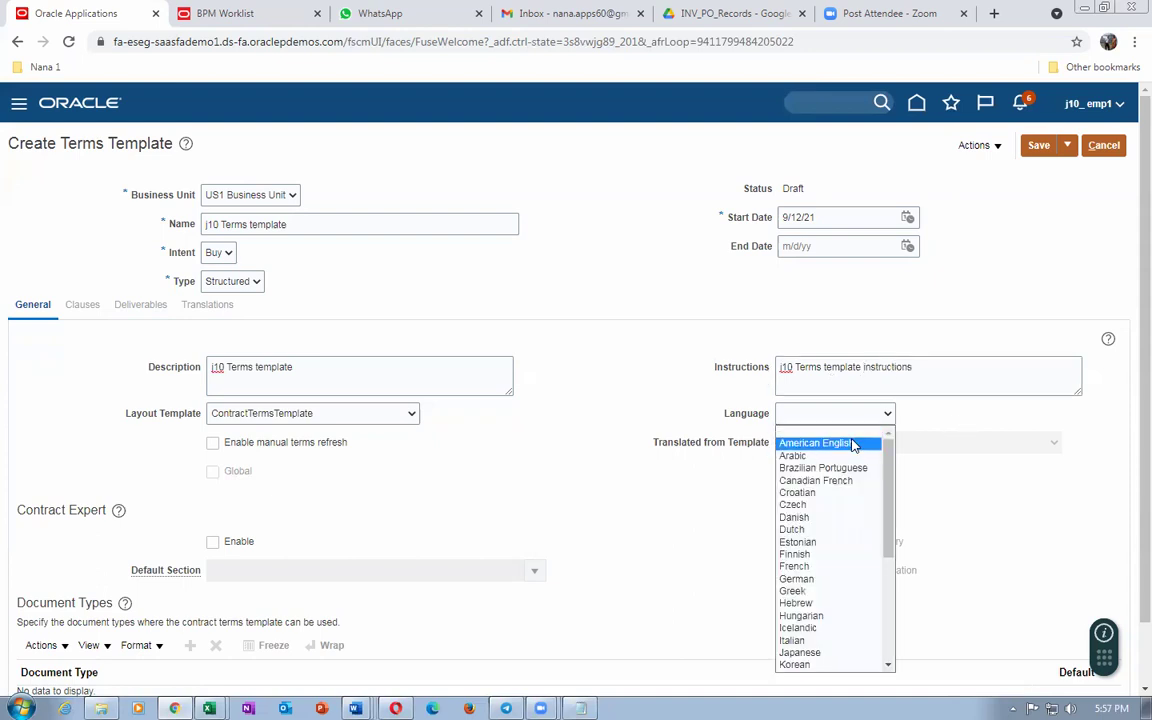
left_click(850, 443)
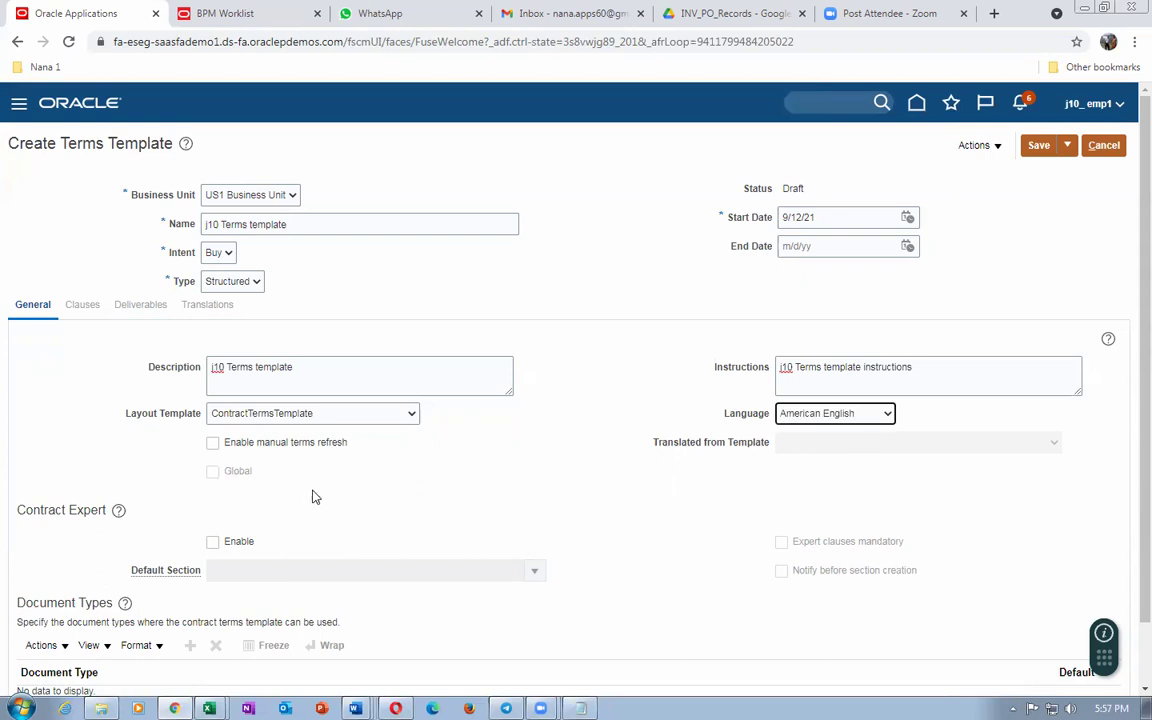
left_click(212, 443)
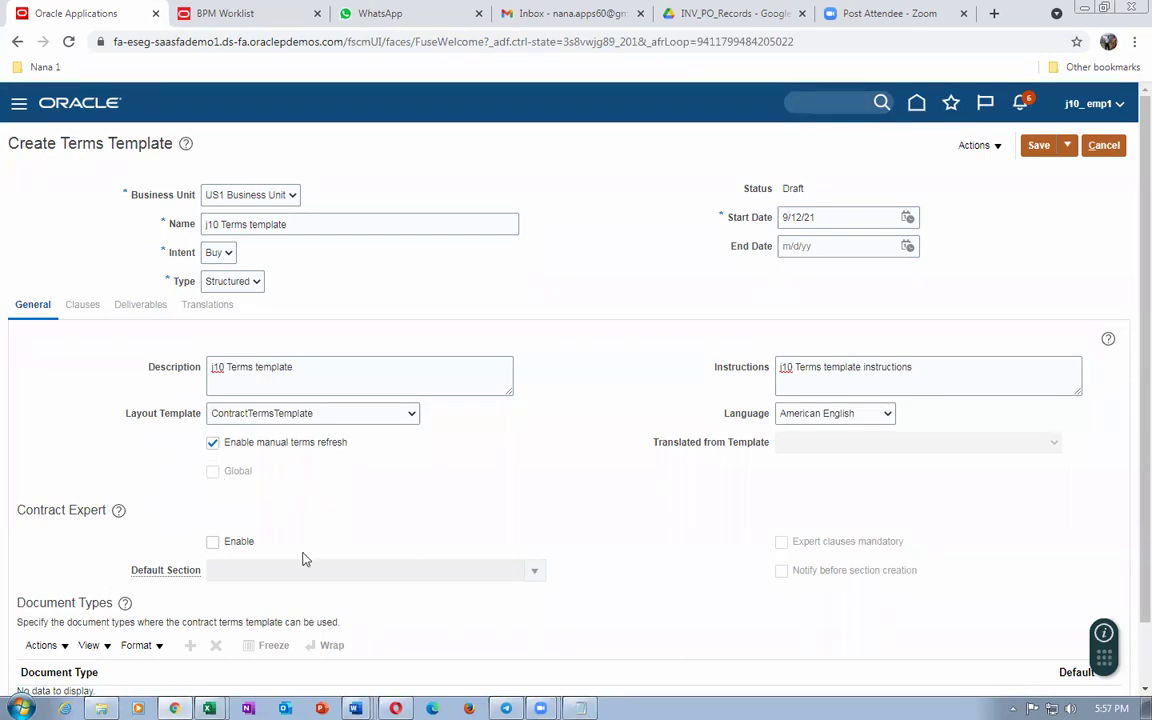
left_click(212, 543)
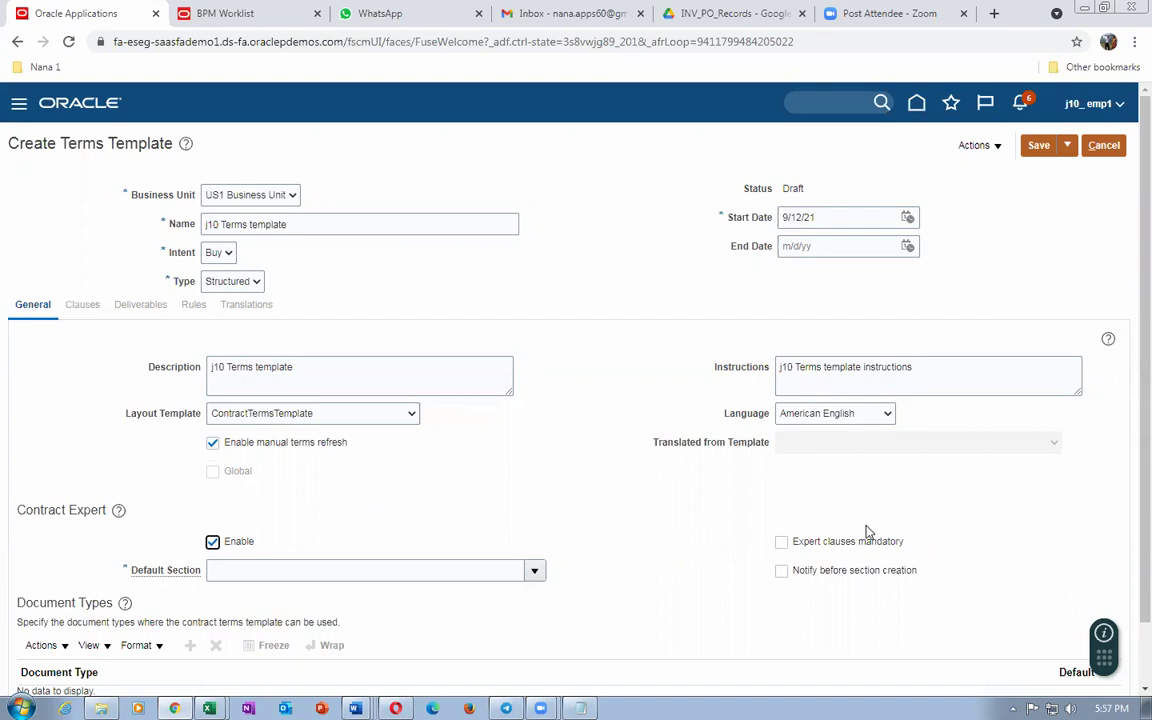
Step: Tick mandatory expert clauses and notify before section creation; set default section j10_warranty_Section
left_click(782, 546)
left_click(782, 571)
left_click(535, 574)
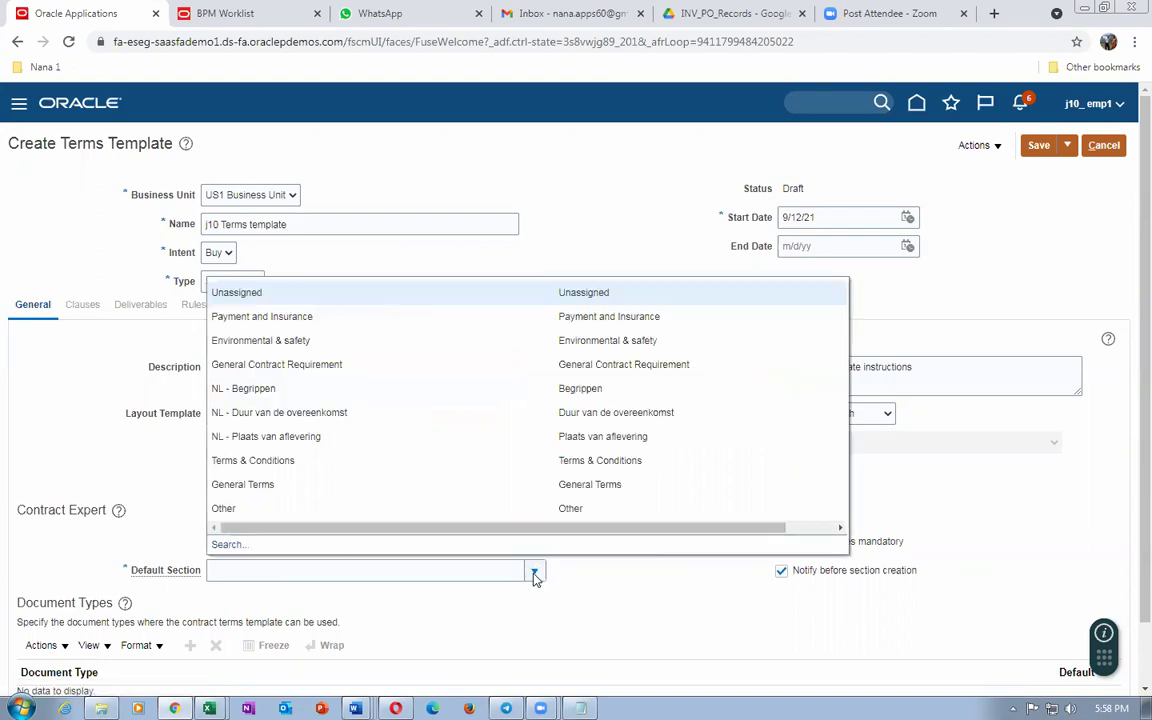
left_click(168, 562)
left_click(216, 569)
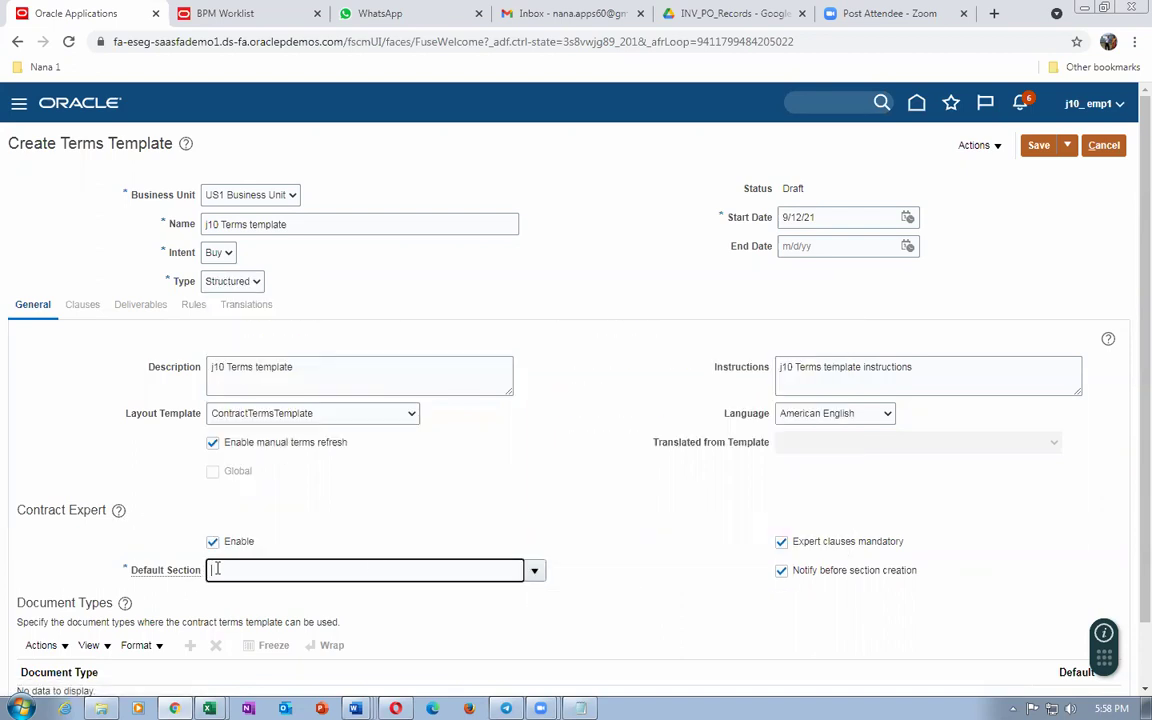
type("j10")
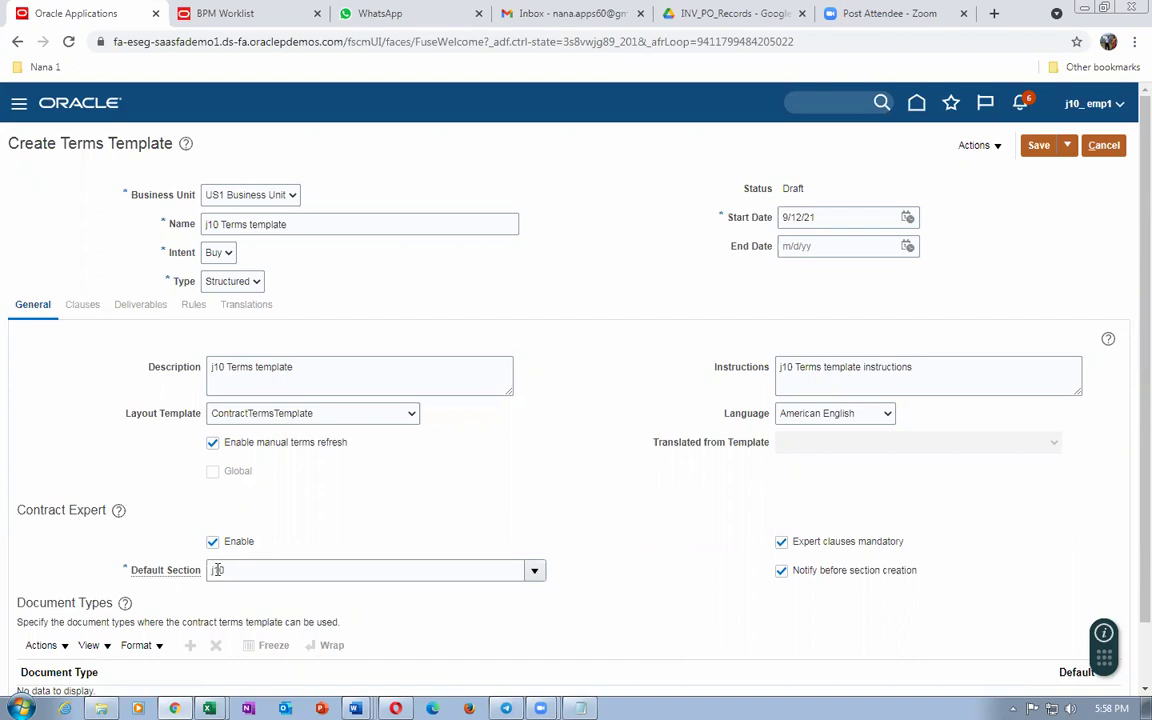
left_click(408, 455)
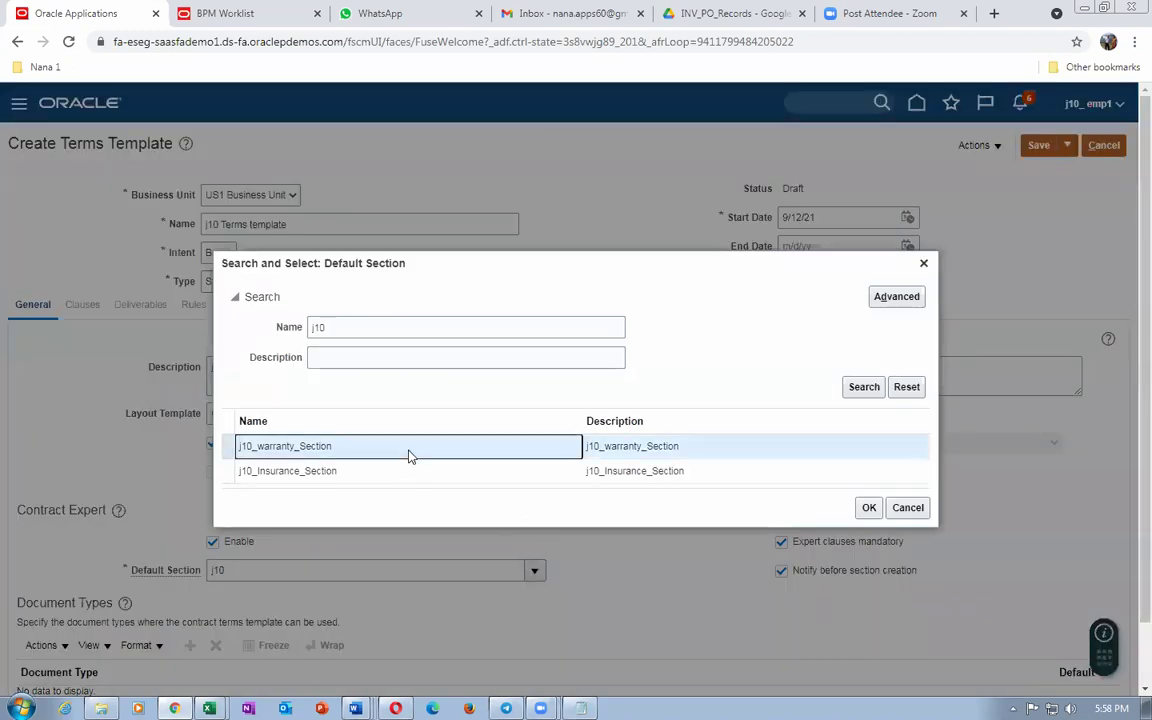
left_click(869, 507)
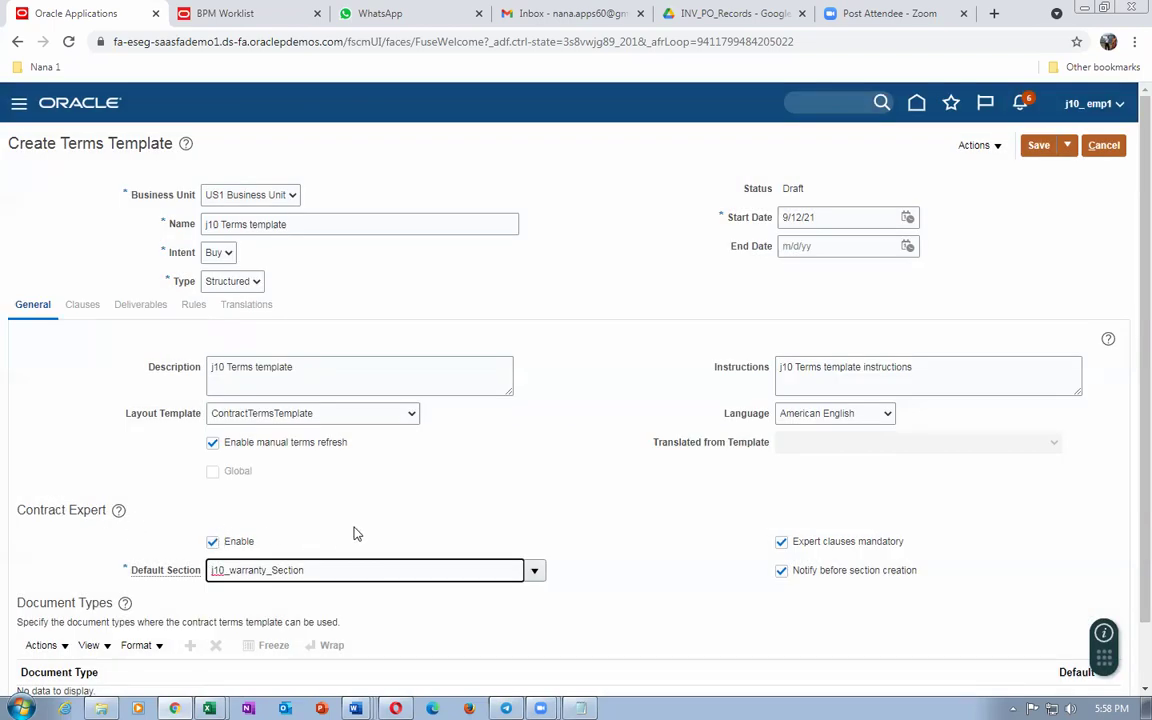
Step: Save the j10 Terms template draft and bring up the Document Types actions
scroll(369, 517, "down", 2)
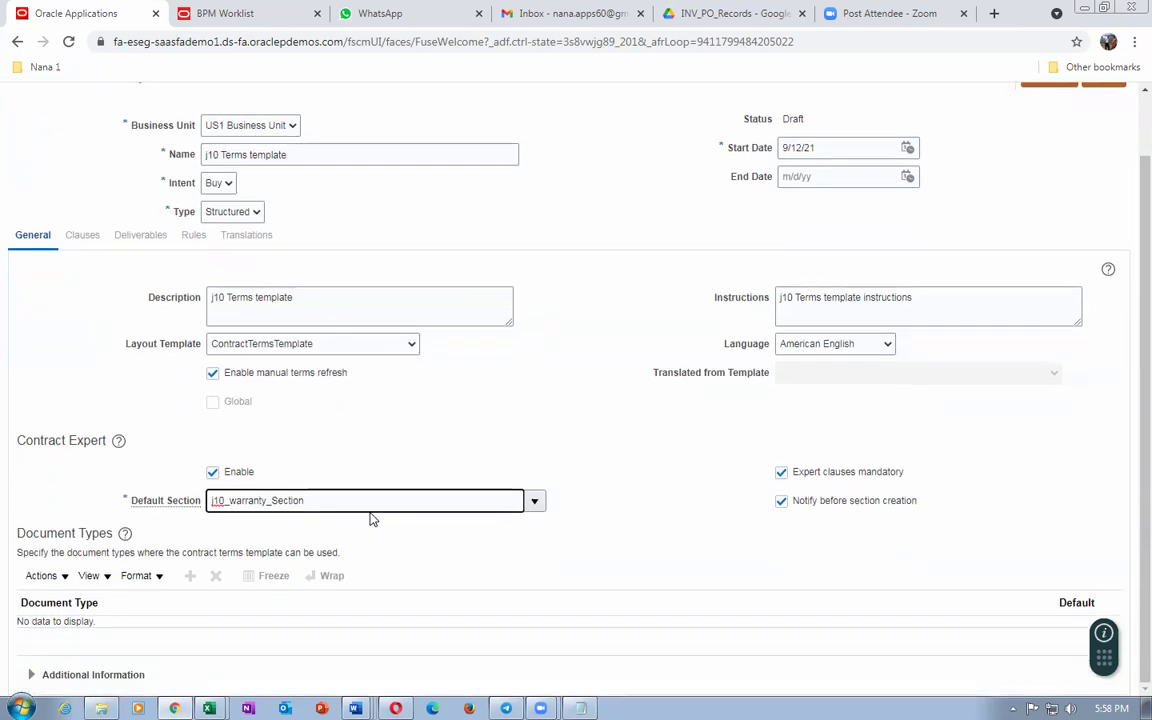
scroll(380, 468, "up", 2)
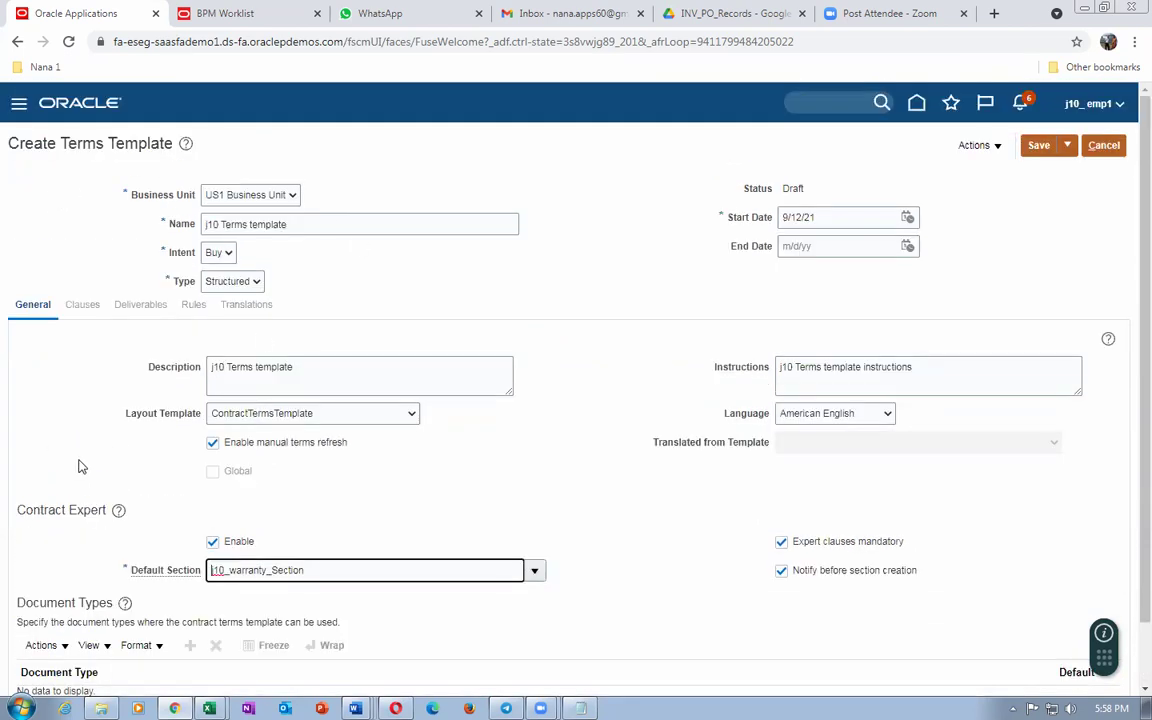
scroll(77, 465, "down", 2)
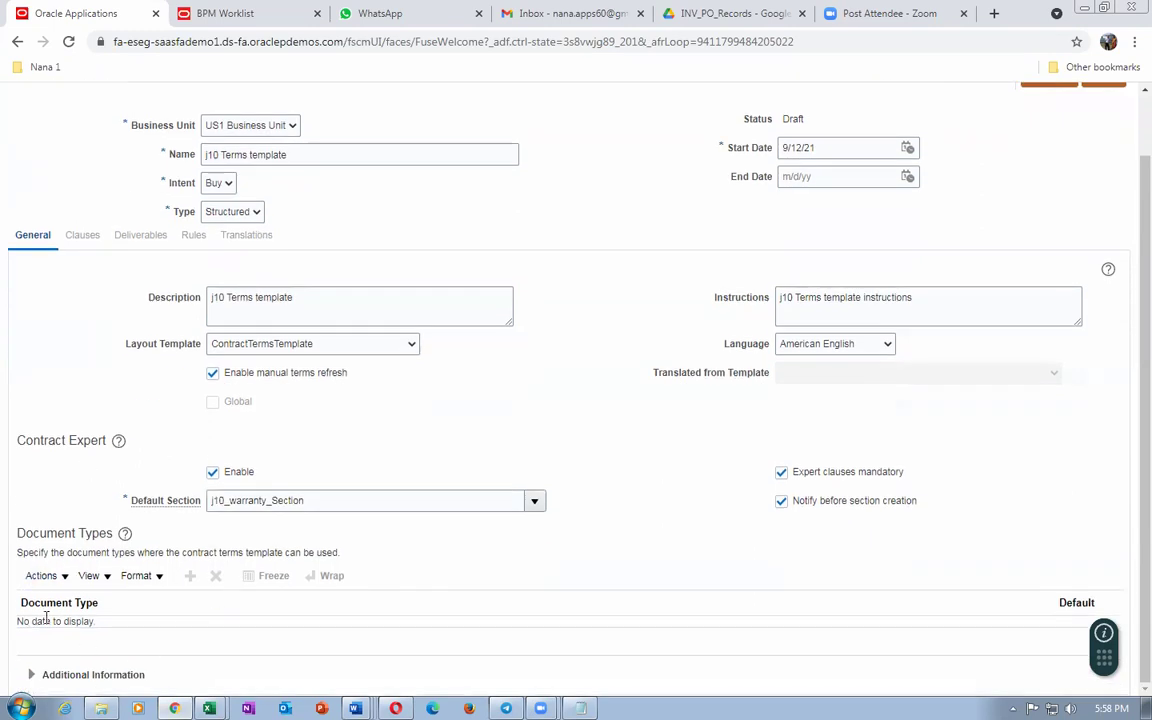
left_click(38, 578)
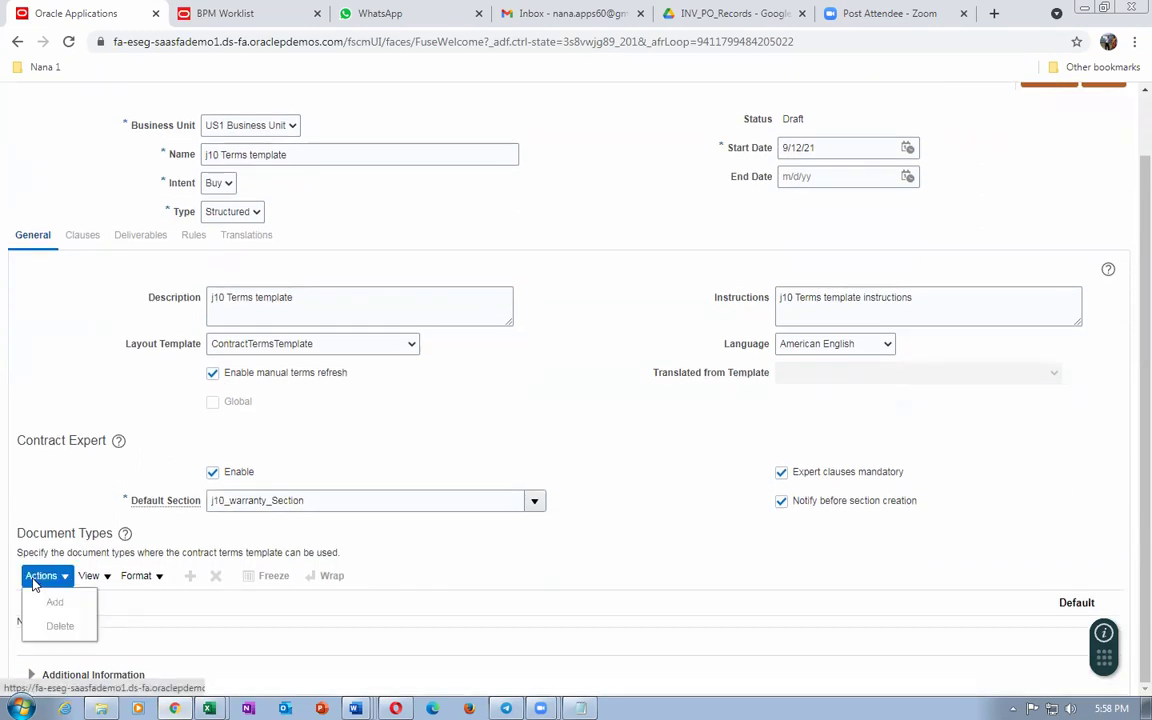
left_click(435, 555)
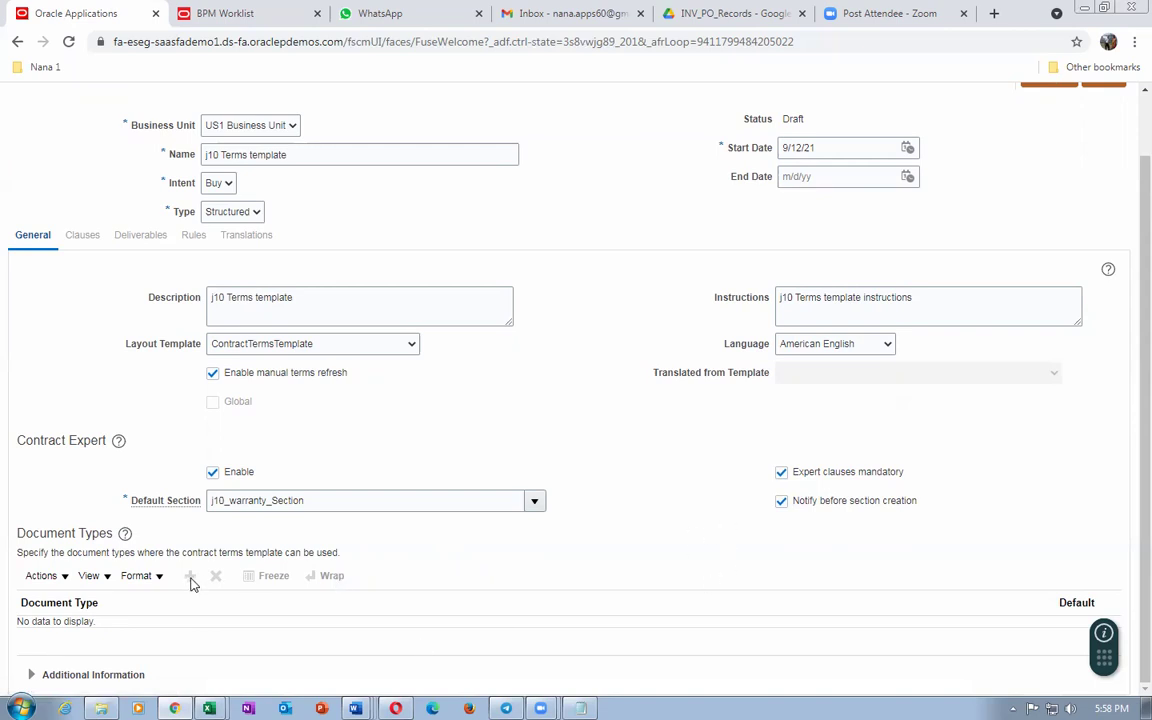
scroll(690, 440, "up", 1)
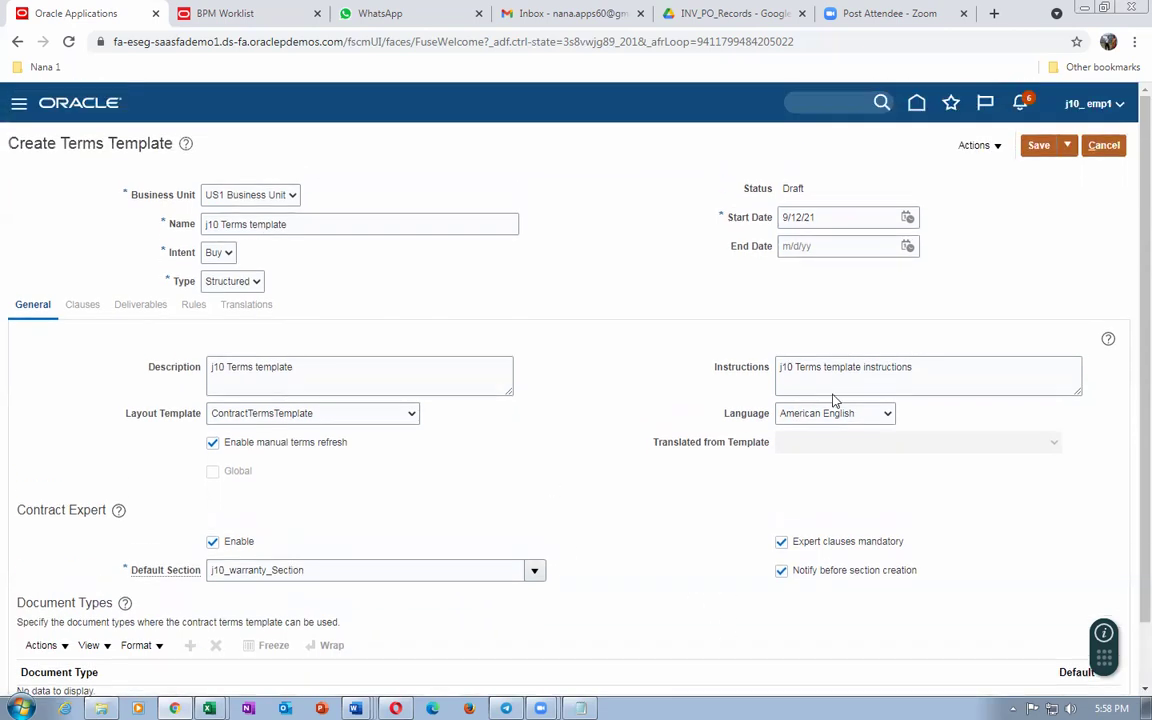
left_click(1039, 146)
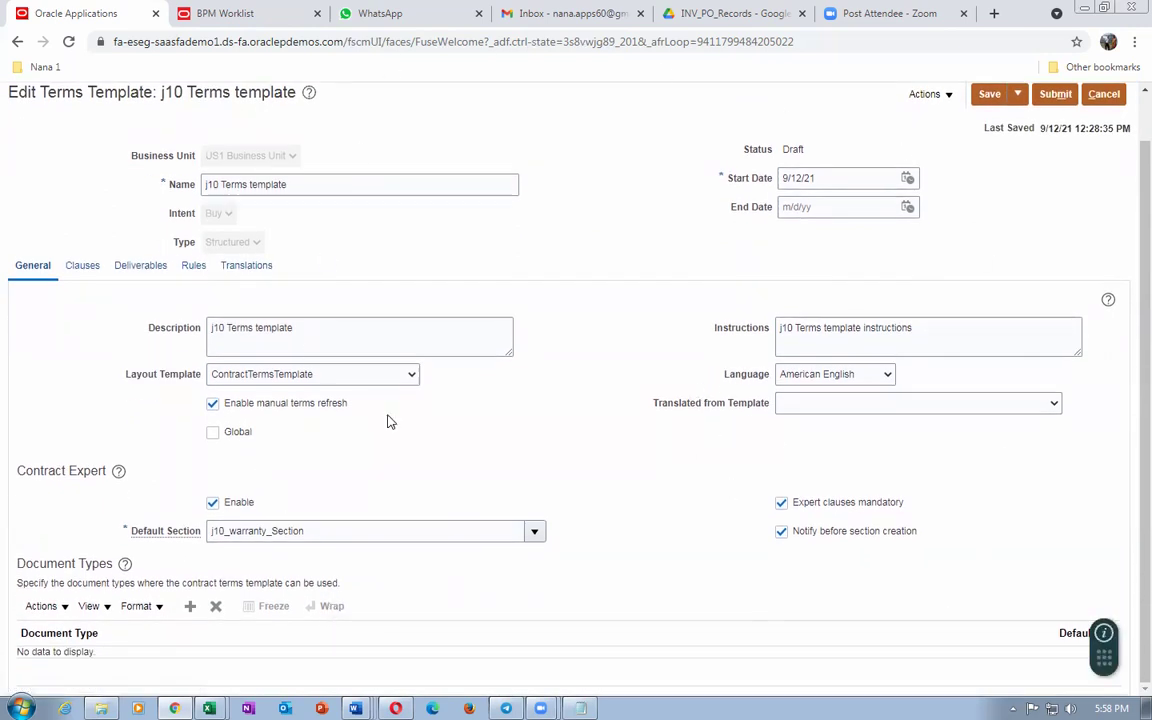
left_click(30, 606)
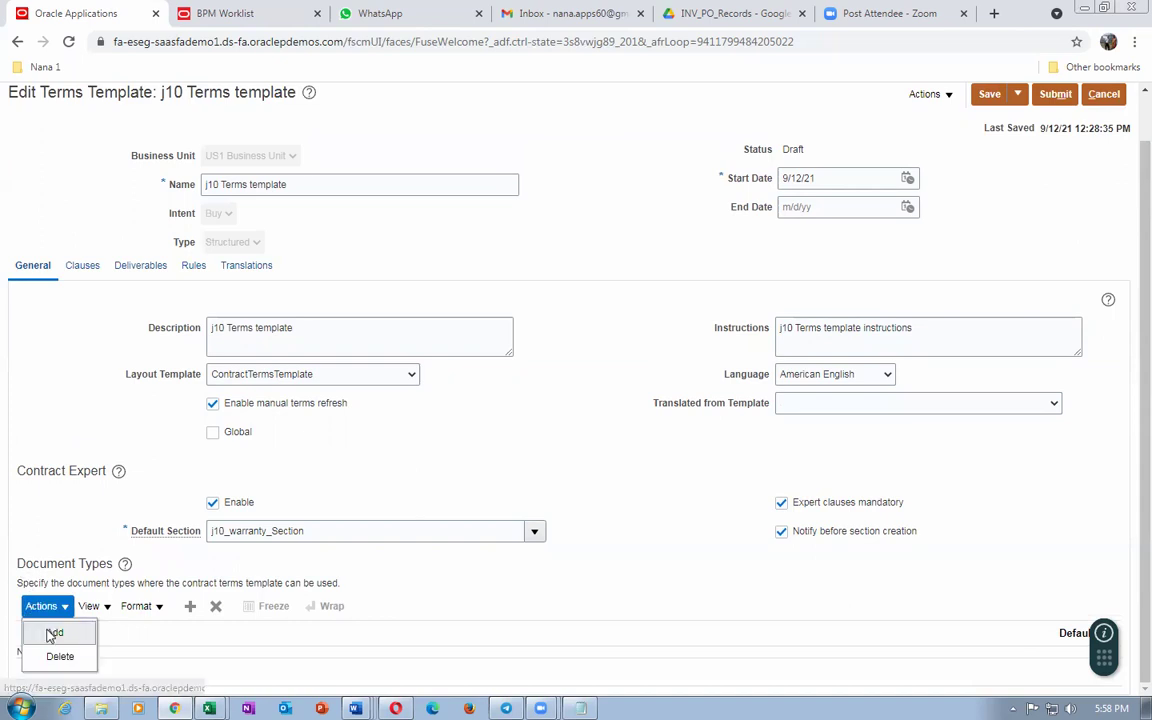
Step: Add a j10_Line_Free_Form document type row and mark it as the default
left_click(52, 630)
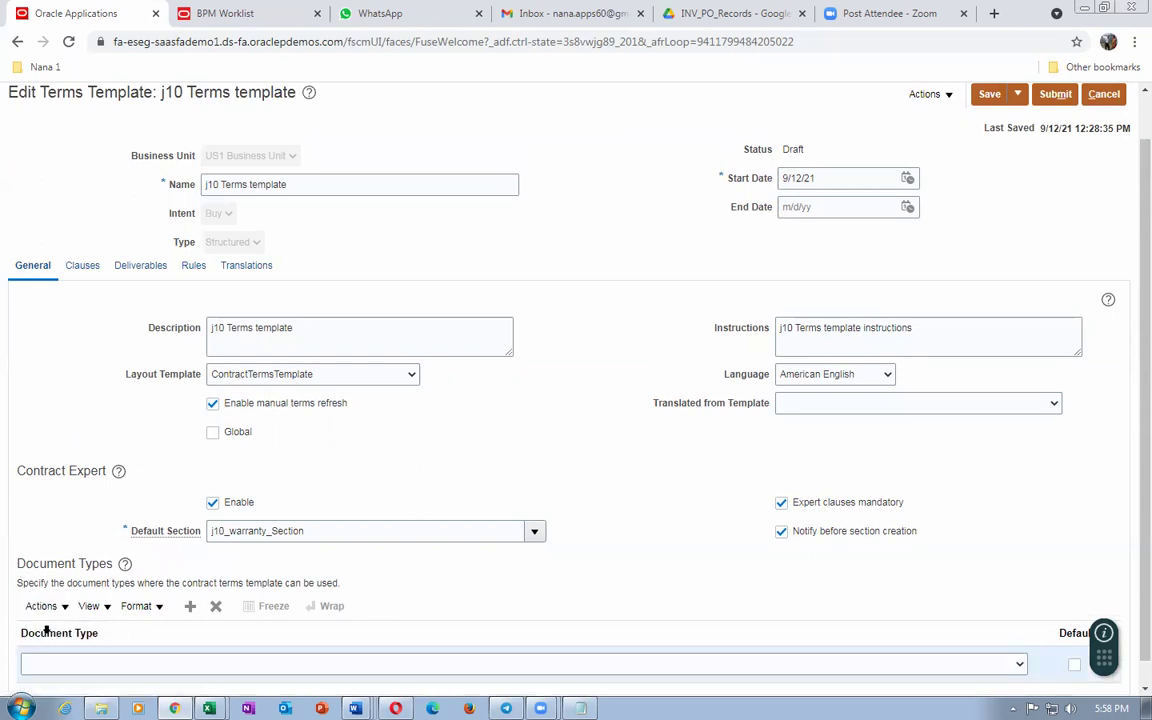
left_click(212, 665)
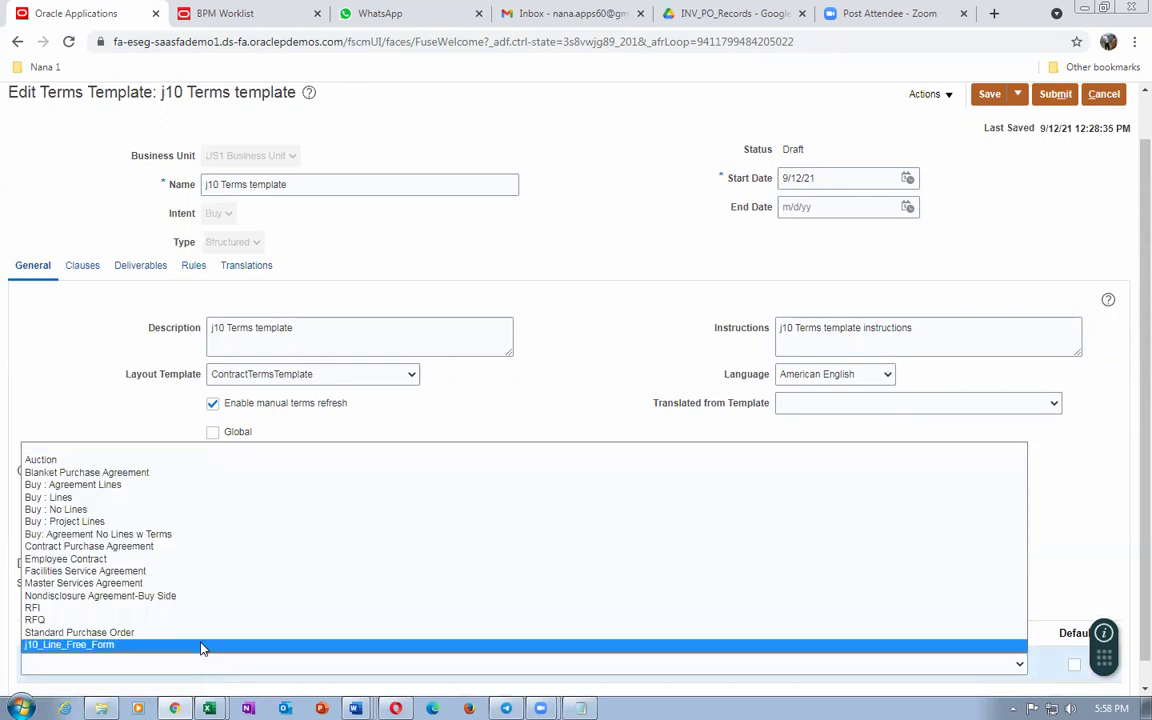
left_click(202, 646)
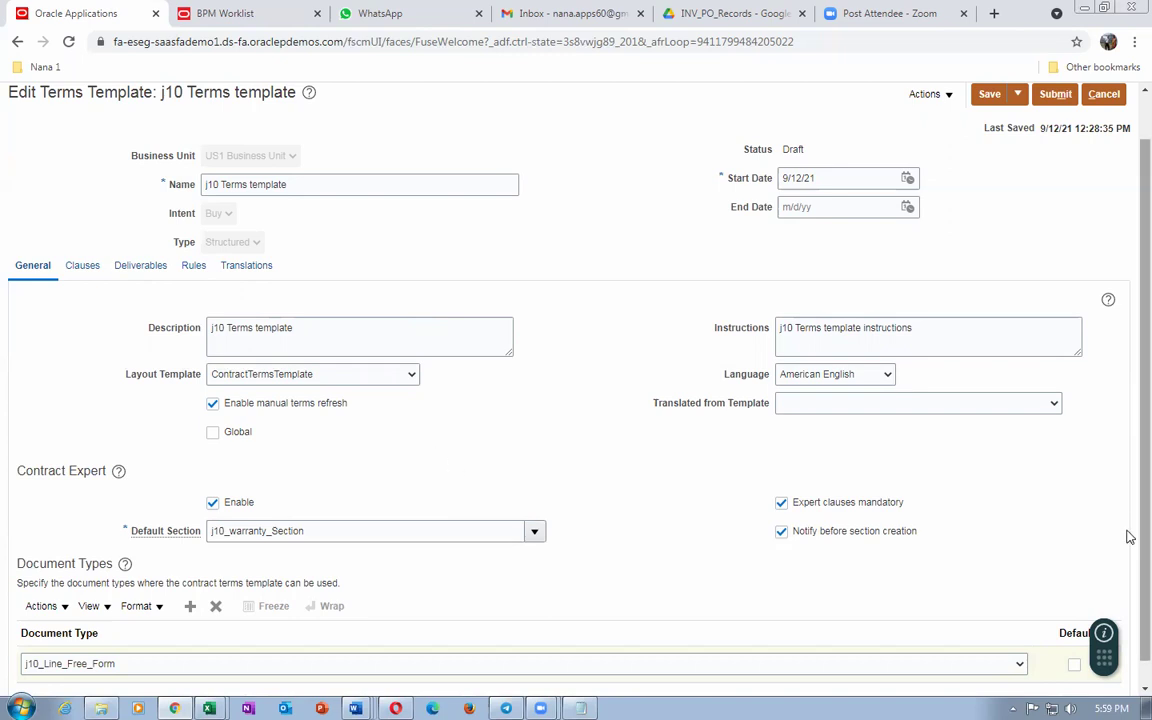
scroll(1128, 560, "down", 1)
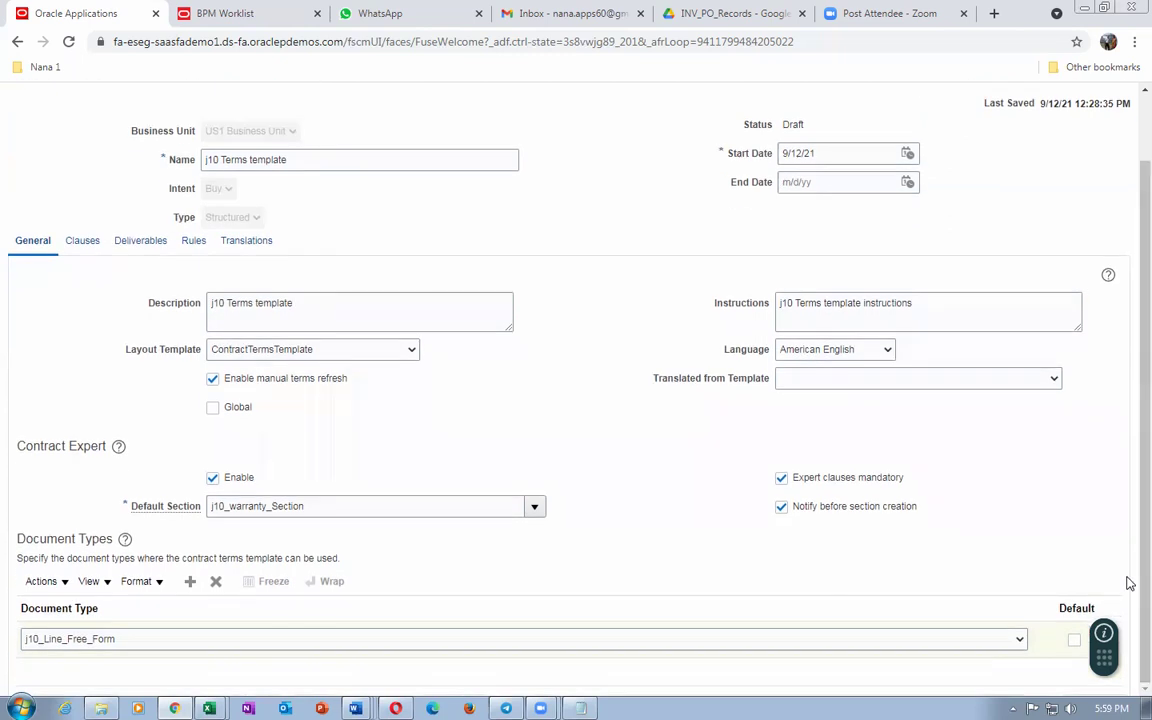
left_click(1075, 642)
scroll(152, 185, "up", 1)
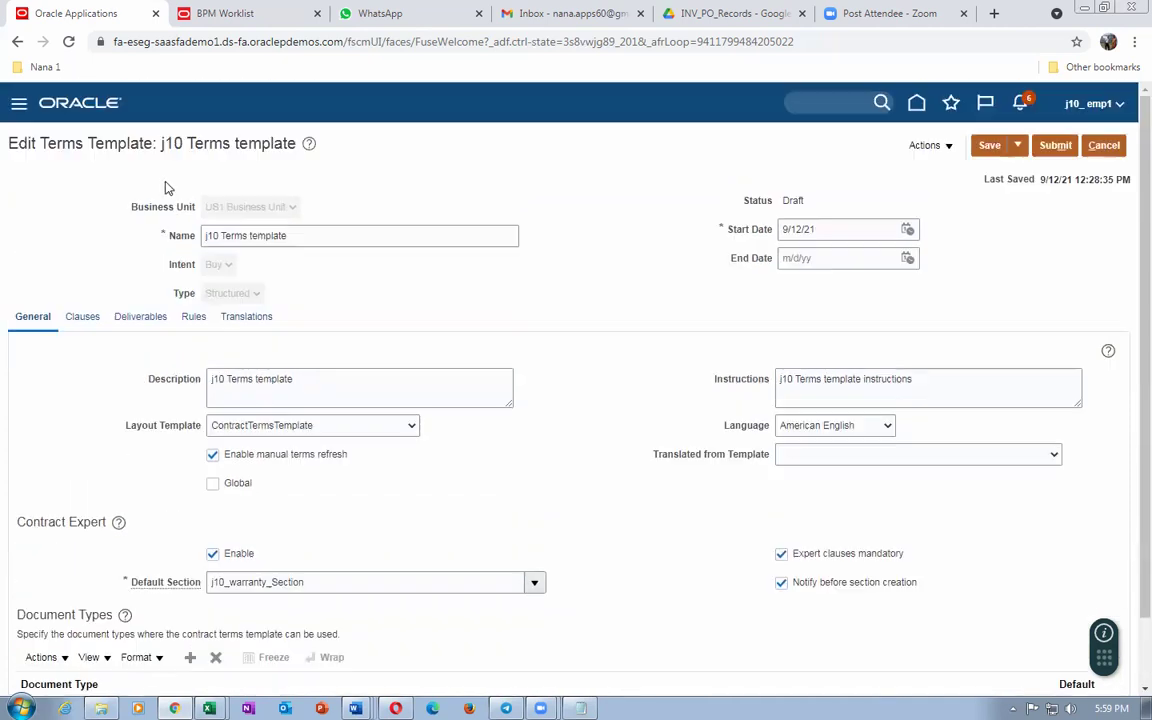
scroll(160, 350, "down", 1)
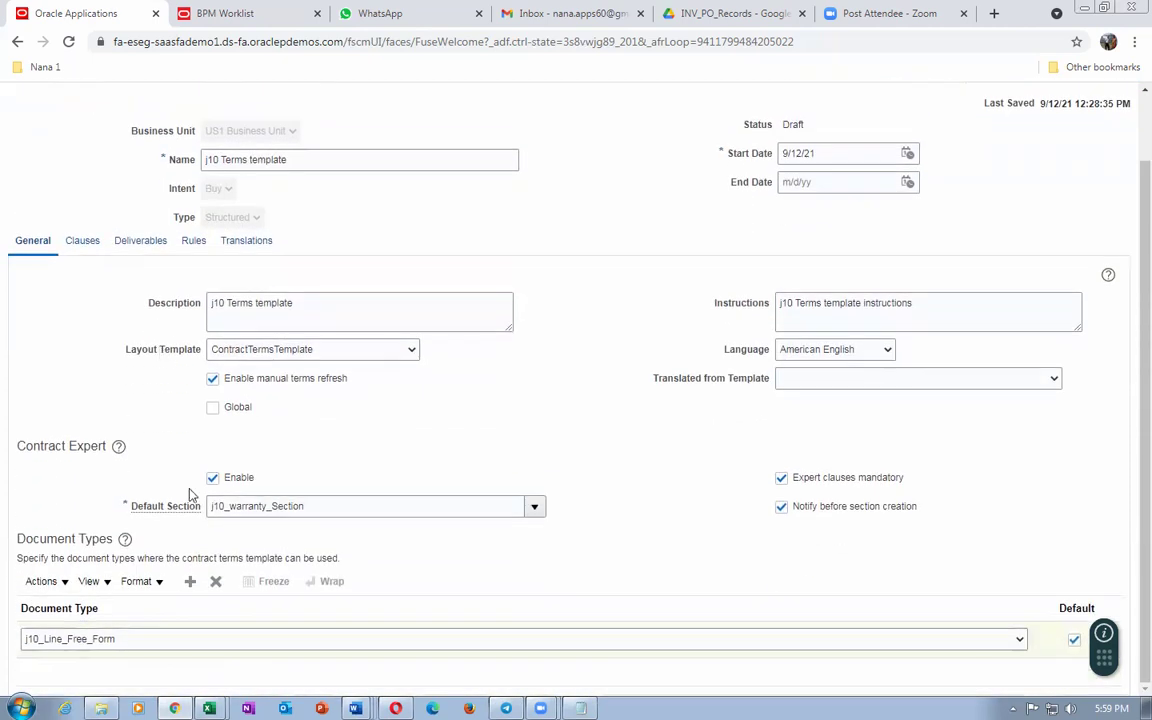
Step: Add a document type row set to RFQ
left_click(192, 583)
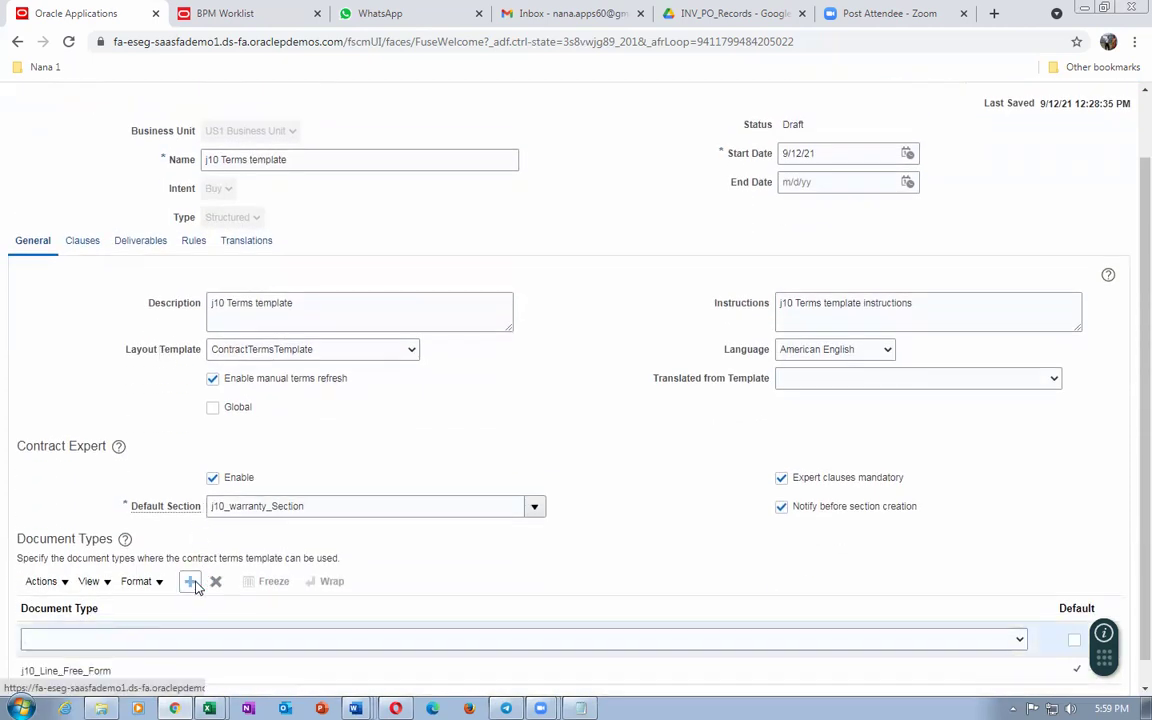
left_click(97, 639)
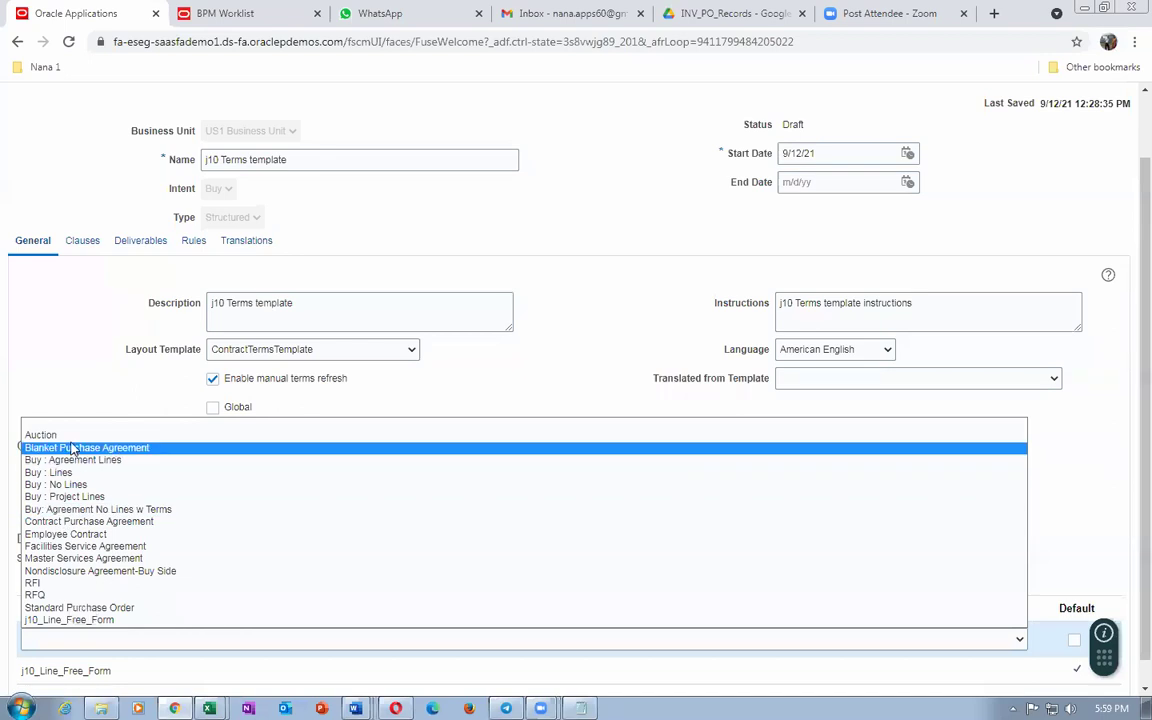
left_click(40, 596)
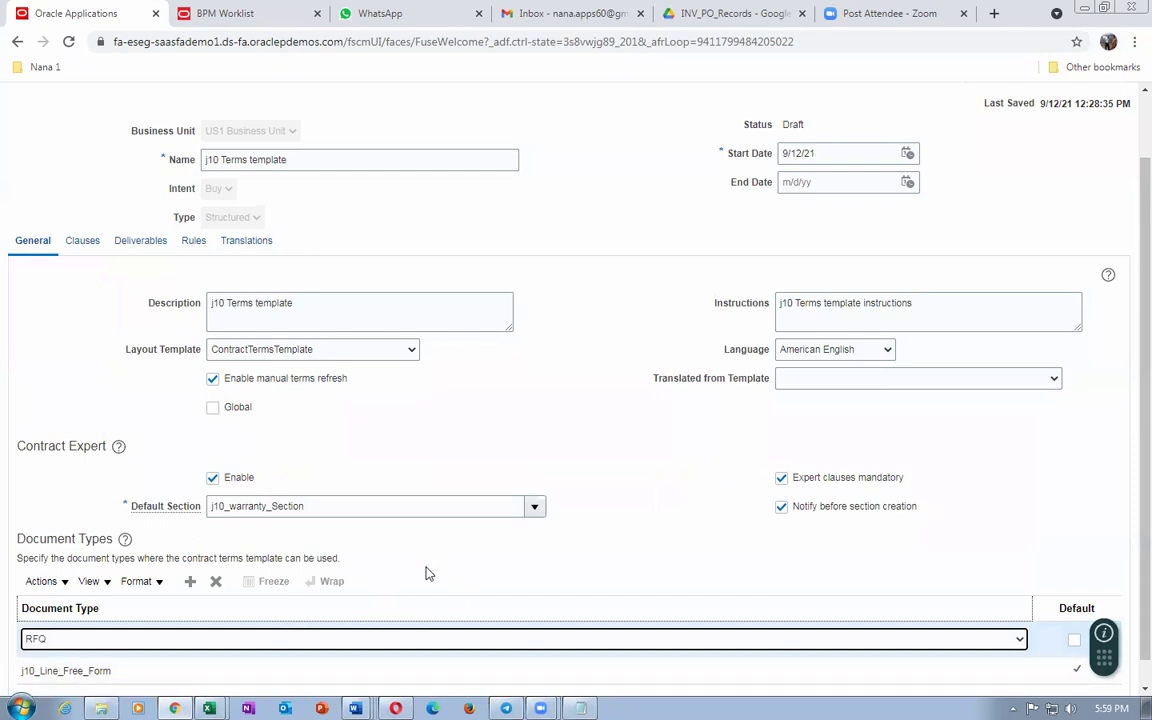
Step: Add a third document type row set to Standard Purchase Order
left_click(192, 584)
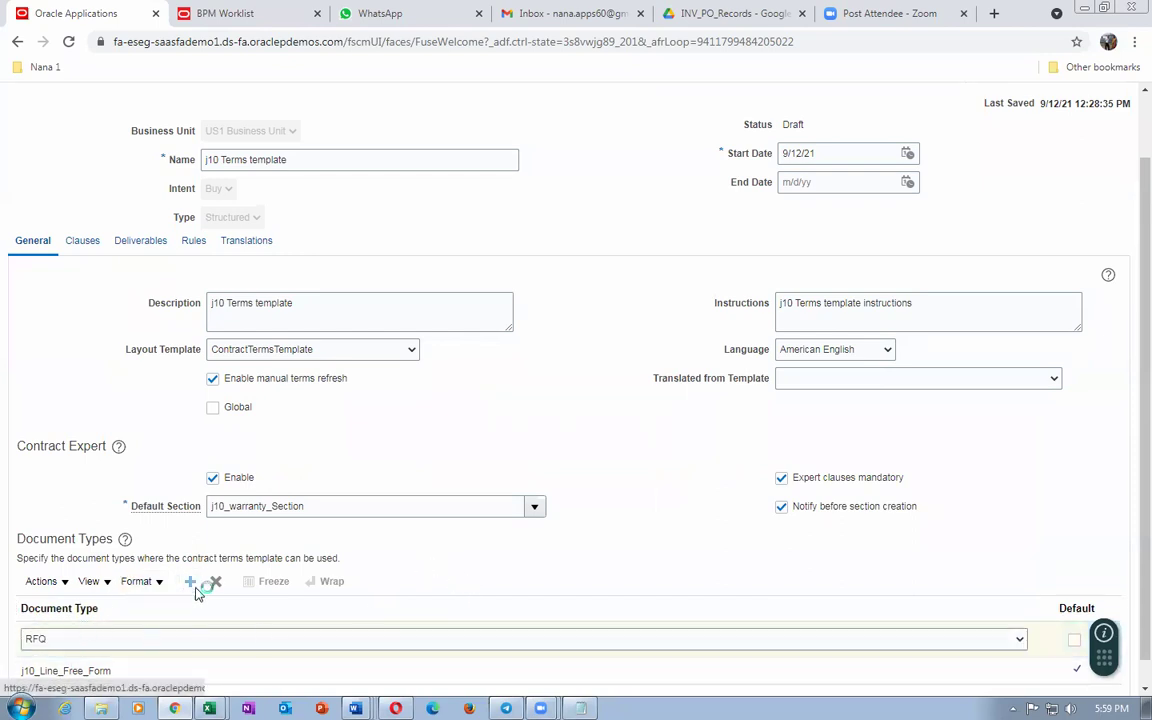
left_click(123, 638)
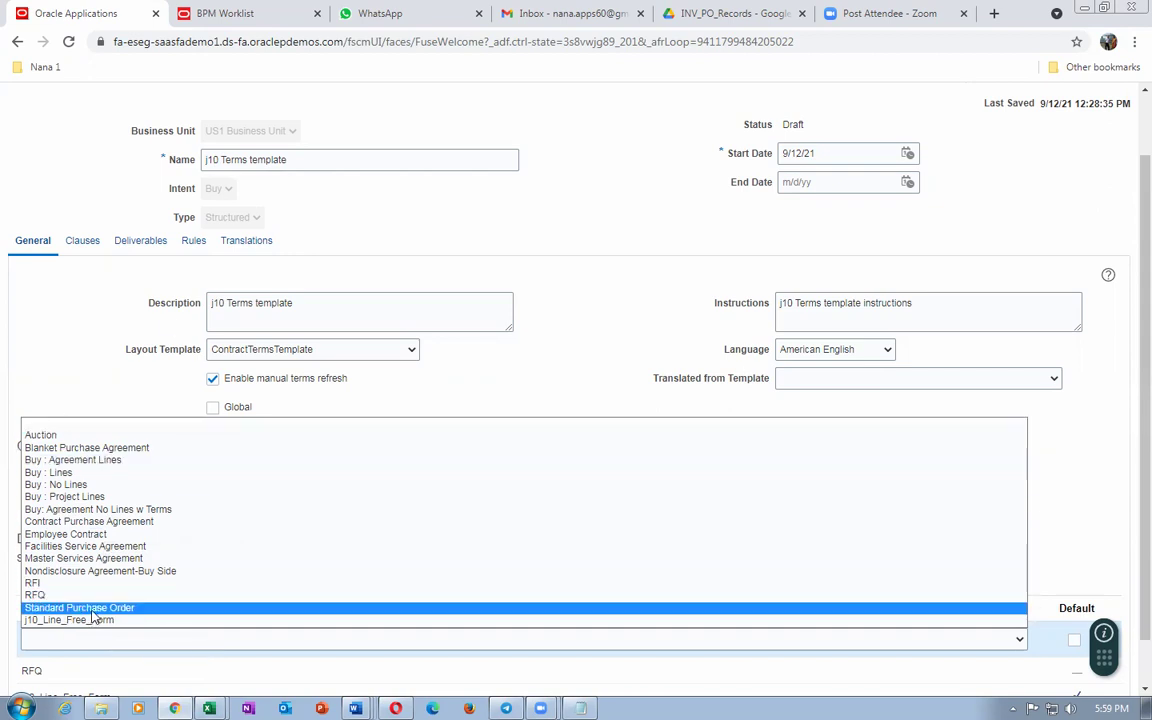
left_click(92, 609)
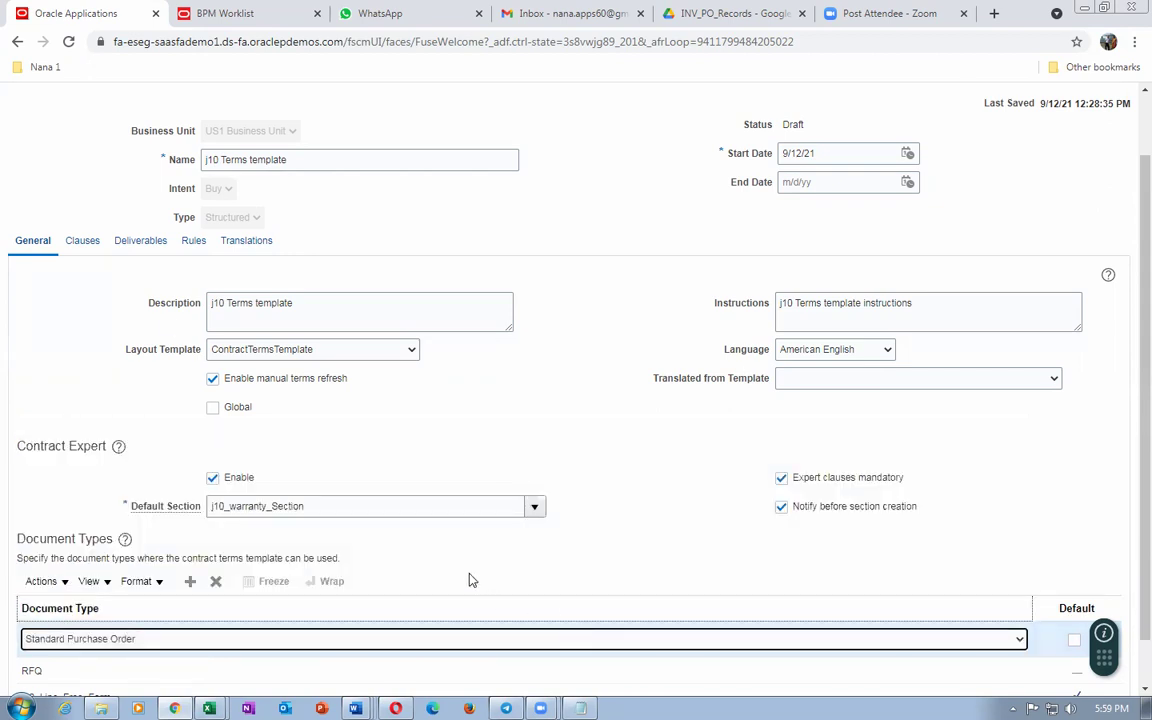
scroll(472, 580, "down", 1)
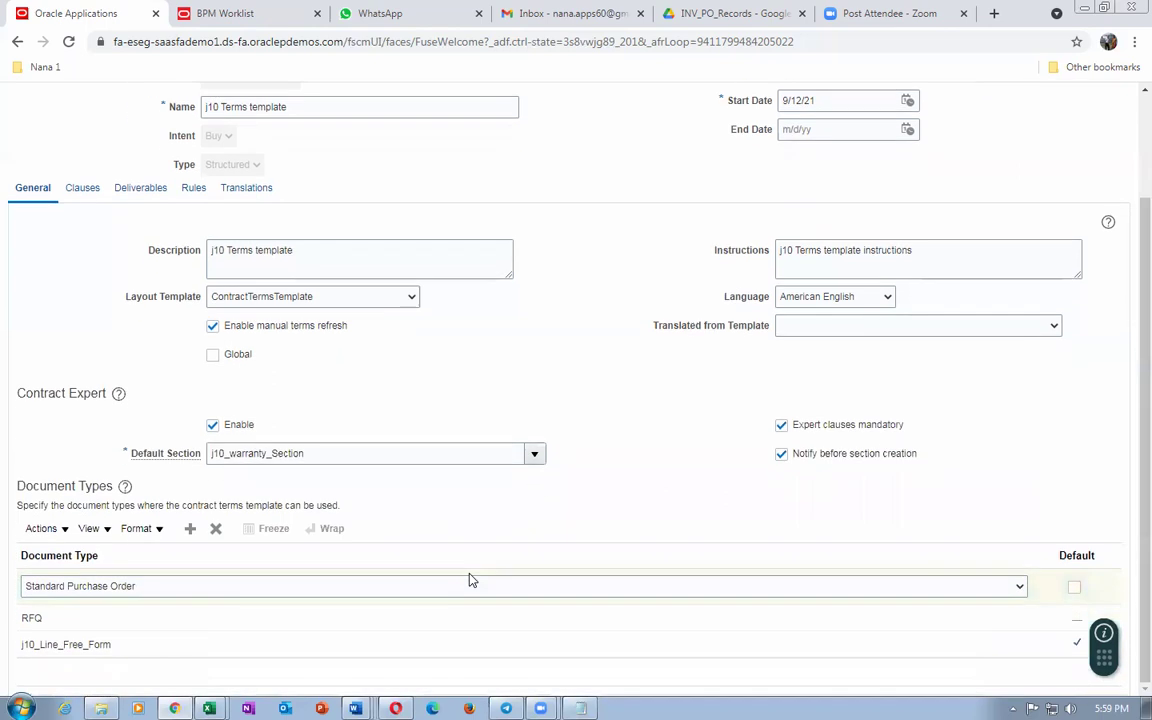
left_click(162, 595)
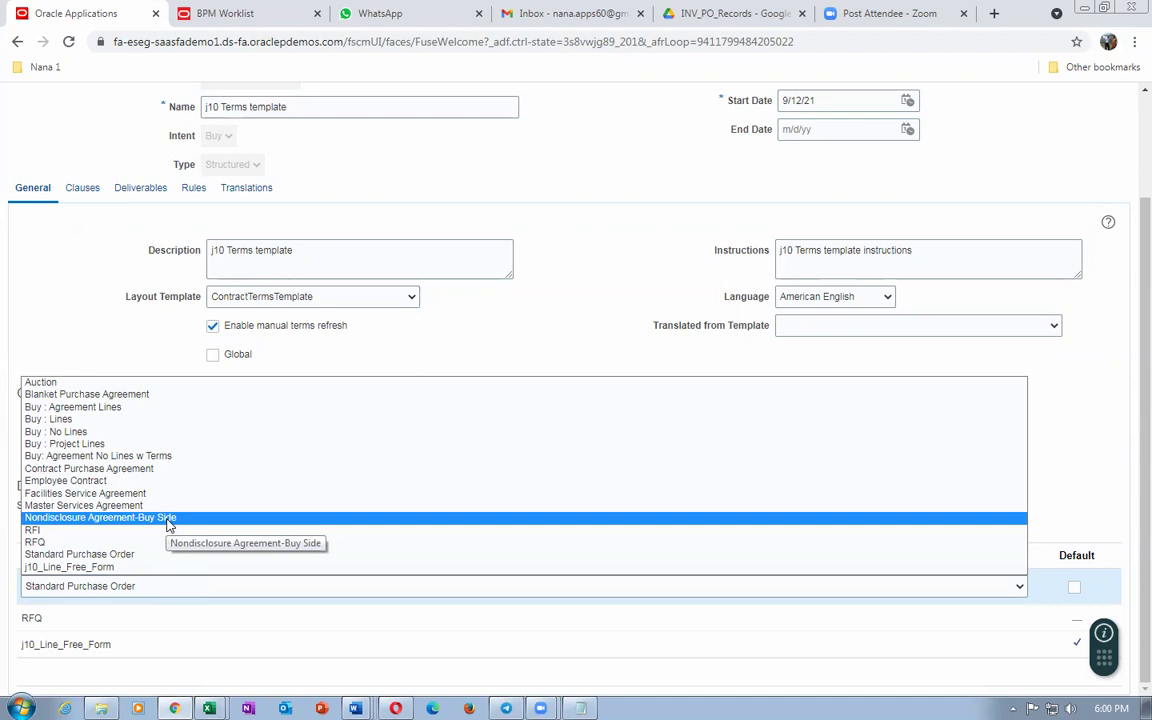
left_click(553, 324)
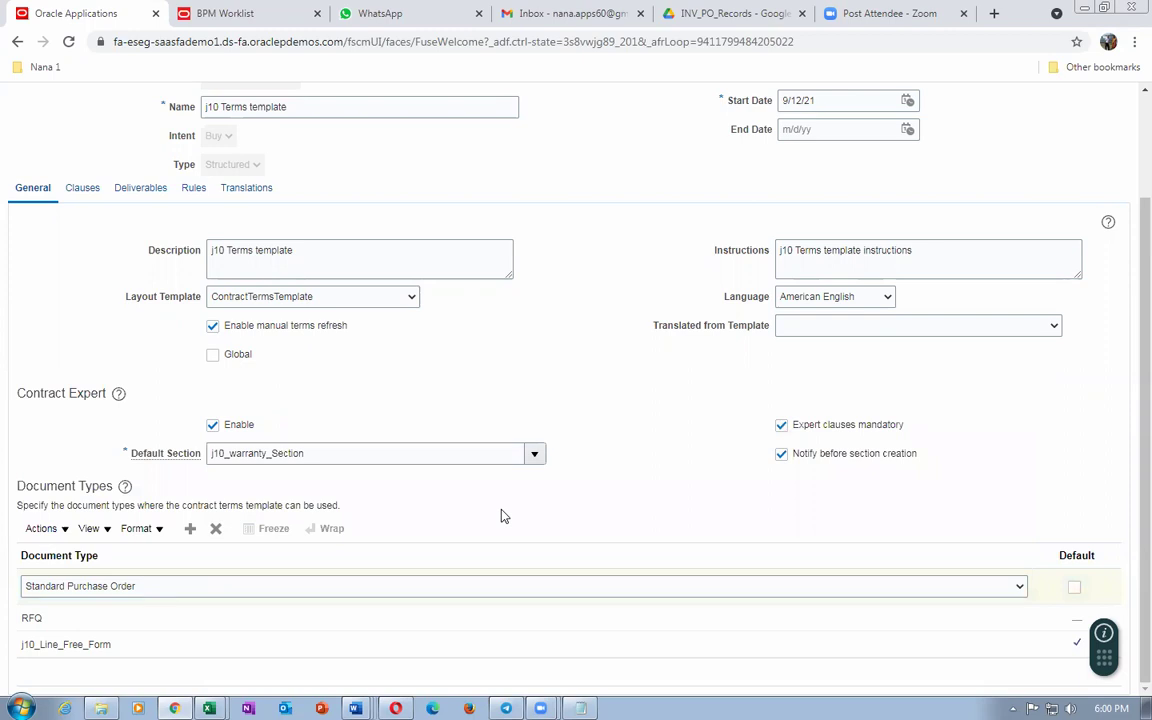
left_click(134, 590)
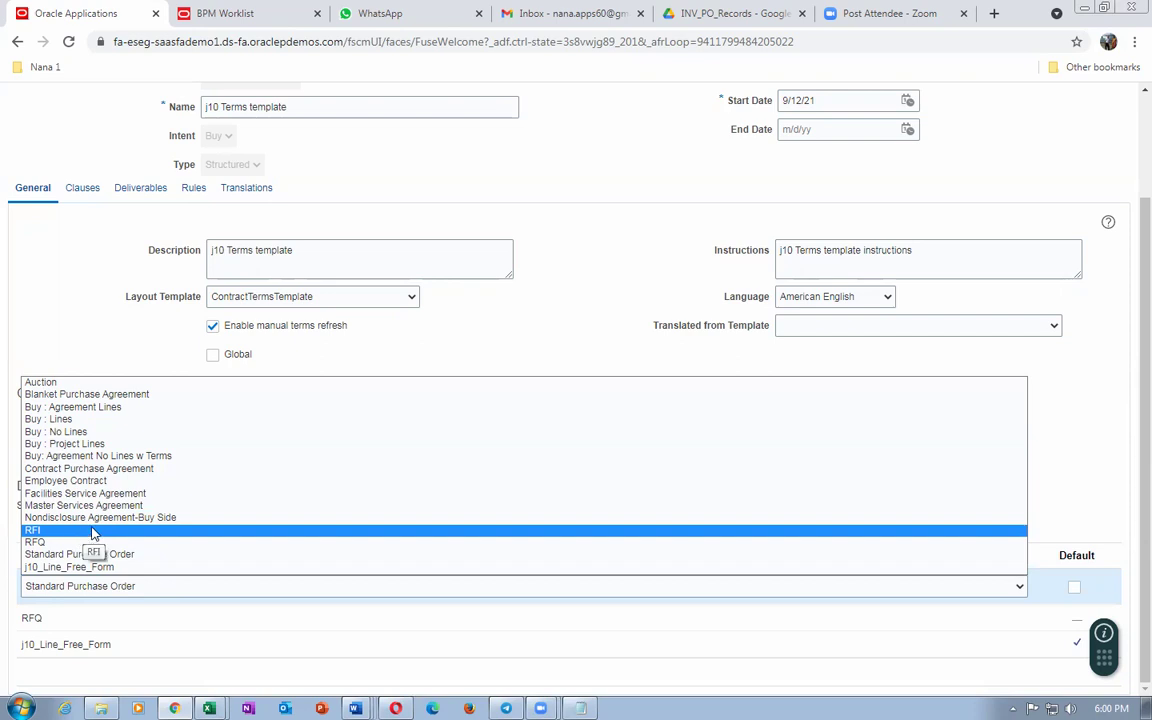
left_click(583, 308)
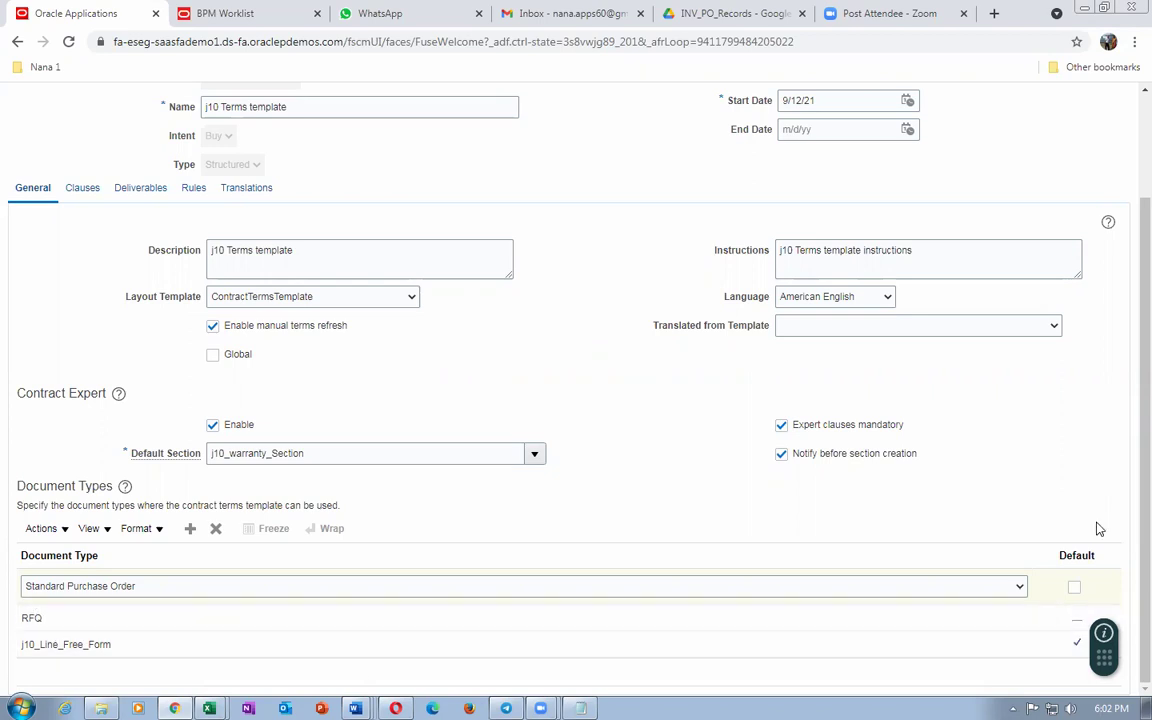
Step: Save the j10 Terms template, glancing at its clauses before saving again
scroll(1130, 515, "up", 2)
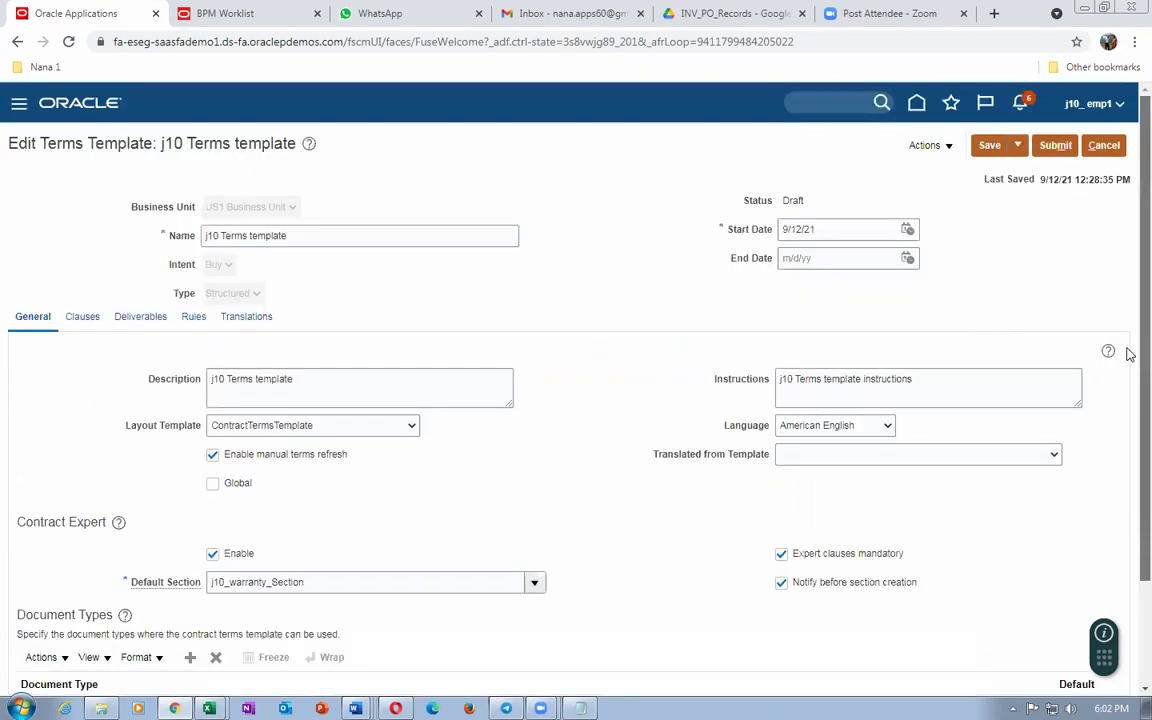
left_click(990, 147)
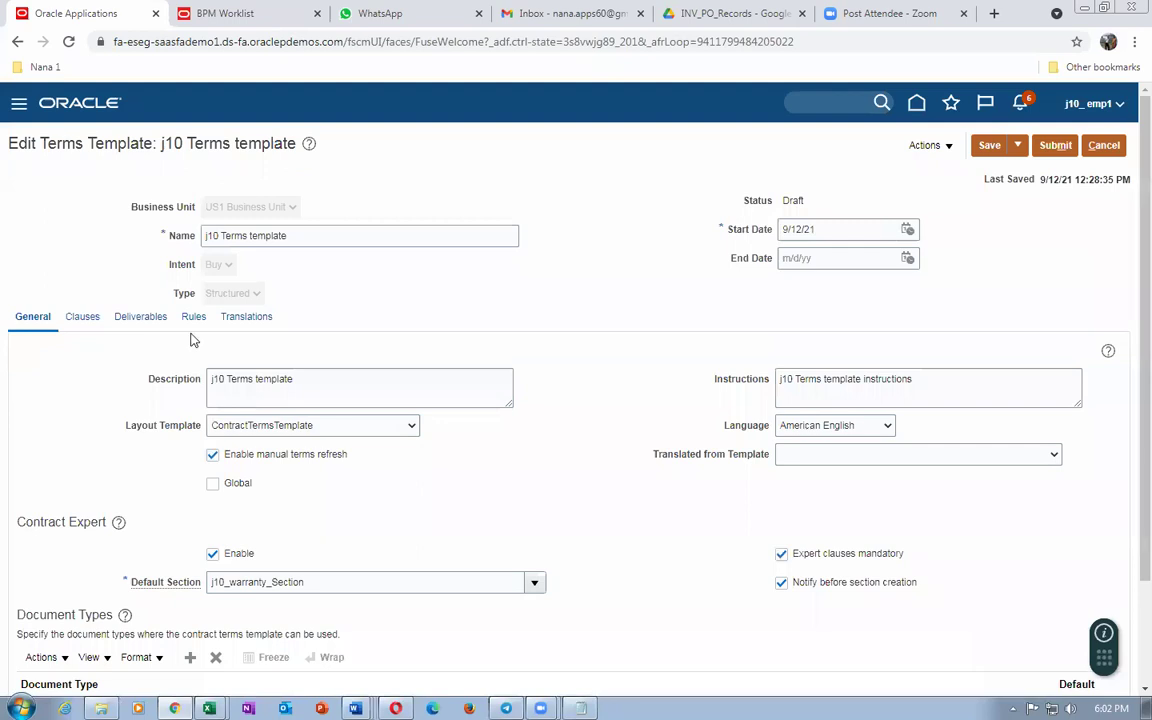
left_click(88, 325)
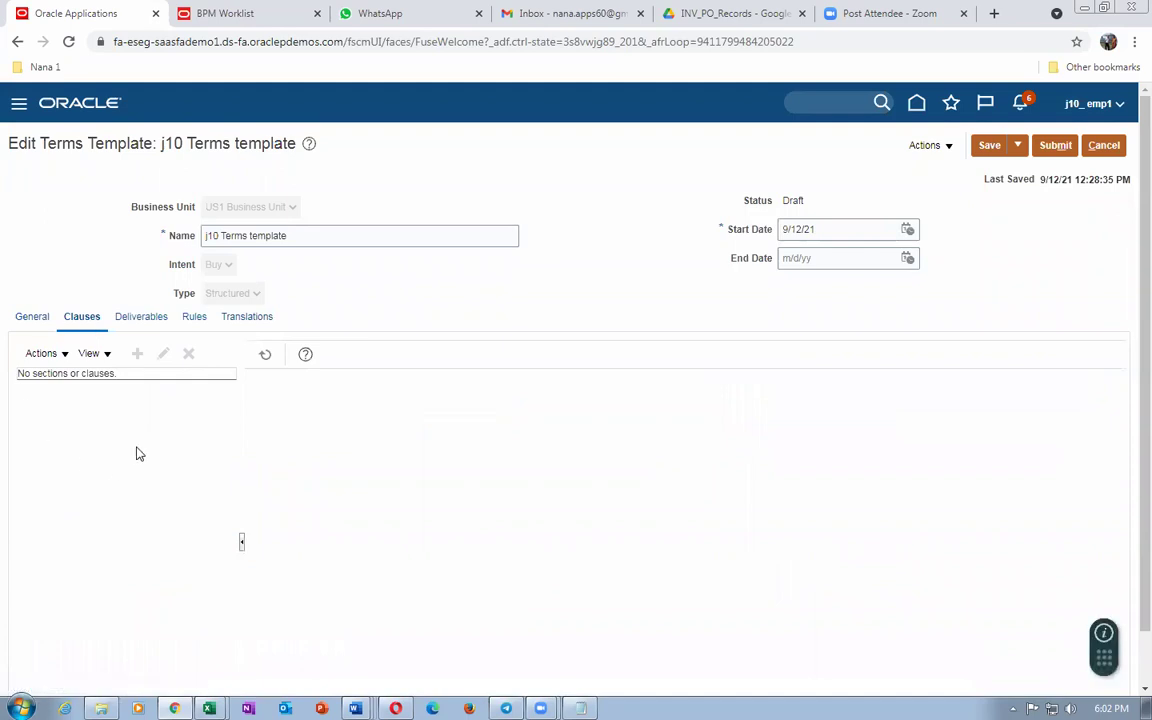
left_click(989, 145)
left_click(18, 322)
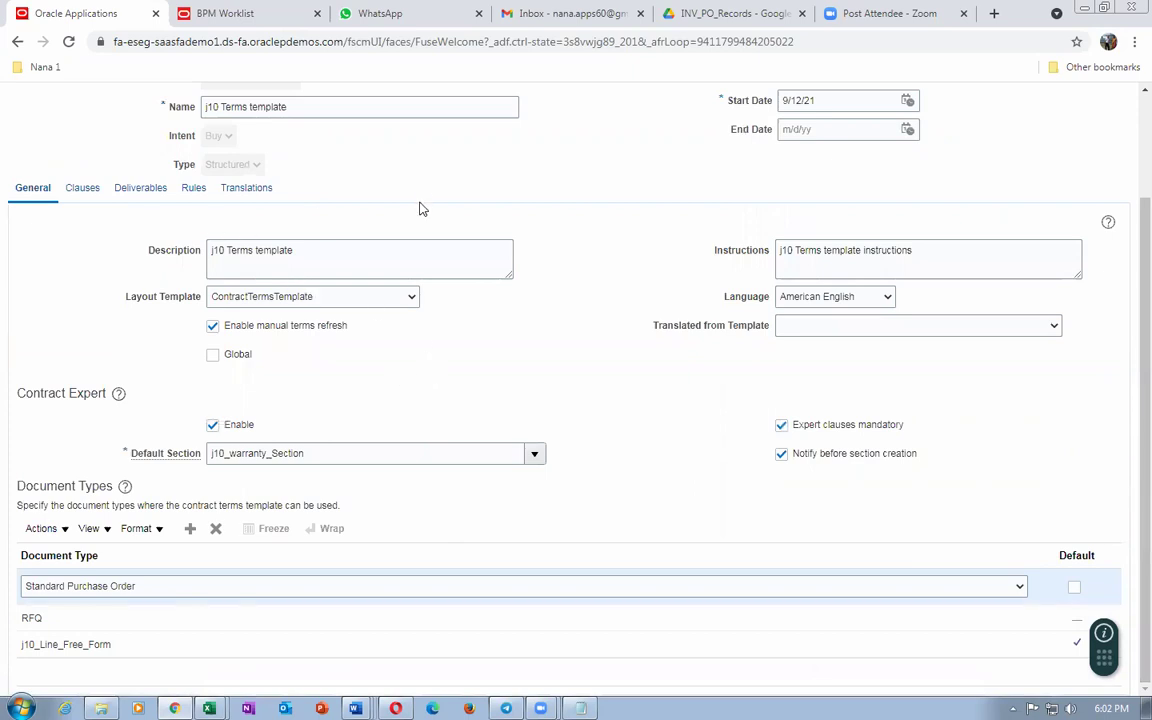
Step: Mark the j10 Terms template as Global and save it
scroll(1126, 290, "up", 2)
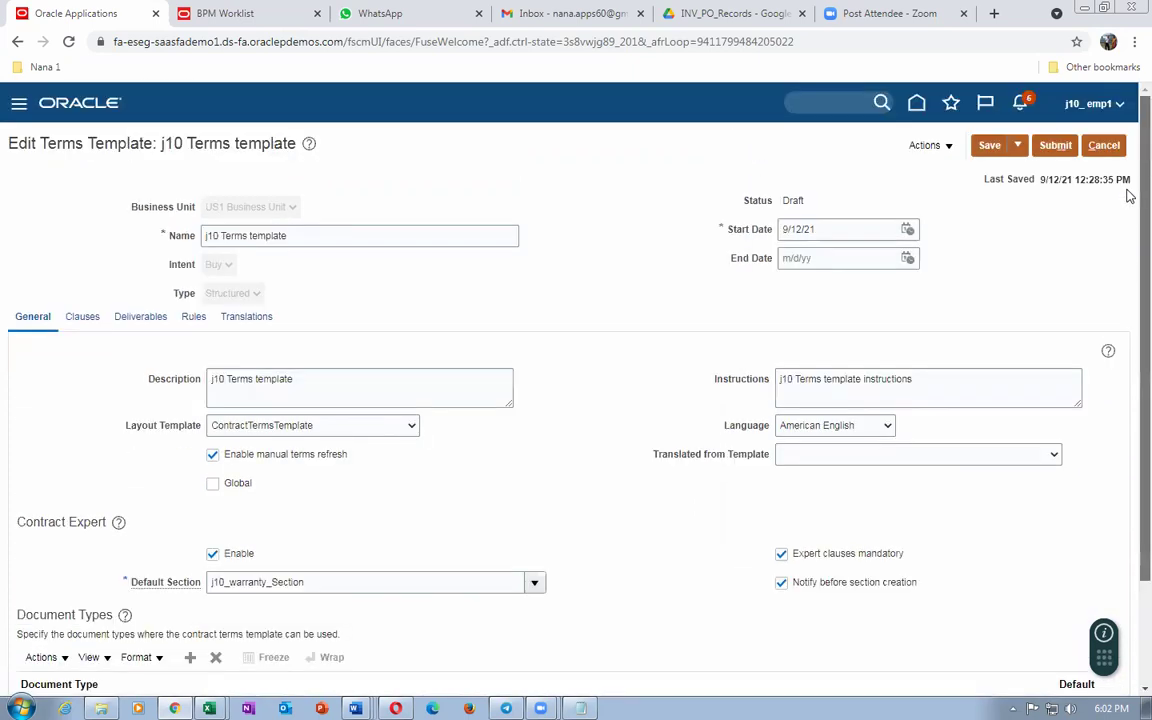
scroll(1127, 270, "down", 3)
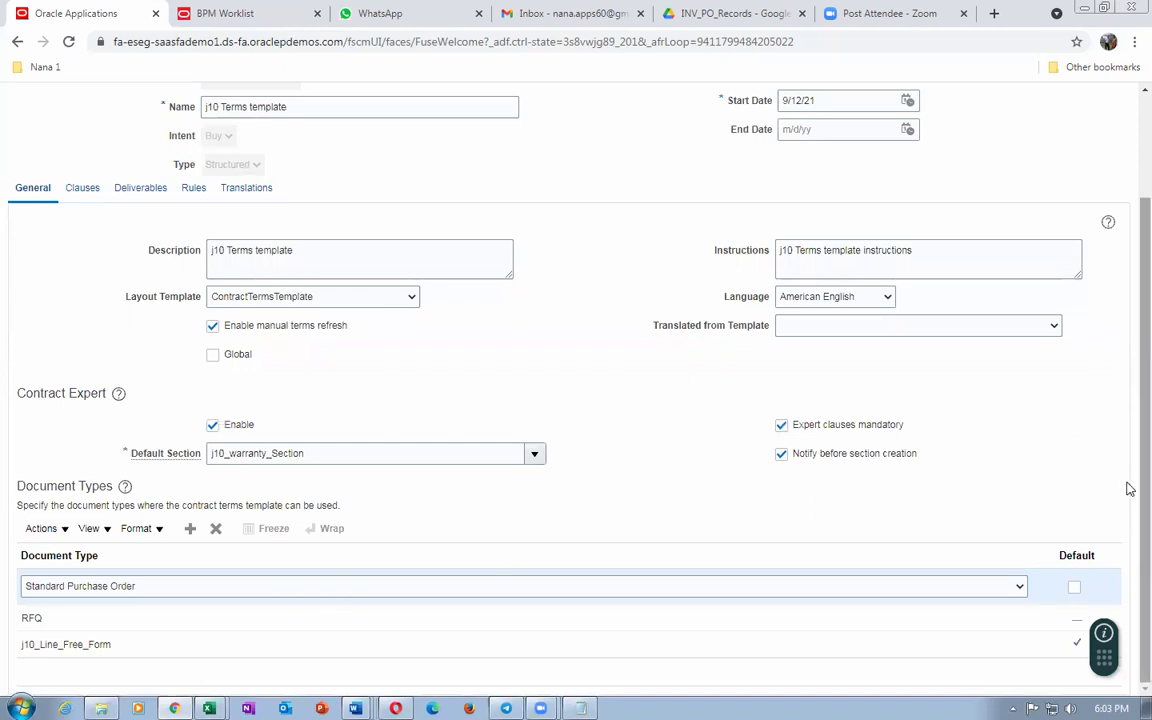
scroll(1126, 400, "up", 2)
left_click(84, 318)
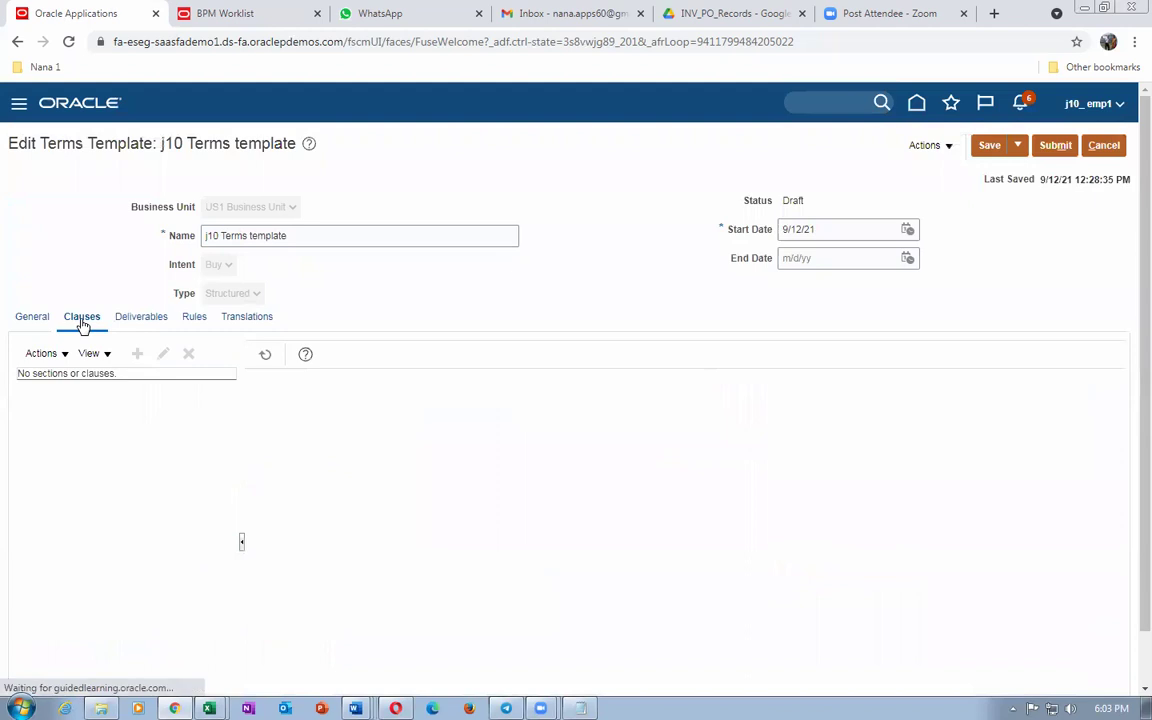
left_click(31, 318)
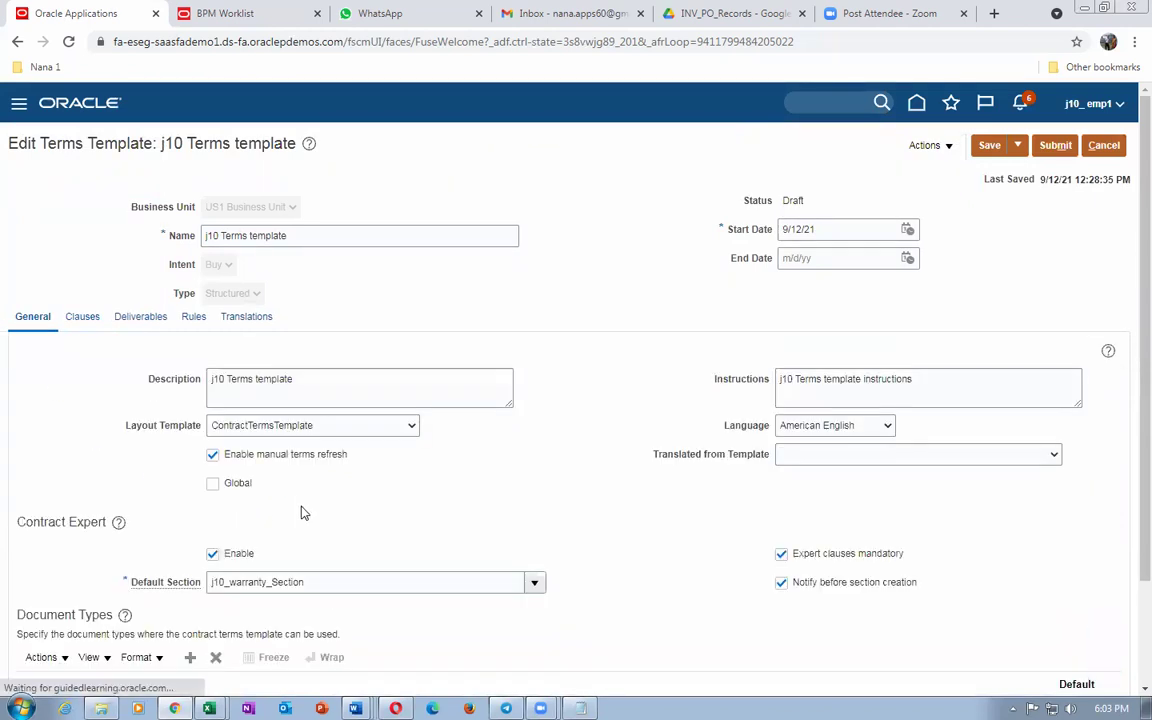
left_click(212, 484)
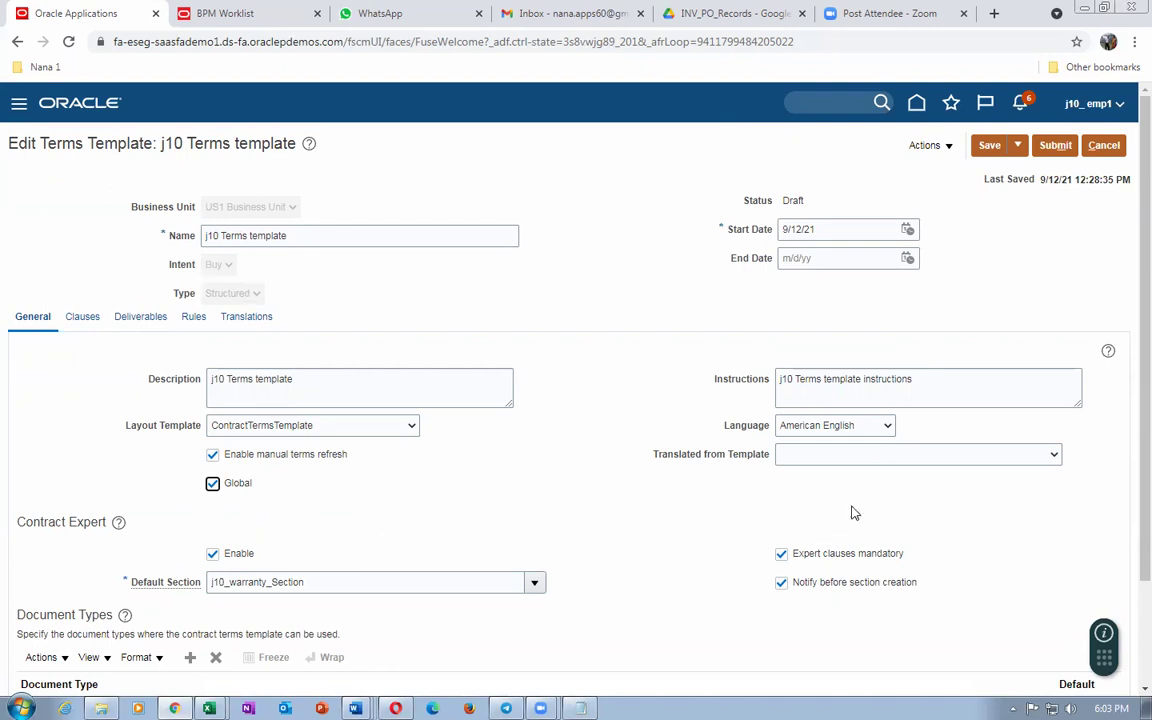
left_click(990, 146)
Step: Show the template's clauses and their Actions list
scroll(336, 548, "down", 2)
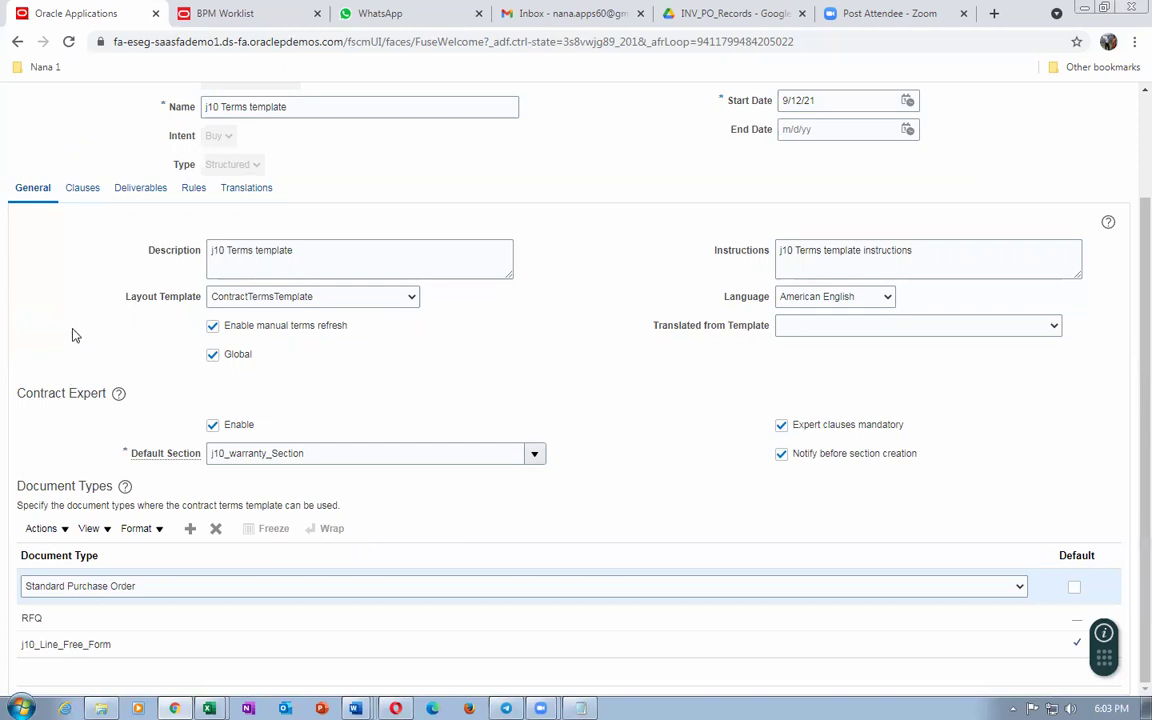
left_click(86, 192)
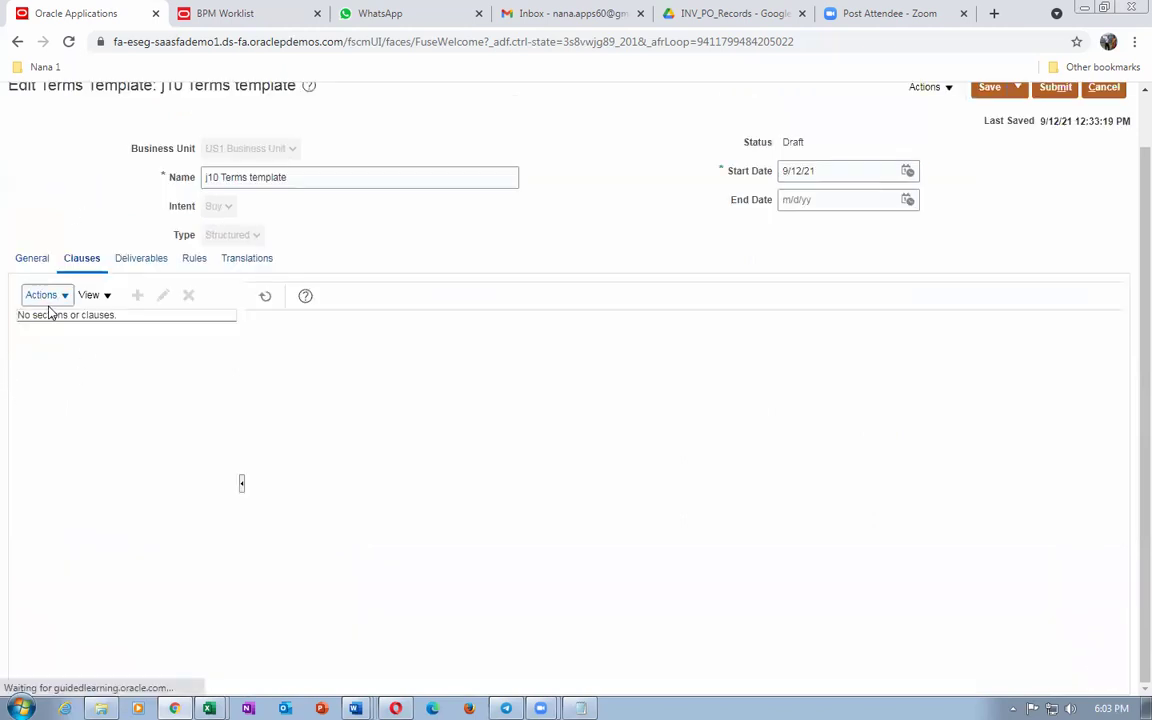
left_click(45, 296)
Step: Add the j10_warranty_Section section from the library to the template
left_click(62, 320)
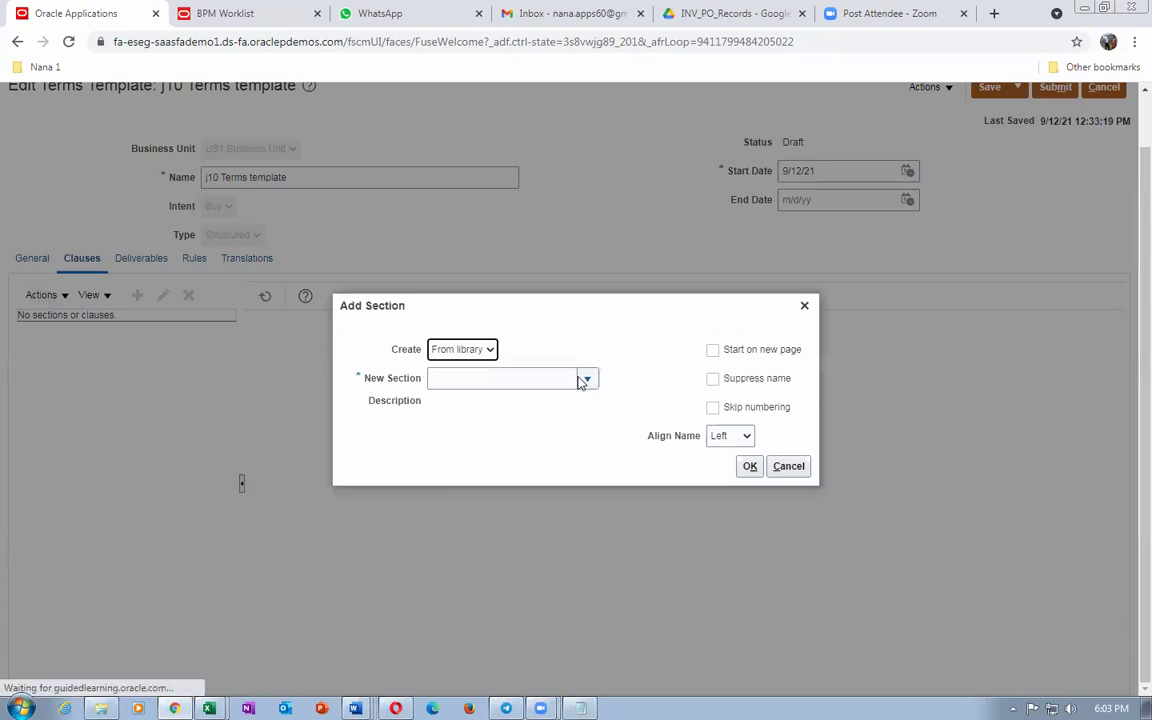
key("Tab")
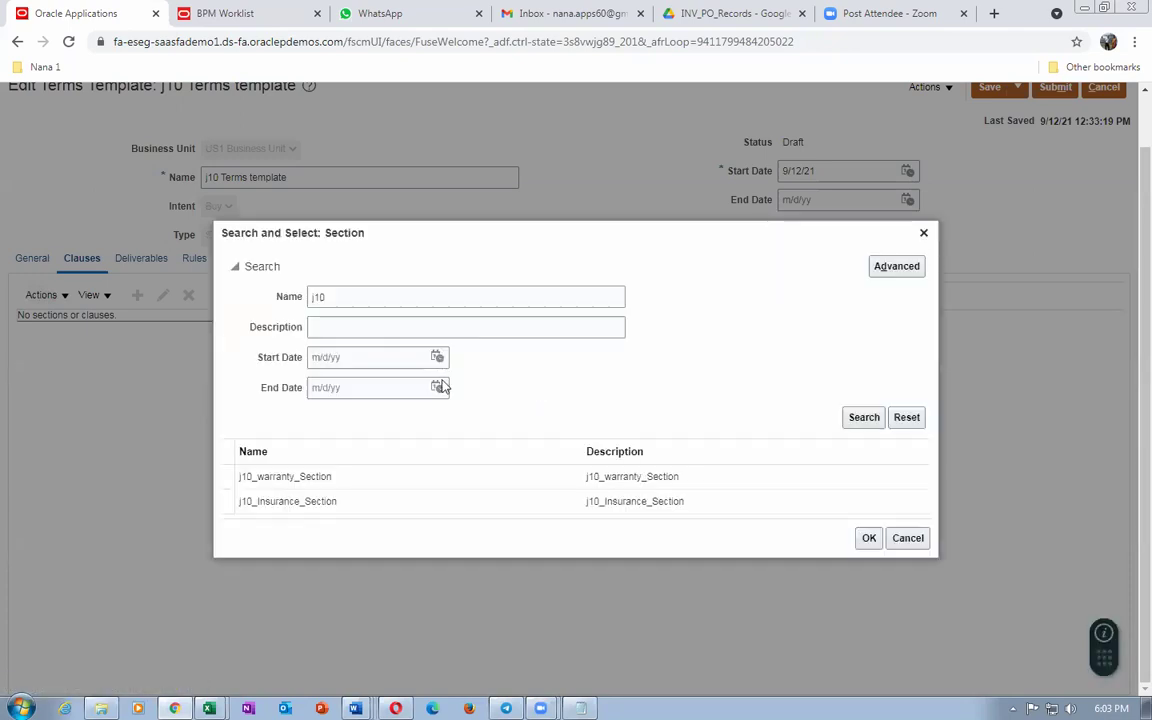
left_click(381, 488)
left_click(866, 540)
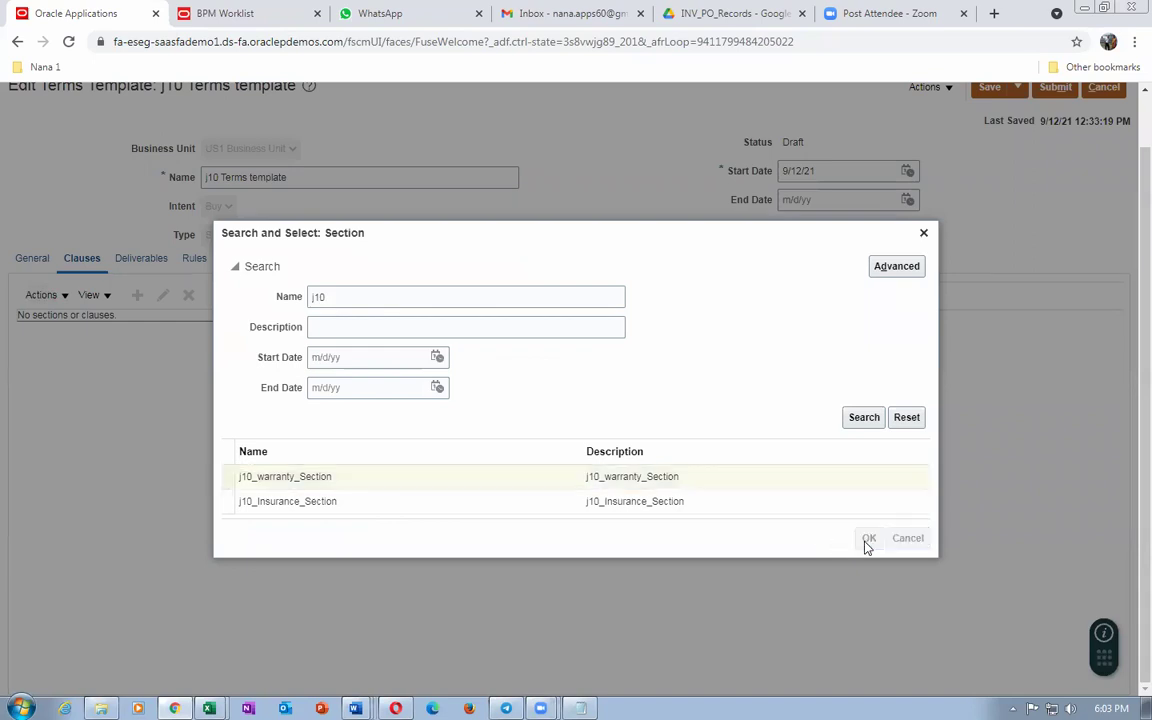
left_click(749, 466)
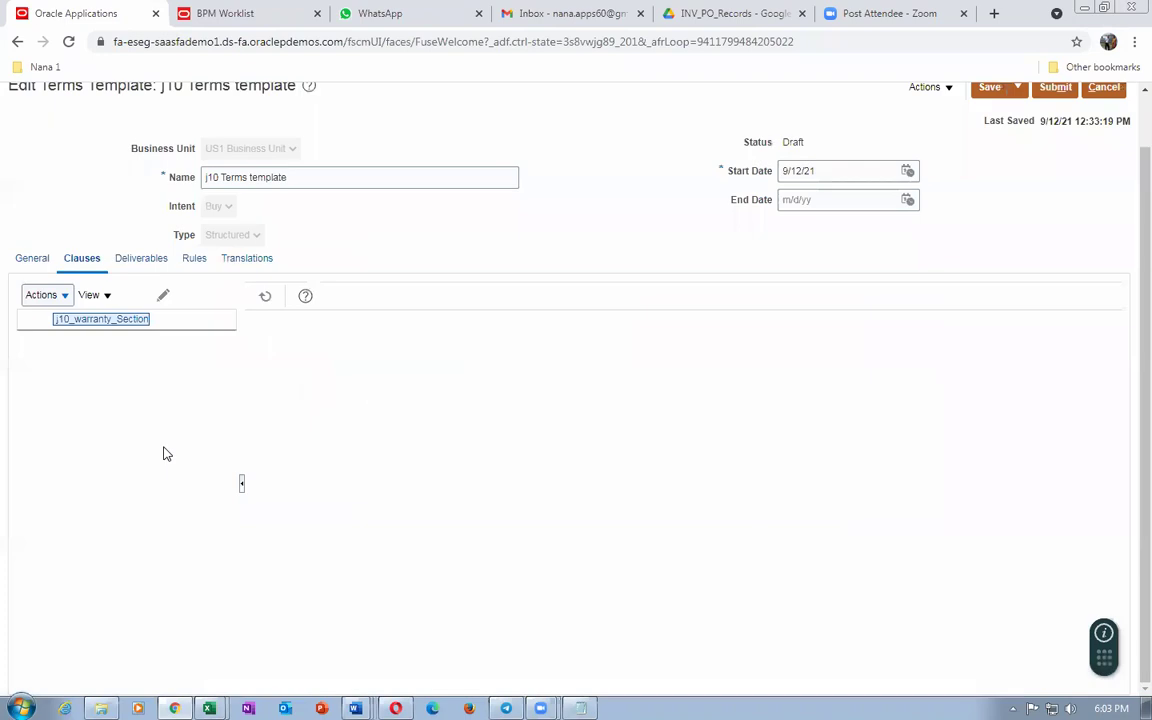
Step: Add the j10_Warranty clause to that section and expand it to show the clause
left_click(28, 296)
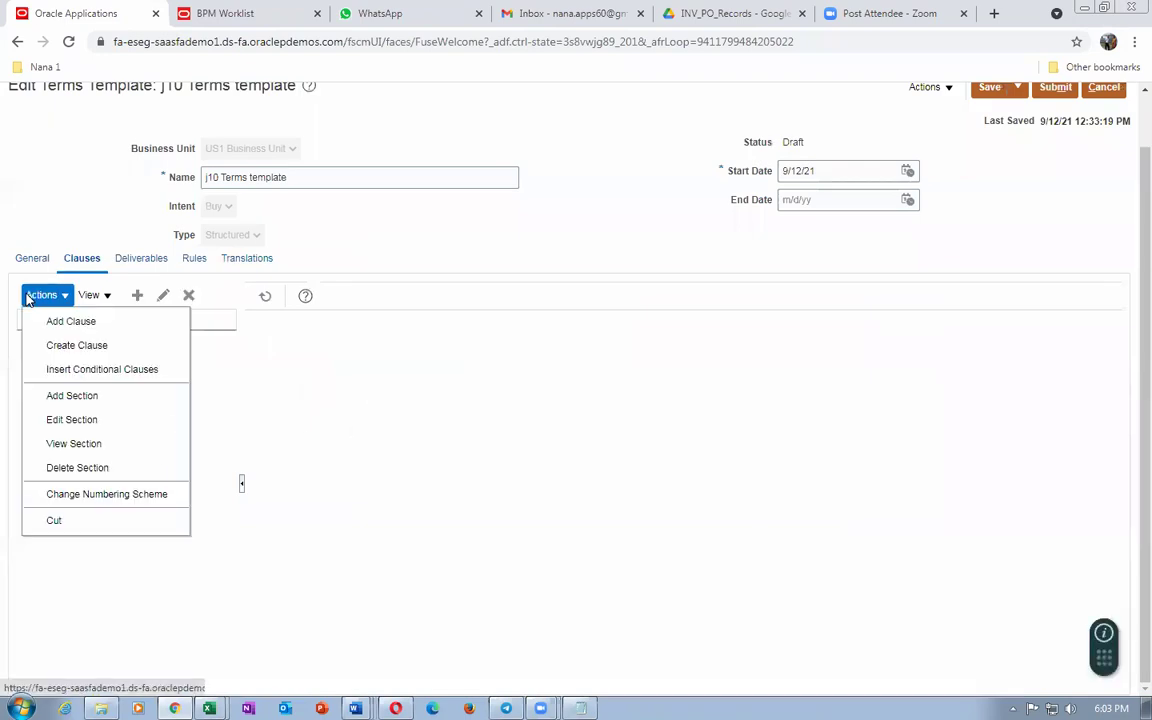
left_click(60, 320)
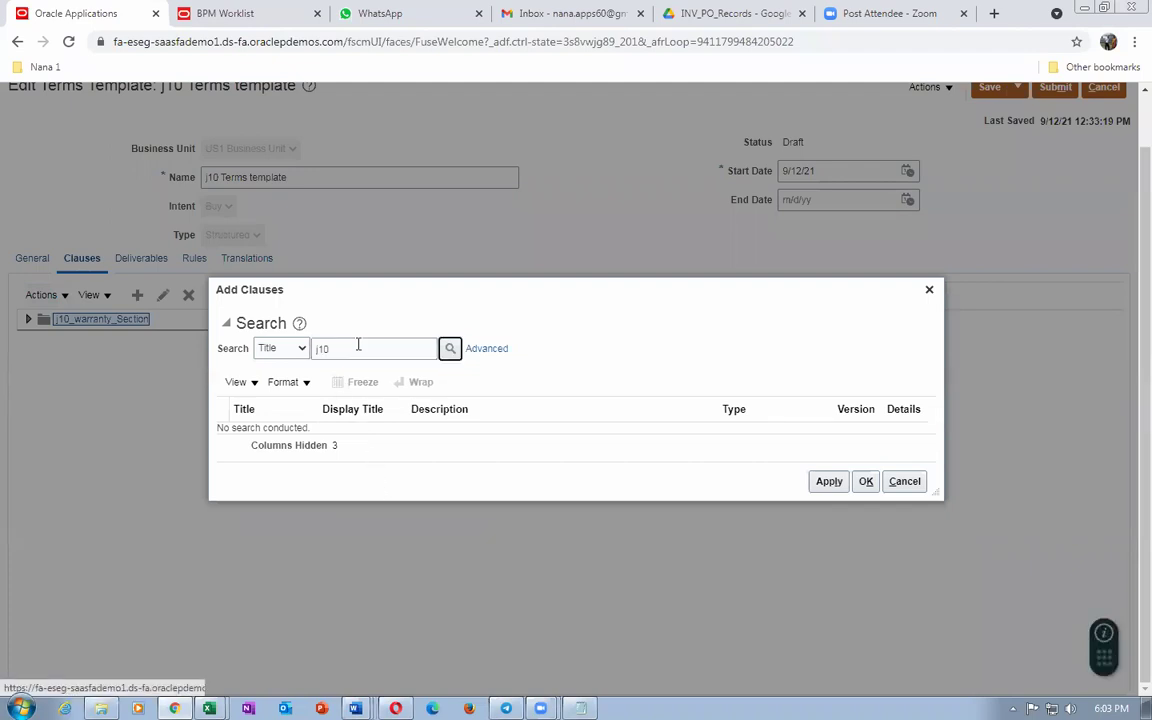
left_click(450, 348)
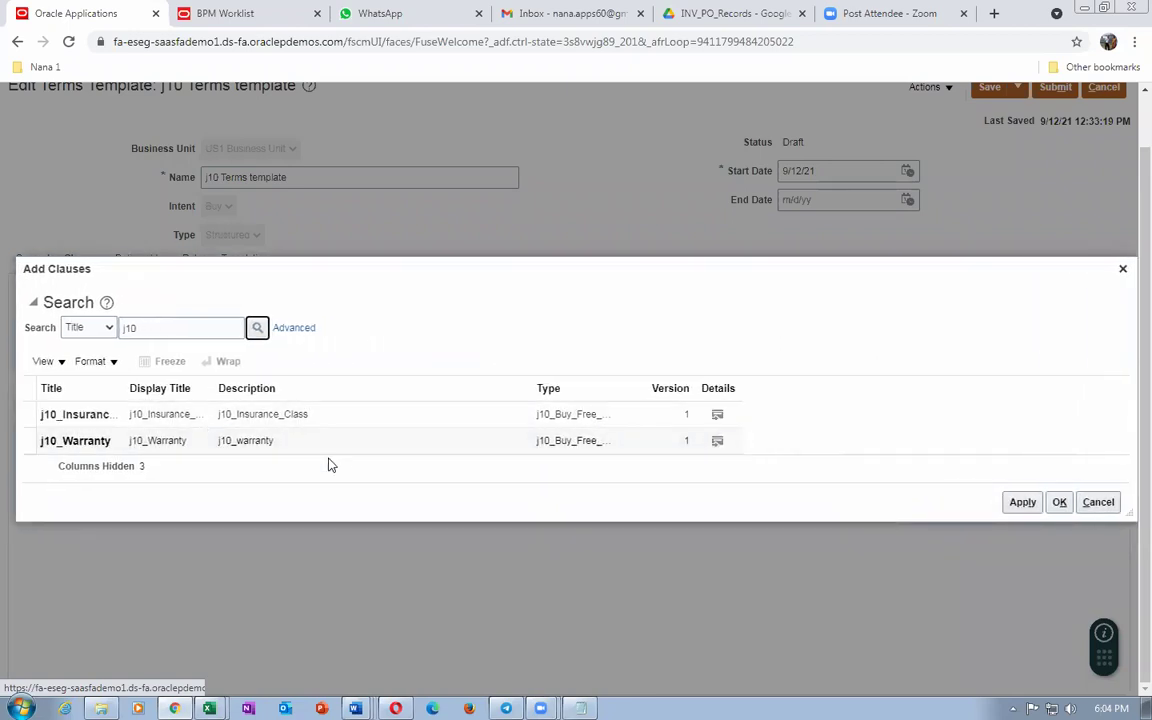
left_click(327, 444)
left_click(1059, 502)
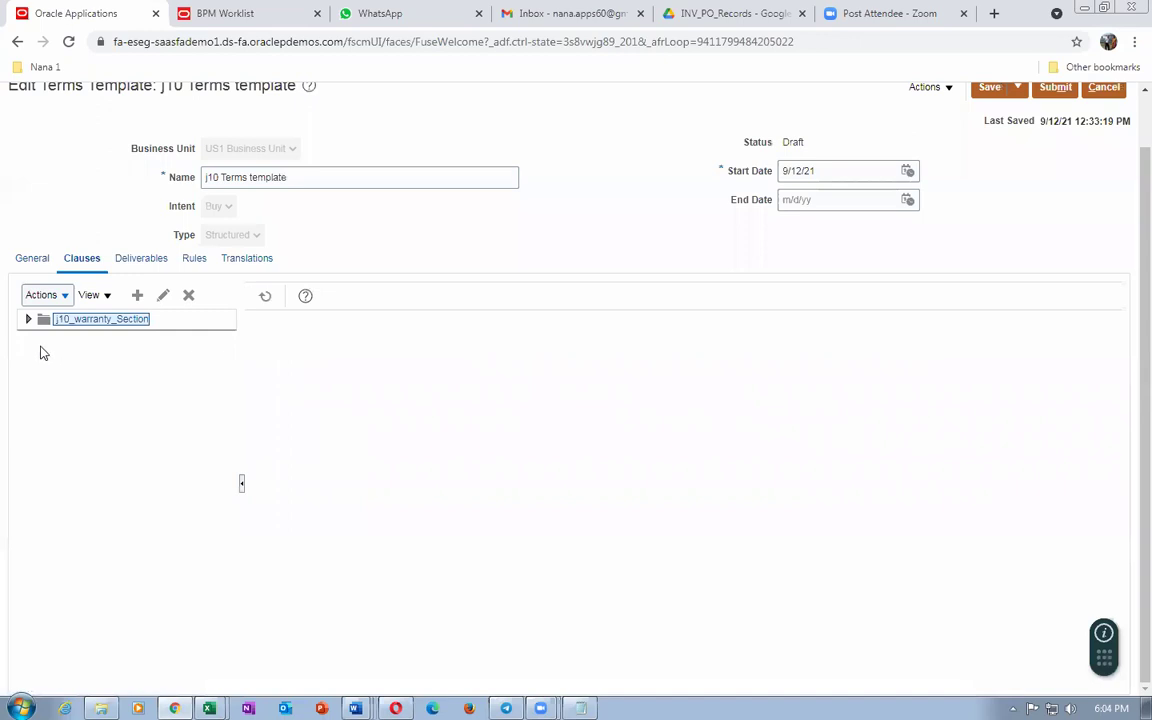
left_click(28, 319)
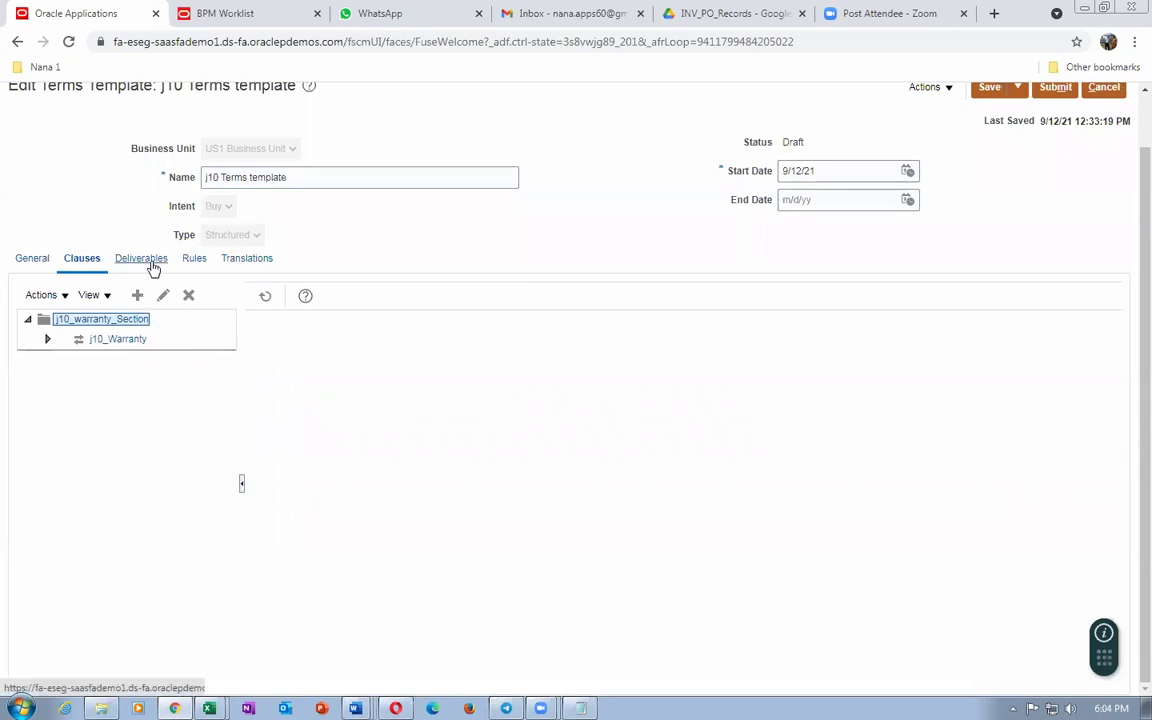
left_click(151, 263)
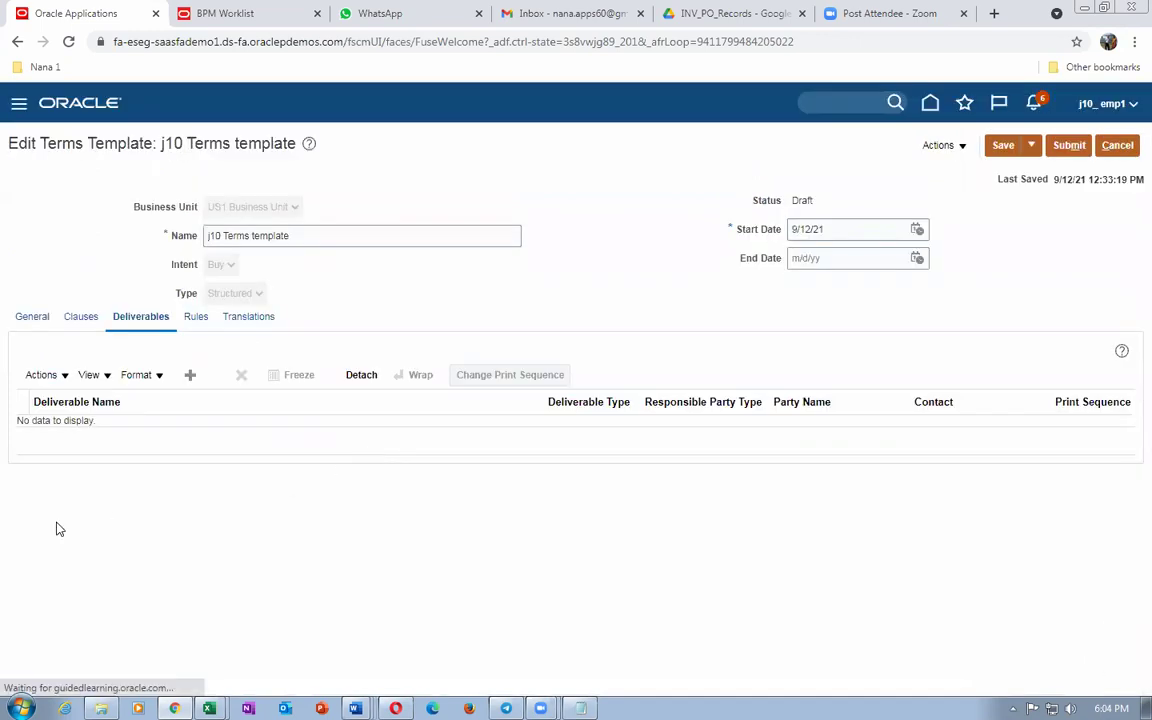
Step: Start a new deliverable, then switch to the Default Expense Account Word document
left_click(191, 378)
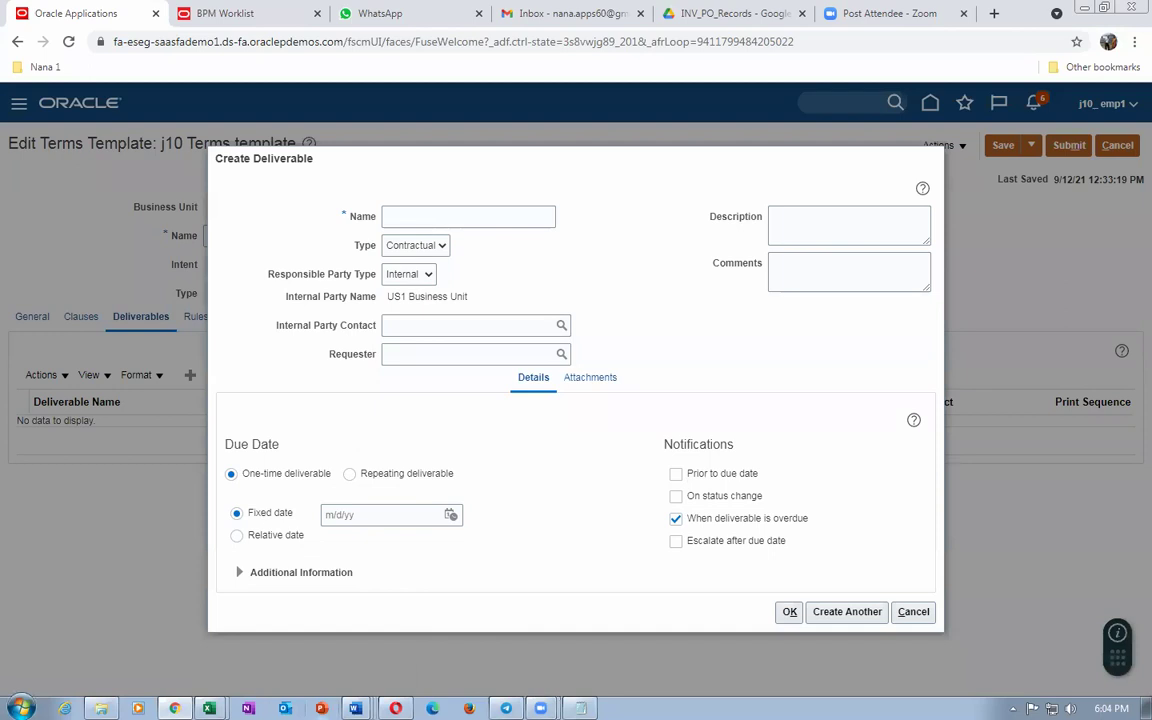
mouse_move(355, 708)
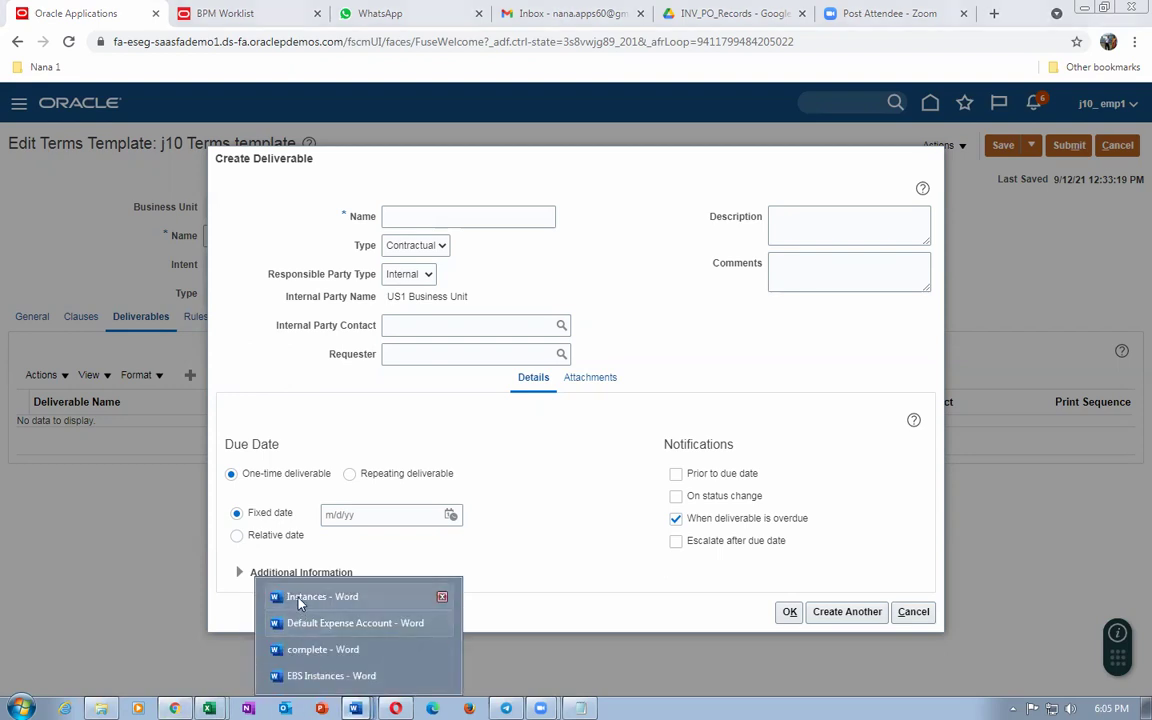
left_click(297, 623)
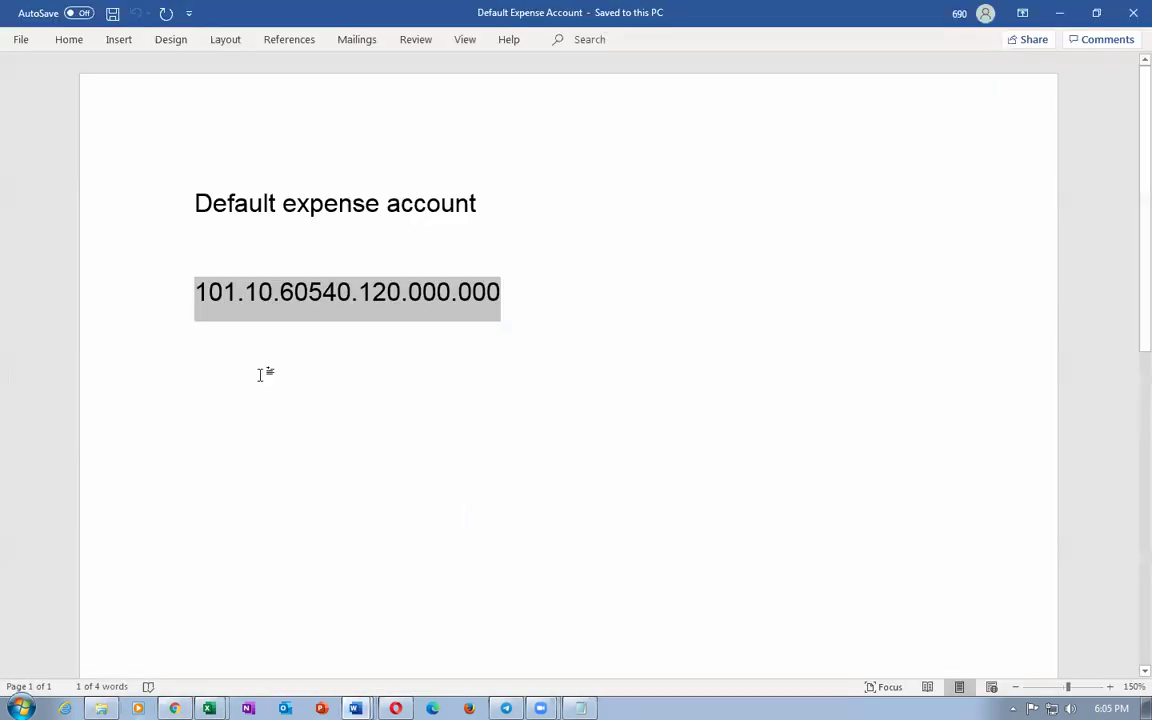
Step: Create a blank Word document and save it as J10_Deliverables in Main (J:) > 22
left_click(18, 38)
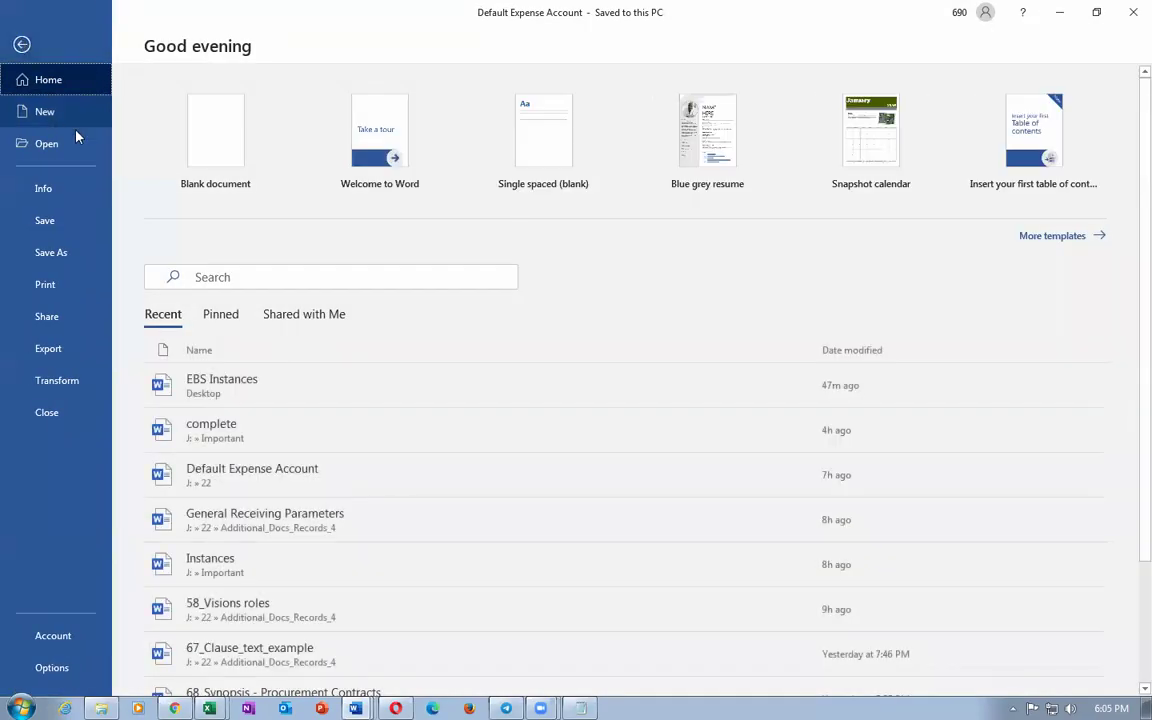
left_click(221, 147)
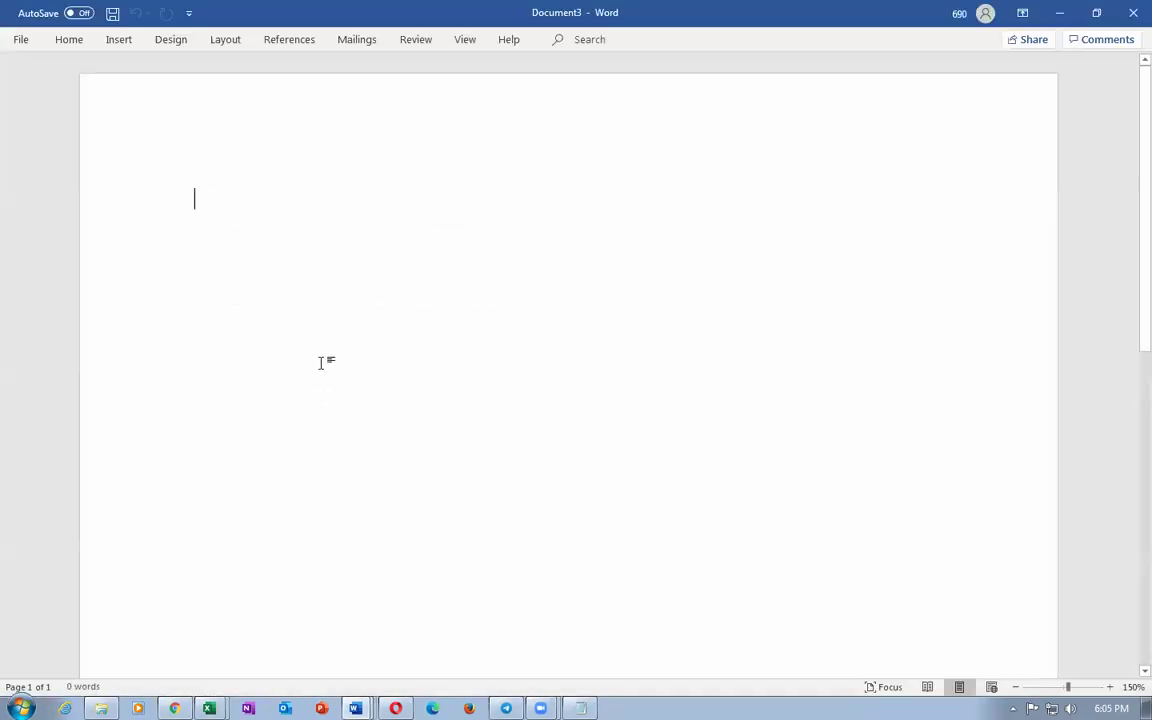
key("alt+f")
key("a")
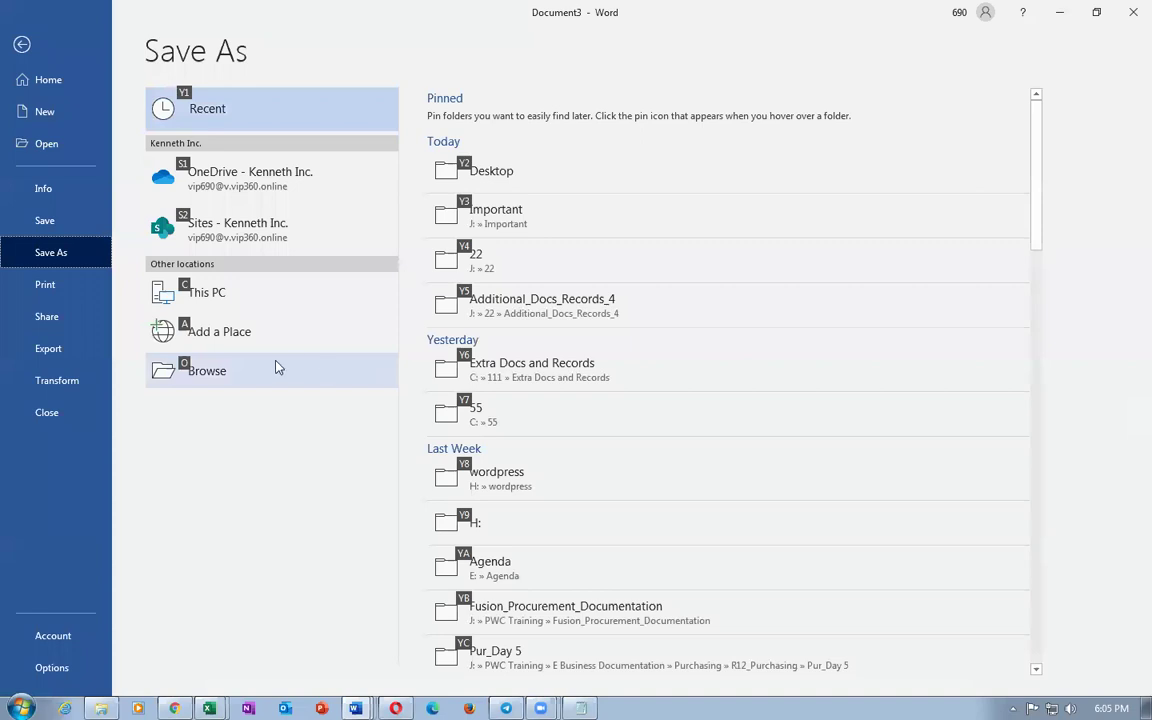
double_click(267, 308)
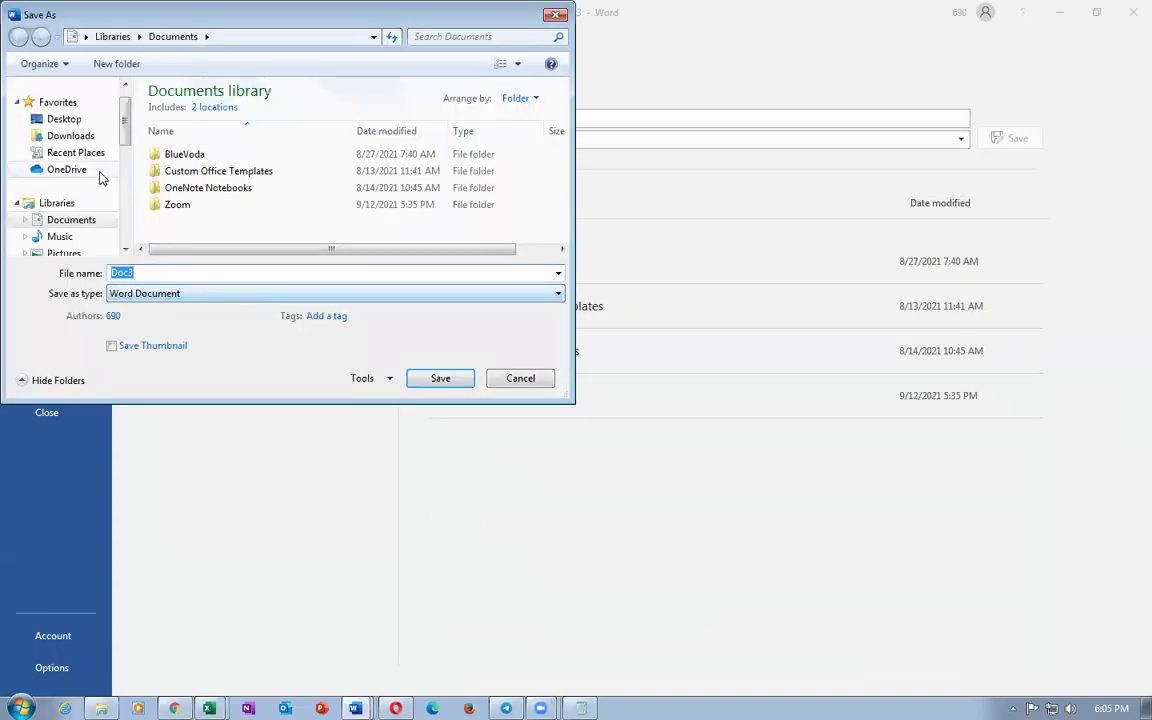
left_click_drag(130, 143, 136, 229)
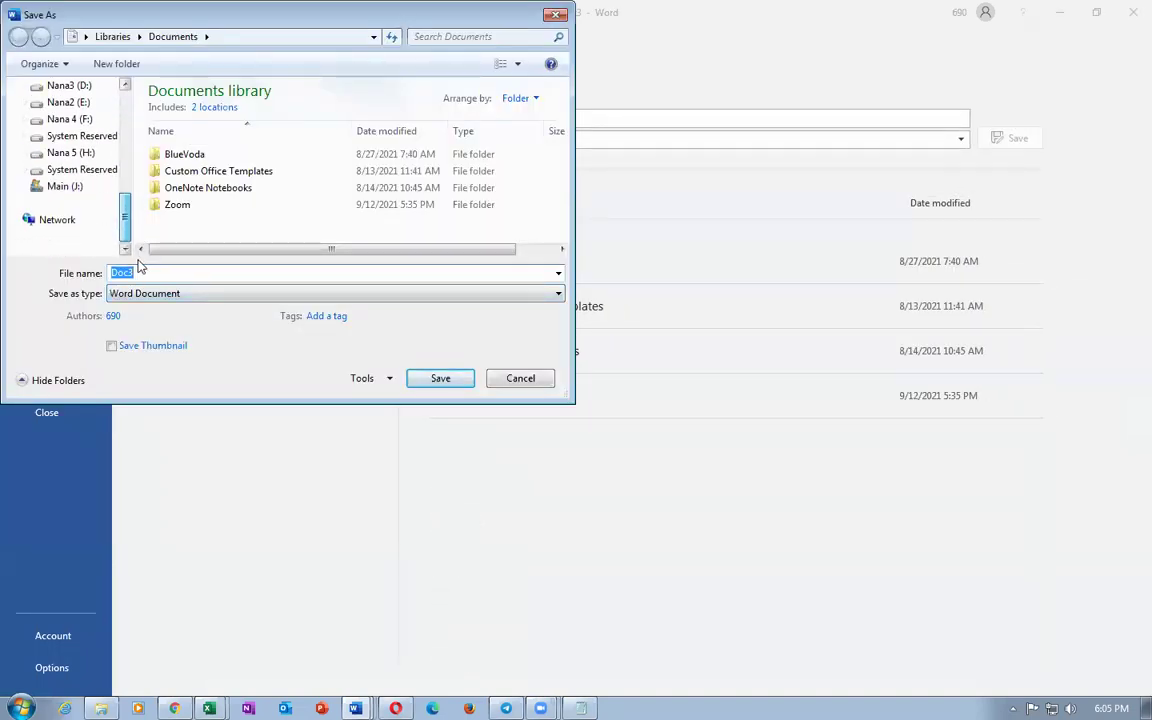
left_click(40, 188)
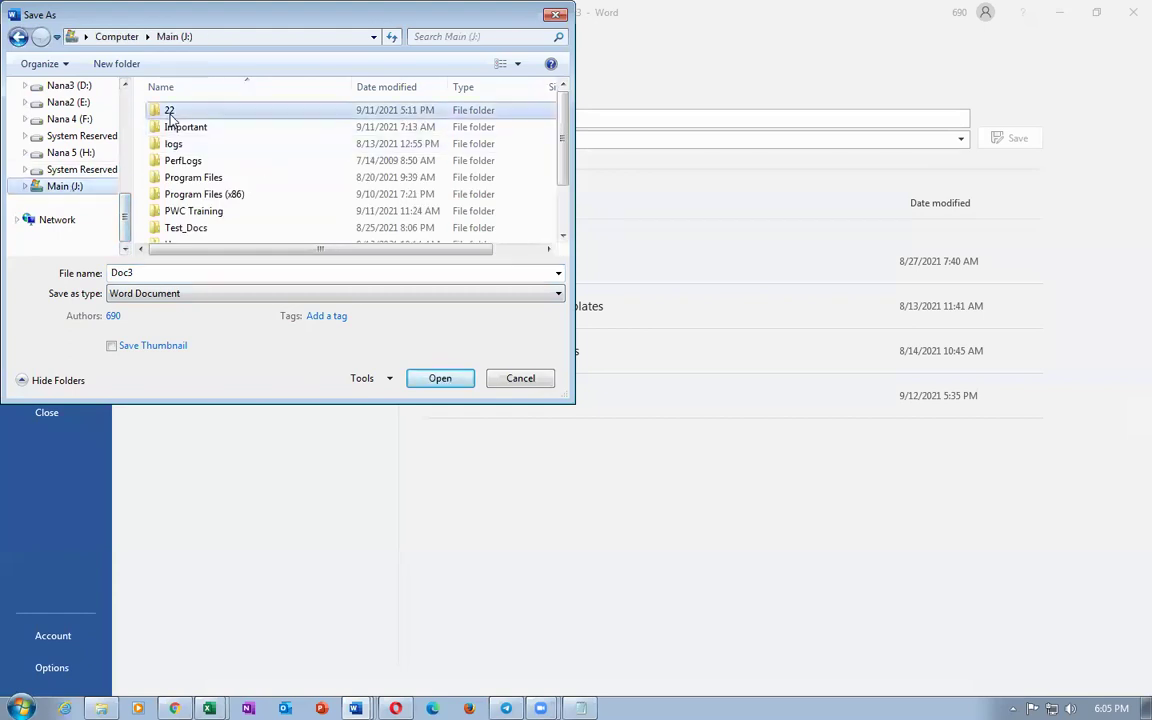
double_click(166, 113)
left_click(197, 273)
type("J10_Deliverables")
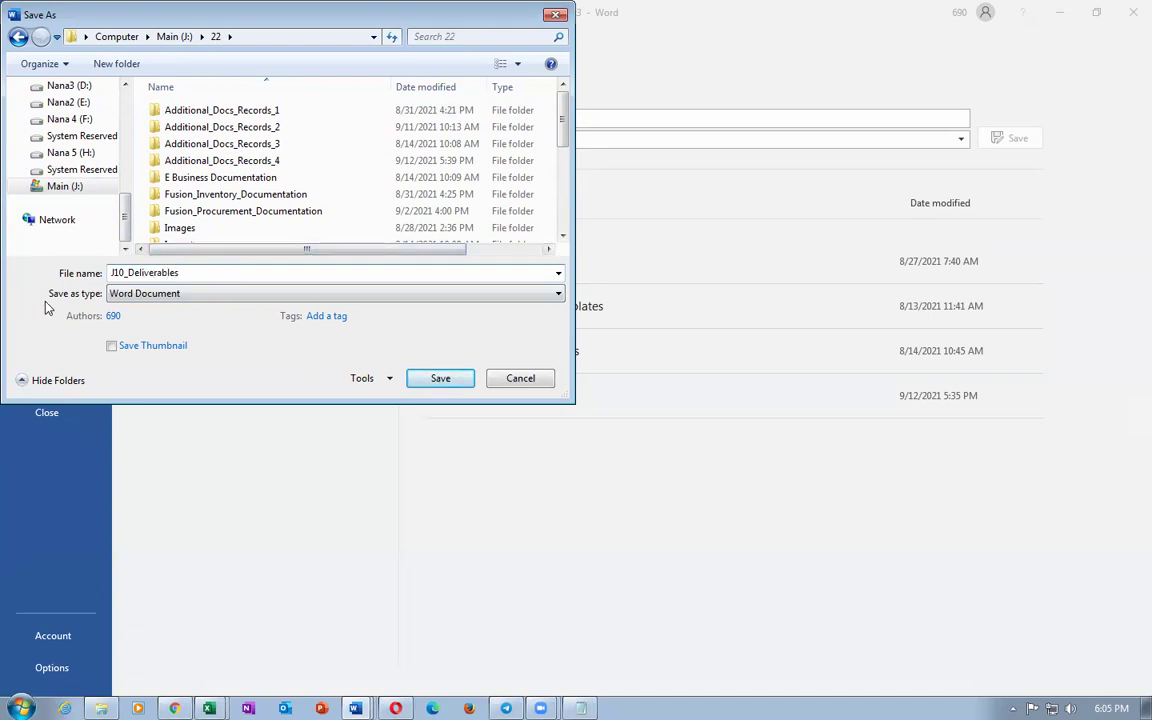
left_click(432, 378)
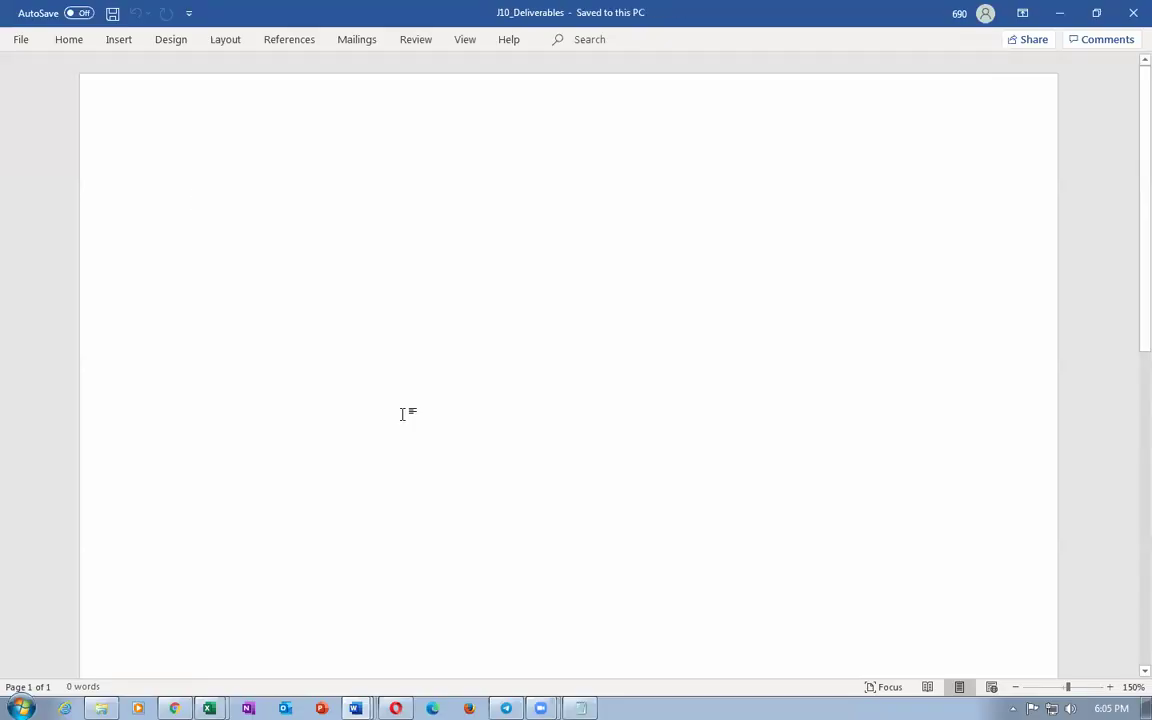
Step: List lathe delivery by 25th Sep, warranty certificates by 28th sep, machinist training by 30th sep
type("1) D")
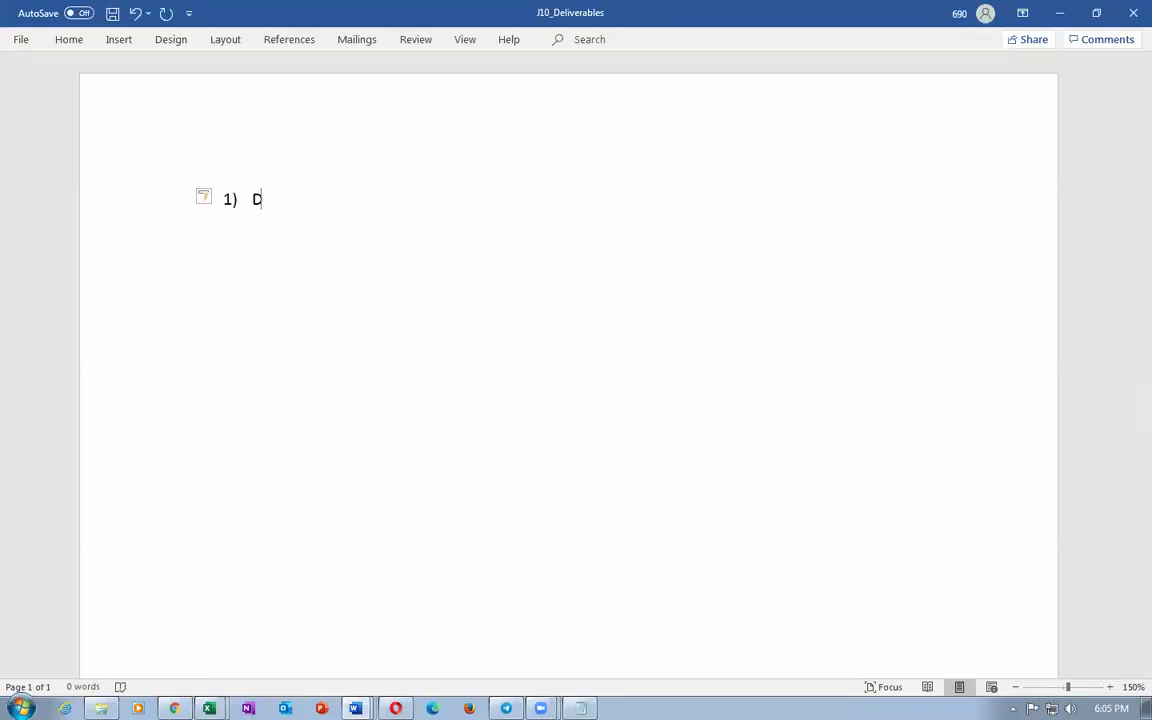
type("eliver the lathe machine ")
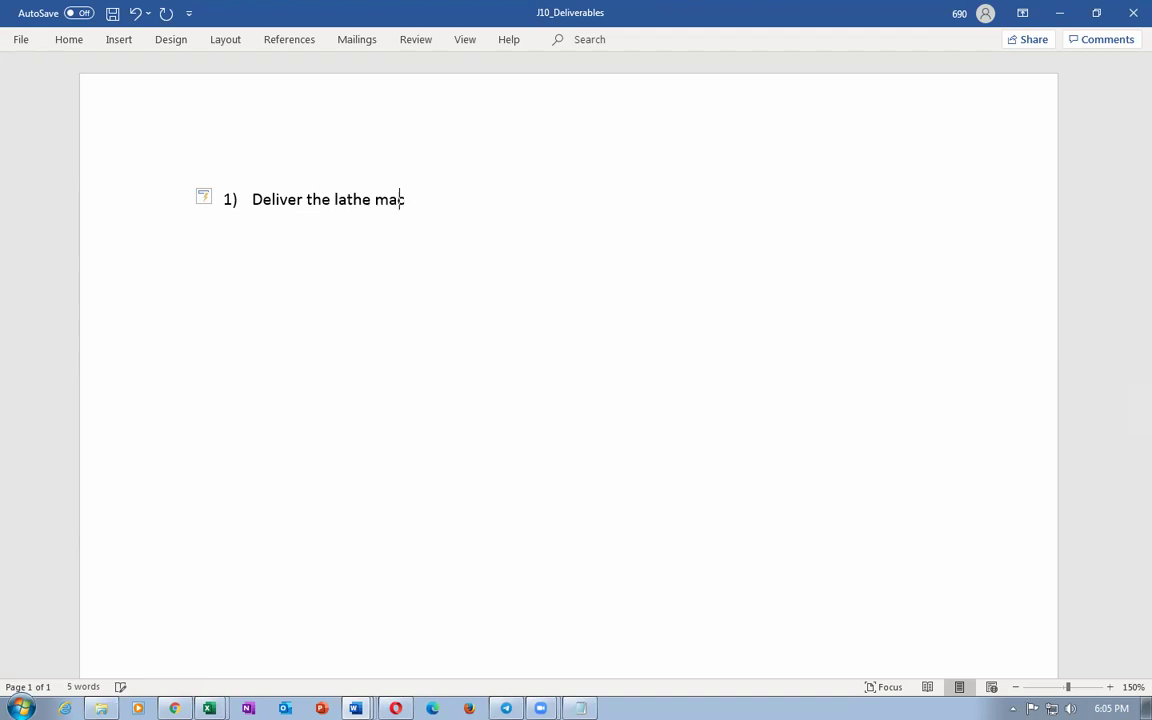
type("before 25th Sep")
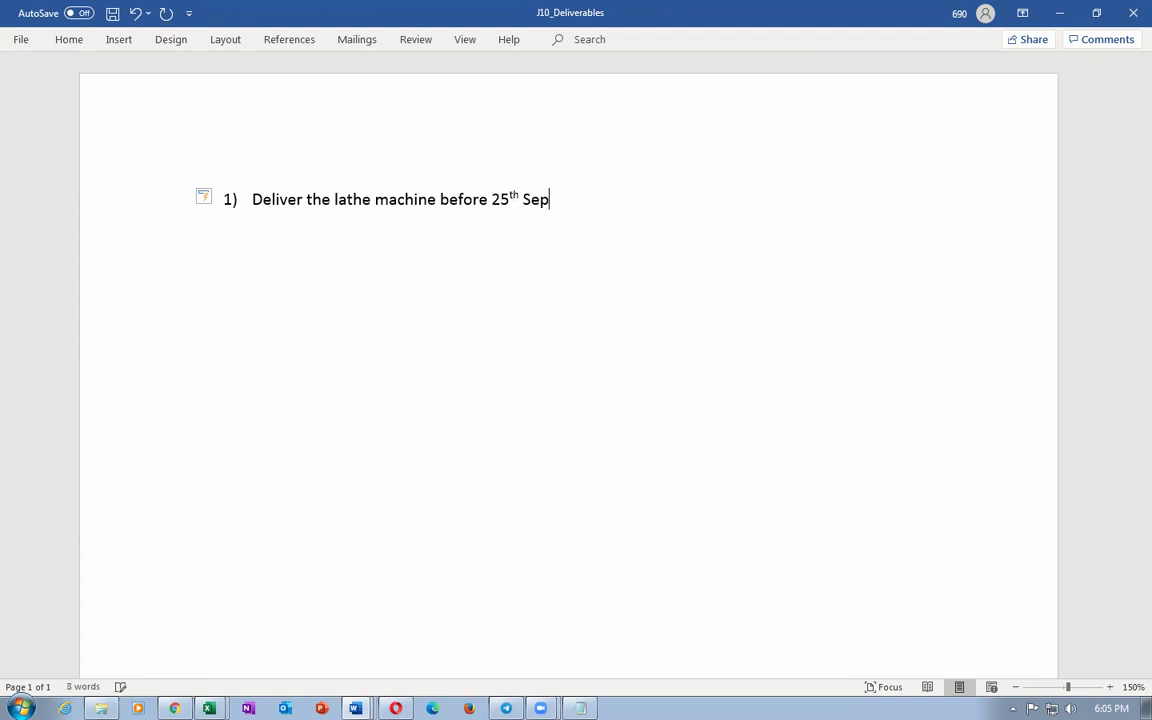
key("Return")
type("Supply all warra")
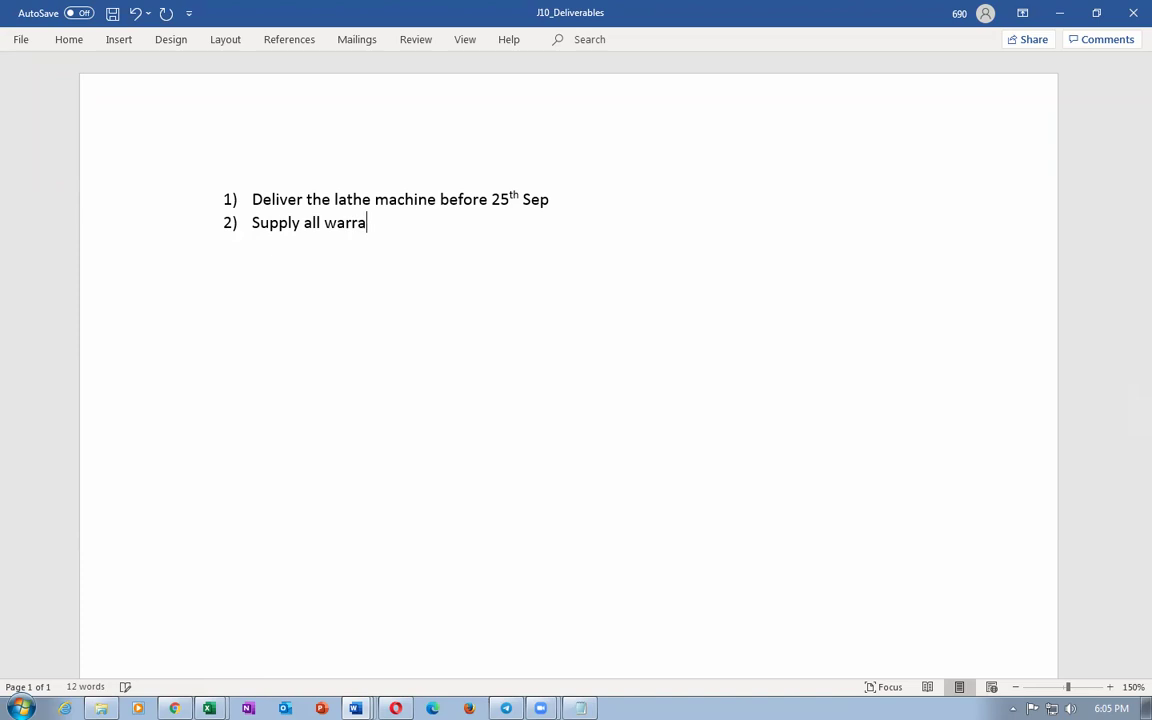
type("nty and guarant")
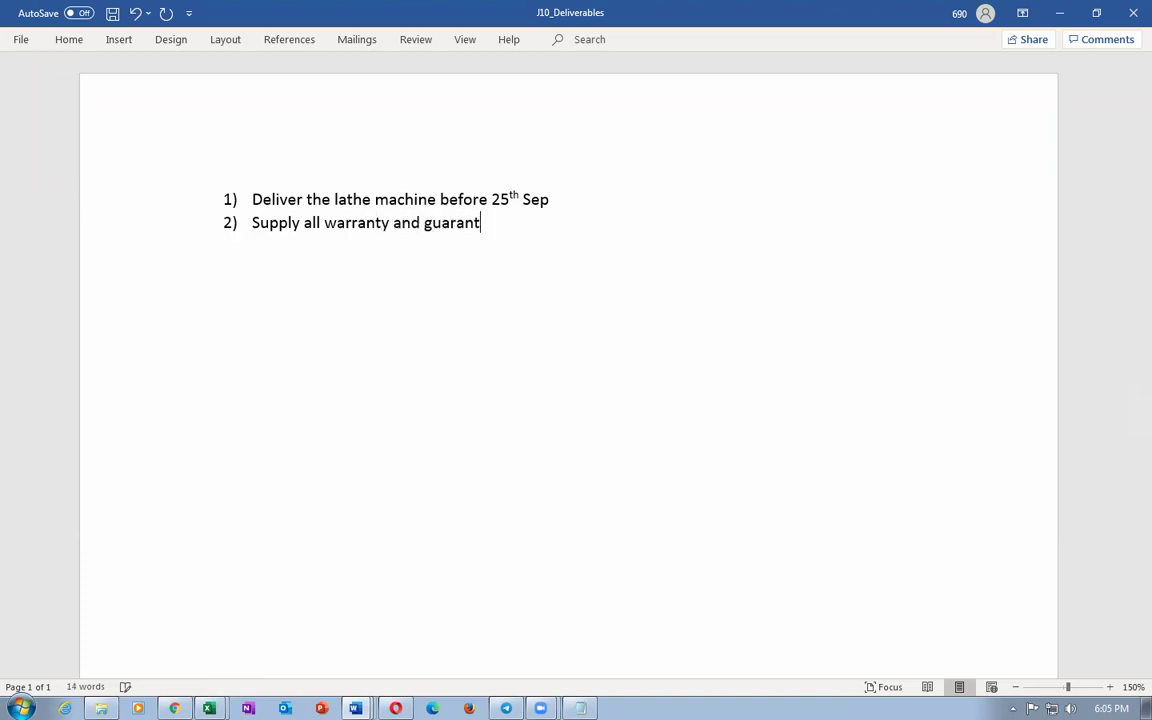
type("ee certificates")
type("before 28th sep")
key("Return")
type("E")
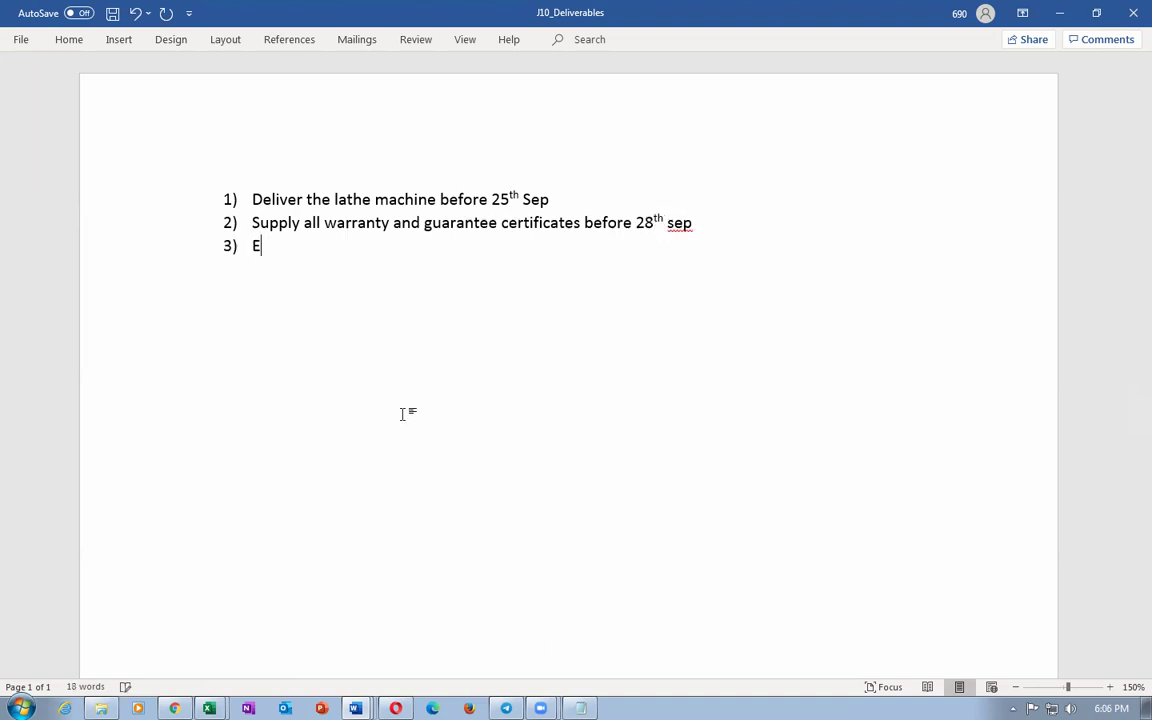
type("ducate out m")
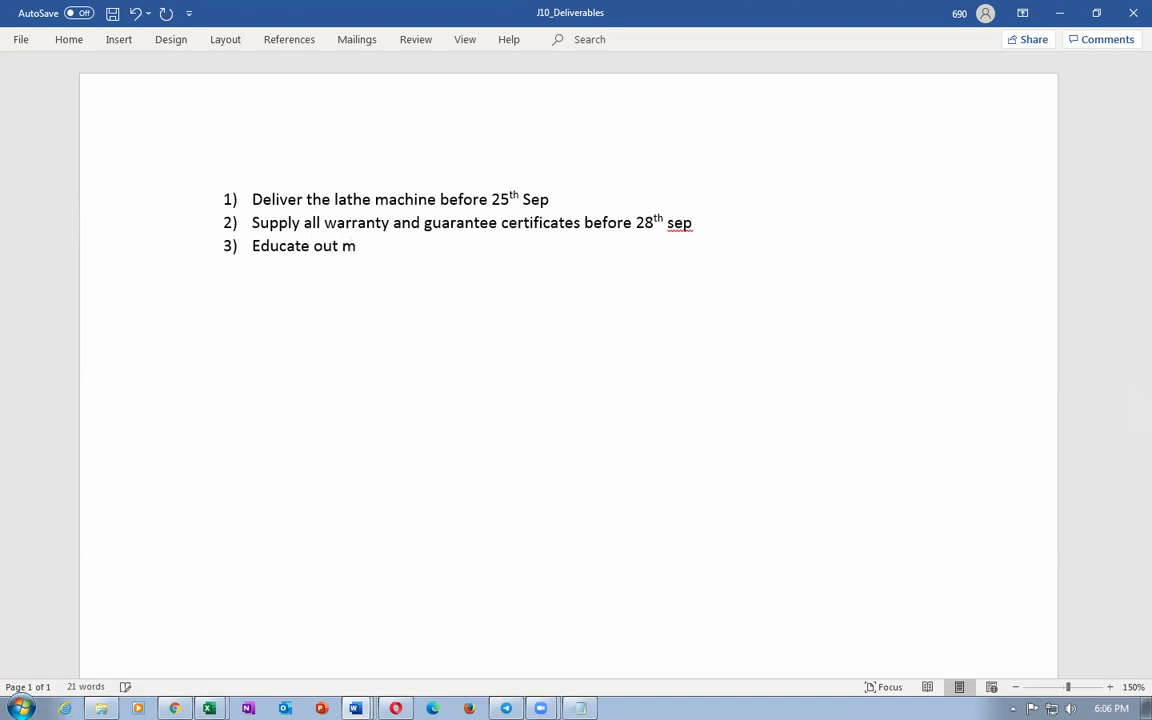
type("achinist on the usa")
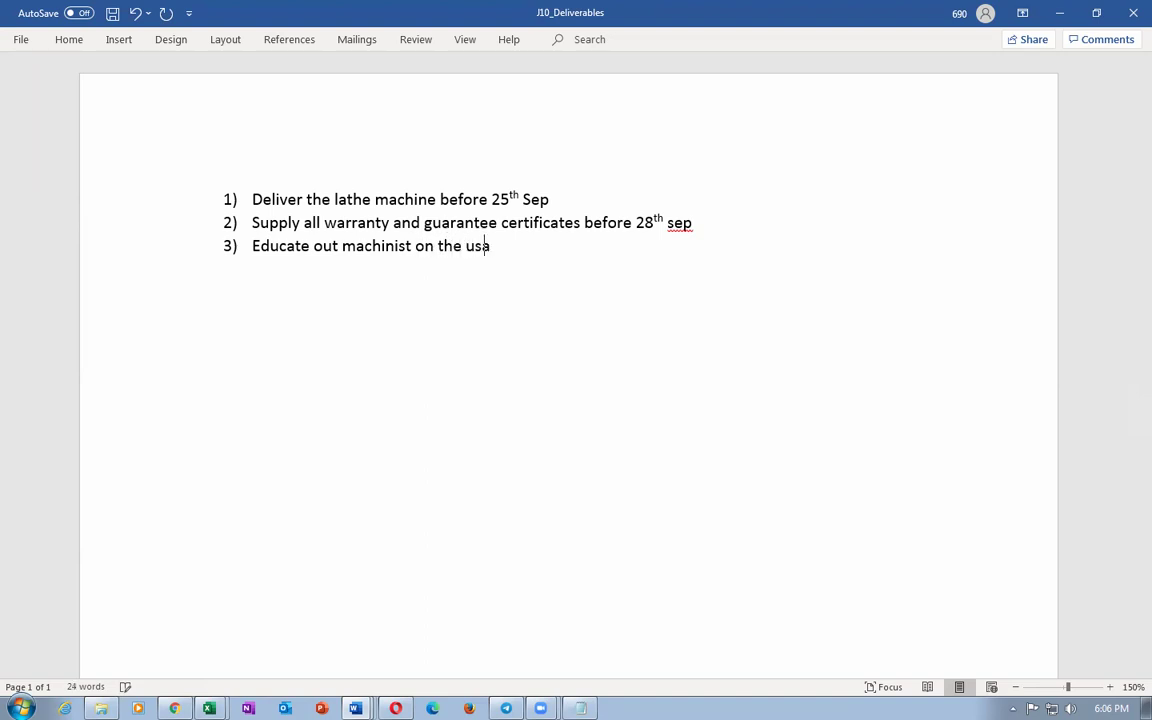
type("ge og t")
key("BackSpace")
key("BackSpace")
type("f the lathe")
type(" machin")
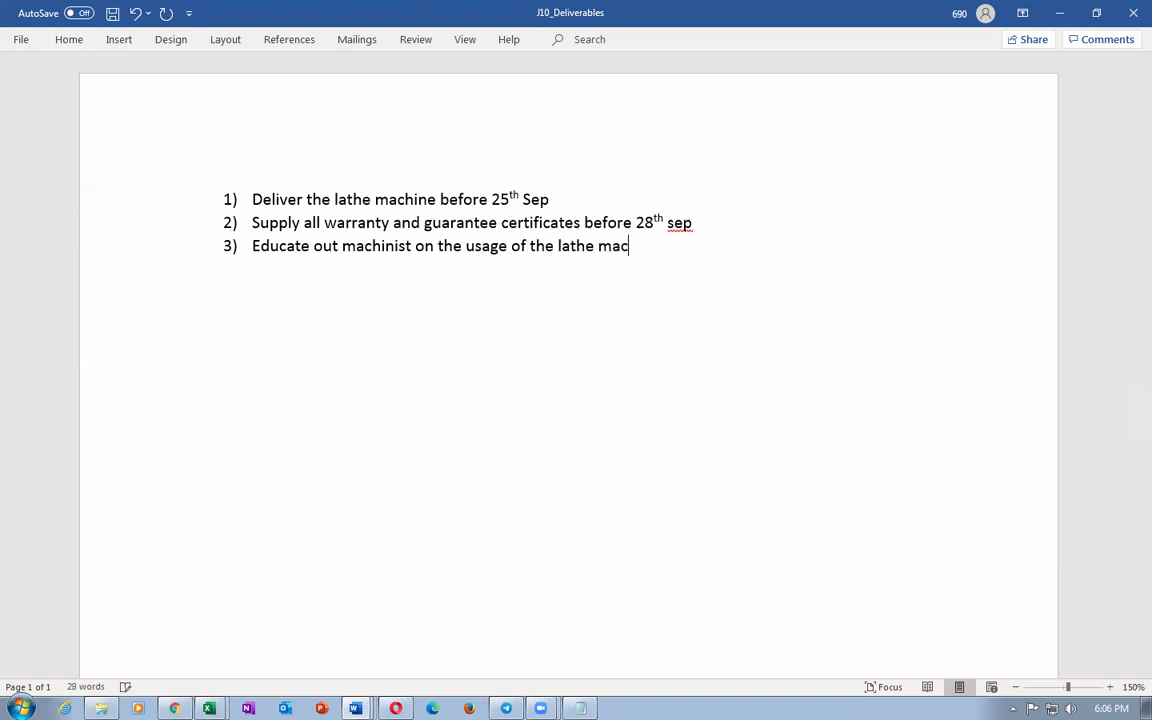
type("e before ")
type("30")
type("st")
key("BackSpace")
key("BackSpace")
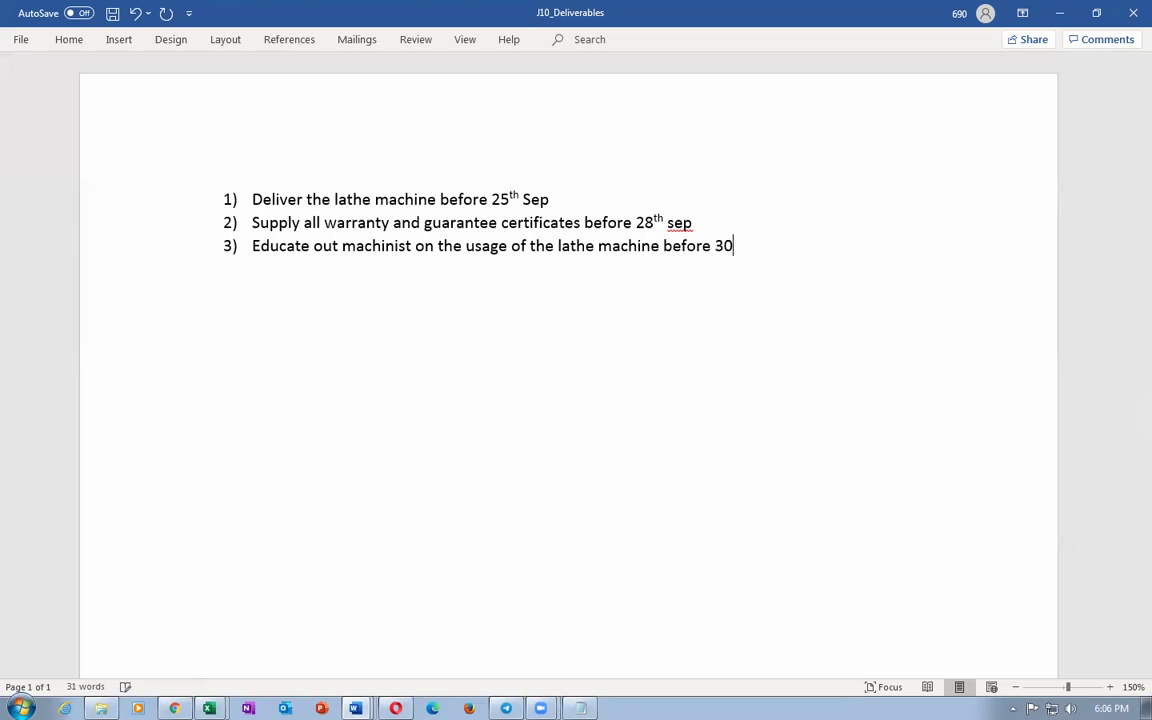
type("th sep")
key("ctrl+s")
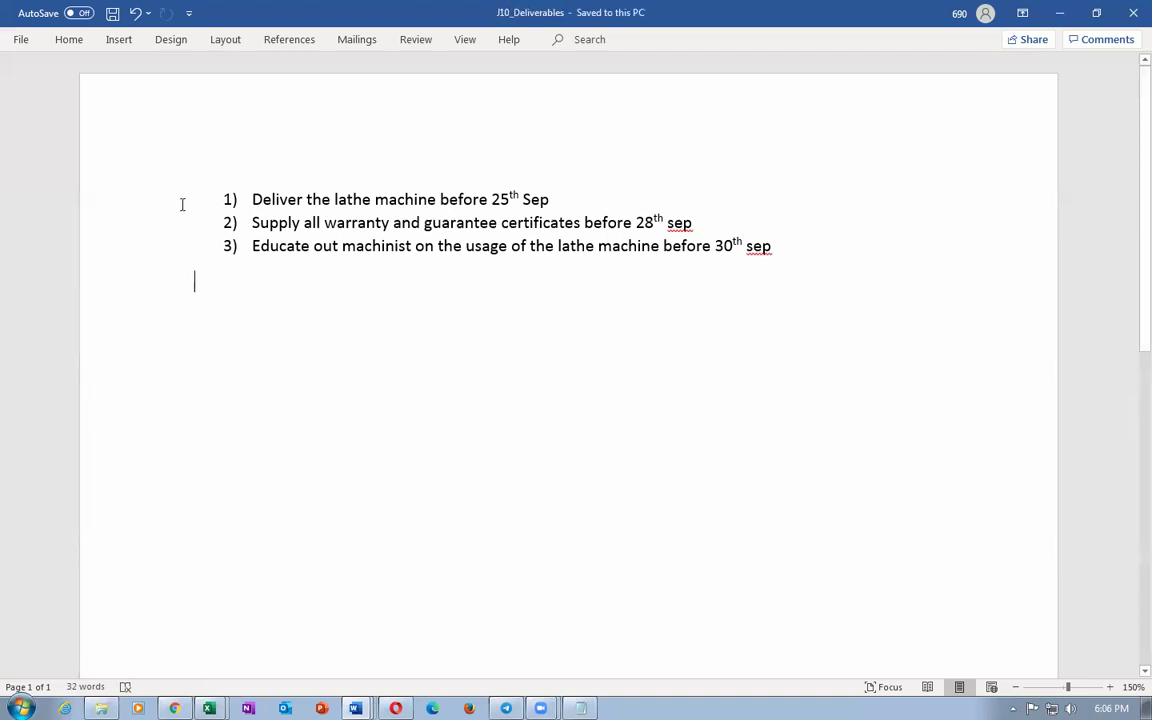
Step: Undo an accidental list indent, then save and close J10_Deliverables
left_click_drag(230, 199, 395, 225)
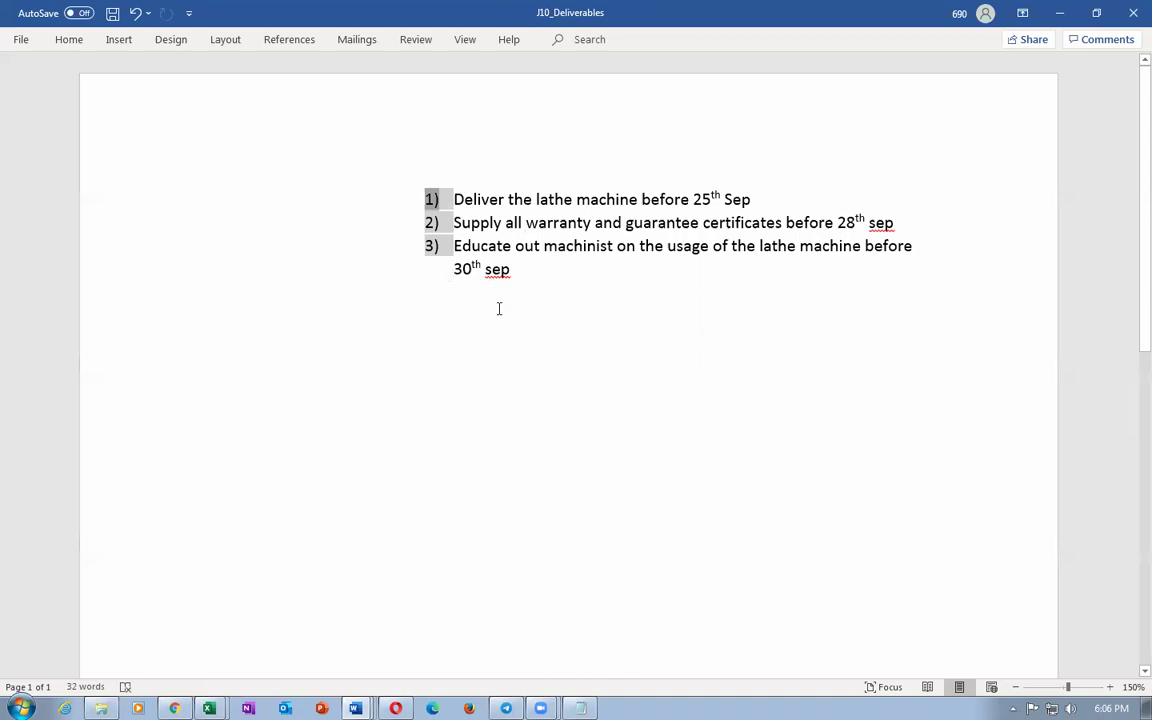
key("ctrl+z")
left_click(385, 266)
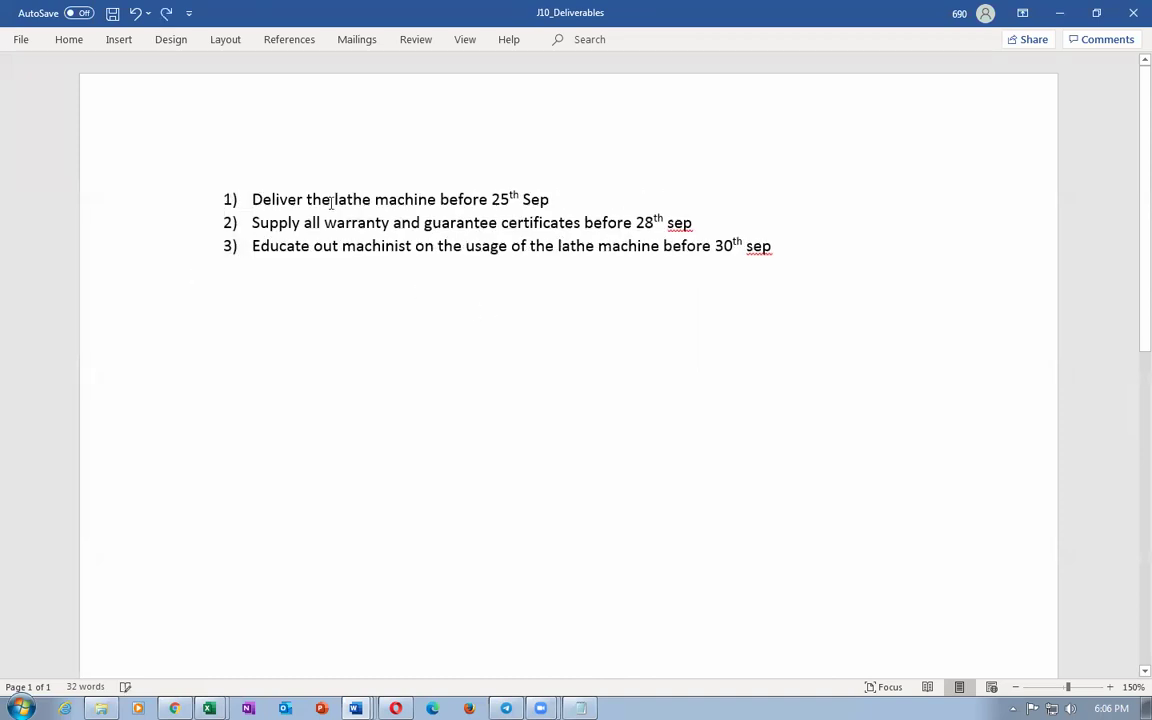
left_click_drag(331, 203, 390, 222)
left_click_drag(290, 246, 525, 259)
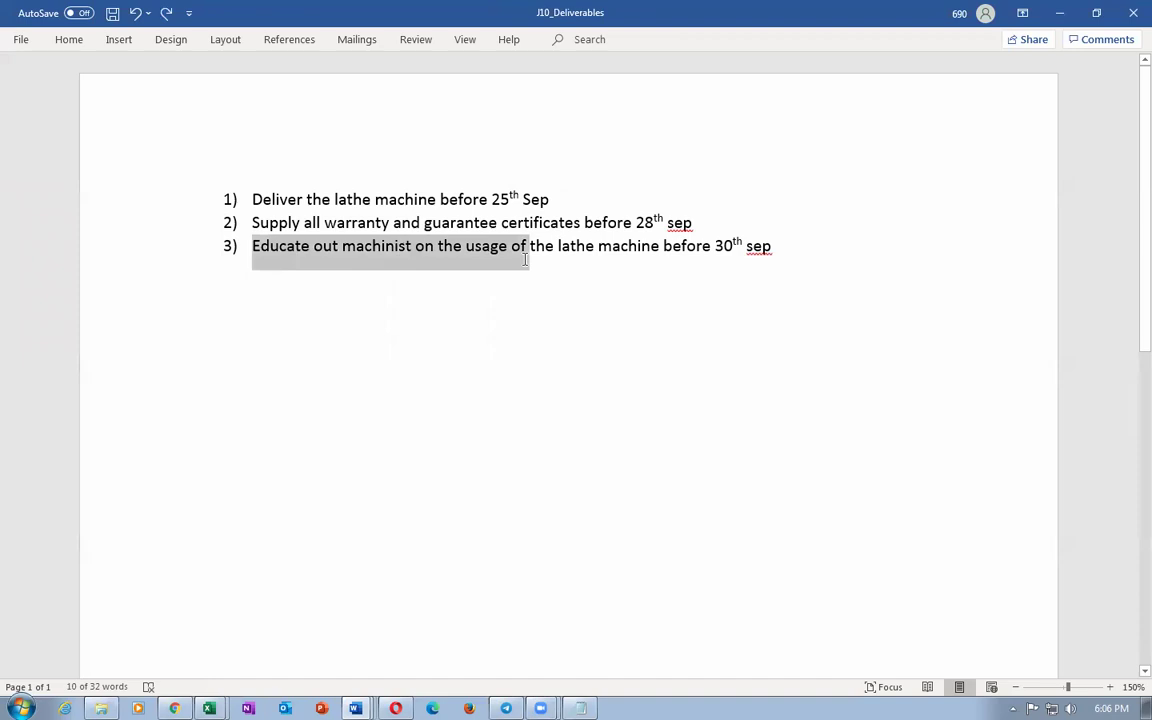
left_click(462, 335)
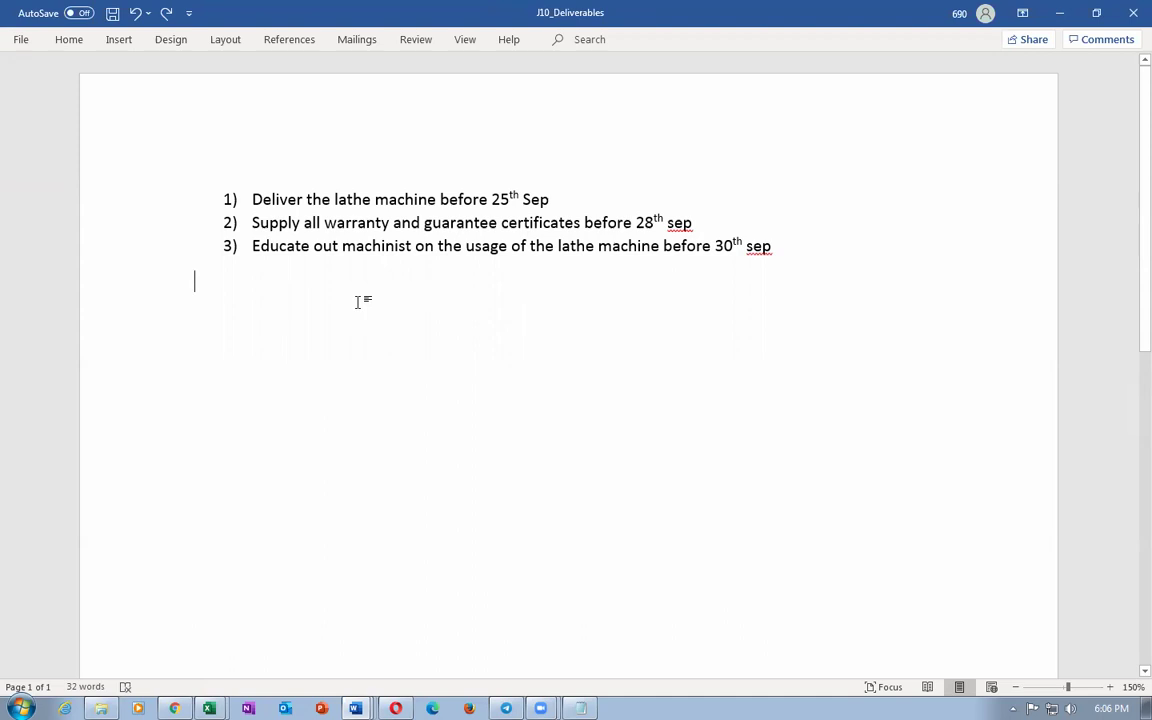
key("ctrl+s")
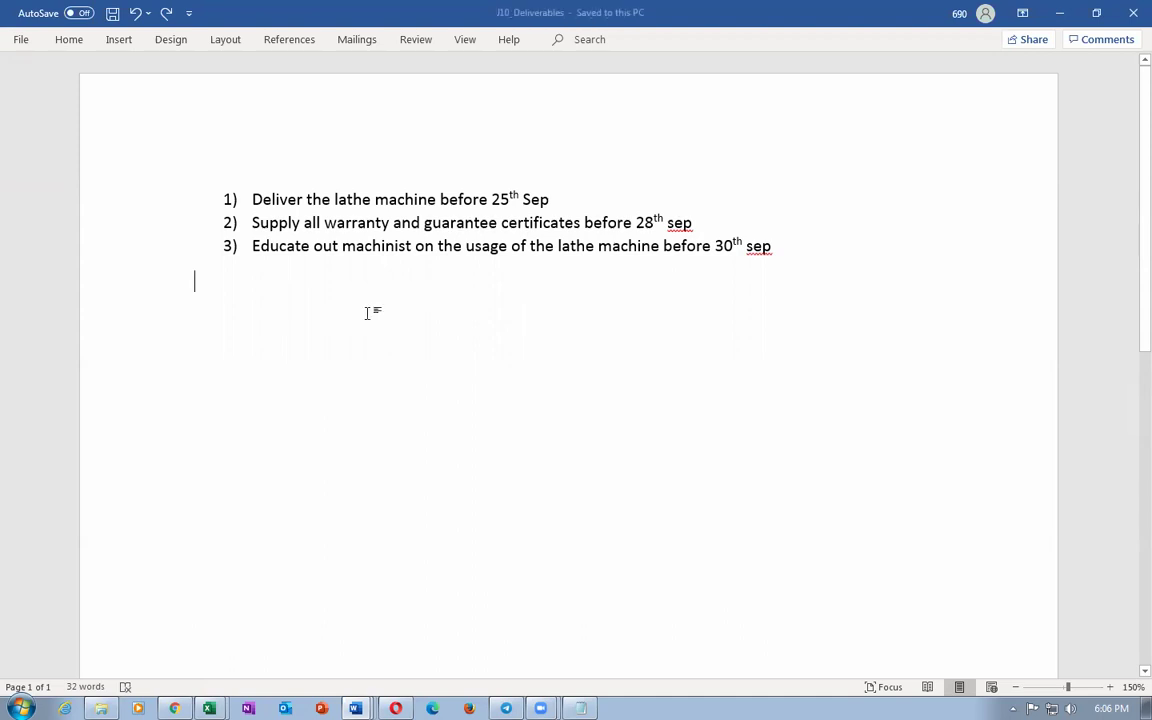
left_click(1131, 18)
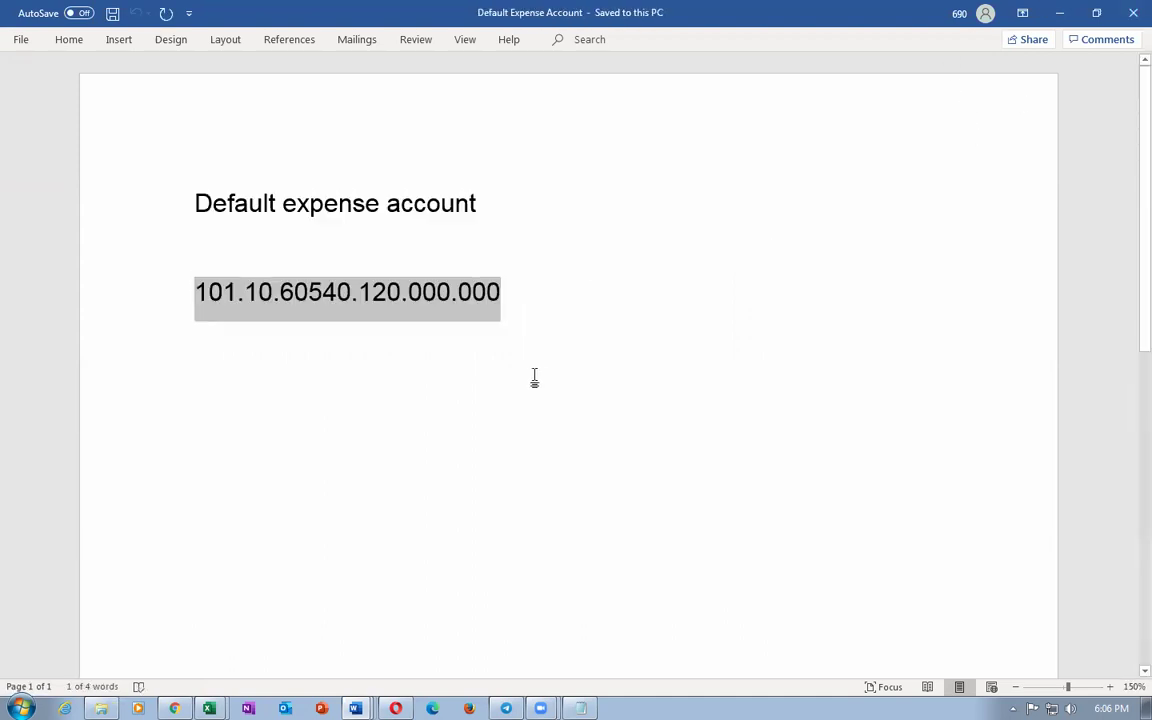
Step: Name and describe the deliverable j10_Deliverable, keeping type Contractual and responsible party Internal
key("alt+Tab")
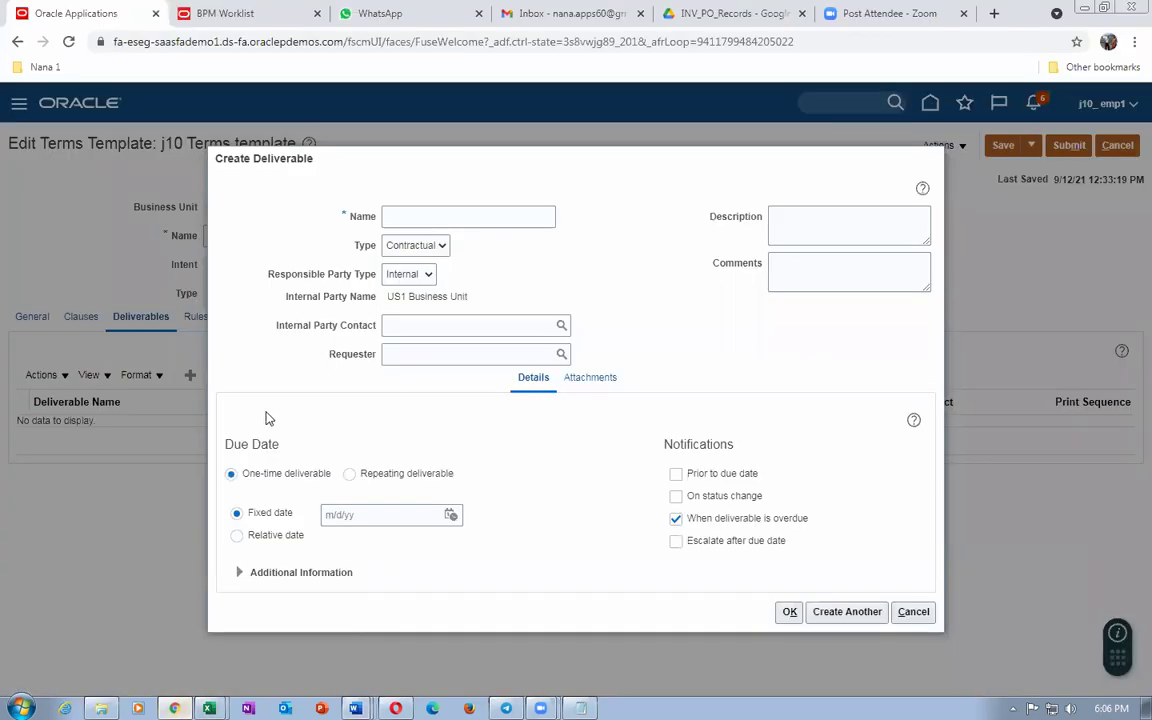
left_click(424, 217)
type("j10_Deliverable")
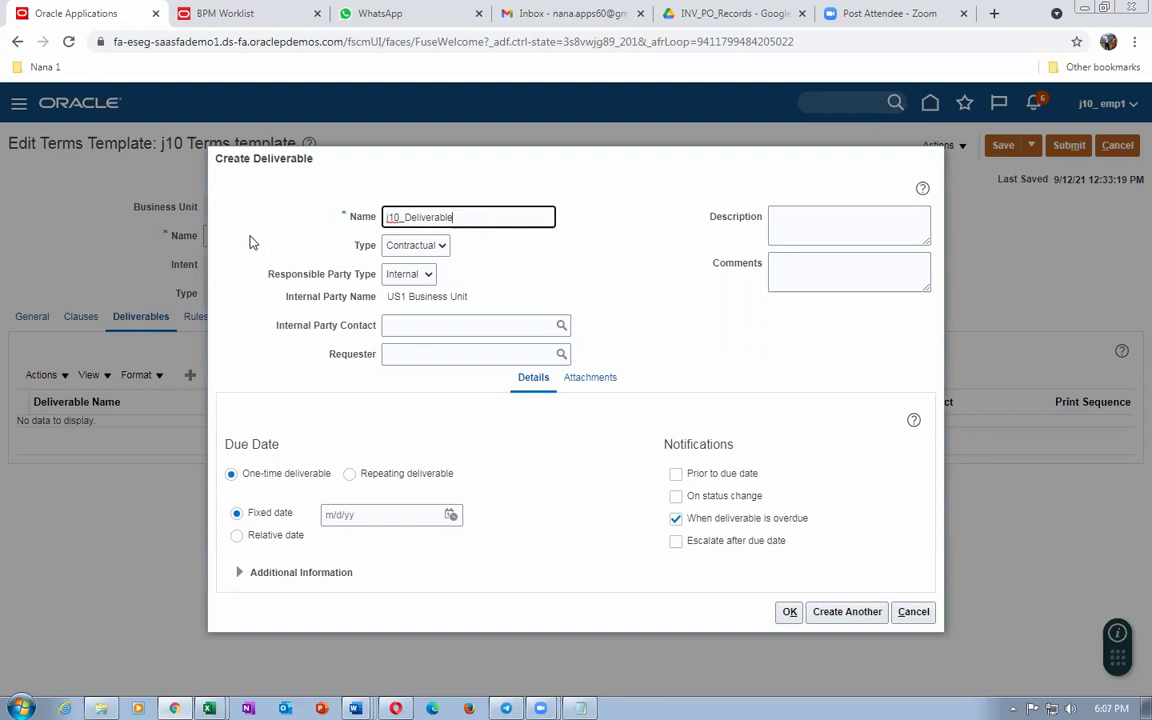
left_click(819, 230)
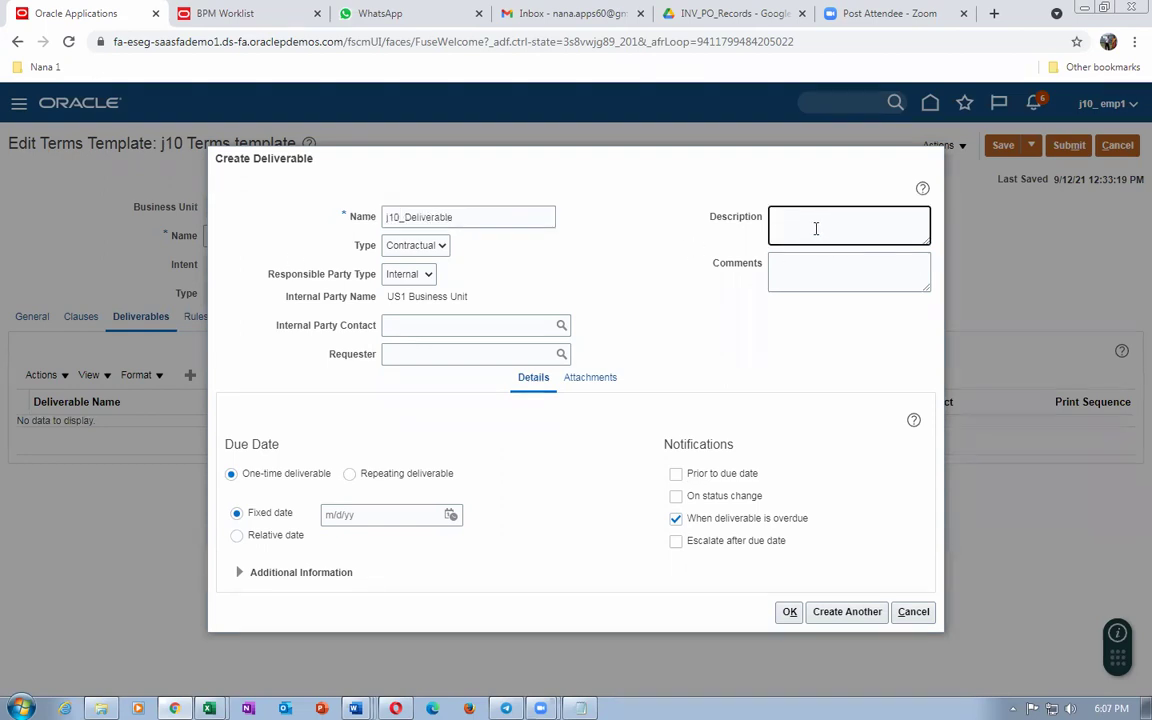
type("j10_Deliverable")
left_click(808, 267)
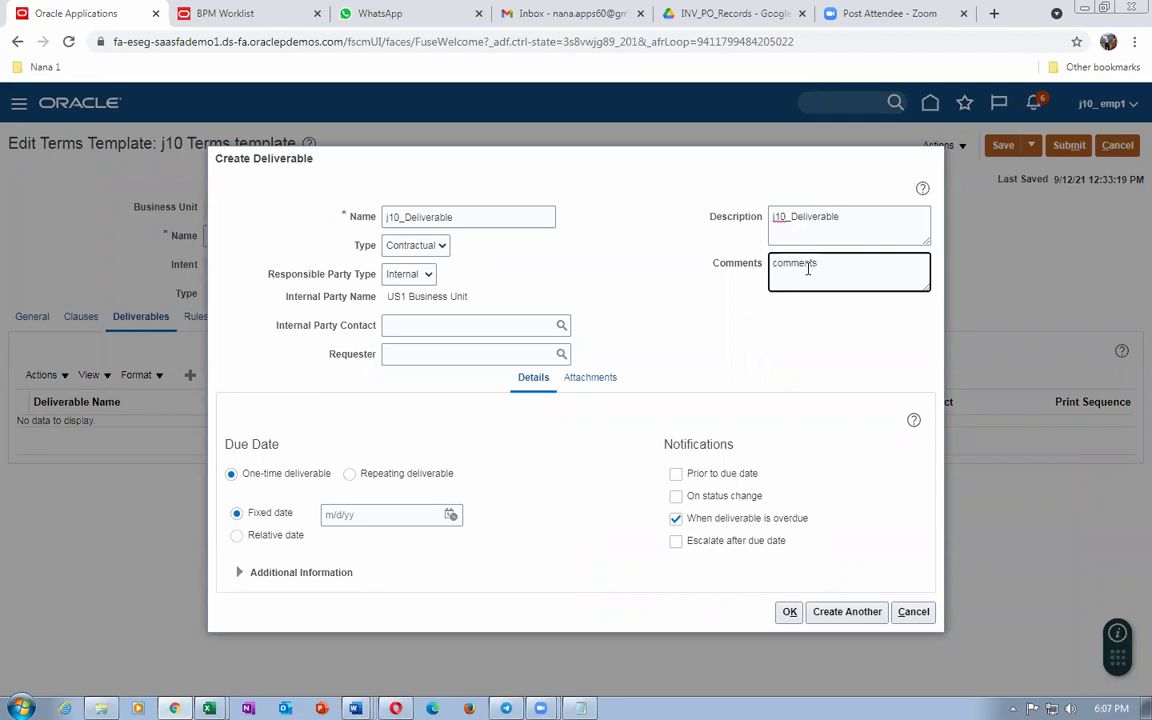
left_click(421, 250)
left_click(421, 250)
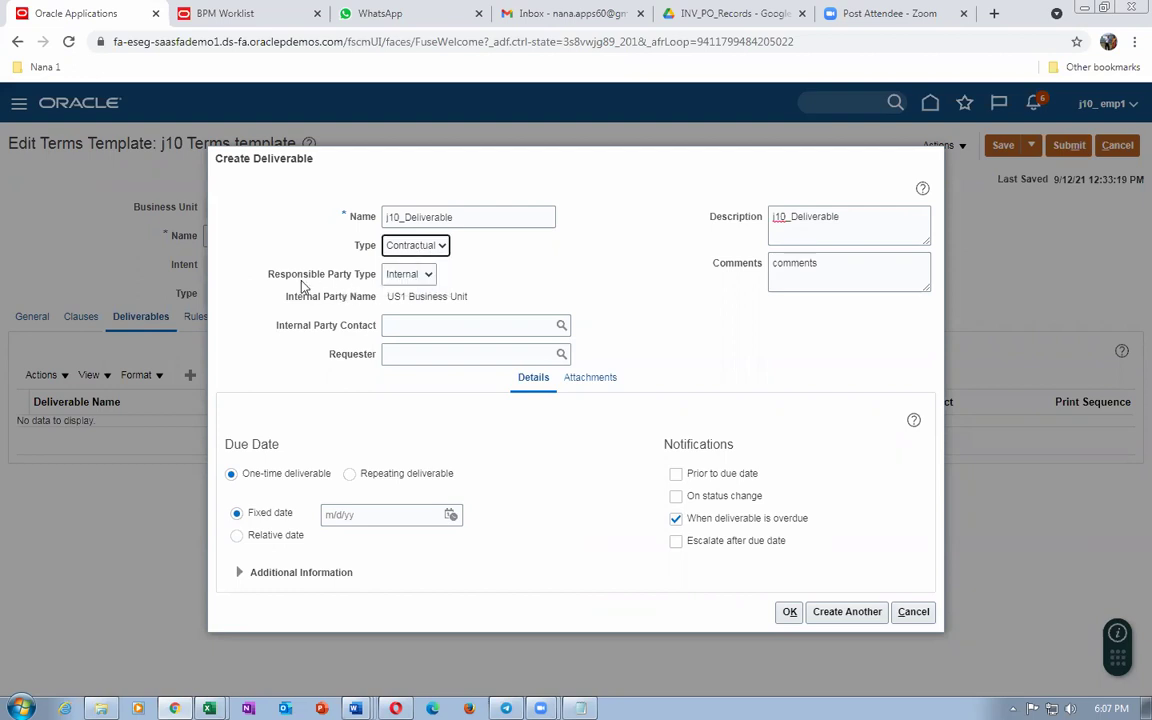
left_click(402, 275)
left_click(397, 278)
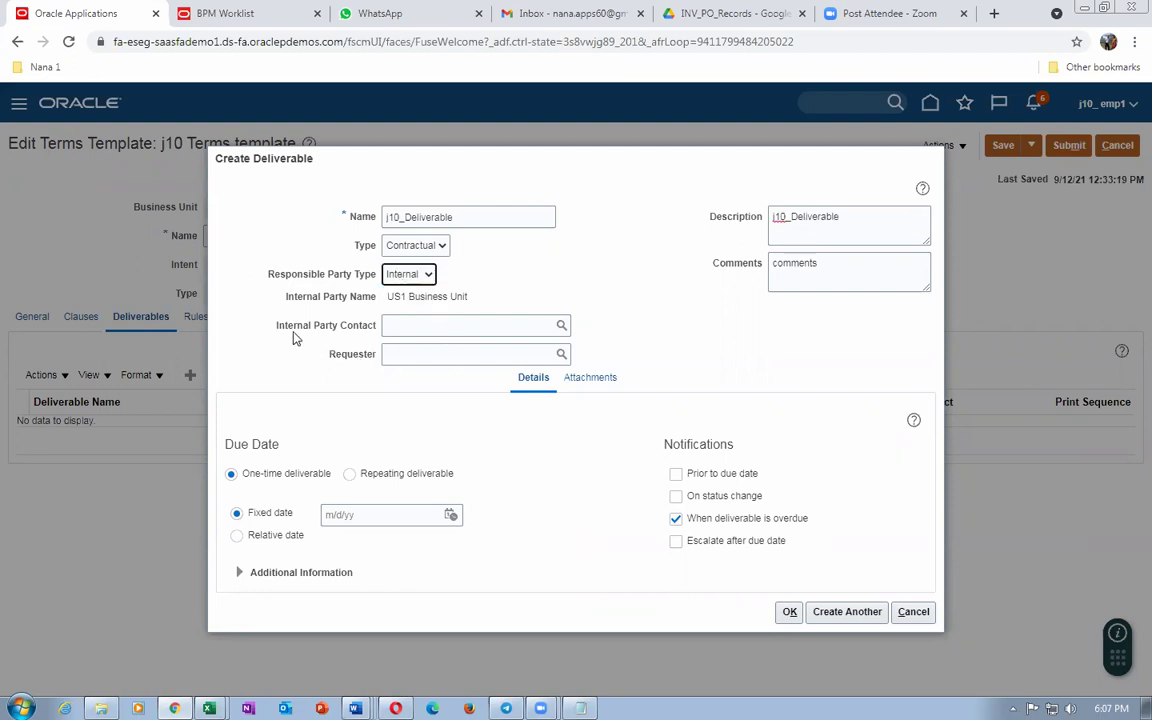
Step: Enter the internal party contact and copy the same employee into the Requester field
left_click(401, 325)
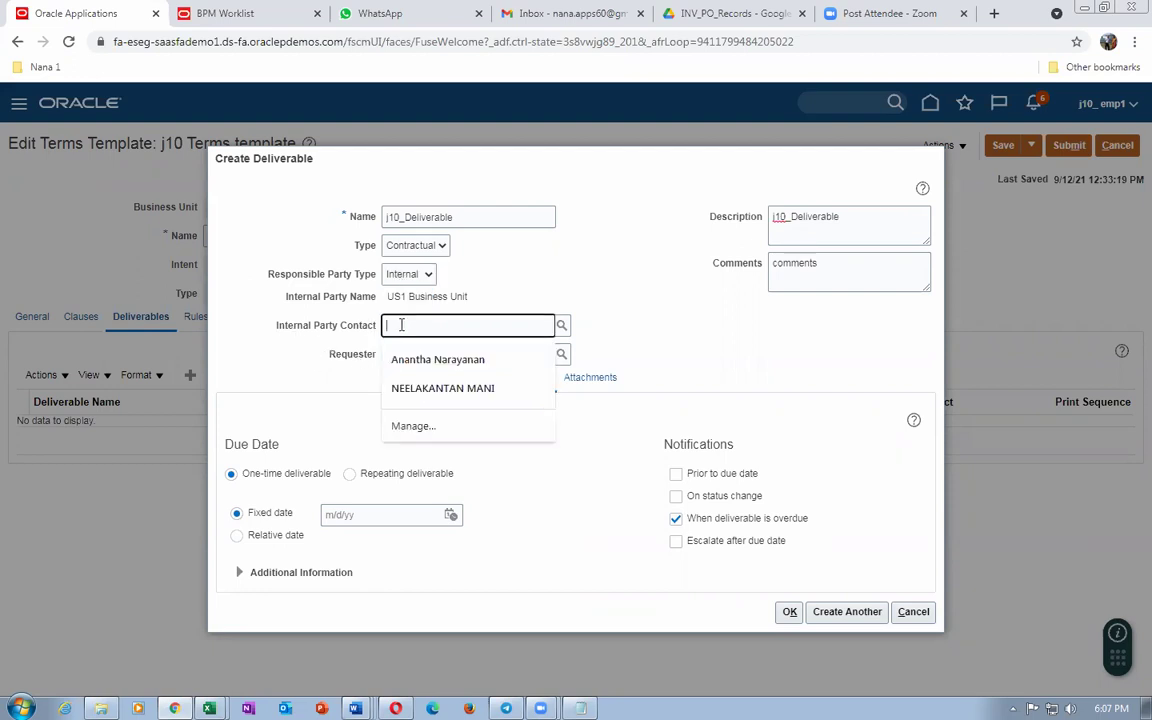
type("em")
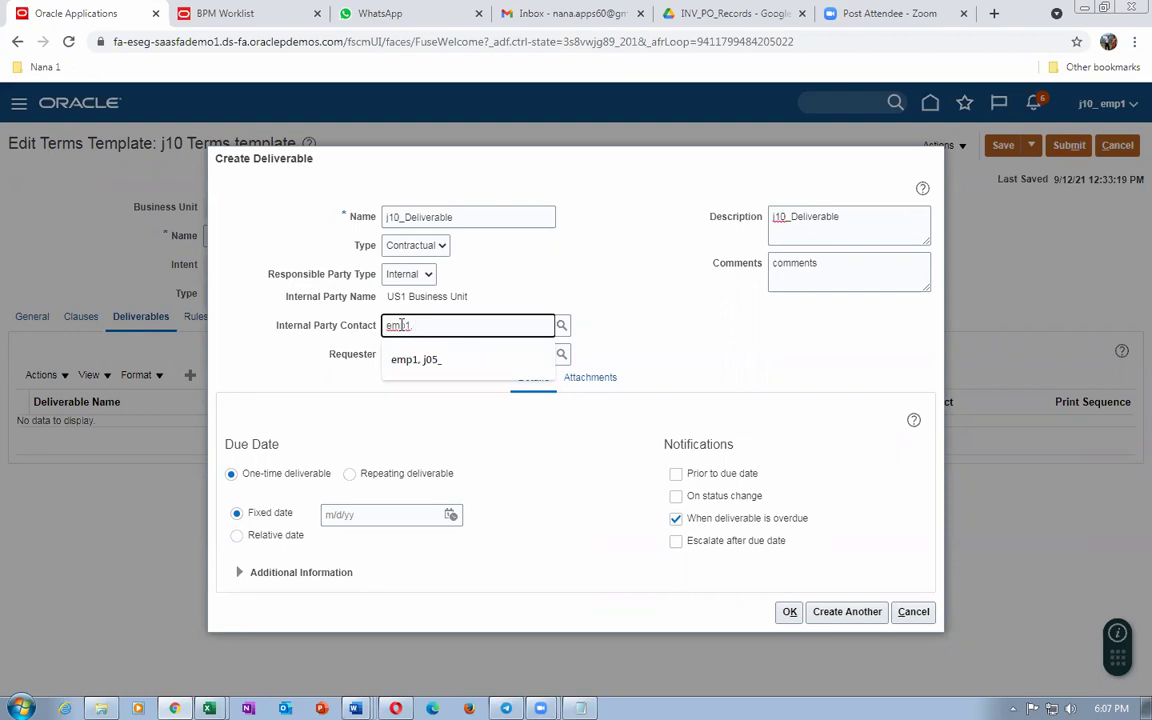
type("p1, h")
key("BackSpace")
type("j10")
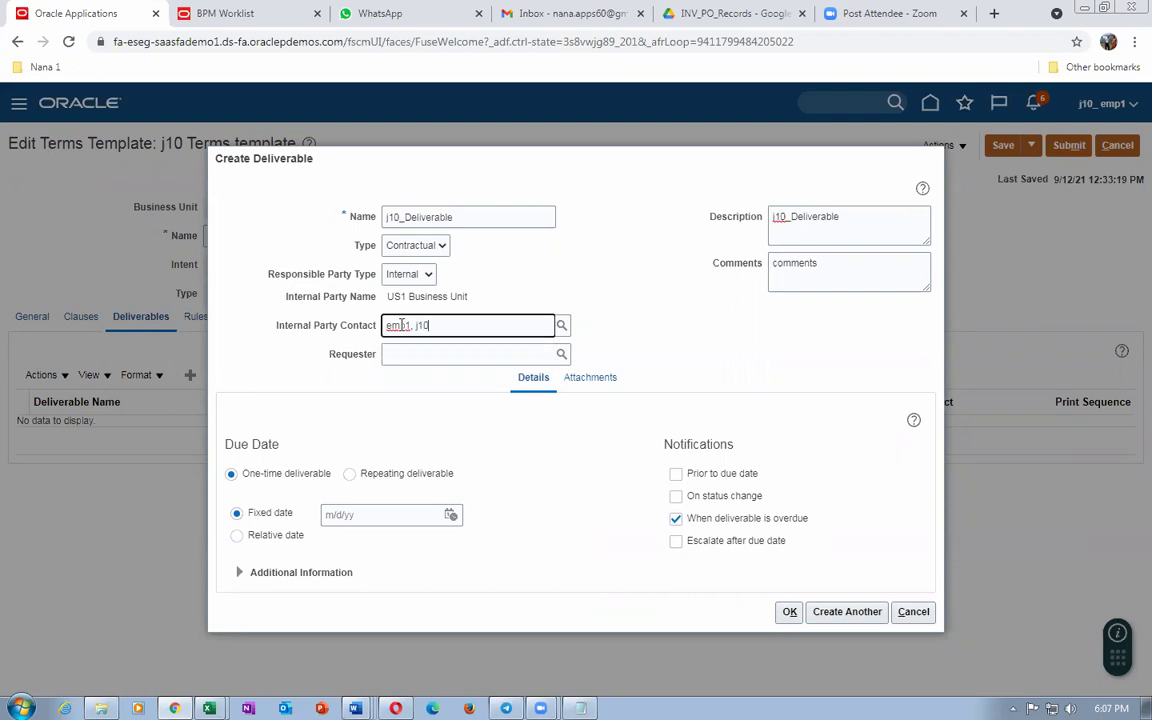
left_click(458, 355)
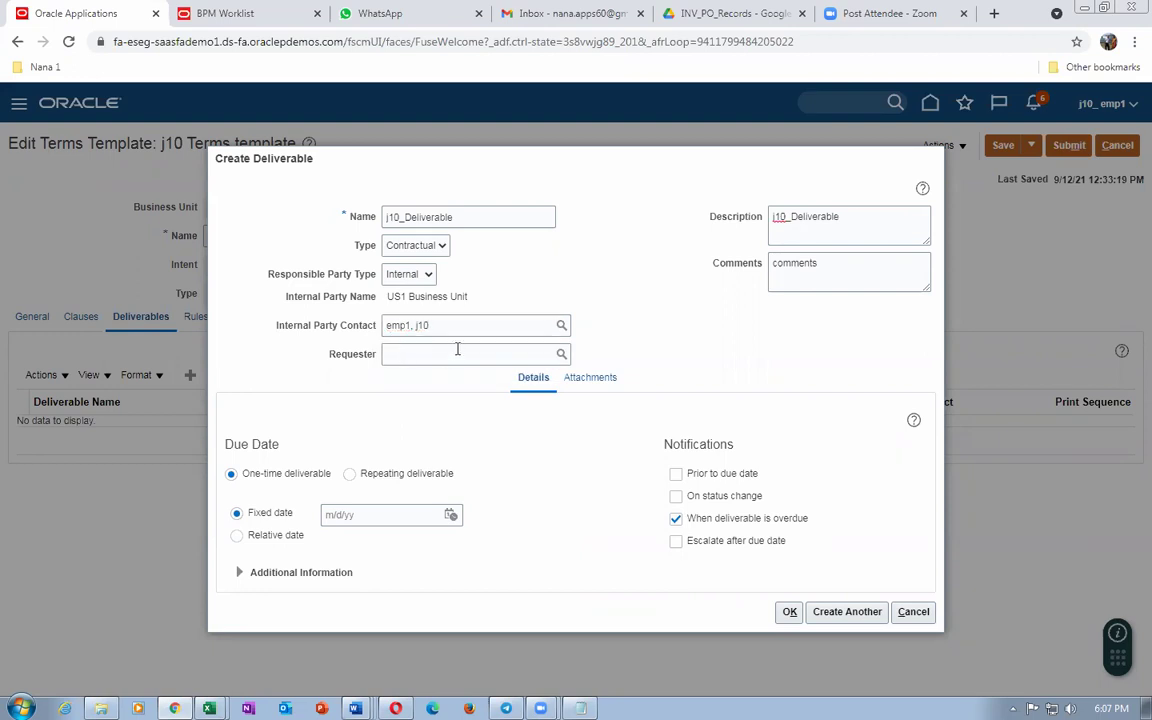
left_click(476, 328)
type("_")
left_click_drag(474, 331, 279, 335)
key("ctrl+c")
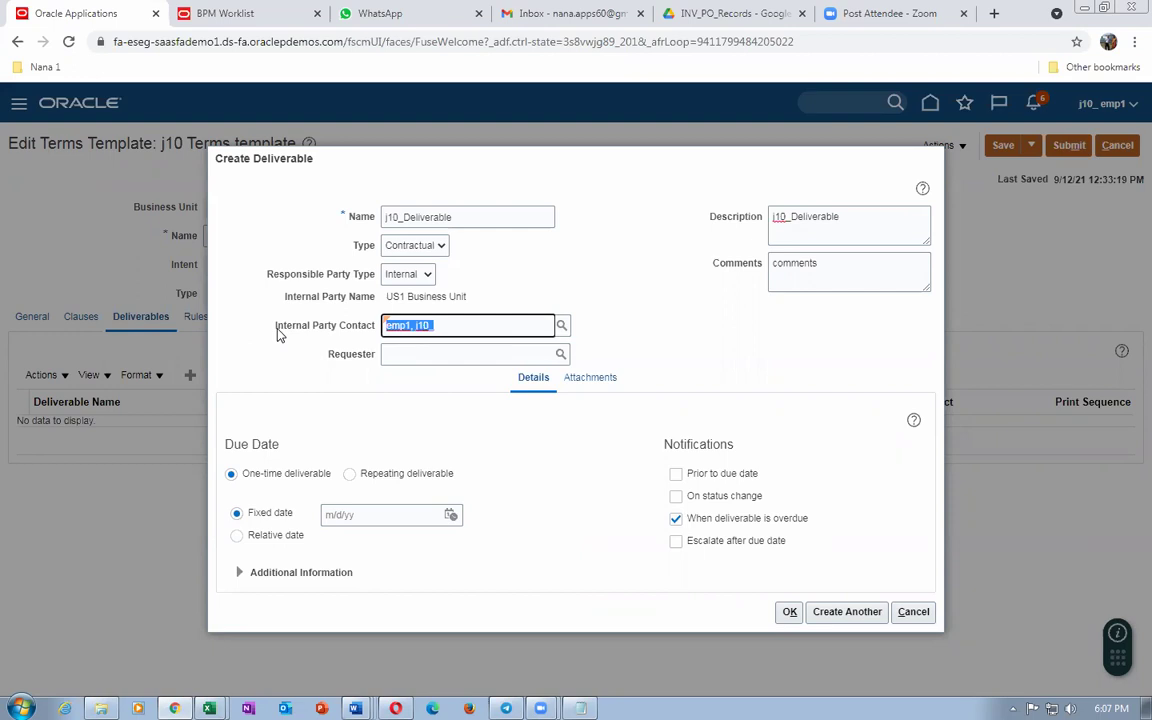
left_click(404, 355)
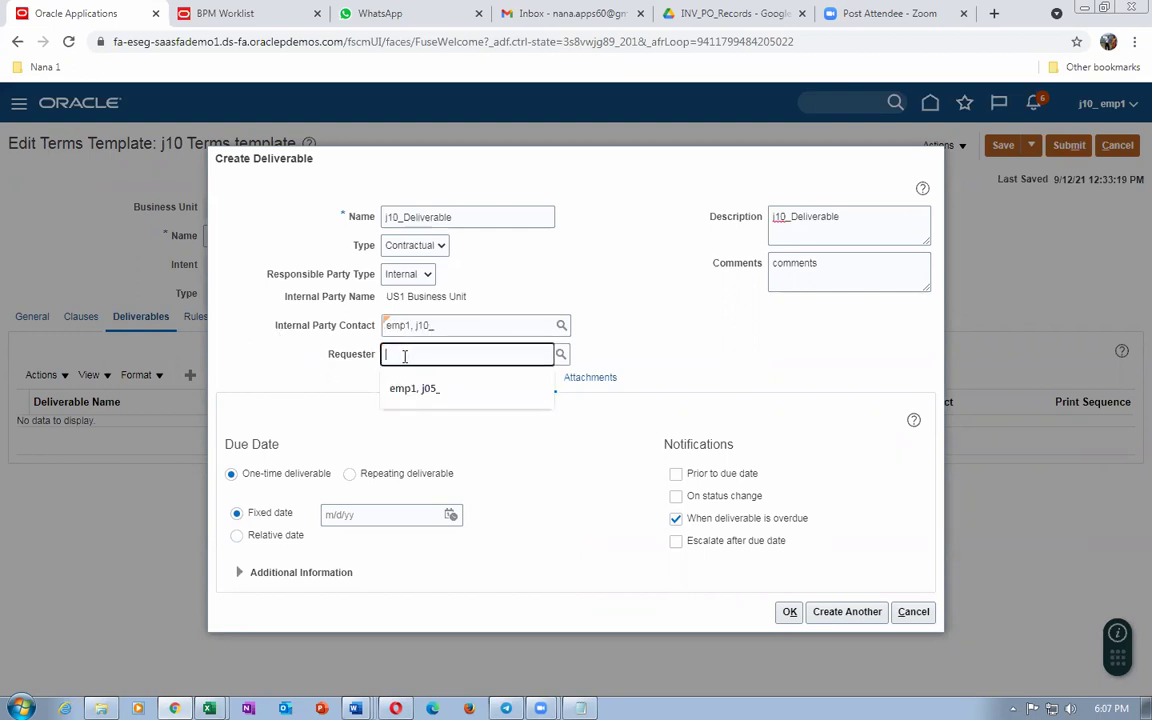
key("ctrl+v")
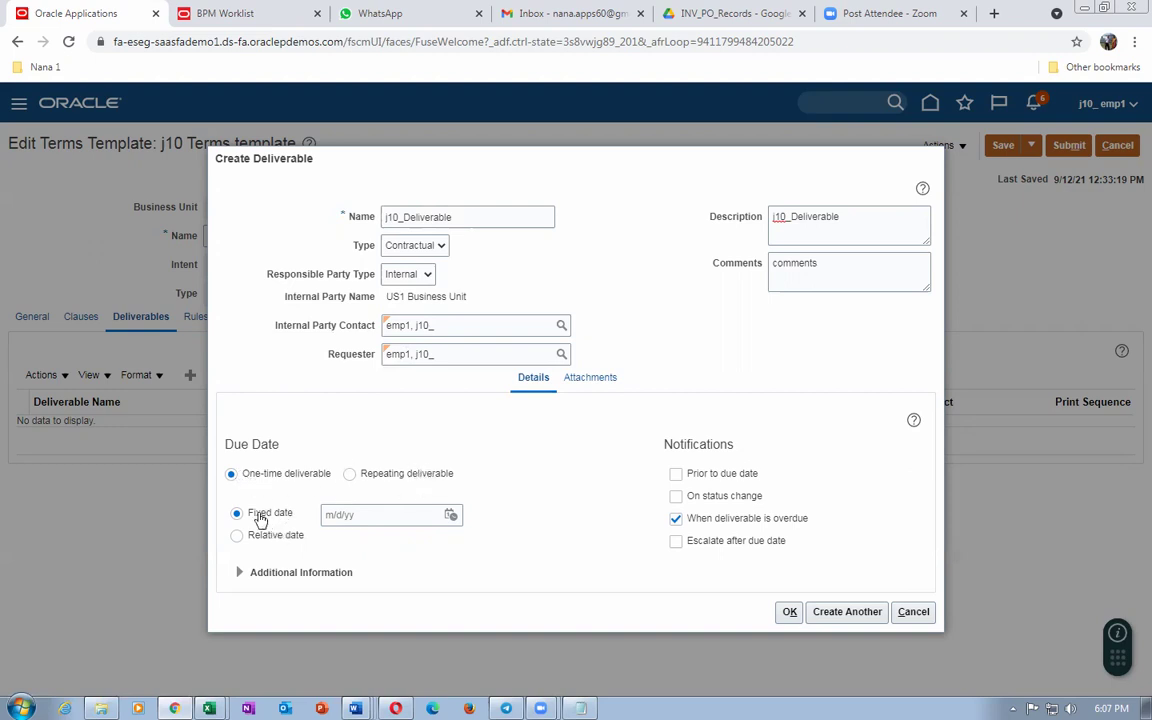
Step: Set a fixed due date of September 30 and show the deliverable's attachments
left_click(451, 515)
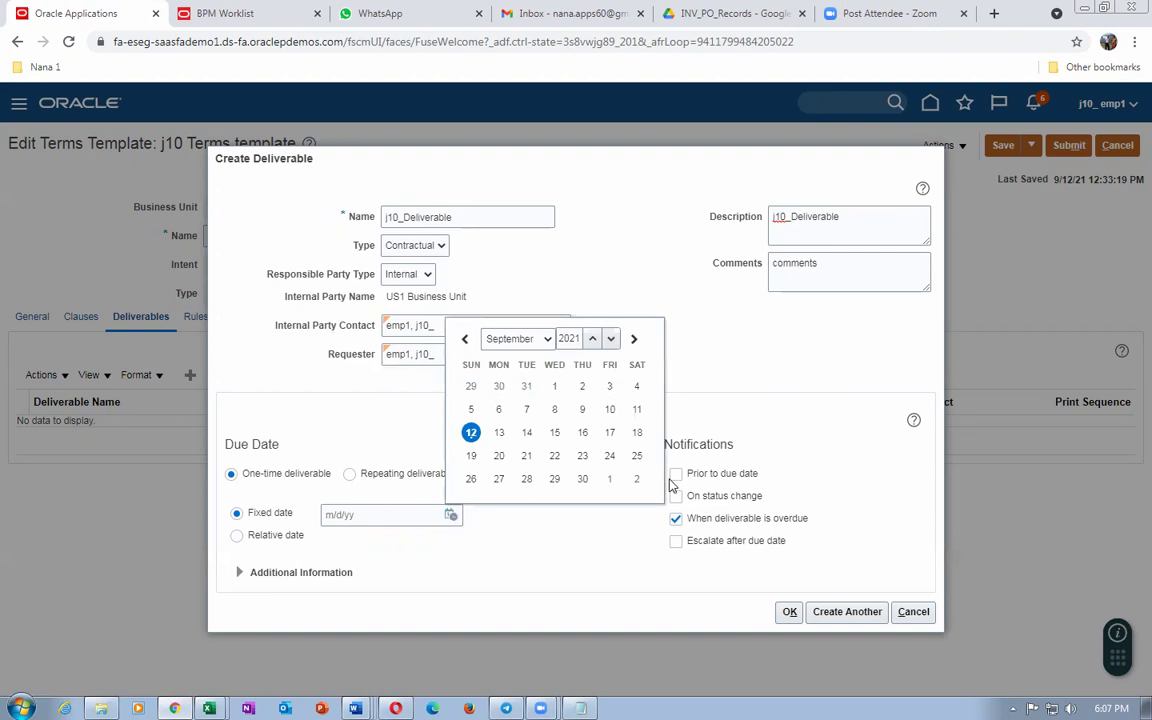
left_click(586, 478)
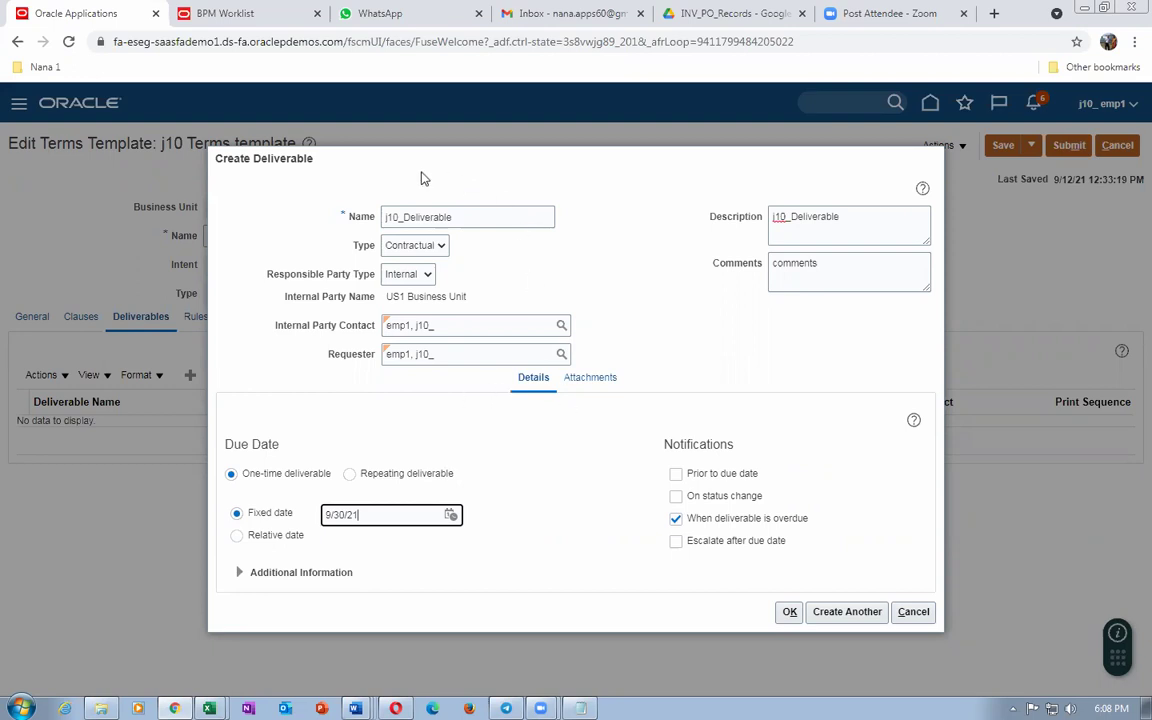
left_click(583, 379)
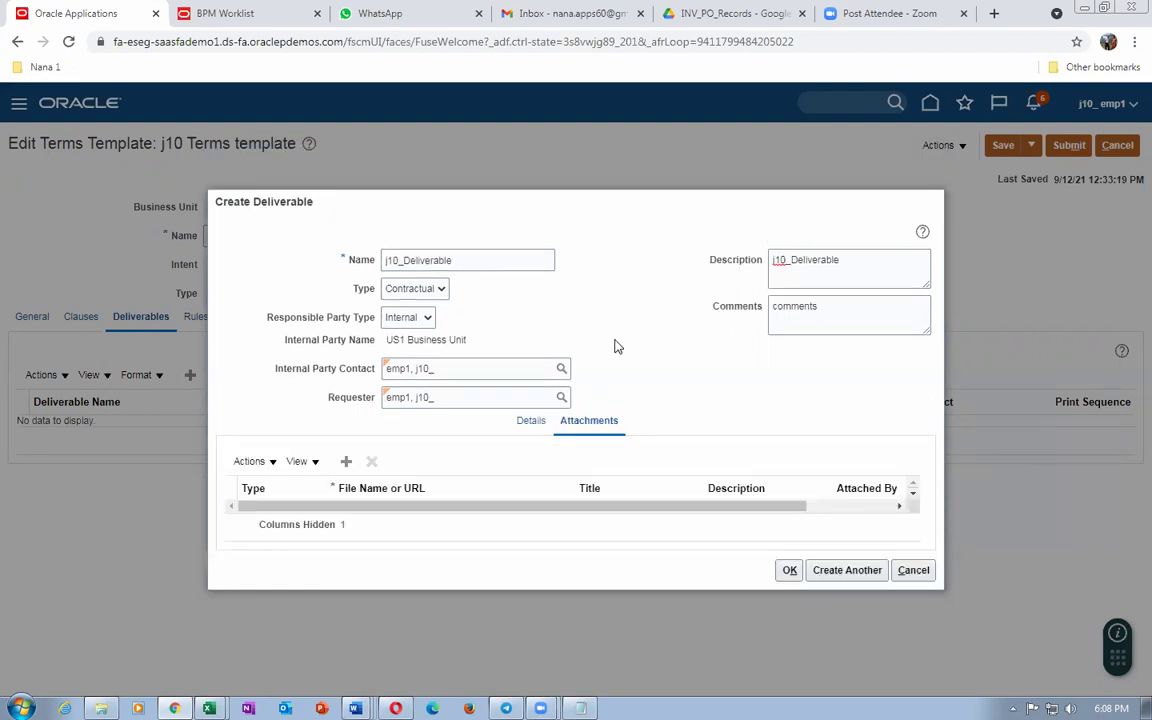
Step: Attach J10_Deliverables.docx from Main (J:) > 22 and create the j10_Deliverable deliverable
left_click(344, 463)
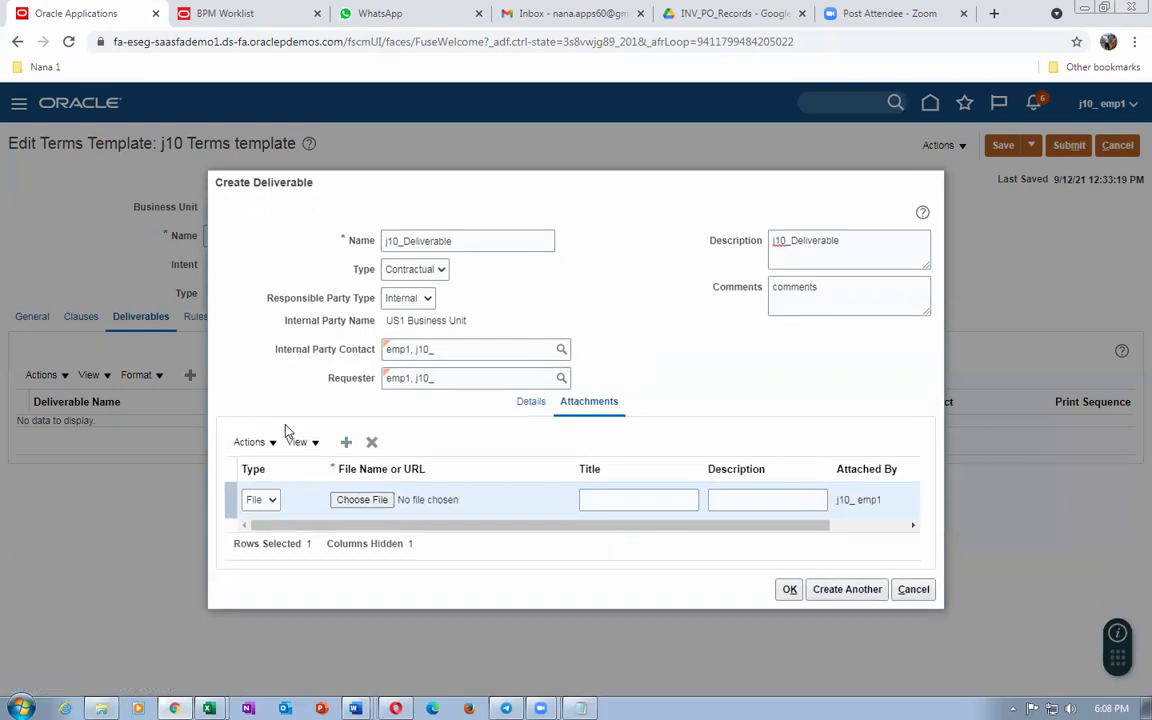
left_click(376, 503)
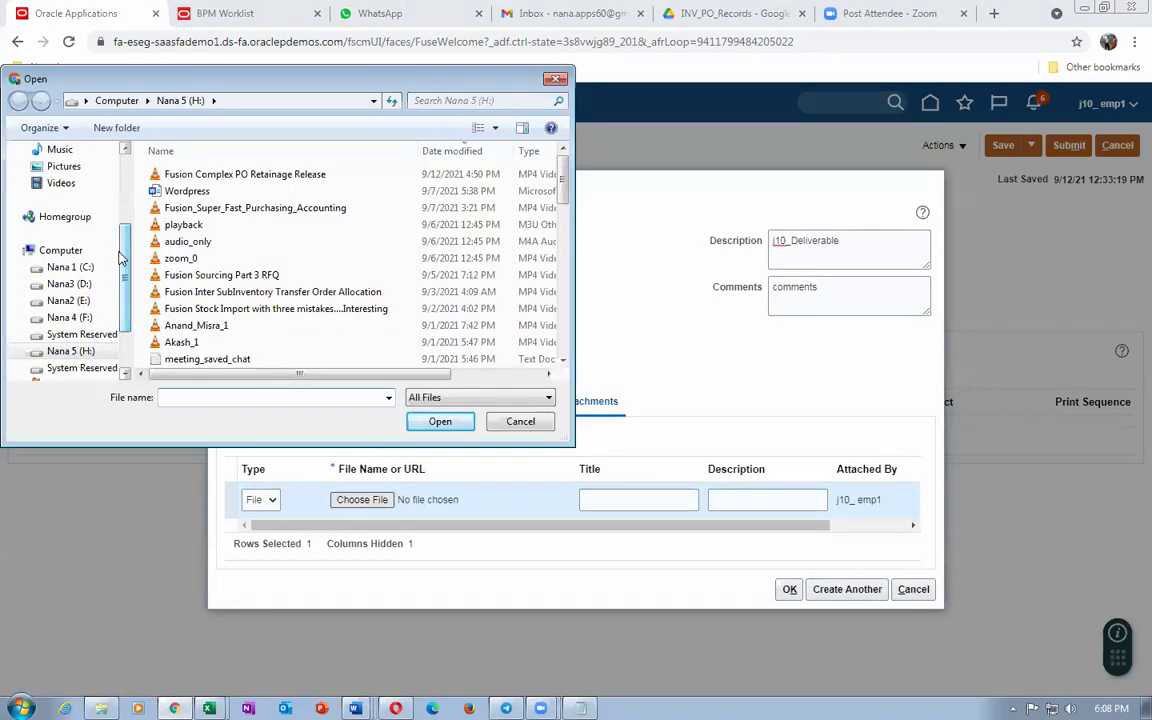
scroll(114, 305, "down", 1)
left_click(72, 334)
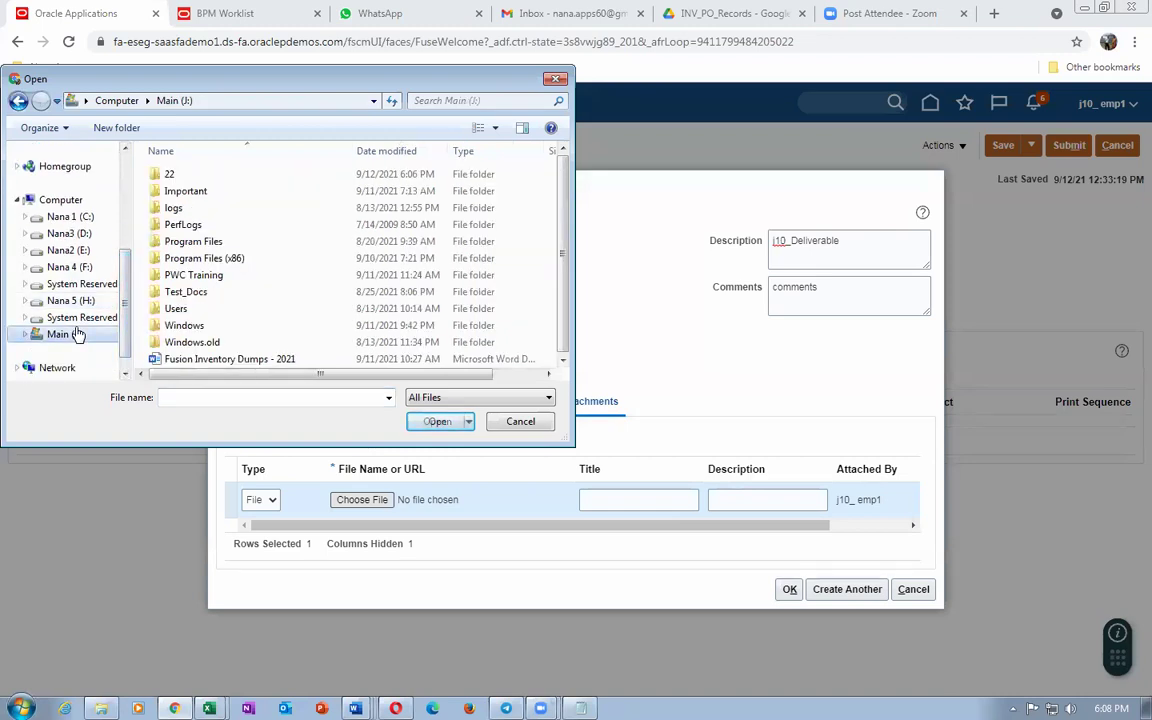
double_click(159, 177)
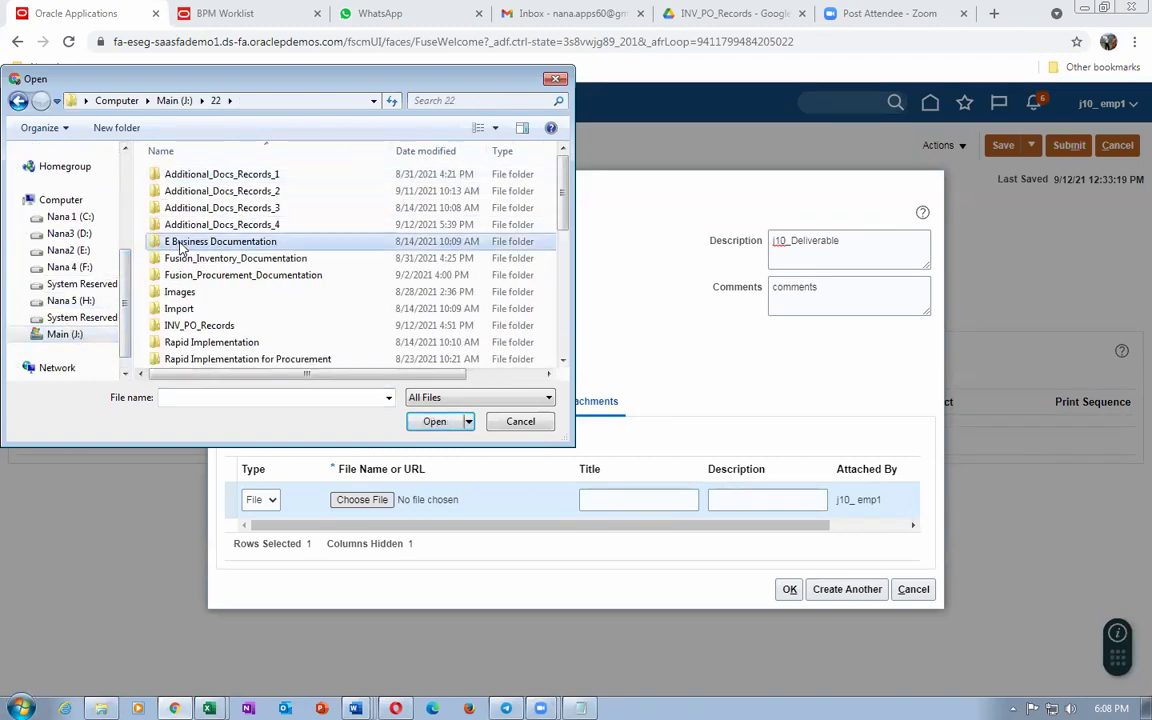
scroll(180, 247, "down", 5)
left_click(198, 223)
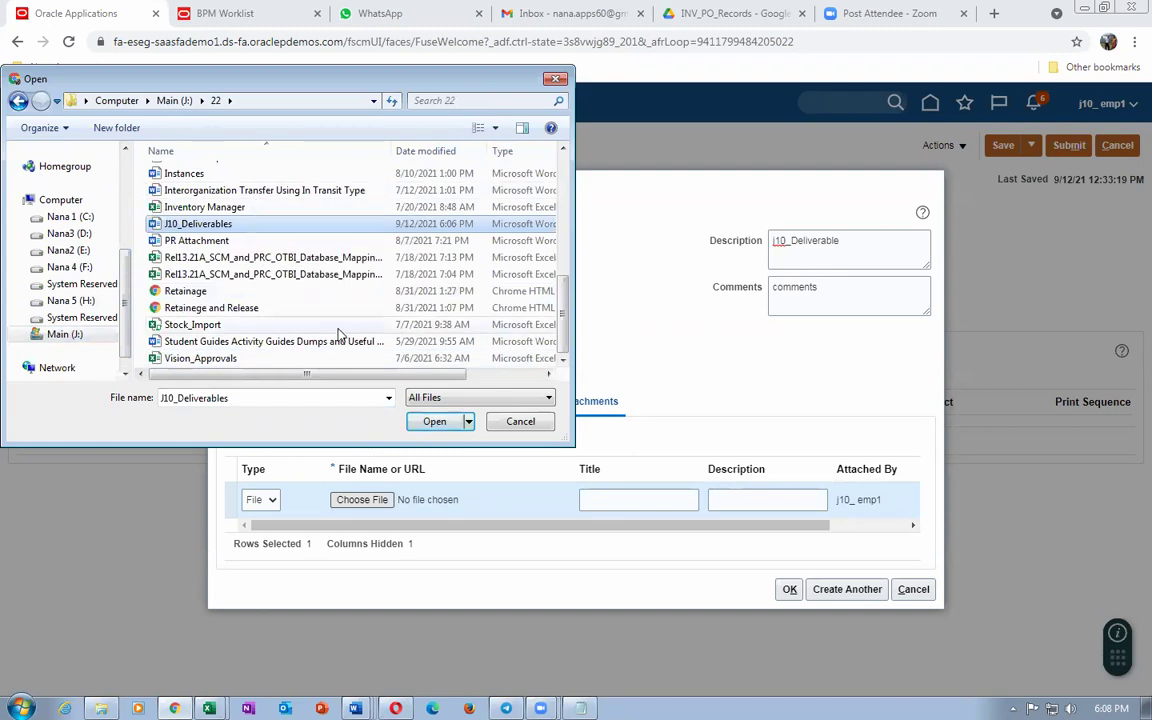
left_click(434, 421)
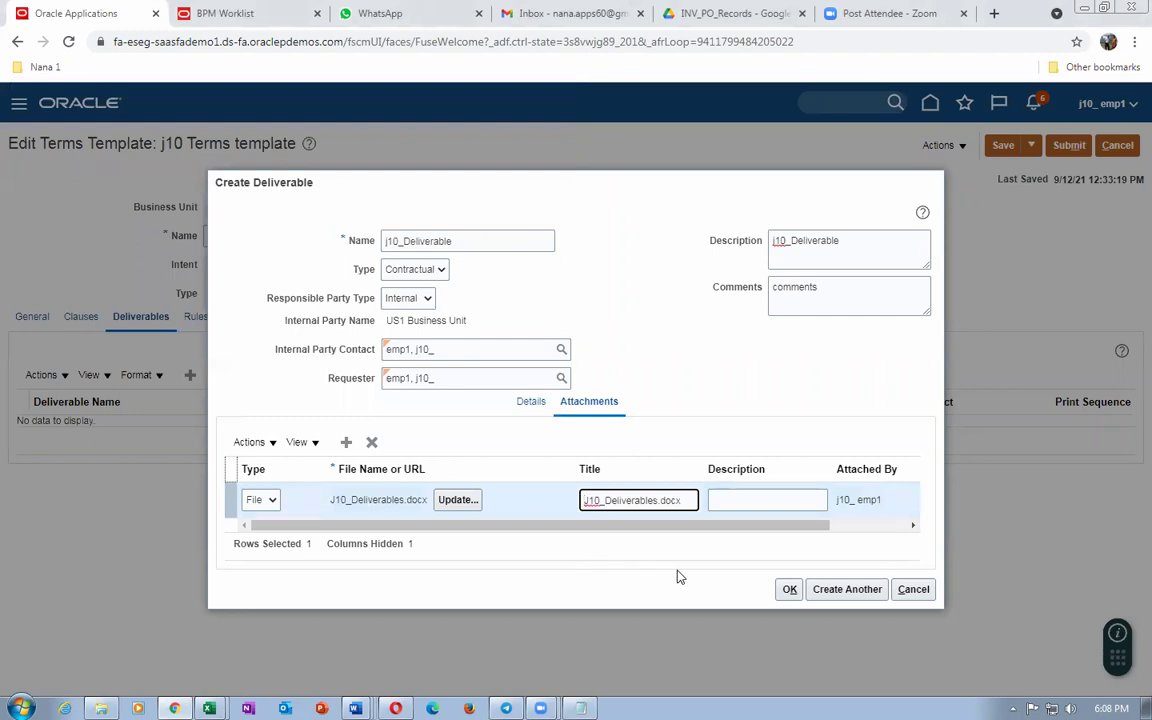
left_click(787, 589)
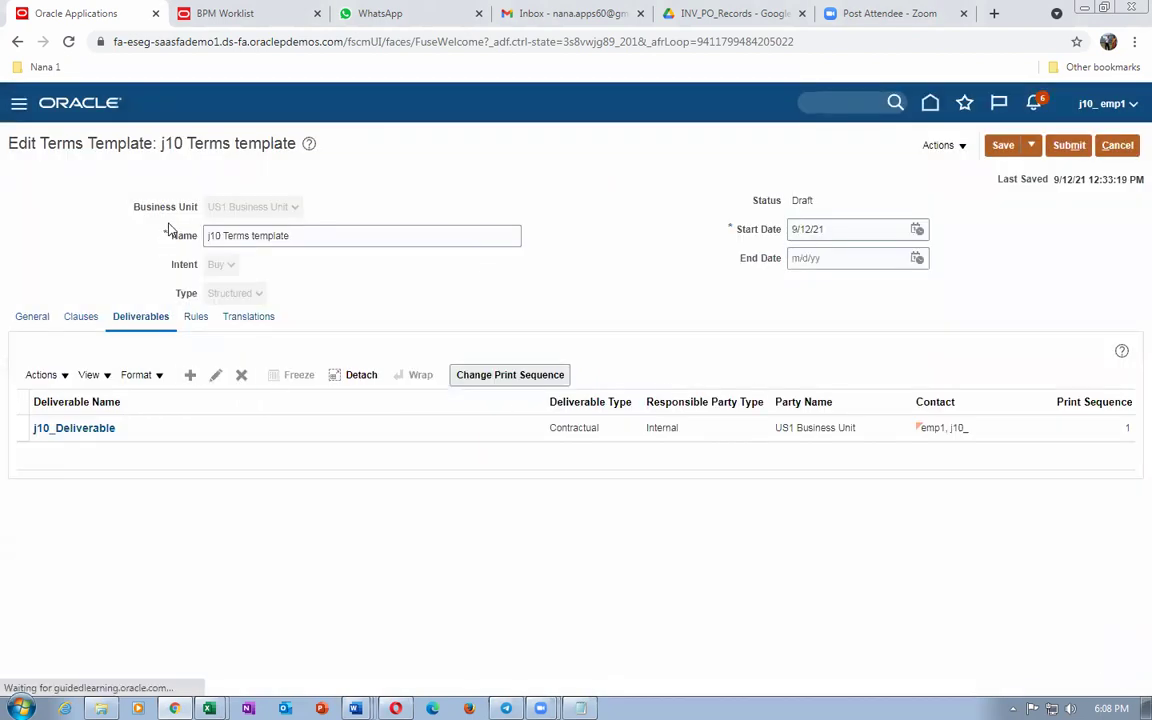
Step: Save the template and look over its rules, translations and general details
left_click(1003, 147)
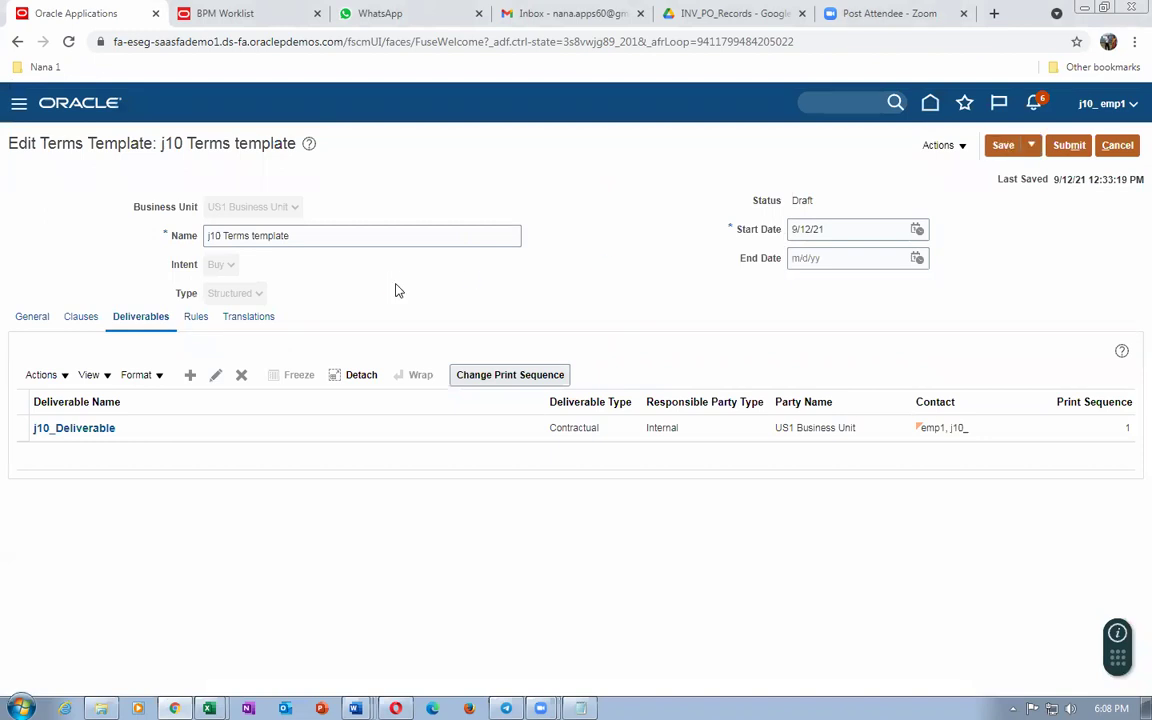
left_click(195, 317)
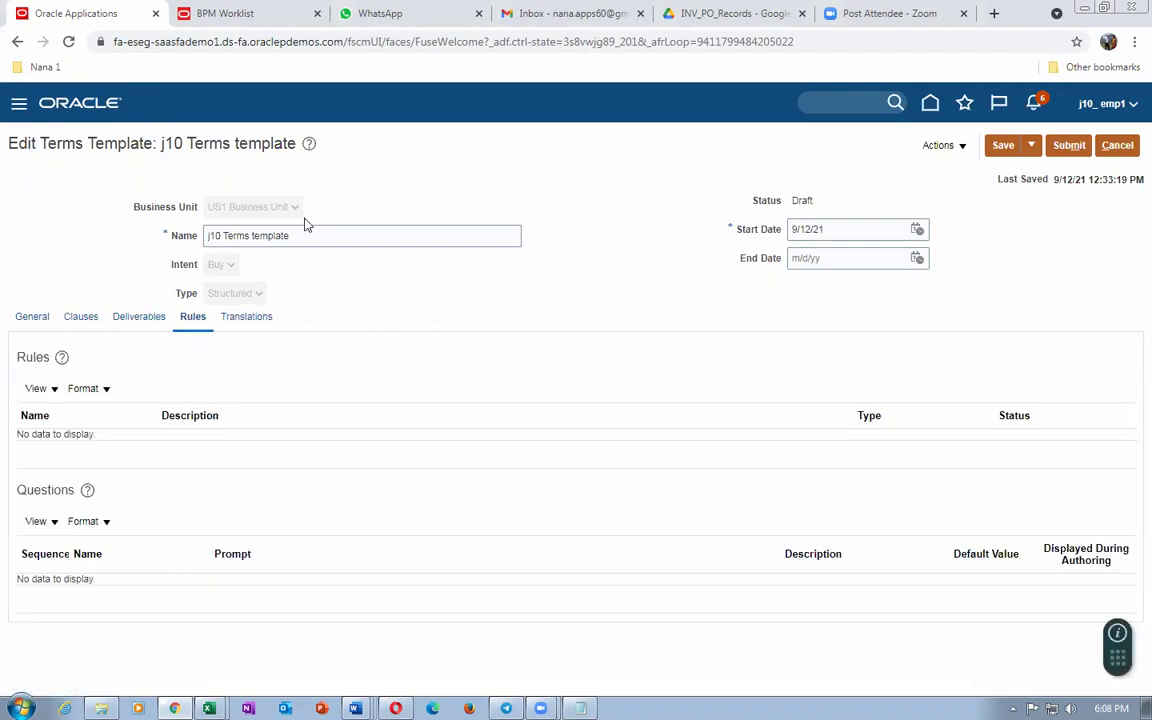
left_click_drag(31, 143, 222, 143)
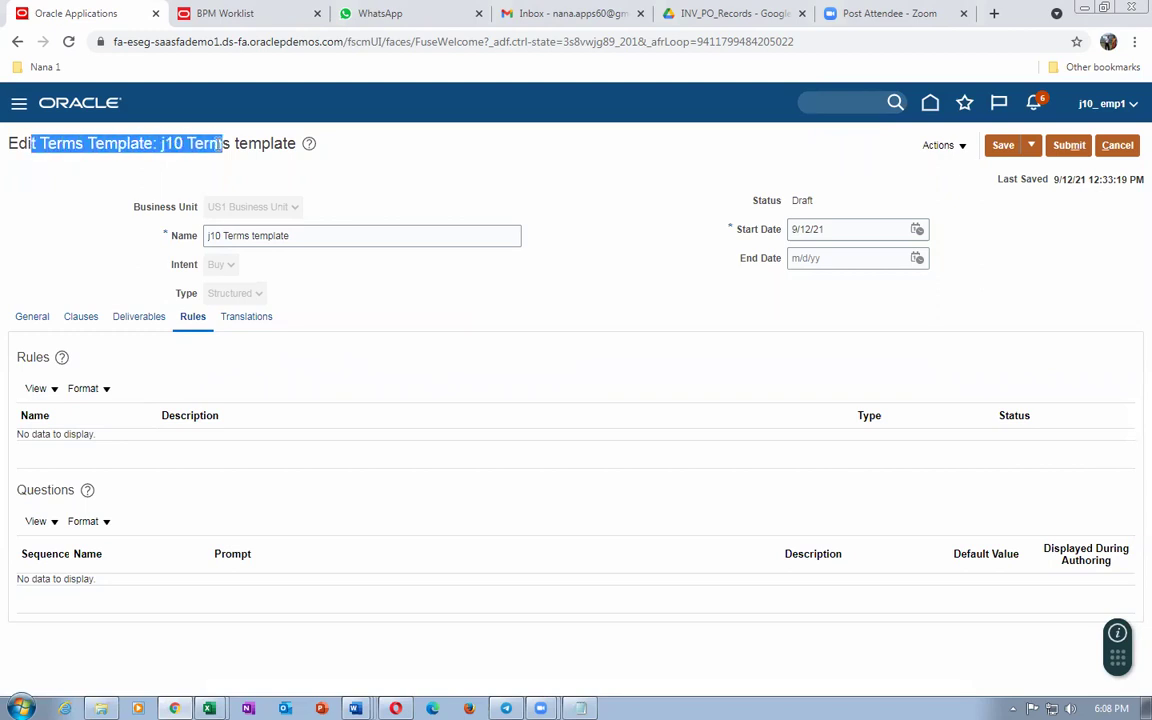
left_click(224, 514)
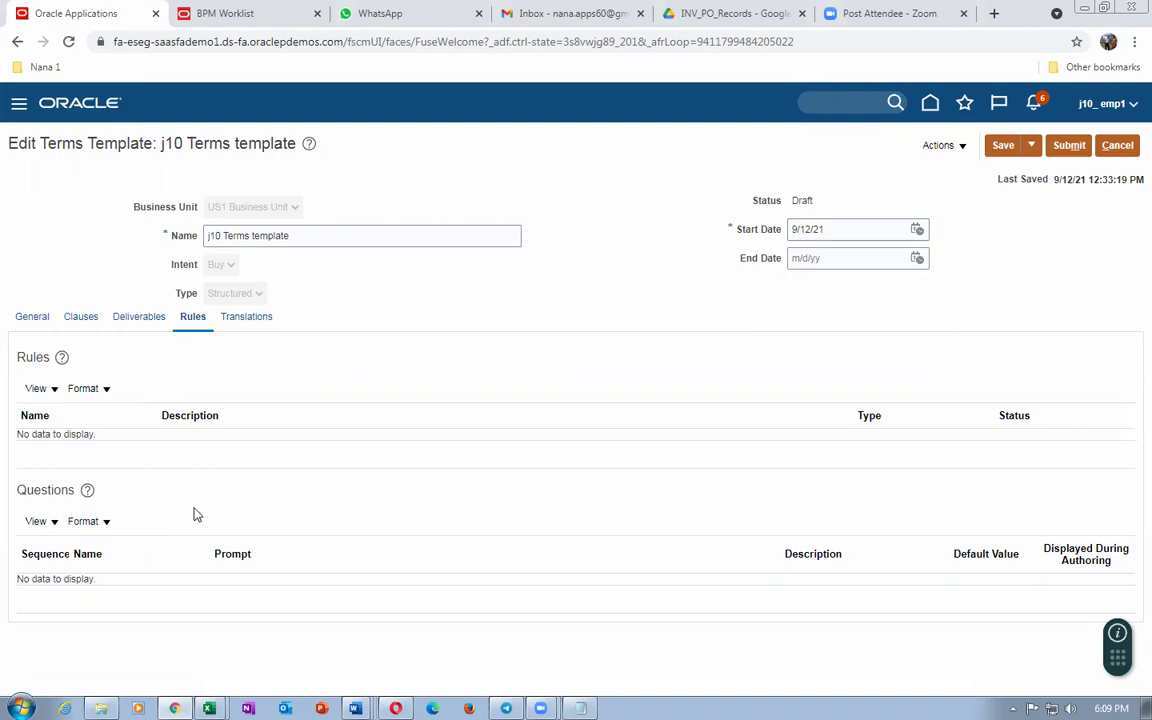
left_click(244, 318)
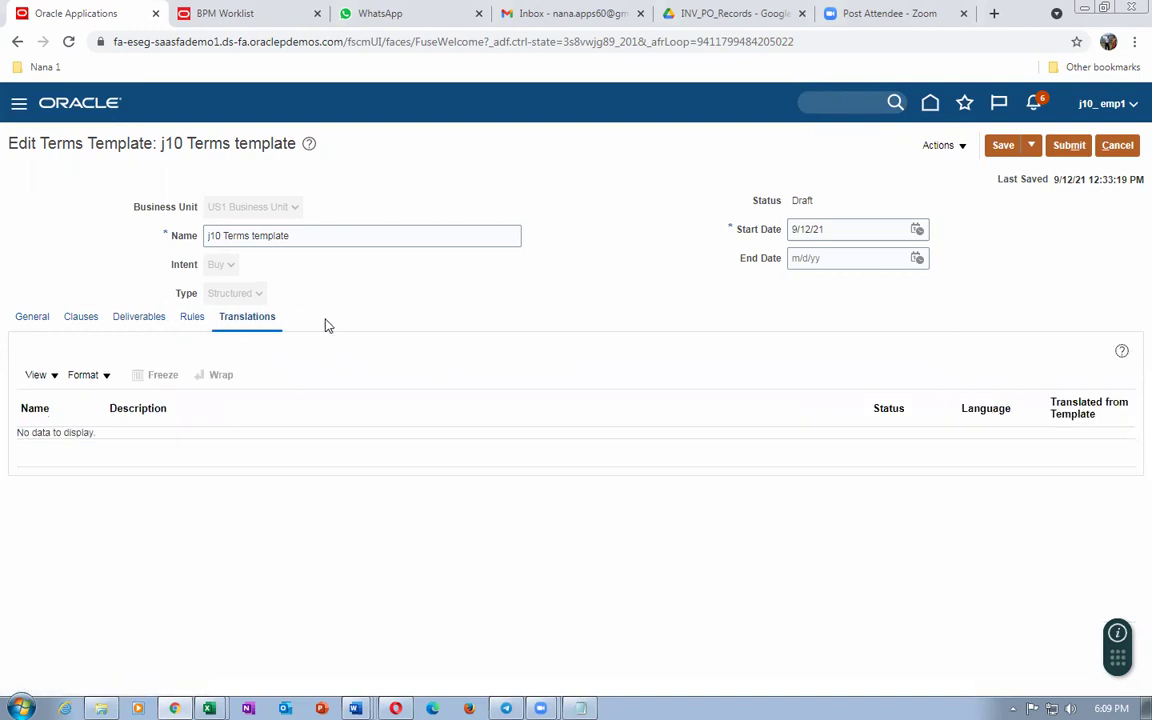
left_click(190, 318)
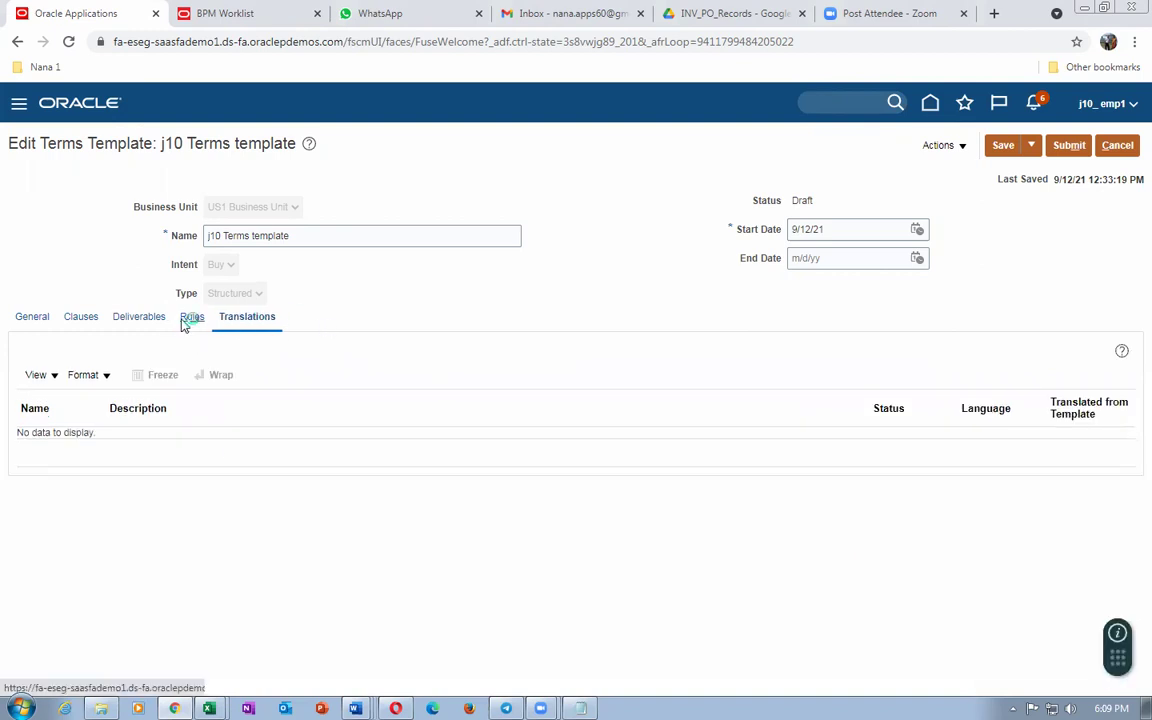
left_click(31, 317)
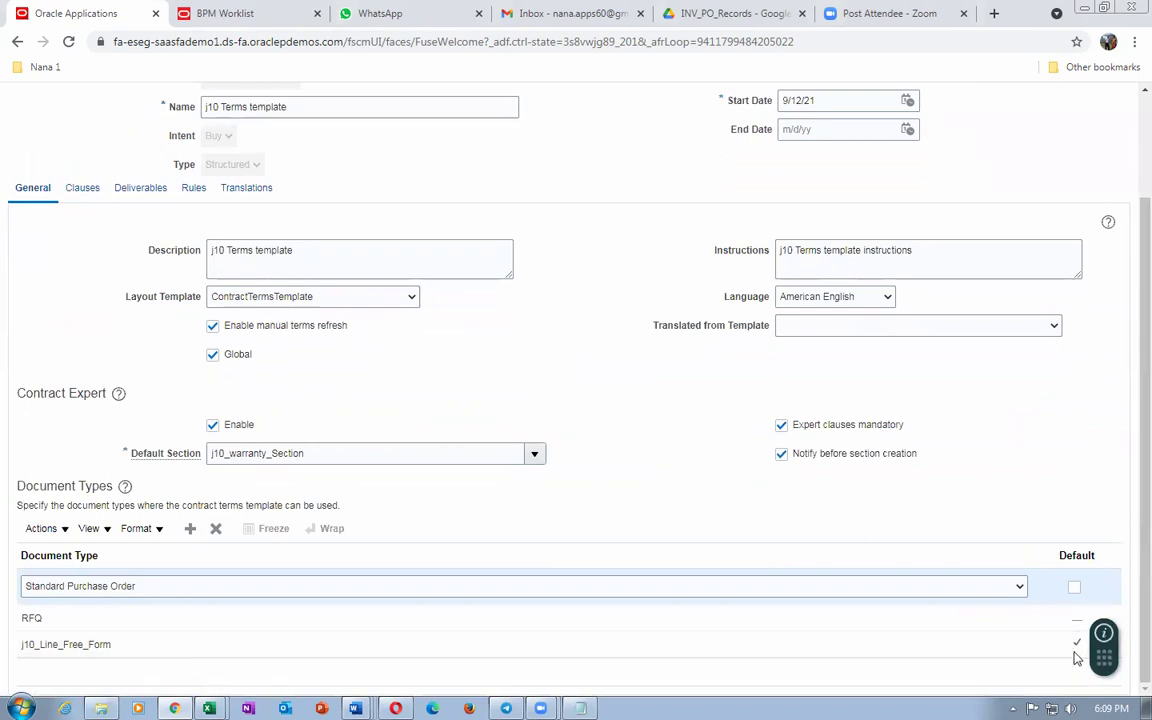
Step: Review the clauses, save the template from General and submit it for approval
left_click(79, 191)
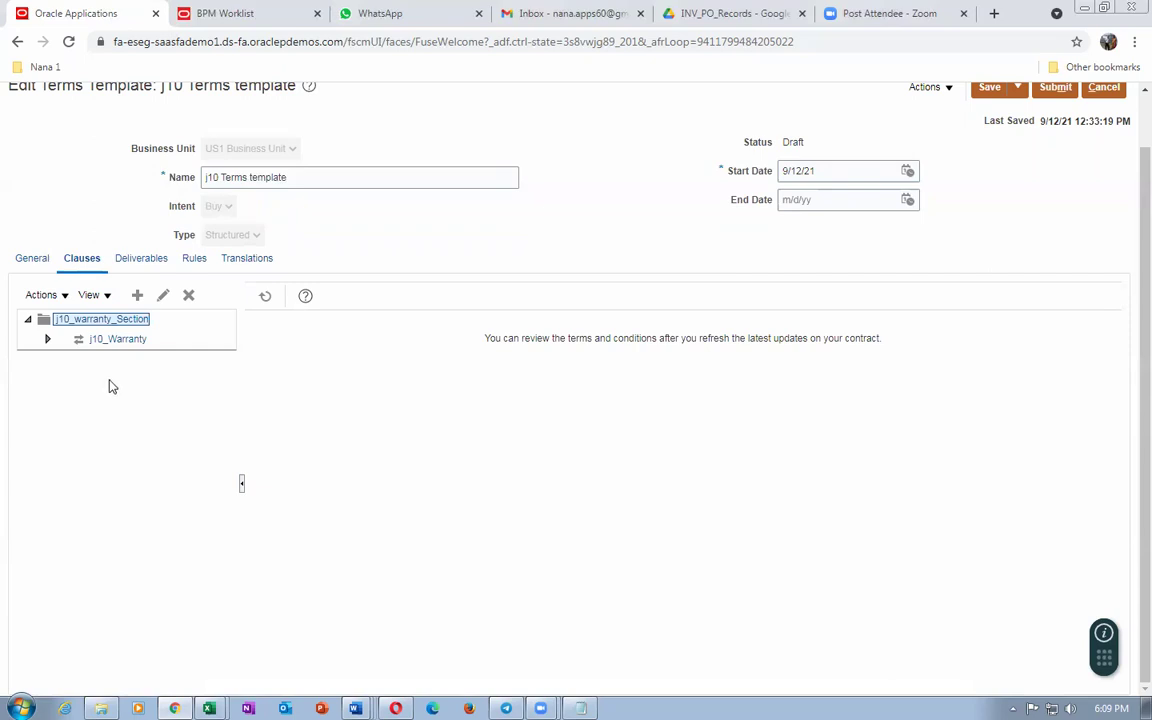
scroll(422, 401, "up", 1)
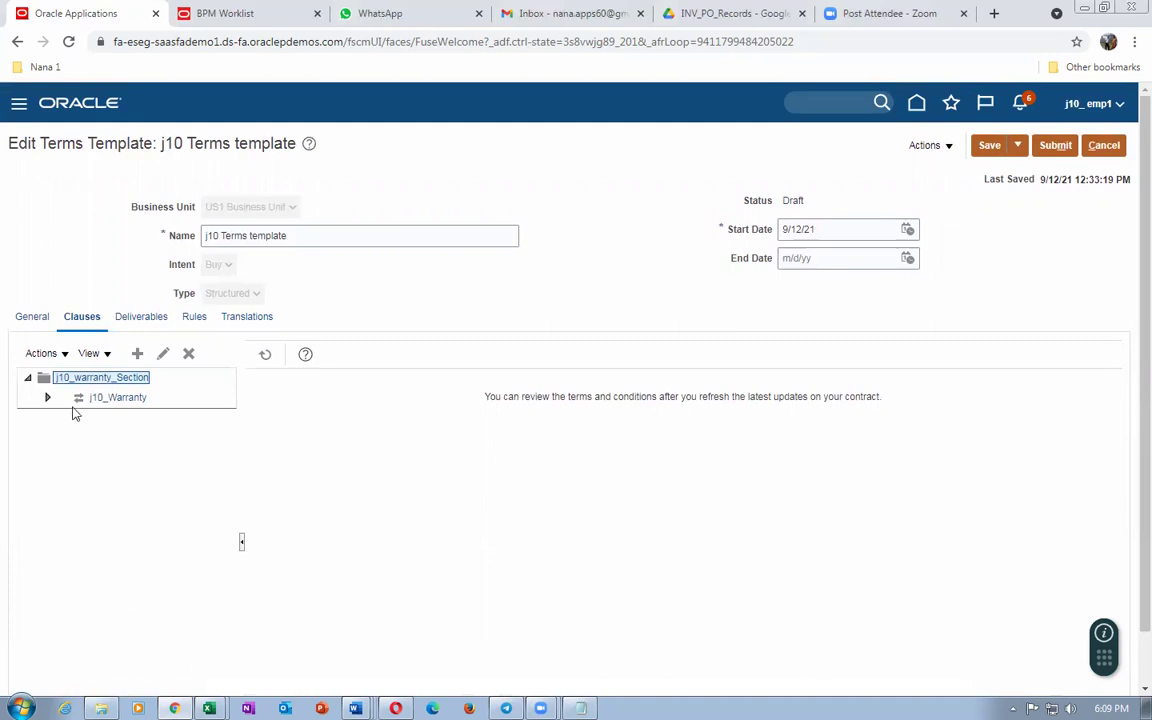
left_click(22, 322)
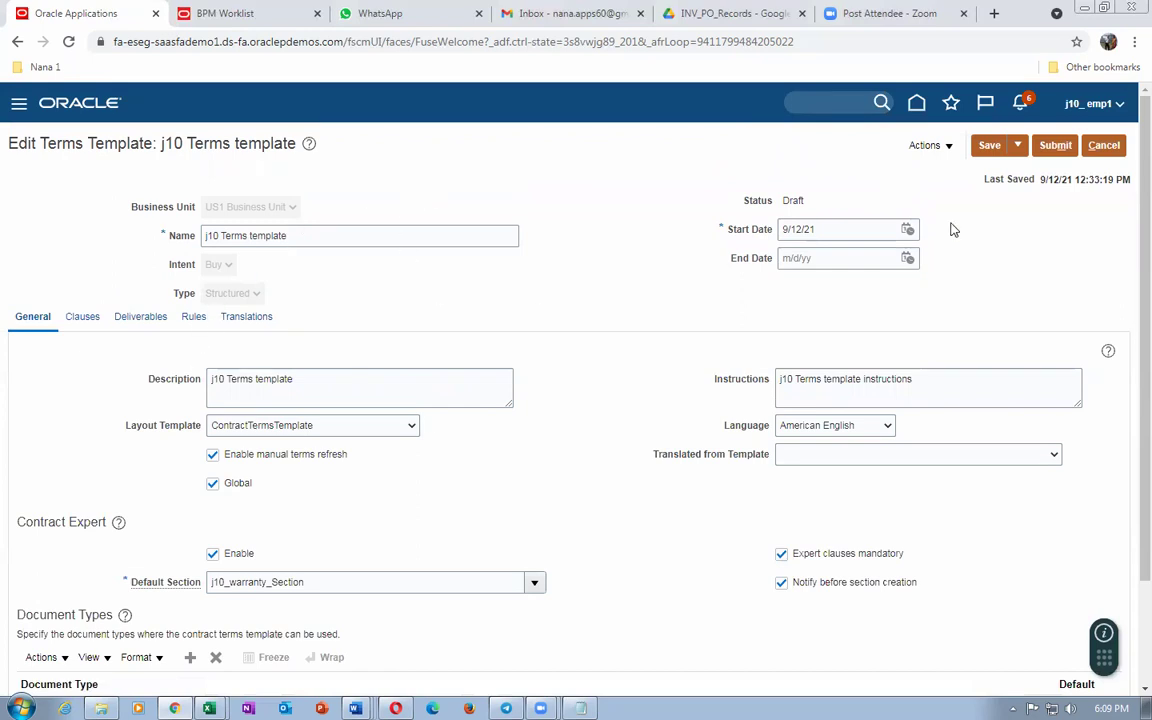
left_click(990, 147)
left_click(1060, 147)
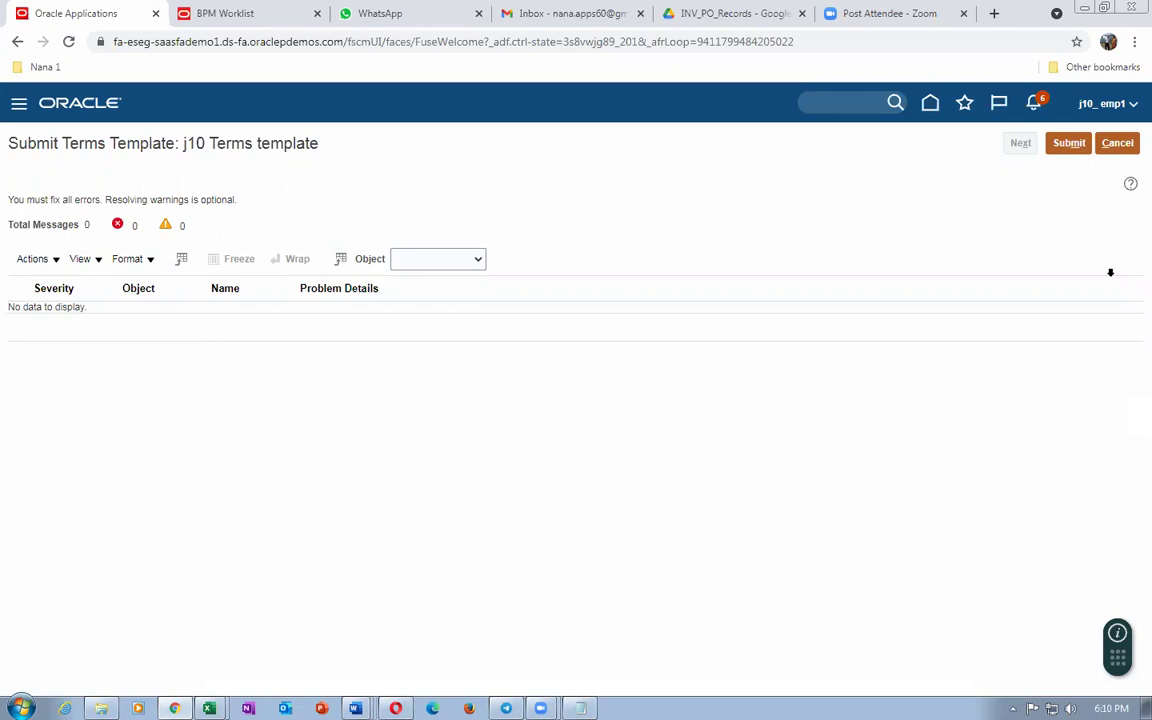
left_click(1117, 143)
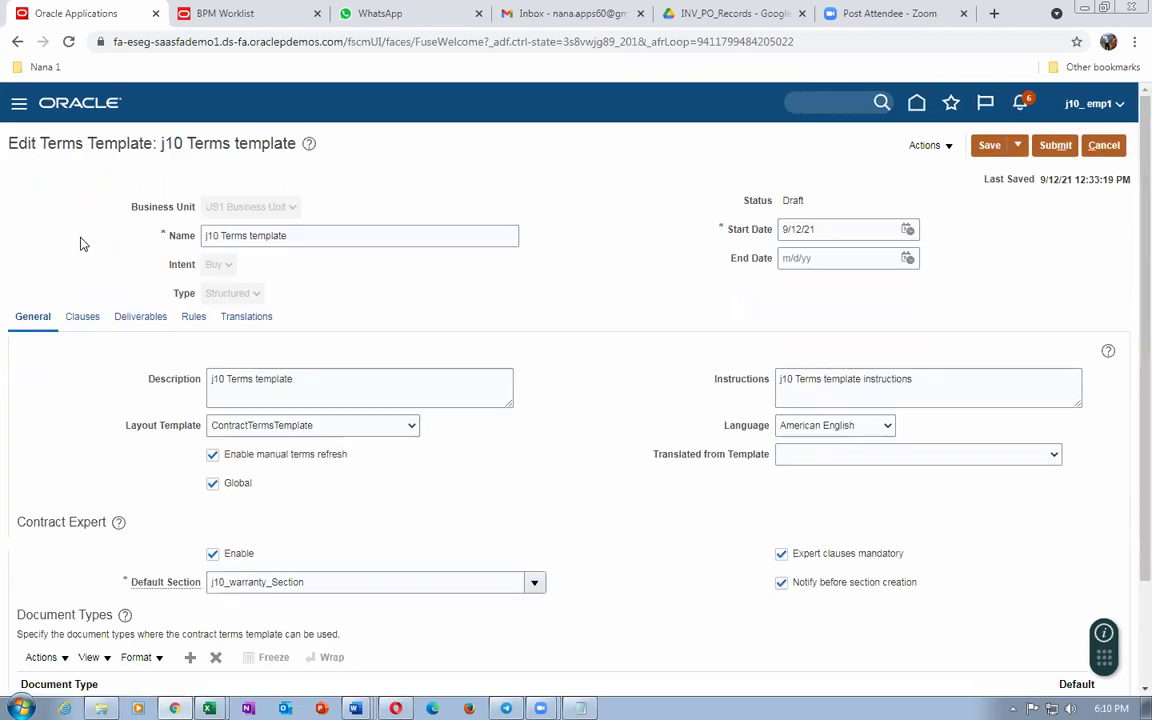
Step: In a duplicated tab, open Contract Management's Terms Library and its search panel
right_click(62, 15)
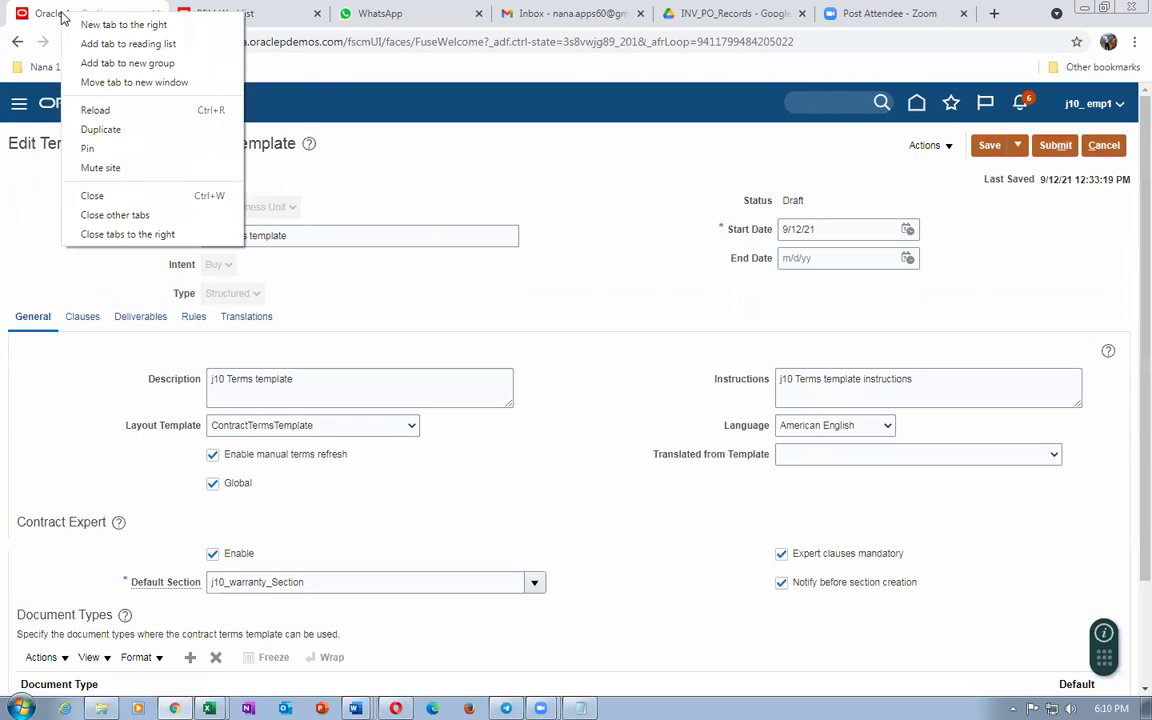
left_click(92, 118)
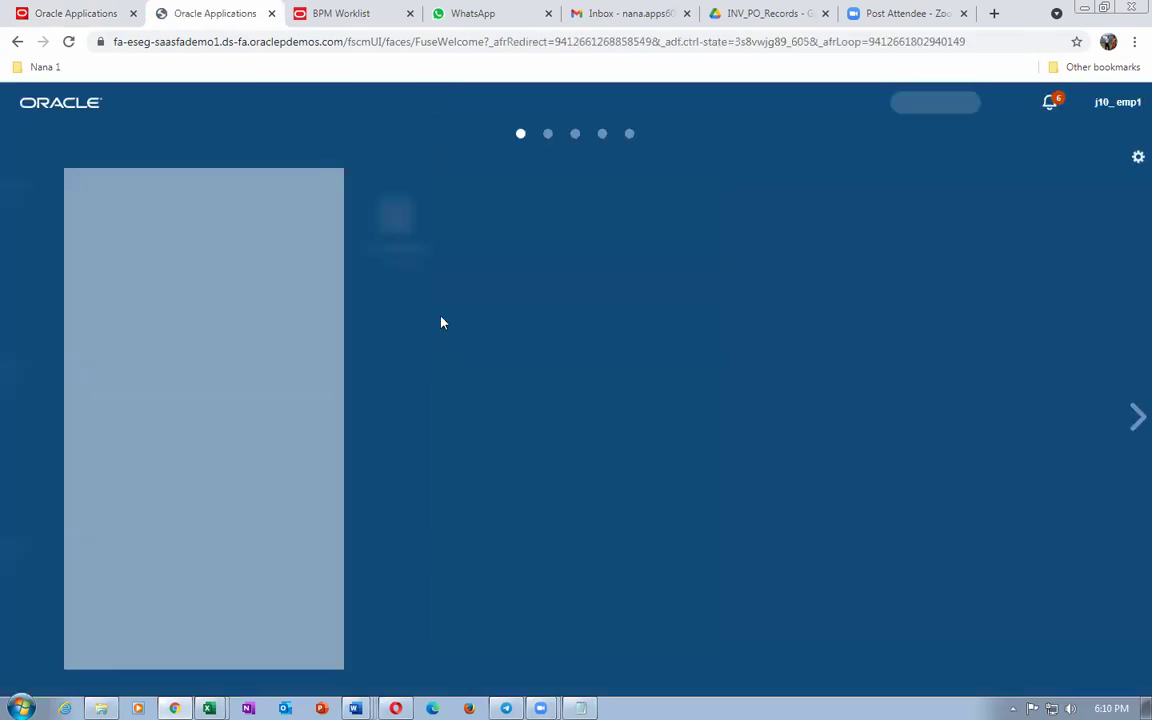
left_click(530, 344)
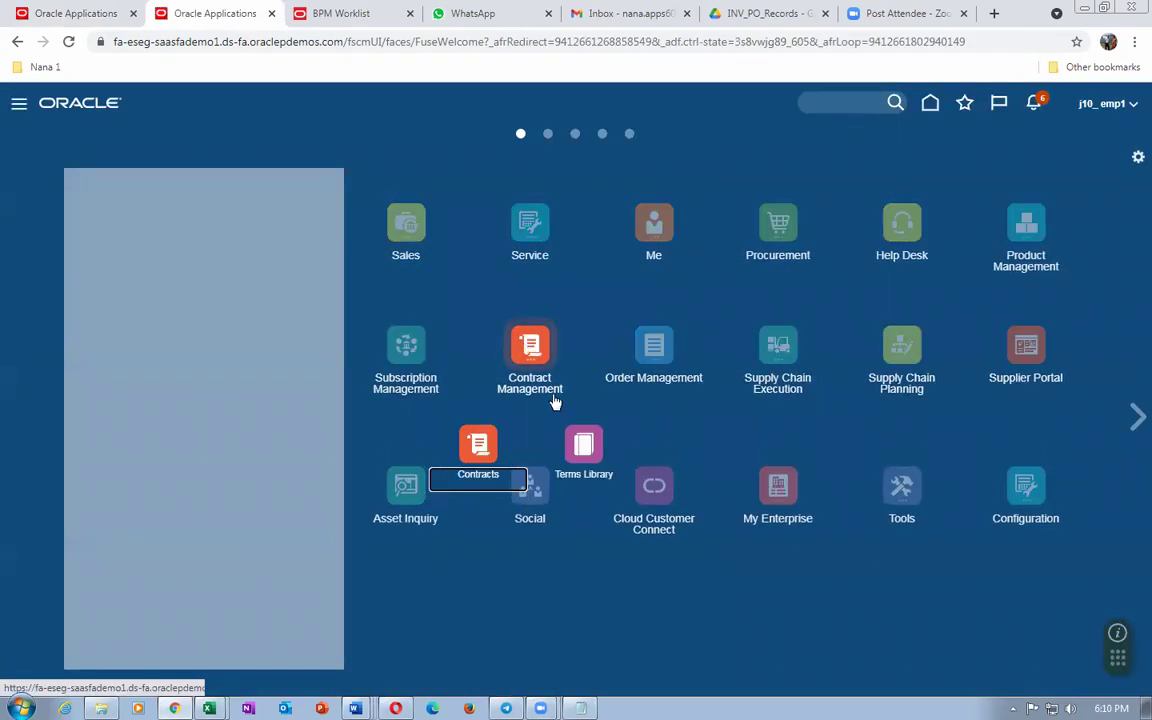
left_click(584, 450)
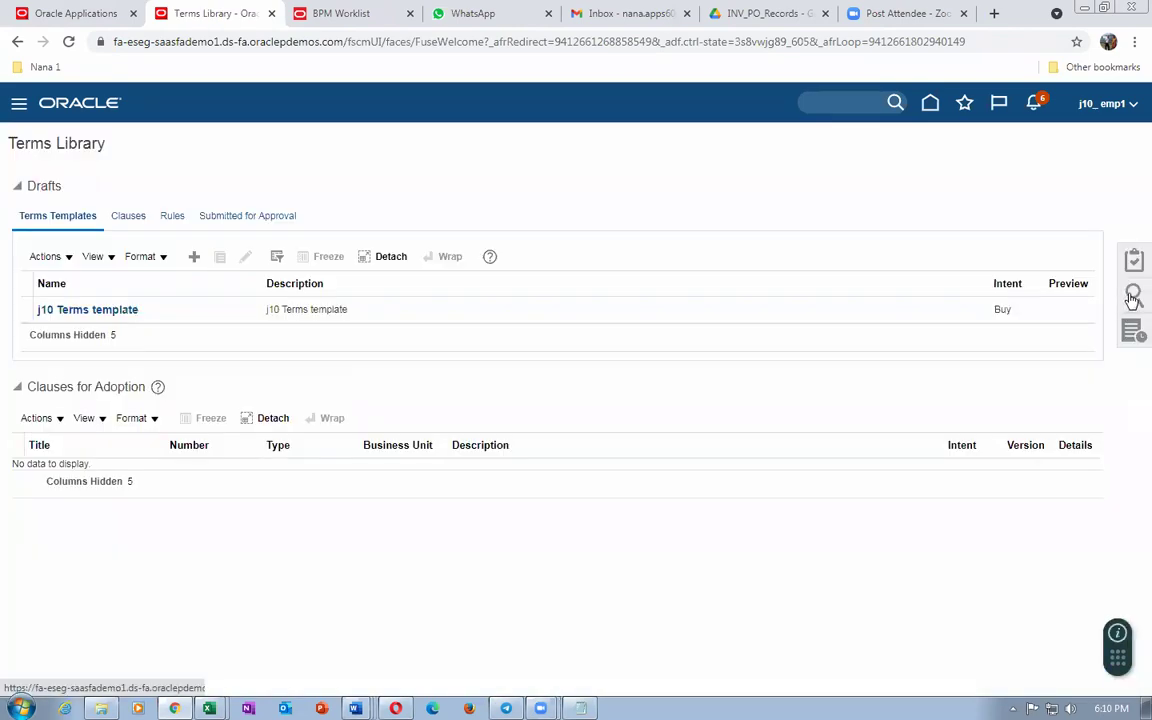
left_click(1133, 297)
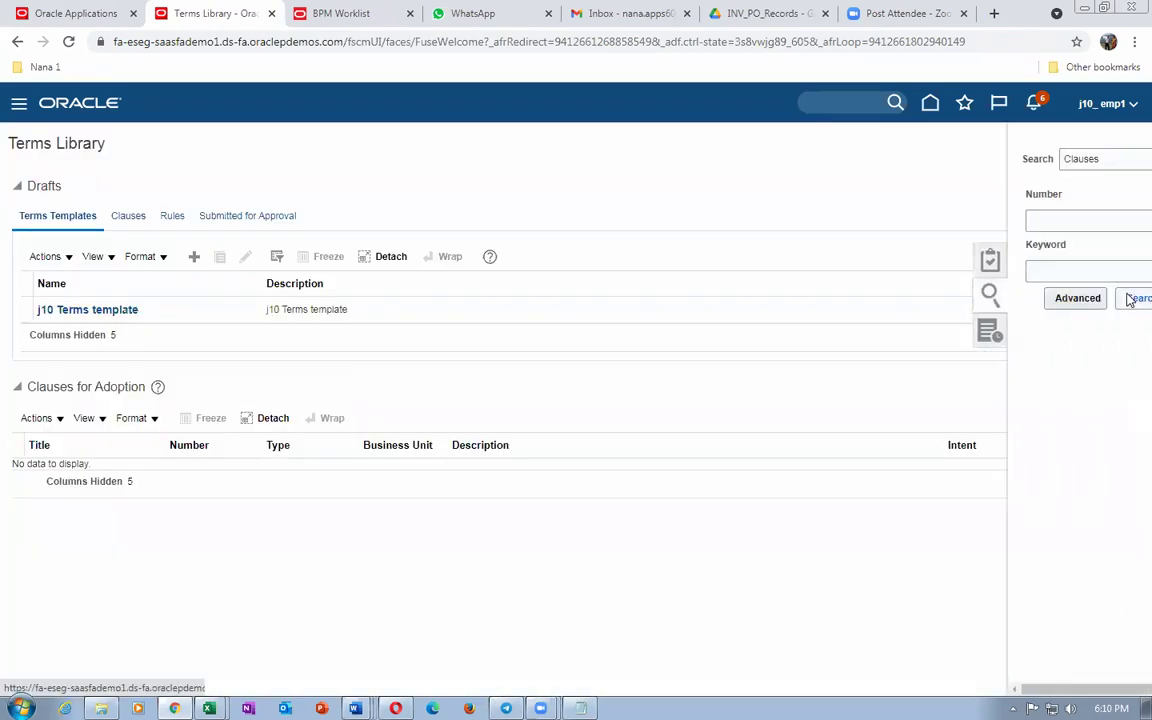
Step: Search clauses by number 20 and open the j10_Warranty clause (20000) for editing
left_click(1030, 219)
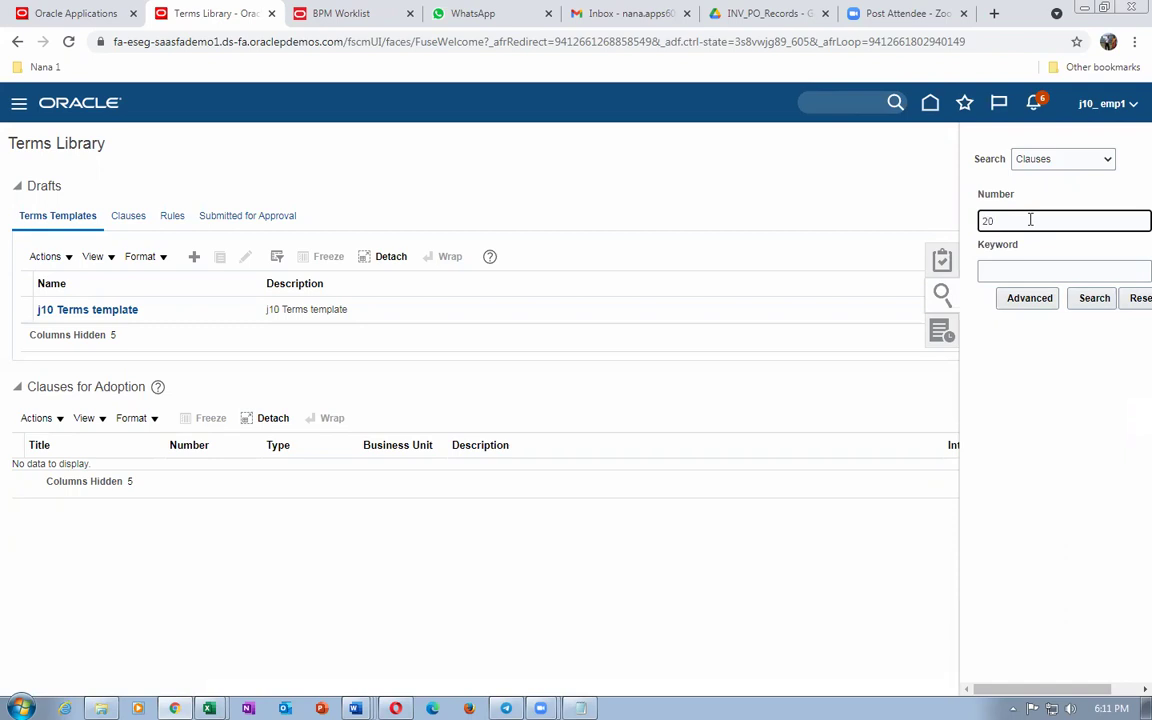
left_click(1090, 298)
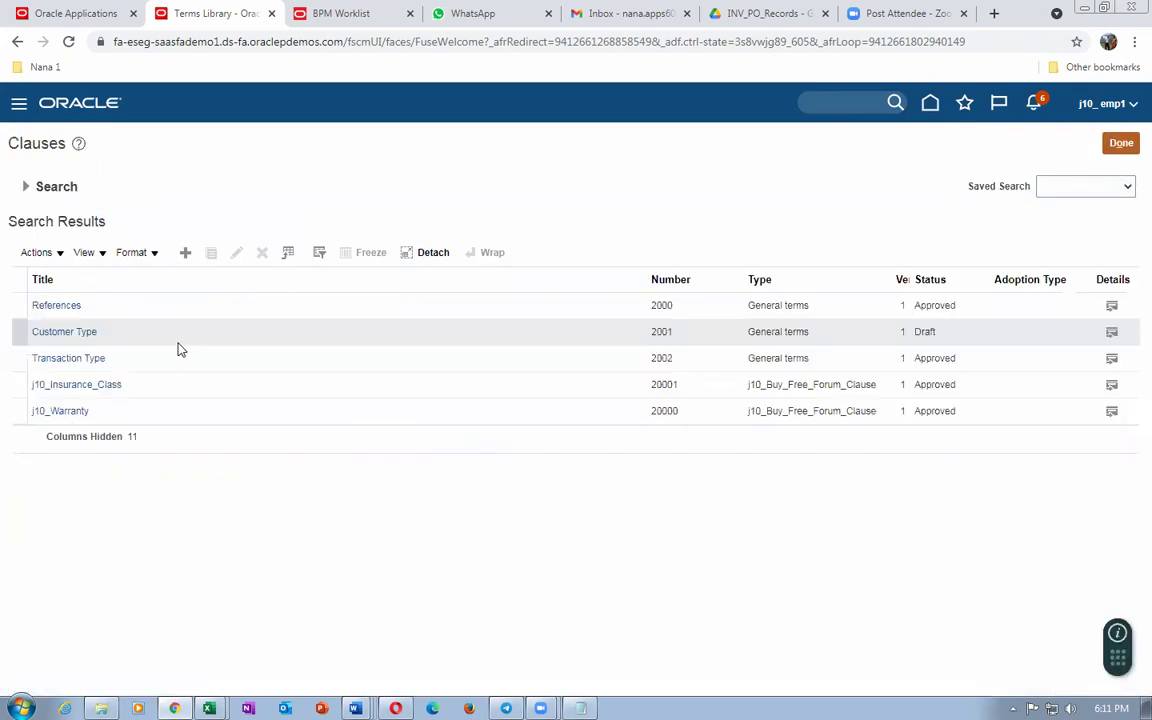
left_click(55, 411)
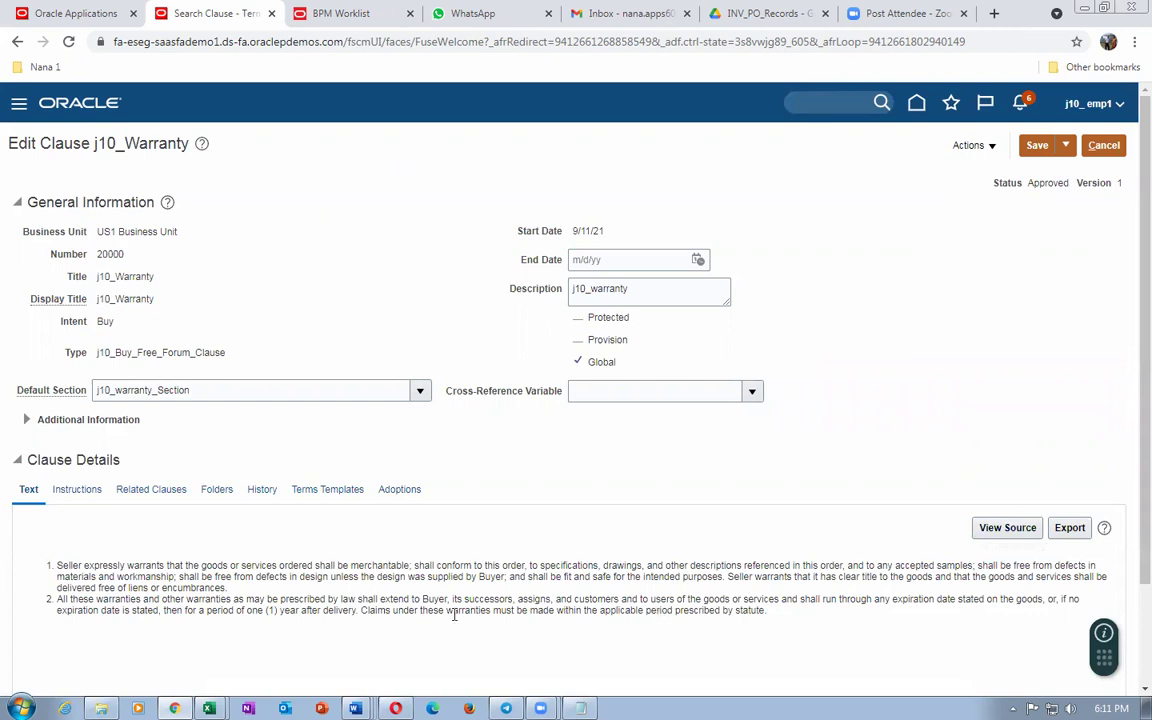
Step: Scroll through the j10_Warranty text, select part of it, then go back to the Edit Terms Template tab
scroll(446, 612, "down", 3)
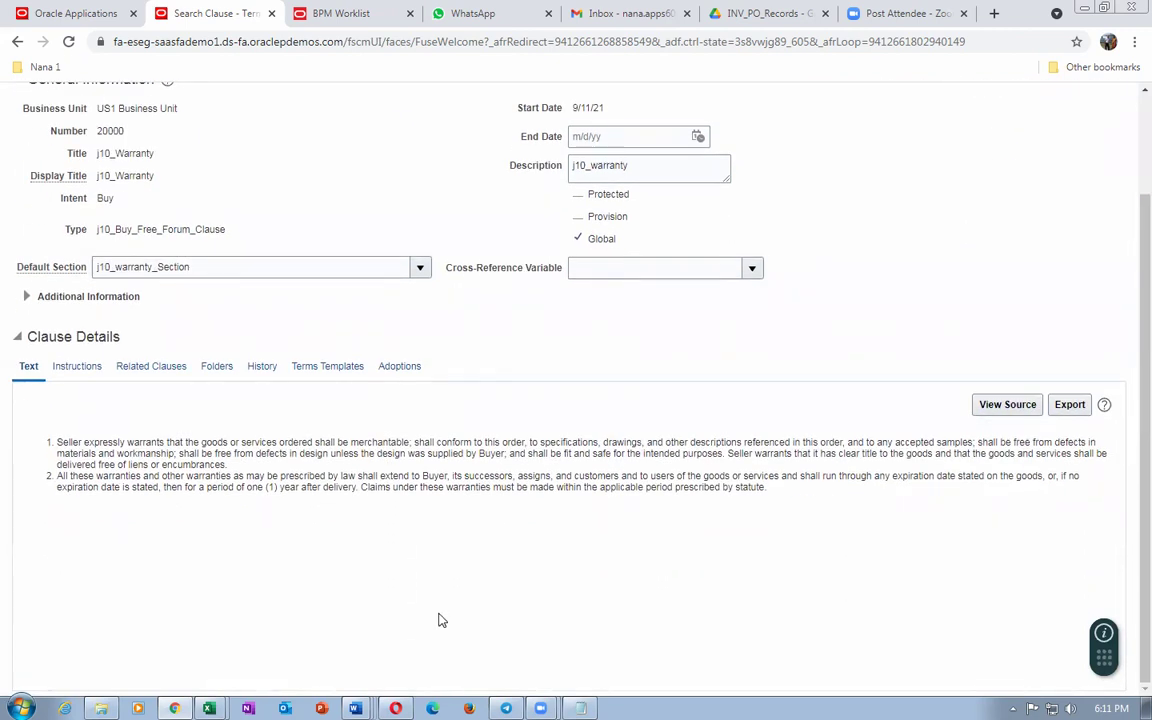
scroll(848, 466, "up", 3)
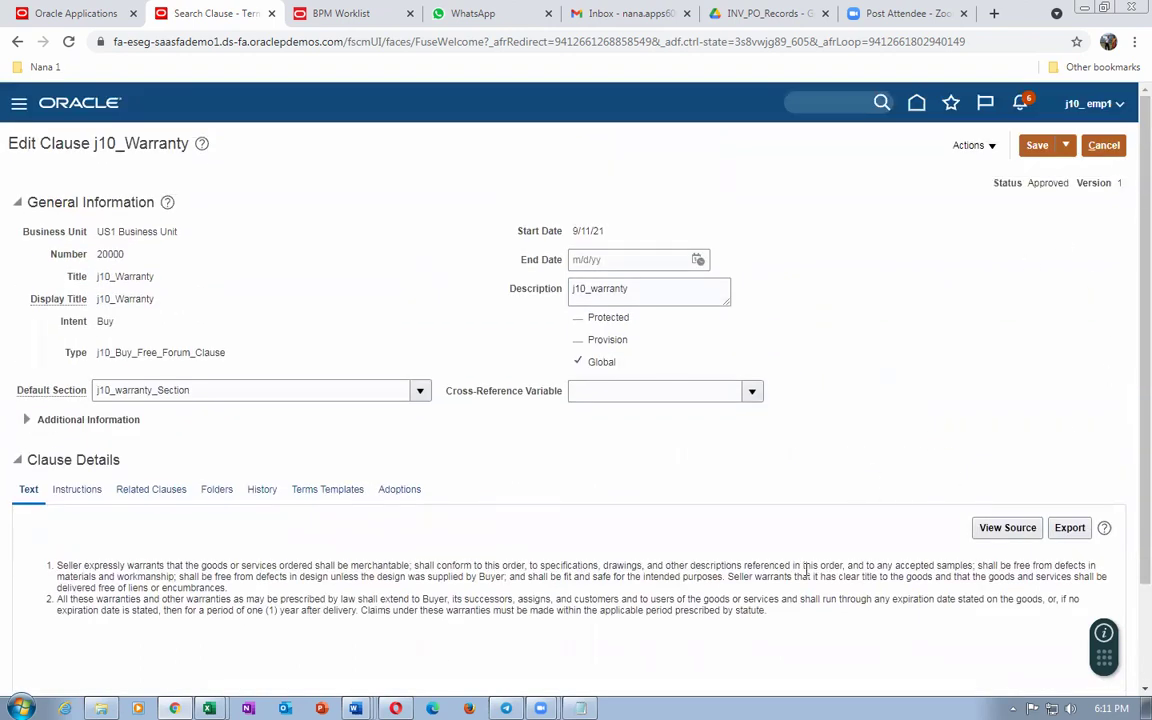
scroll(806, 570, "down", 3)
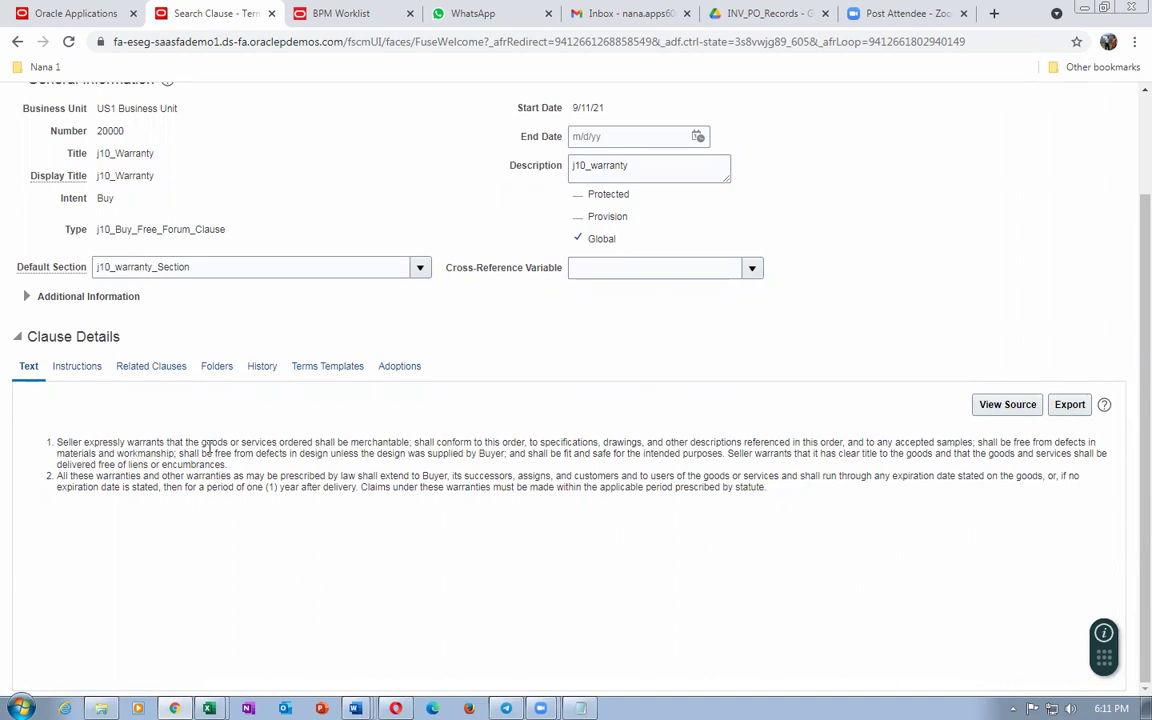
left_click_drag(207, 444, 230, 489)
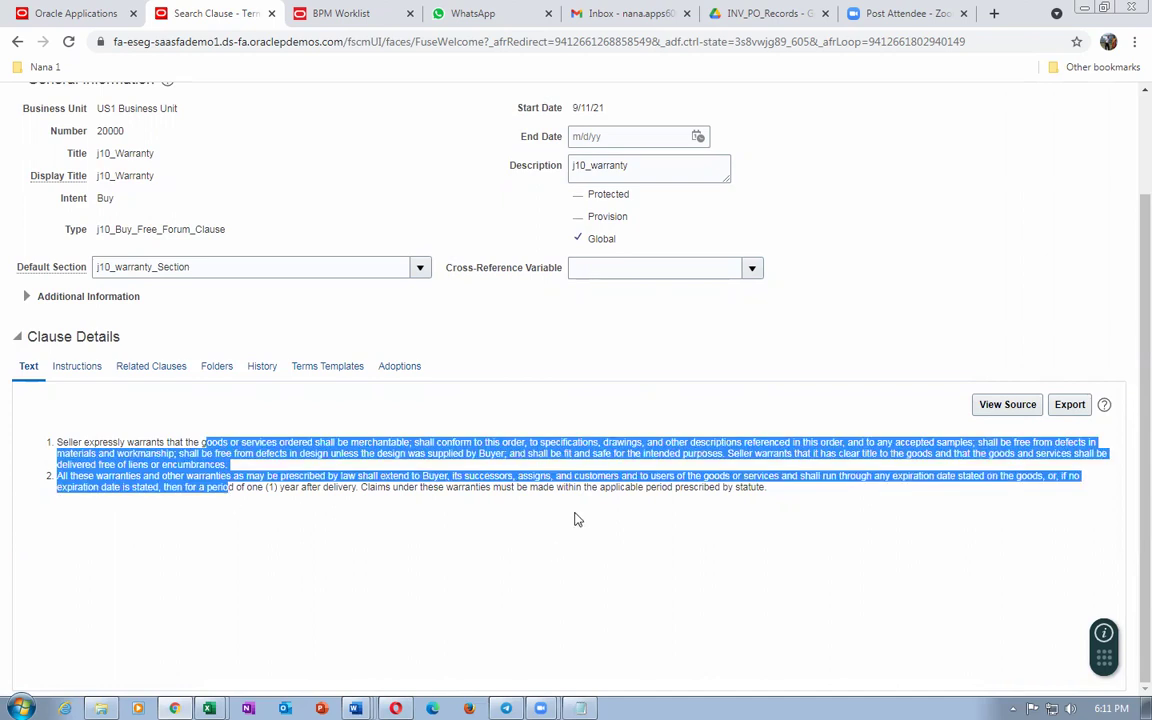
left_click(66, 13)
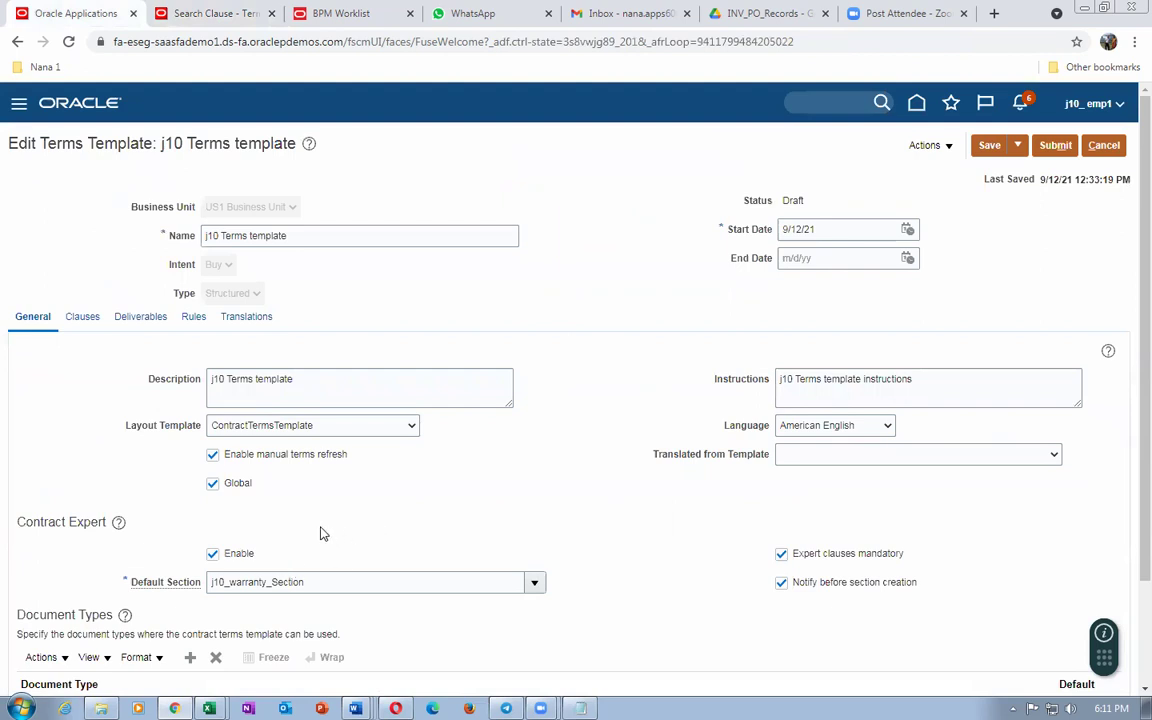
Step: Inspect j10_Warranty in the template's Clauses tree in edit mode, then cancel out to the Terms Library
scroll(322, 531, "down", 2)
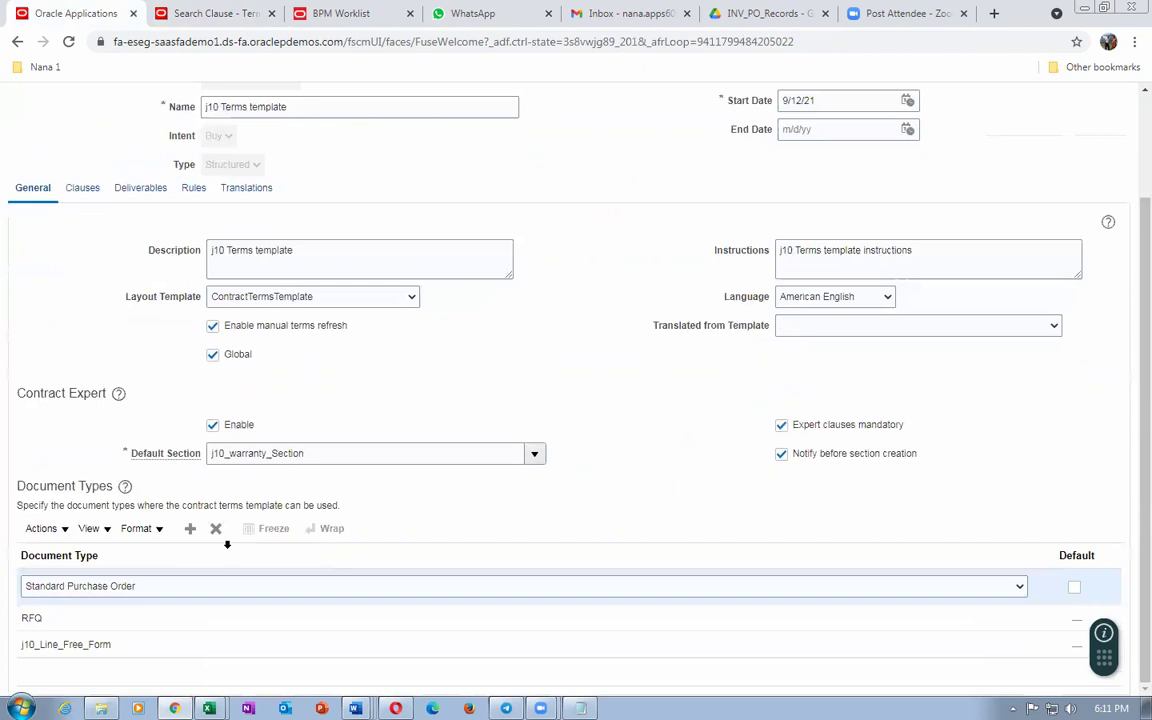
left_click(82, 188)
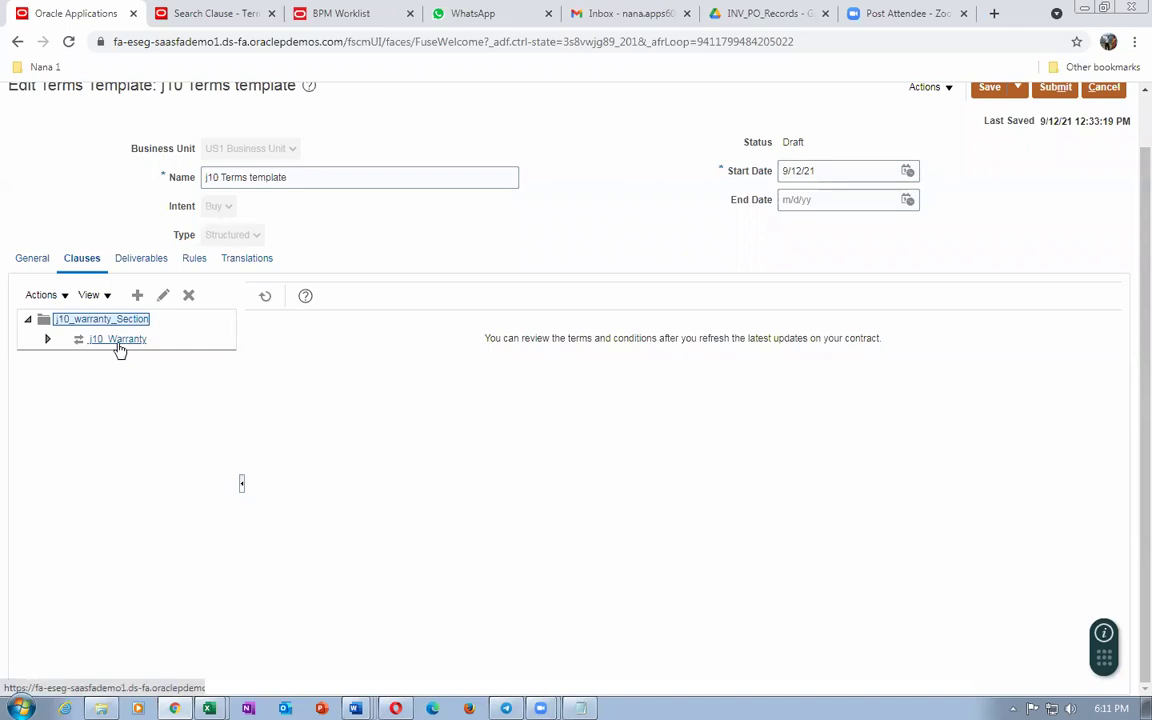
left_click(117, 339)
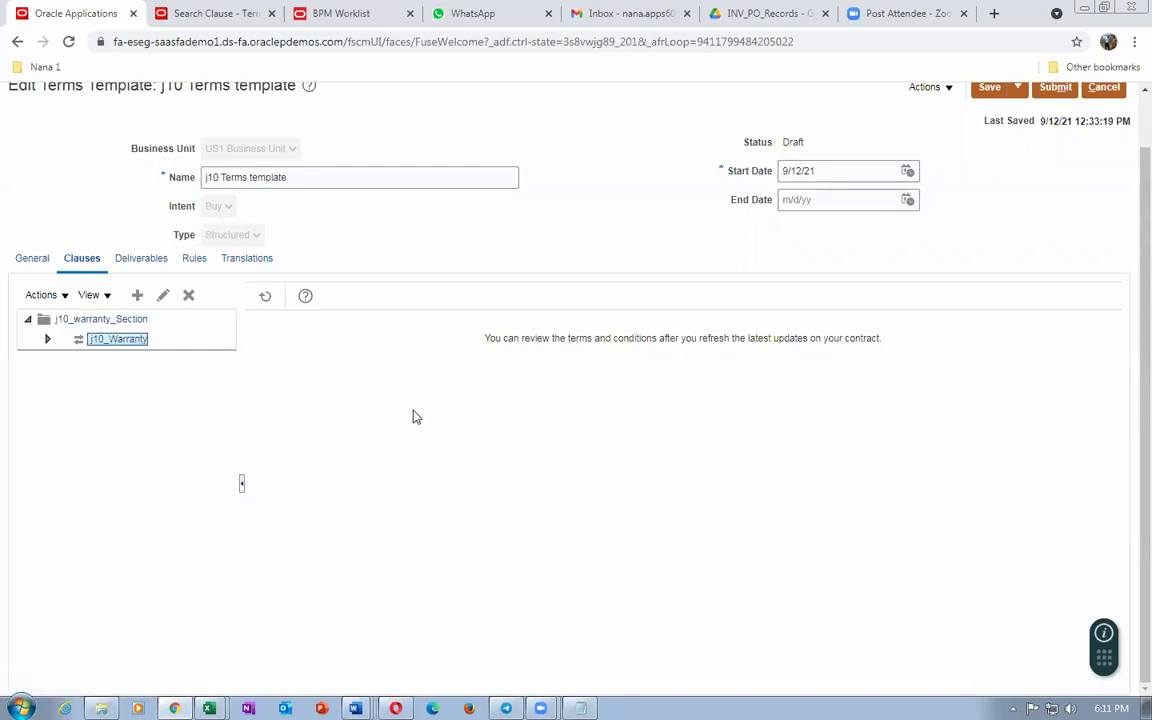
left_click(110, 339)
left_click(163, 297)
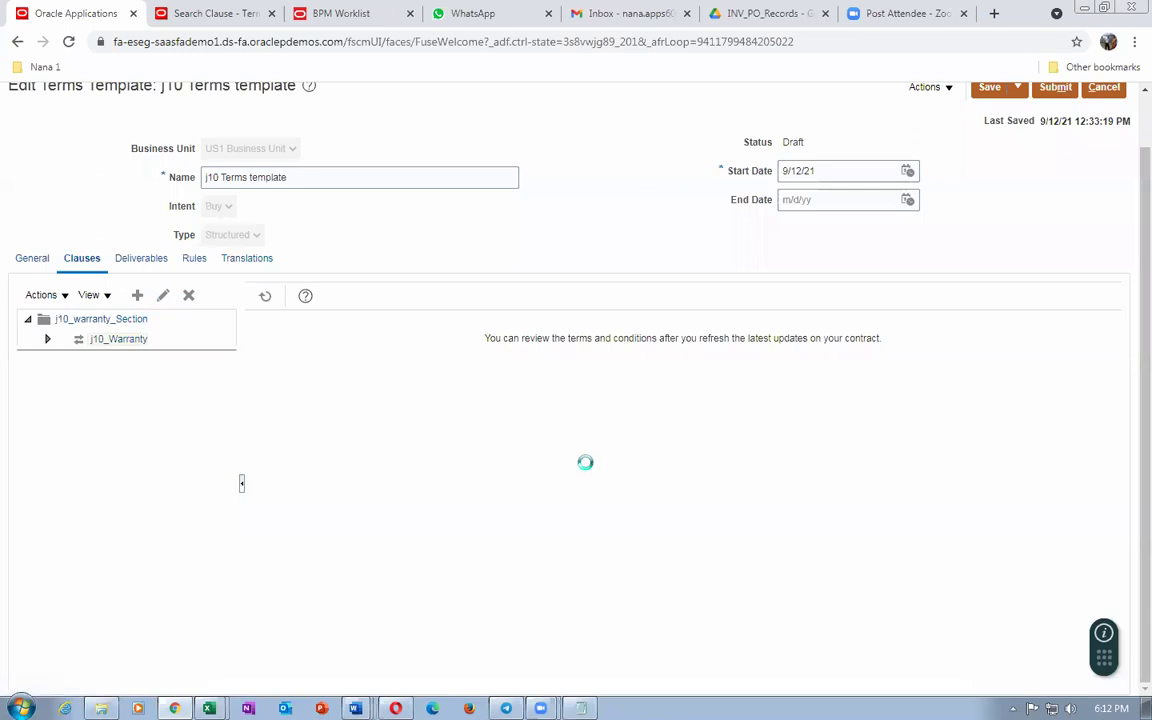
scroll(473, 549, "down", 1)
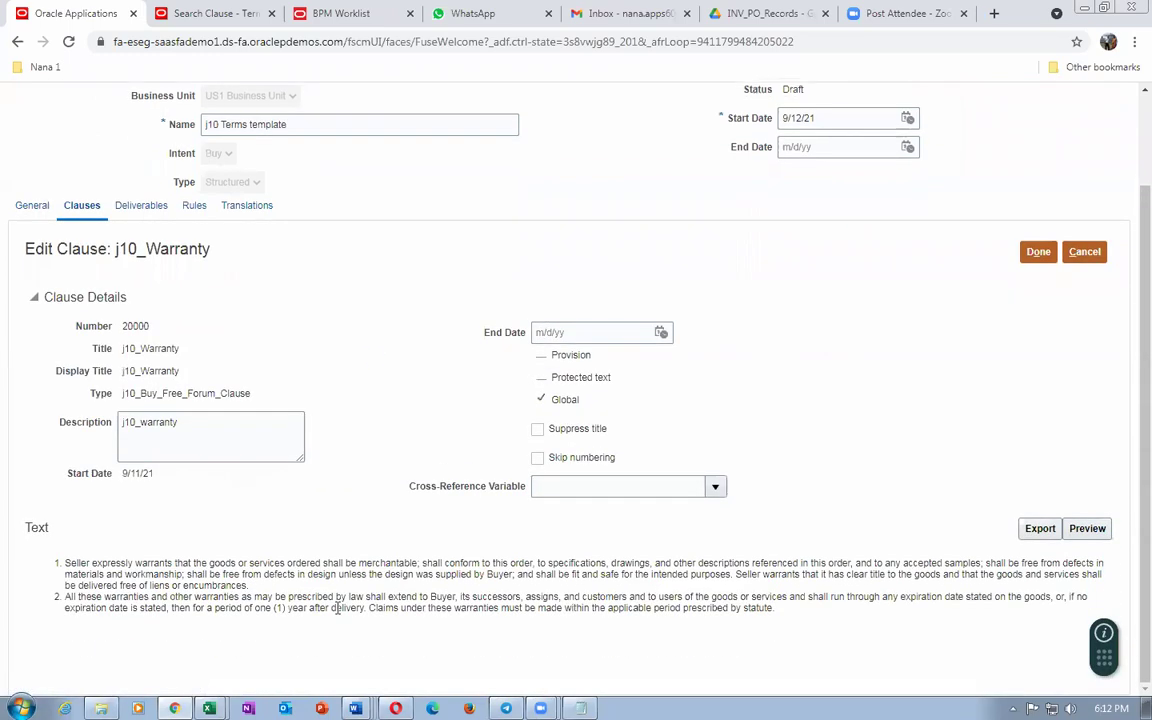
scroll(463, 597, "up", 2)
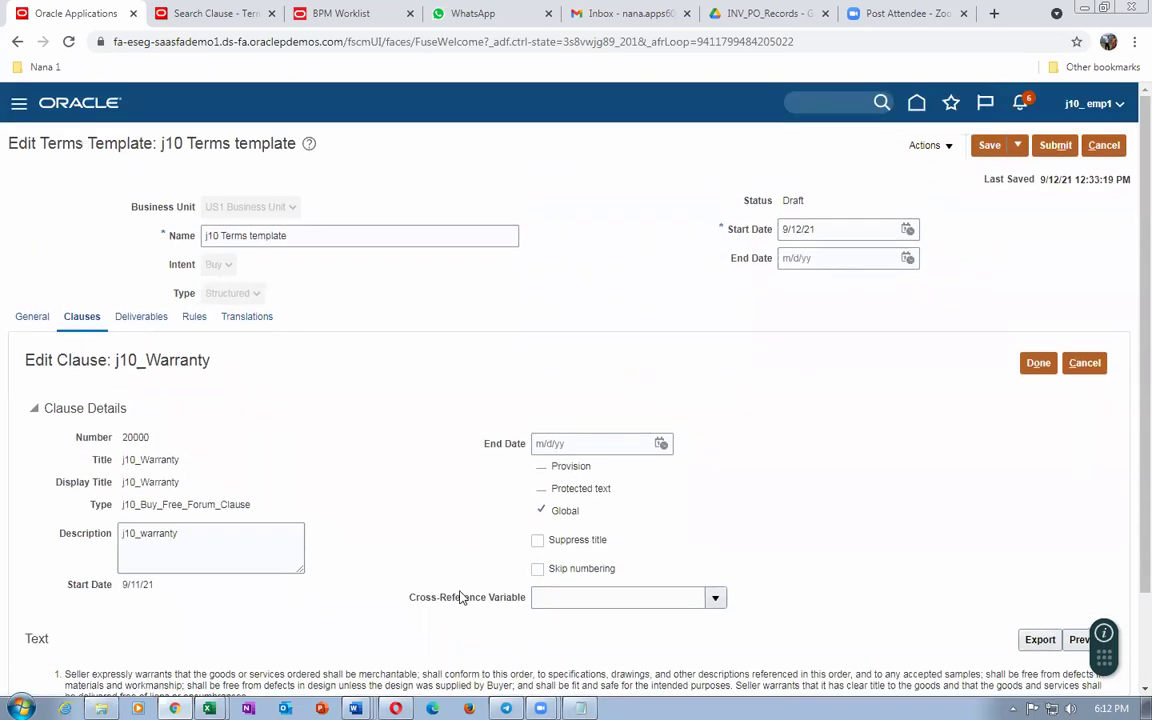
left_click(1104, 145)
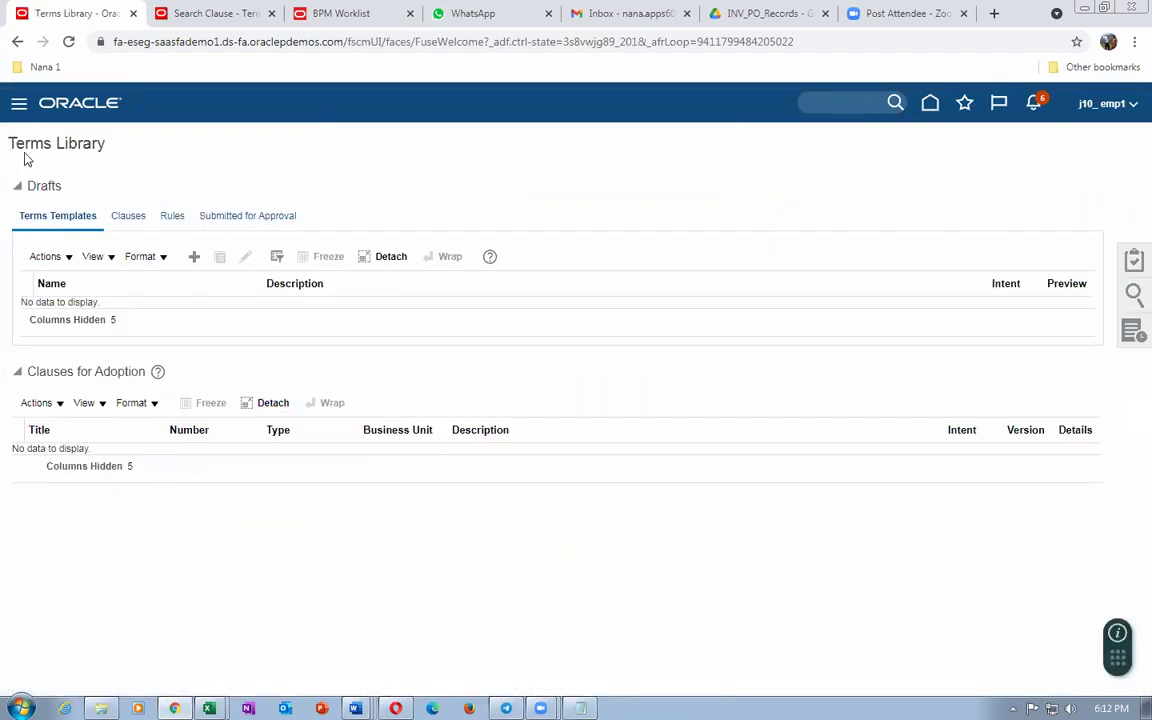
Step: Search Terms Templates named 'j10' and open the j10 Terms template for editing
left_click(1133, 295)
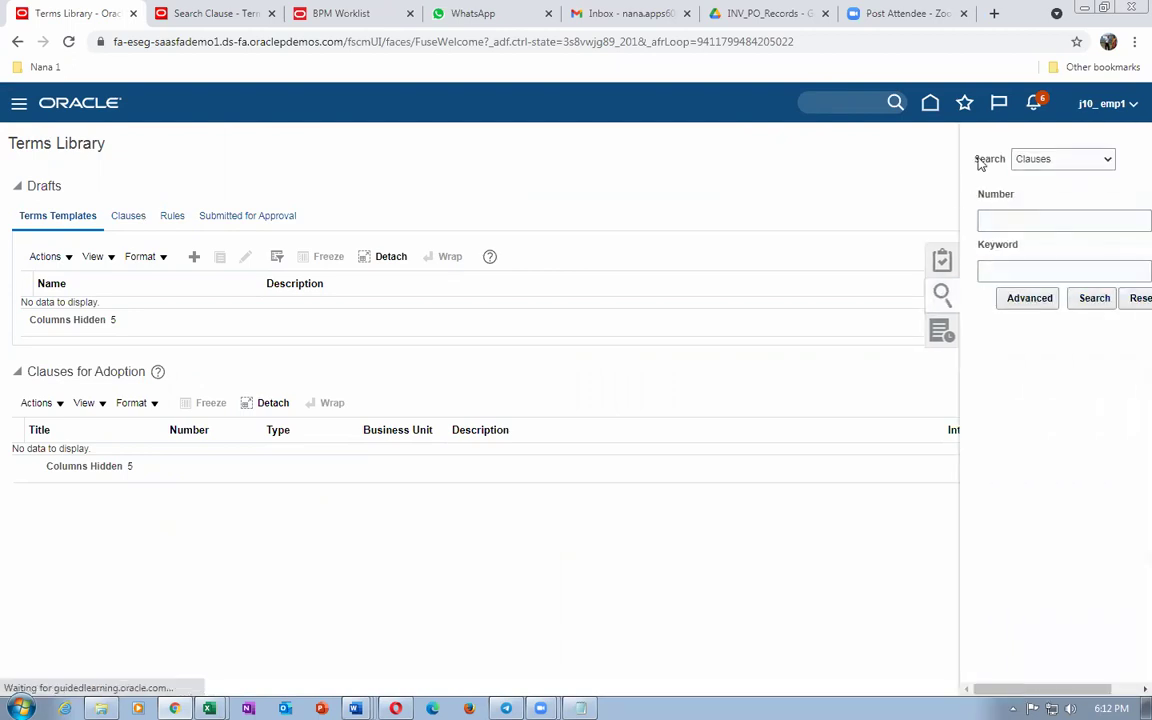
left_click(1030, 160)
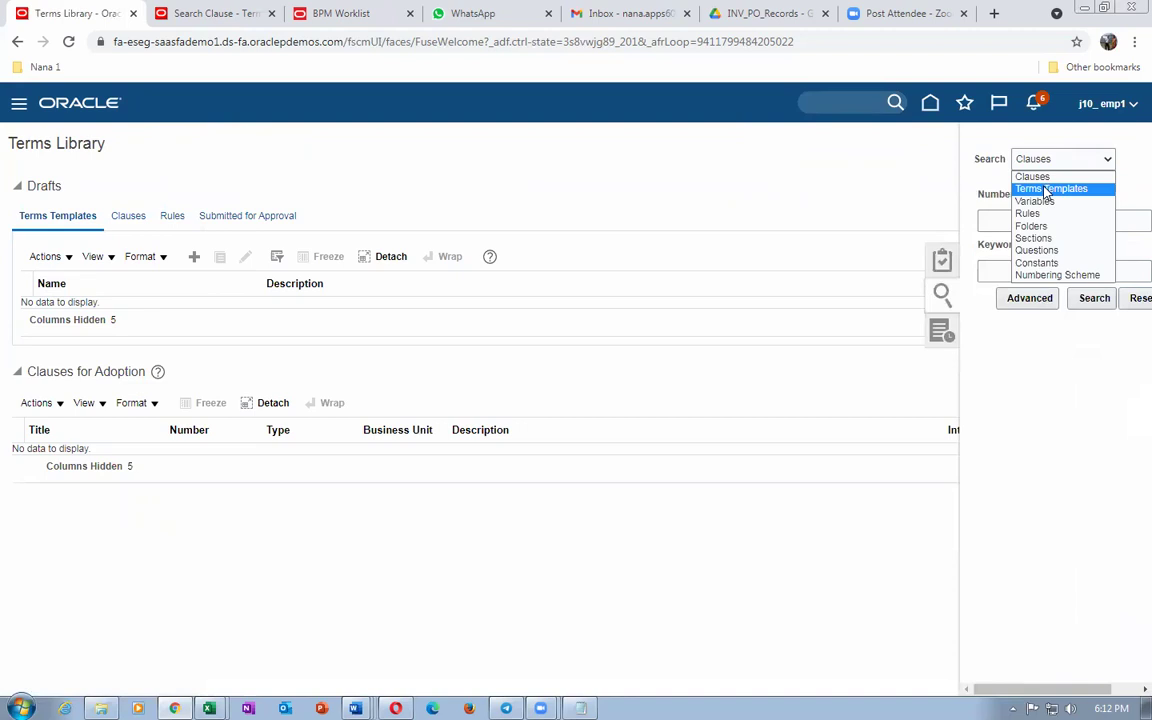
left_click(1047, 190)
left_click(999, 224)
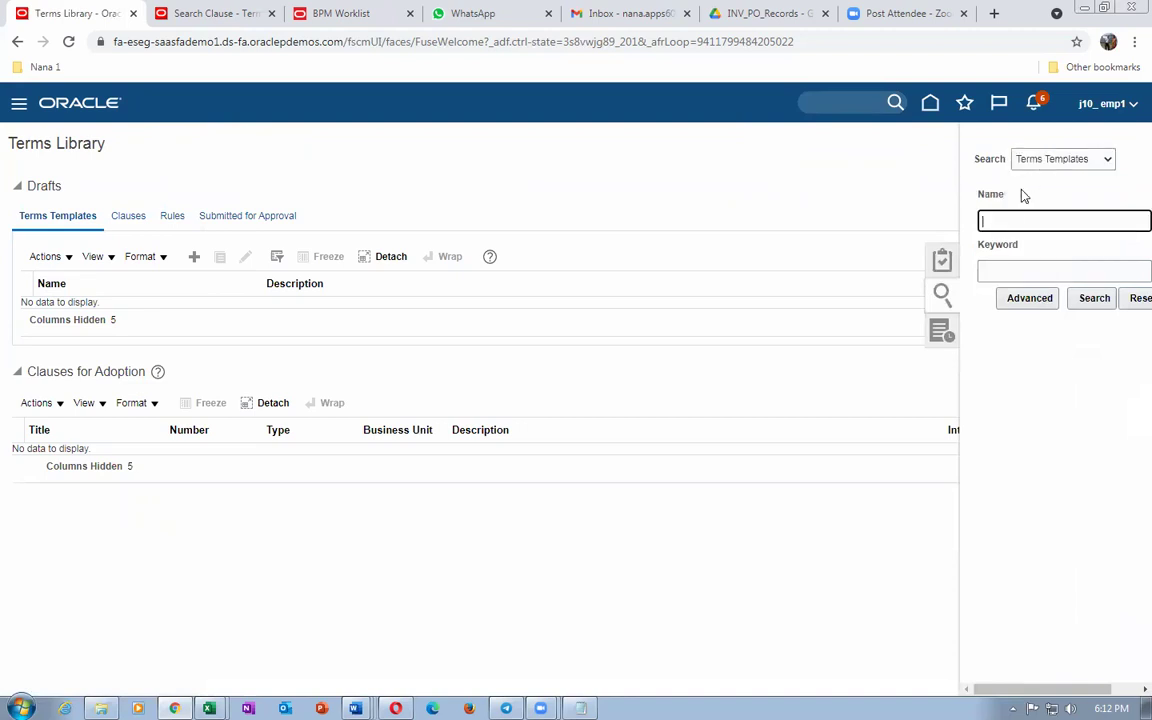
type("j10")
left_click(1093, 298)
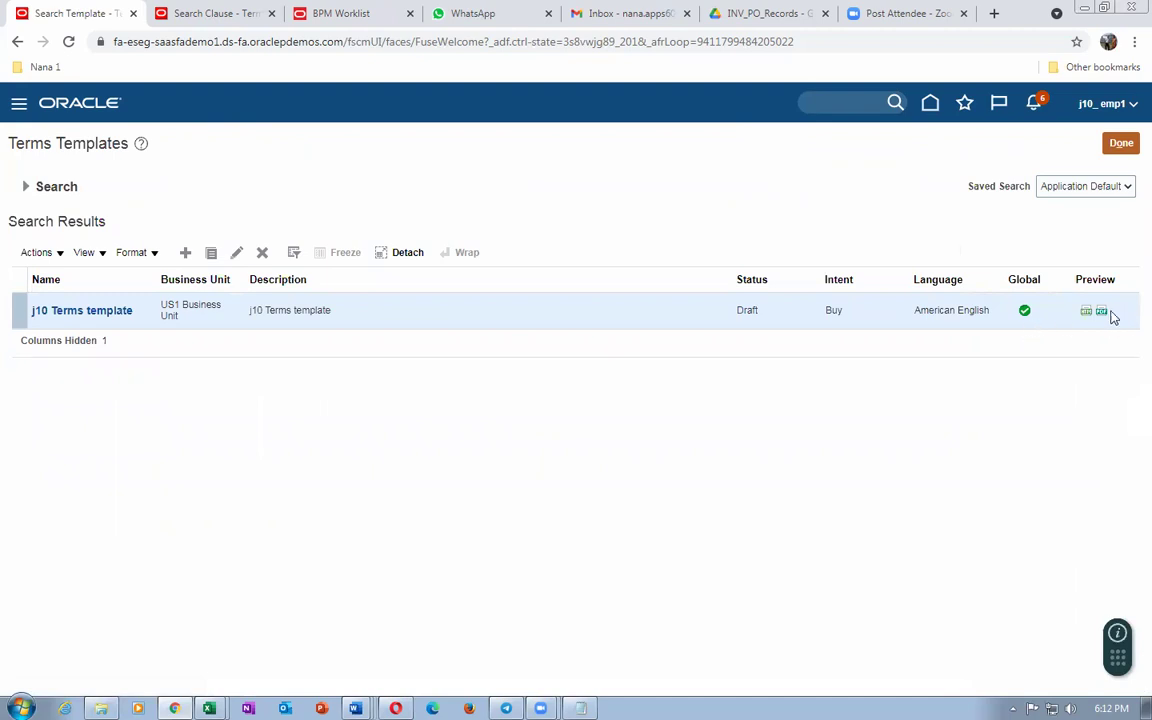
left_click(237, 253)
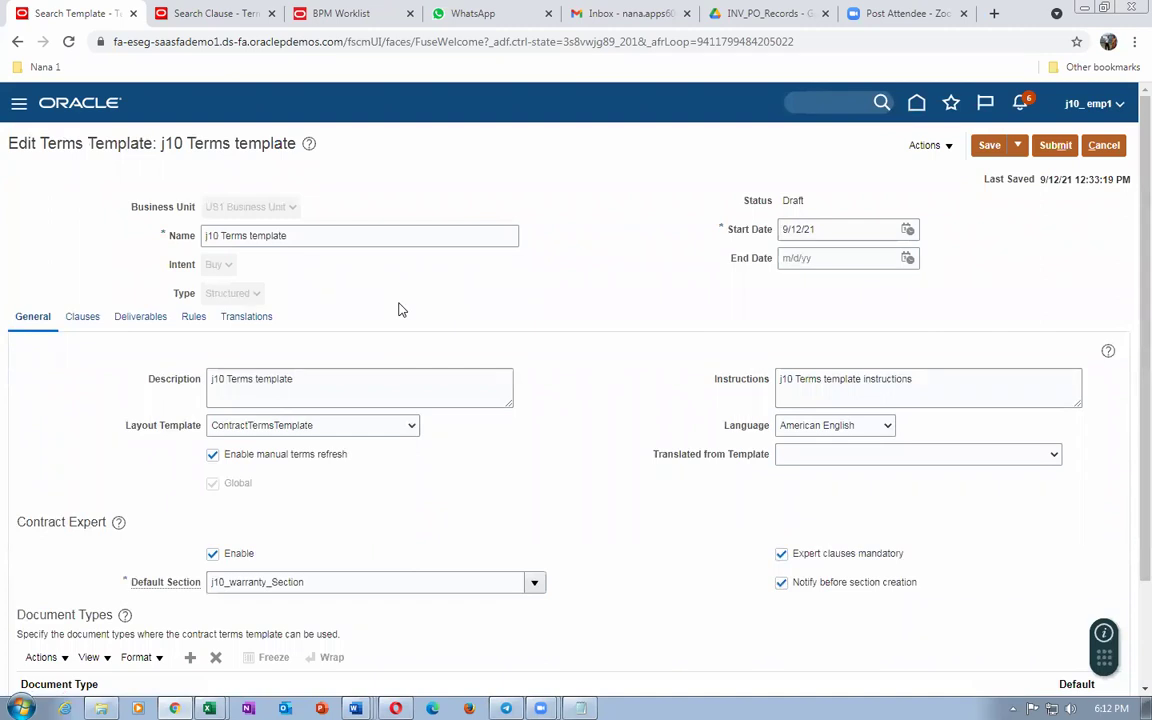
scroll(398, 310, "down", 3)
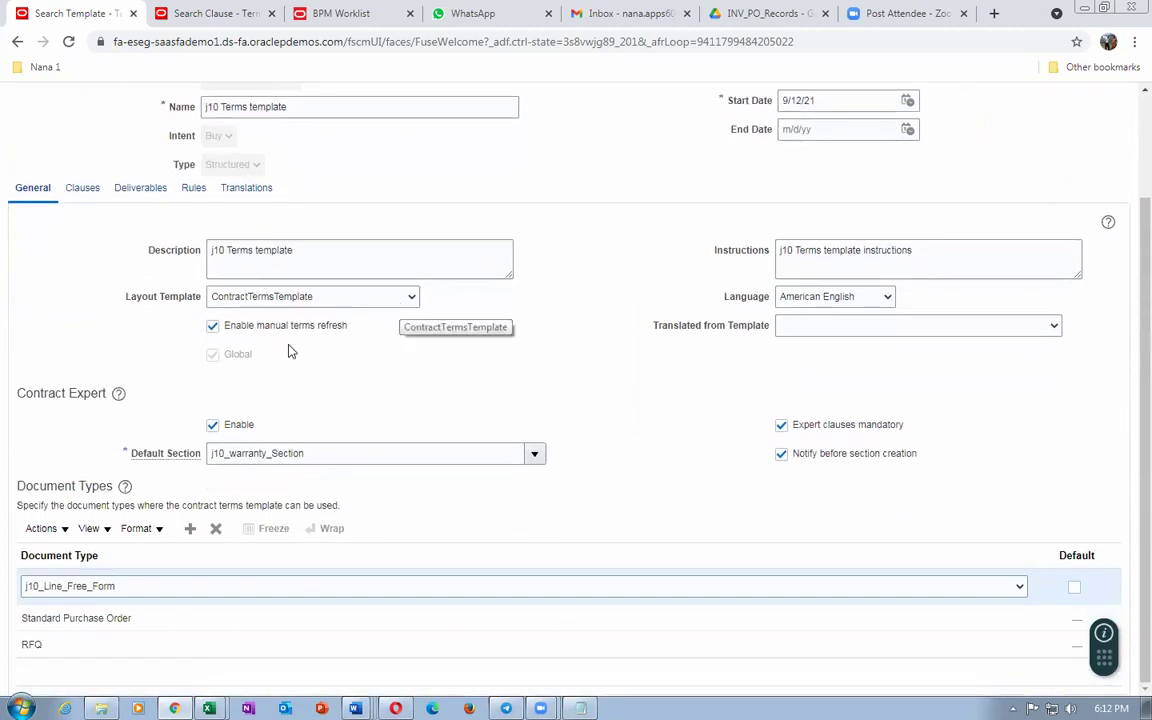
Step: Check the template's clauses and submit it, reaching a Submit page with 0 errors and 0 warnings
left_click(90, 192)
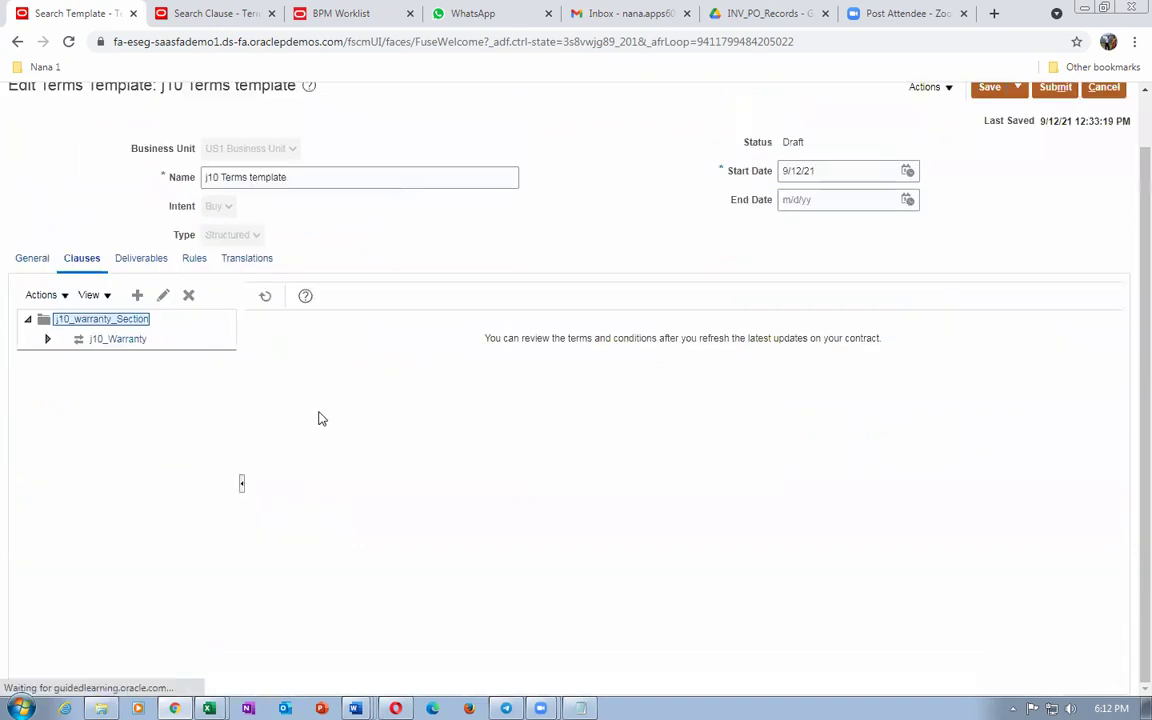
scroll(340, 420, "up", 2)
left_click(1056, 146)
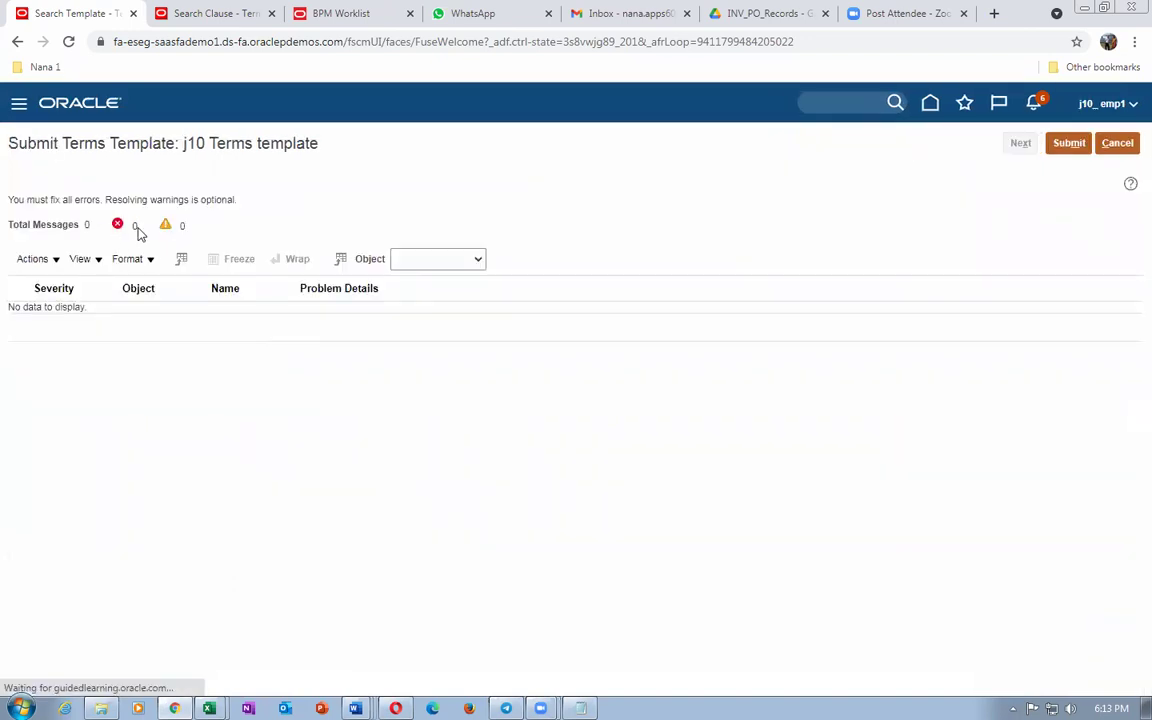
left_click(1070, 146)
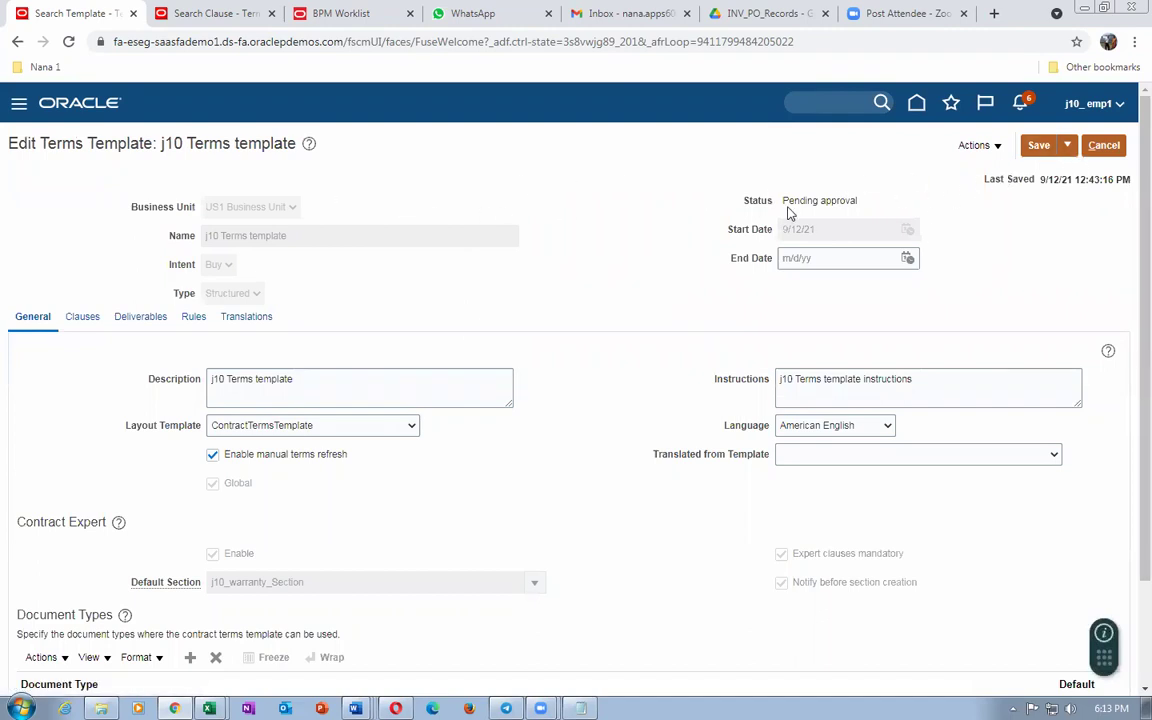
Step: Save and close the j10 Terms template and leave the template results
left_click(1068, 148)
left_click(1045, 172)
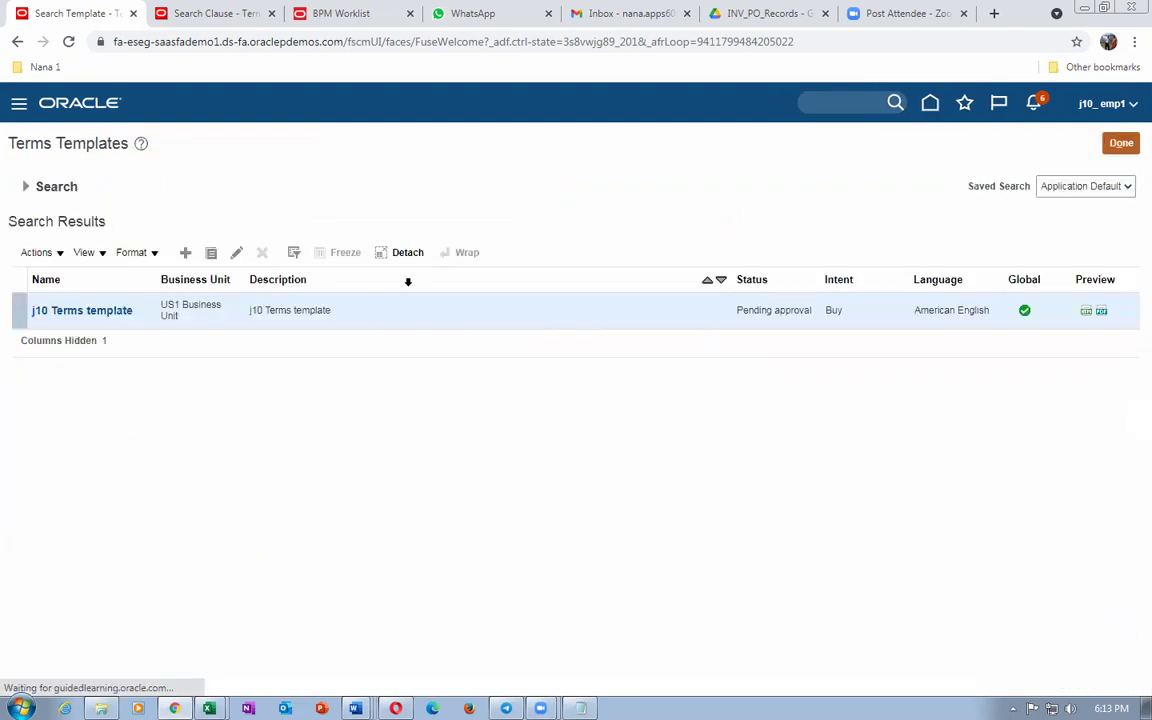
left_click(1118, 146)
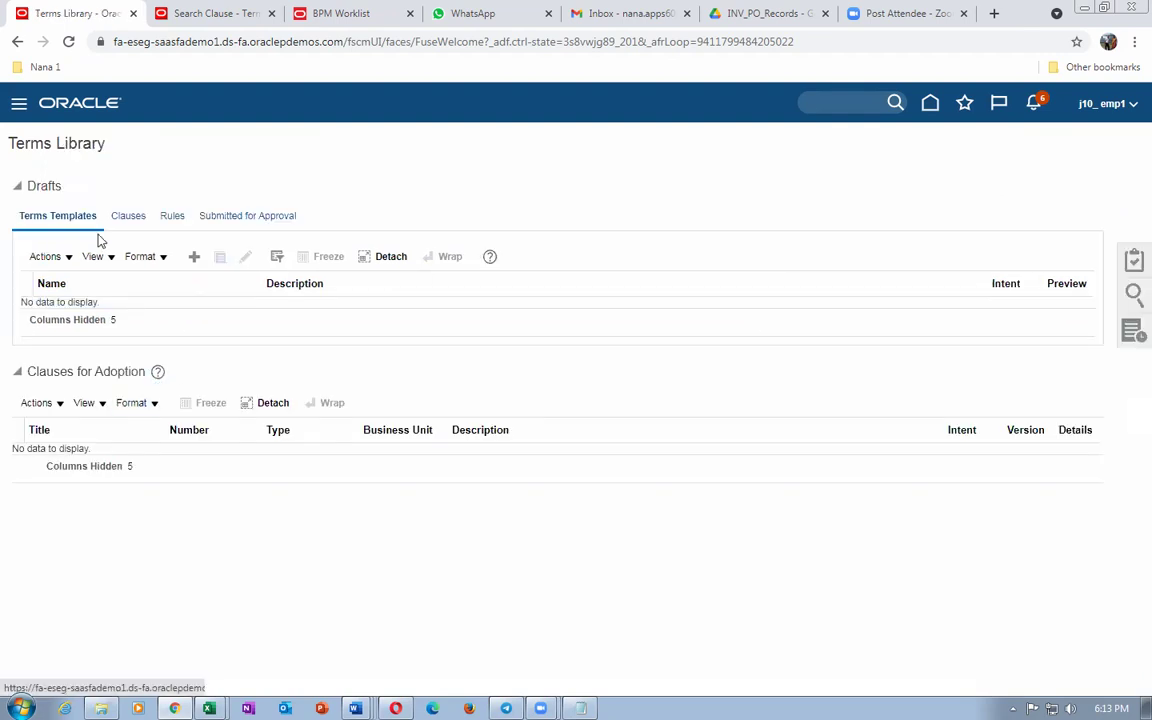
Step: Review templates pending approval, list the draft terms templates, and bring up the search panel
left_click(231, 218)
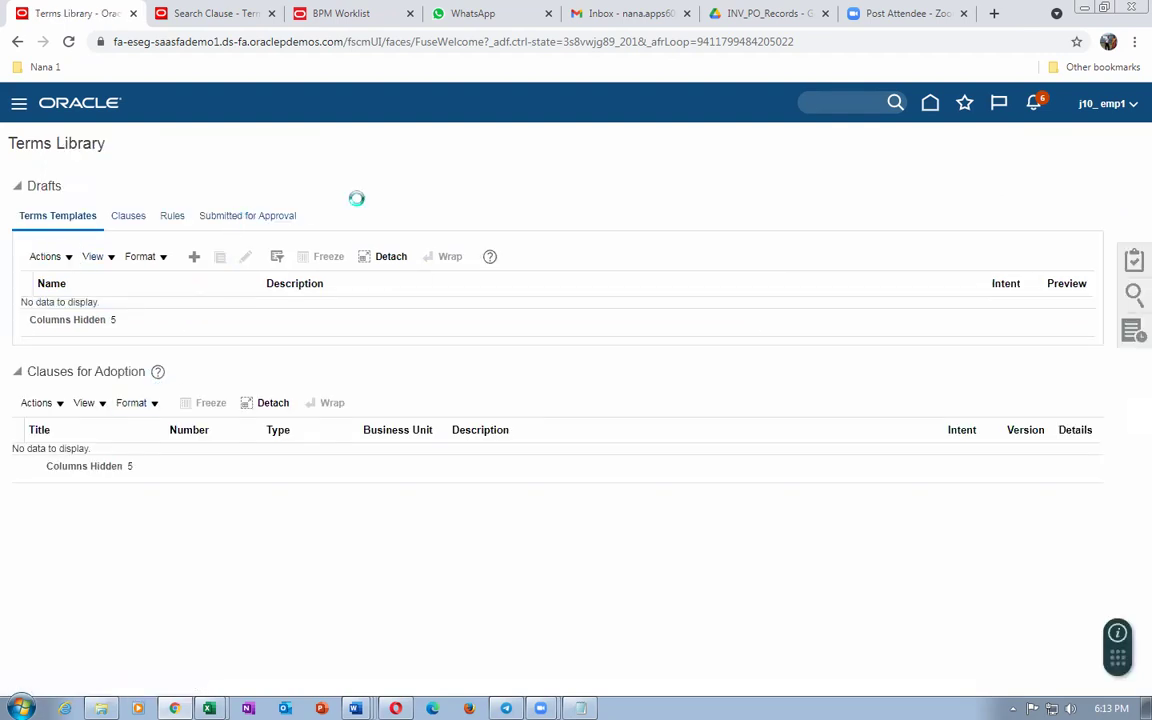
left_click(49, 220)
left_click(1133, 294)
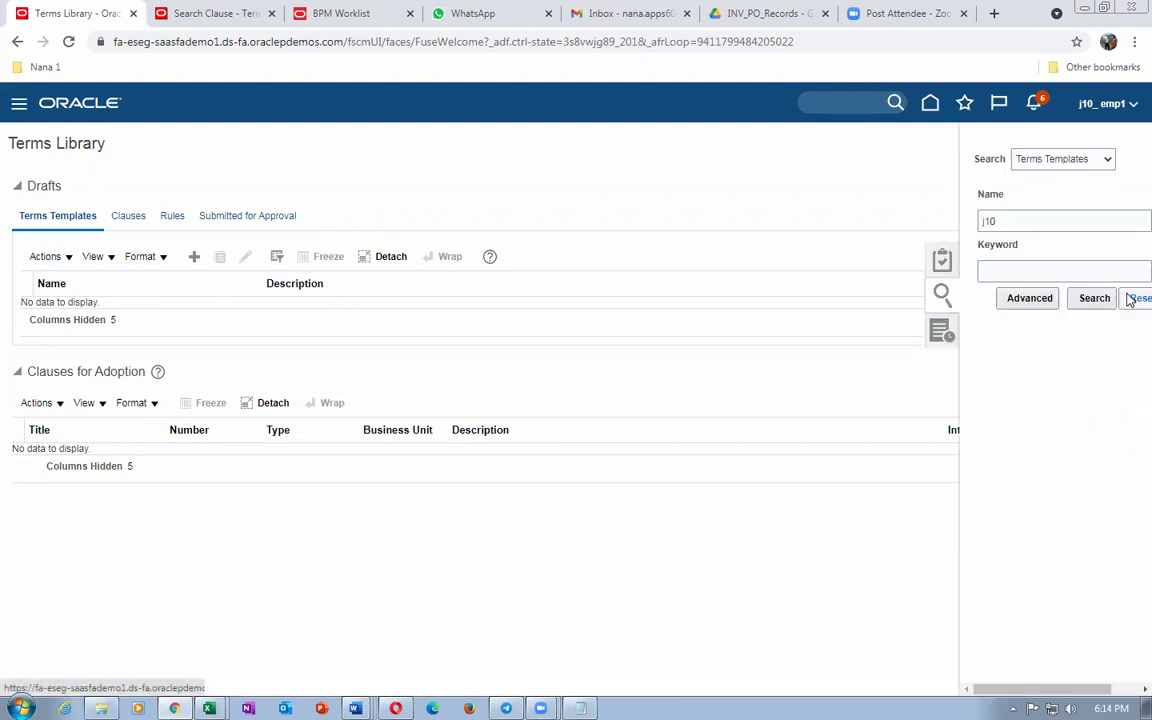
Step: Run the j10 template search, confirm j10 Terms template is Approved and Global, and return
left_click(1090, 300)
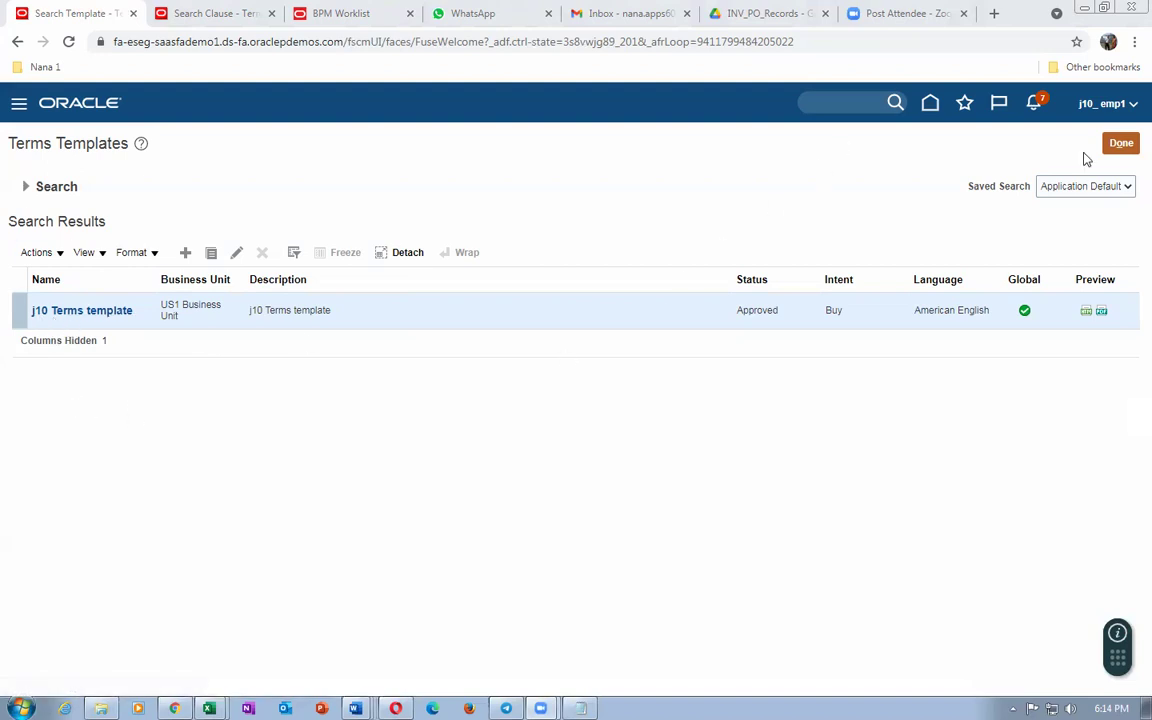
left_click(1118, 146)
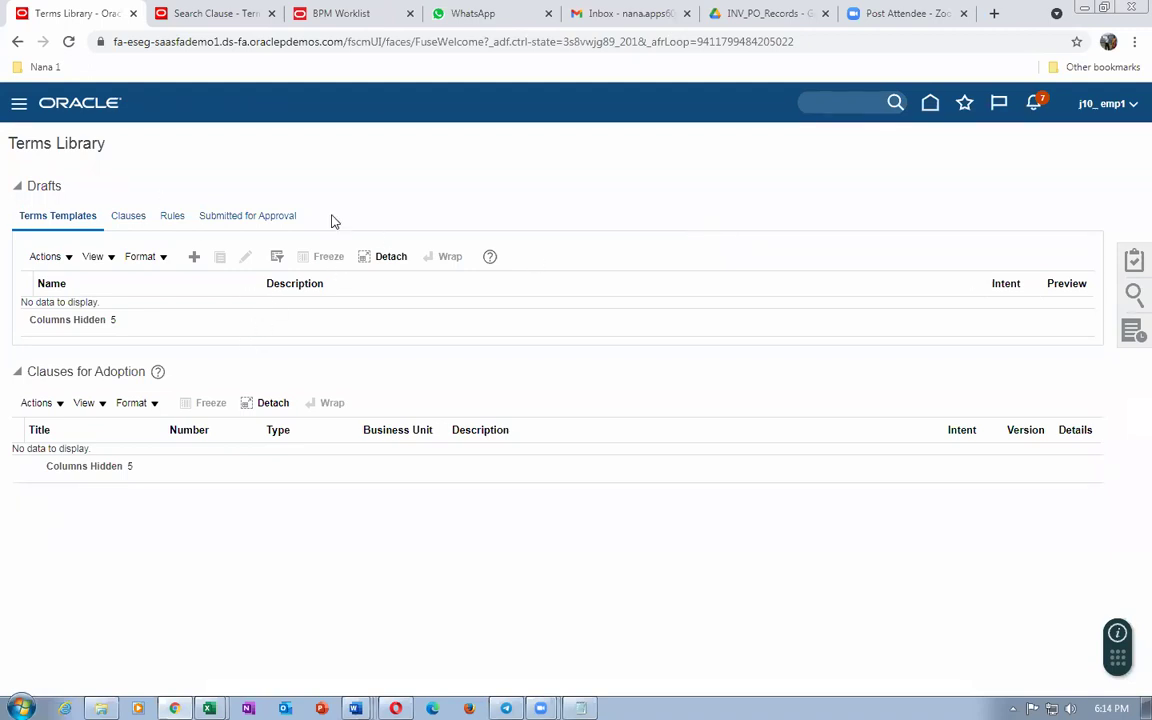
Step: Show the open Excel workbook windows from the Windows taskbar
left_click_drag(16, 136, 61, 138)
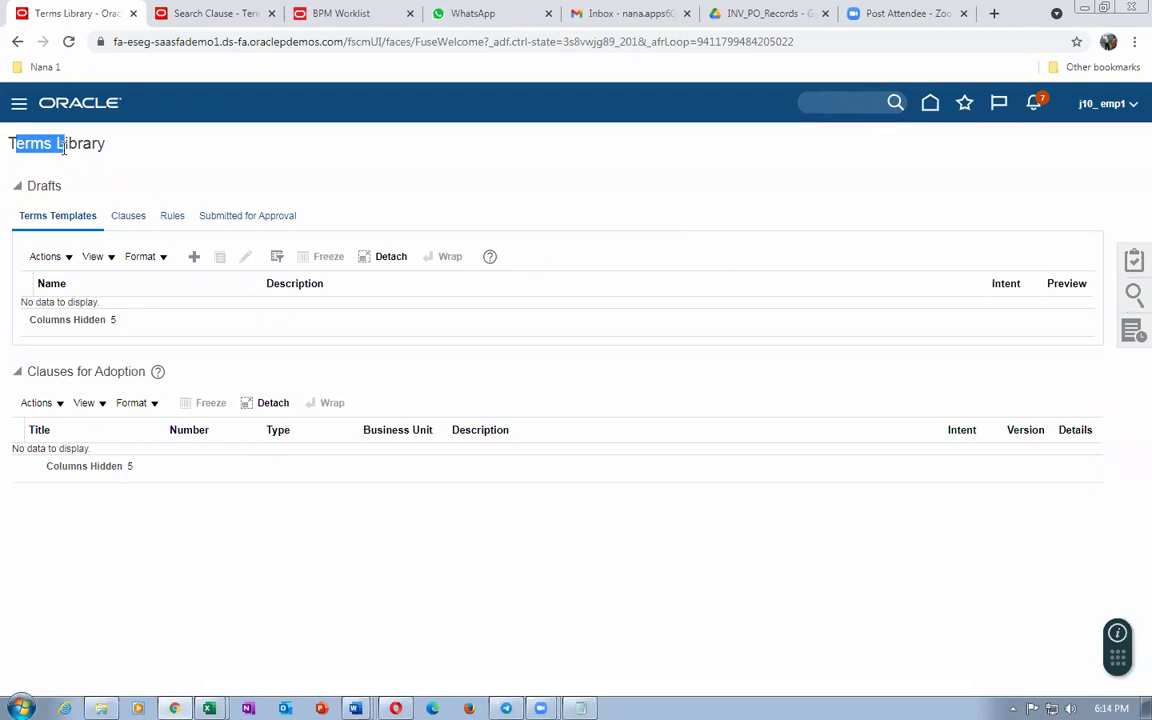
left_click(209, 708)
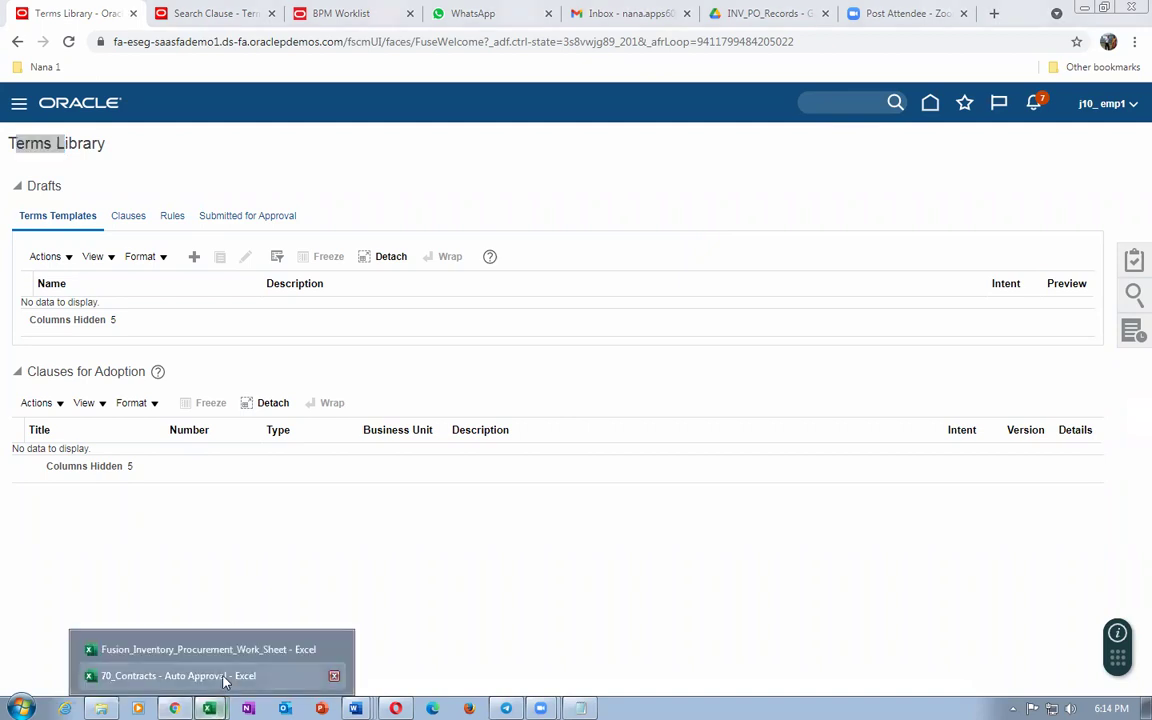
left_click(221, 652)
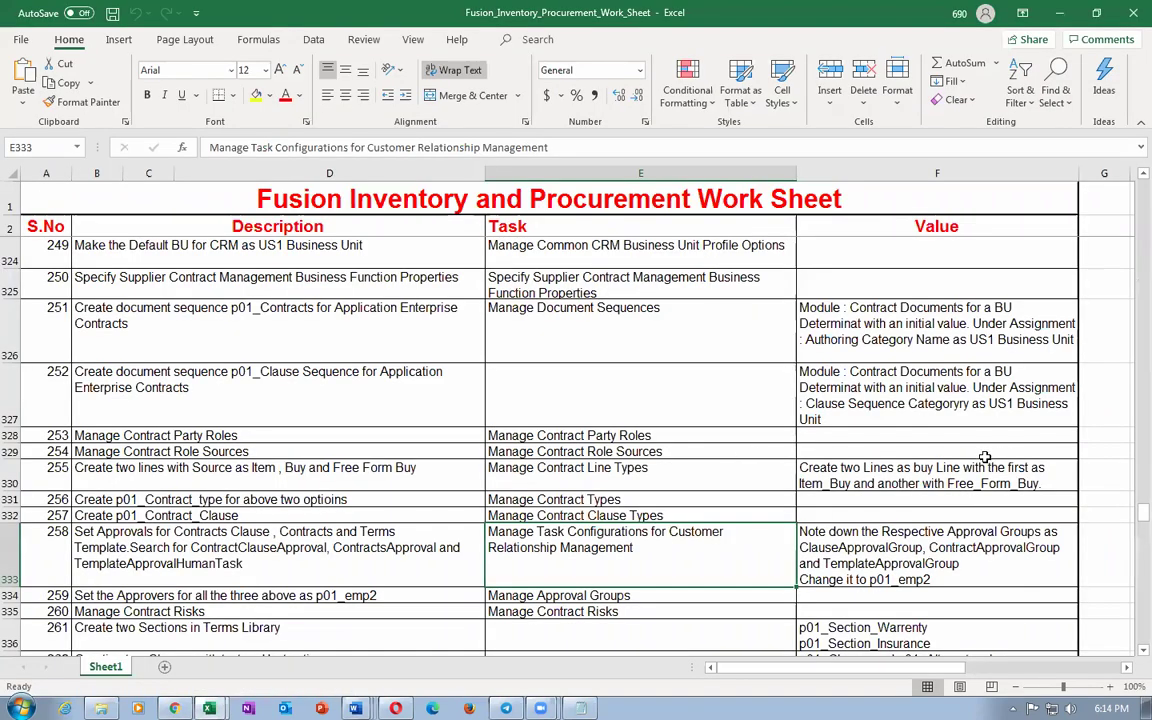
scroll(812, 468, "up", 4)
scroll(812, 468, "up", 5)
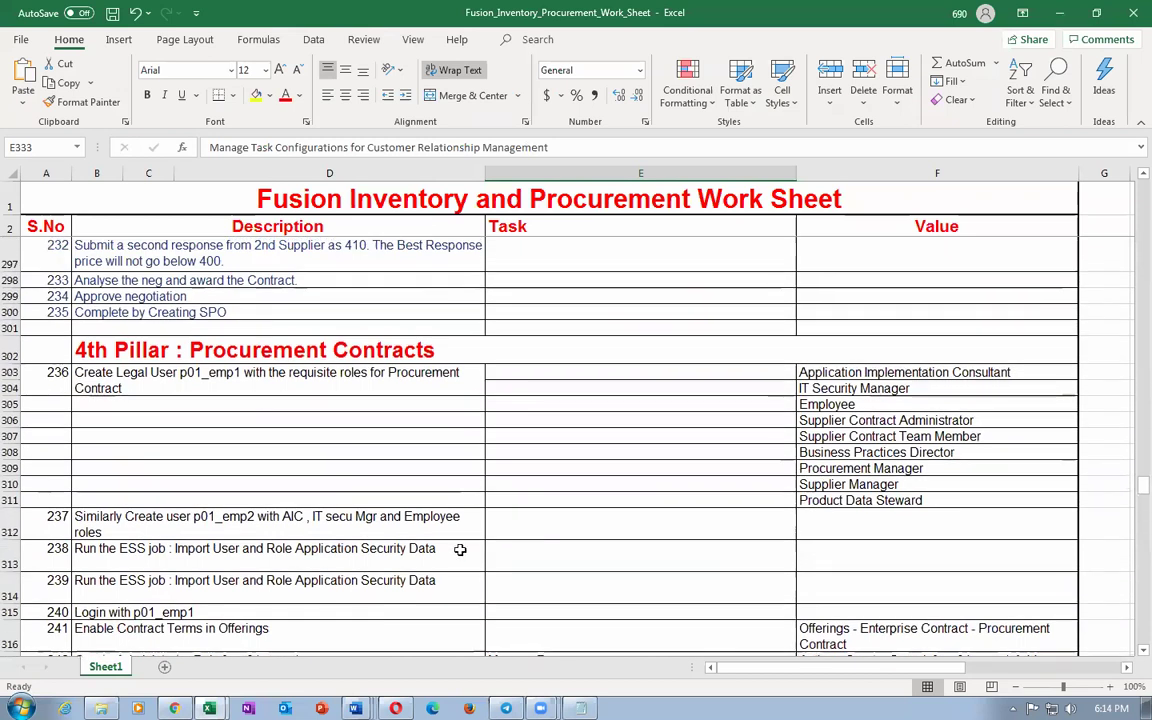
left_click(940, 452)
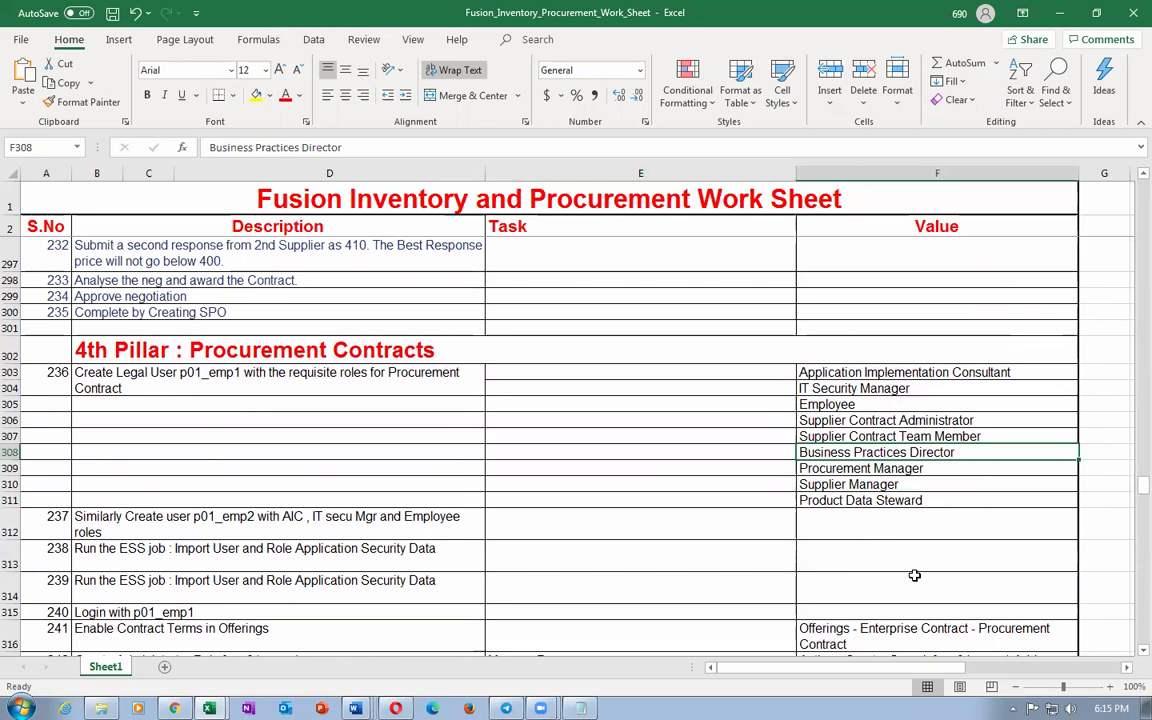
key("alt+Tab")
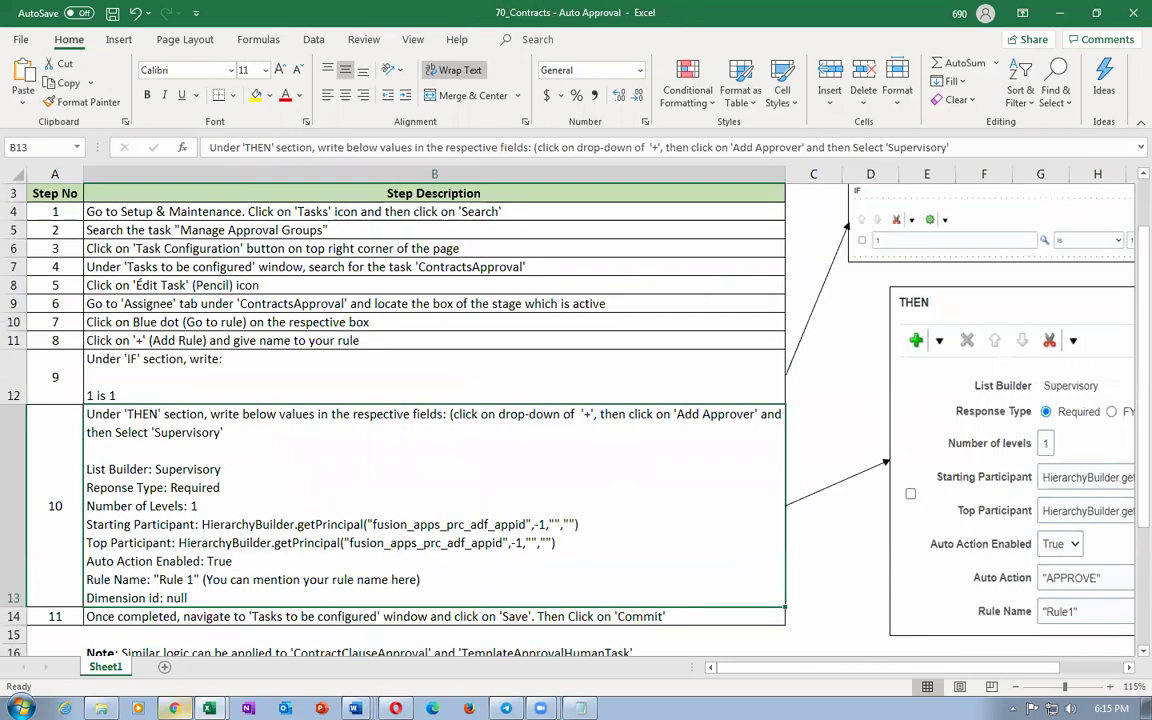
key("alt+Tab")
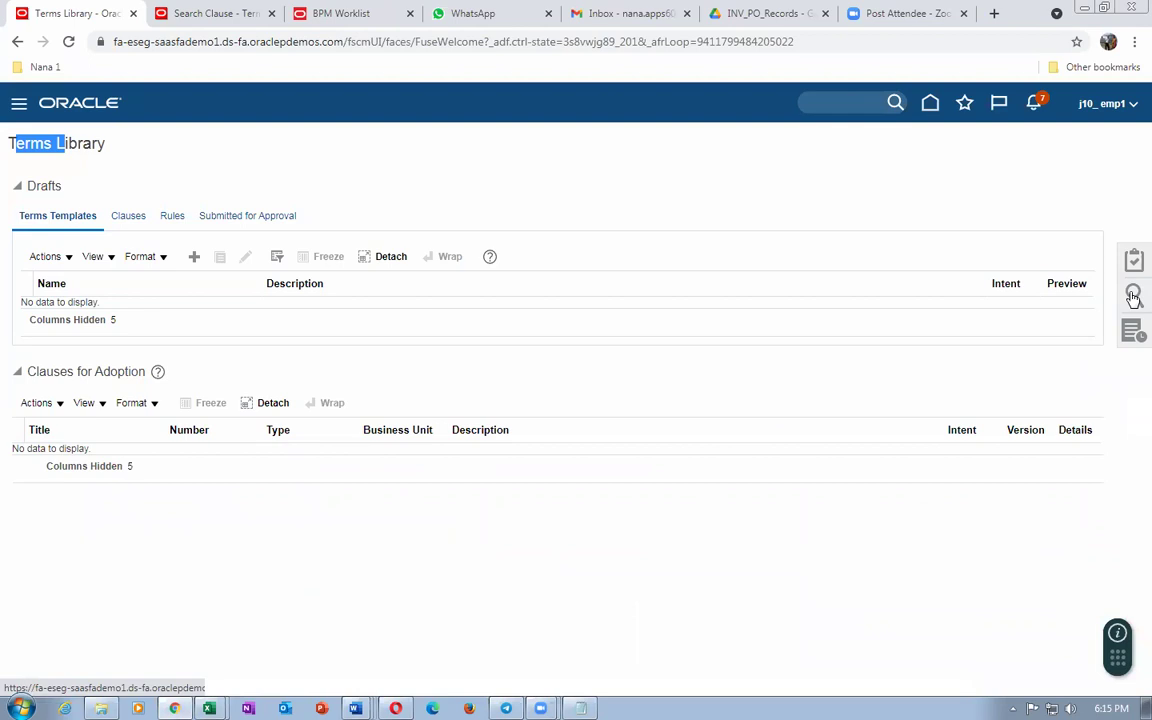
Step: Search Rules for j10, edit the draft j10 Insurance clause insetion rule, and view its template assignments
left_click(1133, 295)
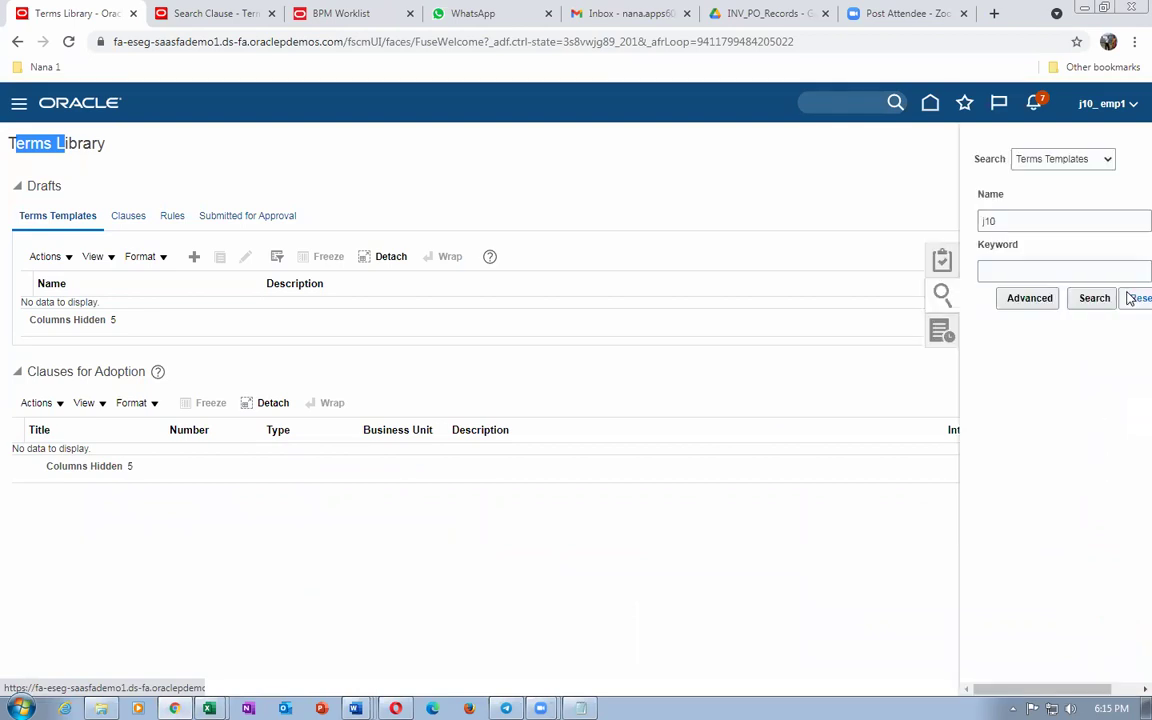
left_click(1035, 158)
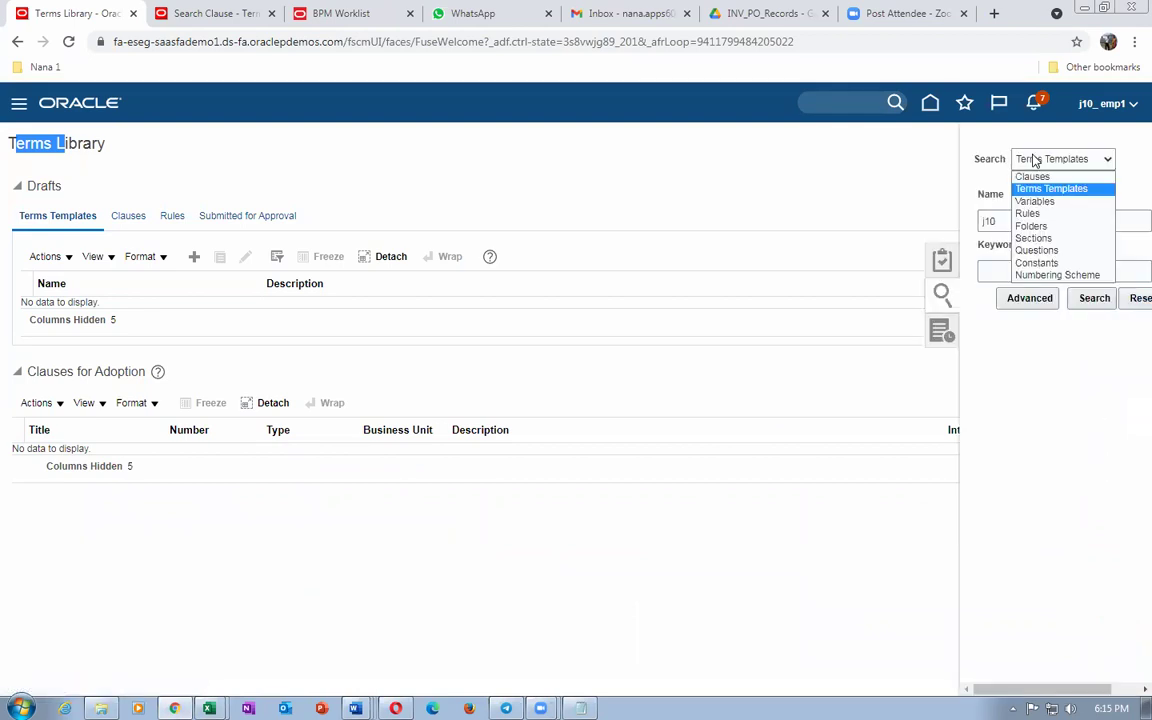
left_click(1040, 214)
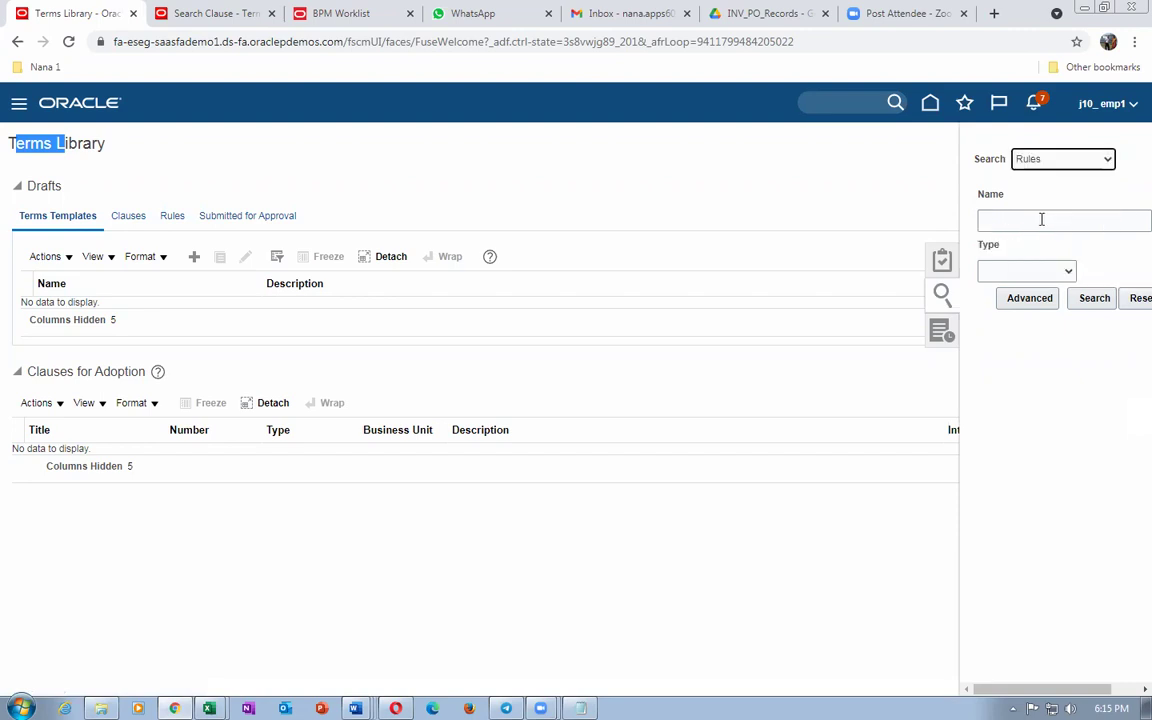
left_click(1044, 219)
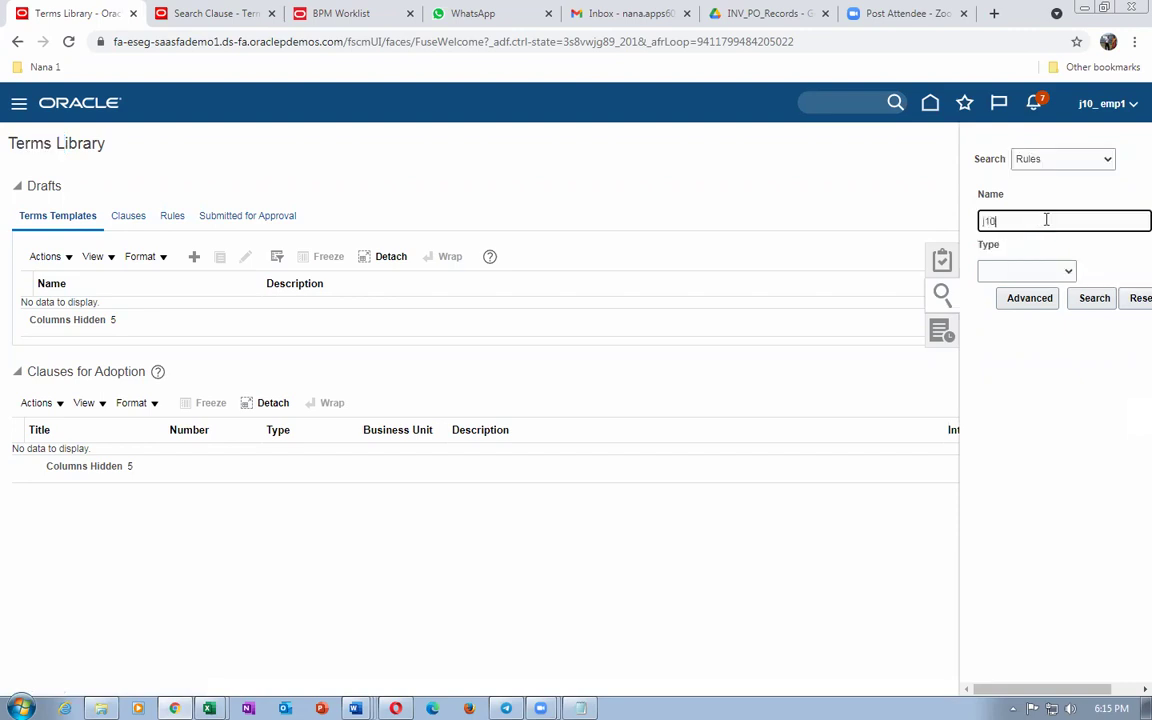
left_click(1094, 298)
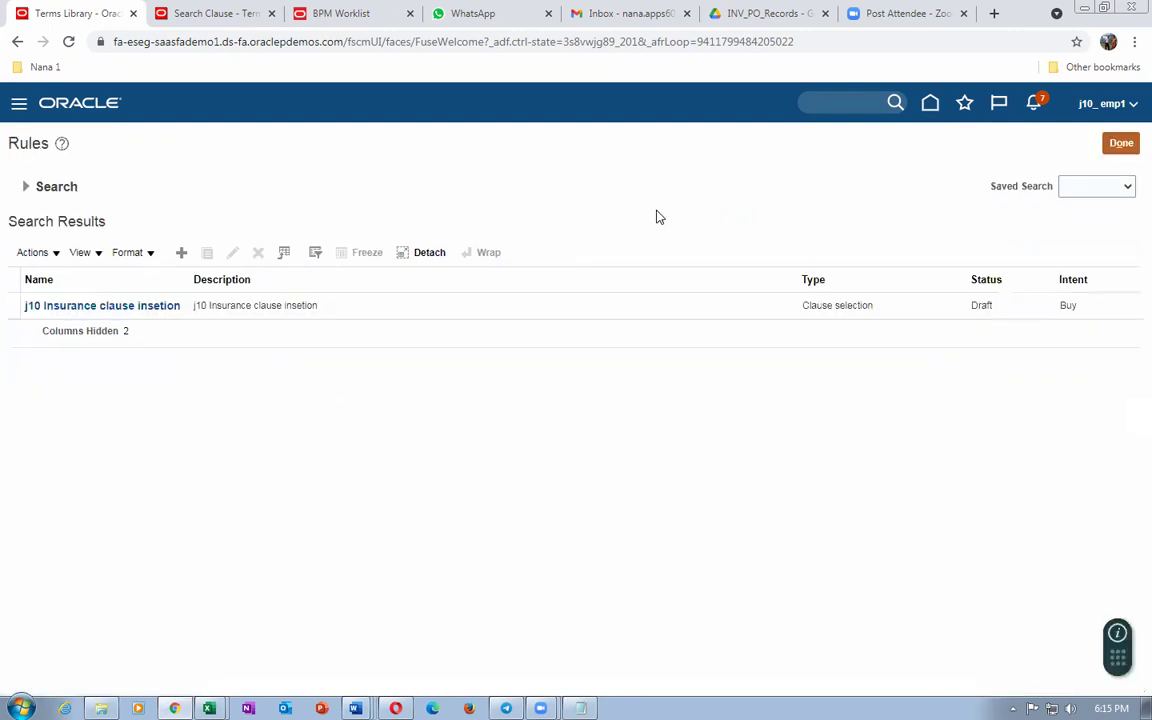
left_click(405, 309)
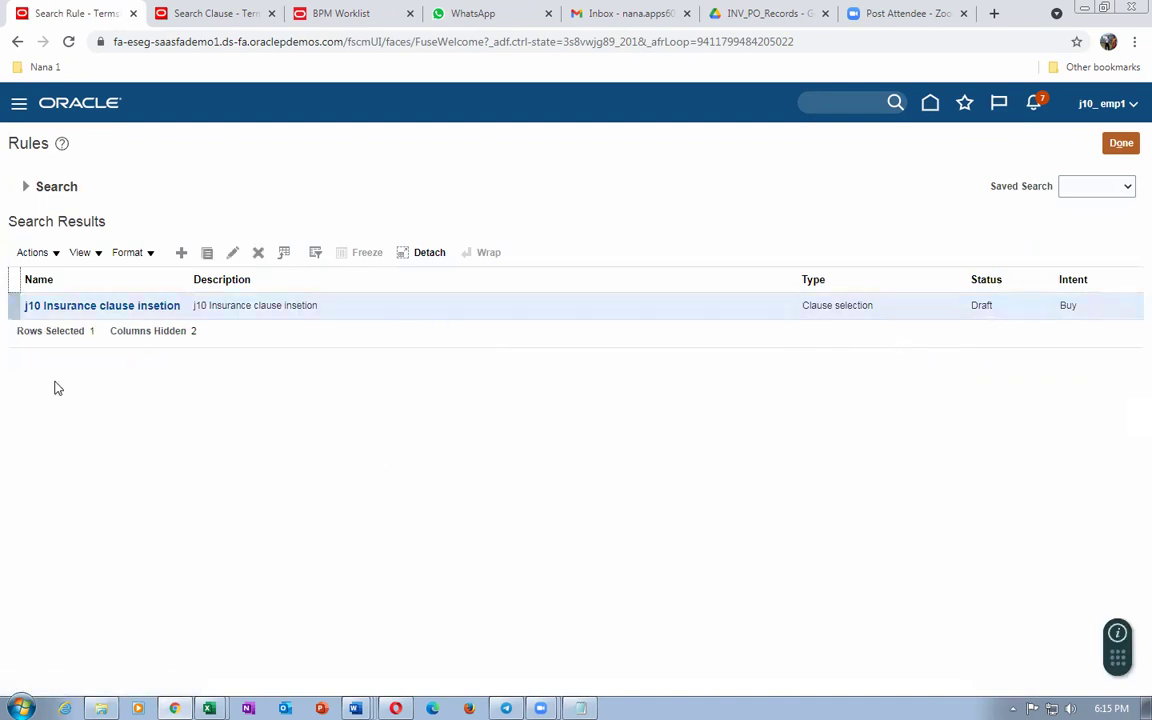
left_click(232, 252)
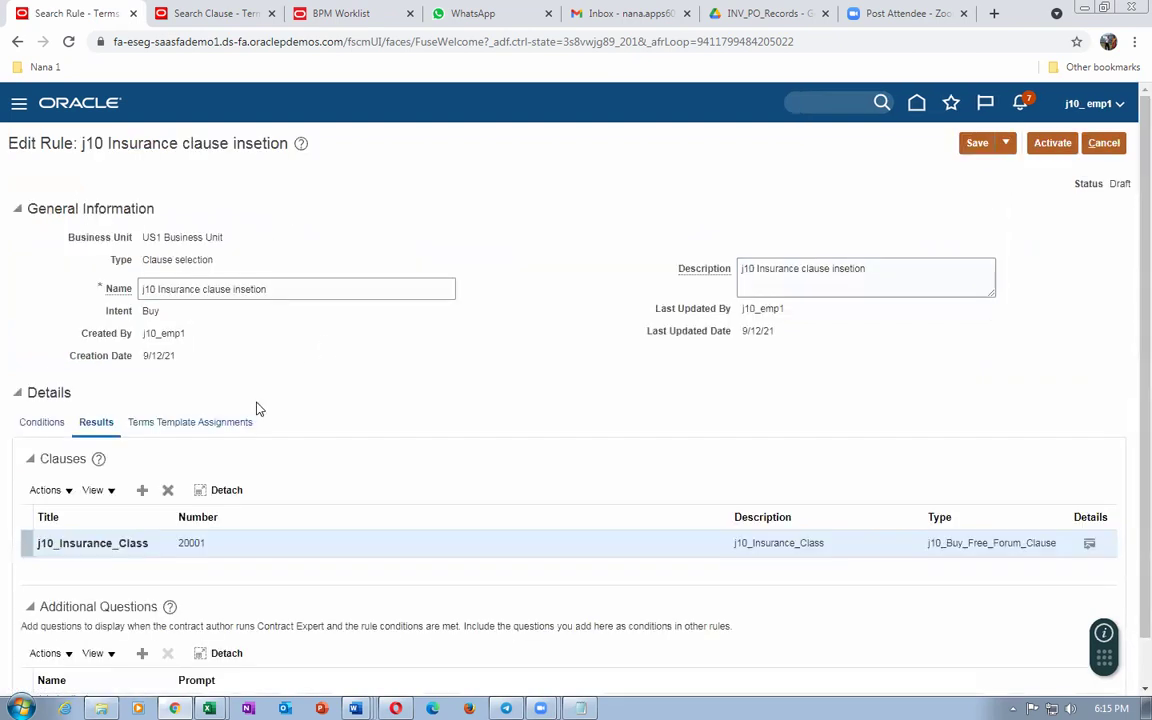
scroll(313, 441, "down", 1)
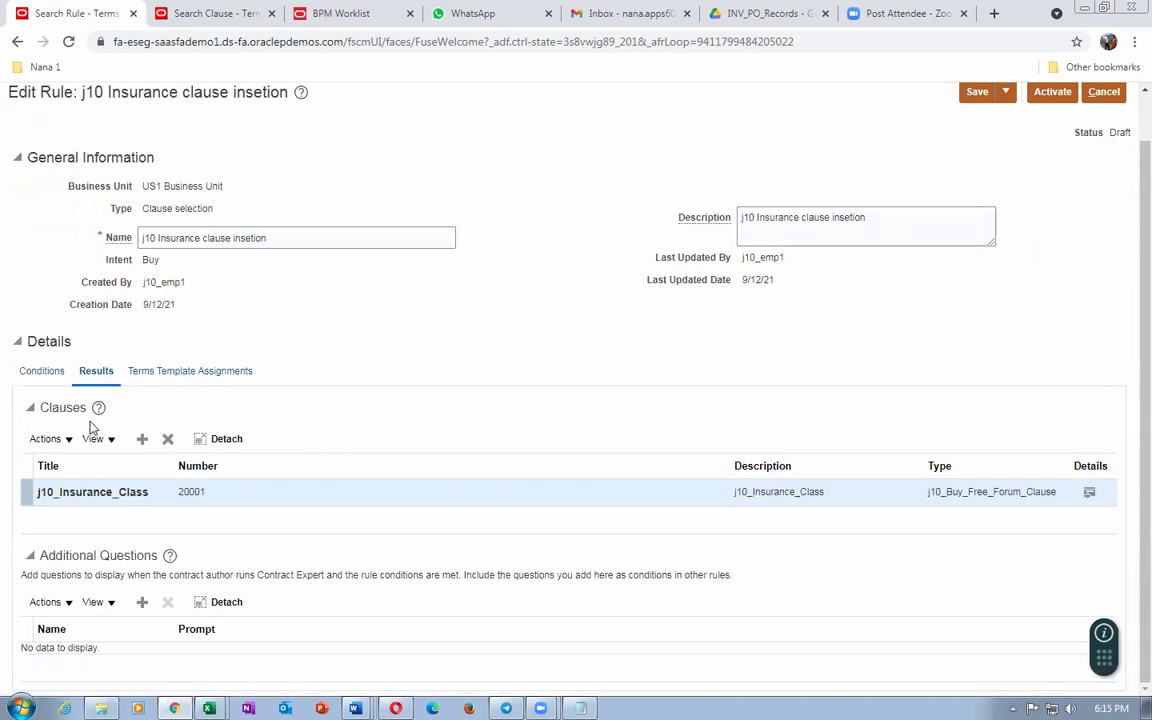
left_click(224, 375)
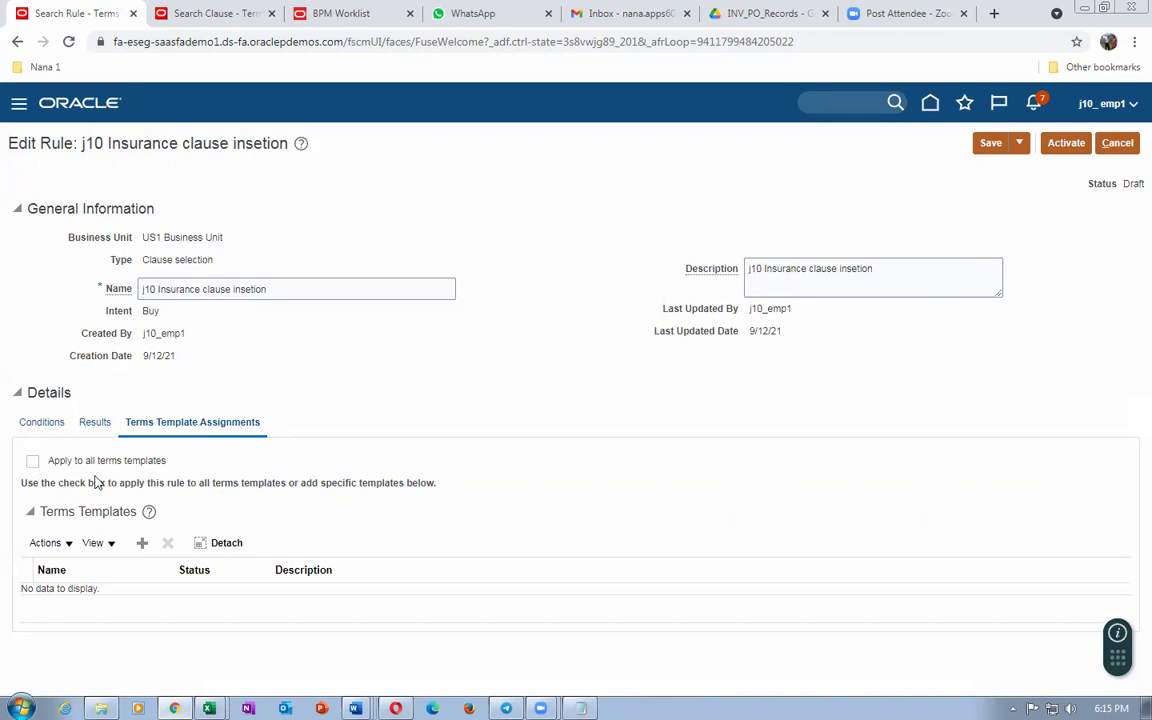
Step: Add j10 Terms template to the rule's assignments, then check Results show j10_Insurance_Class (20001)
left_click(142, 542)
left_click(411, 361)
type("j10")
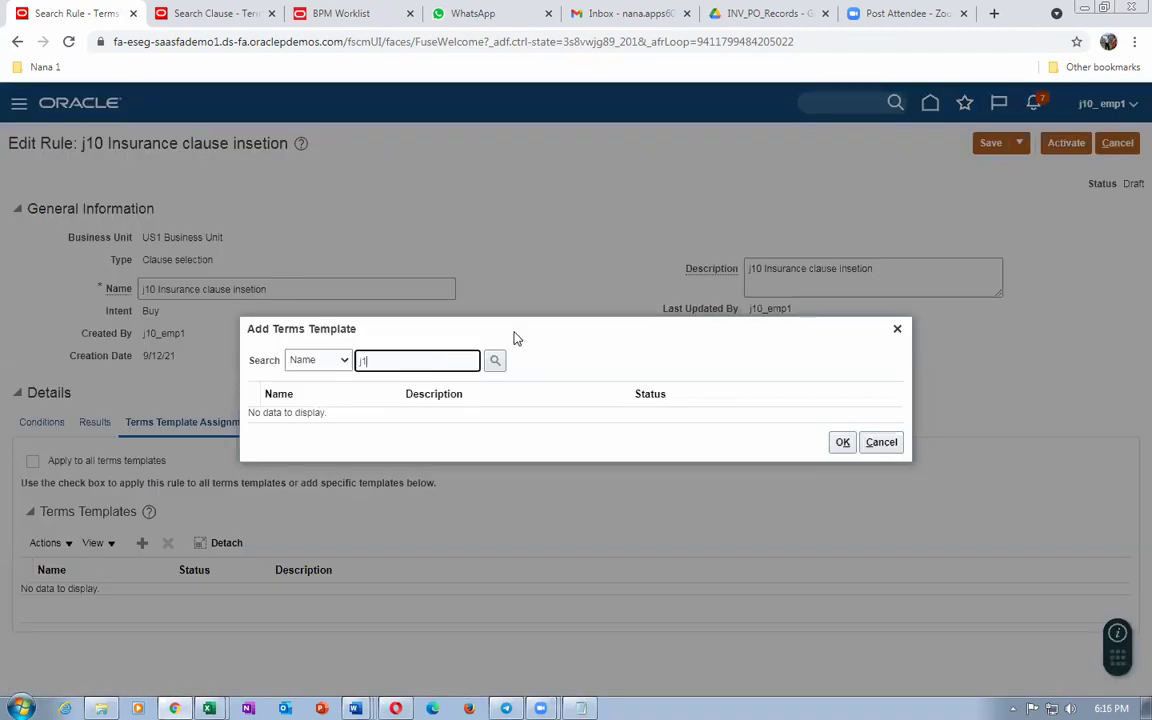
left_click(496, 362)
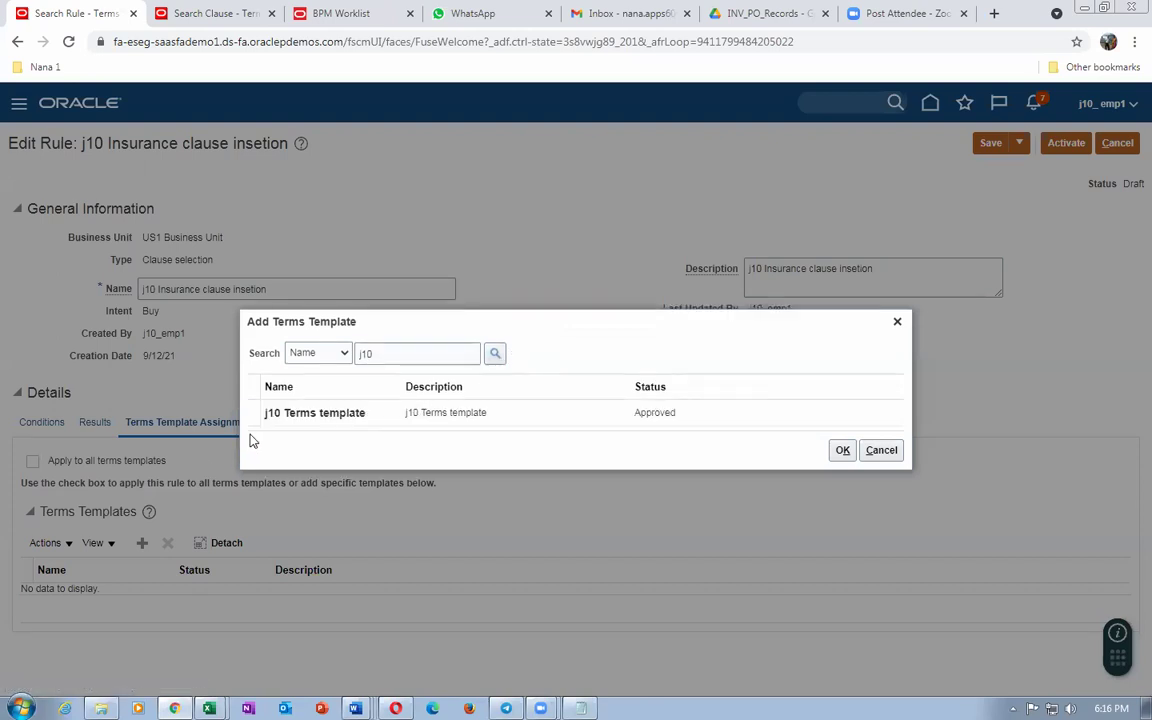
left_click(256, 412)
left_click(843, 451)
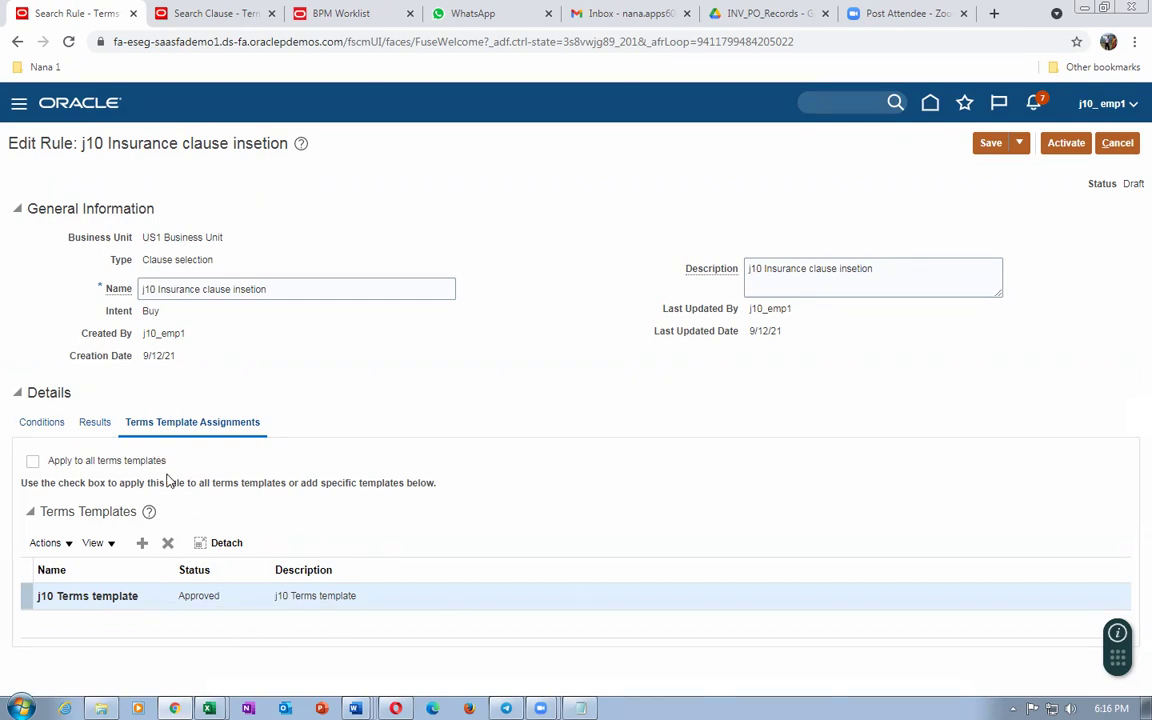
left_click(94, 425)
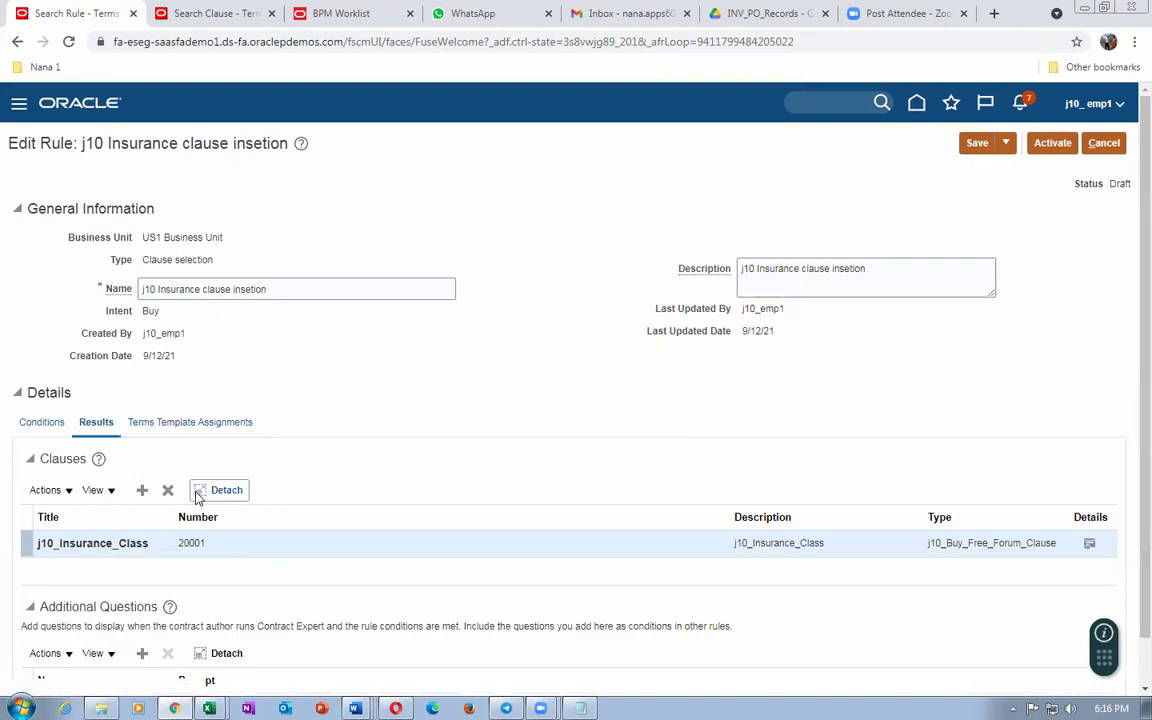
scroll(283, 470, "down", 1)
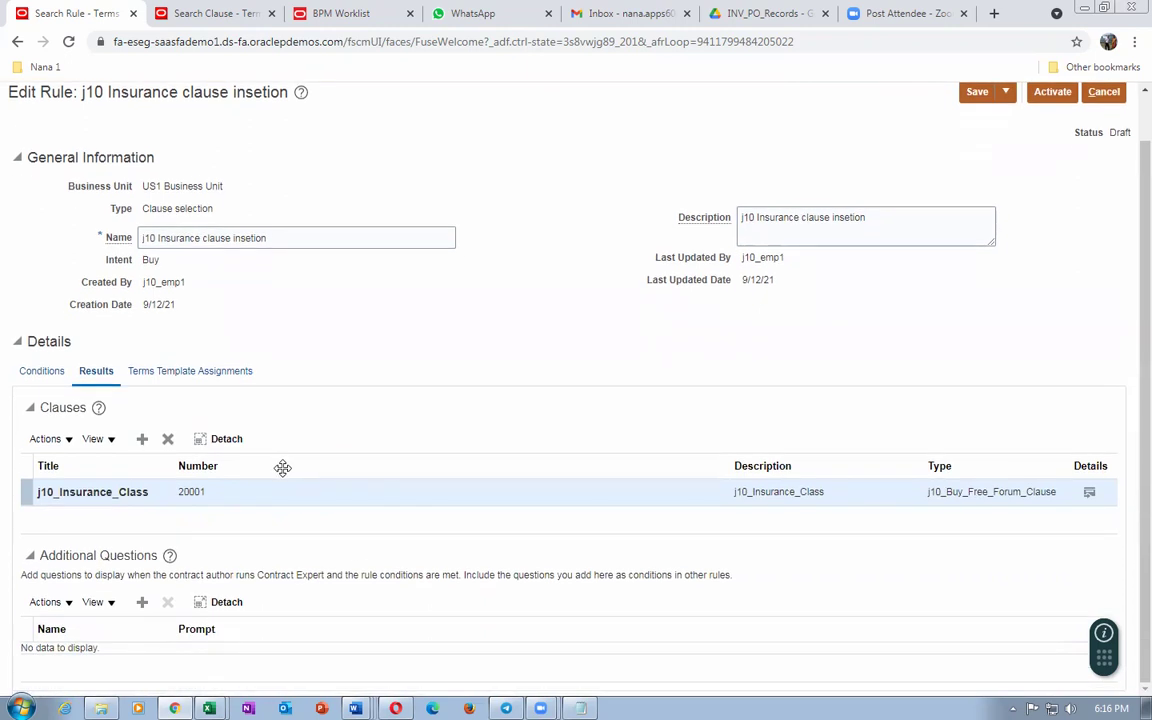
Step: Recheck the j10 Insurance clause rule's template assignments and send the rule for activation
left_click(230, 377)
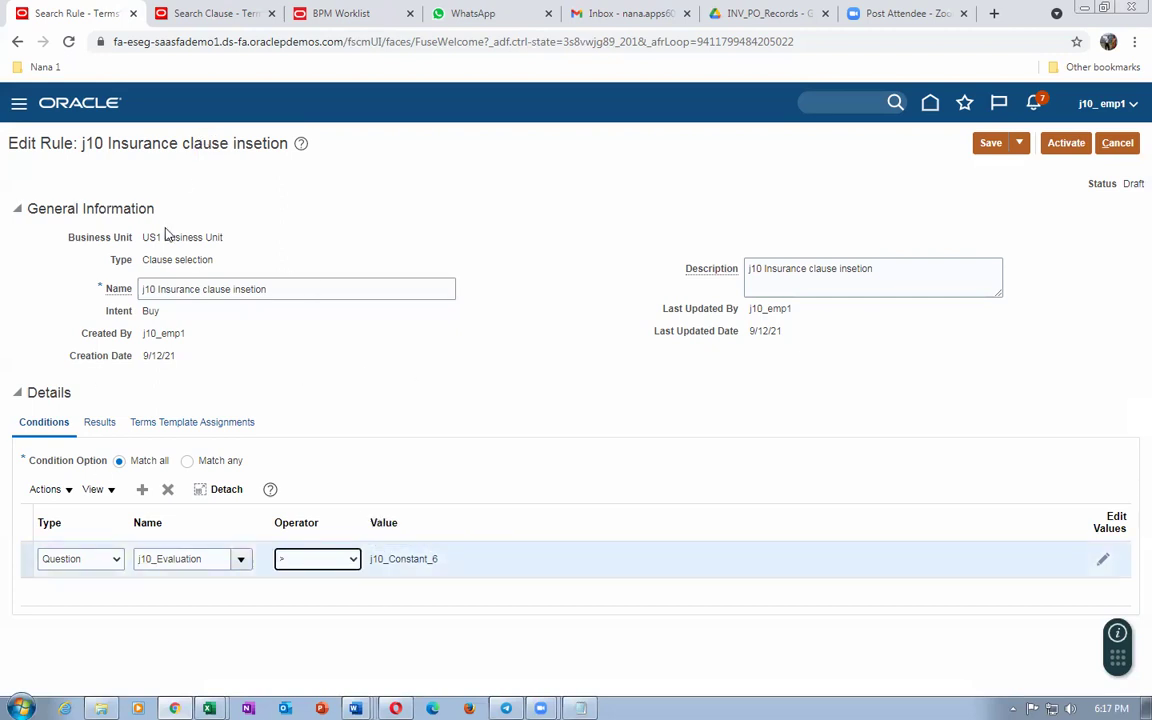
left_click(1068, 145)
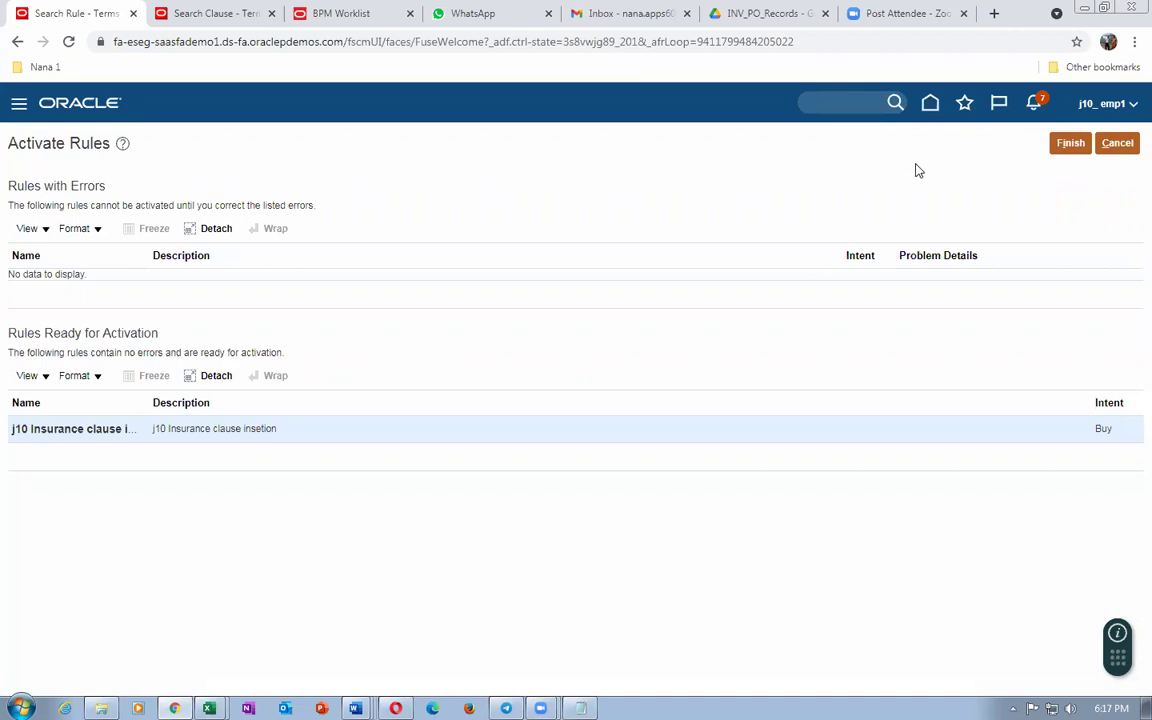
Step: Finish activating the j10 Insurance clause insetion rule, returning to the Terms Library
left_click(1072, 145)
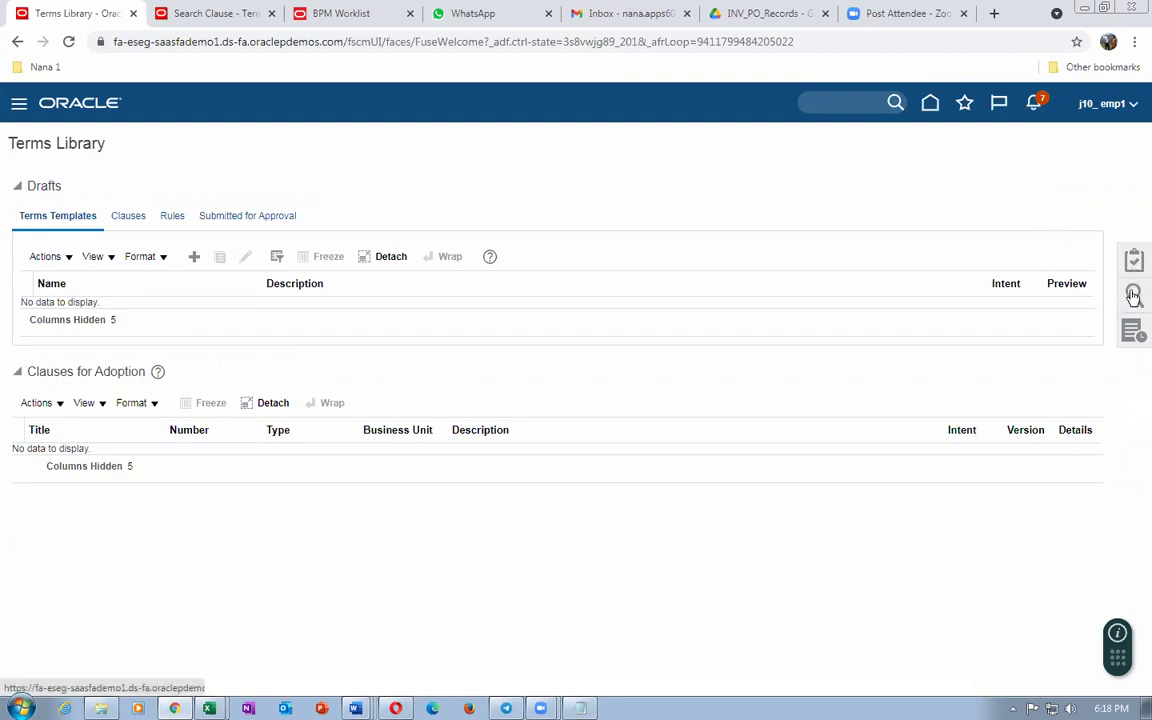
Step: Search the Terms Library for Terms Templates named j10 and open the approved j10 template
left_click(1133, 296)
left_click(1047, 162)
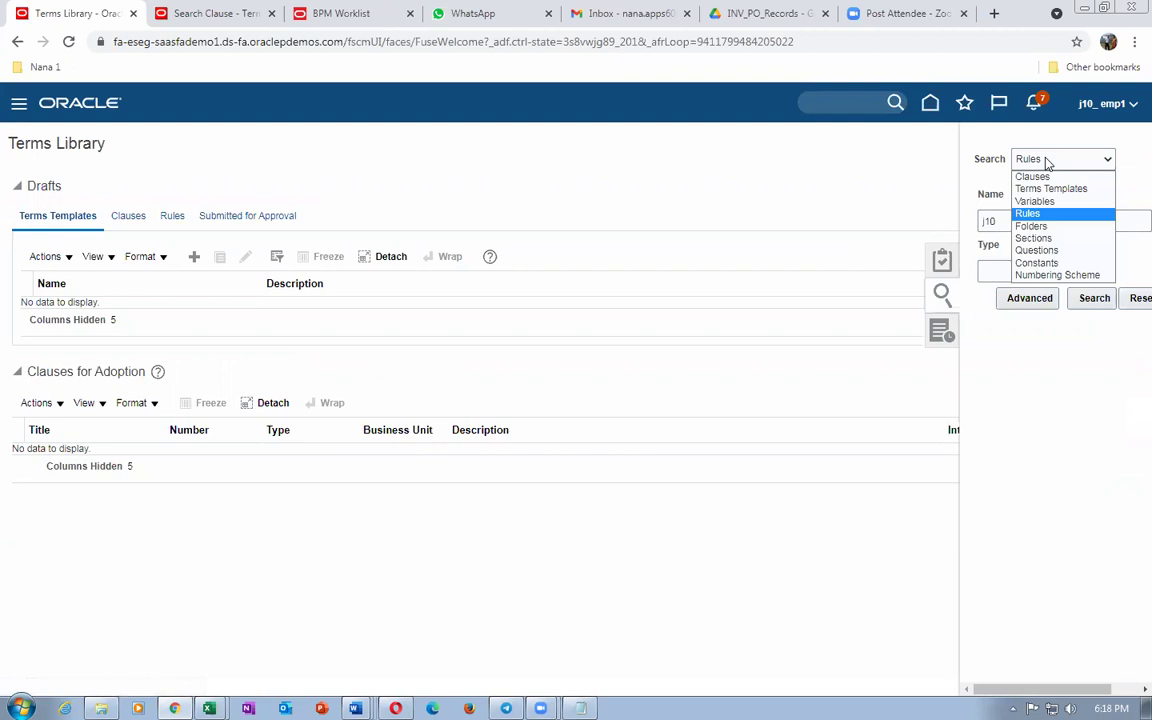
left_click(1058, 189)
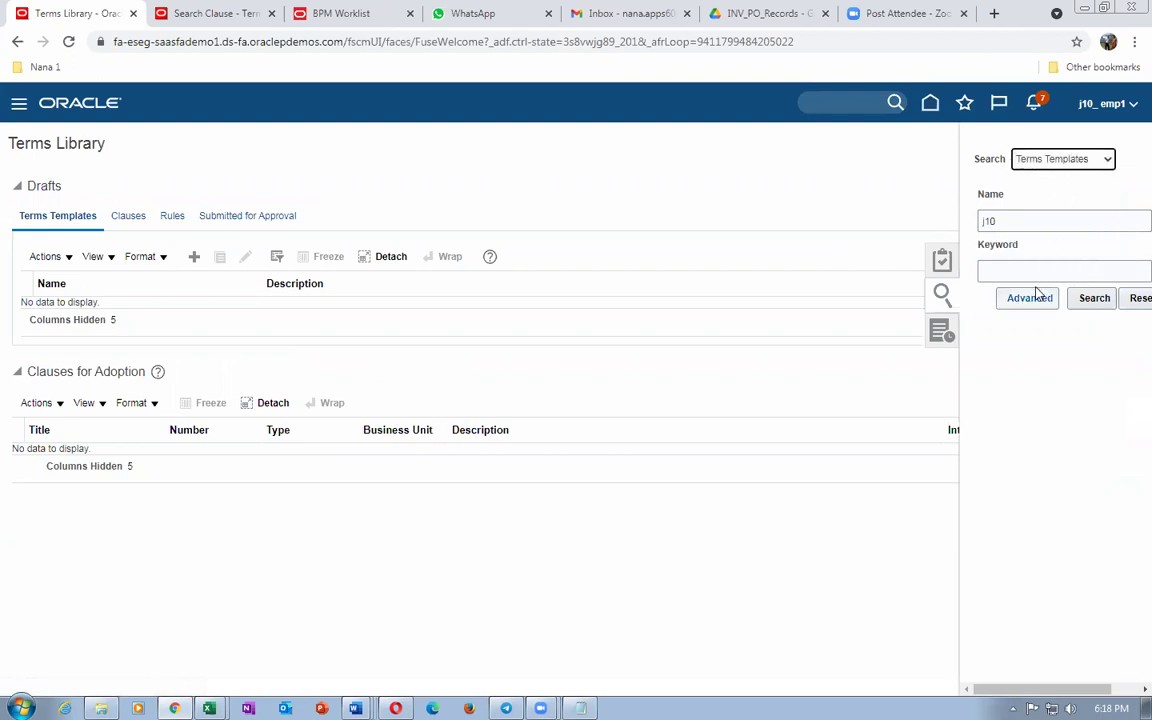
left_click(1095, 298)
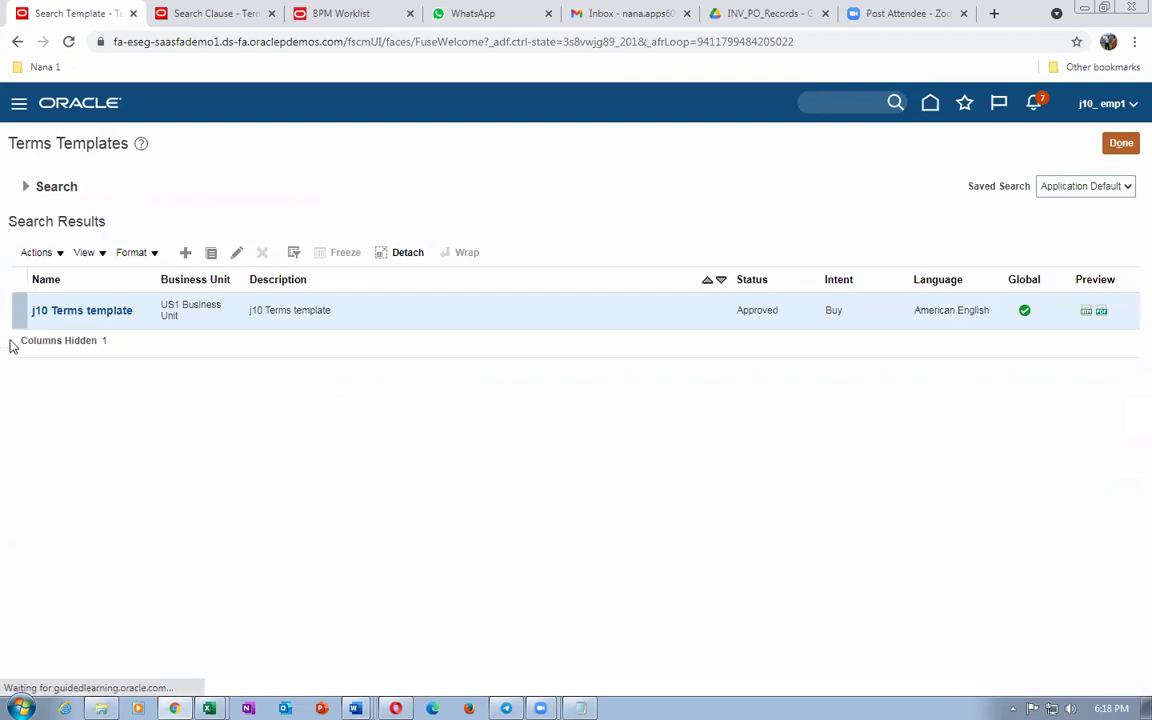
left_click(60, 310)
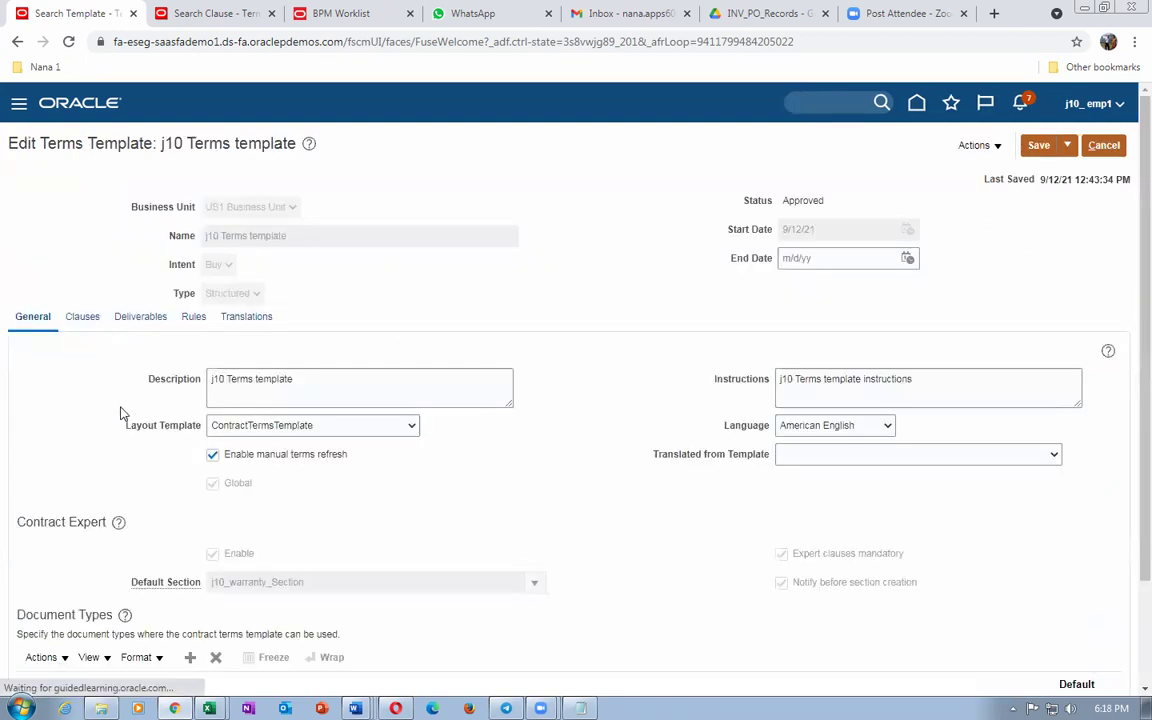
Step: Review the j10 template's document types, its clauses under j10_warranty_Section, and deliverable j10_Deliverable
scroll(120, 410, "down", 2)
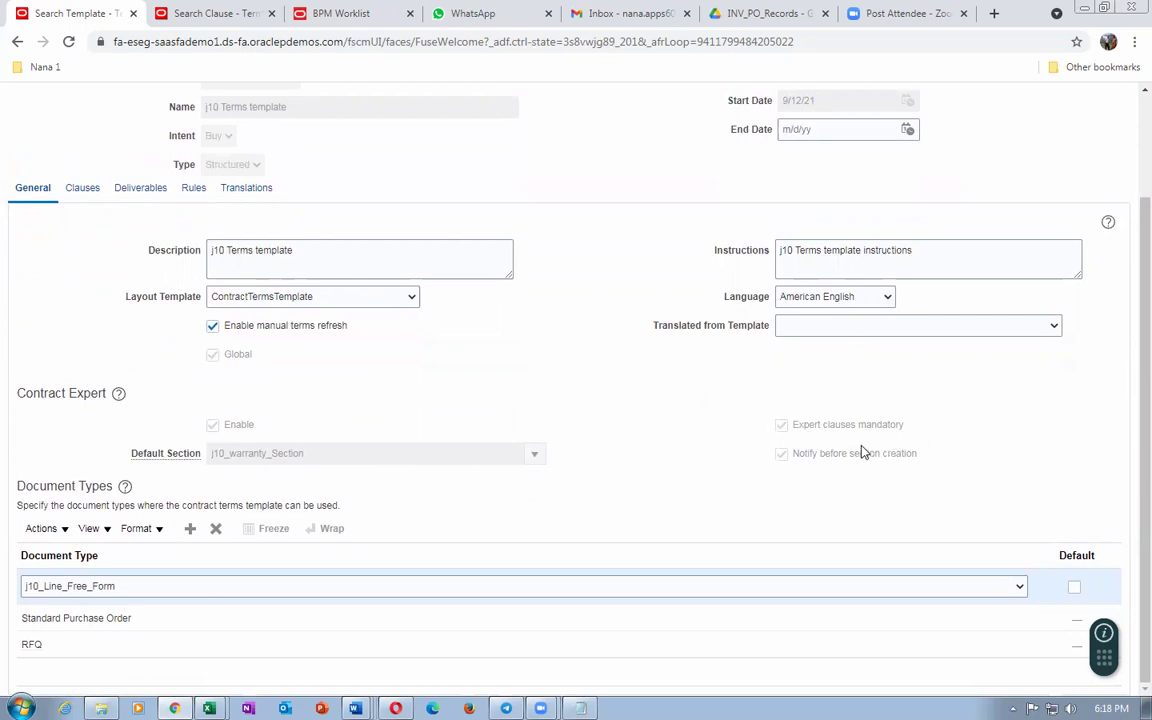
scroll(330, 435, "up", 2)
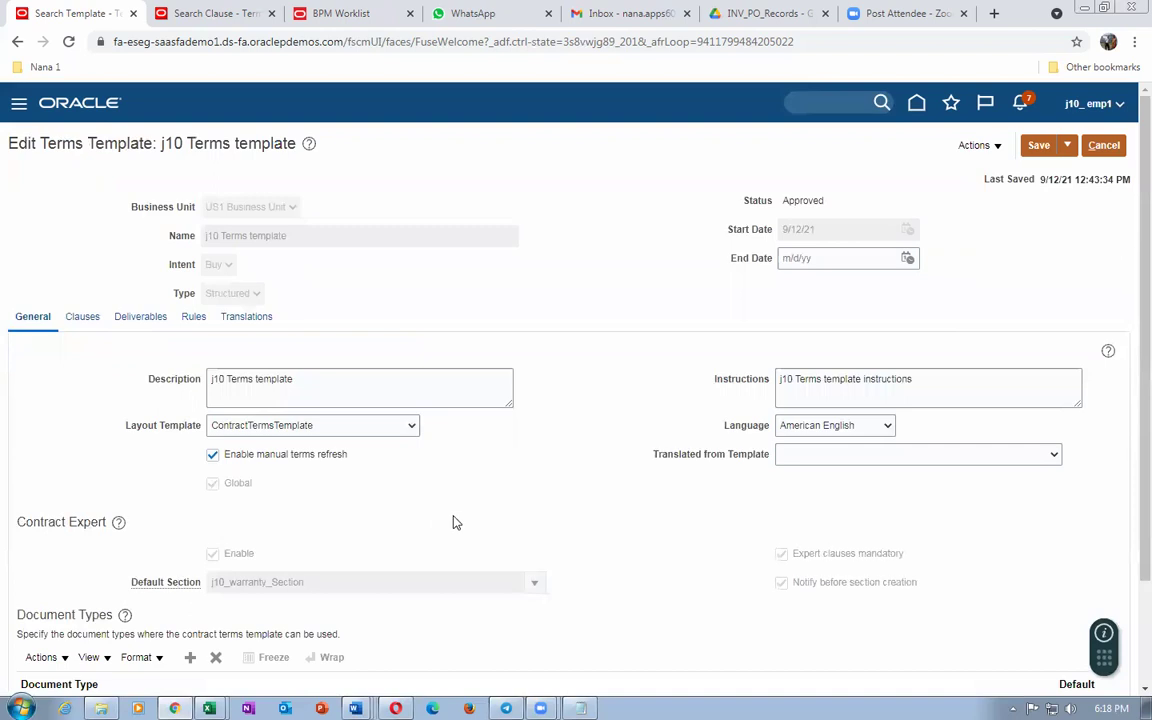
scroll(453, 522, "down", 2)
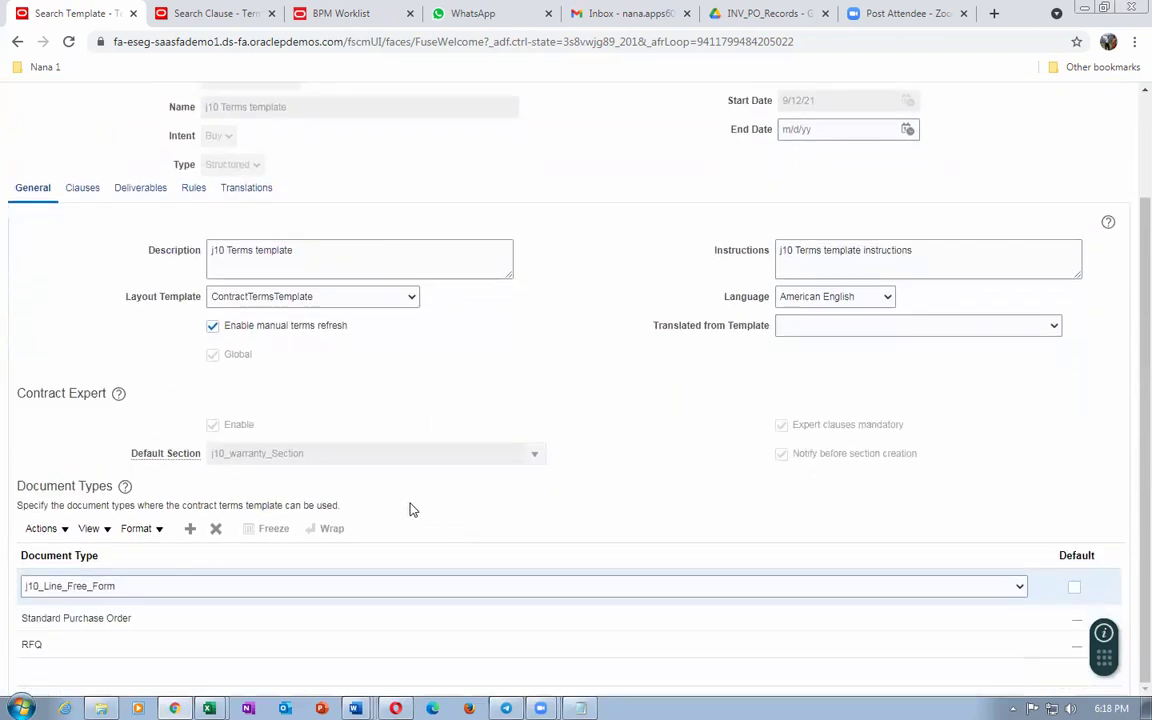
left_click(82, 191)
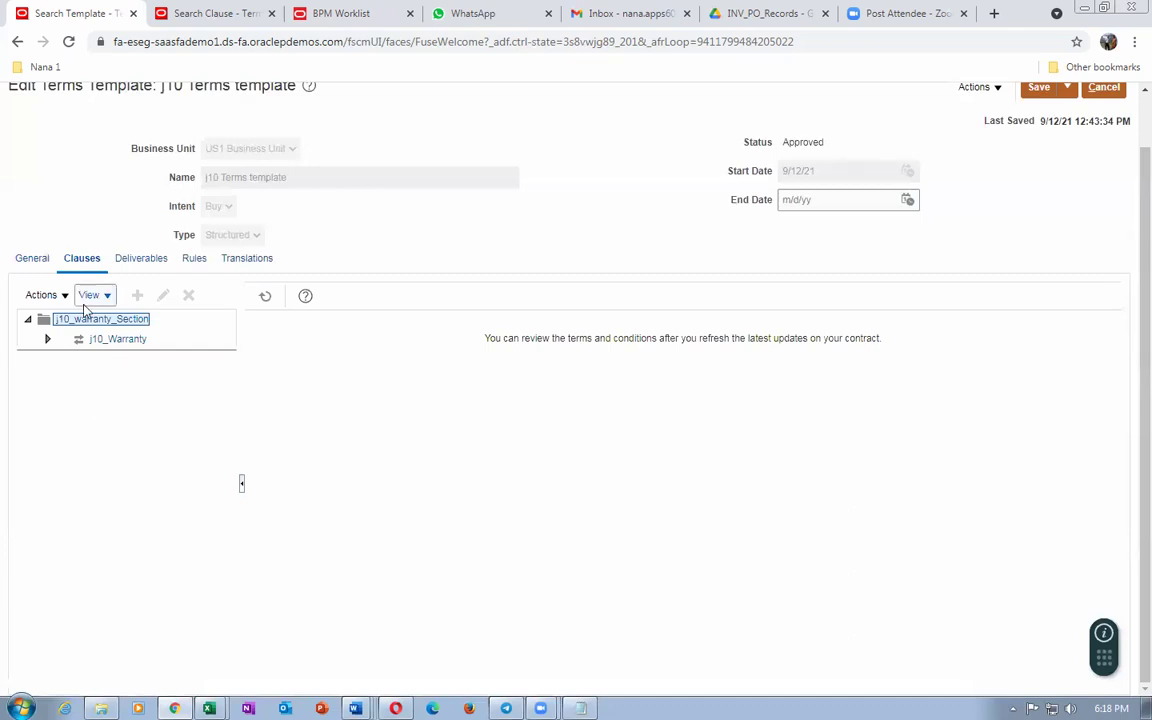
left_click(143, 262)
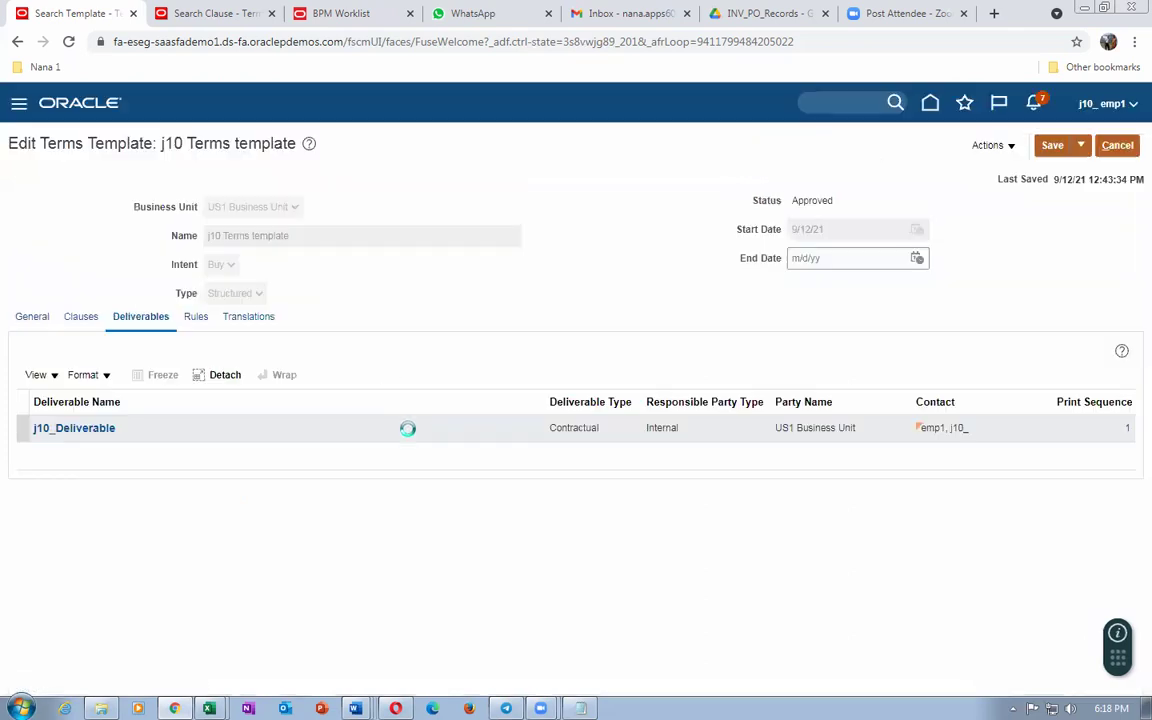
Step: Inspect the Insurance clause rule, then recheck document types j10_Line_Free_Form, Standard Purchase Order and RFQ
left_click(195, 318)
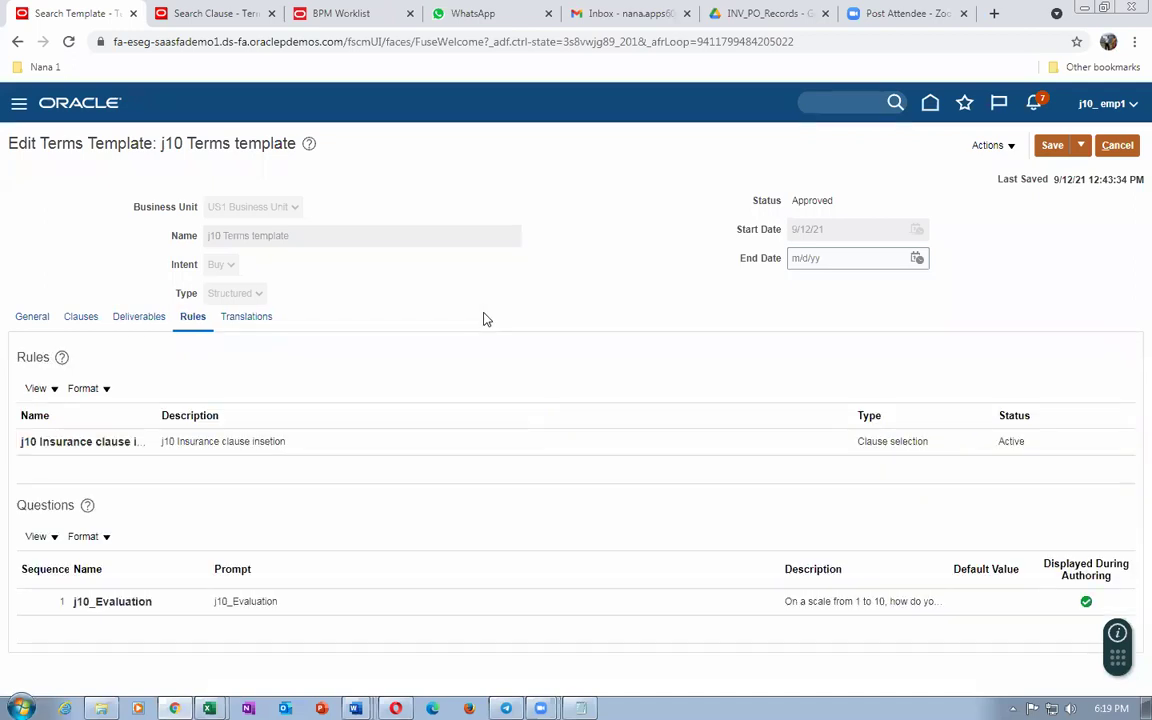
left_click(335, 452)
left_click(34, 318)
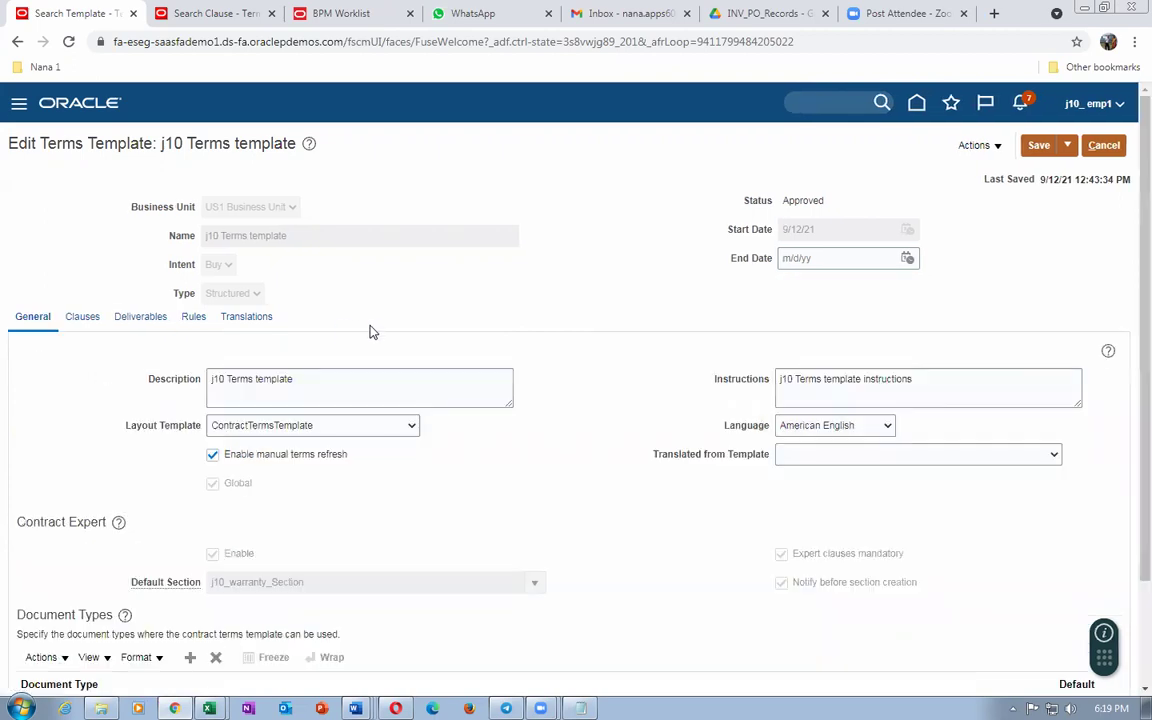
scroll(373, 329, "down", 2)
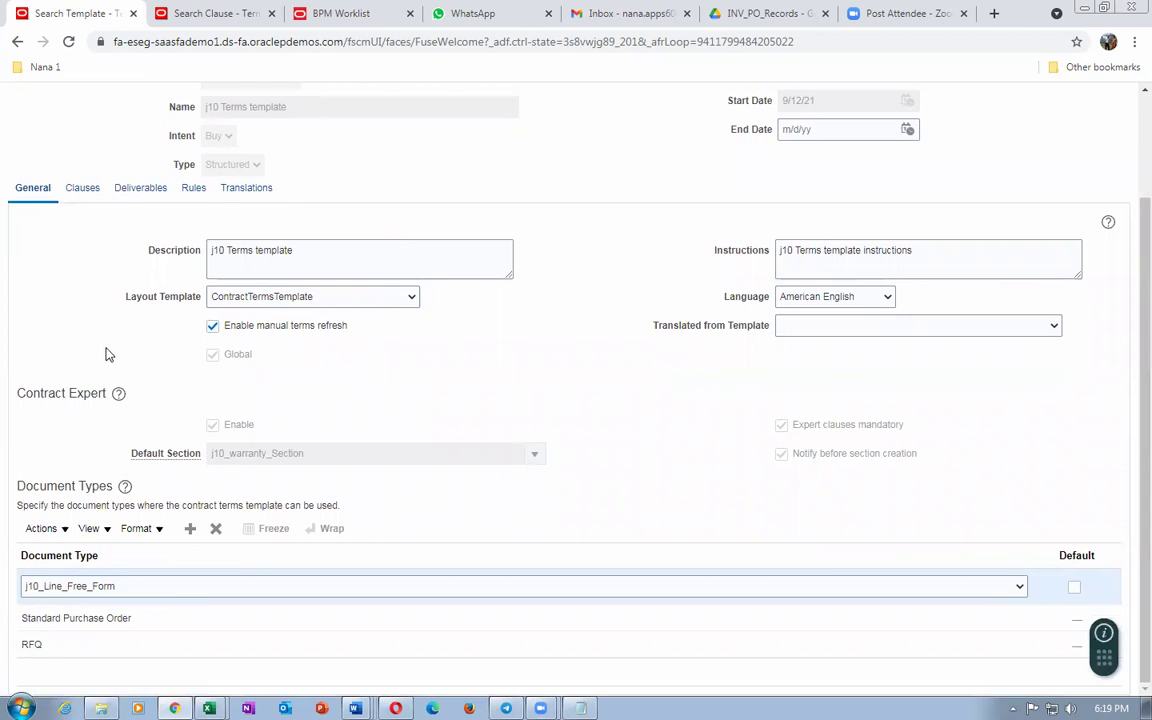
scroll(109, 354, "up", 2)
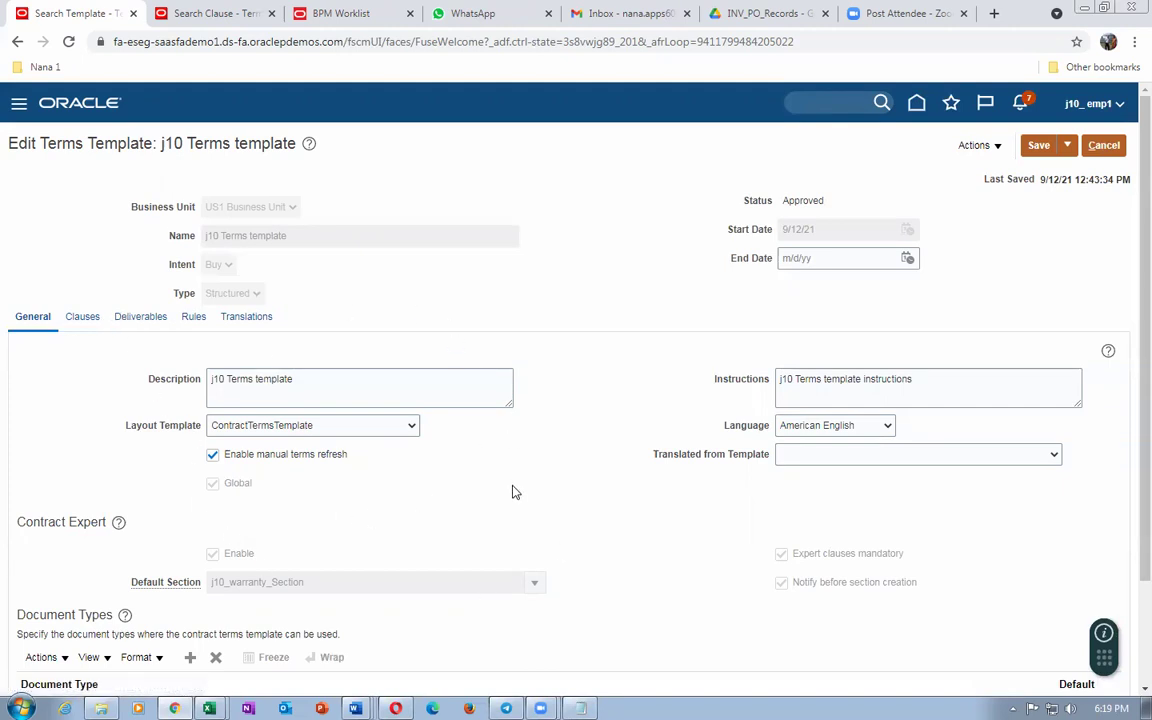
scroll(512, 489, "down", 1)
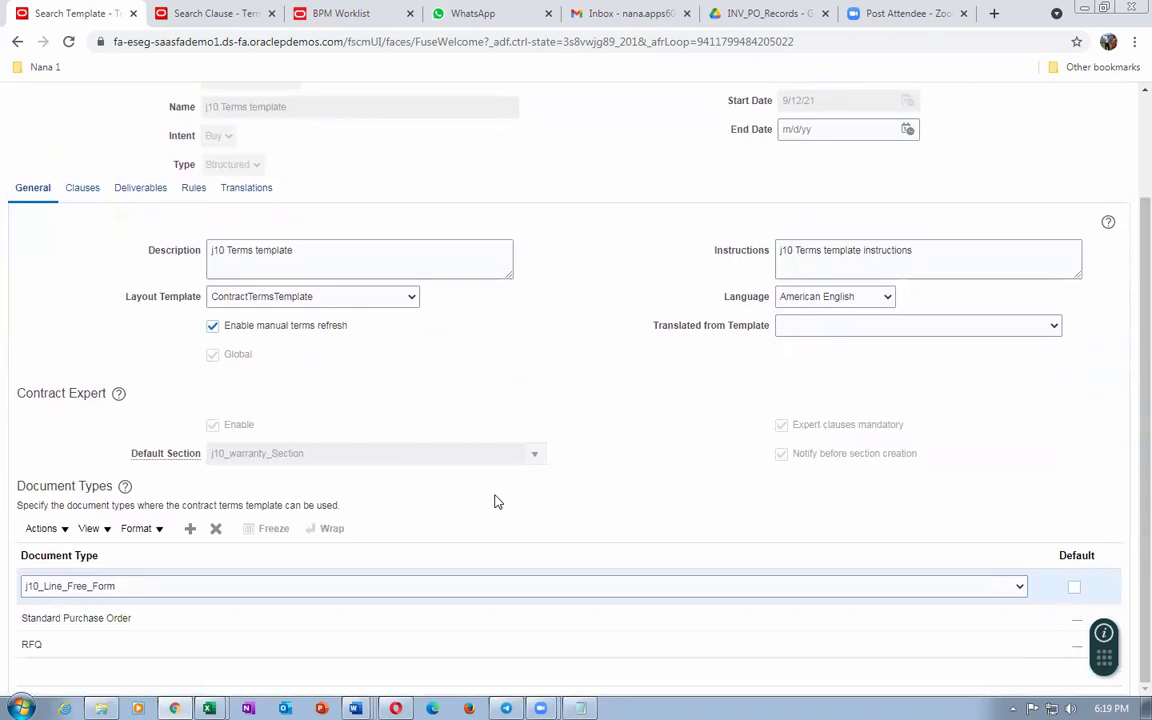
scroll(497, 502, "up", 2)
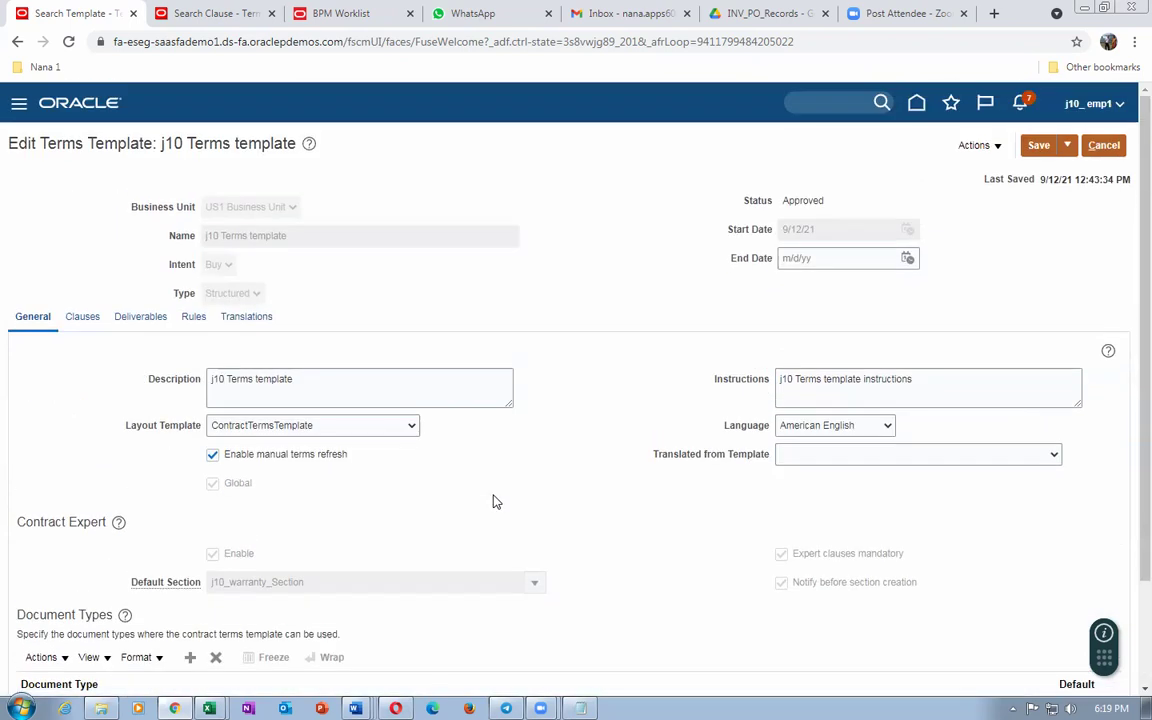
scroll(13, 386, "down", 2)
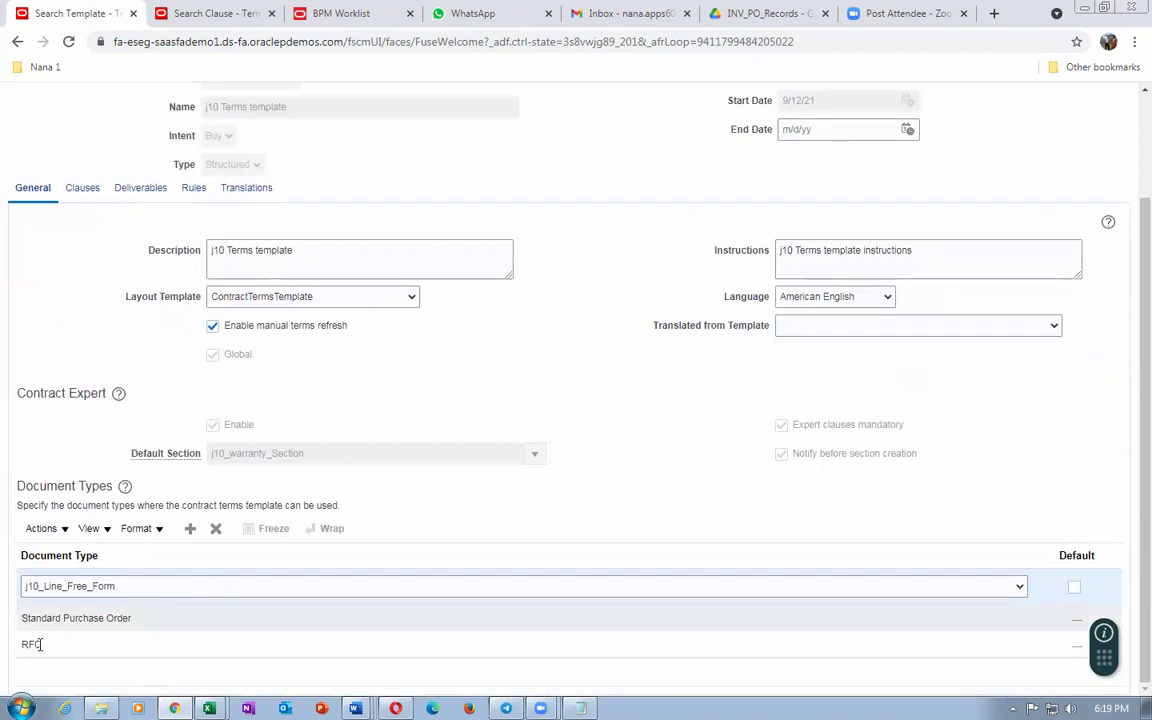
Step: Close the j10_Warranty clause page without saving
left_click(207, 20)
left_click(1126, 213)
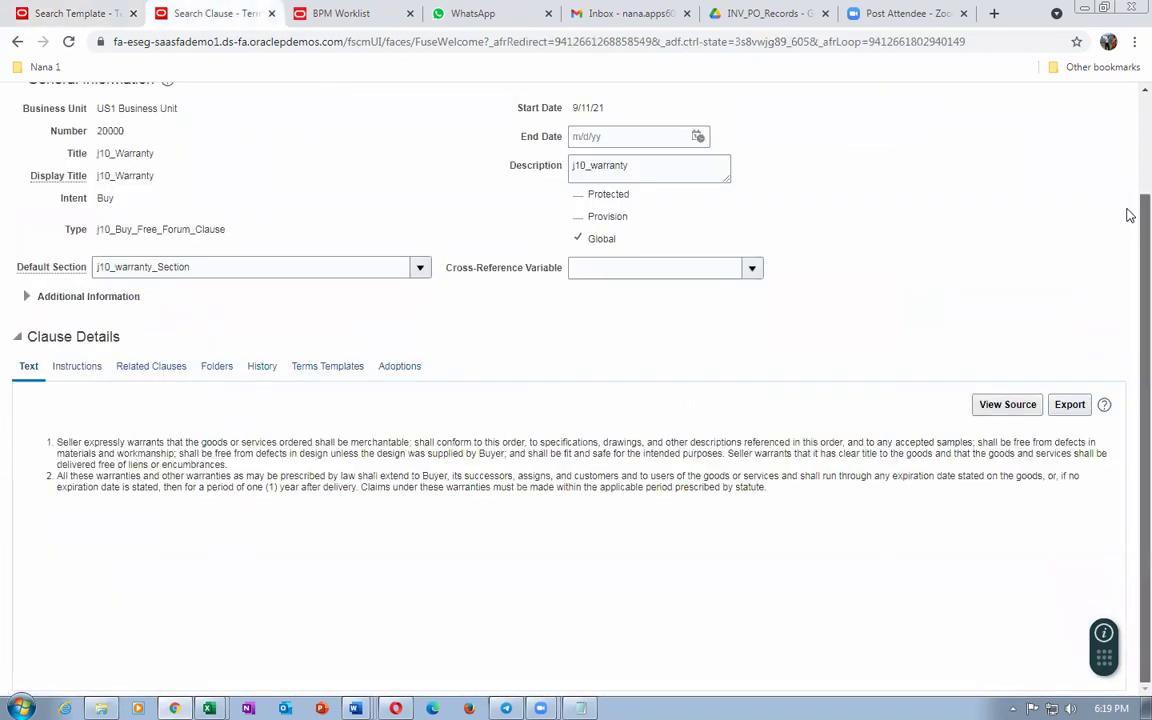
scroll(1126, 213, "up", 2)
left_click(1102, 143)
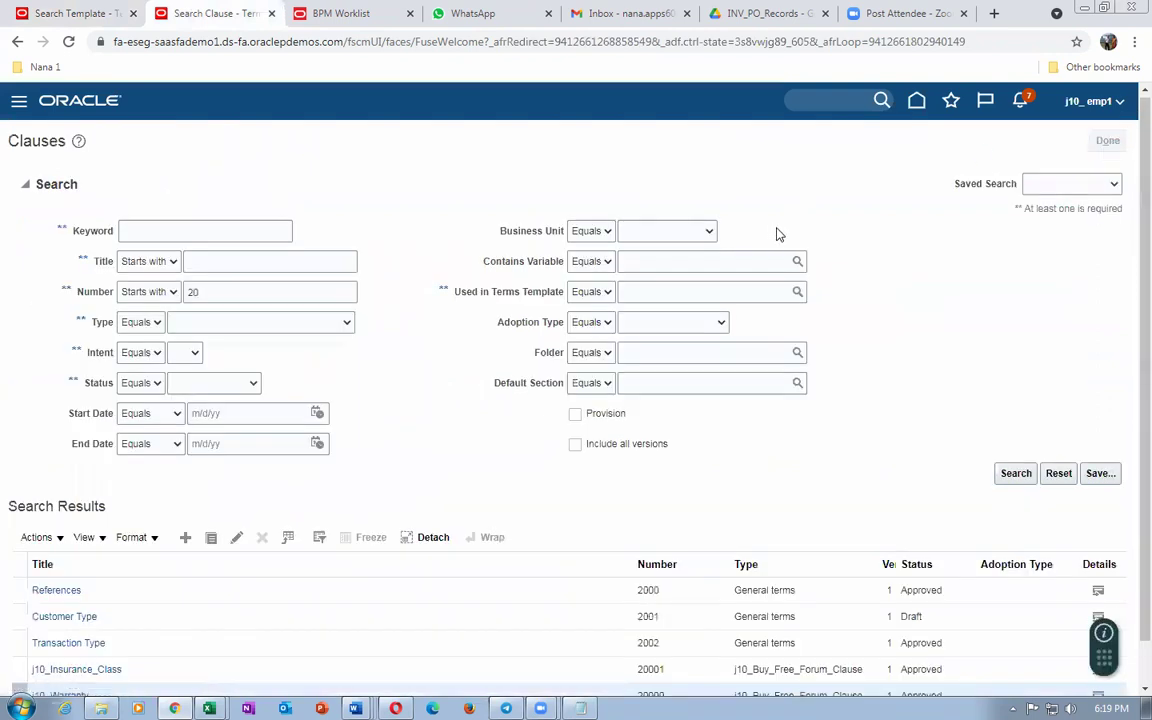
Step: From Home, go to Contract Management's Contracts work area and start a new contract
left_click(929, 106)
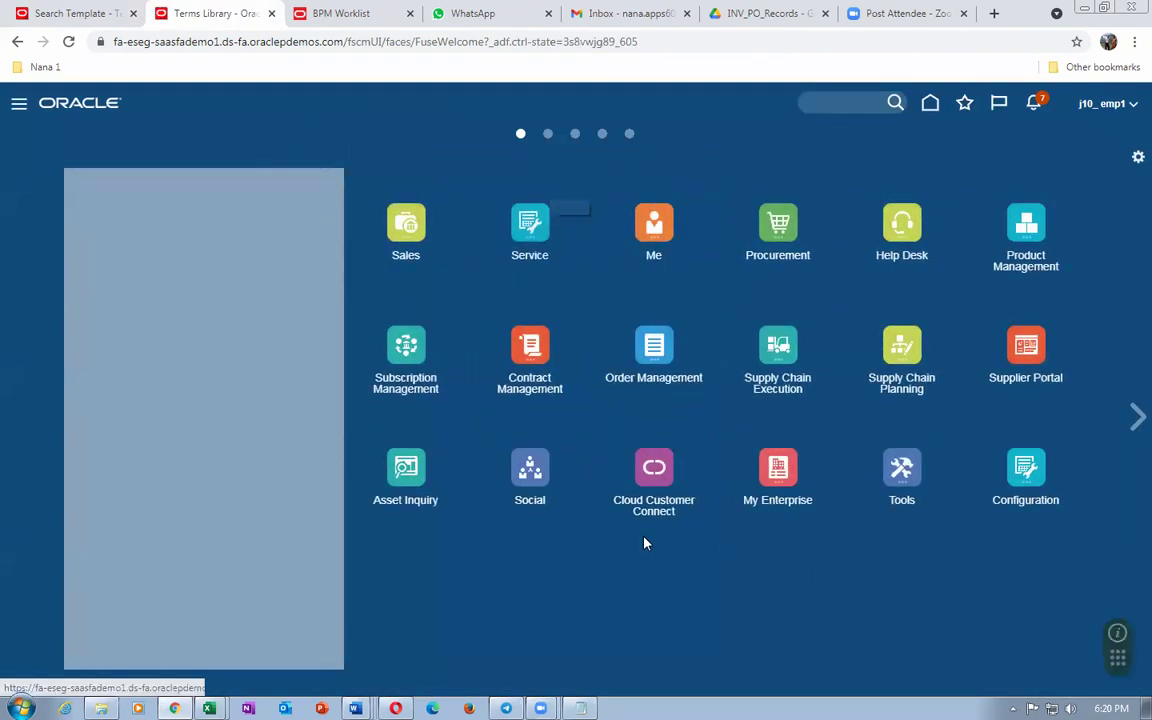
left_click(530, 345)
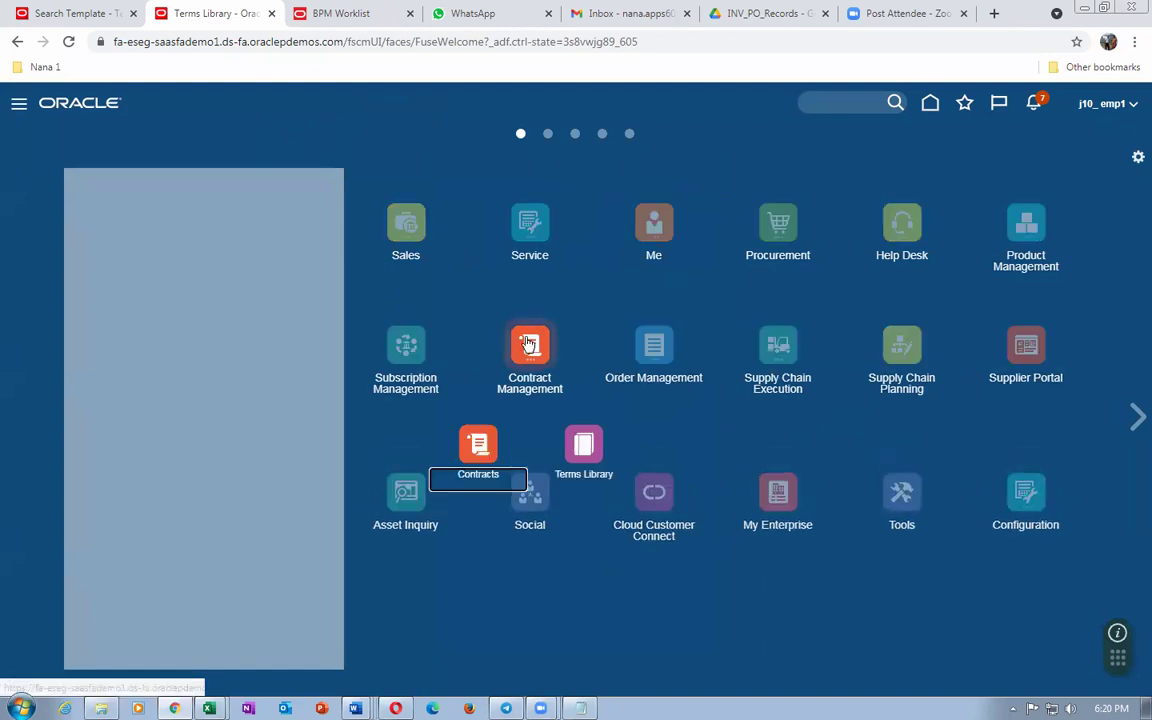
left_click(494, 458)
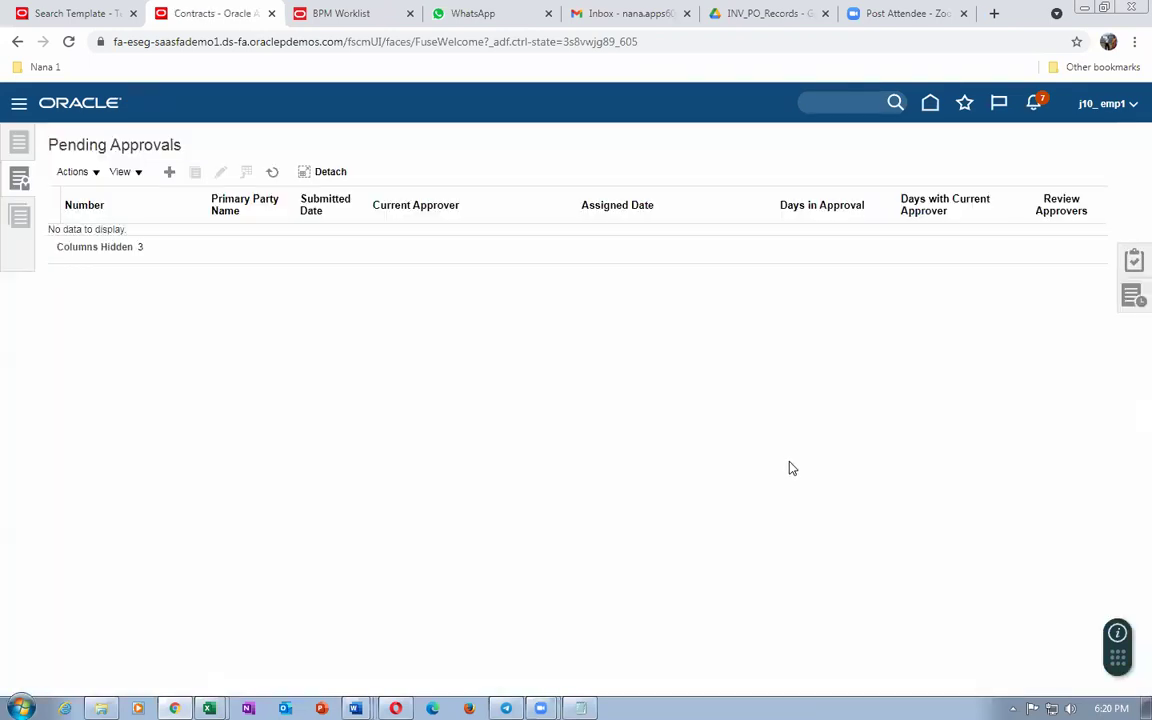
left_click(169, 172)
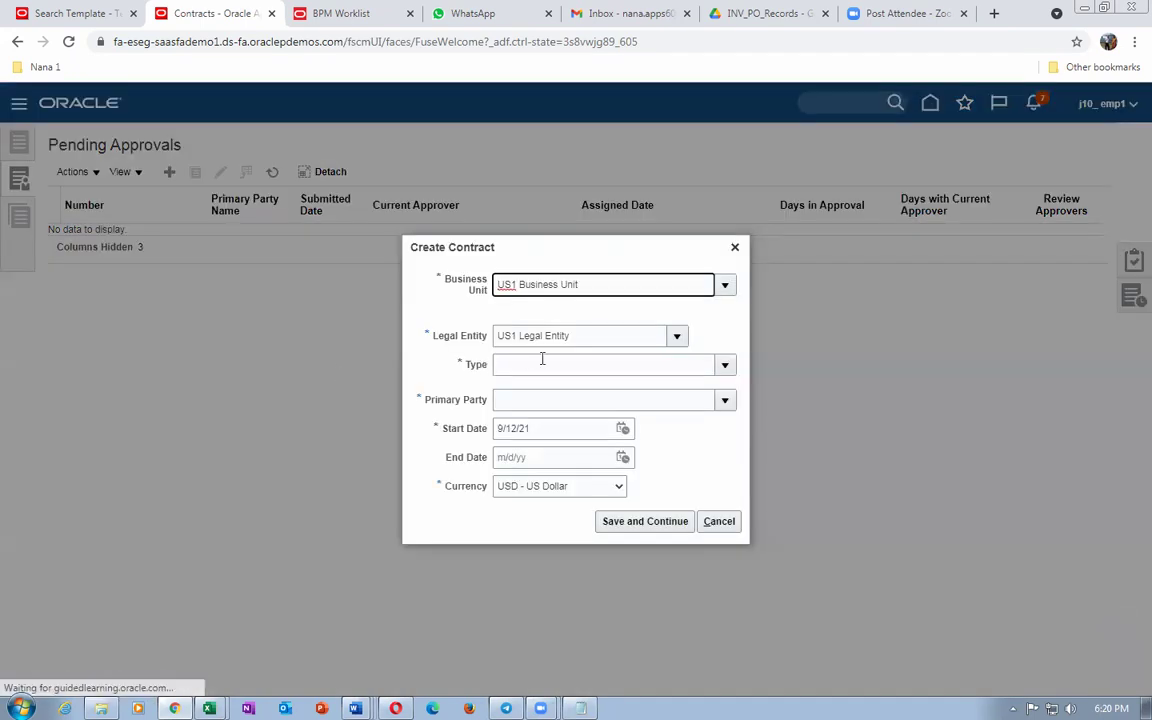
Step: Set the new contract's type to j10_Line_Free_Form by filtering on j10, then move to the start date
left_click(724, 366)
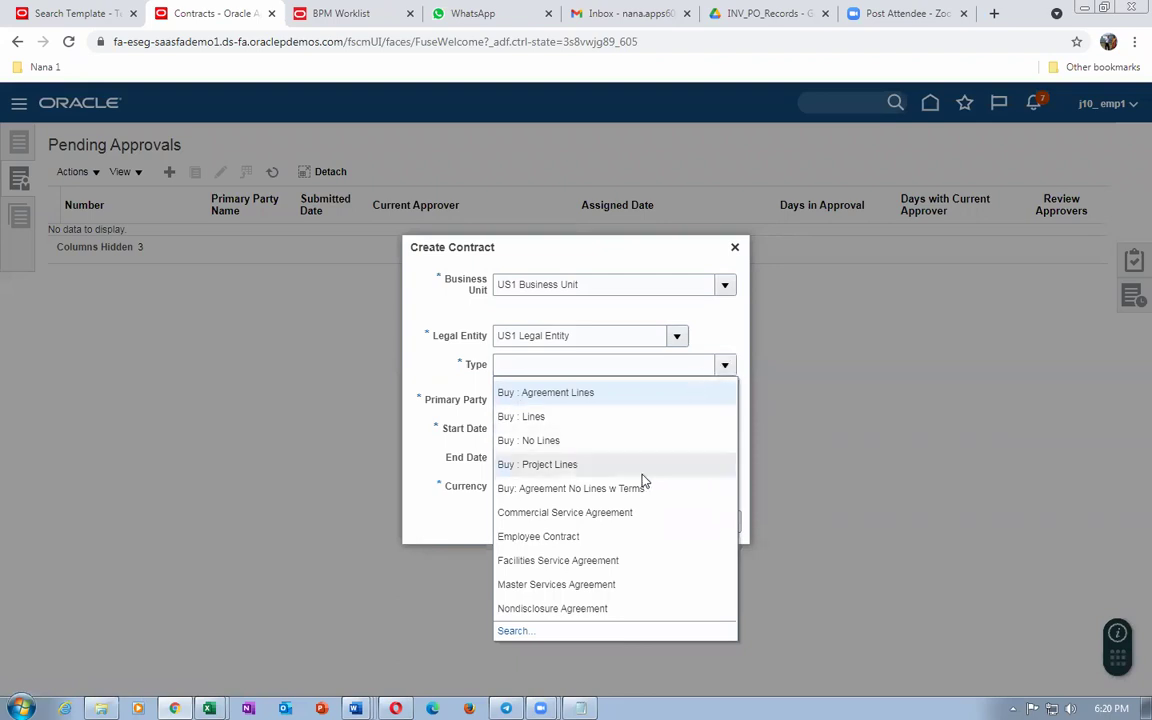
left_click(544, 372)
type("j10")
key("Tab")
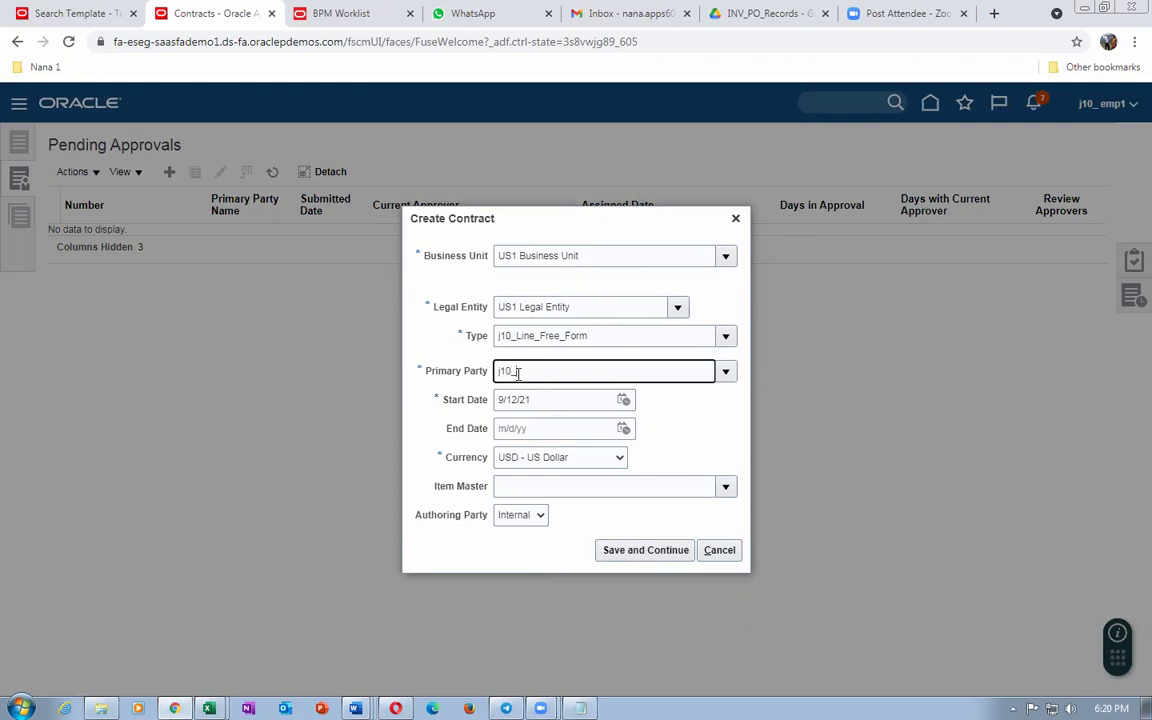
left_click(586, 399)
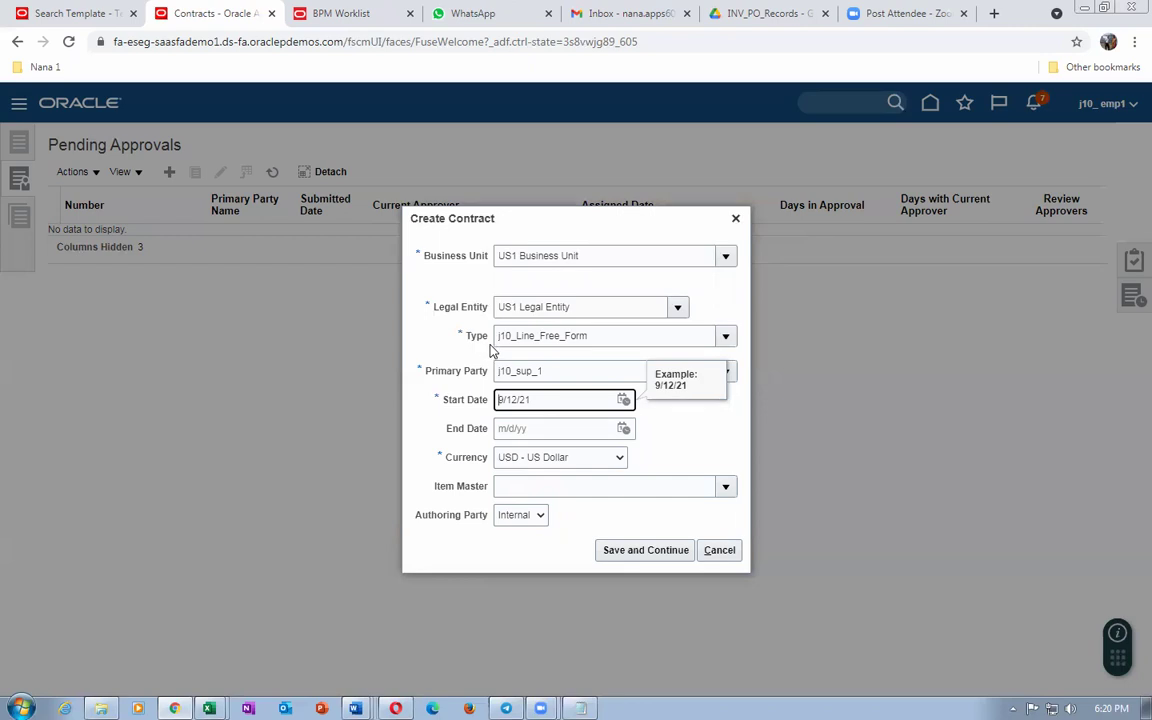
left_click(62, 16)
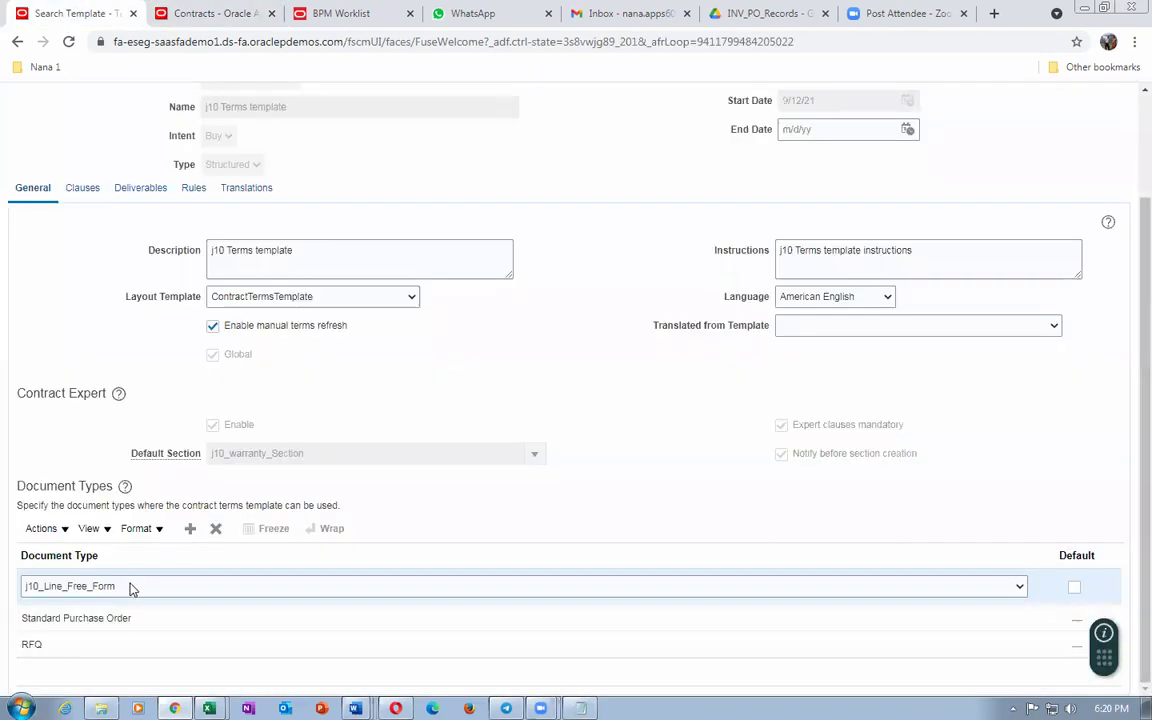
Step: Confirm the j10 template's rules list the active j10 Insurance clause insetion rule and question j10_Evaluation
scroll(95, 330, "up", 2)
left_click_drag(43, 140, 205, 141)
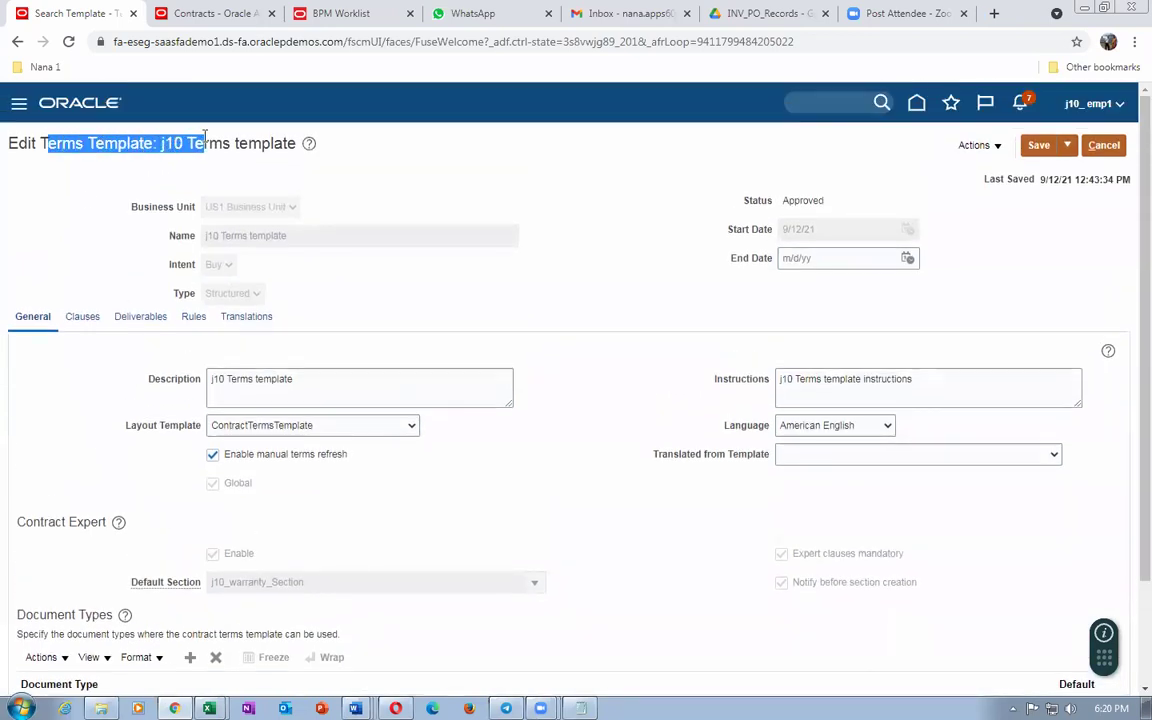
left_click(86, 320)
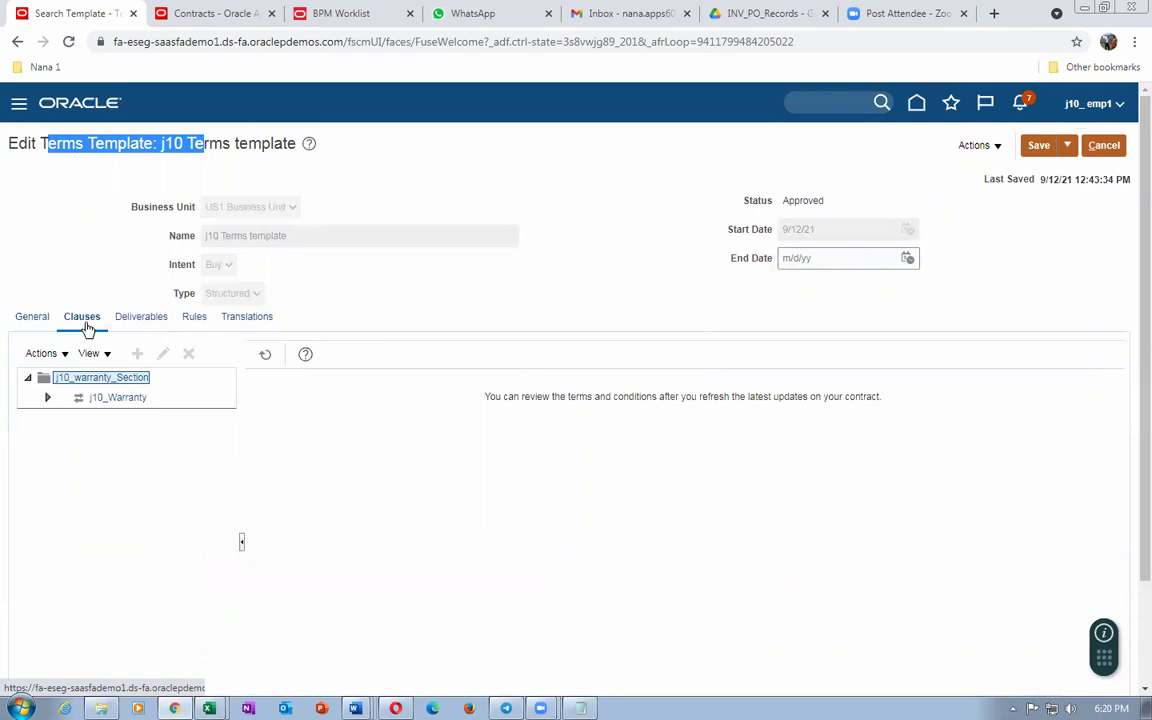
left_click(190, 318)
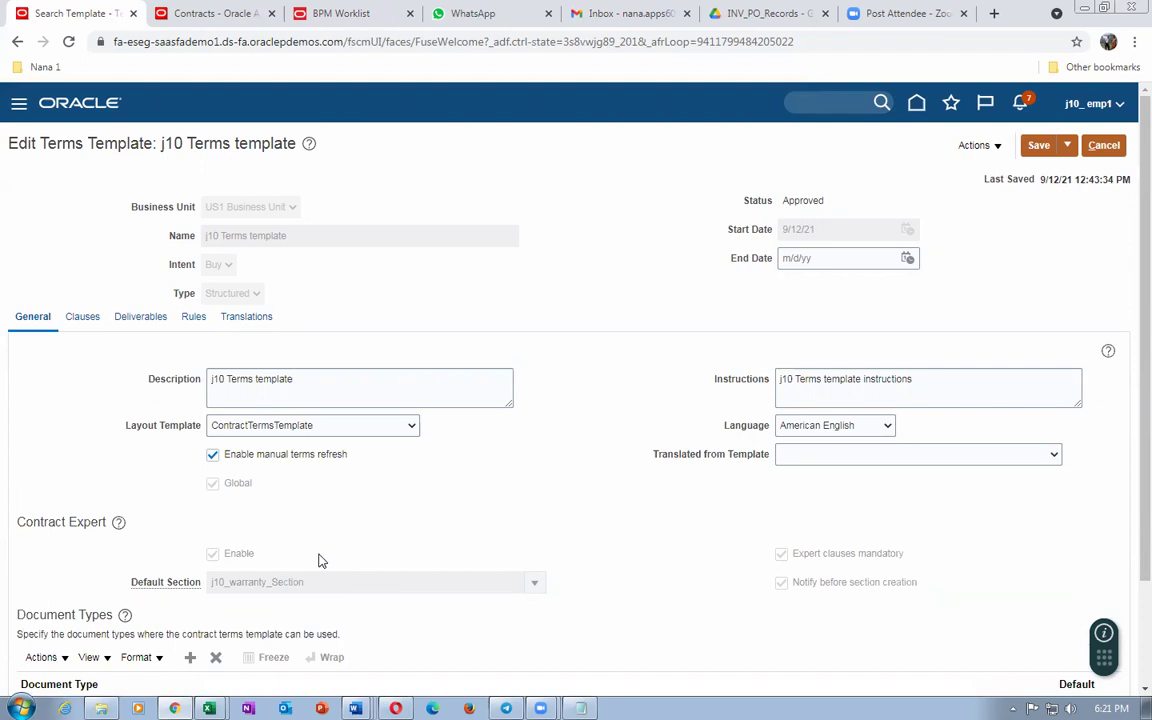
scroll(319, 561, "down", 3)
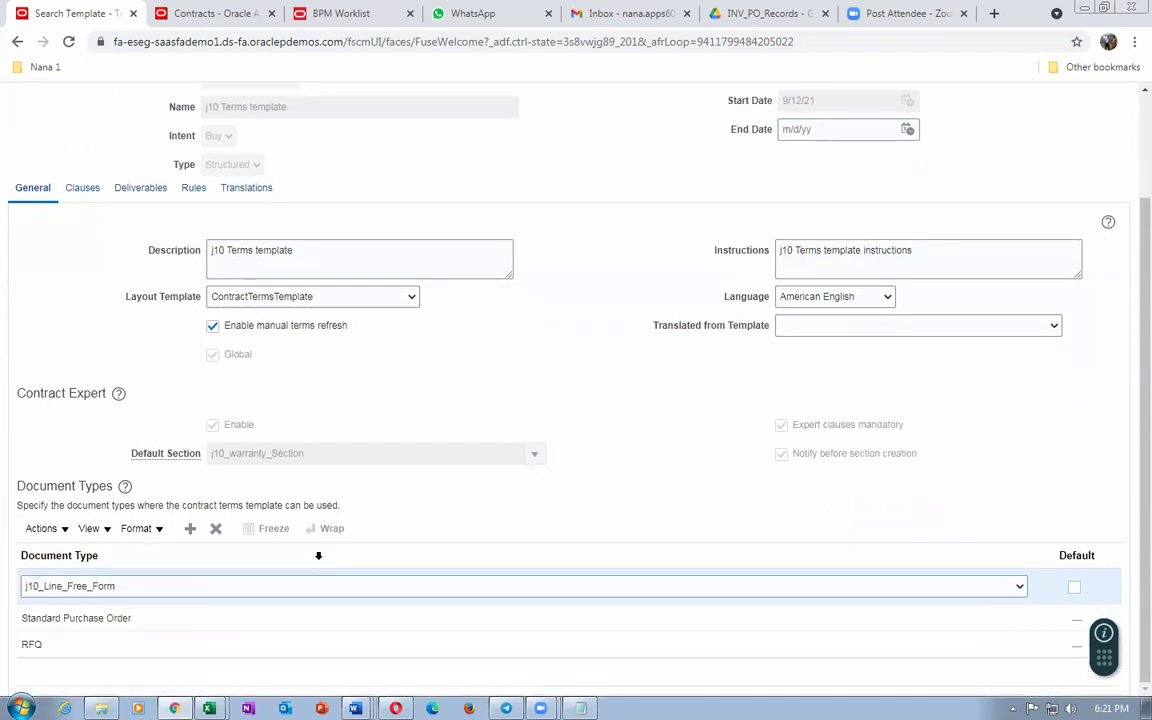
scroll(321, 557, "up", 3)
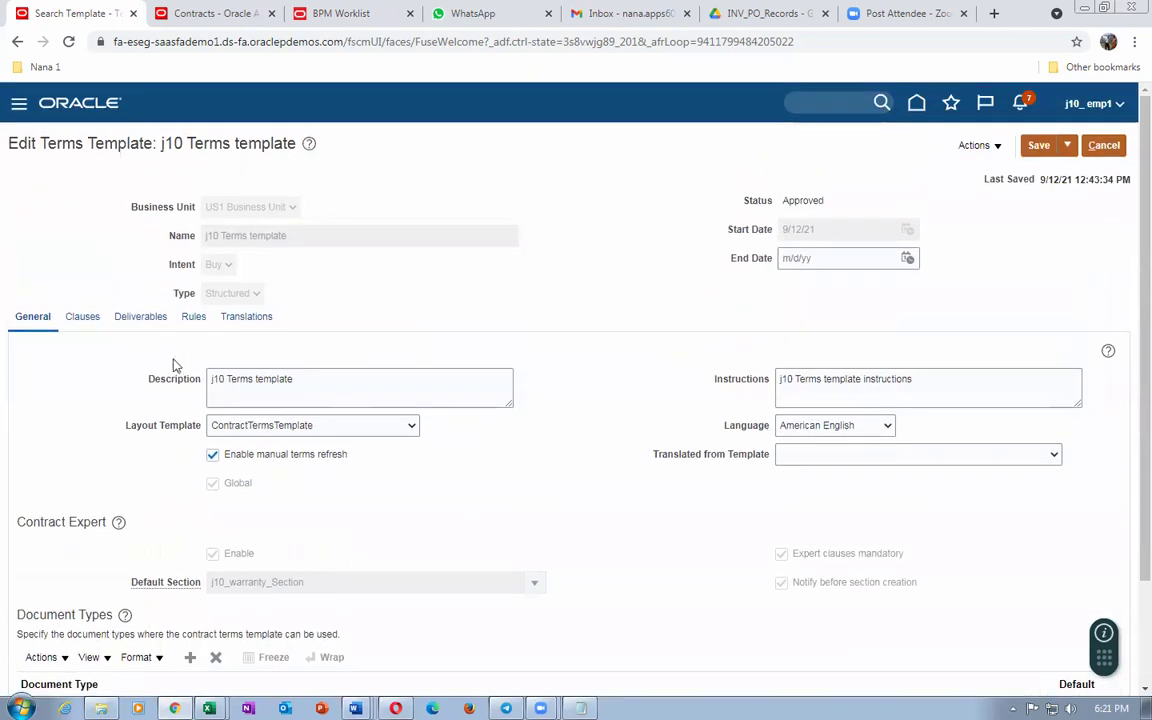
left_click(195, 318)
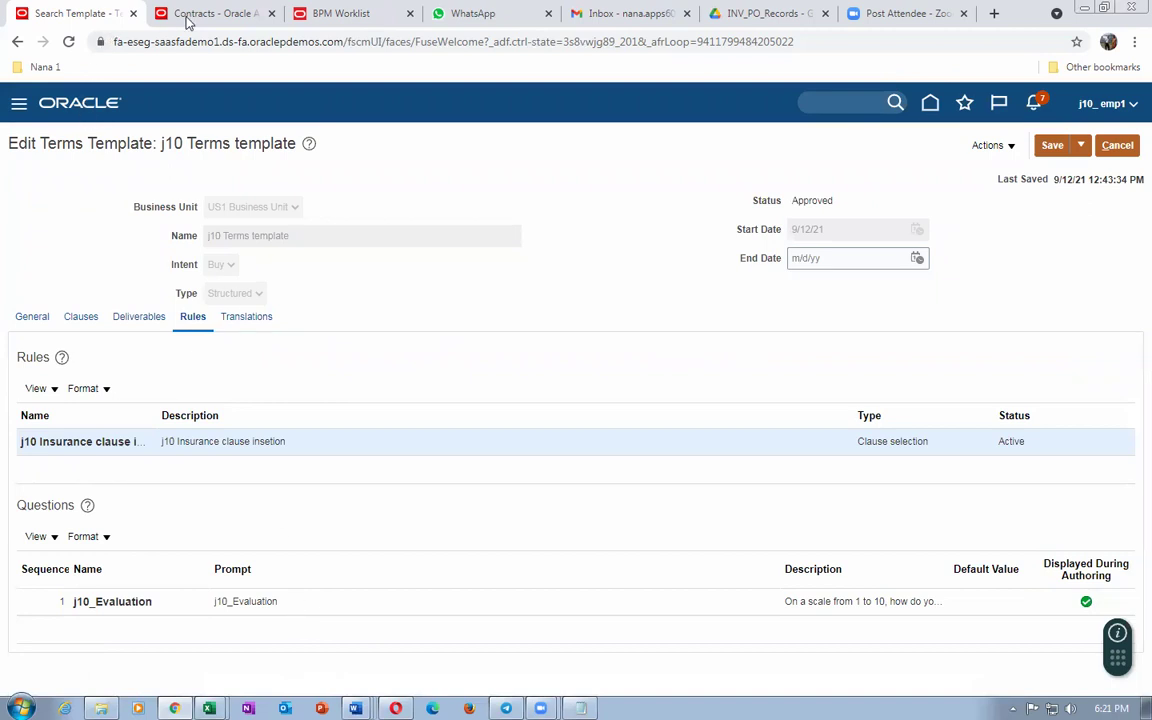
left_click(222, 13)
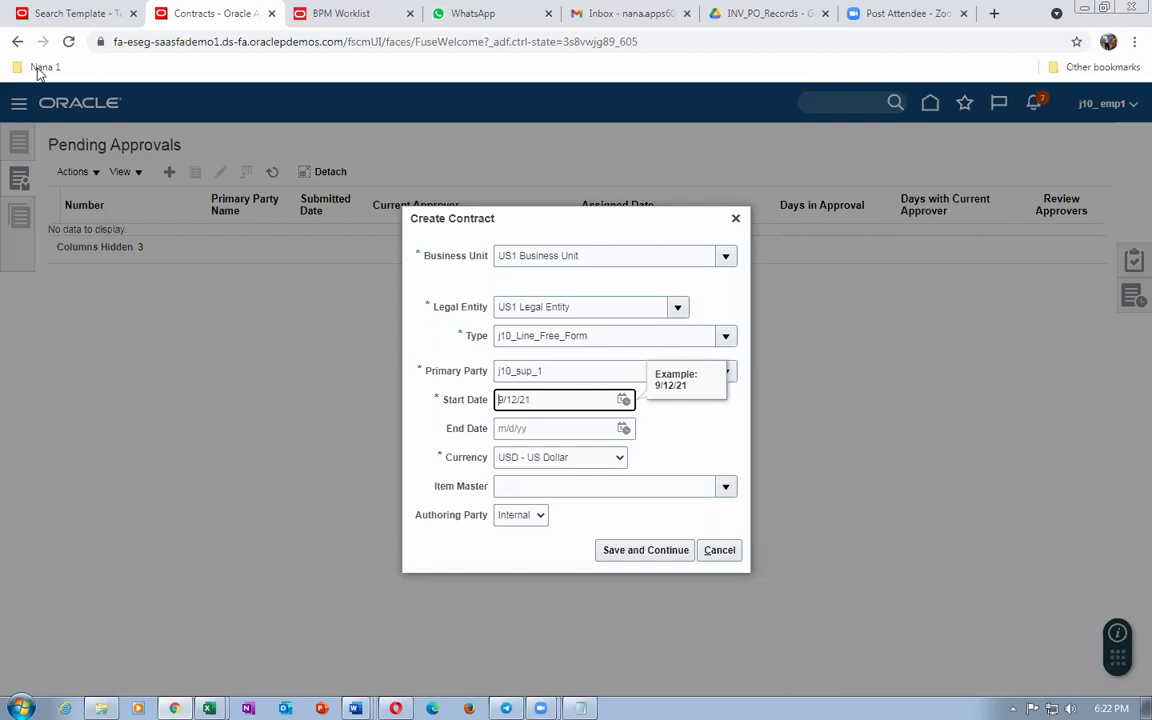
left_click(66, 15)
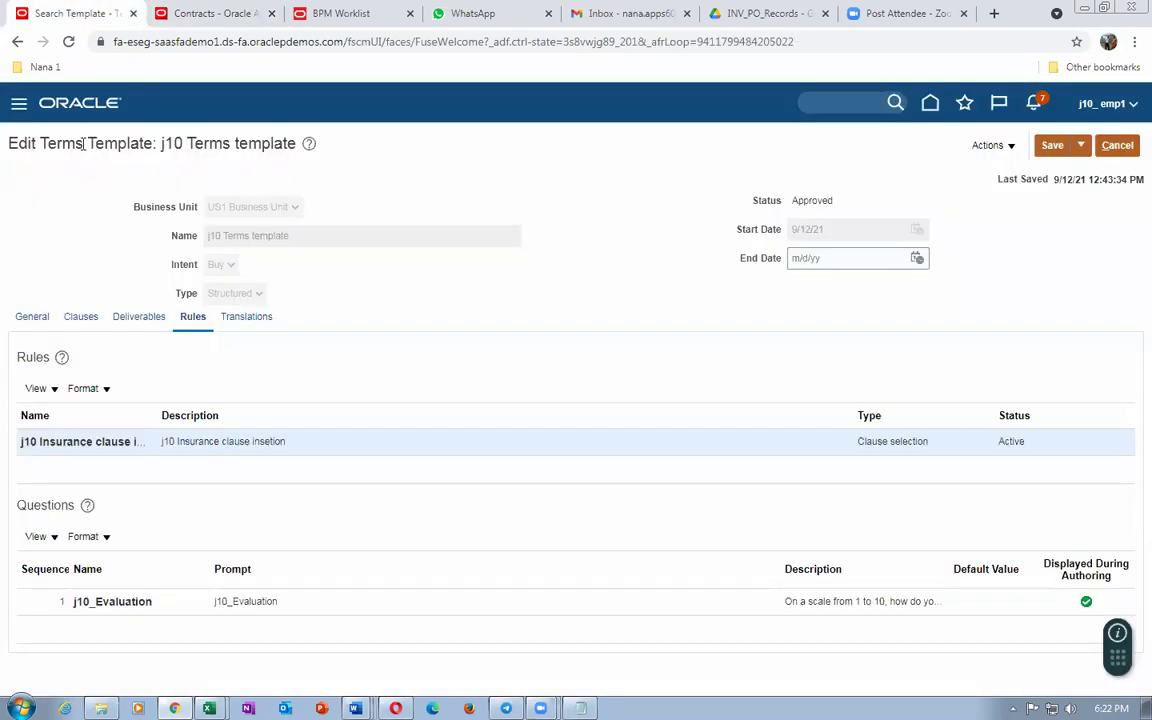
left_click_drag(84, 143, 184, 143)
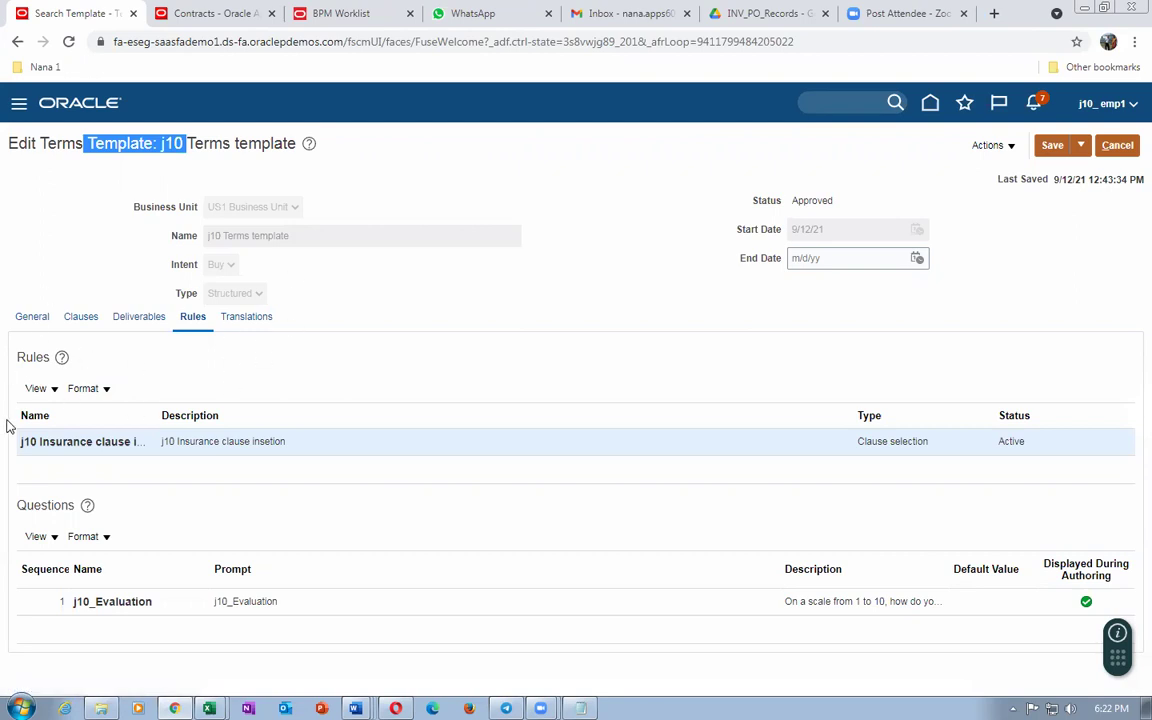
left_click(49, 260)
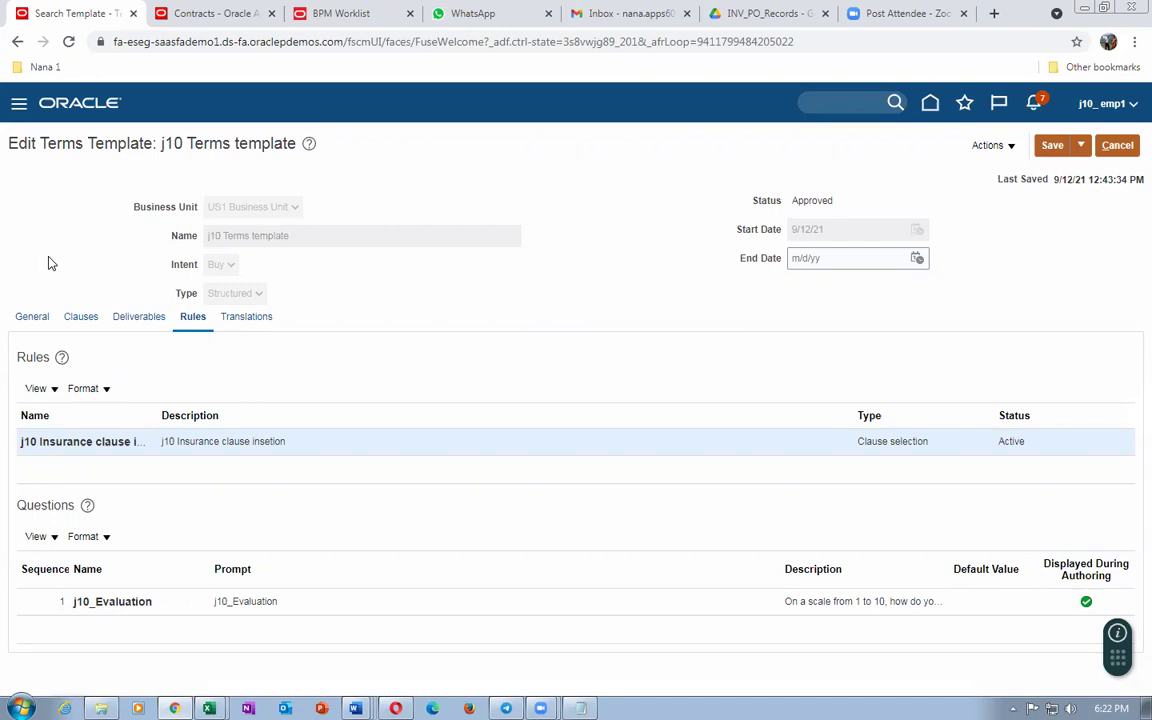
left_click(30, 320)
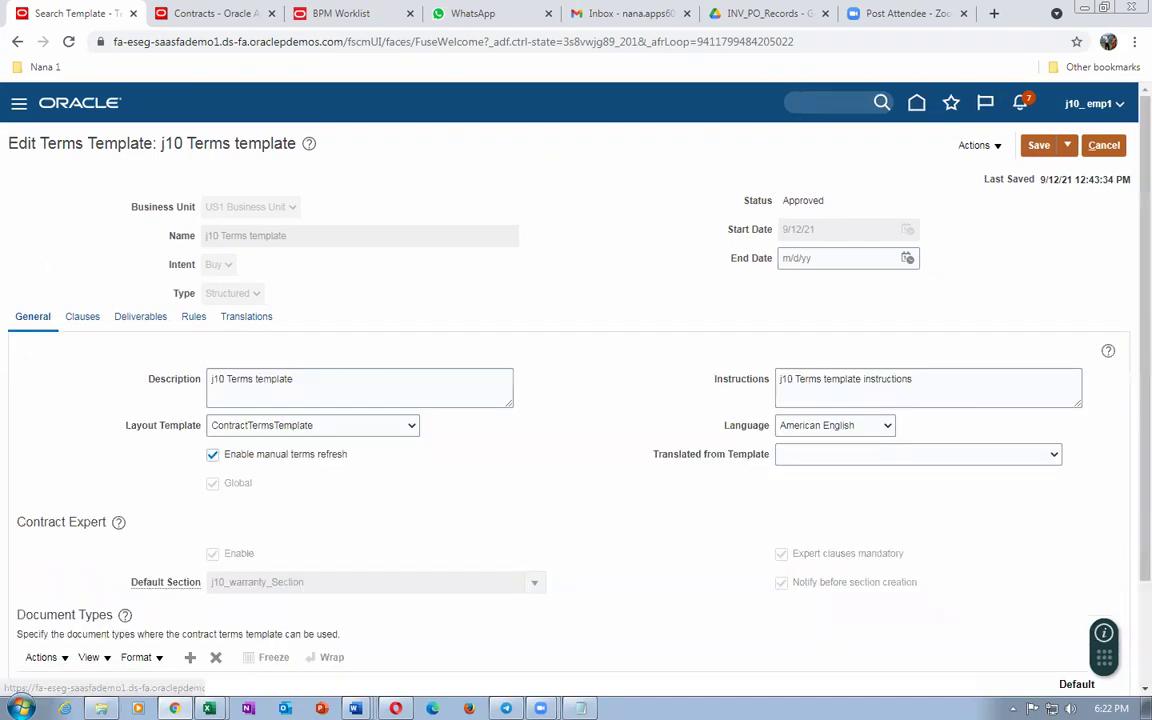
scroll(206, 599, "down", 3)
left_click(28, 596)
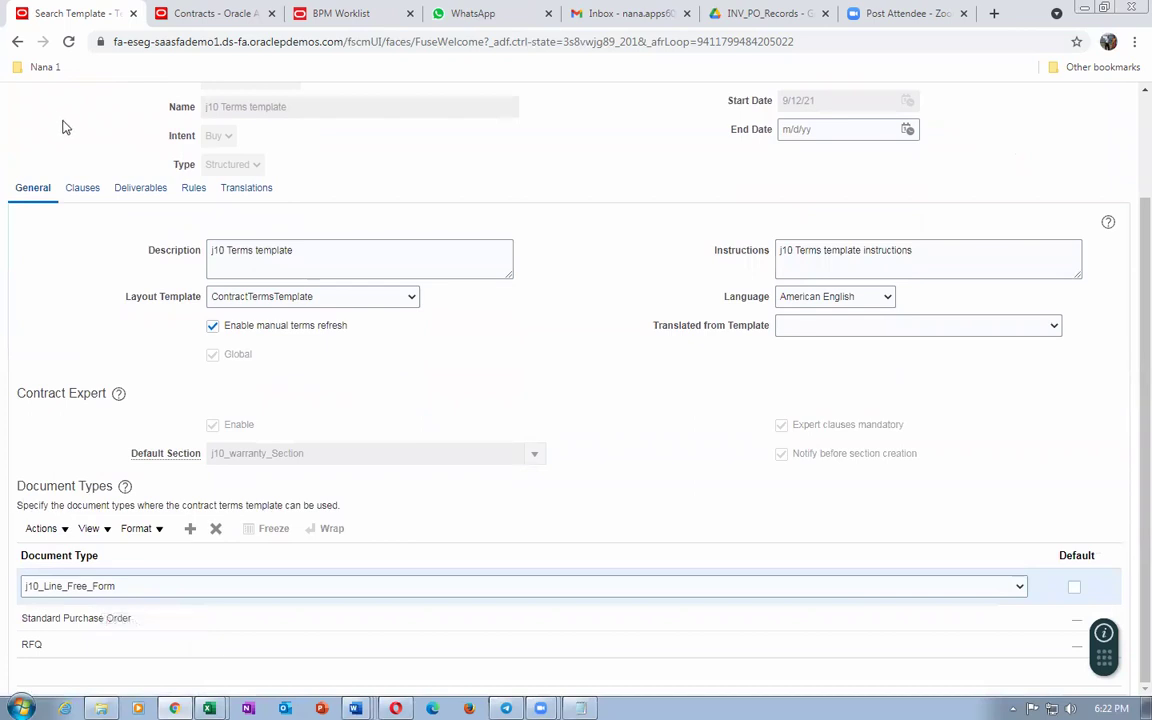
left_click(197, 14)
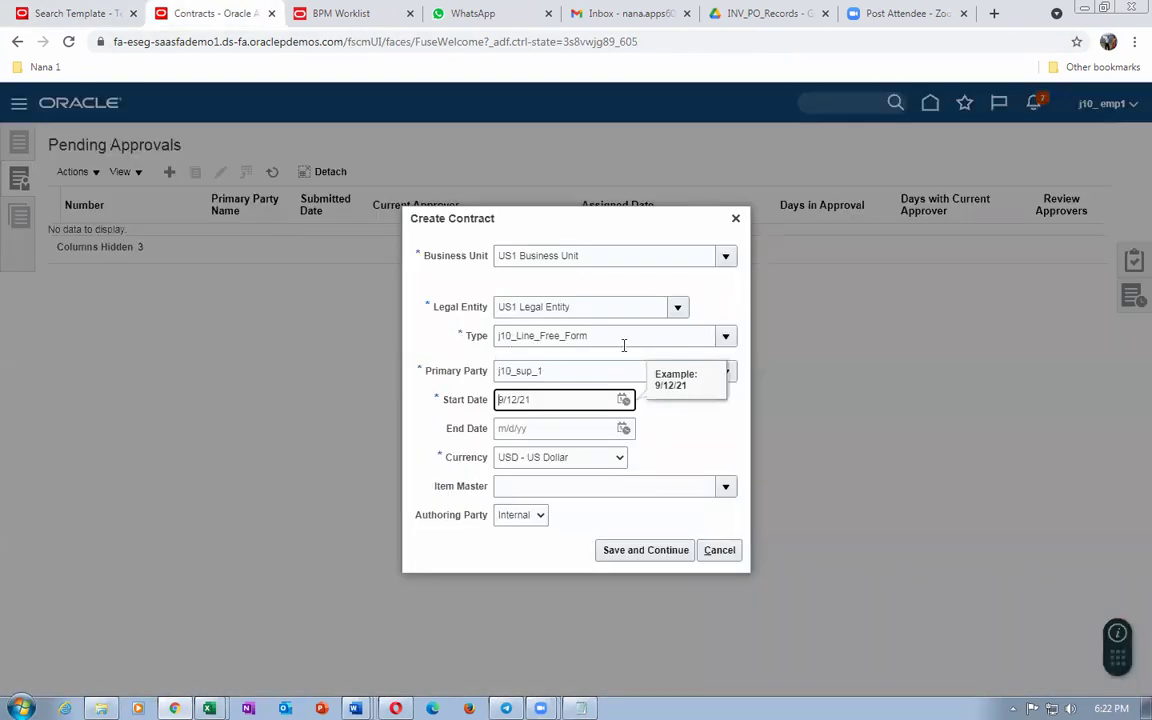
Step: Erase the Commercial Service Agreement type from the contract's Type field, bringing up the type search
left_click(727, 339)
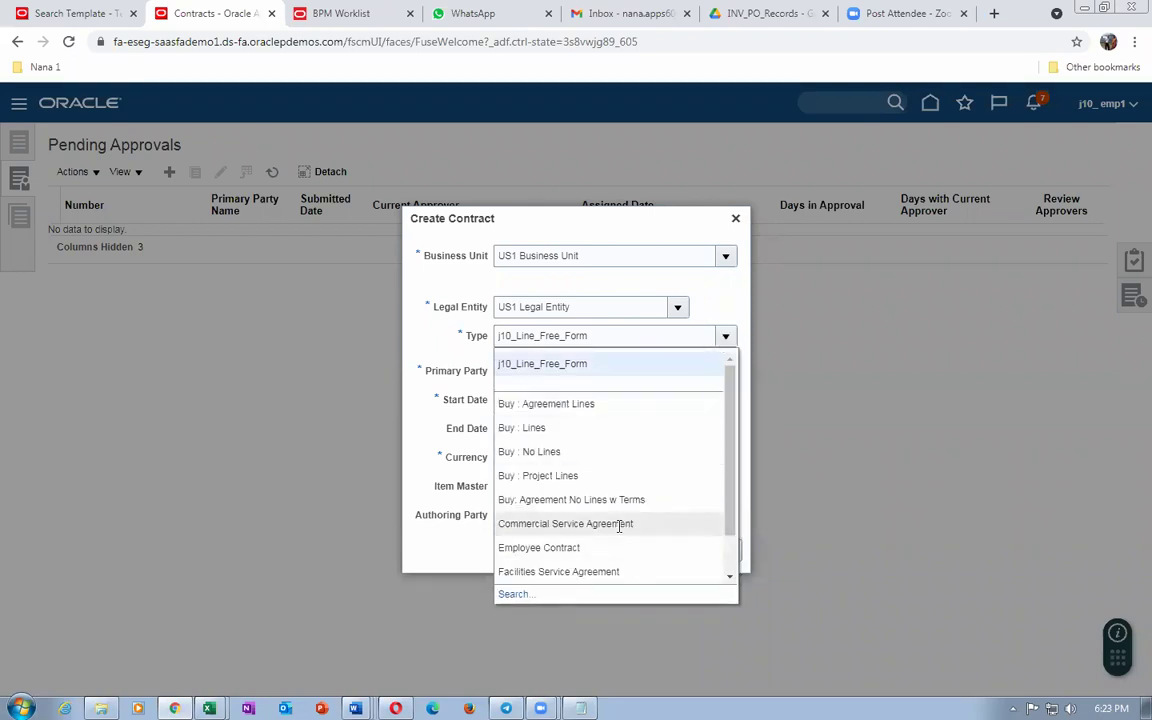
left_click(415, 440)
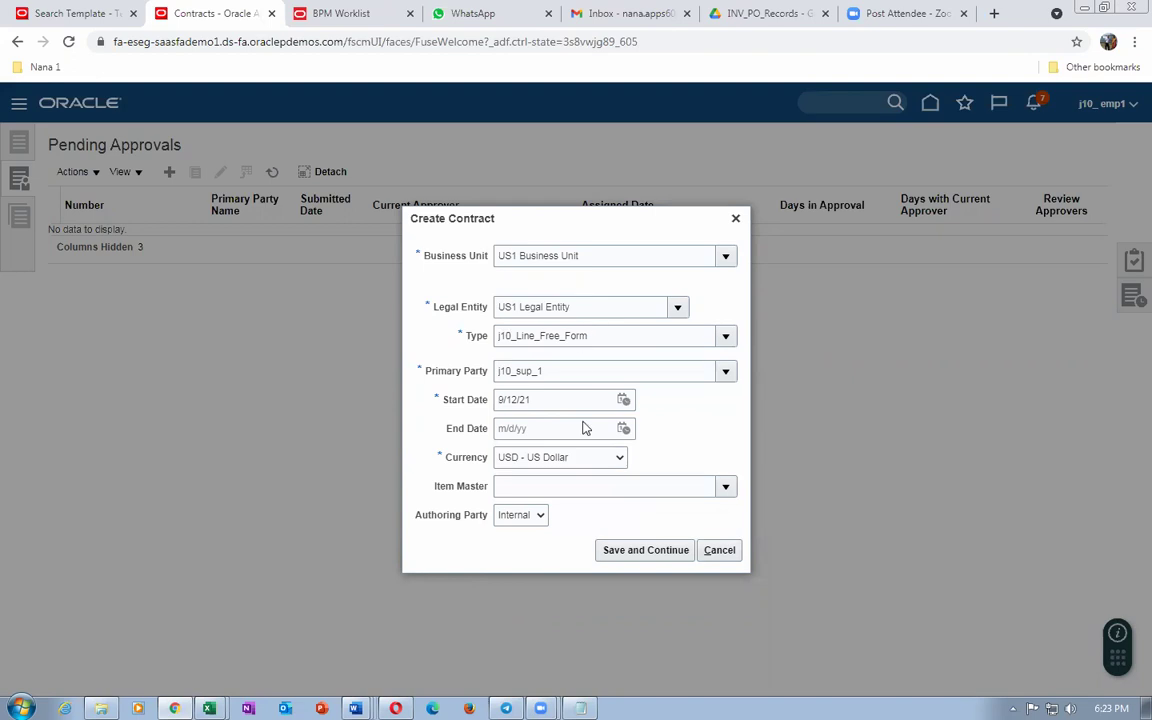
left_click(726, 336)
left_click(586, 527)
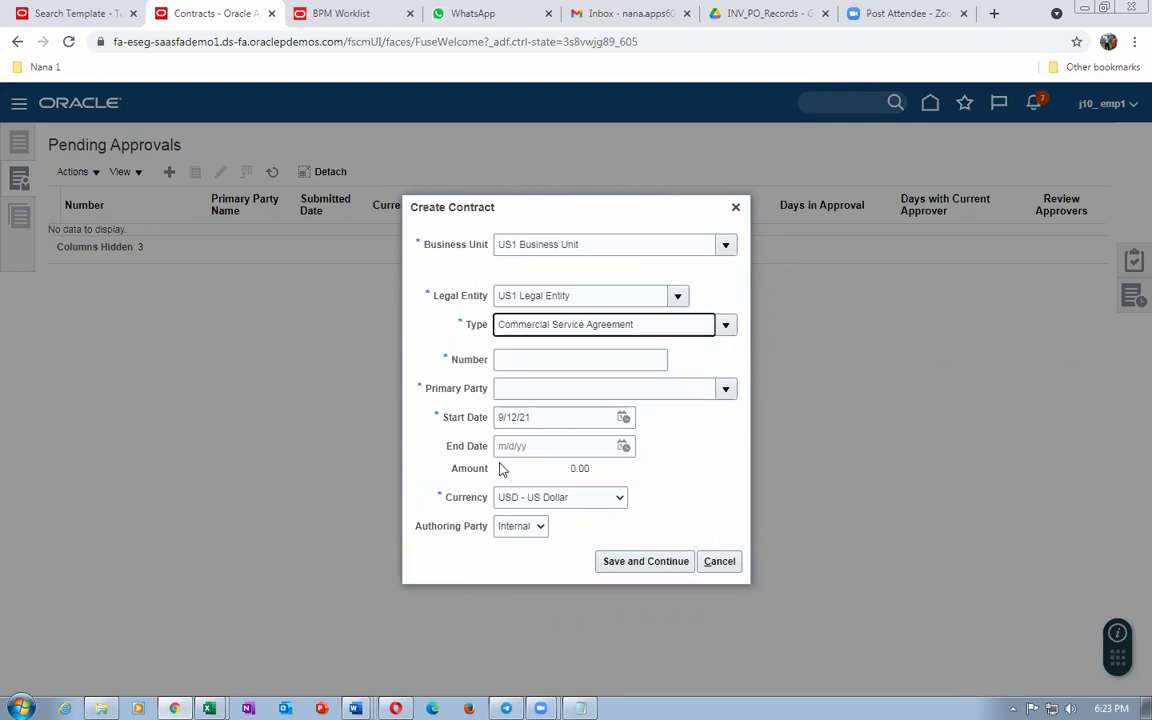
left_click(726, 326)
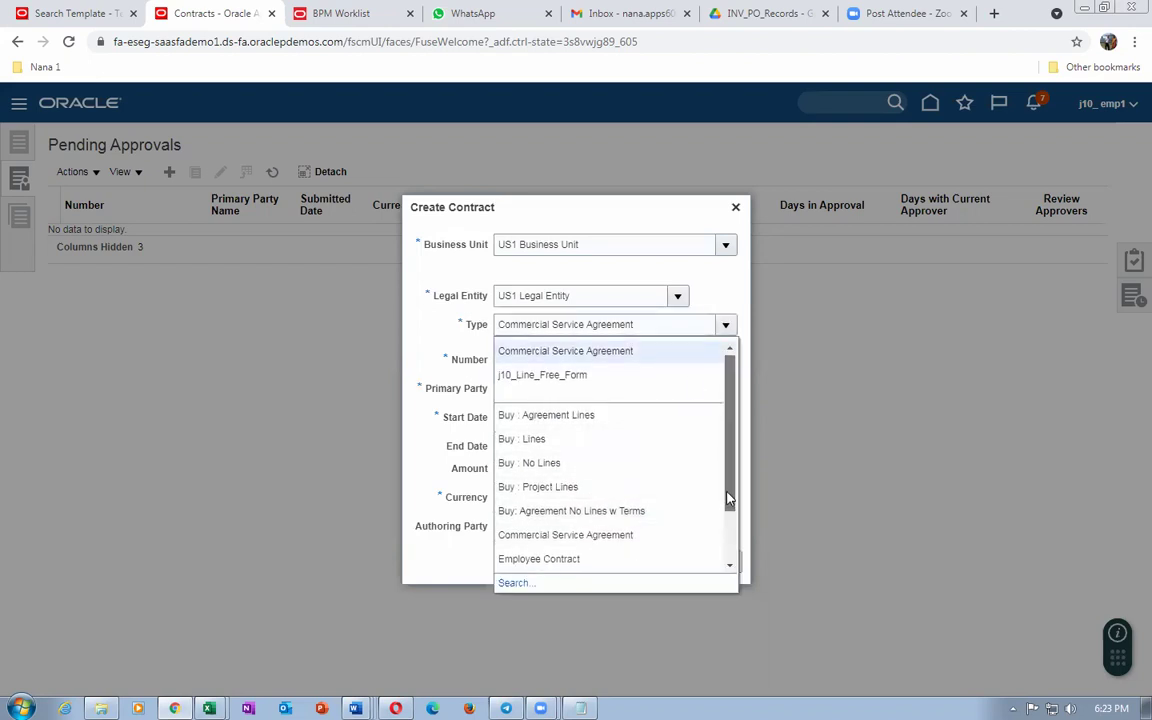
scroll(732, 530, "down", 1)
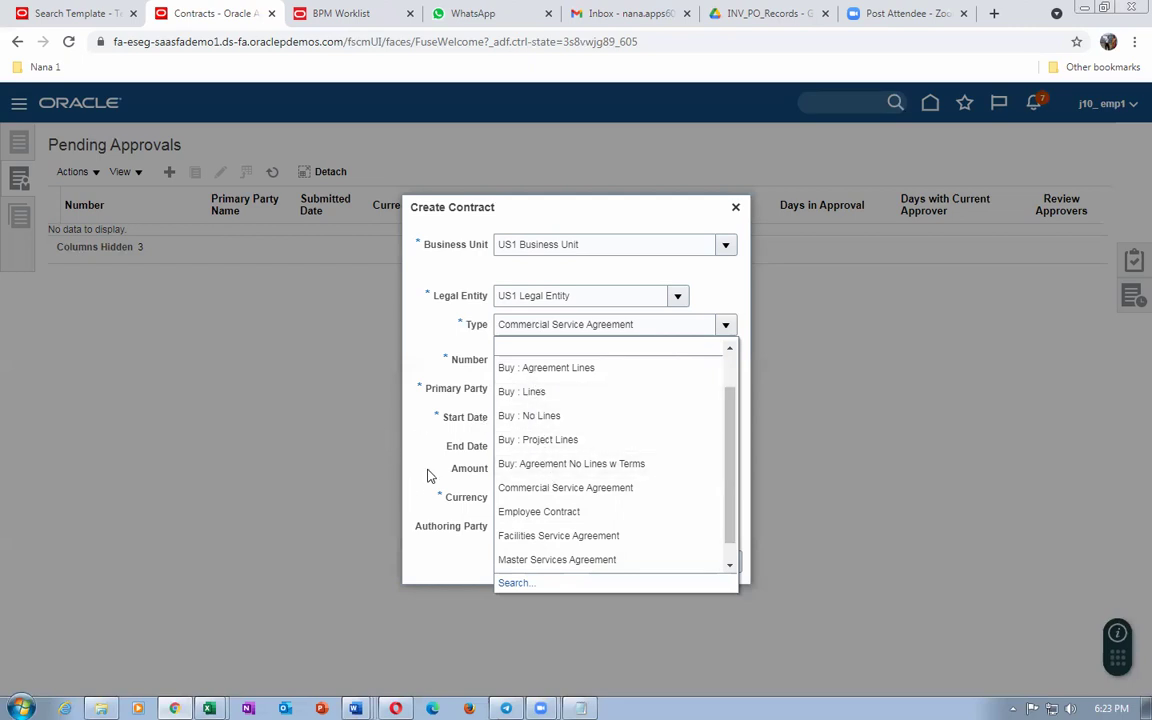
left_click(429, 476)
left_click_drag(657, 319, 531, 313)
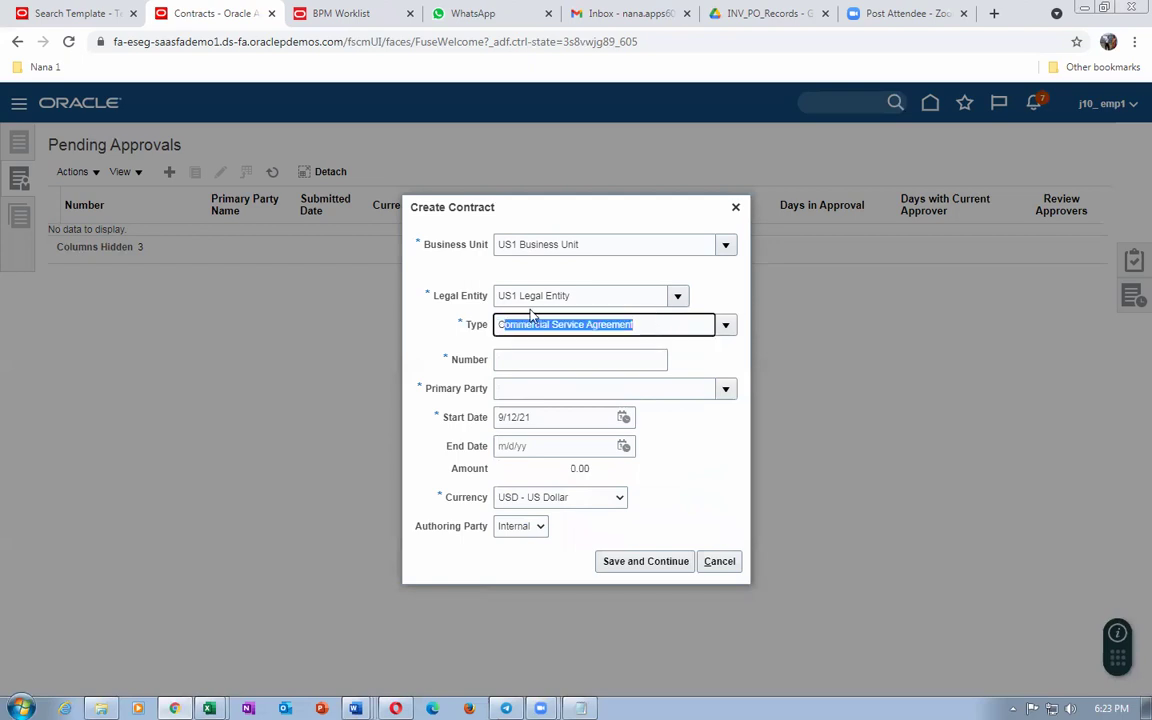
key("BackSpace")
key("Tab")
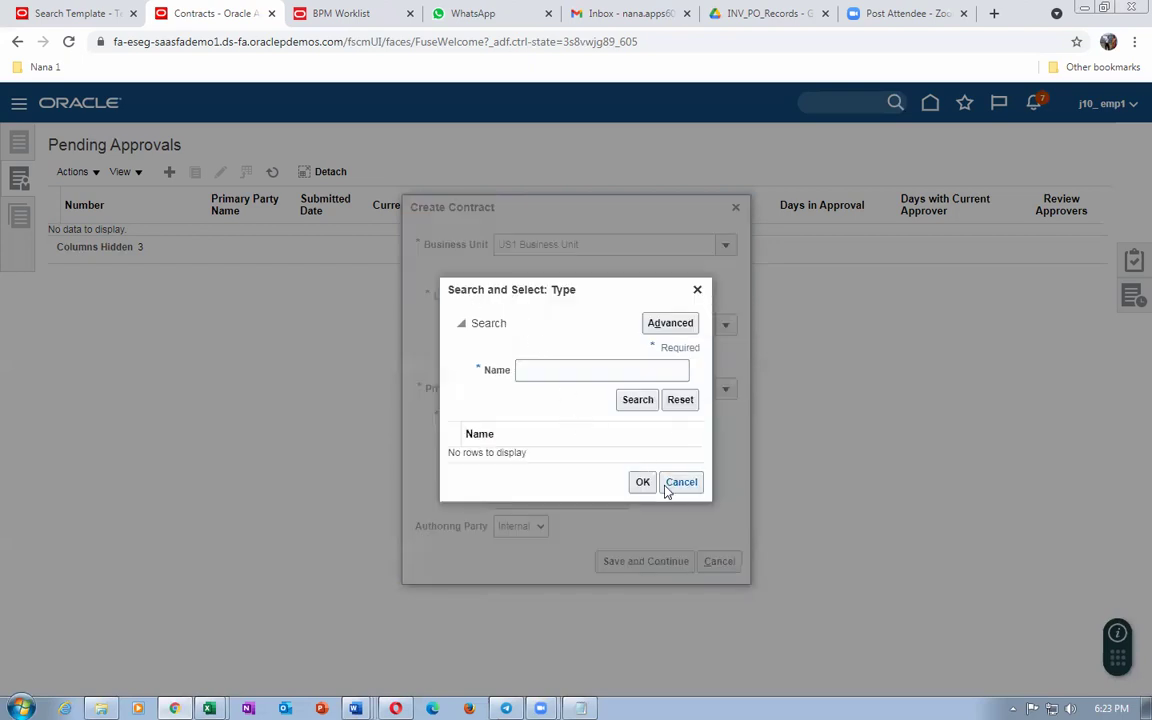
Step: Restore the contract type to j10_Line_Free_Form by entering j10, then cancel the new contract
left_click(681, 482)
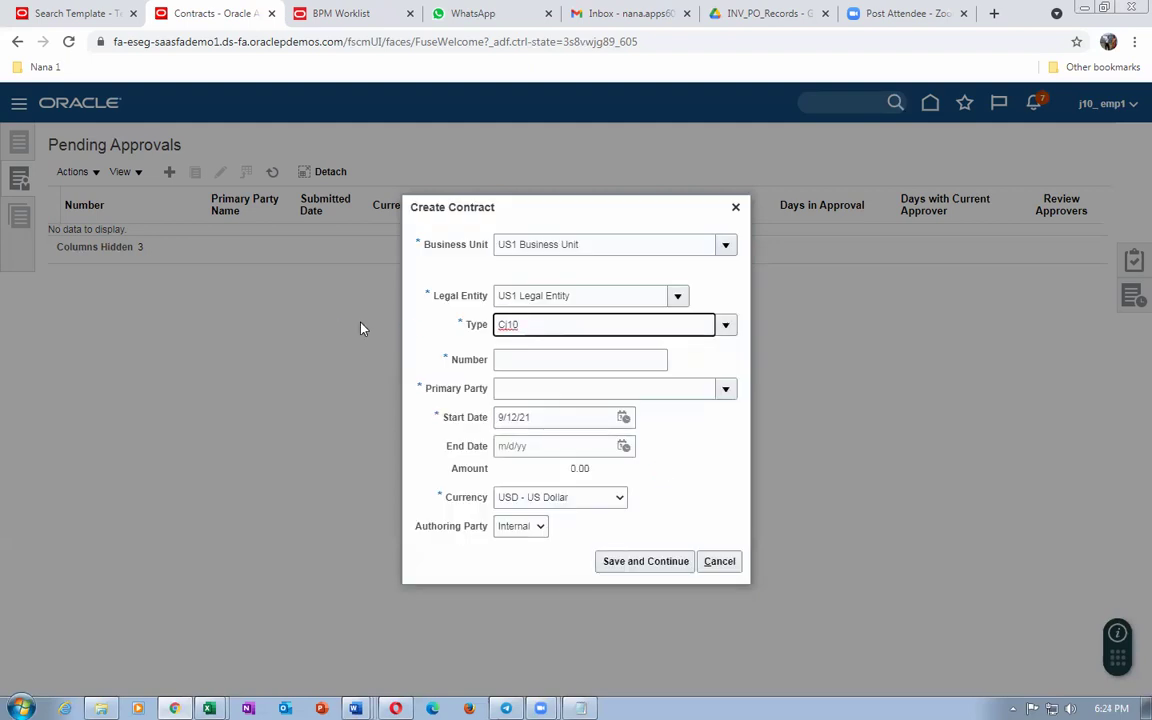
double_click(499, 326)
key("BackSpace")
type("j10")
key("Tab")
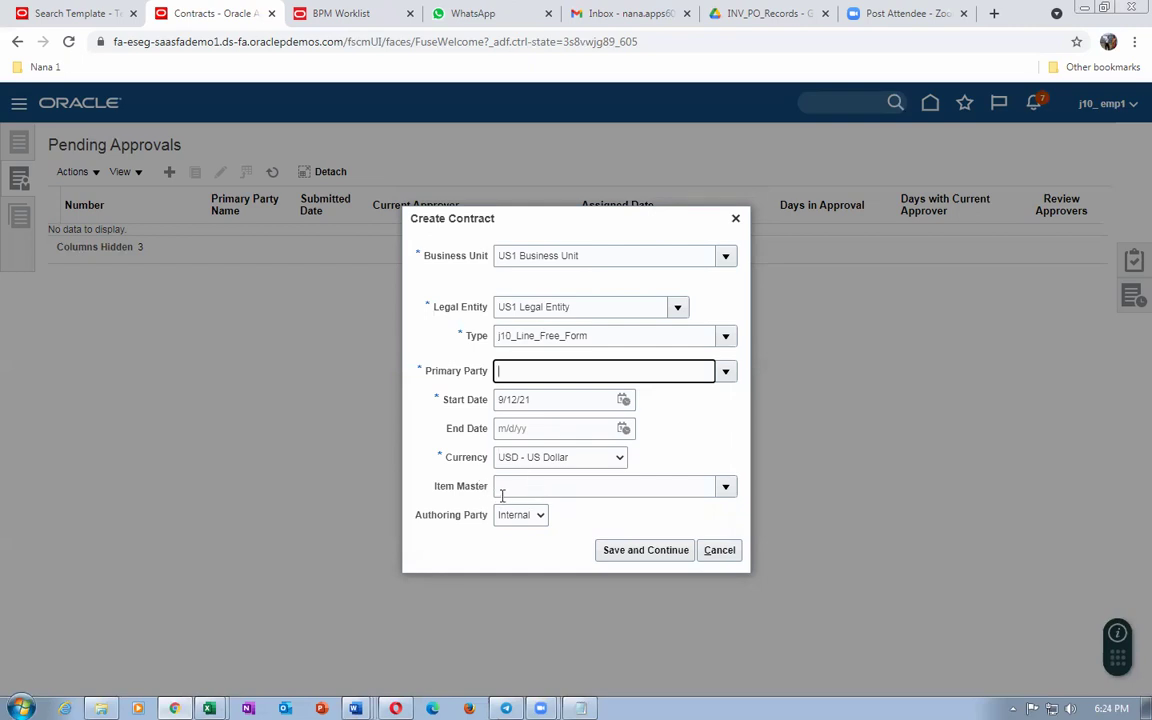
left_click(719, 551)
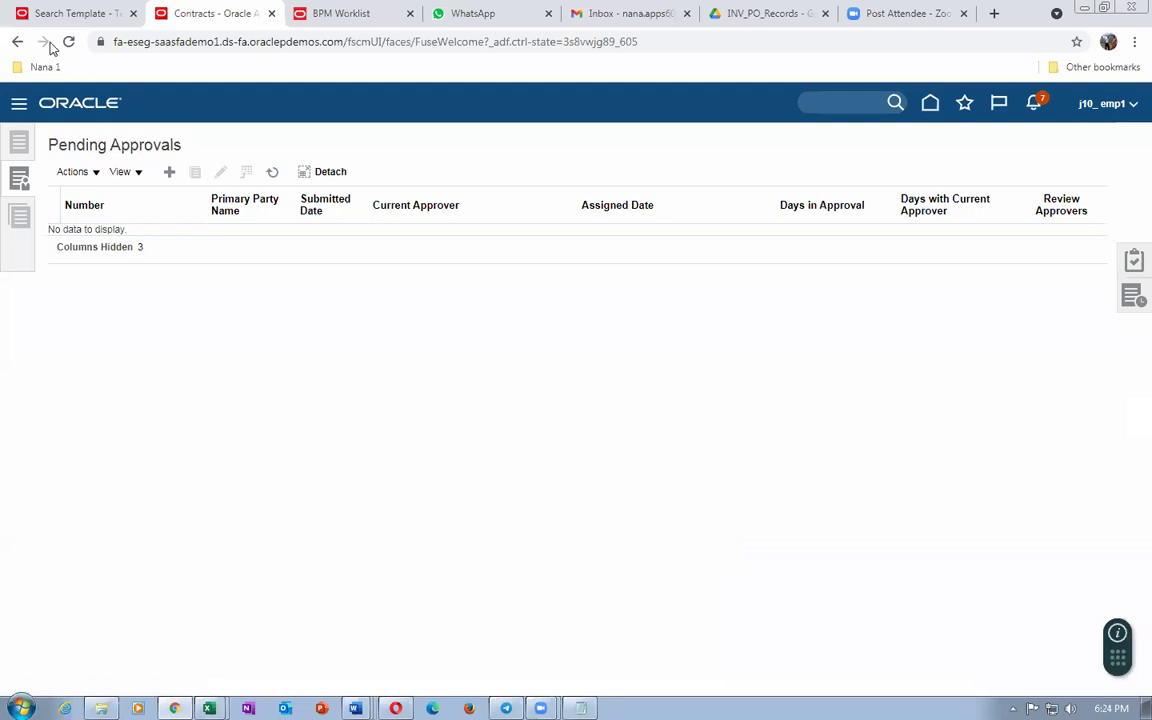
Step: Return to the approved j10 Terms template's General tab and check its Description, Instructions and listed document types
left_click(73, 14)
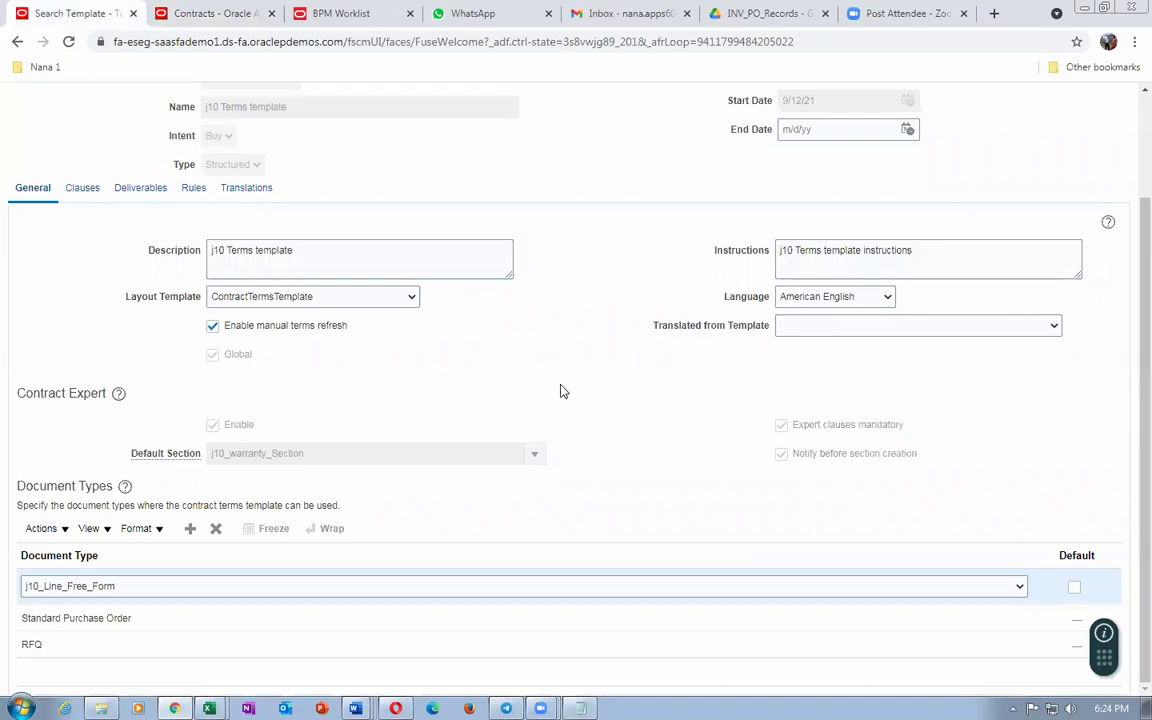
scroll(560, 391, "up", 3)
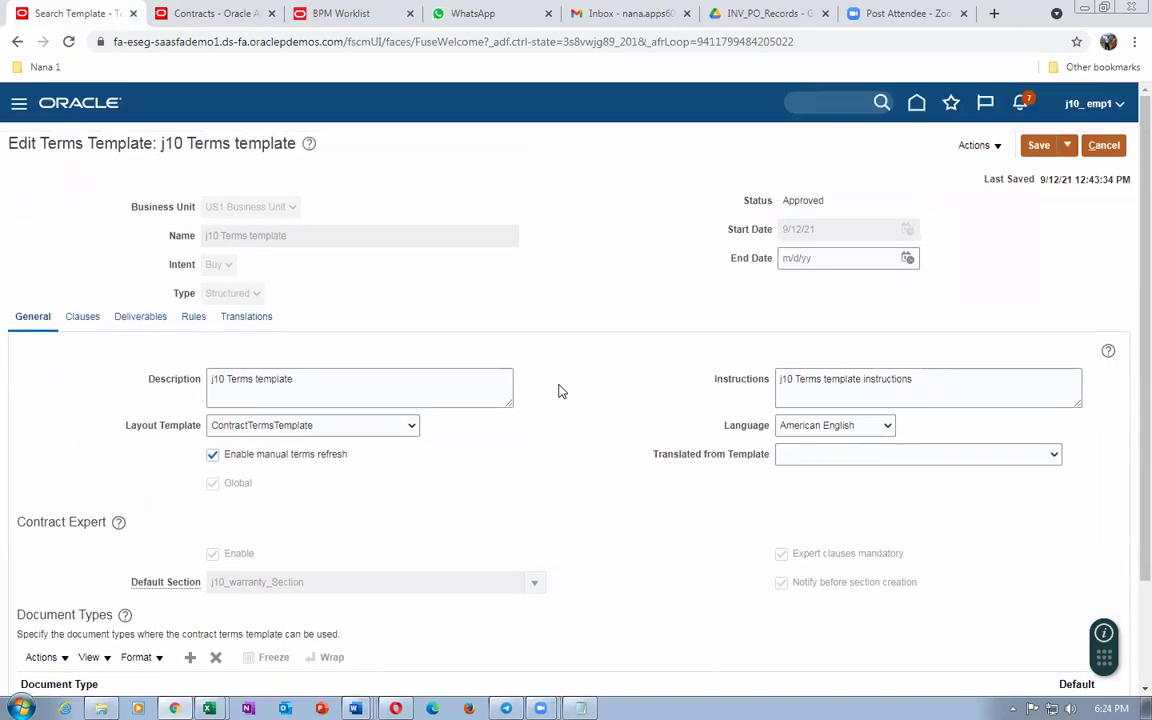
scroll(456, 284, "down", 3)
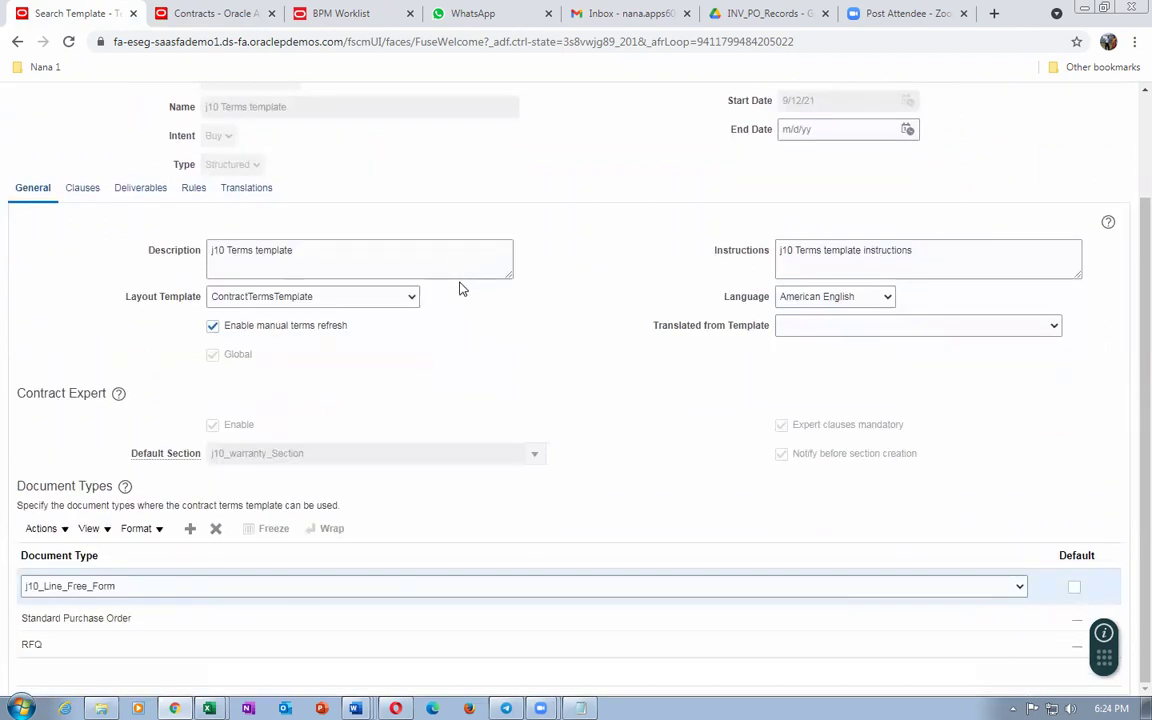
left_click(328, 254)
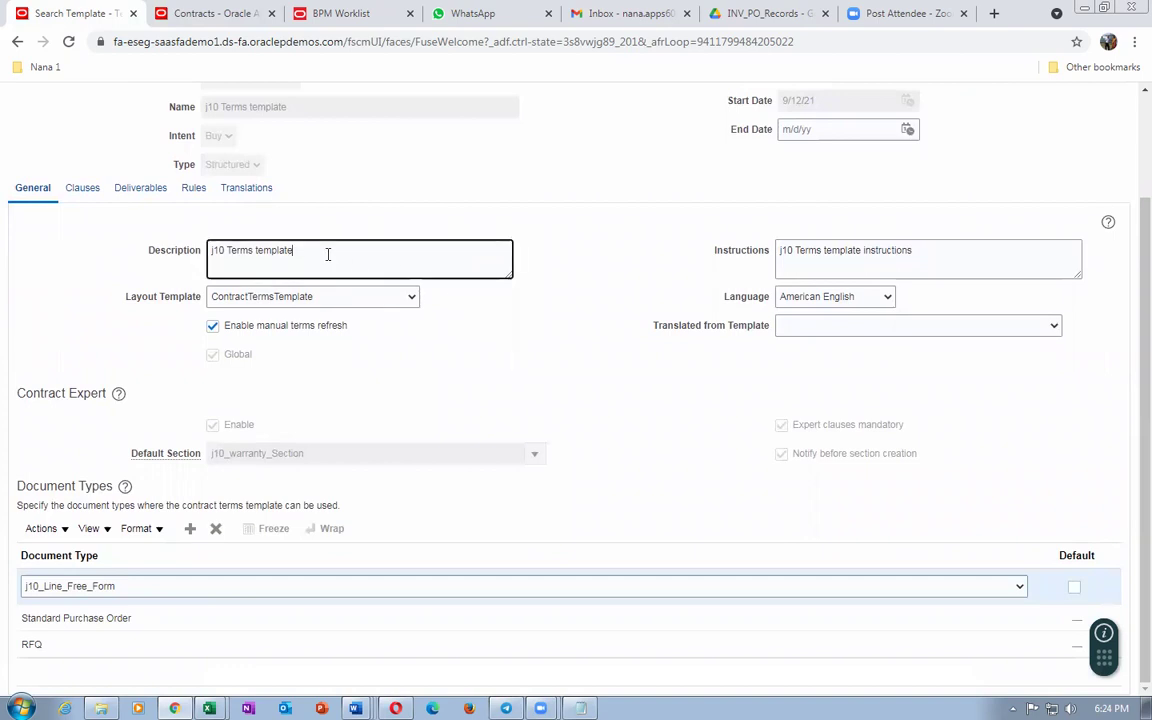
left_click(964, 251)
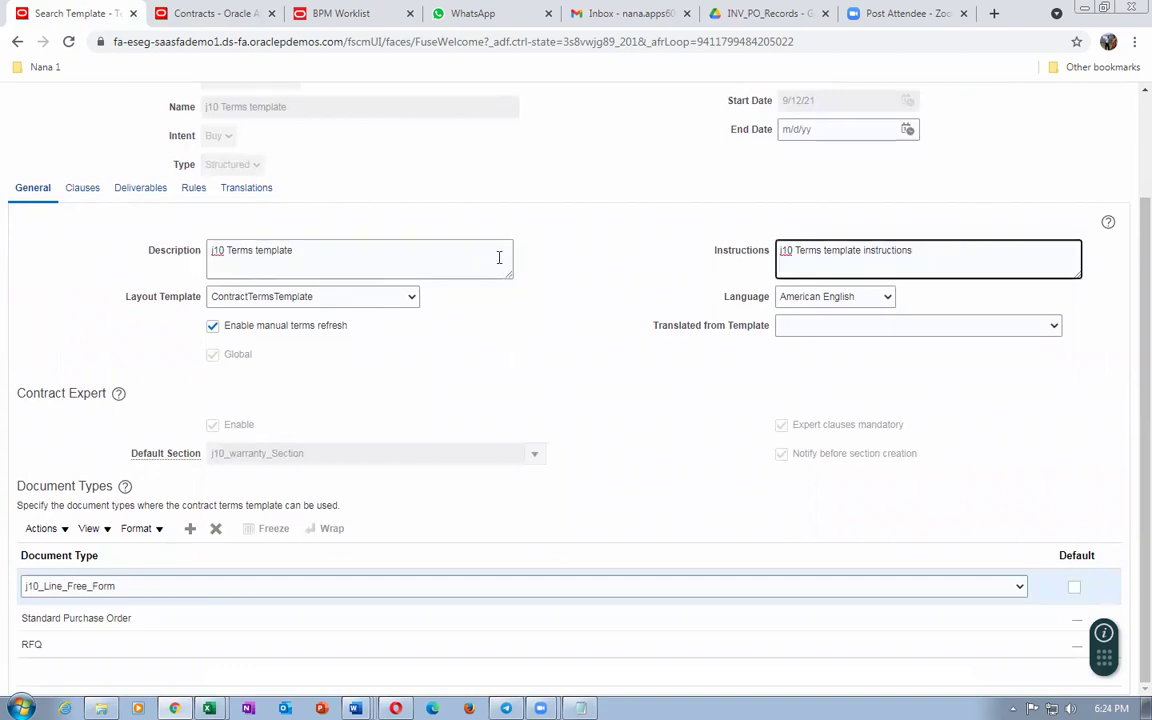
left_click(418, 251)
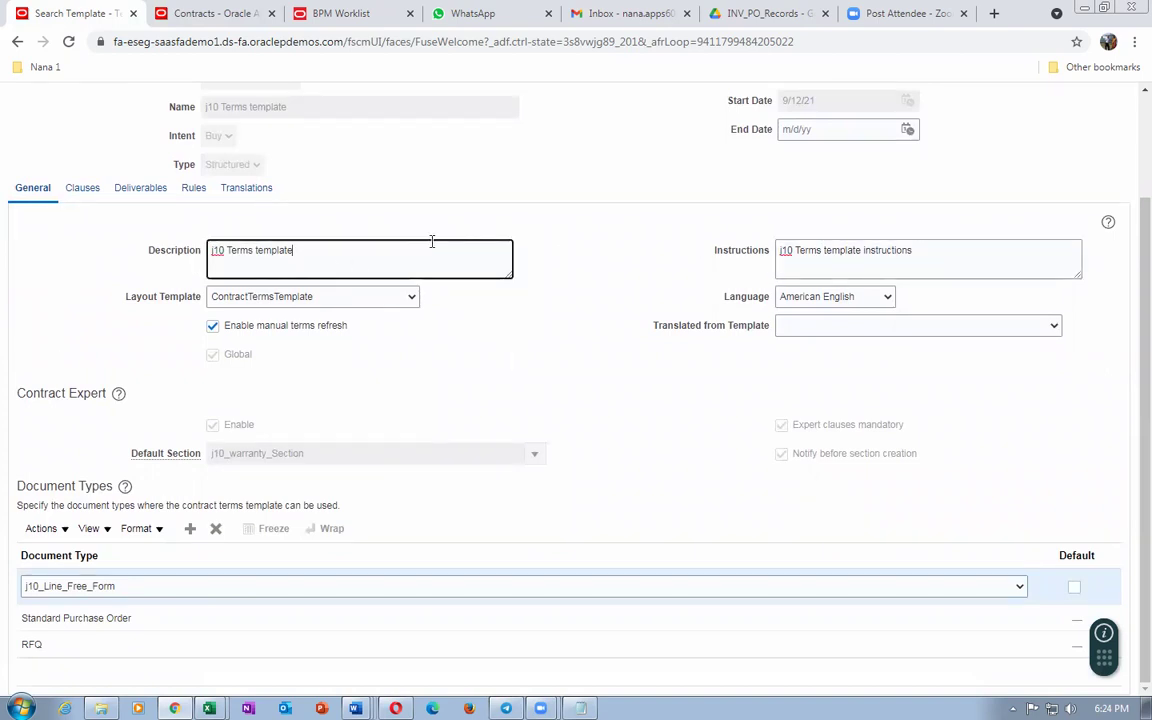